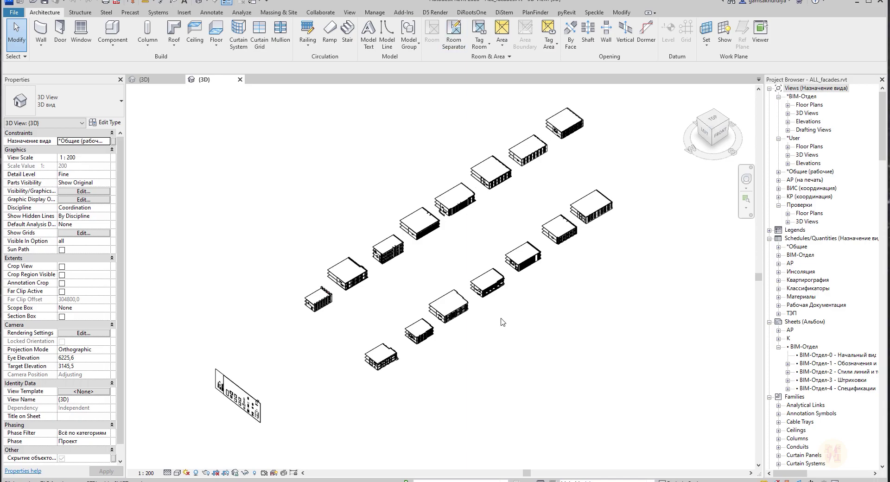
Examine the finished two-storey facade building in the ALL_facades 3D view, including its second-floor model group, from several angles.
{"action": "scroll", "coordinate": [440, 340], "scroll_direction": "up", "scroll_amount": 10}
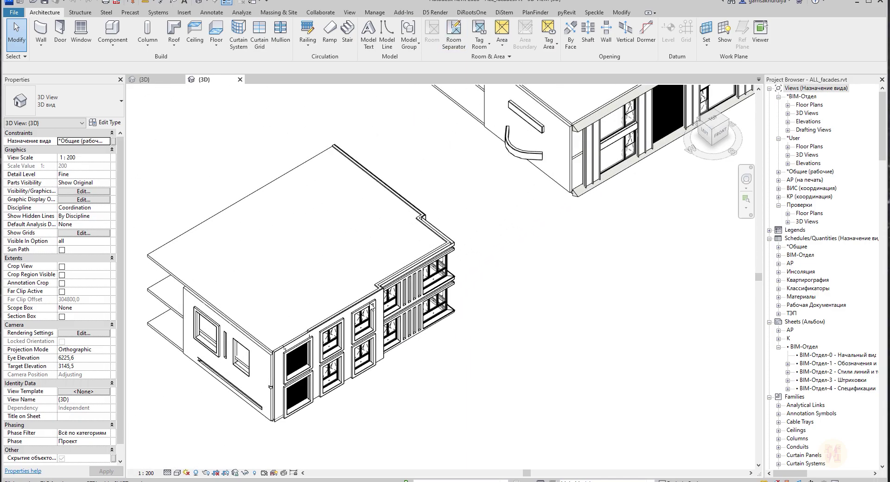
{"action": "middle_click_drag", "start_coordinate": [246, 278], "coordinate": [335, 269], "text": "shift"}
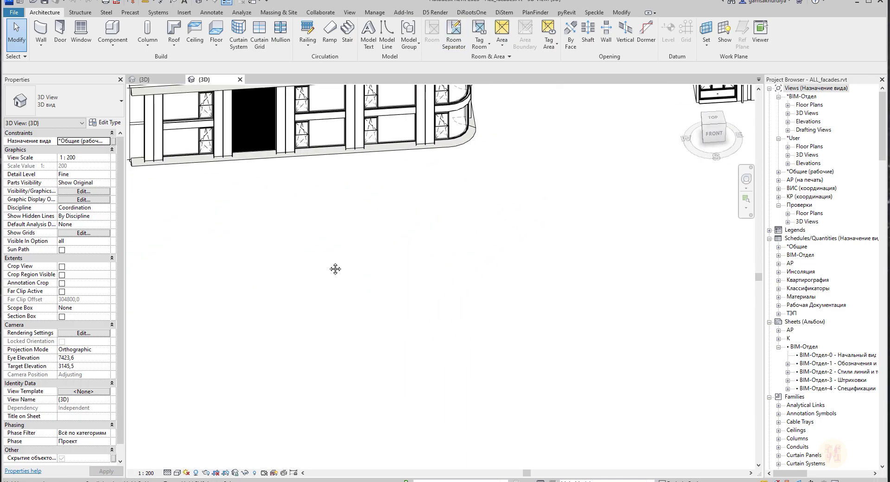
{"action": "scroll", "coordinate": [325, 264], "scroll_direction": "down", "scroll_amount": 5}
{"action": "scroll", "coordinate": [305, 261], "scroll_direction": "up", "scroll_amount": 6}
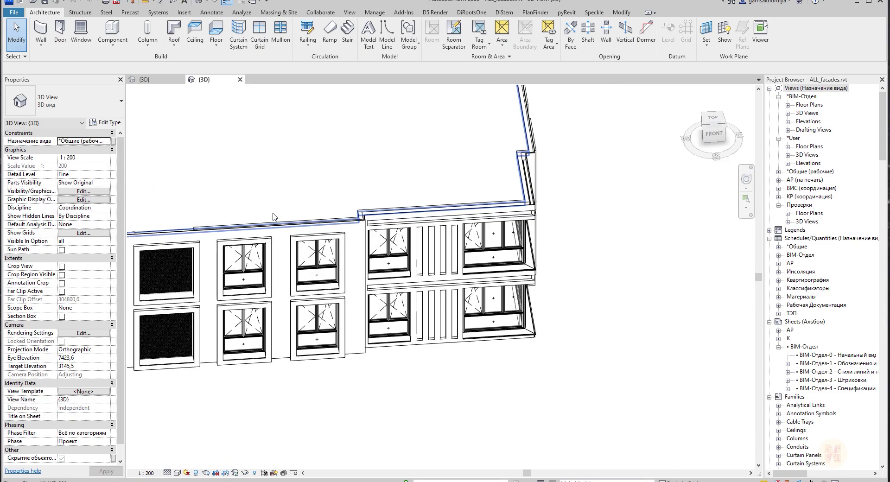
{"action": "left_click", "coordinate": [297, 257]}
{"action": "middle_click_drag", "start_coordinate": [296, 258], "coordinate": [440, 292], "text": "shift"}
{"action": "scroll", "coordinate": [441, 293], "scroll_direction": "up", "scroll_amount": 4}
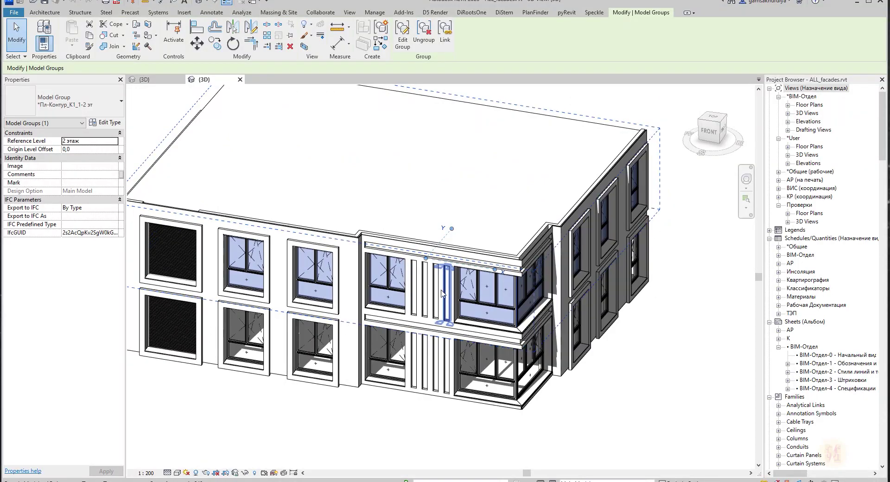
{"action": "scroll", "coordinate": [441, 293], "scroll_direction": "down", "scroll_amount": 2}
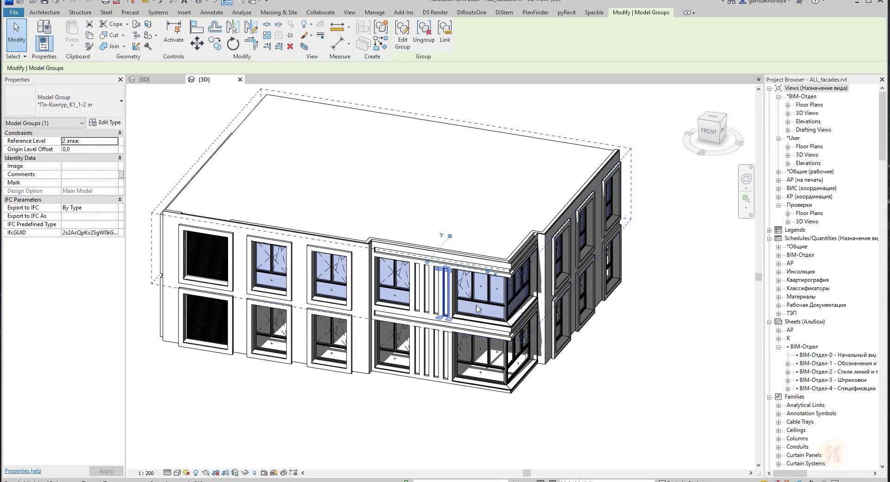
{"action": "middle_click_drag", "start_coordinate": [478, 309], "coordinate": [448, 302]}
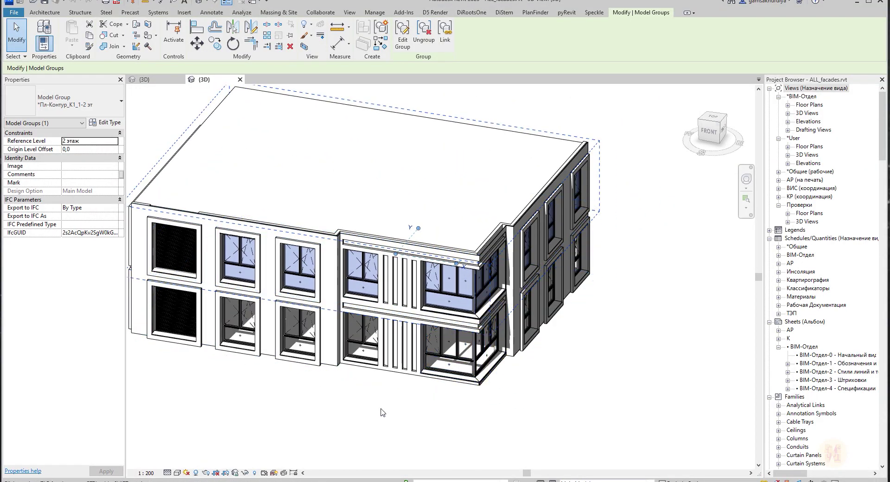
{"action": "left_click", "coordinate": [381, 409]}
Examine the sample wall with its windows and the floor slabs in the facade-3 model, and compare them with the finished building.
{"action": "left_click", "coordinate": [162, 80]}
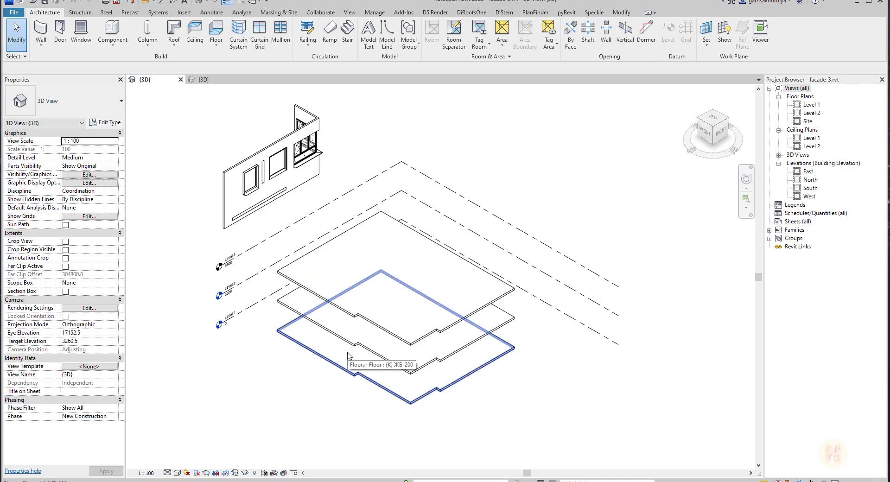
{"action": "middle_click_drag", "start_coordinate": [250, 218], "coordinate": [413, 234], "text": "shift"}
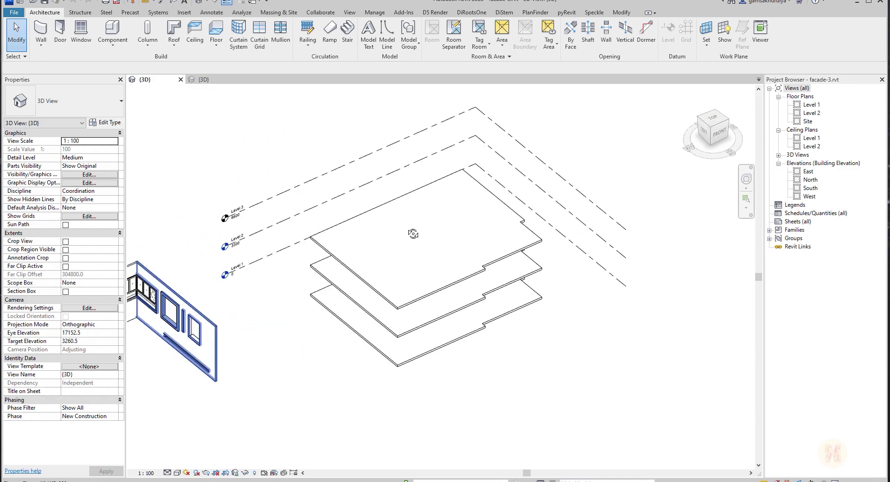
{"action": "middle_click_drag", "start_coordinate": [369, 285], "coordinate": [539, 229]}
{"action": "scroll", "coordinate": [343, 258], "scroll_direction": "up", "scroll_amount": 1}
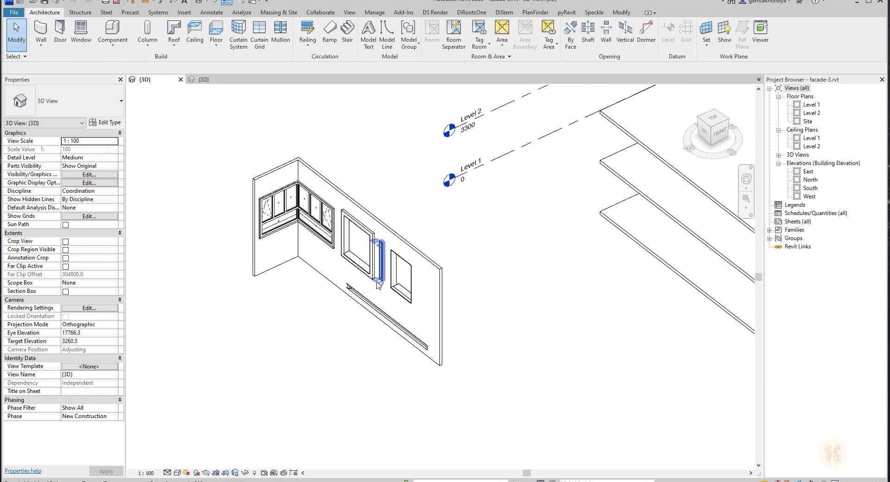
{"action": "scroll", "coordinate": [345, 261], "scroll_direction": "up", "scroll_amount": 1}
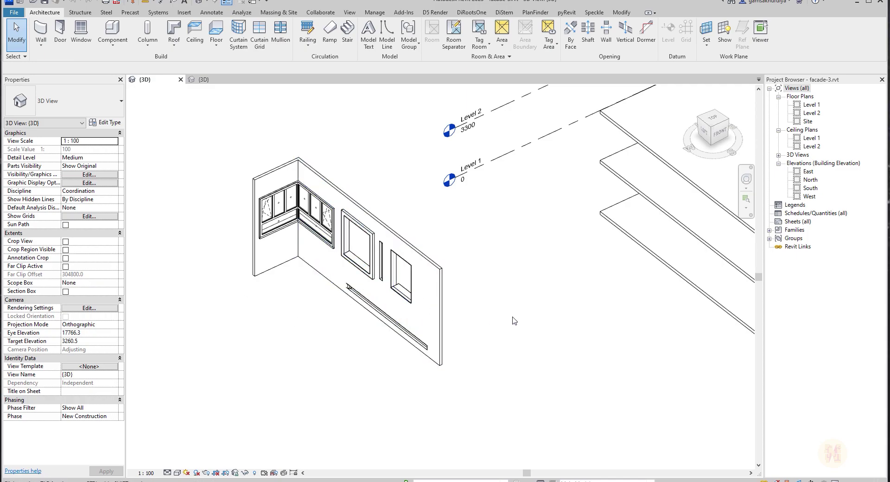
{"action": "middle_click_drag", "start_coordinate": [513, 317], "coordinate": [448, 304]}
{"action": "scroll", "coordinate": [302, 284], "scroll_direction": "down", "scroll_amount": 2}
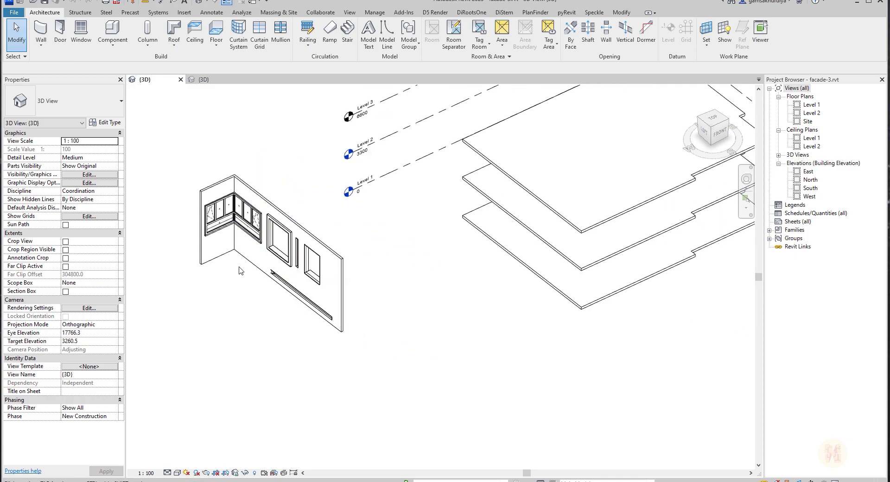
{"action": "left_click", "coordinate": [202, 80]}
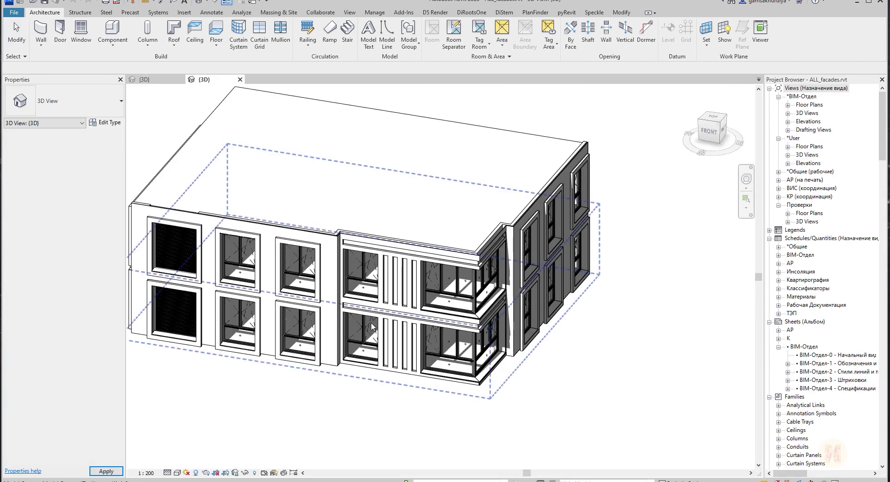
{"action": "middle_click_drag", "start_coordinate": [371, 404], "coordinate": [396, 408]}
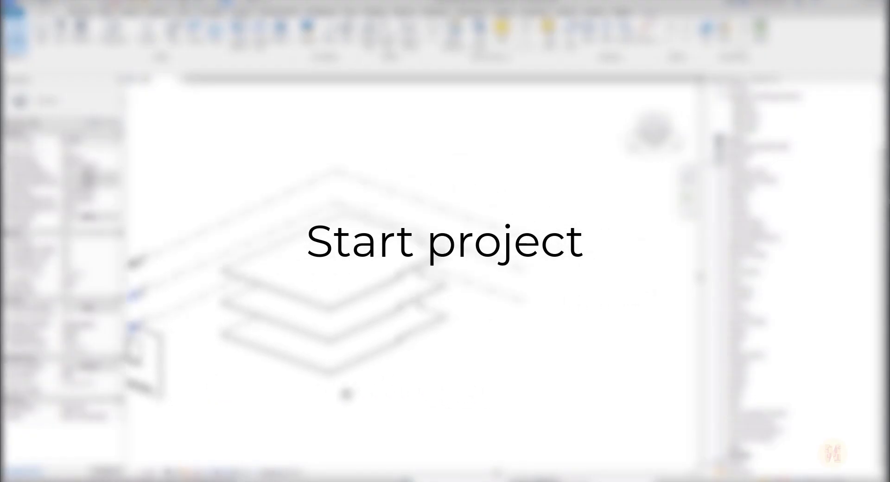
Review the three stacked floor slabs in the 3D view and open the Level 1 floor plan.
{"action": "middle_click_drag", "start_coordinate": [346, 395], "coordinate": [302, 420], "text": "shift"}
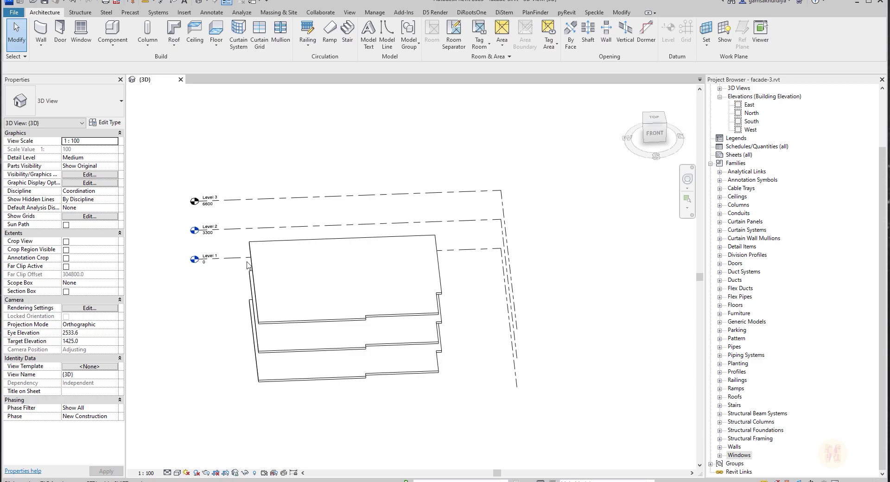
{"action": "middle_click_drag", "start_coordinate": [236, 291], "coordinate": [265, 274]}
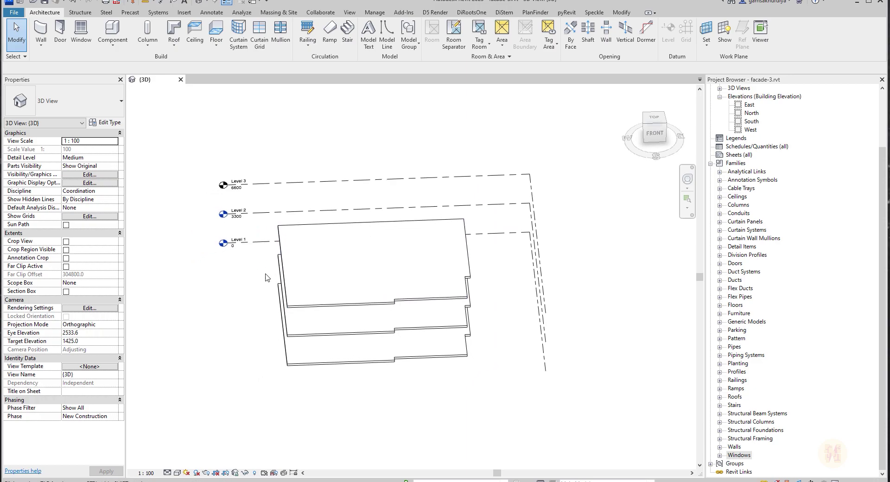
{"action": "middle_click_drag", "start_coordinate": [277, 312], "coordinate": [321, 404], "text": "shift"}
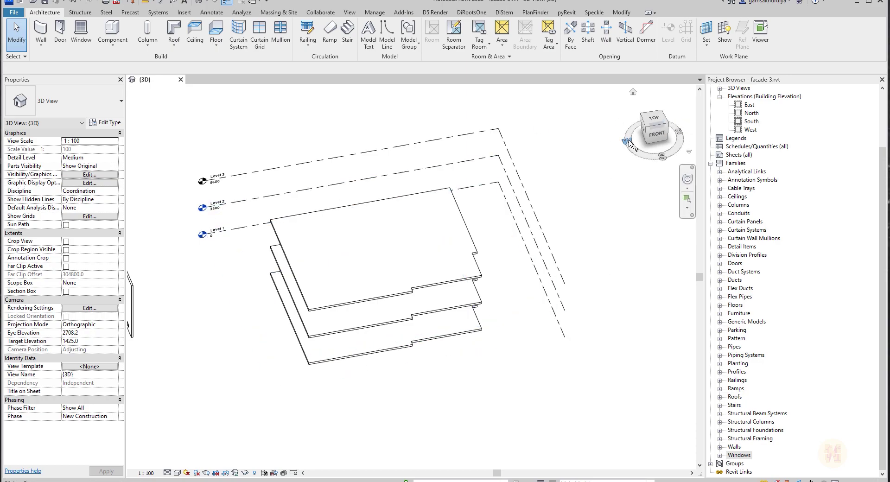
{"action": "scroll", "coordinate": [749, 129], "scroll_direction": "up", "scroll_amount": 2}
{"action": "scroll", "coordinate": [747, 130], "scroll_direction": "up", "scroll_amount": 1}
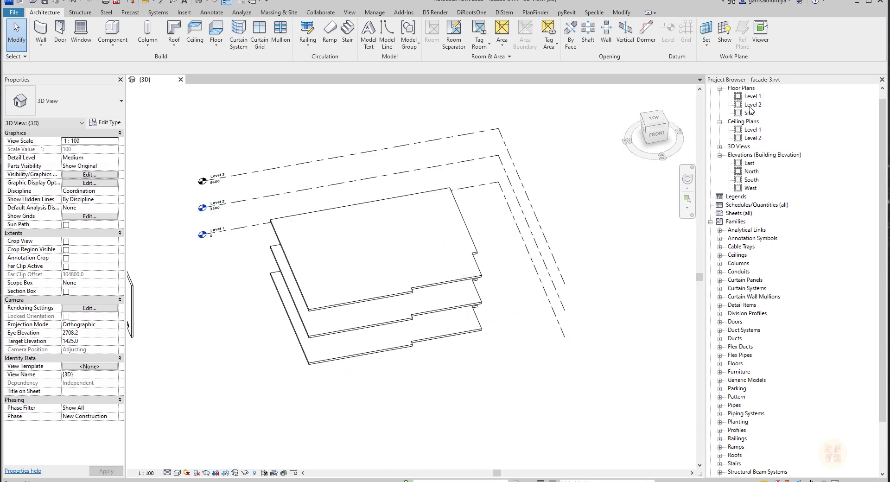
{"action": "double_click", "coordinate": [753, 97]}
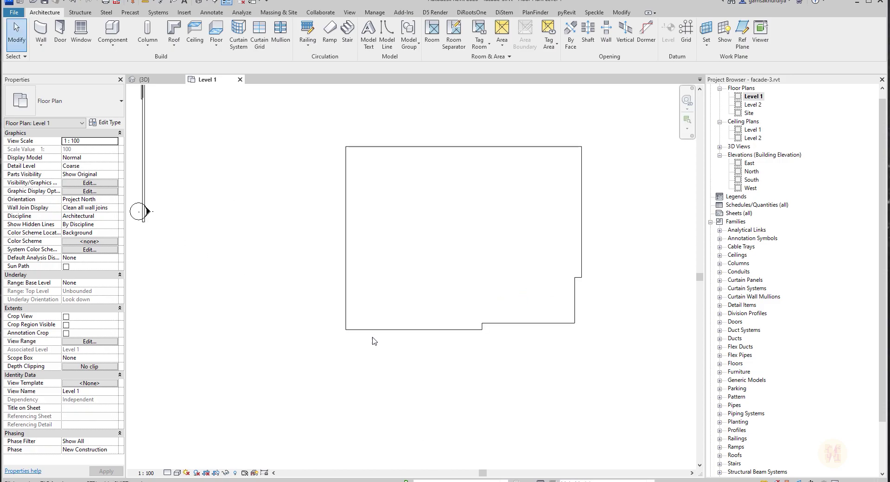
Examine the outline of the Level 1 floor slab and its stepped corners in plan.
{"action": "scroll", "coordinate": [393, 331], "scroll_direction": "up", "scroll_amount": 3}
{"action": "middle_click_drag", "start_coordinate": [436, 321], "coordinate": [182, 339]}
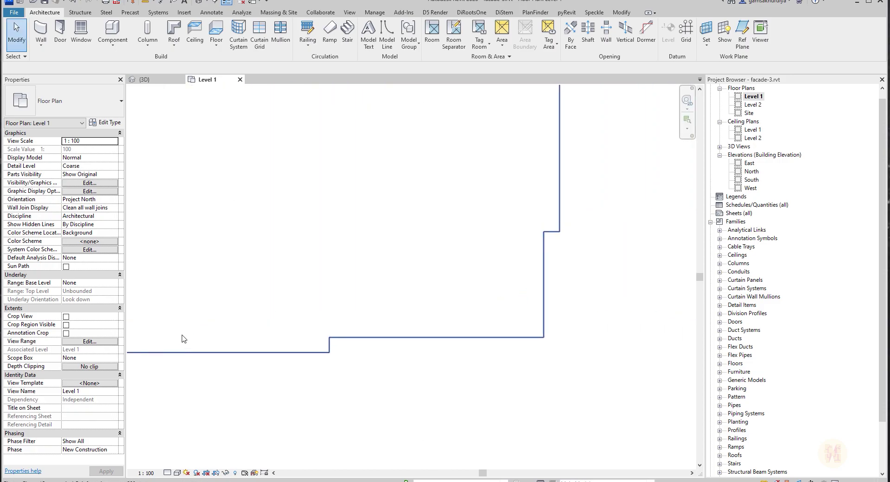
{"action": "left_click", "coordinate": [367, 258]}
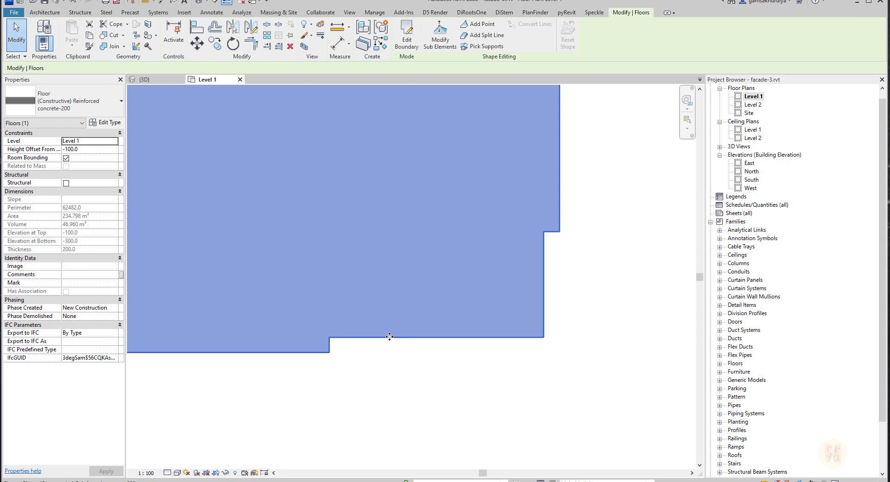
{"action": "left_click_drag", "start_coordinate": [388, 334], "coordinate": [460, 391]}
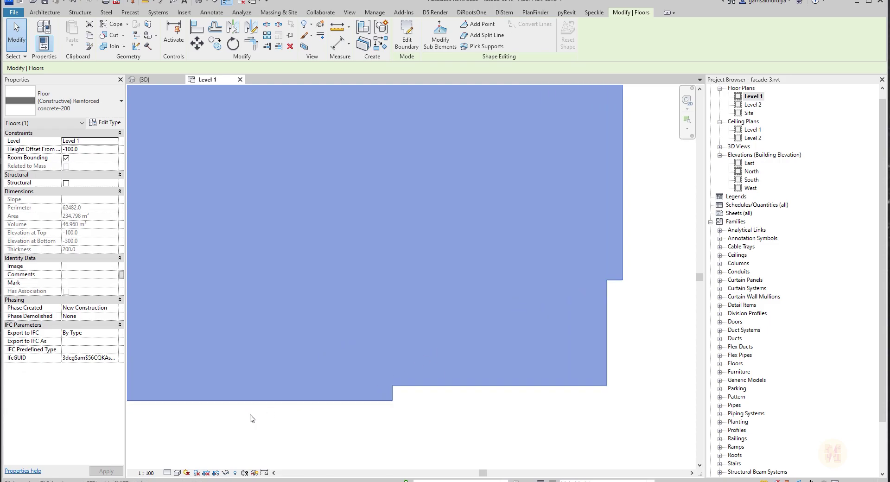
{"action": "middle_click_drag", "start_coordinate": [251, 417], "coordinate": [370, 366]}
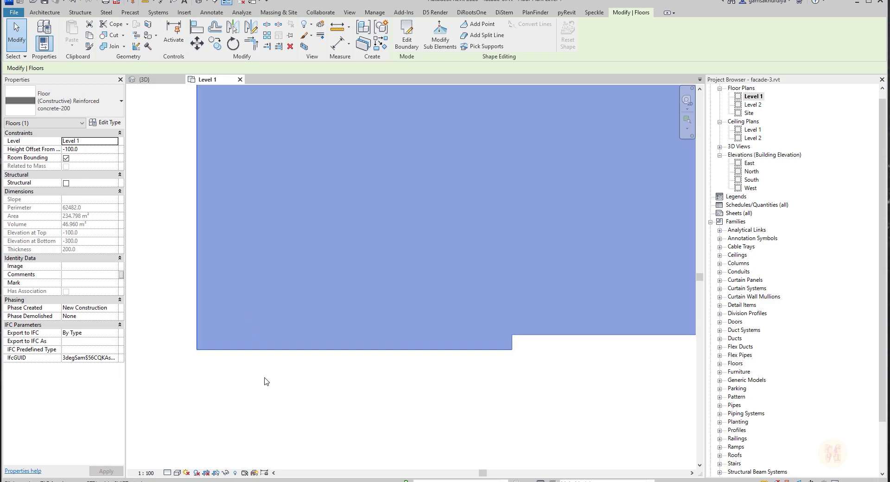
{"action": "left_click", "coordinate": [296, 367]}
Set up a new (Constructive) Reinforced concrete-200 wall with base offset -100, unconnected height 6400 and location line Finish Face: Exterior.
{"action": "left_click", "coordinate": [41, 31]}
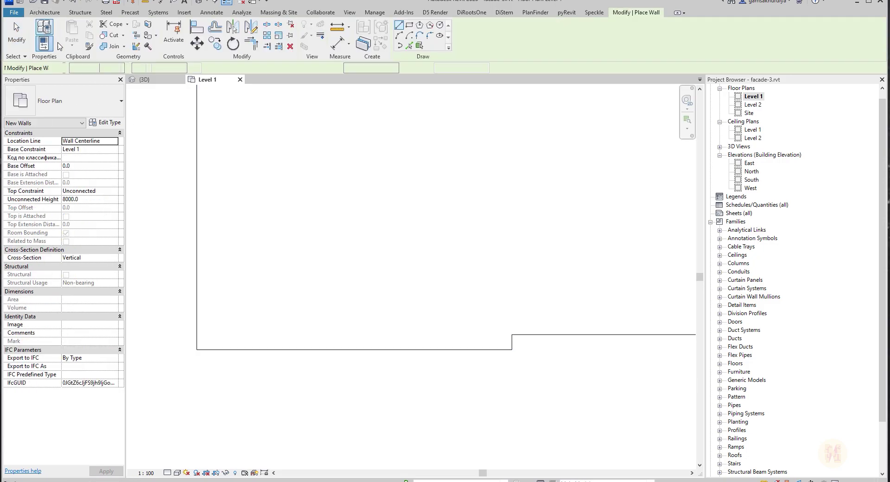
{"action": "left_click", "coordinate": [70, 101]}
{"action": "scroll", "coordinate": [84, 228], "scroll_direction": "up", "scroll_amount": 7}
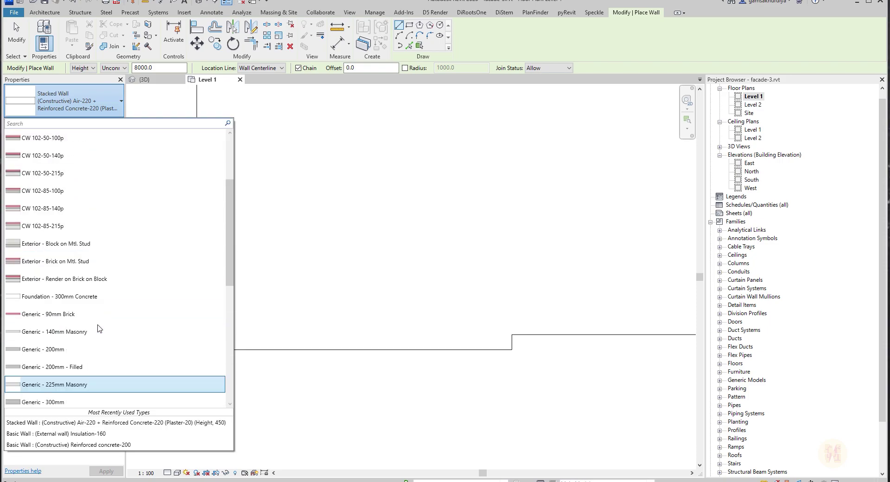
{"action": "scroll", "coordinate": [73, 260], "scroll_direction": "down", "scroll_amount": 2}
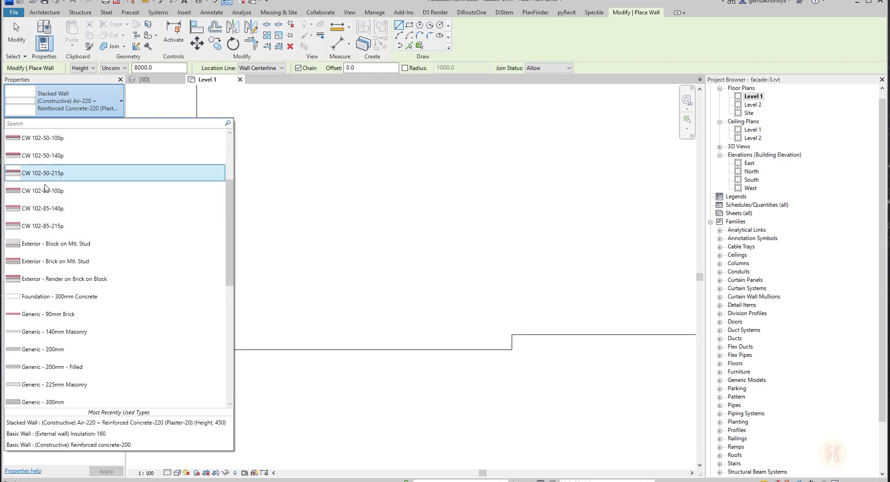
{"action": "scroll", "coordinate": [69, 346], "scroll_direction": "down", "scroll_amount": 3}
{"action": "scroll", "coordinate": [88, 280], "scroll_direction": "up", "scroll_amount": 5}
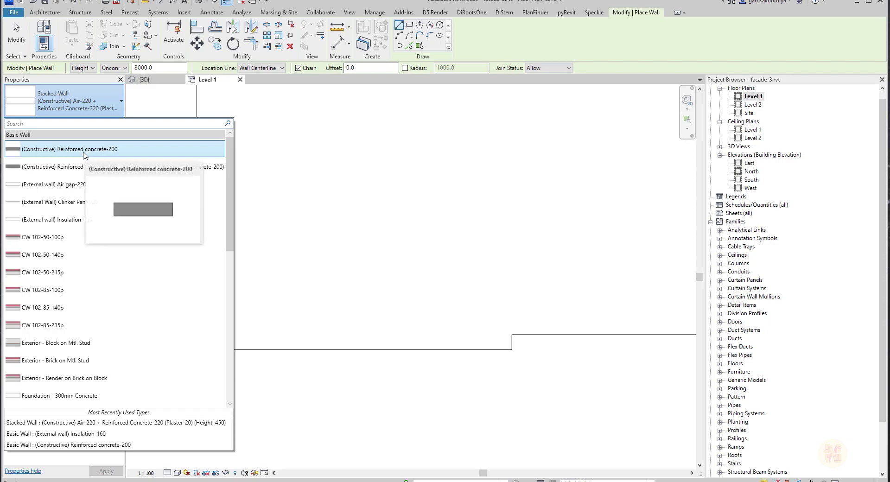
{"action": "left_click", "coordinate": [86, 150]}
{"action": "middle_click_drag", "start_coordinate": [337, 293], "coordinate": [307, 263]}
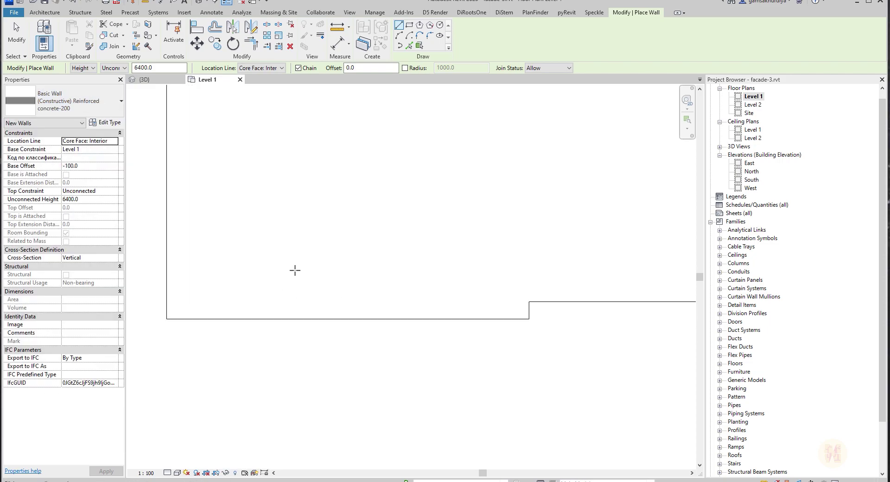
{"action": "left_click", "coordinate": [265, 69]}
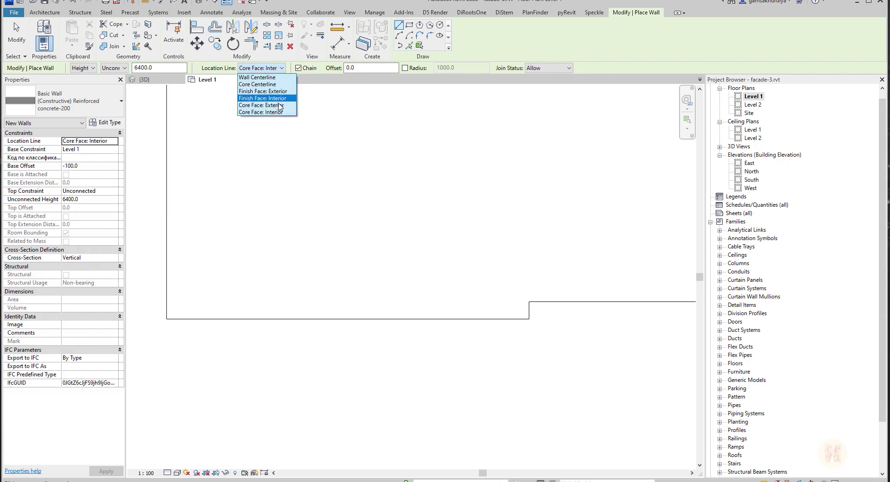
{"action": "left_click", "coordinate": [284, 91]}
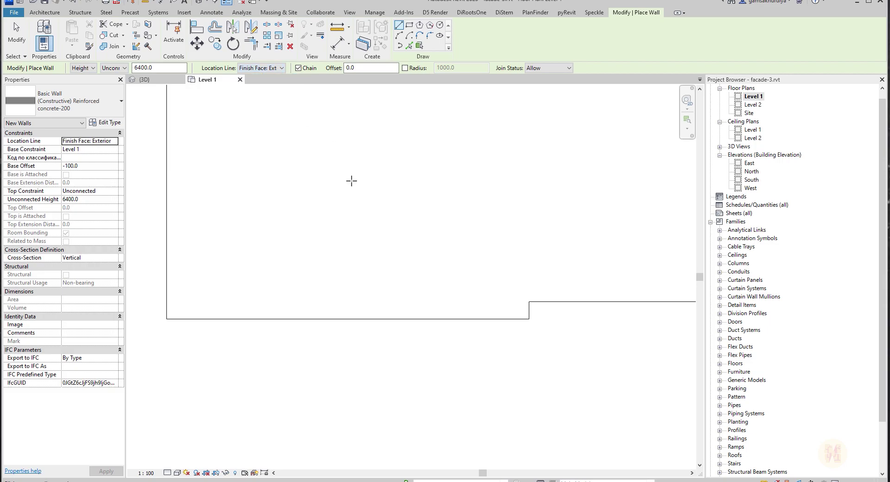
Draw an 1800 mm wall segment along the slab's lower edge, starting from its lower-left corner, and end the wall chain.
{"action": "scroll", "coordinate": [308, 172], "scroll_direction": "up", "scroll_amount": 4}
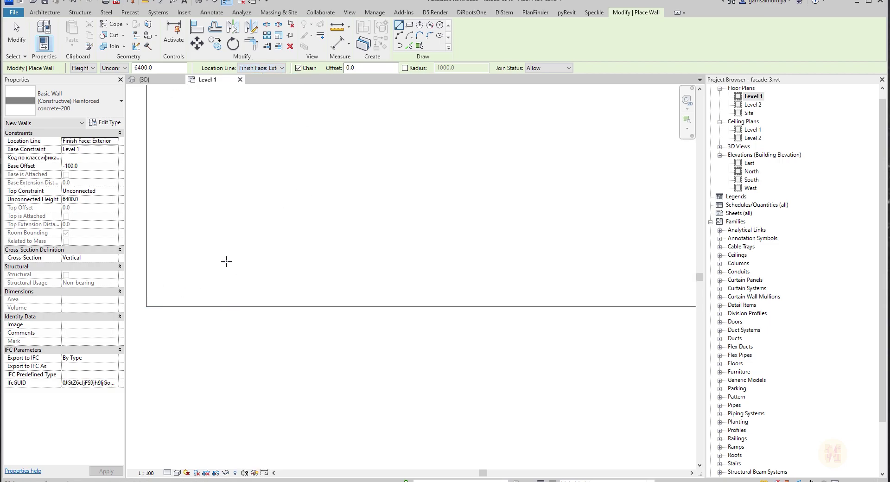
{"action": "left_click", "coordinate": [146, 306]}
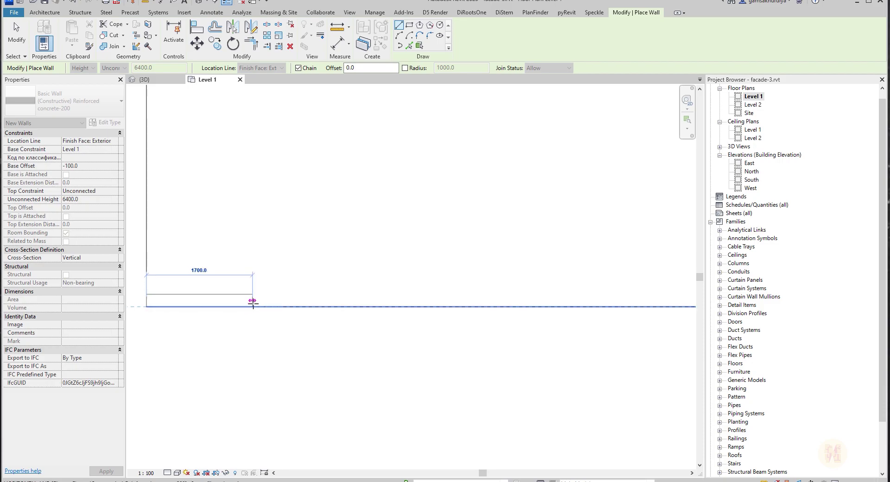
{"action": "middle_click_drag", "start_coordinate": [244, 302], "coordinate": [322, 294]}
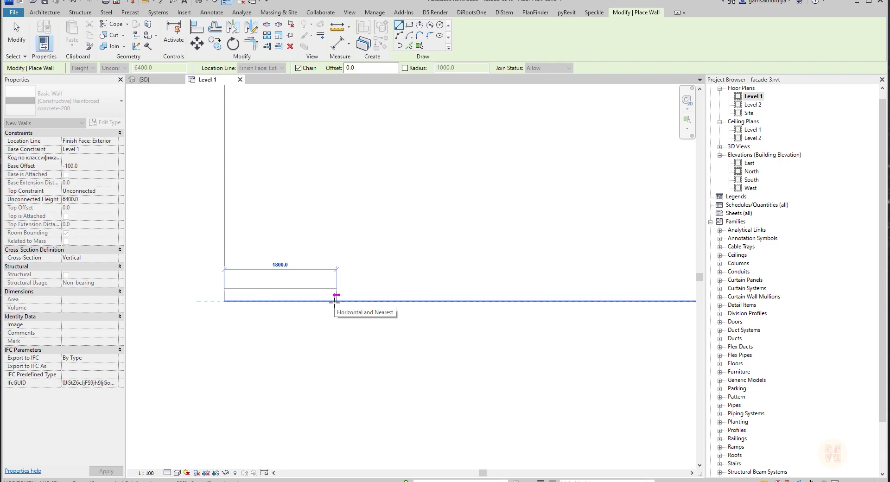
{"action": "left_click", "coordinate": [335, 300]}
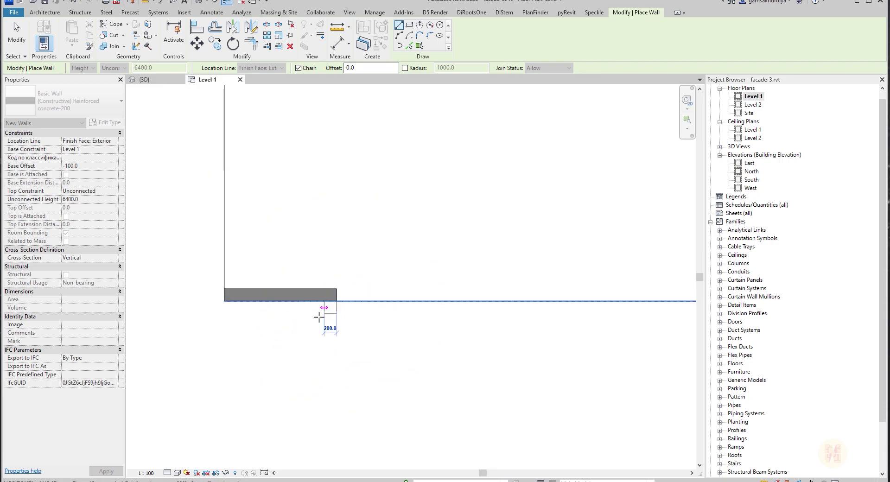
{"action": "key", "text": "Escape"}
{"action": "key", "text": "Escape"}
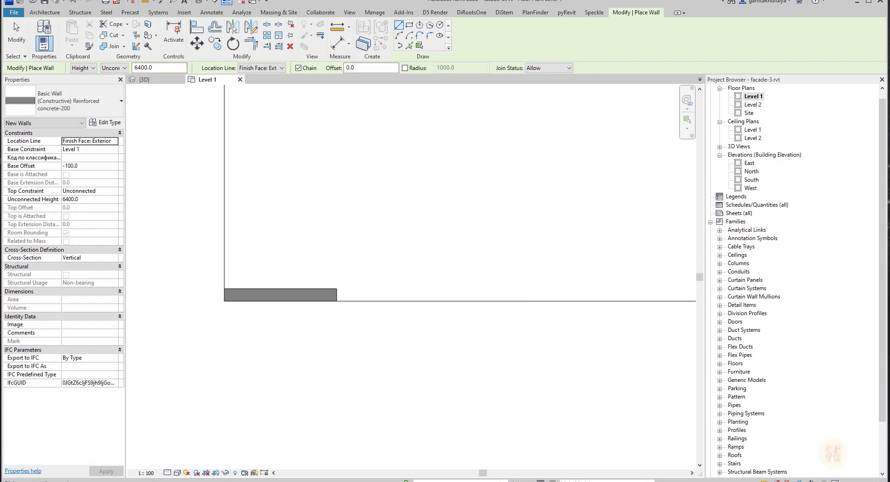
{"action": "scroll", "coordinate": [332, 281], "scroll_direction": "up", "scroll_amount": 3}
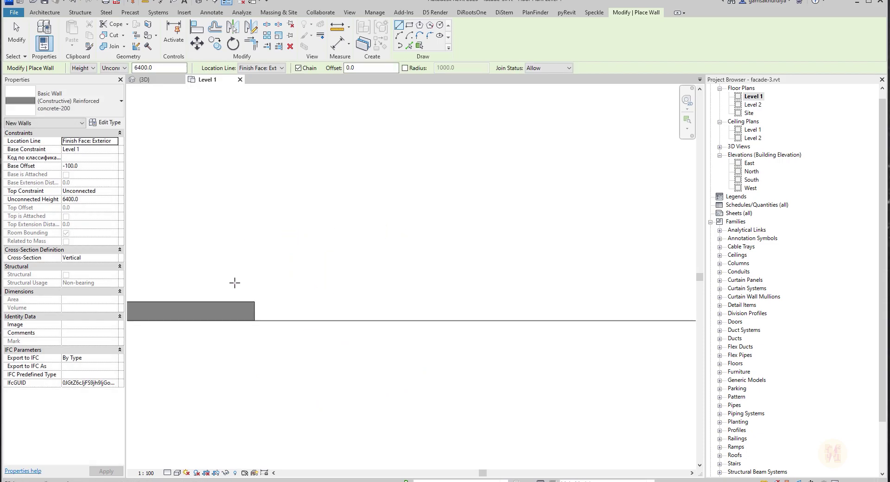
Draw a return wall about 1000 mm long, perpendicular from the first wall's free end into the slab and flipped to the inner side.
{"action": "left_click", "coordinate": [267, 349]}
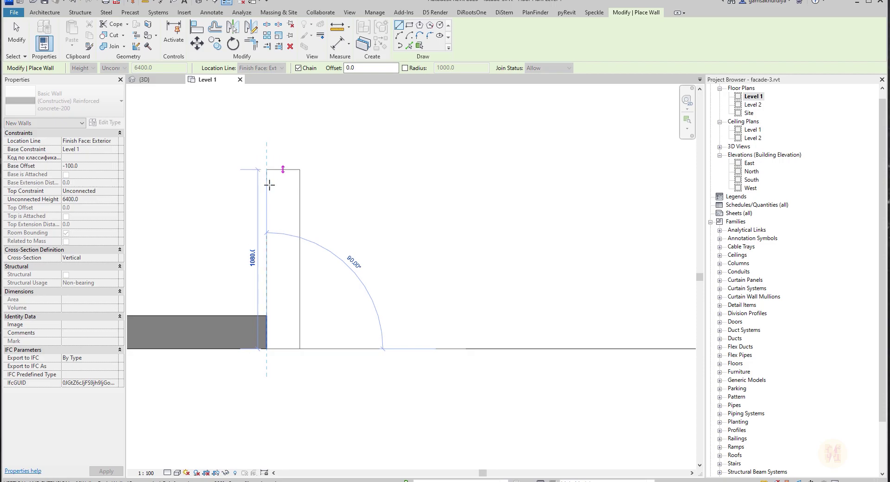
{"action": "key", "text": "space"}
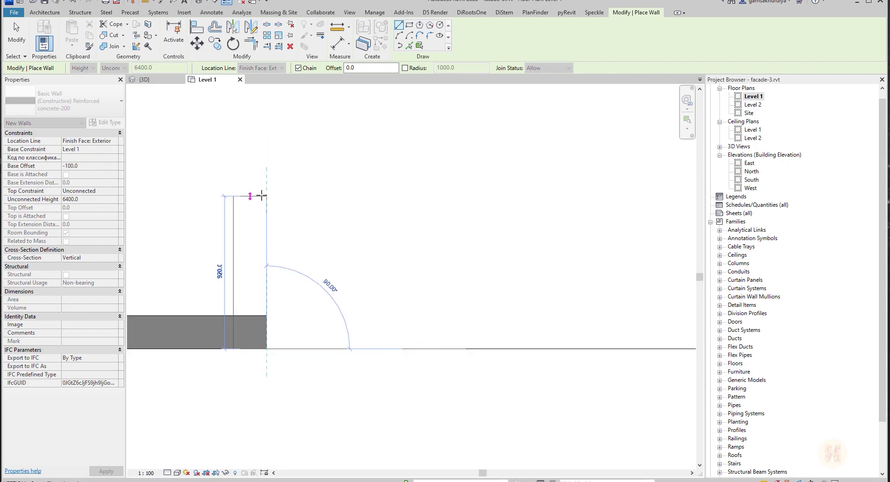
{"action": "left_click", "coordinate": [263, 184]}
{"action": "scroll", "coordinate": [283, 250], "scroll_direction": "down", "scroll_amount": 2}
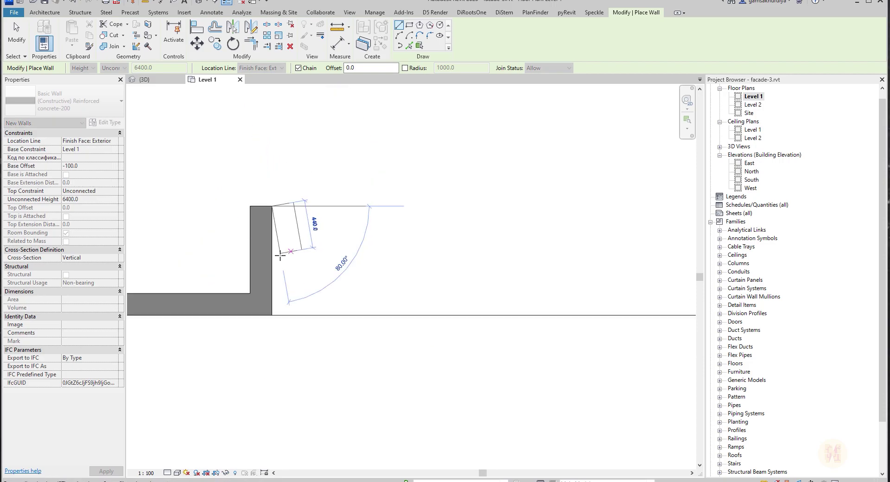
{"action": "key", "text": "Escape"}
{"action": "key", "text": "Escape"}
{"action": "scroll", "coordinate": [284, 358], "scroll_direction": "down", "scroll_amount": 2}
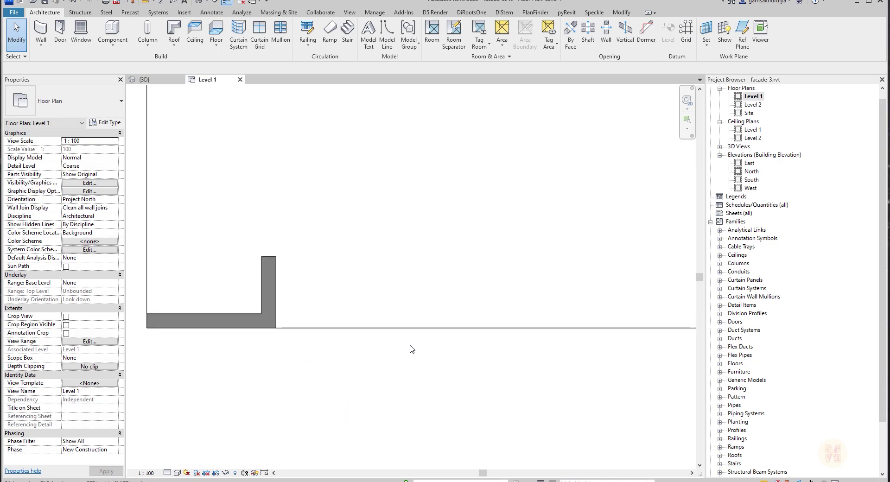
Draw a second 1000 mm wall perpendicular to the slab's lower edge, about 1560 mm from the return wall and aligned with its end.
{"action": "middle_click_drag", "start_coordinate": [321, 341], "coordinate": [302, 336]}
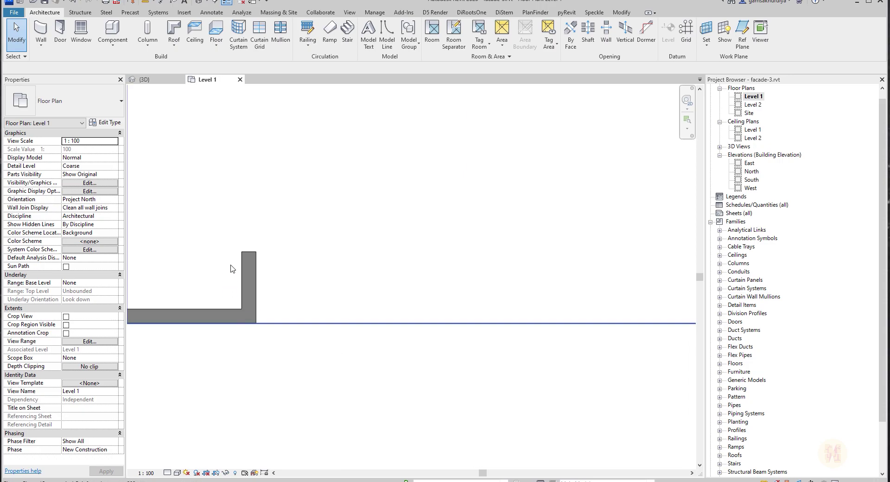
{"action": "scroll", "coordinate": [261, 329], "scroll_direction": "up", "scroll_amount": 1}
{"action": "scroll", "coordinate": [263, 332], "scroll_direction": "up", "scroll_amount": 1}
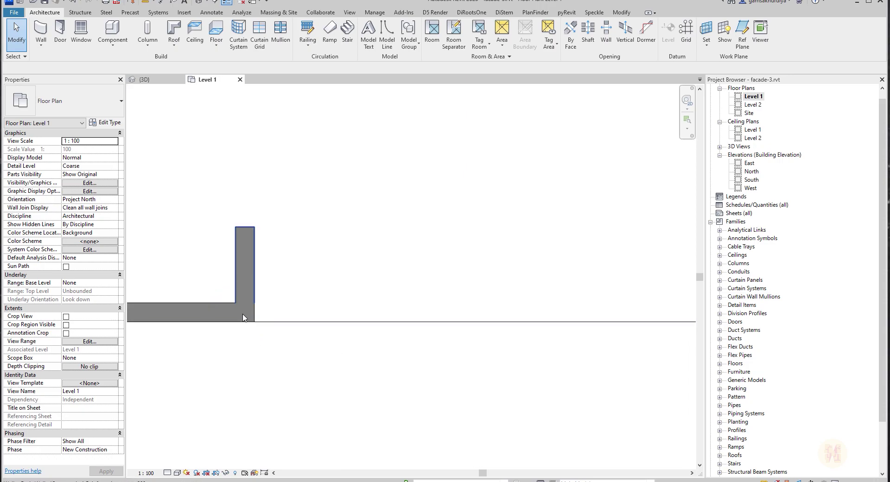
{"action": "left_click", "coordinate": [41, 32]}
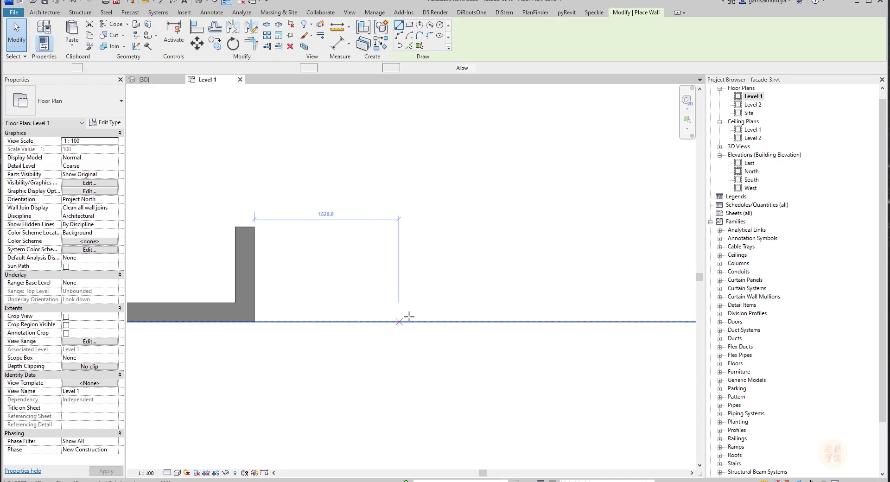
{"action": "left_click", "coordinate": [401, 321]}
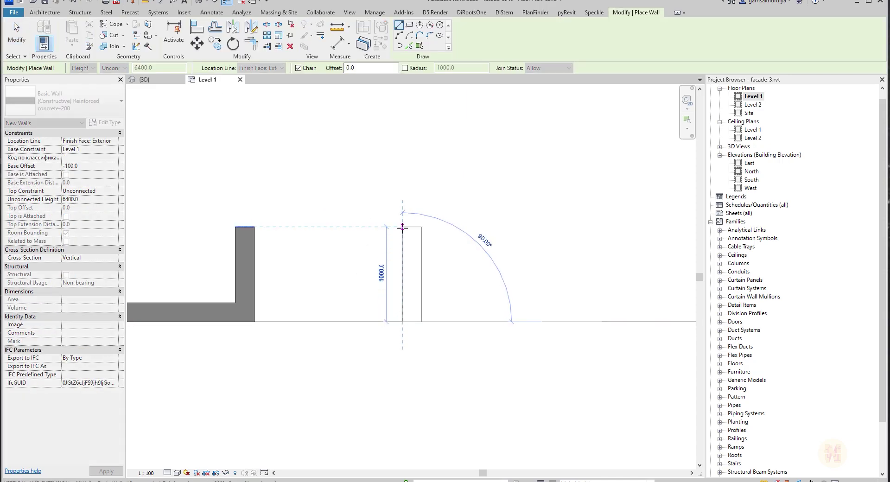
{"action": "left_click", "coordinate": [403, 227]}
{"action": "key", "text": "Escape"}
{"action": "key", "text": "Escape"}
Set the distance between the two perpendicular concrete walls to 2600 mm.
{"action": "left_click", "coordinate": [405, 255]}
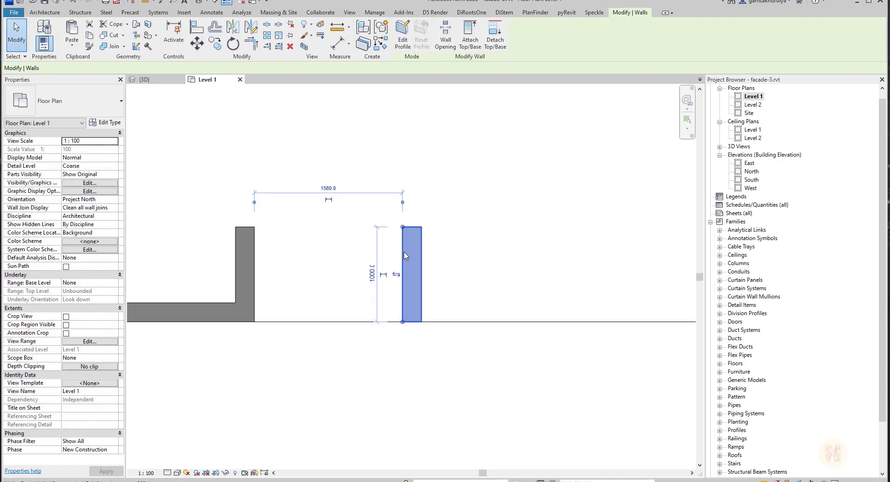
{"action": "left_click", "coordinate": [329, 189]}
{"action": "type", "text": "2600"}
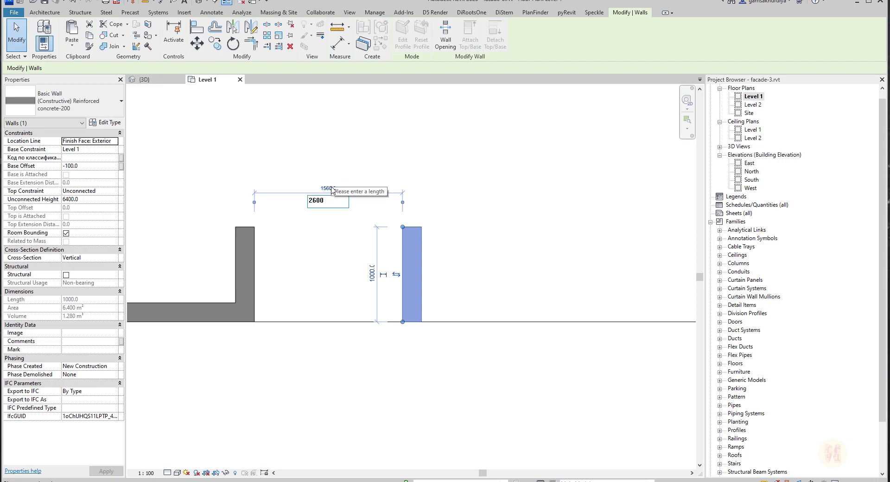
{"action": "key", "text": "Return"}
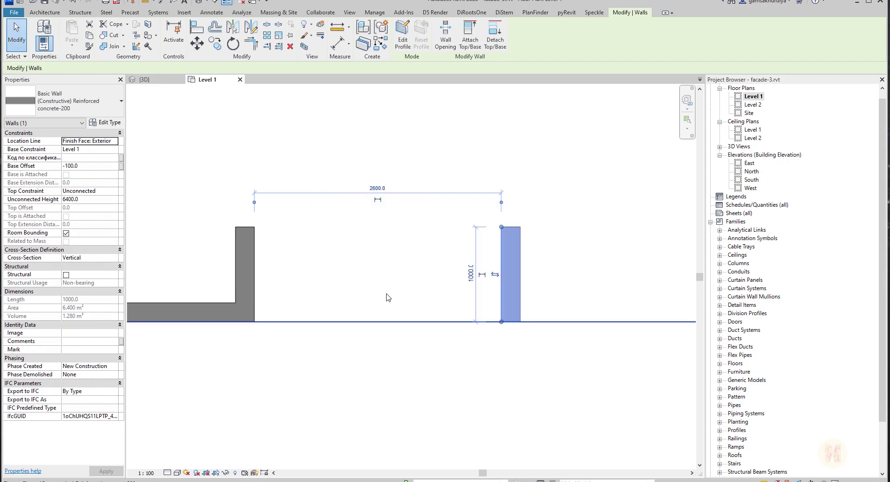
{"action": "scroll", "coordinate": [384, 299], "scroll_direction": "down", "scroll_amount": 6}
{"action": "middle_click_drag", "start_coordinate": [480, 317], "coordinate": [388, 320]}
{"action": "scroll", "coordinate": [324, 307], "scroll_direction": "up", "scroll_amount": 3}
{"action": "key", "text": "Escape"}
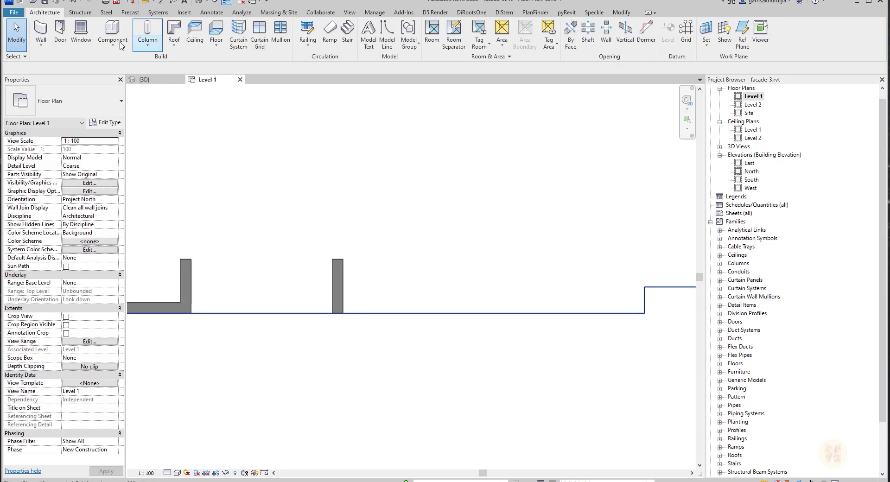
Draw a concrete wall along the slab edge from the second perpendicular wall's base, ending about 1200 mm past that wall's centerline.
{"action": "left_click", "coordinate": [40, 31]}
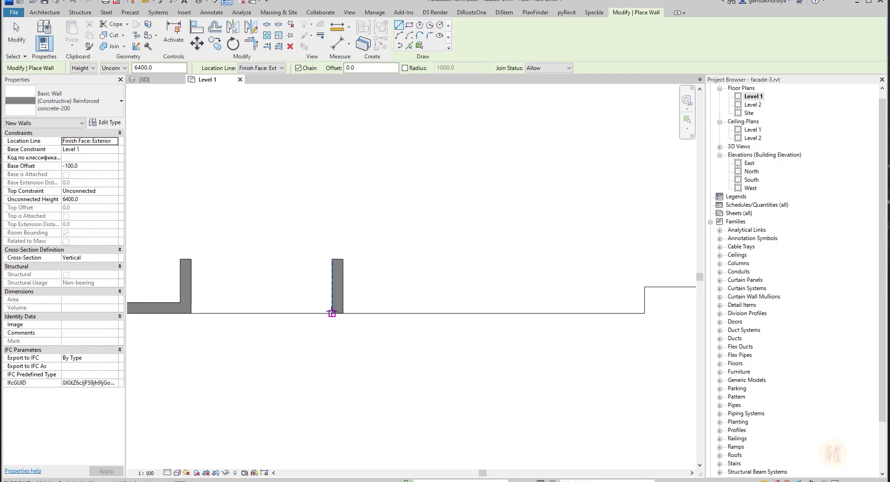
{"action": "left_click", "coordinate": [331, 314]}
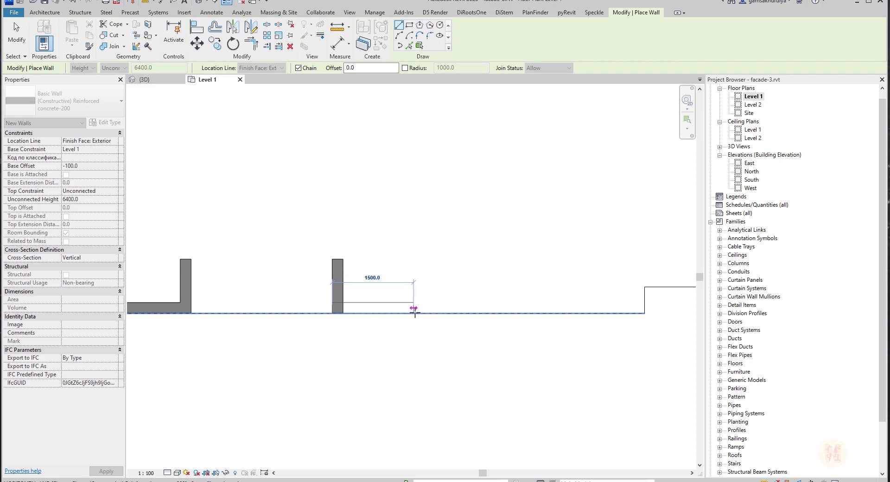
{"action": "left_click", "coordinate": [402, 310]}
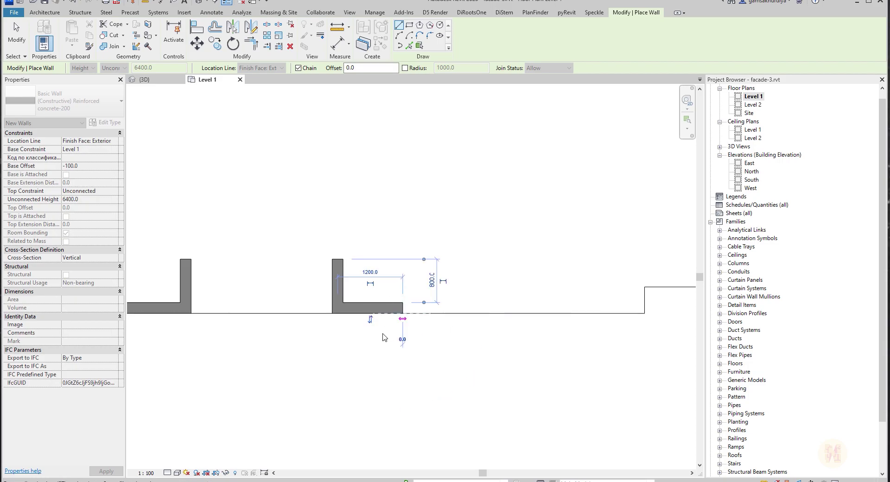
{"action": "key", "text": "Escape"}
{"action": "key", "text": "Escape"}
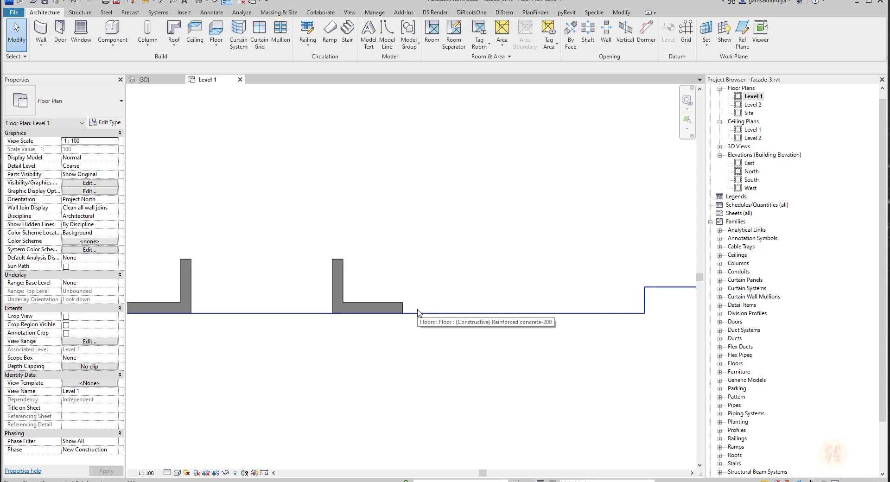
{"action": "left_click", "coordinate": [417, 313]}
{"action": "key", "text": "Escape"}
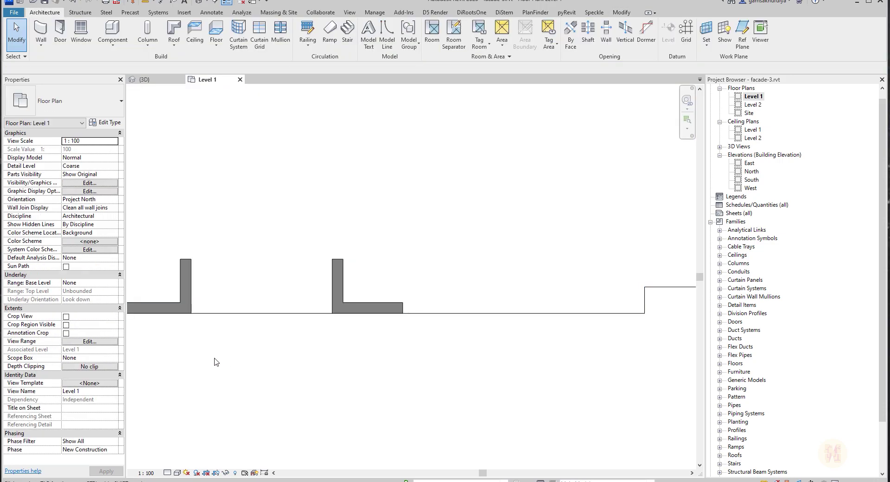
Set up a new (External wall) Insulation-160 wall with location line Finish Face: Exterior.
{"action": "middle_click_drag", "start_coordinate": [213, 361], "coordinate": [352, 386]}
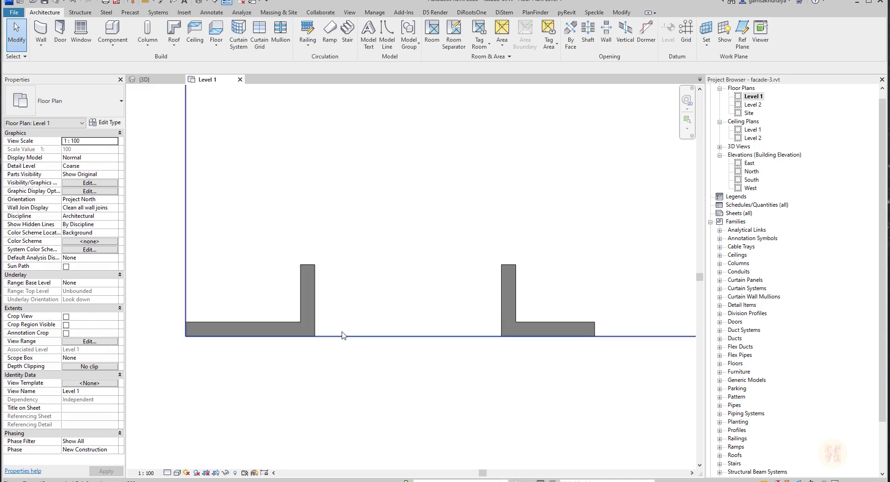
{"action": "scroll", "coordinate": [334, 370], "scroll_direction": "up", "scroll_amount": 1}
{"action": "scroll", "coordinate": [252, 329], "scroll_direction": "up", "scroll_amount": 1}
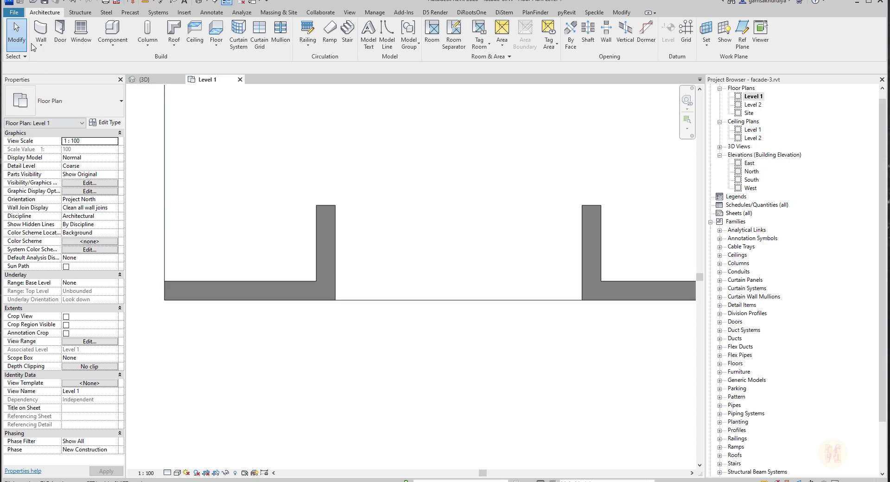
{"action": "left_click", "coordinate": [40, 32]}
{"action": "left_click", "coordinate": [81, 112]}
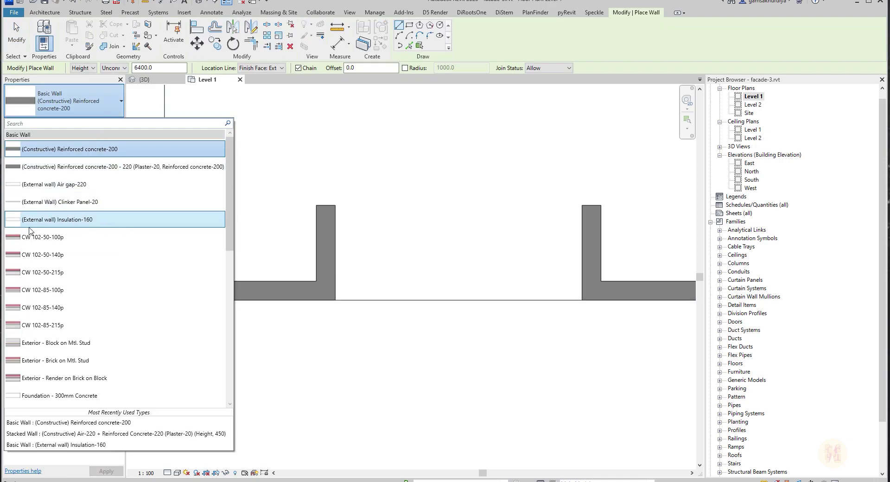
{"action": "left_click", "coordinate": [85, 220]}
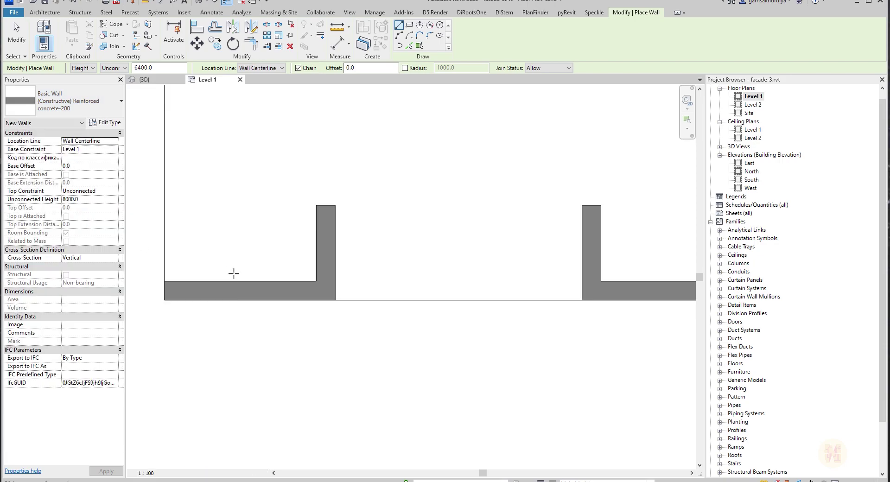
{"action": "left_click", "coordinate": [266, 69]}
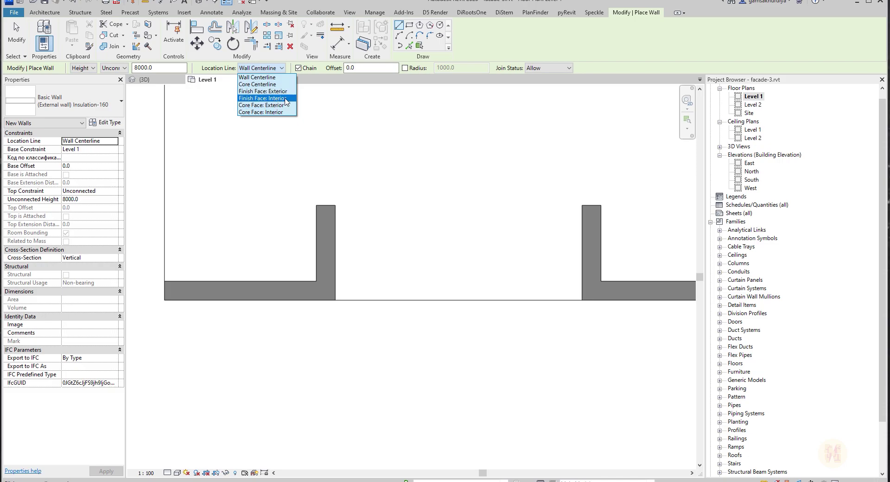
{"action": "left_click", "coordinate": [274, 91]}
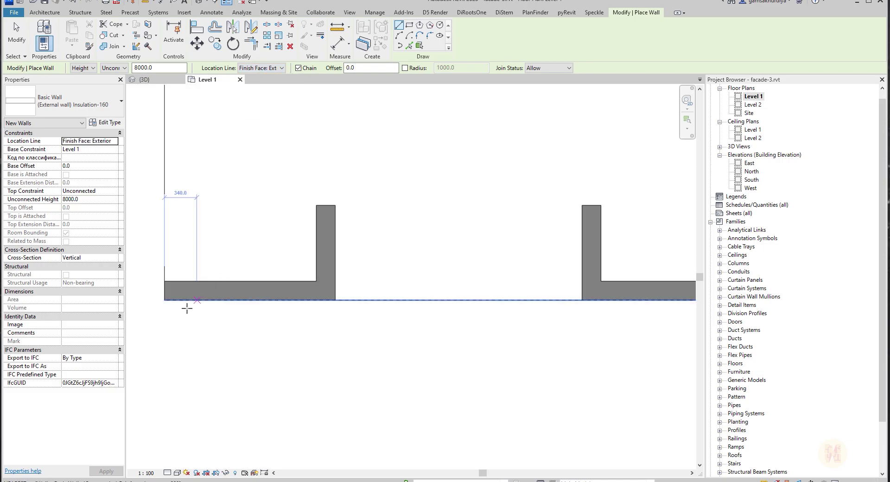
Draw the insulation wall around the first L-shaped concrete wall, from the slab corner along its outer face and up the return.
{"action": "left_click", "coordinate": [165, 300]}
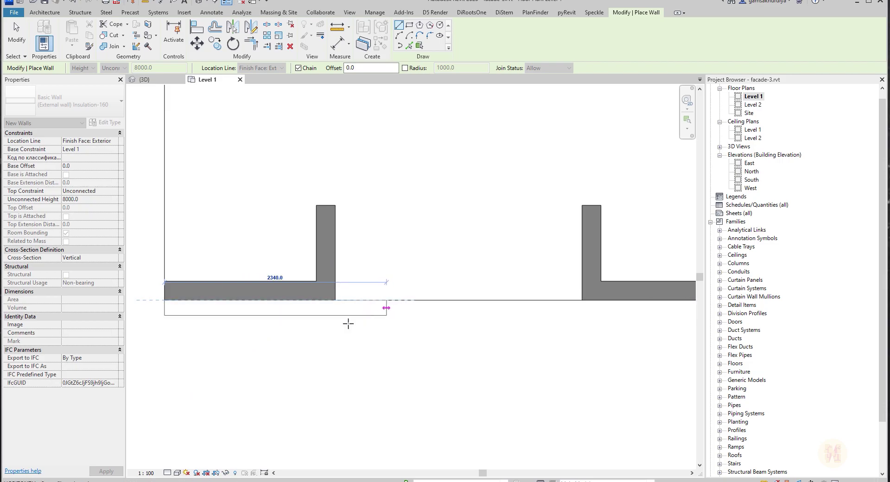
{"action": "left_click", "coordinate": [336, 301]}
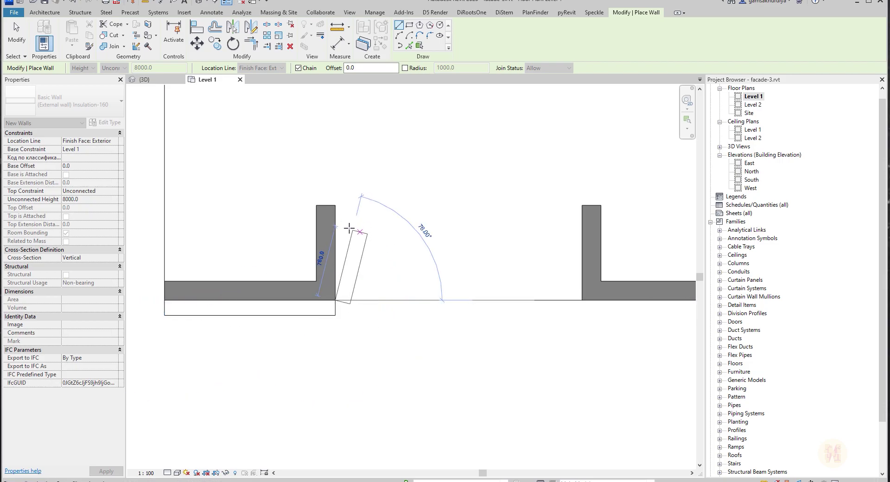
{"action": "left_click", "coordinate": [335, 205]}
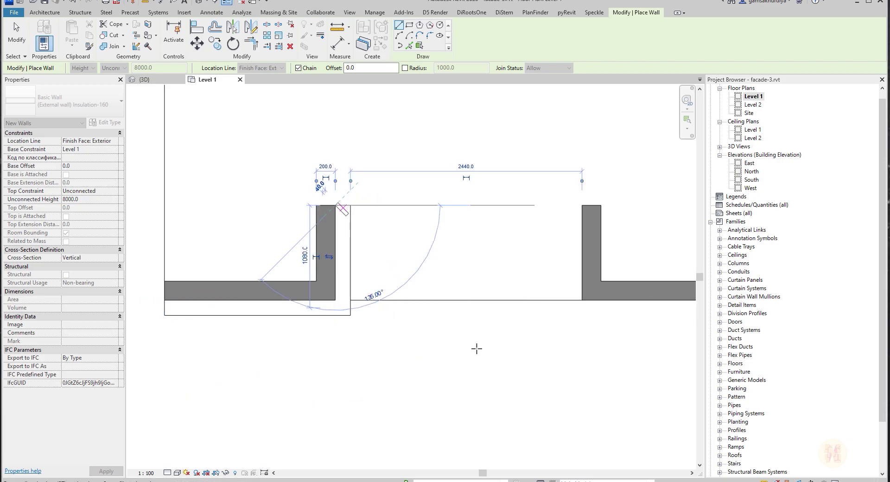
{"action": "key", "text": "Escape"}
Draw the insulation wall around the second L-shaped concrete wall, from its return's inner end down and along the slab edge.
{"action": "left_click", "coordinate": [582, 205]}
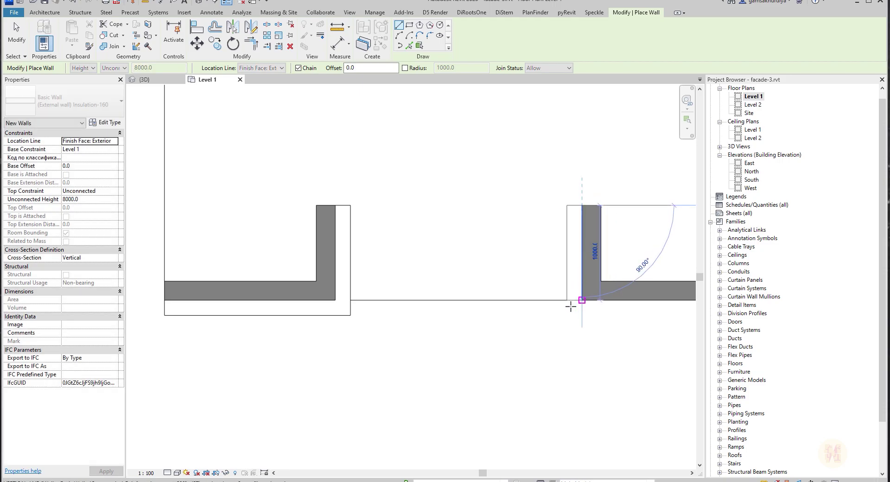
{"action": "left_click", "coordinate": [582, 300]}
{"action": "middle_click_drag", "start_coordinate": [561, 353], "coordinate": [466, 355]}
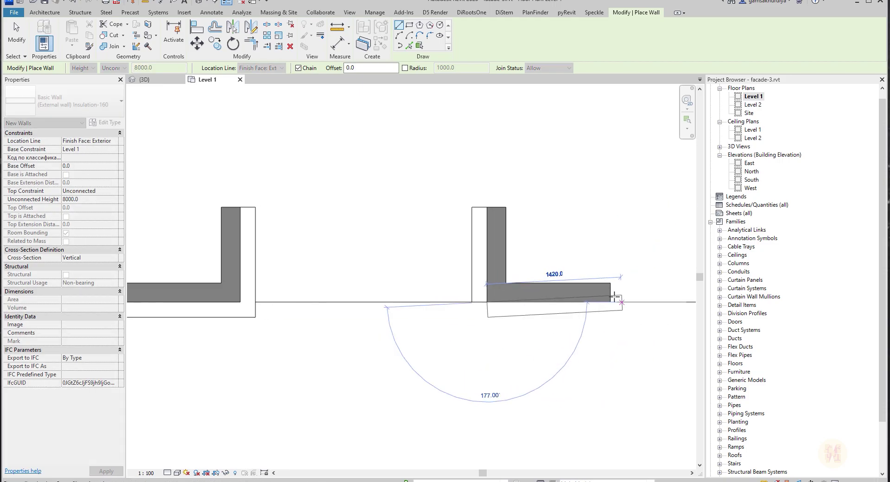
{"action": "left_click", "coordinate": [610, 302]}
{"action": "key", "text": "Escape"}
{"action": "key", "text": "Escape"}
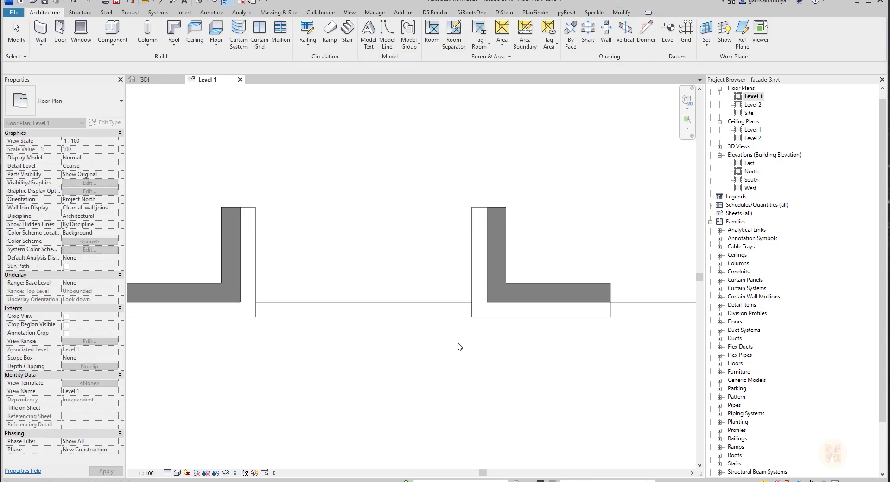
Set the Level 1 floor plan's detail level to Fine.
{"action": "scroll", "coordinate": [461, 348], "scroll_direction": "up", "scroll_amount": 2}
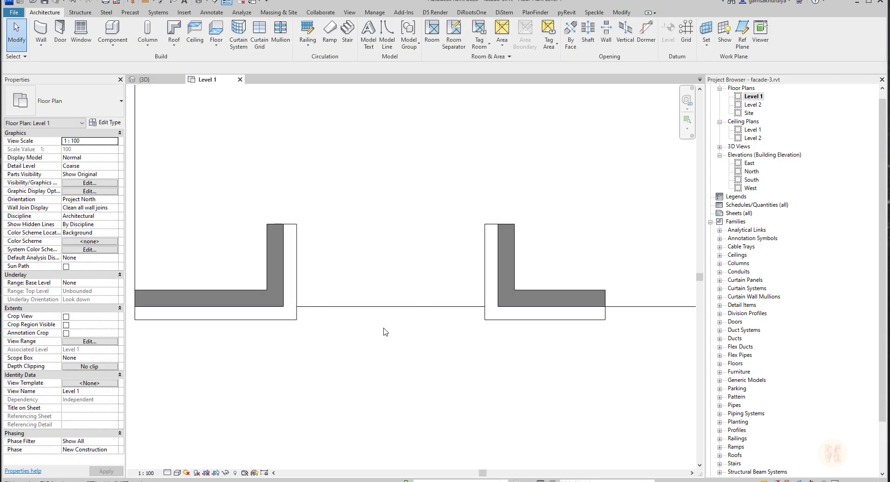
{"action": "left_click", "coordinate": [167, 472]}
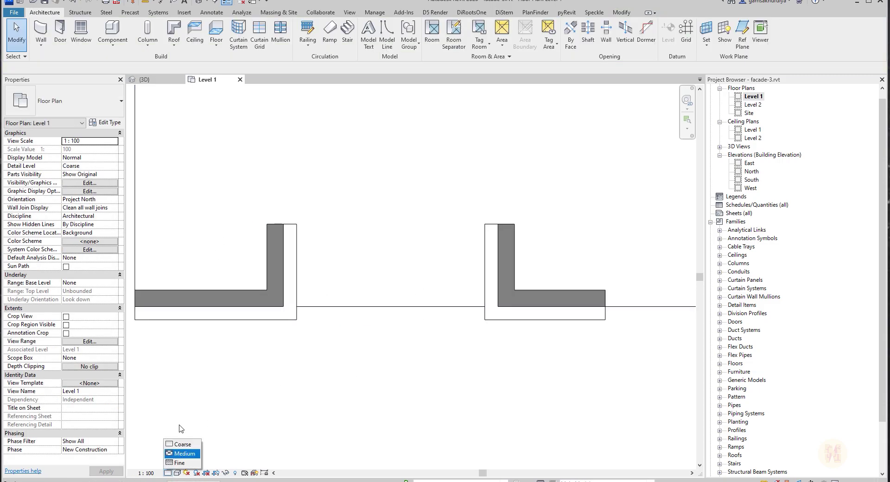
{"action": "left_click", "coordinate": [185, 463]}
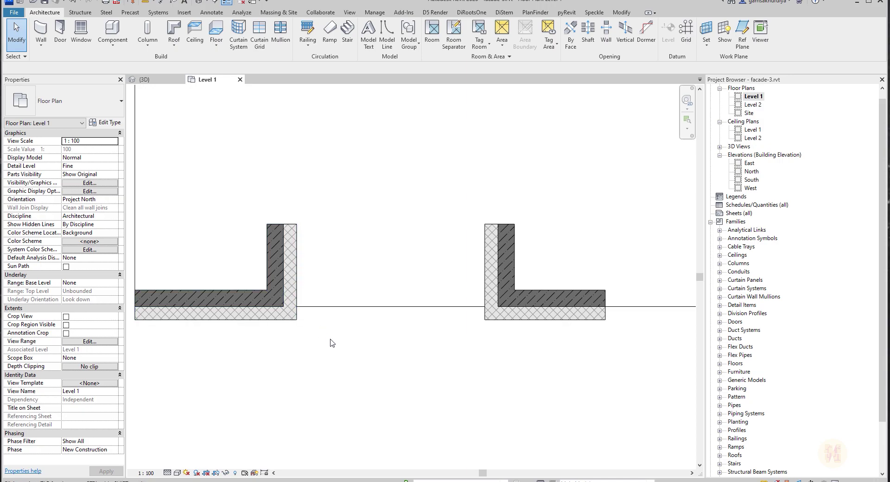
Start a new wall of the curtain wall type (External wall) Grille Horizontal with an unconnected height of 8000 on Level 1.
{"action": "scroll", "coordinate": [349, 339], "scroll_direction": "up", "scroll_amount": 4}
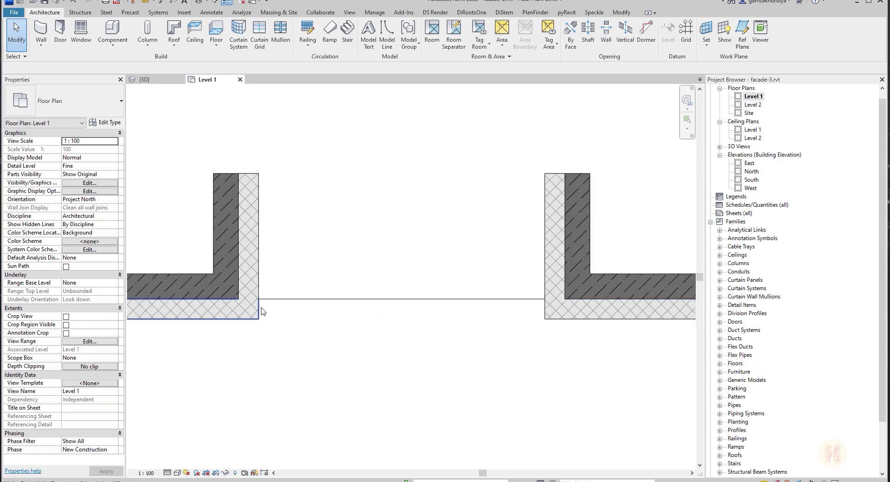
{"action": "middle_click_drag", "start_coordinate": [429, 310], "coordinate": [379, 301]}
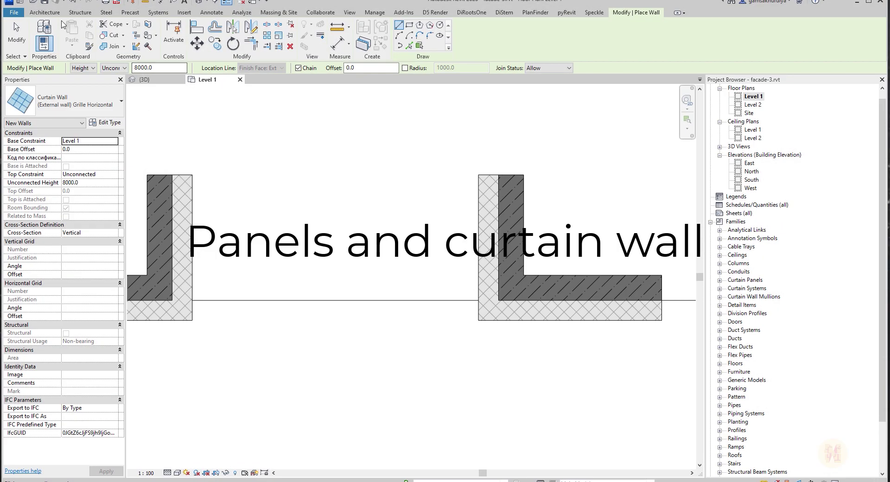
{"action": "left_click", "coordinate": [44, 13]}
{"action": "left_click", "coordinate": [45, 27]}
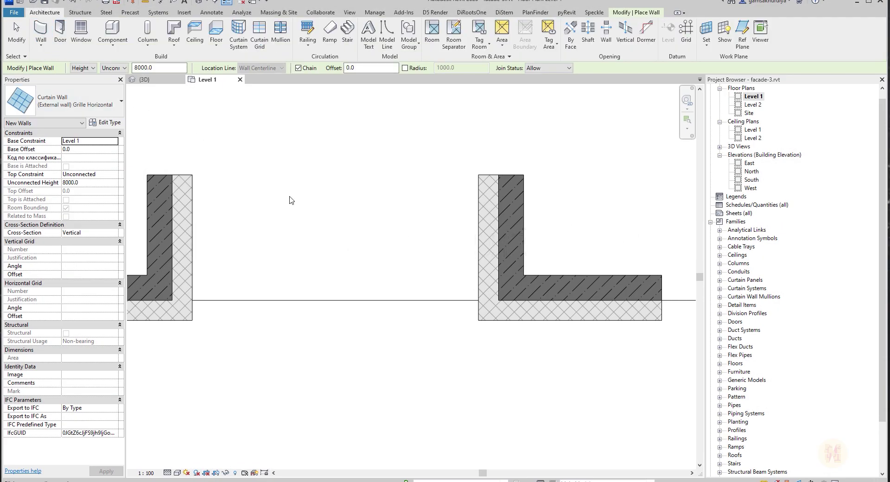
{"action": "key", "text": "Escape"}
{"action": "key", "text": "Escape"}
{"action": "left_click", "coordinate": [41, 31]}
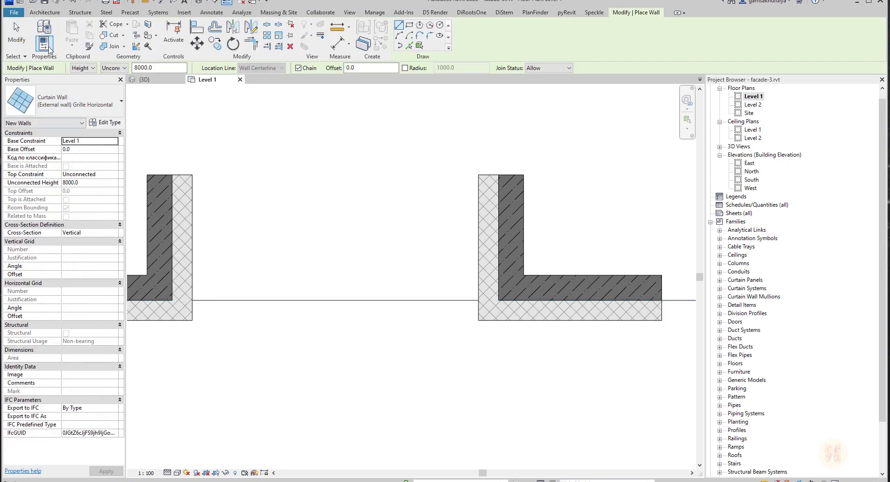
{"action": "left_click", "coordinate": [65, 101]}
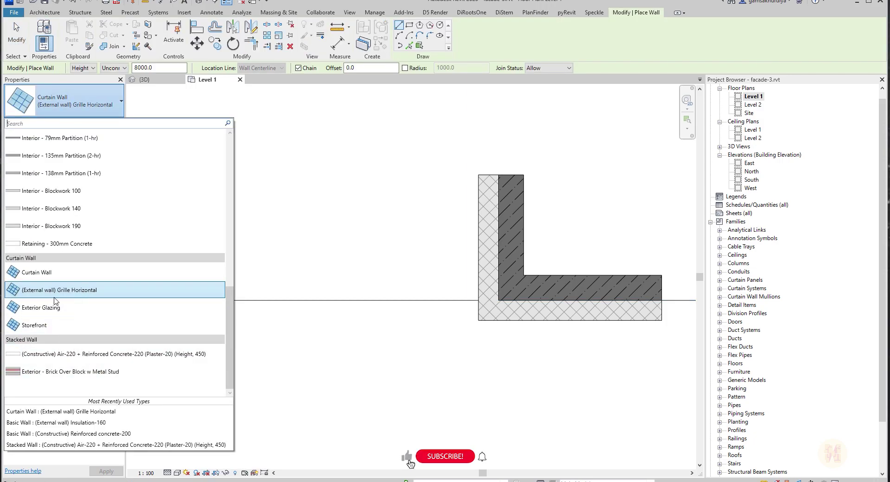
{"action": "left_click", "coordinate": [96, 297]}
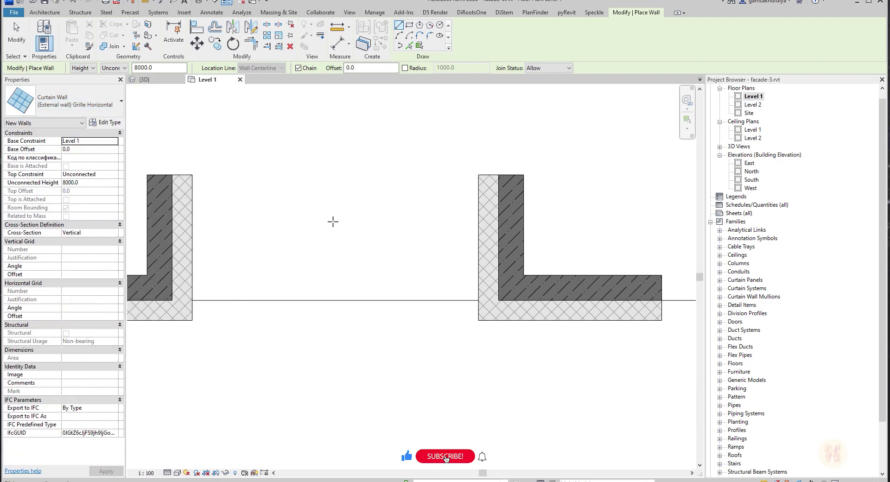
Draw the grille curtain wall across the opening between the two insulation returns, slightly inside the slab edge.
{"action": "middle_click_drag", "start_coordinate": [244, 251], "coordinate": [274, 252]}
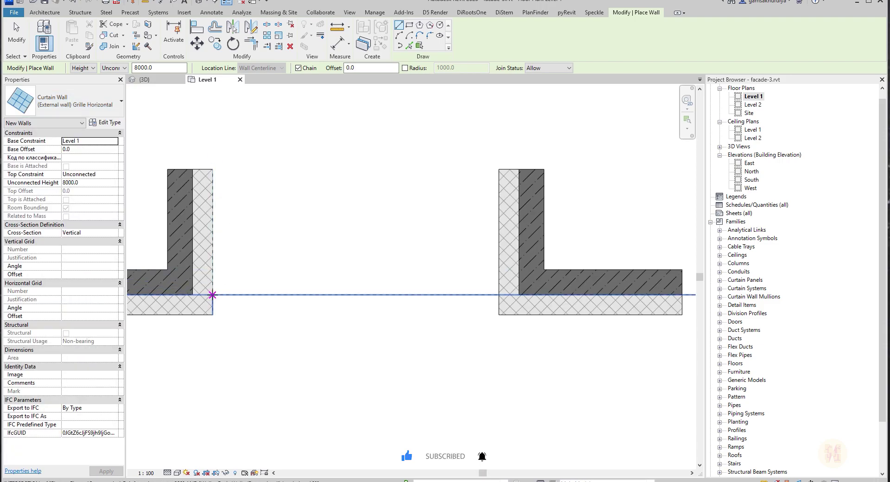
{"action": "left_click", "coordinate": [213, 269]}
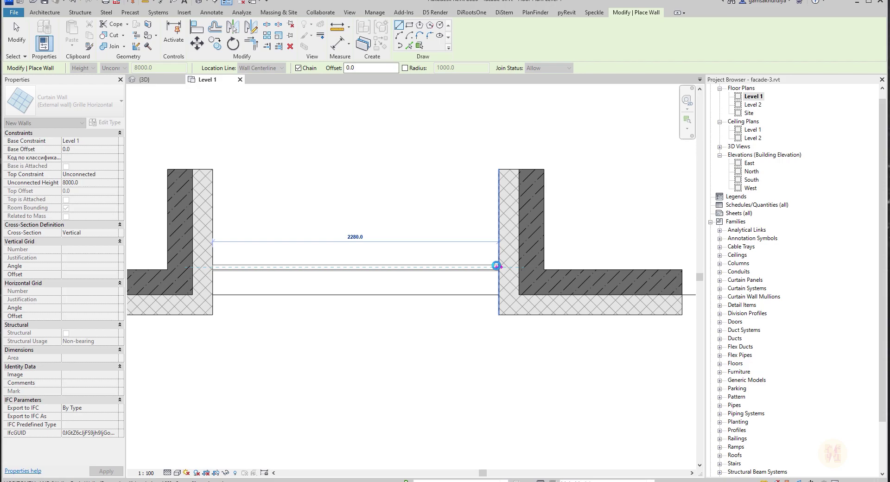
{"action": "left_click", "coordinate": [492, 298]}
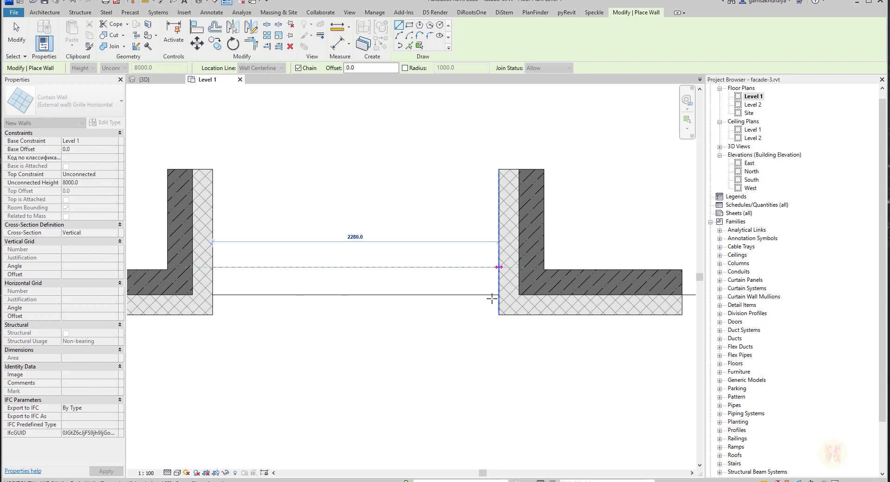
{"action": "left_click", "coordinate": [492, 299]}
{"action": "key", "text": "Escape"}
{"action": "key", "text": "Escape"}
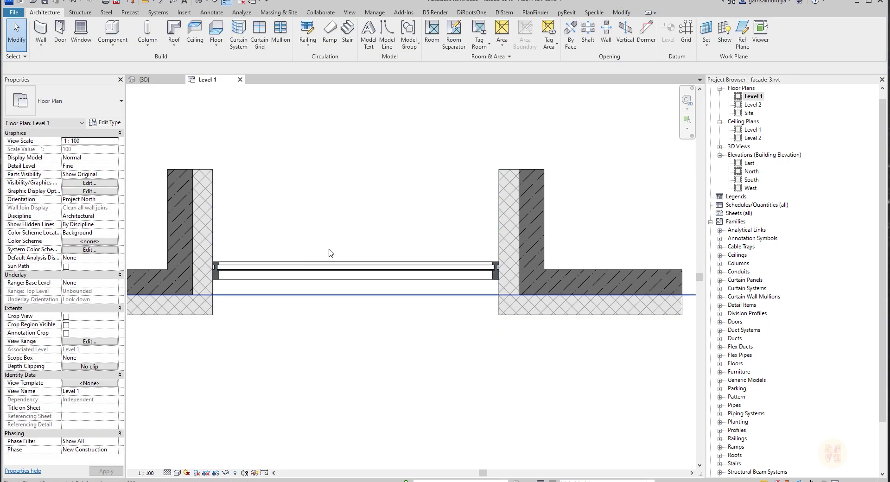
Flip the orientation of the grille curtain wall in the opening.
{"action": "left_click", "coordinate": [347, 277]}
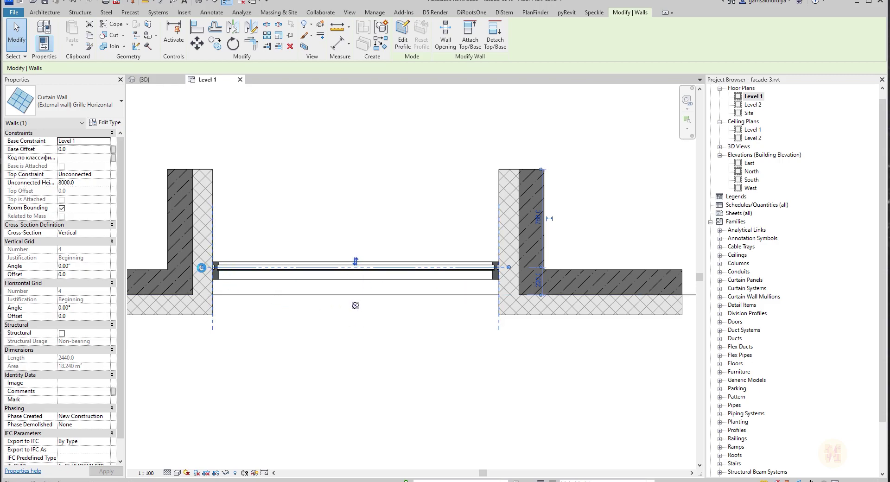
{"action": "left_click", "coordinate": [355, 261]}
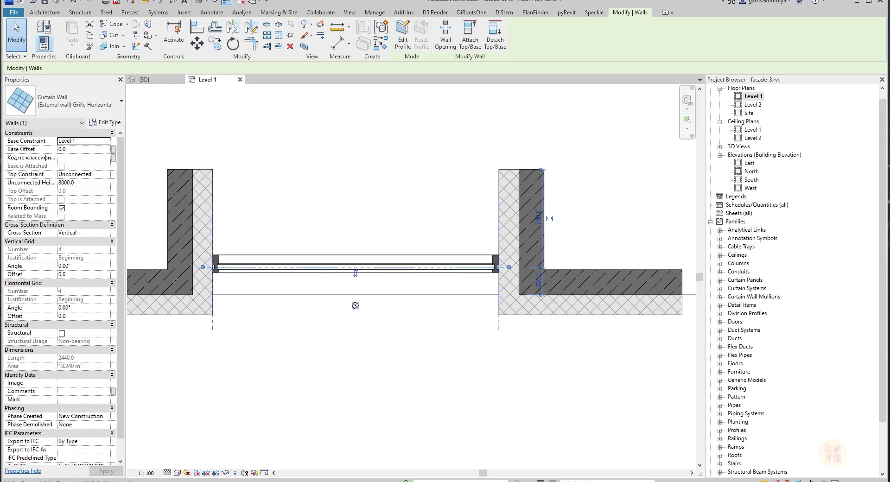
{"action": "scroll", "coordinate": [241, 283], "scroll_direction": "up", "scroll_amount": 3}
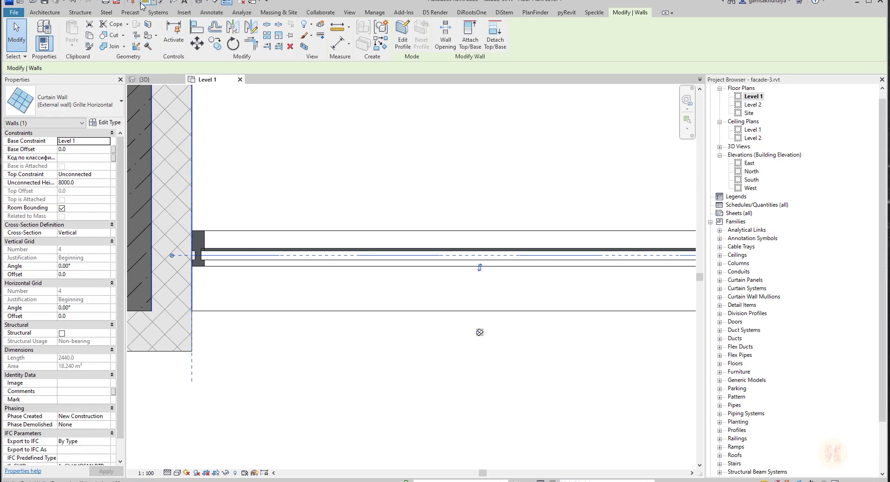
Place an aligned dimension between the slab edge and the nearest face of the grille curtain wall's frame.
{"action": "left_click", "coordinate": [163, 3]}
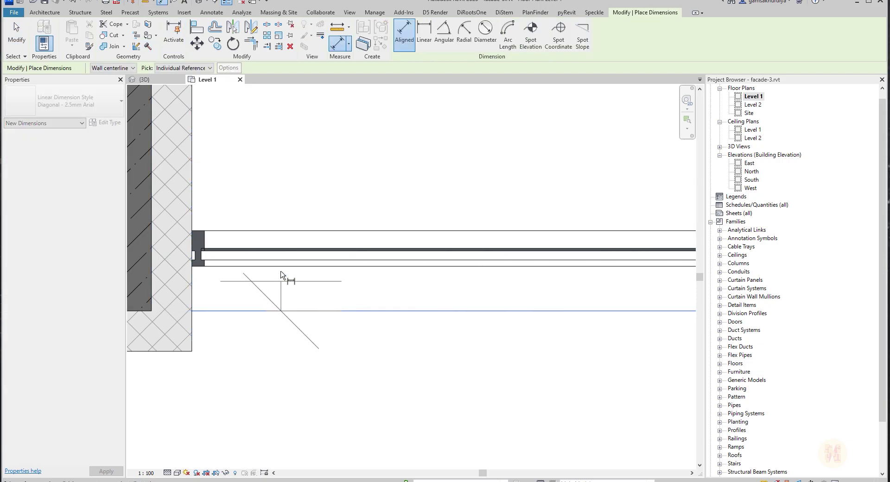
{"action": "left_click", "coordinate": [281, 269]}
{"action": "scroll", "coordinate": [430, 325], "scroll_direction": "down", "scroll_amount": 1}
{"action": "middle_click_drag", "start_coordinate": [430, 325], "coordinate": [526, 288]}
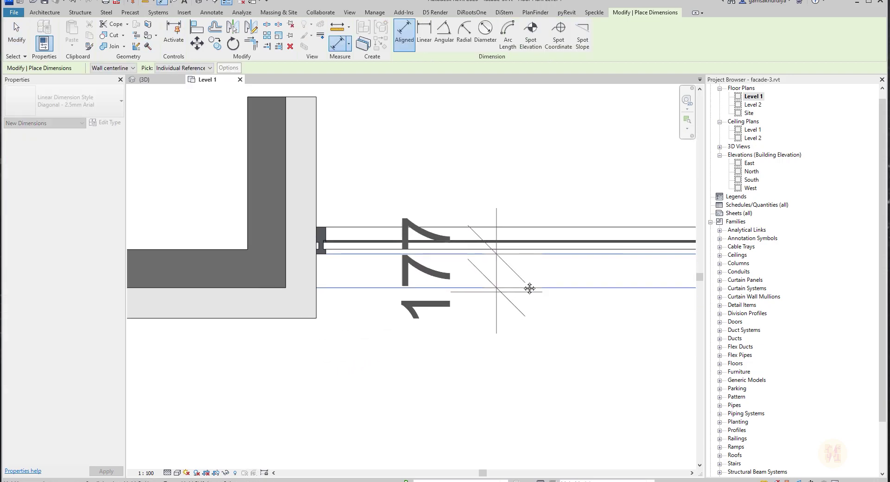
{"action": "left_click", "coordinate": [317, 363]}
{"action": "key", "text": "Escape"}
{"action": "key", "text": "Escape"}
Delete the dimension between the slab edge and the curtain wall's frame face.
{"action": "left_click", "coordinate": [352, 238]}
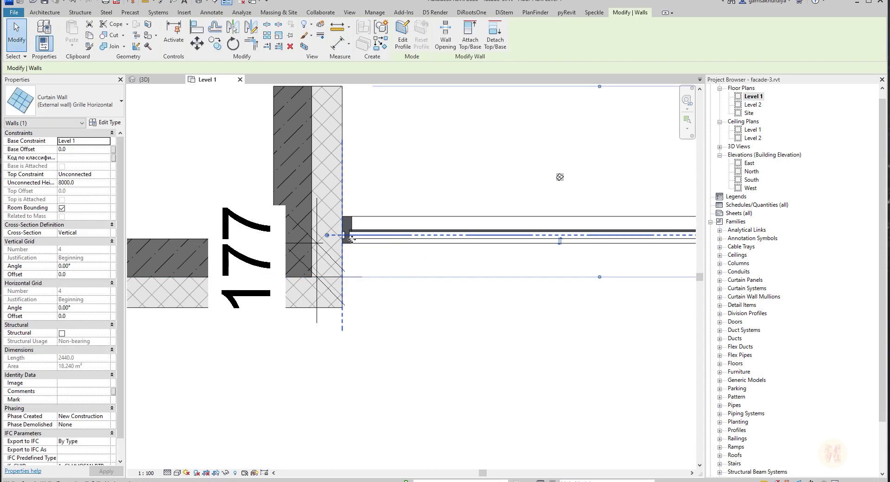
{"action": "scroll", "coordinate": [359, 238], "scroll_direction": "up", "scroll_amount": 2}
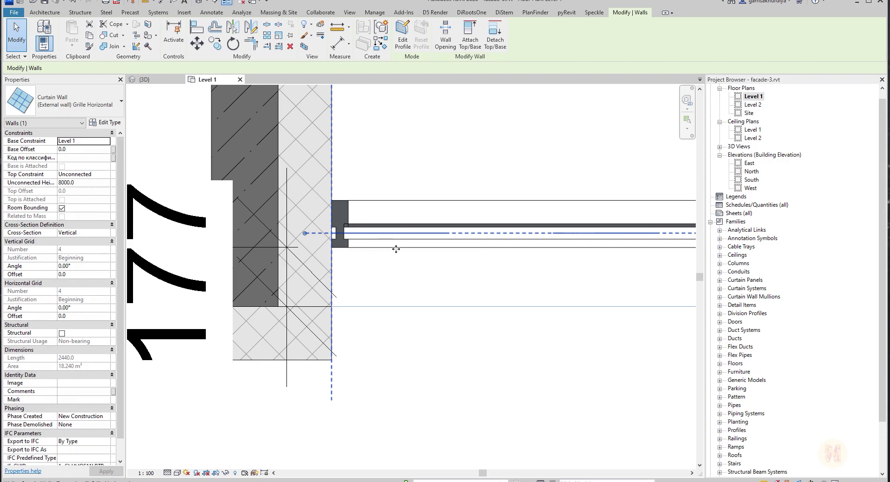
{"action": "scroll", "coordinate": [372, 250], "scroll_direction": "down", "scroll_amount": 2}
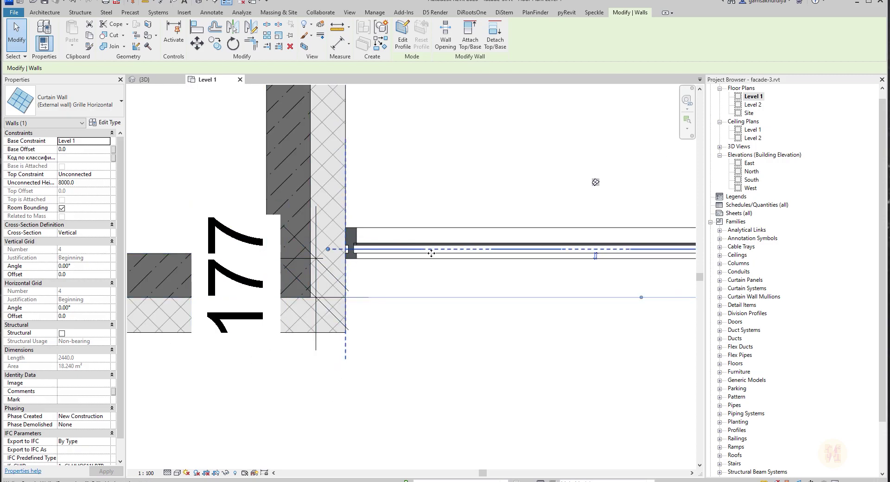
{"action": "key", "text": "Escape"}
{"action": "left_click", "coordinate": [381, 251]}
{"action": "key", "text": "Escape"}
{"action": "left_click", "coordinate": [319, 273]}
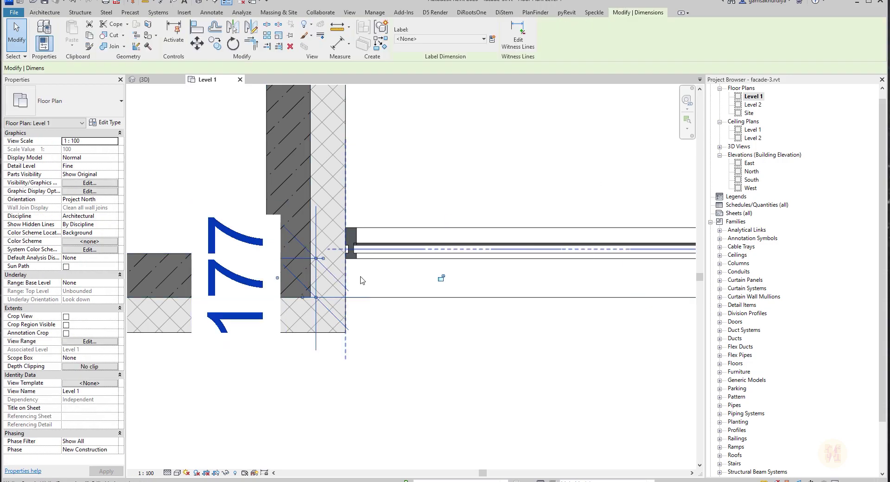
{"action": "key", "text": "Delete"}
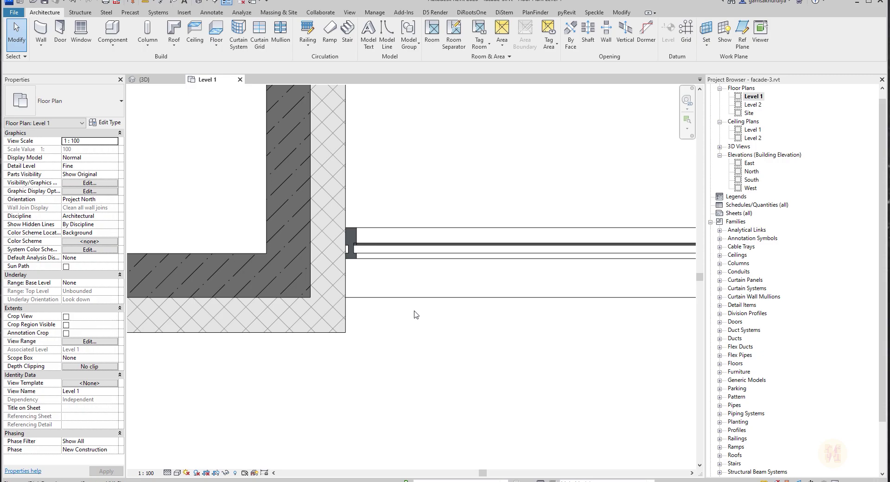
Place an aligned dimension between the slab edge and the grille curtain wall's centreline.
{"action": "key", "text": "d"}
{"action": "key", "text": "i"}
{"action": "left_click", "coordinate": [402, 262]}
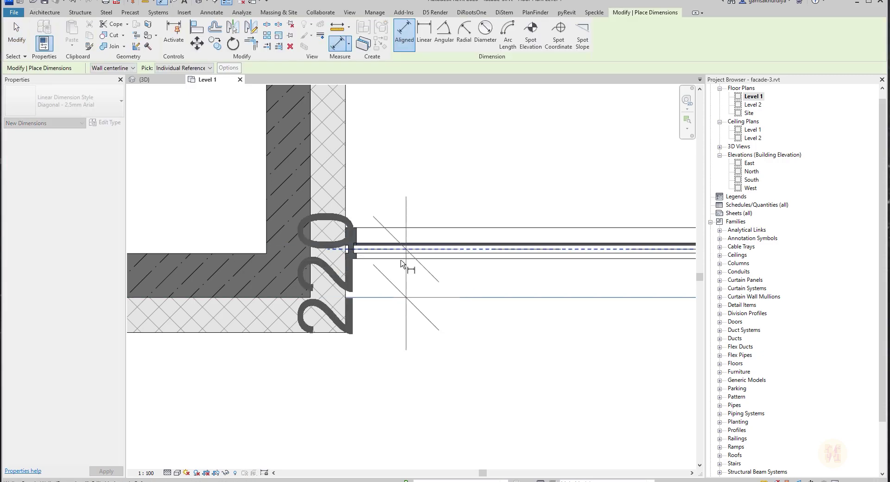
{"action": "left_click", "coordinate": [271, 396]}
{"action": "key", "text": "Escape"}
{"action": "key", "text": "Escape"}
Set the distance from the slab edge to the curtain wall's centreline to 0.
{"action": "left_click", "coordinate": [418, 259]}
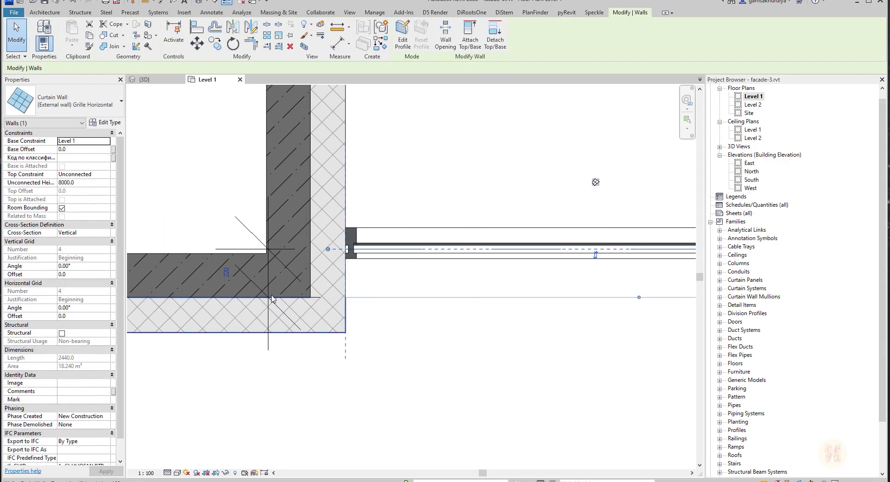
{"action": "left_click", "coordinate": [226, 272]}
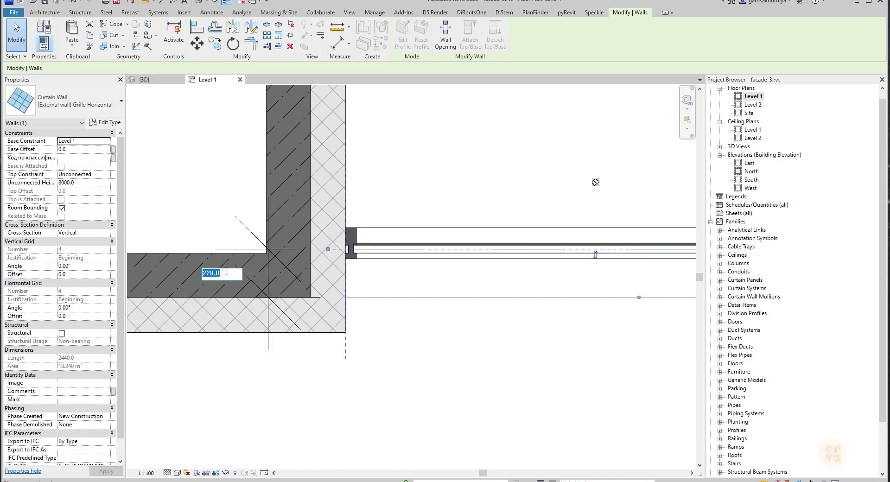
{"action": "type", "text": "0"}
{"action": "key", "text": "Return"}
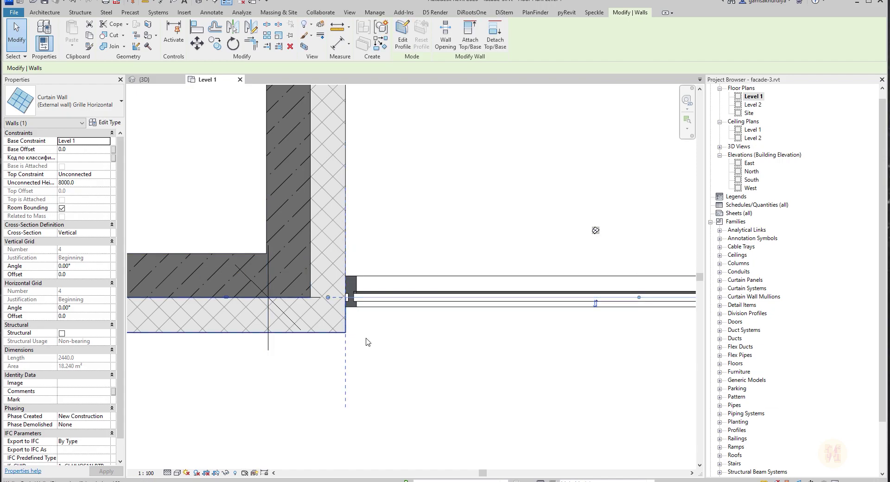
Delete the helper dimension at the corner of the concrete wall.
{"action": "key", "text": "Escape"}
{"action": "left_click", "coordinate": [282, 317]}
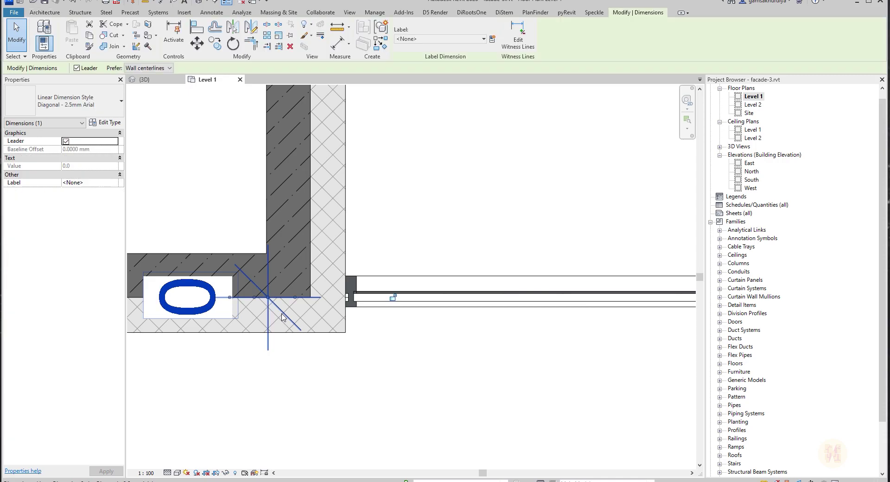
{"action": "key", "text": "Delete"}
In the 3D view, set the grille curtain wall's unconnected height to 3100.
{"action": "scroll", "coordinate": [403, 363], "scroll_direction": "down", "scroll_amount": 2}
{"action": "middle_click_drag", "start_coordinate": [583, 375], "coordinate": [487, 332]}
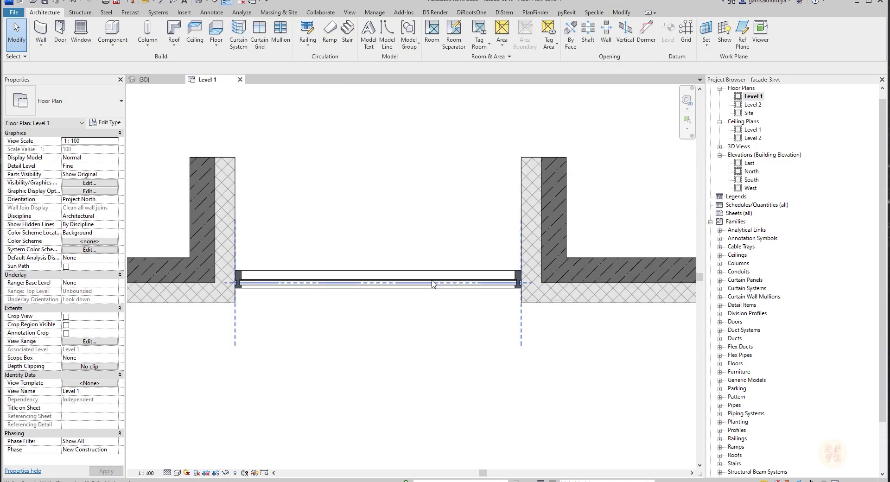
{"action": "left_click", "coordinate": [163, 83]}
{"action": "middle_click_drag", "start_coordinate": [473, 337], "coordinate": [311, 308], "text": "shift"}
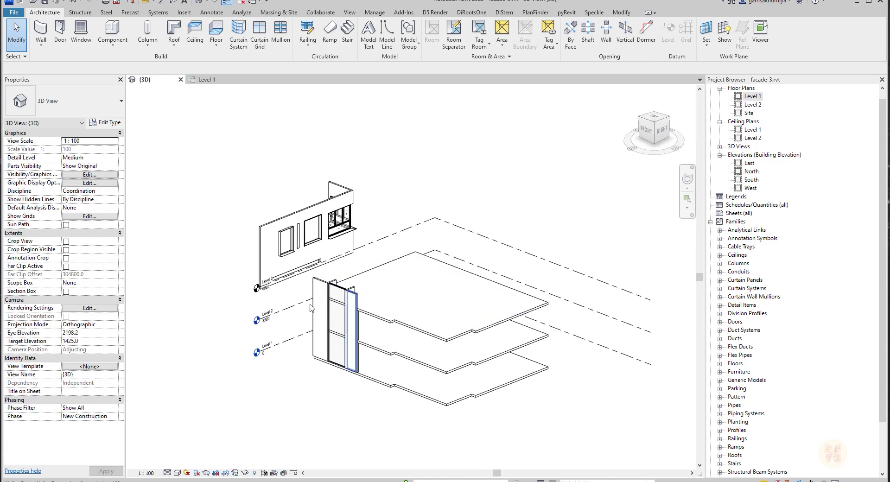
{"action": "scroll", "coordinate": [310, 308], "scroll_direction": "up", "scroll_amount": 3}
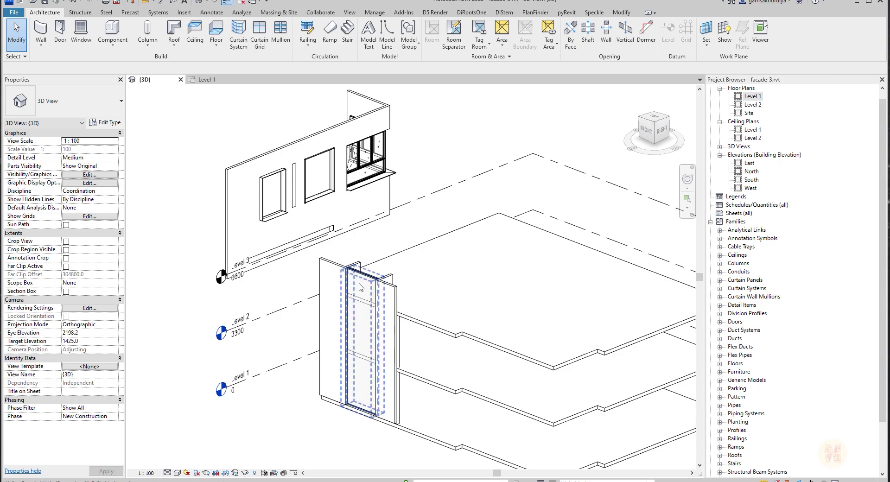
{"action": "left_click", "coordinate": [360, 286]}
{"action": "middle_click_drag", "start_coordinate": [427, 347], "coordinate": [461, 274], "text": "shift"}
{"action": "scroll", "coordinate": [385, 328], "scroll_direction": "up", "scroll_amount": 3}
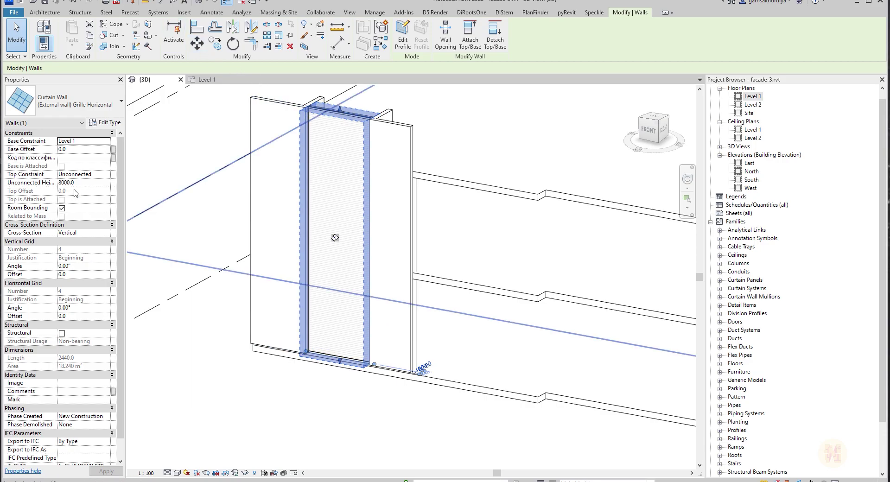
{"action": "left_click", "coordinate": [95, 184]}
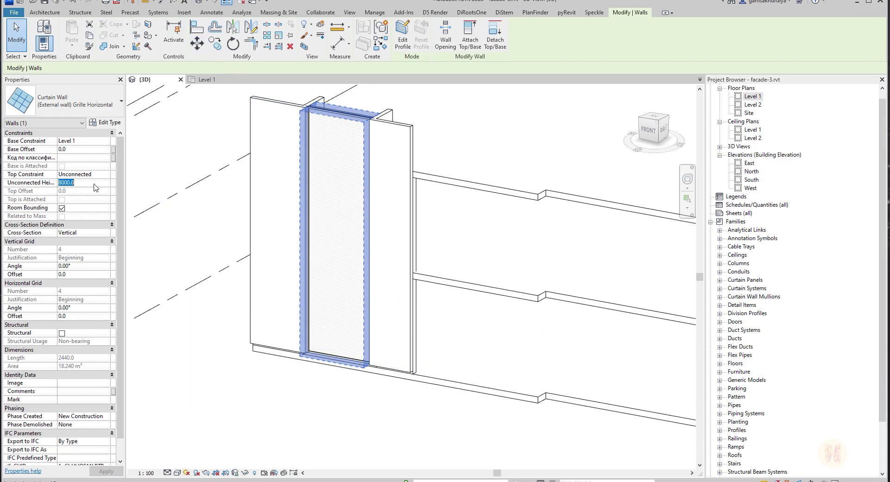
{"action": "type", "text": "100"}
{"action": "key", "text": "Return"}
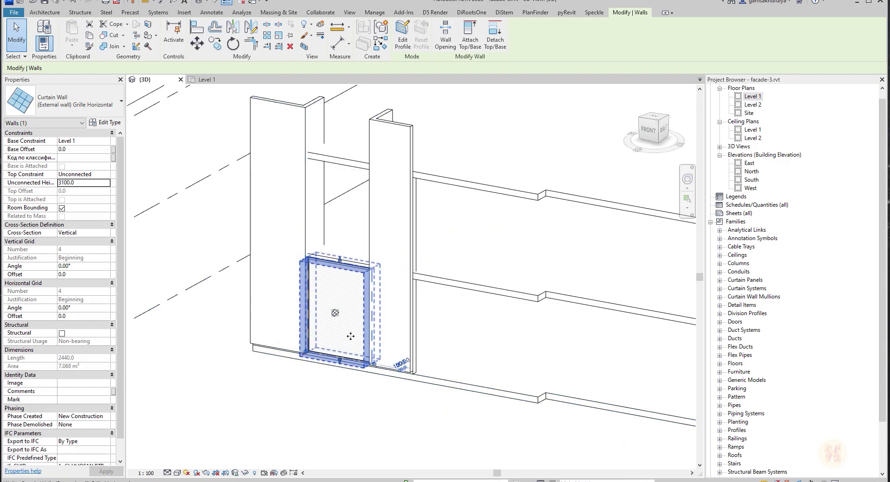
Set the grille curtain wall's base offset from Level 1 to 200.
{"action": "key", "text": "Escape"}
{"action": "scroll", "coordinate": [351, 336], "scroll_direction": "up", "scroll_amount": 8}
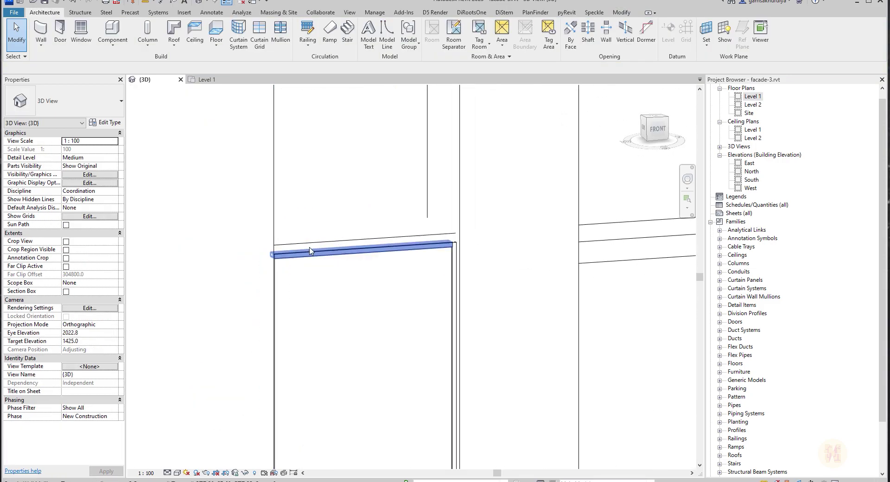
{"action": "left_click", "coordinate": [384, 234]}
{"action": "middle_click_drag", "start_coordinate": [384, 234], "coordinate": [104, 274], "text": "shift"}
{"action": "left_click", "coordinate": [365, 244]}
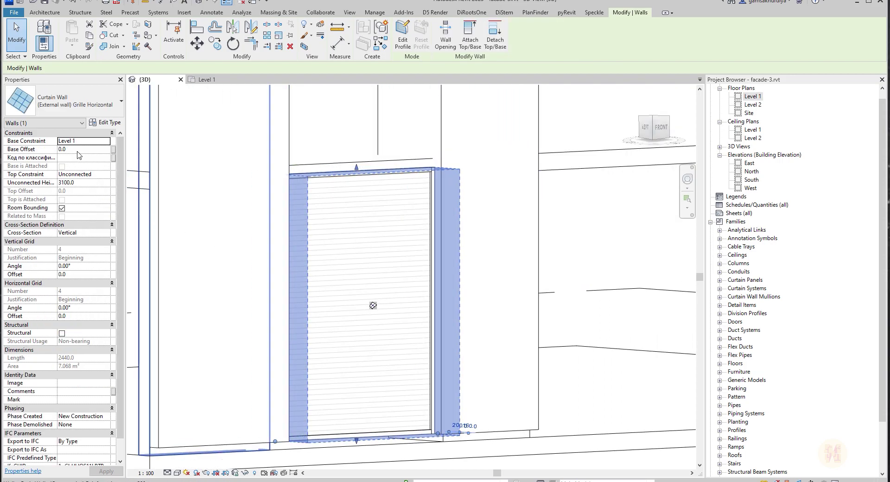
{"action": "left_click", "coordinate": [78, 151]}
{"action": "type", "text": "-"}
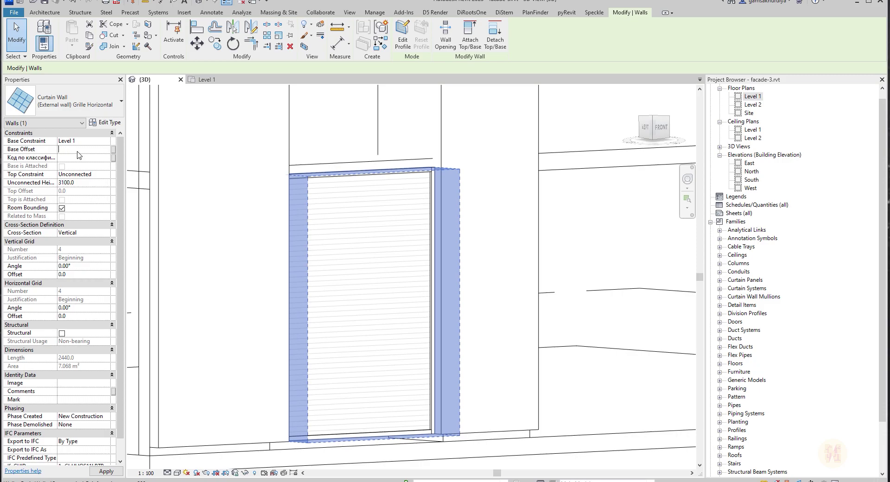
{"action": "type", "text": "200"}
{"action": "key", "text": "Escape"}
{"action": "scroll", "coordinate": [359, 284], "scroll_direction": "down", "scroll_amount": 1}
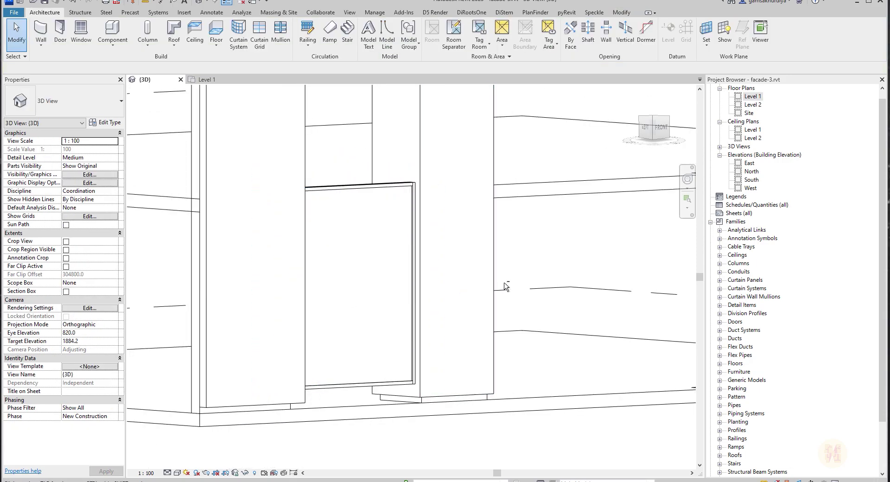
Select the grille curtain wall in the 3D view and set its unconnected height to 300.
{"action": "middle_click_drag", "start_coordinate": [505, 285], "coordinate": [431, 299], "text": "shift"}
{"action": "middle_click_drag", "start_coordinate": [343, 304], "coordinate": [674, 252]}
{"action": "left_click", "coordinate": [360, 240]}
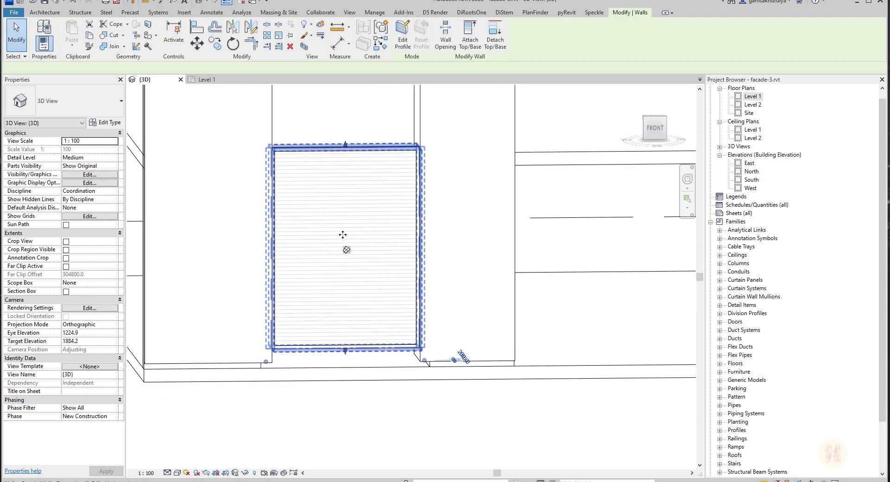
{"action": "middle_click_drag", "start_coordinate": [310, 182], "coordinate": [380, 220]}
{"action": "middle_click_drag", "start_coordinate": [380, 221], "coordinate": [351, 214], "text": "shift"}
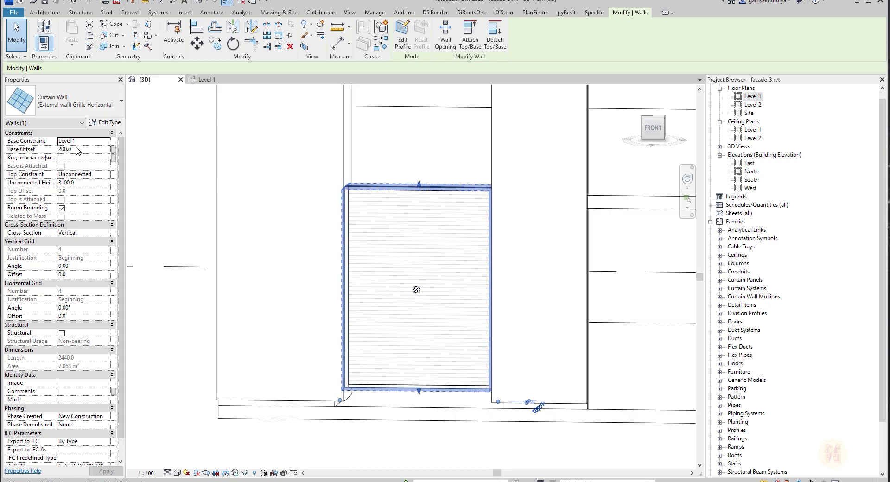
{"action": "left_click", "coordinate": [84, 182]}
{"action": "type", "text": "300"}
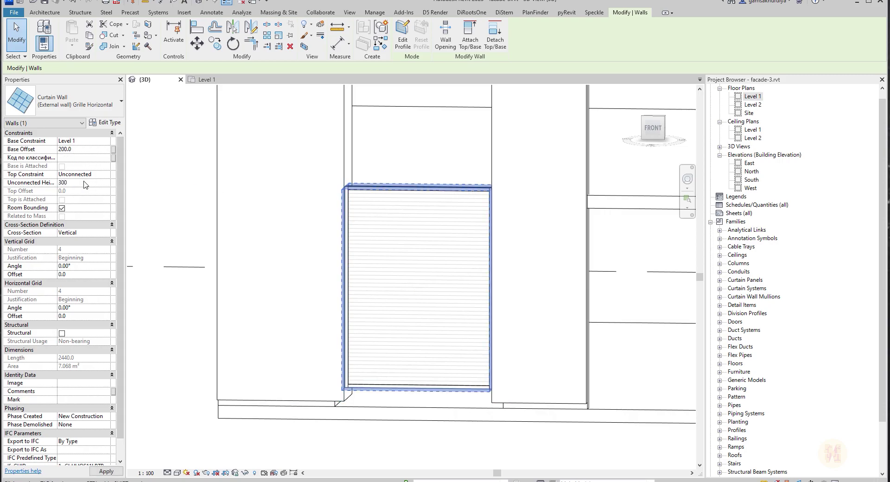
{"action": "key", "text": "Return"}
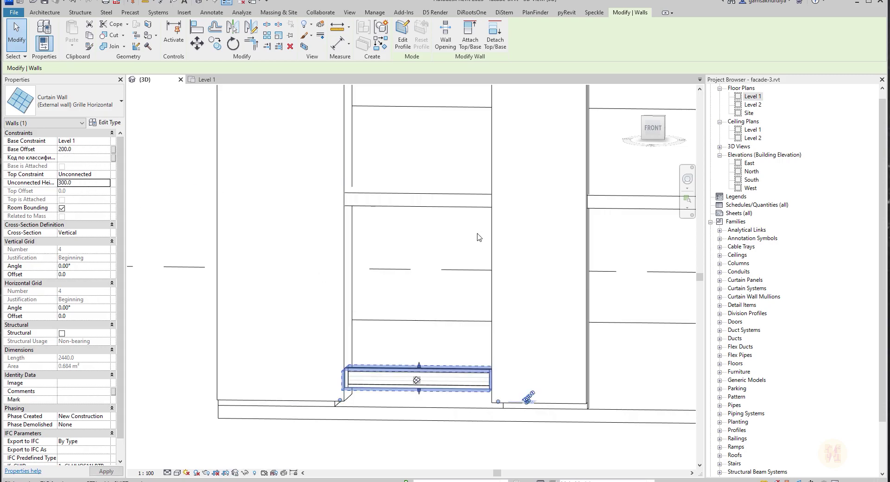
Set the grille curtain wall's unconnected height to 2800.
{"action": "left_click", "coordinate": [84, 182]}
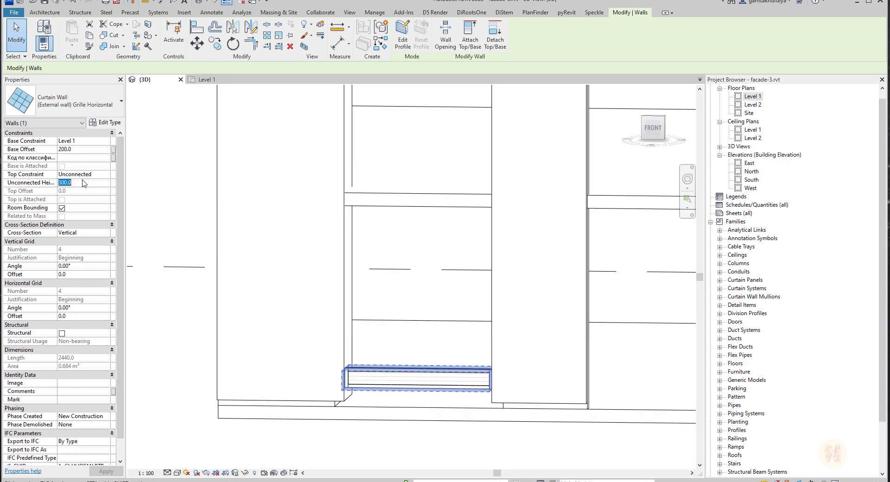
{"action": "type", "text": "2800"}
{"action": "key", "text": "Return"}
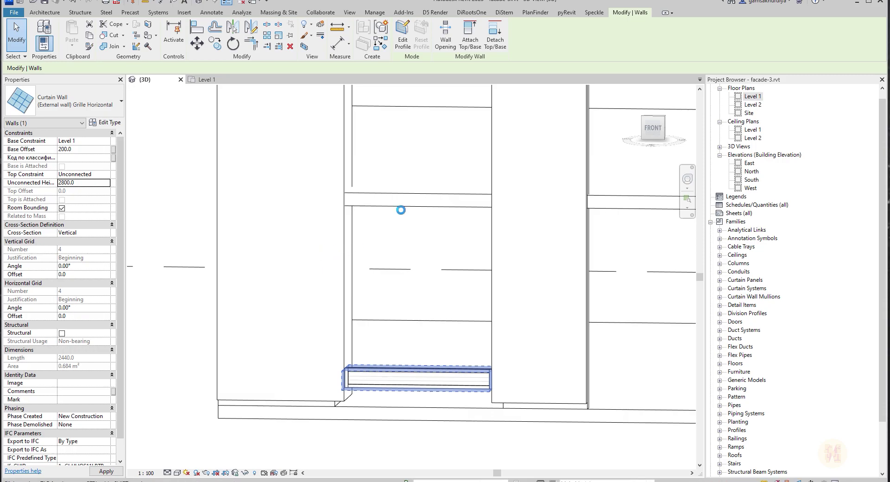
{"action": "middle_click_drag", "start_coordinate": [356, 225], "coordinate": [353, 255], "text": "shift"}
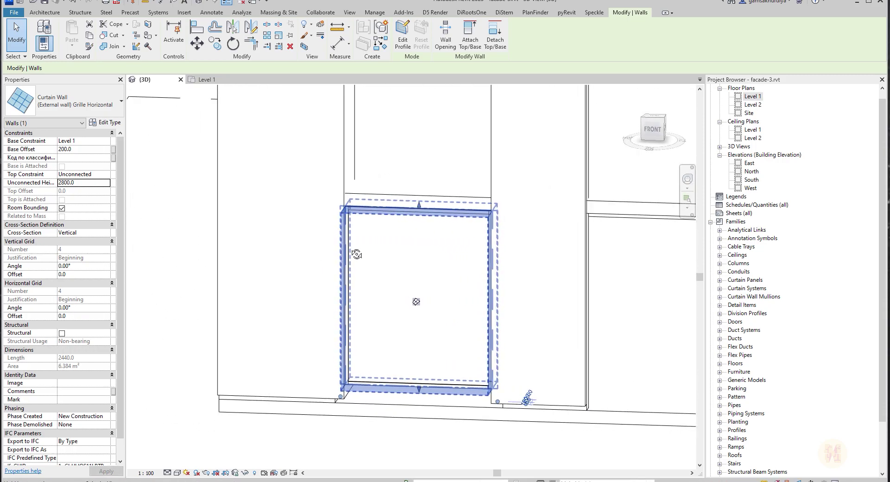
Set the grille curtain wall's unconnected height to 2500 and deselect it.
{"action": "left_click", "coordinate": [87, 183]}
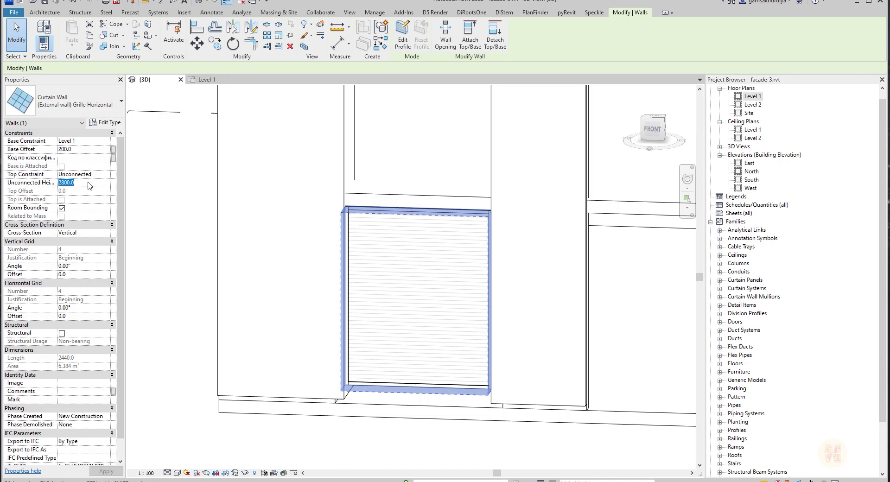
{"action": "type", "text": "2500.0"}
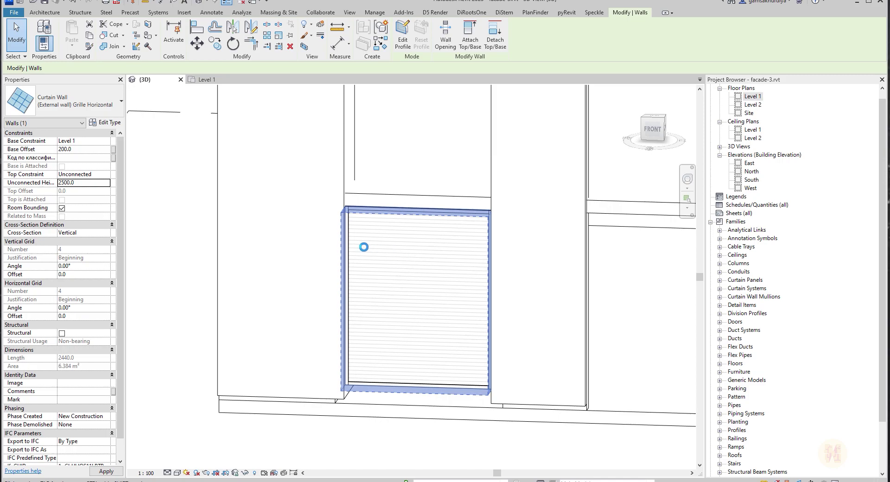
{"action": "key", "text": "Escape"}
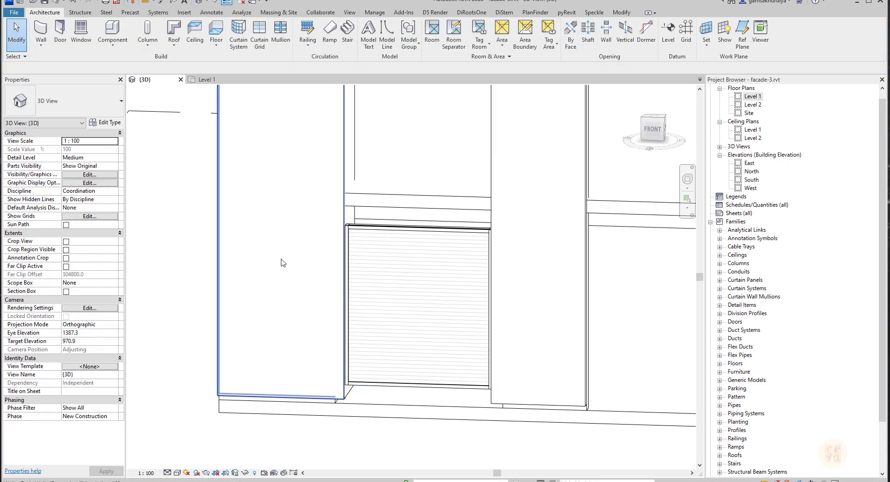
Select the four Insulation-160 walls on both sides of the grille and set their base offset to -100.
{"action": "middle_click_drag", "start_coordinate": [419, 216], "coordinate": [415, 268], "text": "shift"}
{"action": "scroll", "coordinate": [387, 262], "scroll_direction": "down", "scroll_amount": 3}
{"action": "middle_click_drag", "start_coordinate": [390, 223], "coordinate": [388, 290]}
{"action": "scroll", "coordinate": [355, 182], "scroll_direction": "up", "scroll_amount": 2}
{"action": "left_click", "coordinate": [354, 174]}
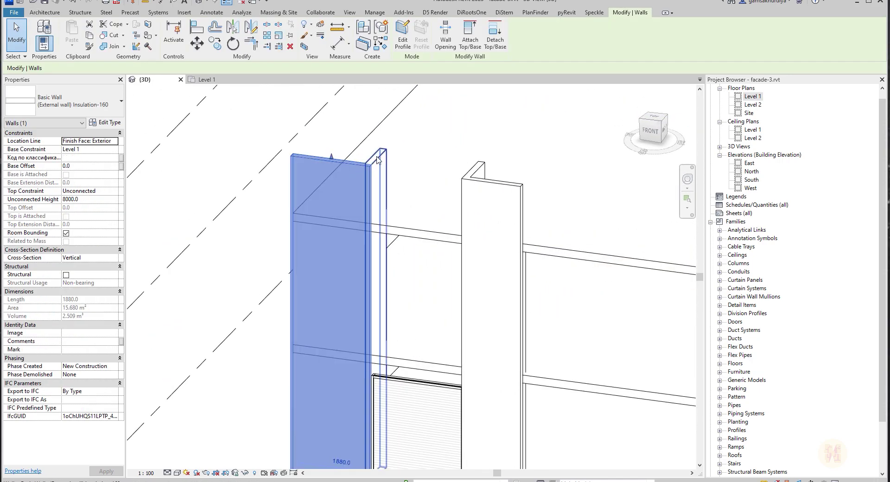
{"action": "key", "text": "Escape"}
{"action": "left_click", "coordinate": [345, 163]}
{"action": "left_click", "coordinate": [379, 160], "text": "ctrl"}
{"action": "left_click", "coordinate": [478, 169], "text": "ctrl"}
{"action": "left_click", "coordinate": [494, 193], "text": "ctrl"}
{"action": "middle_click_drag", "start_coordinate": [496, 197], "coordinate": [494, 239], "text": "shift"}
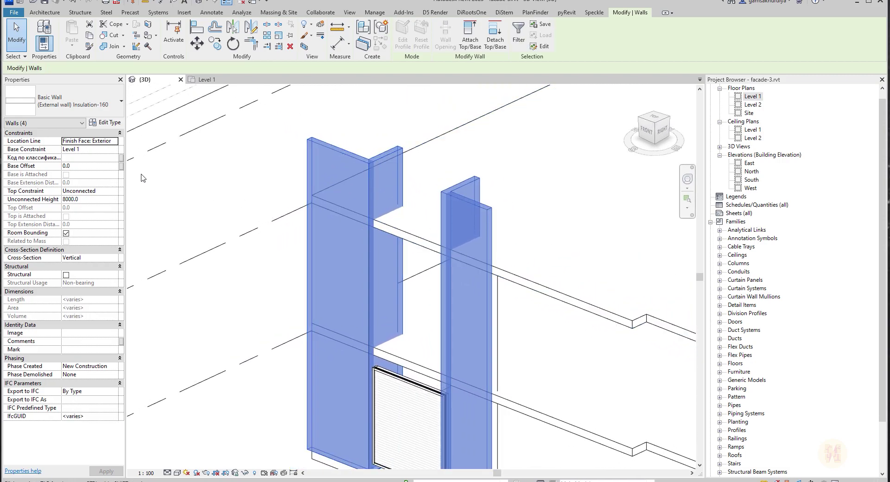
{"action": "left_click", "coordinate": [94, 157]}
{"action": "left_click", "coordinate": [92, 166]}
{"action": "type", "text": "-1"}
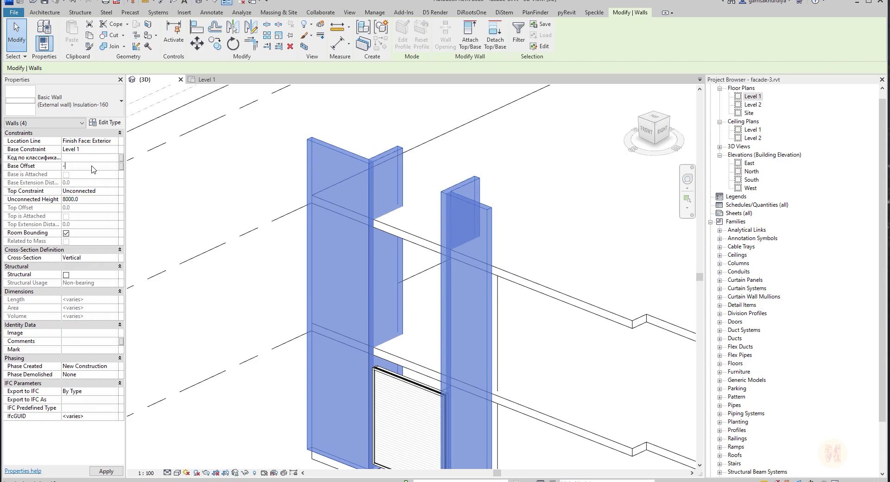
Constrain the tops of the four insulation walls up to Level 2 with a top offset of -200.
{"action": "left_click", "coordinate": [90, 201]}
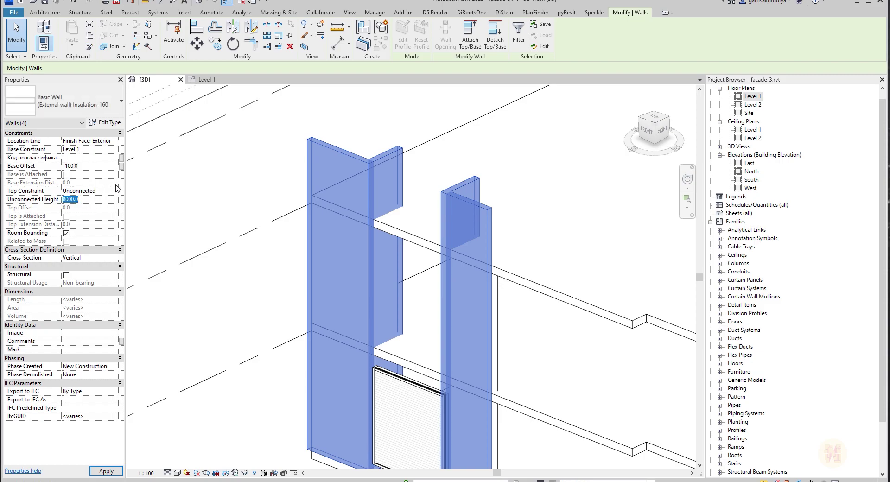
{"action": "left_click", "coordinate": [119, 194]}
{"action": "left_click", "coordinate": [100, 209]}
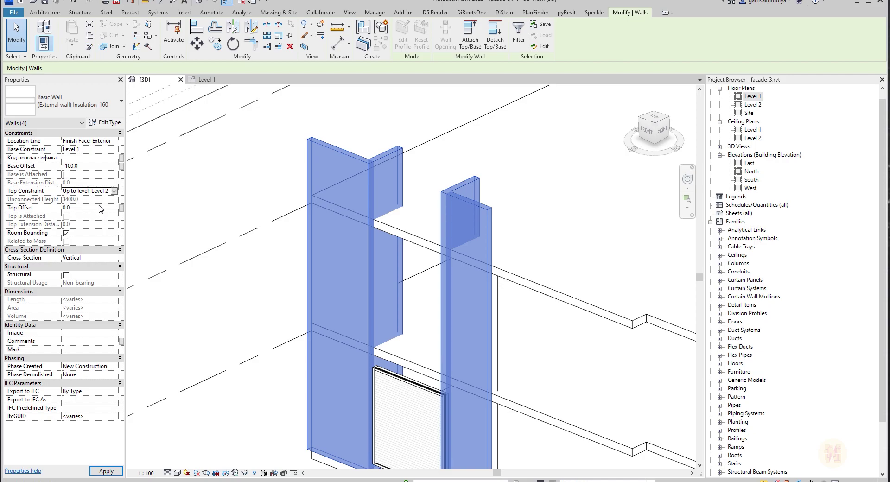
{"action": "left_click", "coordinate": [95, 209]}
{"action": "type", "text": "-200"}
{"action": "key", "text": "Return"}
{"action": "middle_click_drag", "start_coordinate": [201, 224], "coordinate": [509, 155], "text": "shift"}
{"action": "key", "text": "Escape"}
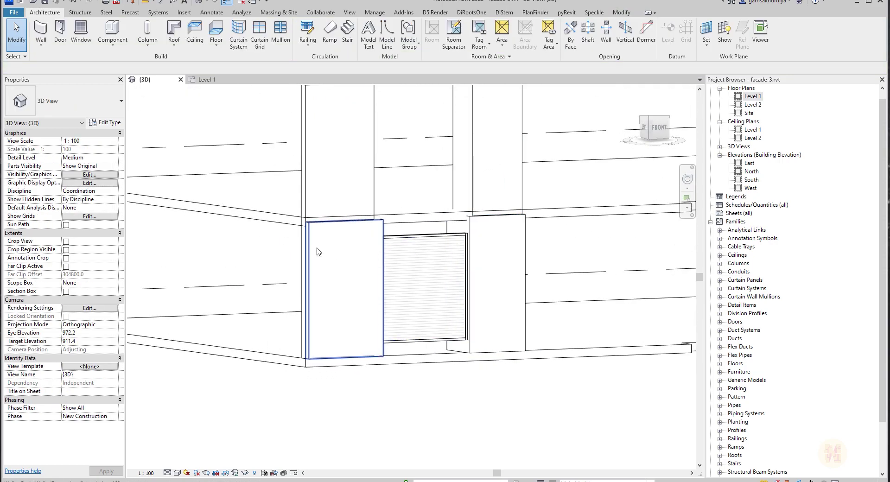
Examine how the top edges of the two front insulation walls meet the Level 2 slab edge.
{"action": "scroll", "coordinate": [314, 250], "scroll_direction": "up", "scroll_amount": 2}
{"action": "left_click", "coordinate": [328, 224]}
{"action": "left_click", "coordinate": [580, 223], "text": "ctrl"}
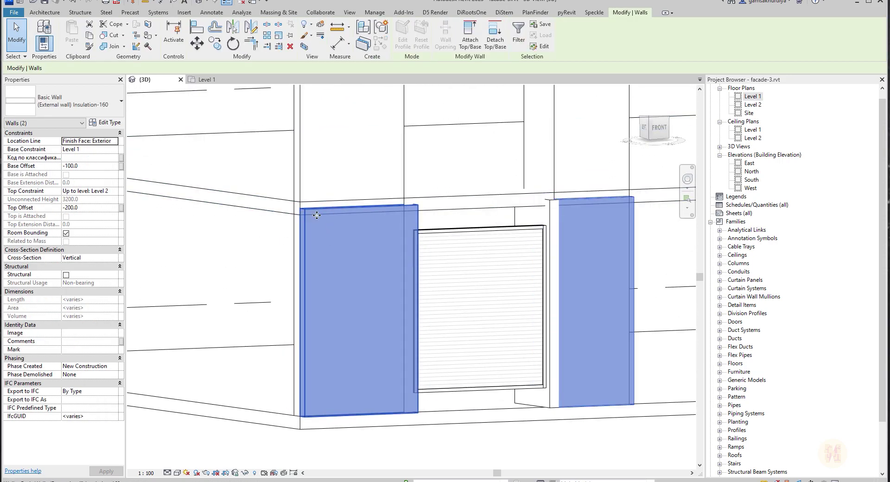
{"action": "middle_click_drag", "start_coordinate": [581, 223], "coordinate": [318, 208], "text": "shift"}
{"action": "scroll", "coordinate": [318, 207], "scroll_direction": "up", "scroll_amount": 3}
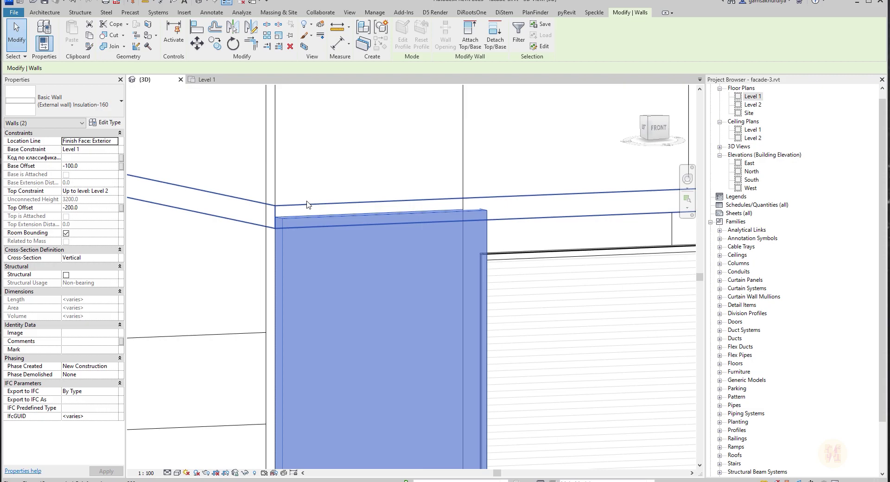
{"action": "scroll", "coordinate": [327, 208], "scroll_direction": "down", "scroll_amount": 3}
{"action": "key", "text": "Escape"}
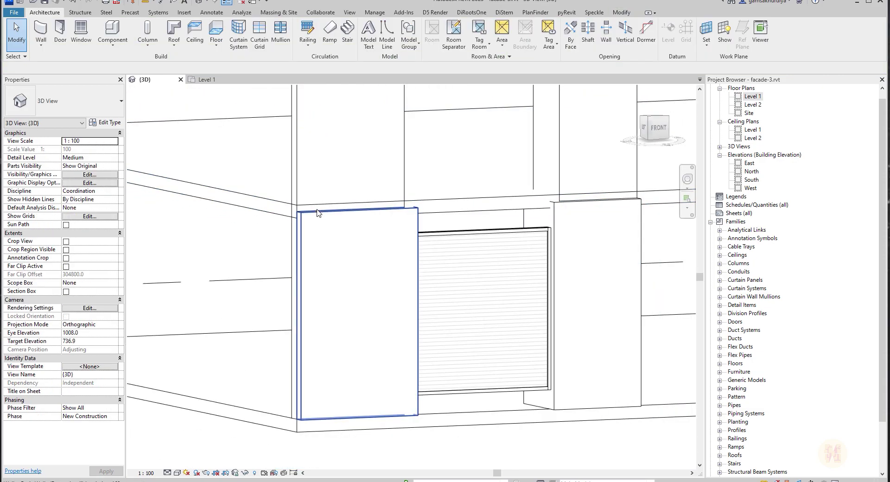
{"action": "scroll", "coordinate": [334, 195], "scroll_direction": "up", "scroll_amount": 1}
{"action": "scroll", "coordinate": [510, 270], "scroll_direction": "down", "scroll_amount": 2}
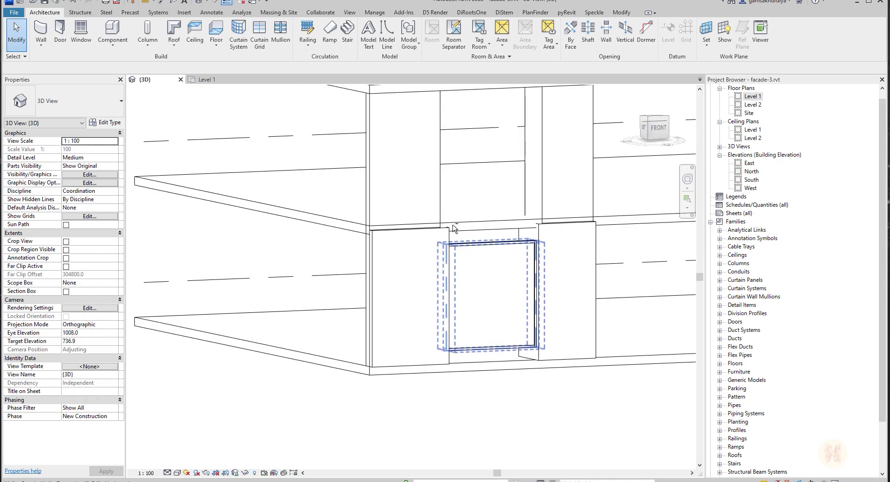
Constrain the tops of the four Reinforced concrete-200 walls up to Level 2 with a top offset of -300.
{"action": "middle_click_drag", "start_coordinate": [454, 223], "coordinate": [401, 204], "text": "shift"}
{"action": "left_click", "coordinate": [401, 204]}
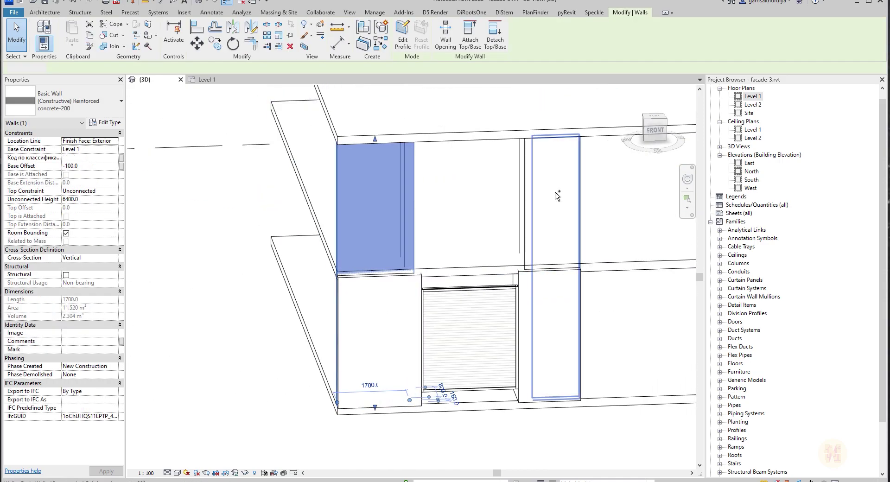
{"action": "left_click", "coordinate": [556, 197], "text": "ctrl"}
{"action": "middle_click_drag", "start_coordinate": [532, 212], "coordinate": [451, 212], "text": "shift"}
{"action": "left_click", "coordinate": [515, 207], "text": "ctrl"}
{"action": "left_click", "coordinate": [452, 211], "text": "ctrl"}
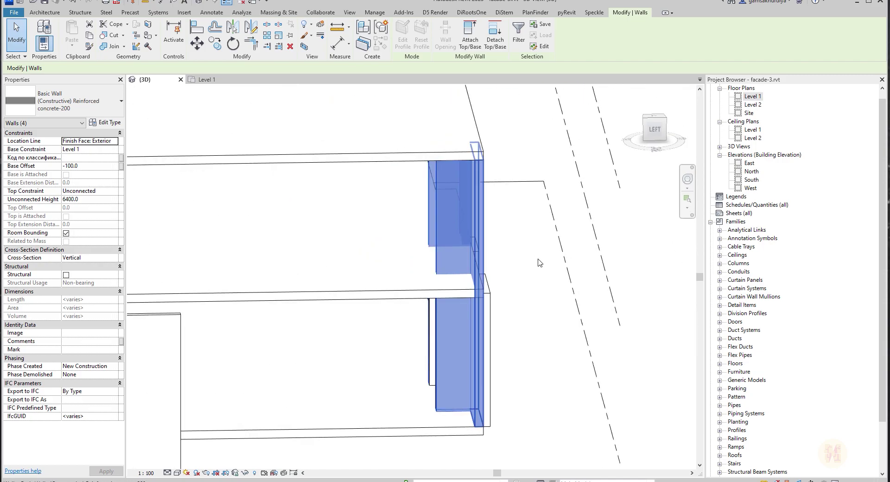
{"action": "middle_click_drag", "start_coordinate": [539, 263], "coordinate": [101, 181], "text": "shift"}
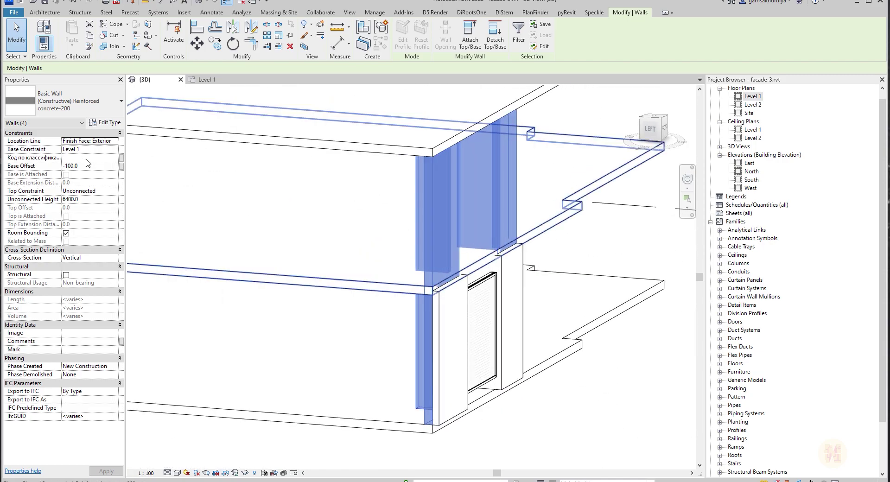
{"action": "left_click", "coordinate": [111, 192]}
{"action": "left_click", "coordinate": [114, 191]}
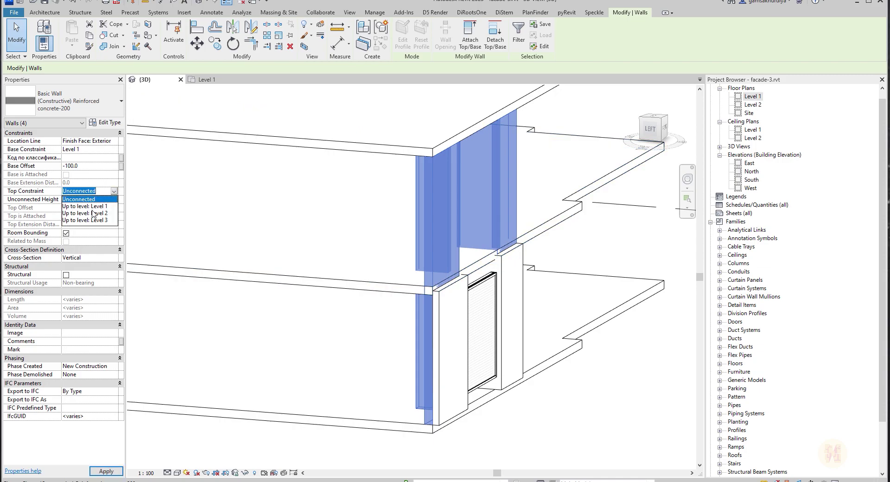
{"action": "left_click", "coordinate": [92, 213]}
{"action": "left_click", "coordinate": [89, 209]}
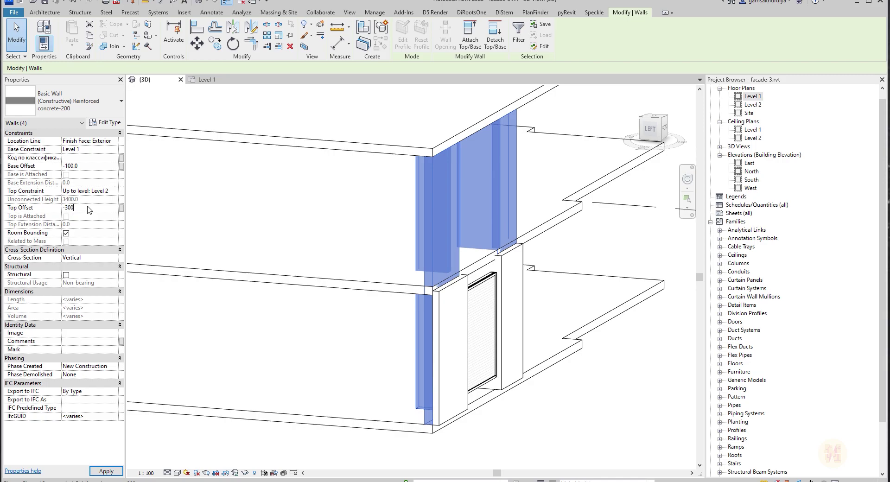
{"action": "key", "text": "Return"}
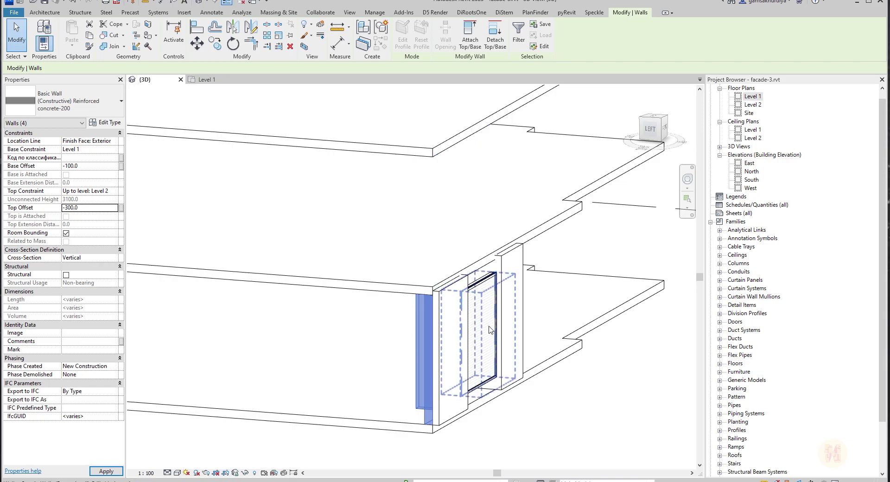
{"action": "middle_click_drag", "start_coordinate": [519, 311], "coordinate": [349, 418], "text": "shift"}
{"action": "key", "text": "Escape"}
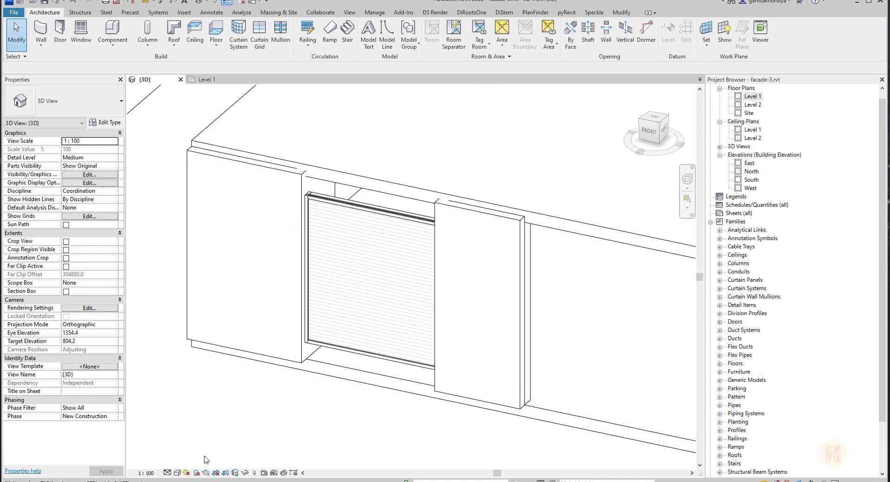
Preview the 3D view in the Shaded visual style and return it to Hidden Line.
{"action": "left_click", "coordinate": [176, 473]}
{"action": "left_click", "coordinate": [200, 445]}
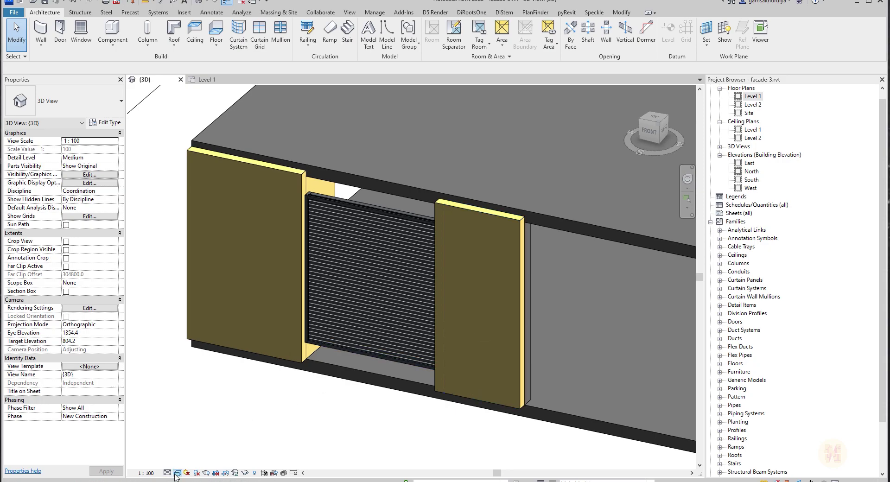
{"action": "left_click", "coordinate": [177, 472]}
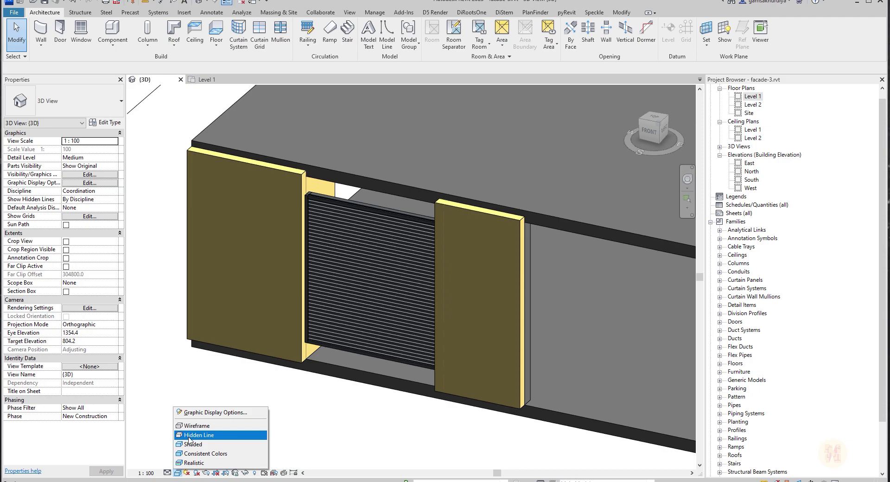
{"action": "left_click", "coordinate": [190, 437]}
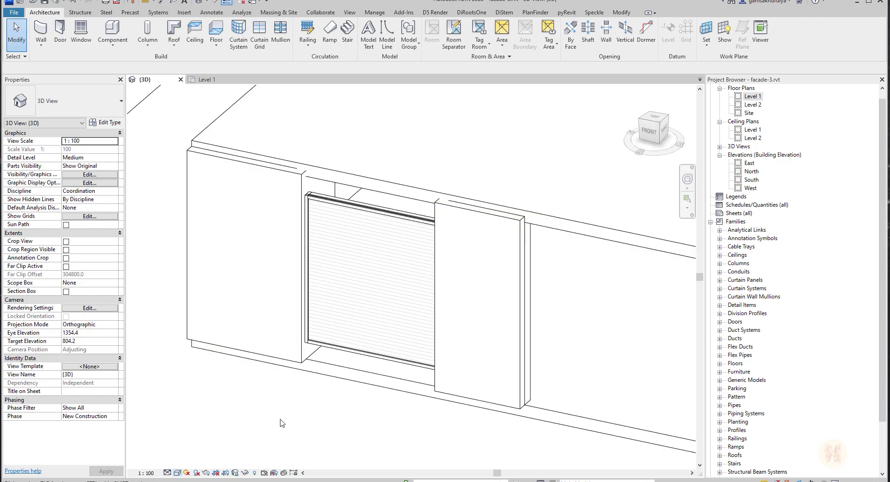
In the Level 1 plan, draw a 5700 long (External Wall) Clinker Panel-20 wall by Finish Face: Exterior along the insulation's outer face, across the opening.
{"action": "left_click", "coordinate": [206, 79]}
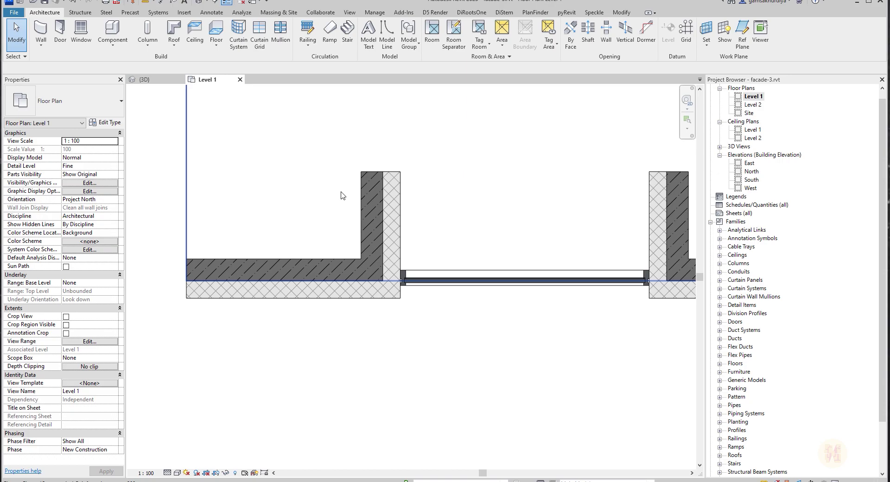
{"action": "middle_click_drag", "start_coordinate": [332, 217], "coordinate": [316, 236]}
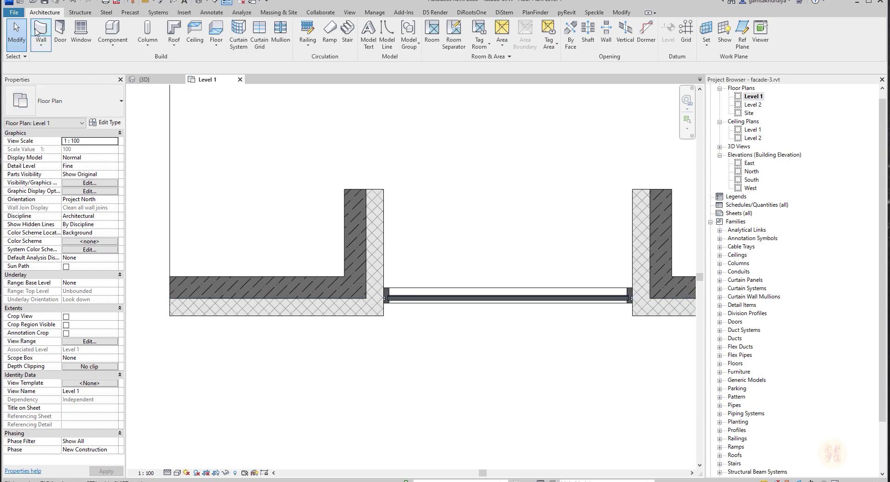
{"action": "left_click", "coordinate": [46, 29]}
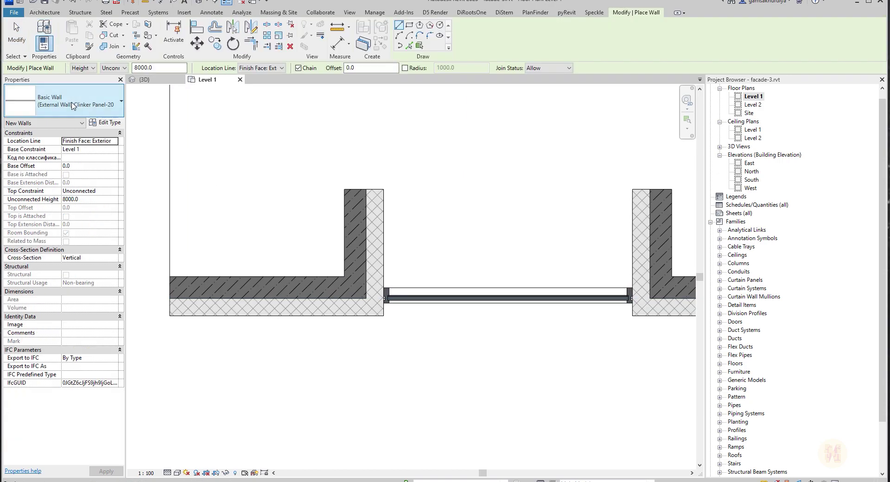
{"action": "left_click", "coordinate": [74, 104]}
{"action": "scroll", "coordinate": [79, 193], "scroll_direction": "up", "scroll_amount": 3}
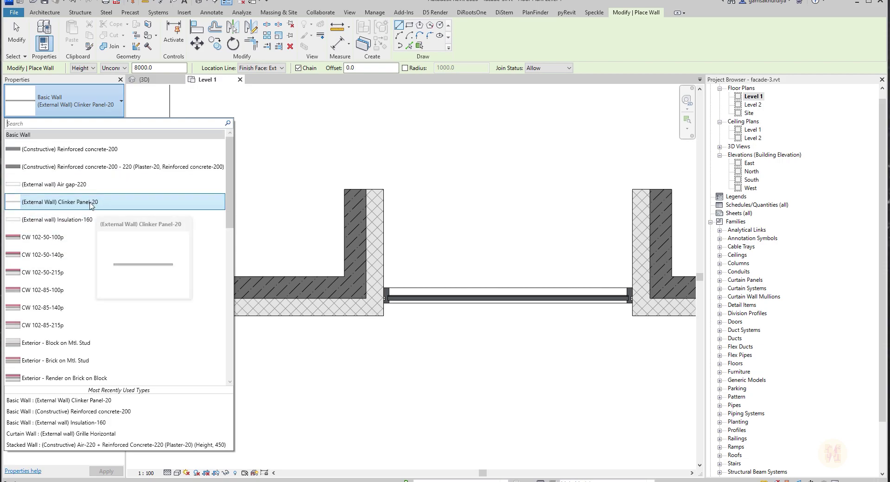
{"action": "left_click", "coordinate": [95, 207]}
{"action": "middle_click_drag", "start_coordinate": [322, 339], "coordinate": [358, 340]}
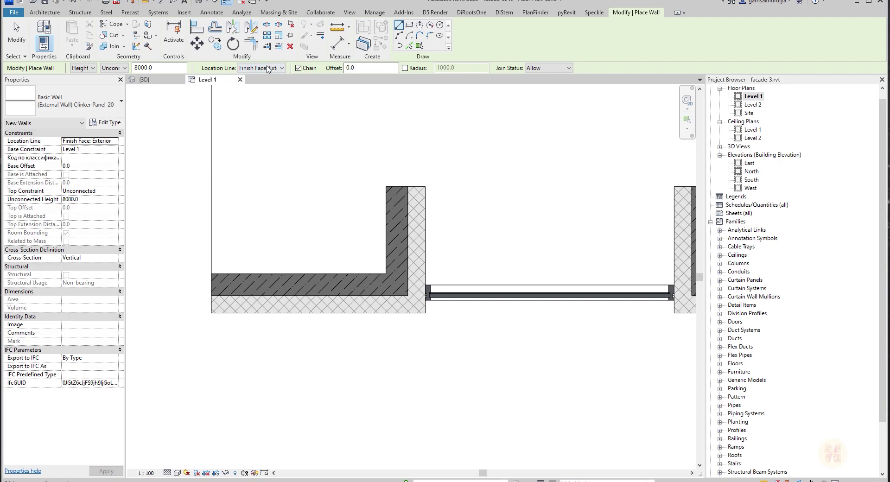
{"action": "left_click", "coordinate": [268, 69]}
{"action": "left_click", "coordinate": [275, 92]}
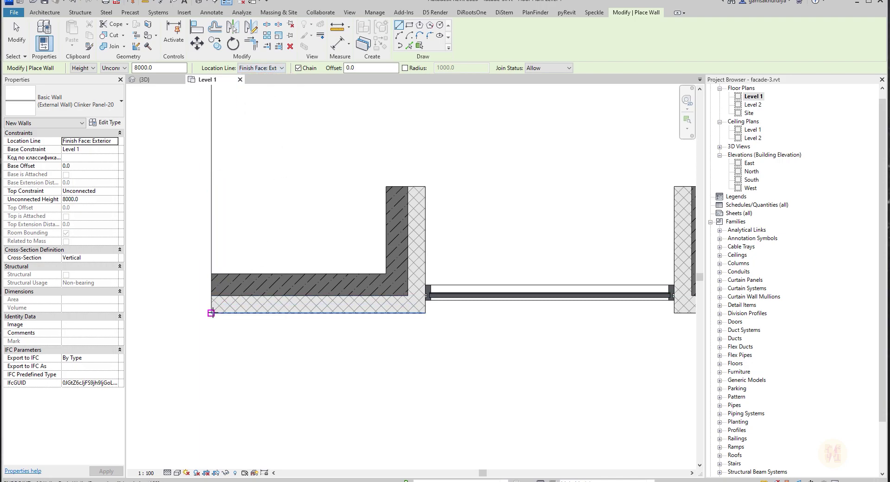
{"action": "left_click", "coordinate": [212, 314]}
{"action": "middle_click_drag", "start_coordinate": [522, 339], "coordinate": [299, 329]}
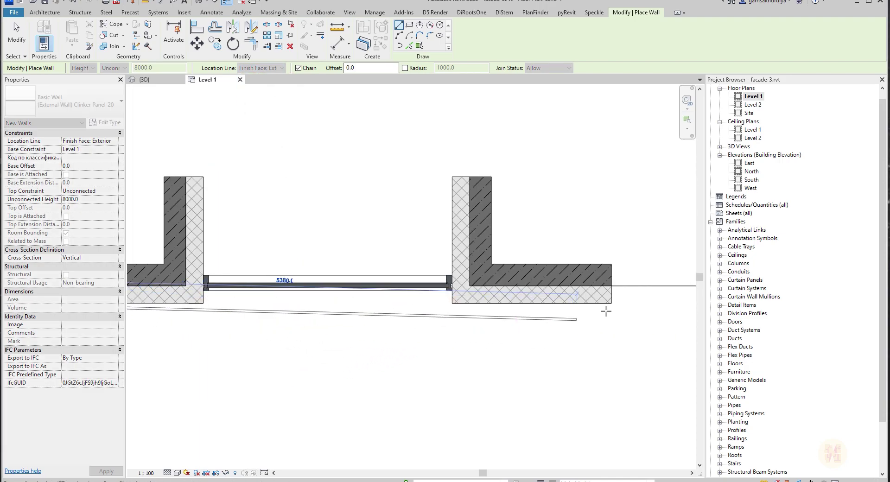
{"action": "left_click", "coordinate": [612, 304]}
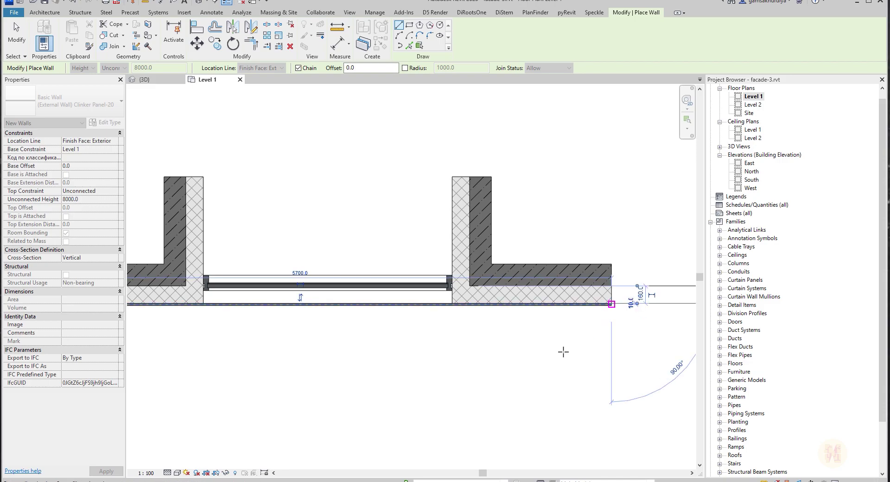
{"action": "key", "text": "Escape"}
{"action": "key", "text": "Escape"}
{"action": "scroll", "coordinate": [371, 380], "scroll_direction": "down", "scroll_amount": 2}
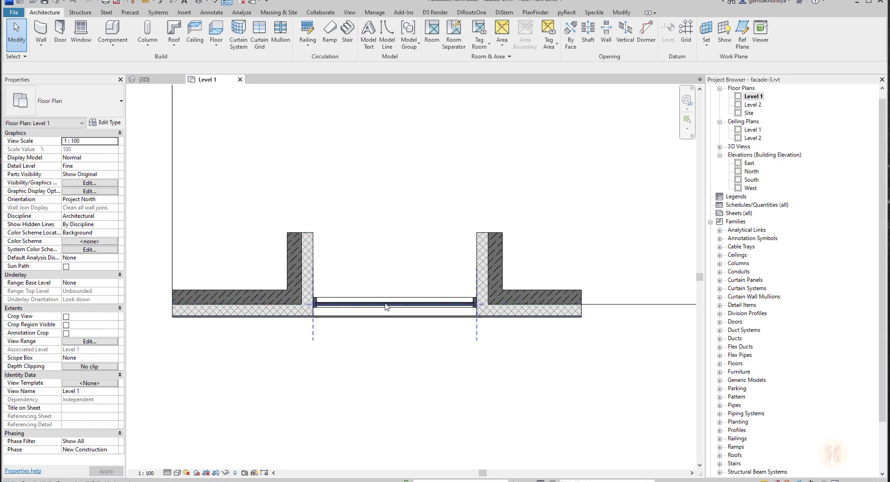
Try to set the clinker panel wall's base offset to -100 and its unconnected height to -200 in the 3D view.
{"action": "left_click", "coordinate": [144, 79]}
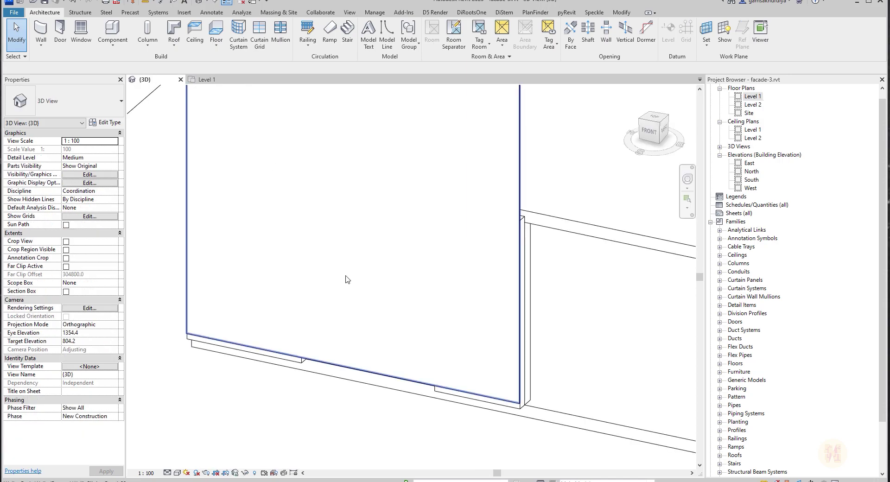
{"action": "middle_click_drag", "start_coordinate": [347, 279], "coordinate": [343, 201], "text": "shift"}
{"action": "left_click", "coordinate": [280, 163]}
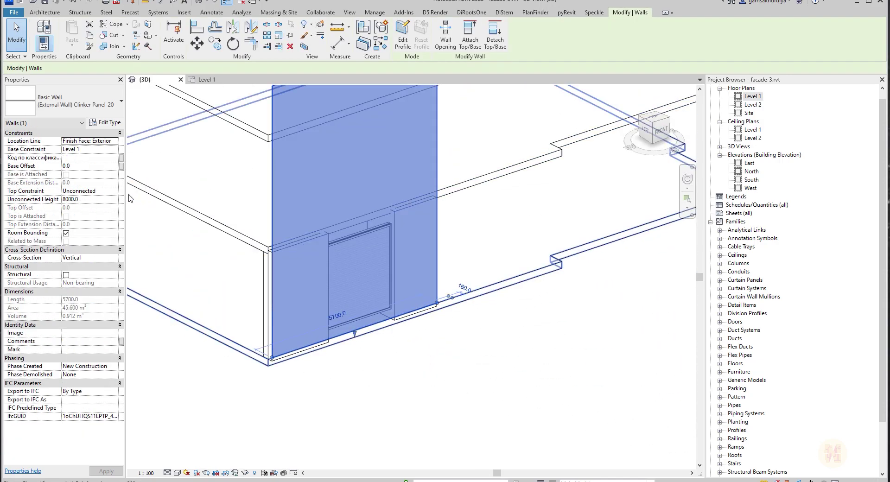
{"action": "left_click", "coordinate": [98, 166]}
{"action": "type", "text": "-100"}
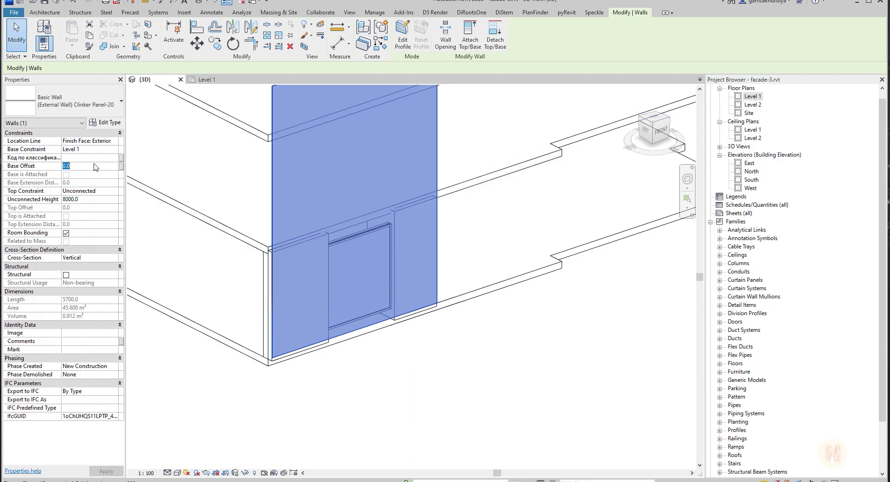
{"action": "left_click", "coordinate": [97, 200]}
{"action": "type", "text": "-200"}
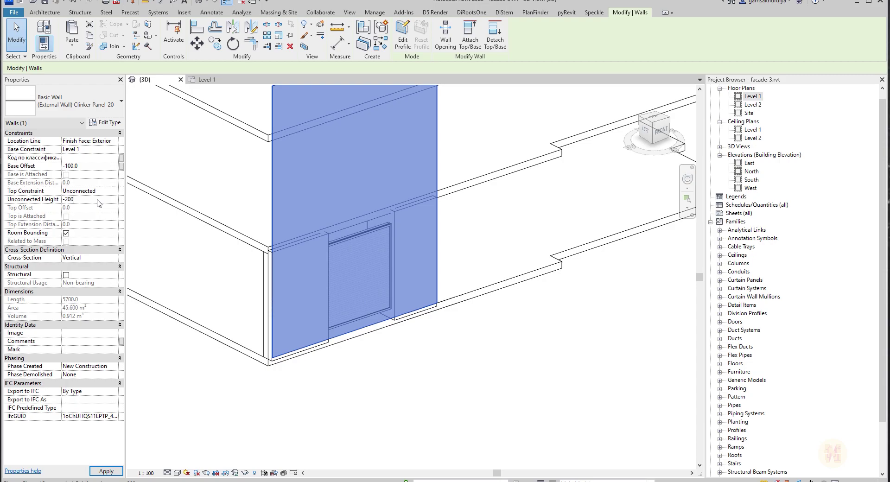
{"action": "key", "text": "Return"}
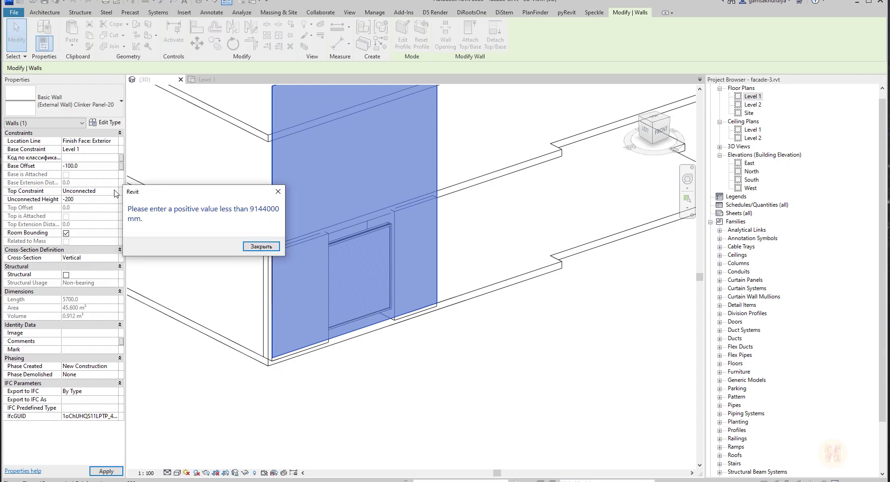
{"action": "left_click", "coordinate": [258, 252]}
Constrain the clinker panel wall's top up to Level 2 with a top offset of -200, and set its base offset to -100.
{"action": "left_click", "coordinate": [114, 190]}
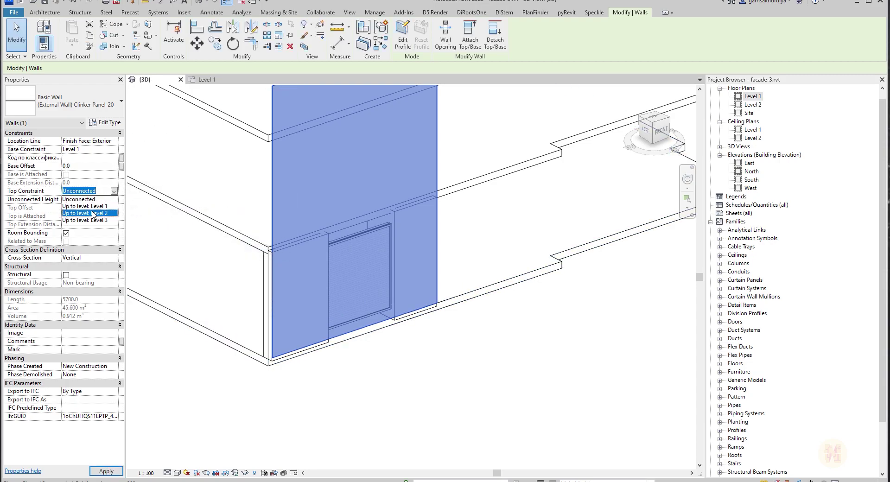
{"action": "left_click", "coordinate": [94, 205]}
{"action": "left_click", "coordinate": [94, 208]}
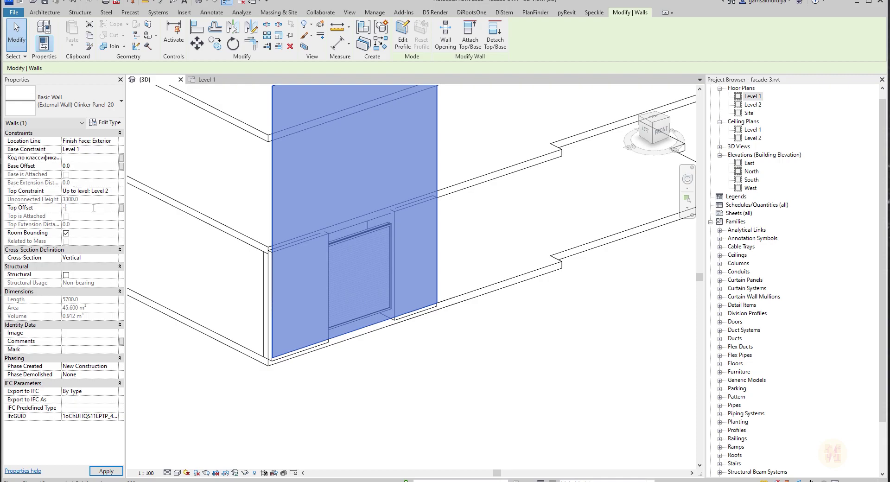
{"action": "key", "text": "Return"}
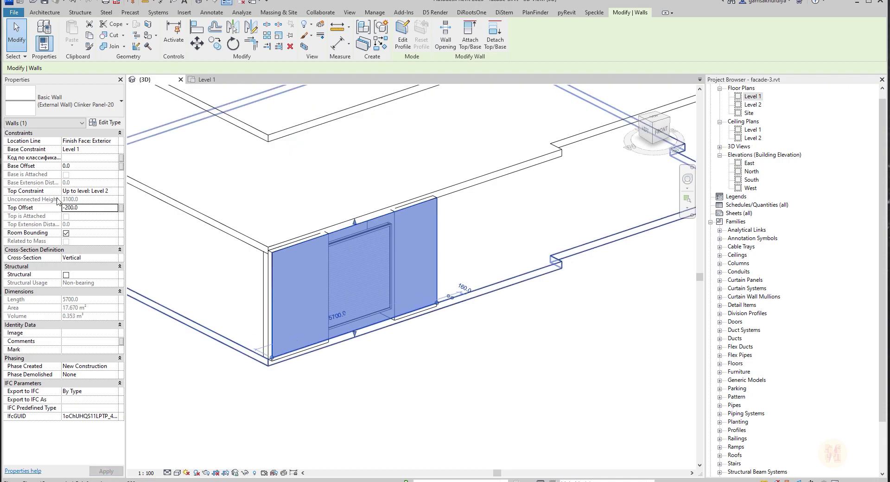
{"action": "left_click", "coordinate": [70, 166]}
{"action": "type", "text": "-1"}
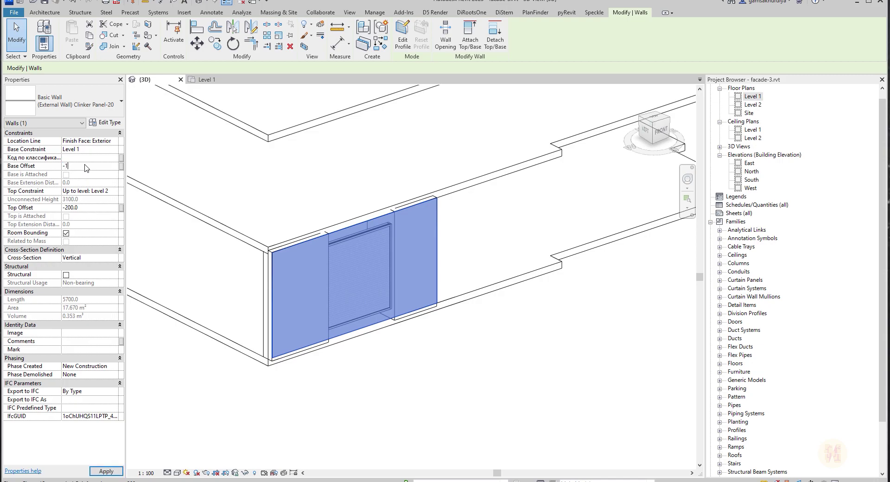
{"action": "key", "text": "Return"}
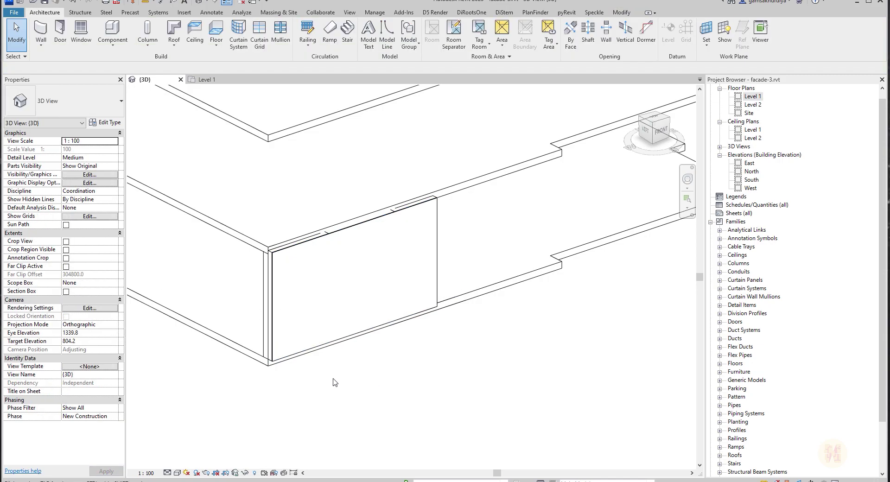
Examine how the clinker panel wall meets the corner insulation wall and the Level 2 slab edge.
{"action": "middle_click_drag", "start_coordinate": [332, 378], "coordinate": [398, 373], "text": "shift"}
{"action": "scroll", "coordinate": [340, 295], "scroll_direction": "up", "scroll_amount": 4}
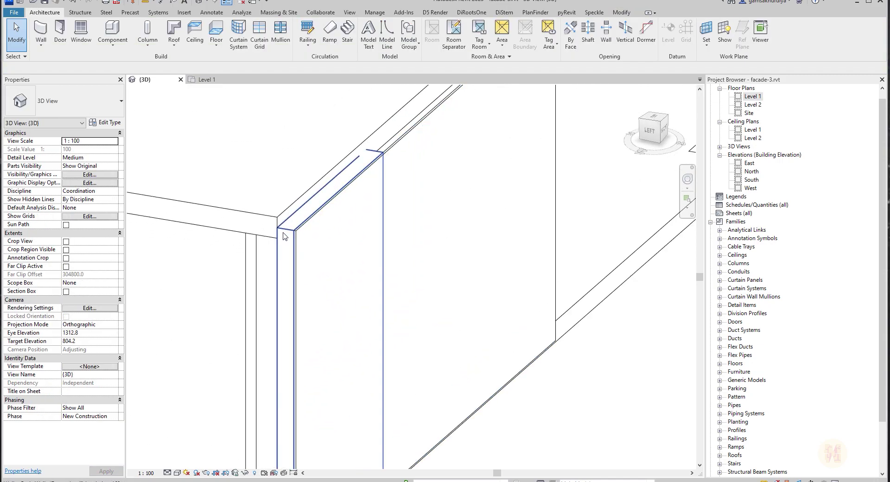
{"action": "left_click", "coordinate": [284, 236]}
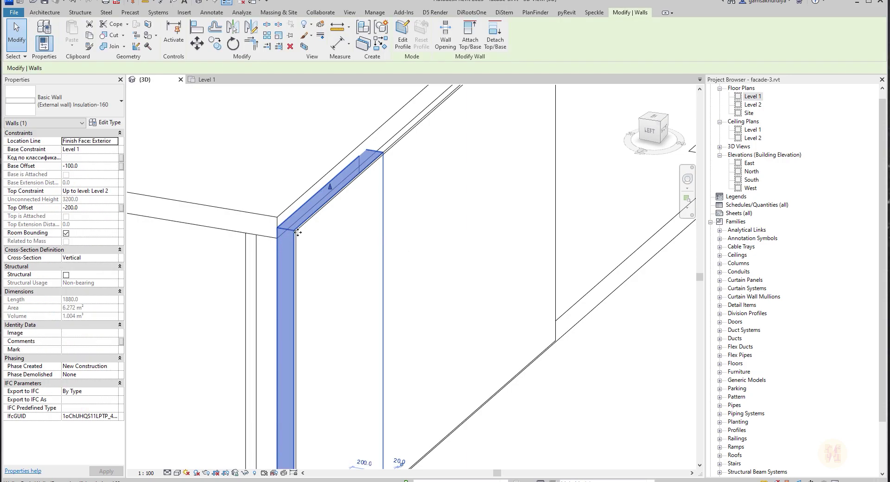
{"action": "scroll", "coordinate": [298, 232], "scroll_direction": "down", "scroll_amount": 5}
{"action": "key", "text": "Escape"}
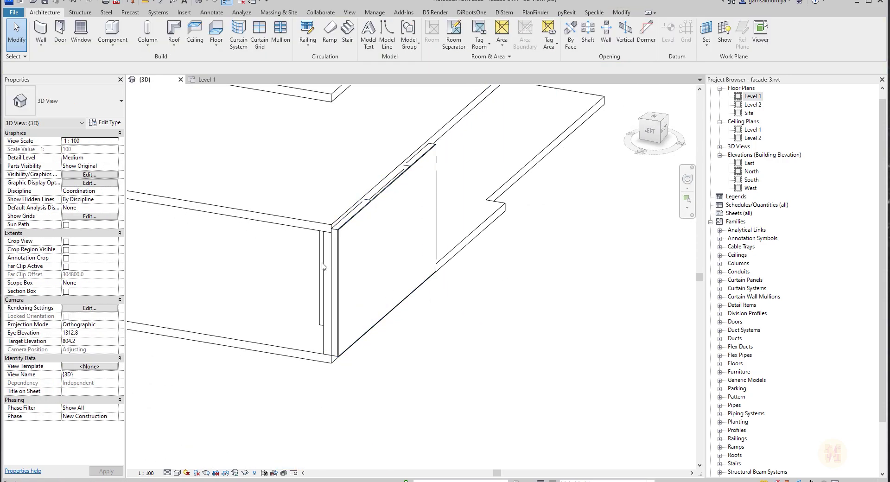
{"action": "middle_click_drag", "start_coordinate": [494, 297], "coordinate": [292, 260], "text": "shift"}
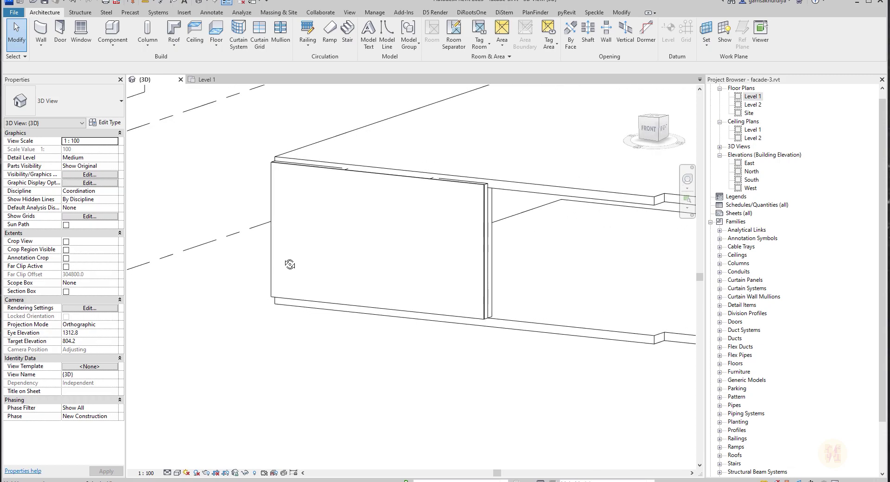
{"action": "middle_click_drag", "start_coordinate": [316, 292], "coordinate": [298, 307]}
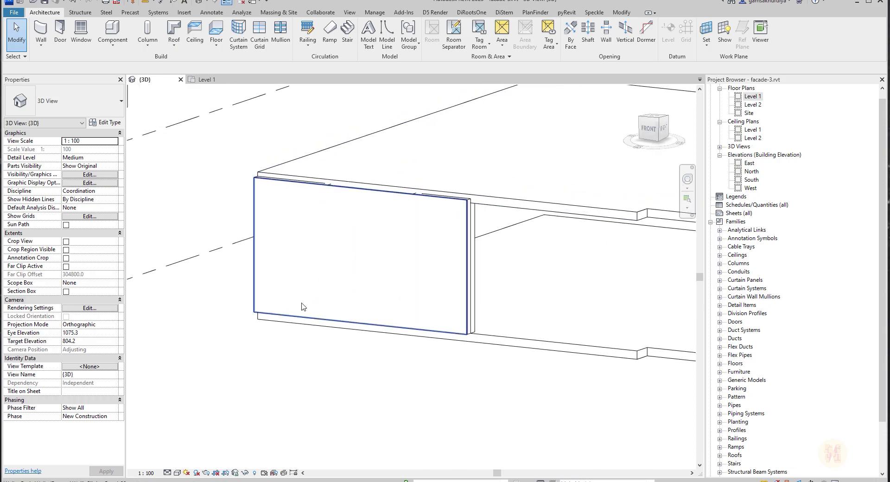
Preview the clad facade in the Shaded visual style and return the 3D view to Hidden Line.
{"action": "left_click", "coordinate": [177, 473]}
{"action": "left_click", "coordinate": [193, 444]}
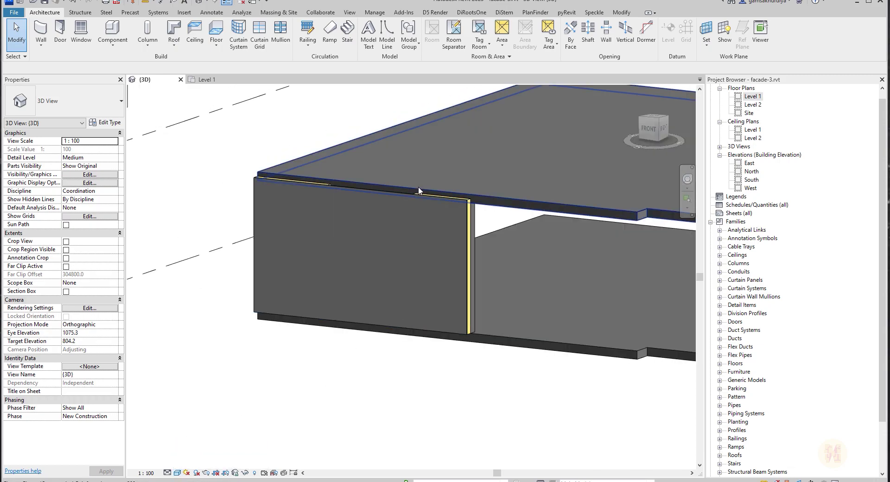
{"action": "left_click", "coordinate": [177, 473]}
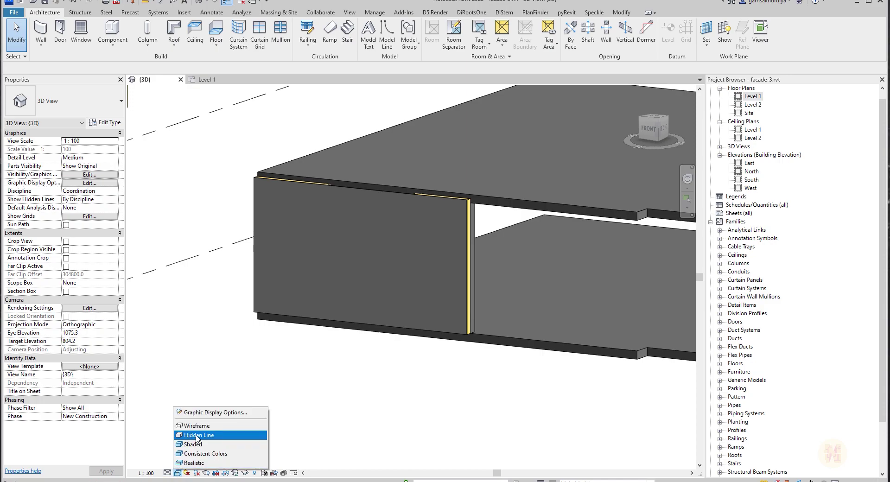
{"action": "left_click", "coordinate": [192, 436]}
{"action": "middle_click_drag", "start_coordinate": [348, 321], "coordinate": [341, 349]}
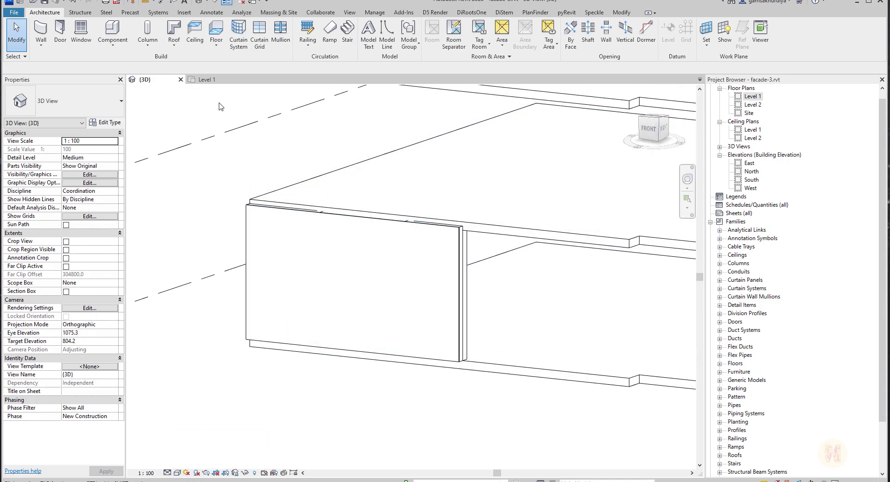
Place an AR-Facade Frame of the Opening - L shaped - with Side Bend, type 2240, 370, on the clinker panel face near the grille opening.
{"action": "left_click", "coordinate": [113, 29]}
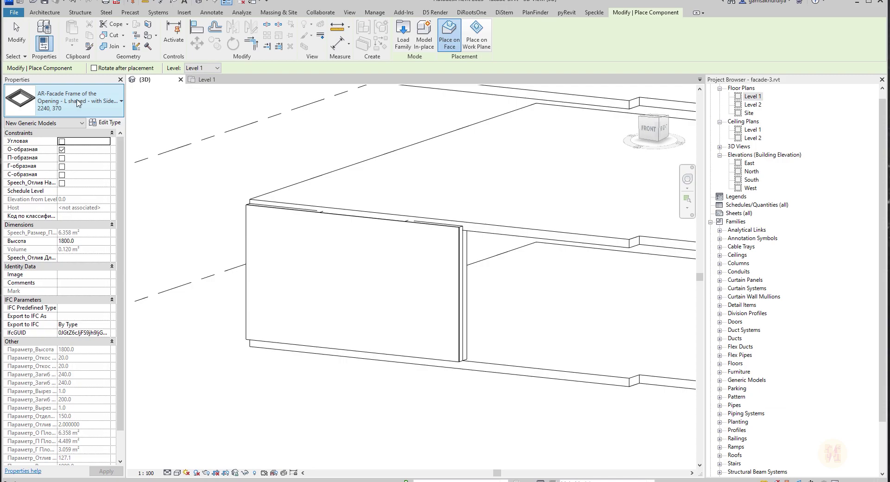
{"action": "left_click", "coordinate": [82, 101]}
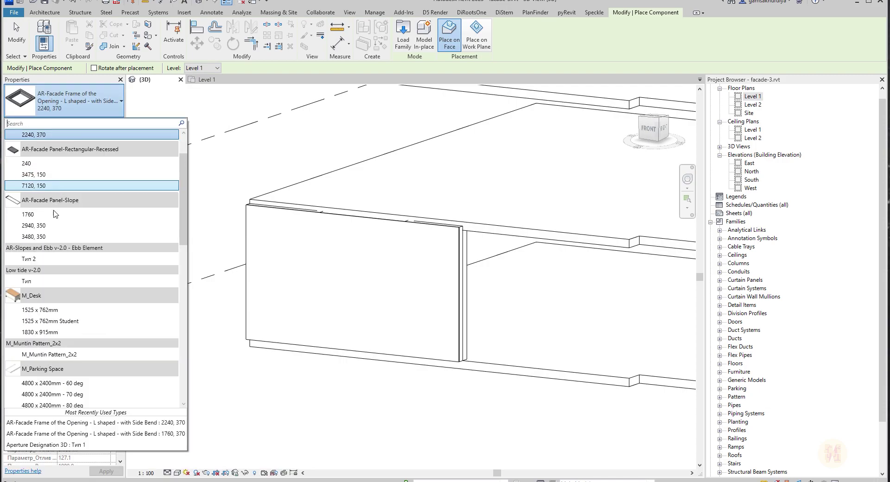
{"action": "scroll", "coordinate": [70, 209], "scroll_direction": "up", "scroll_amount": 1}
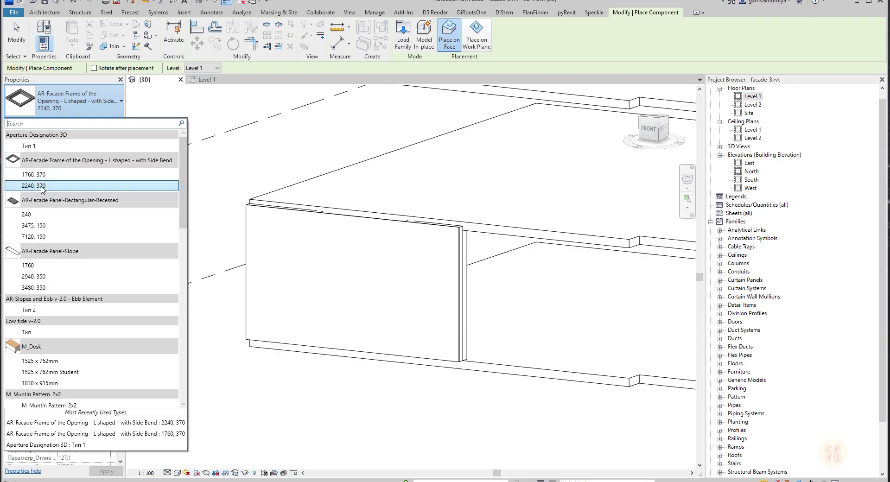
{"action": "left_click", "coordinate": [42, 186]}
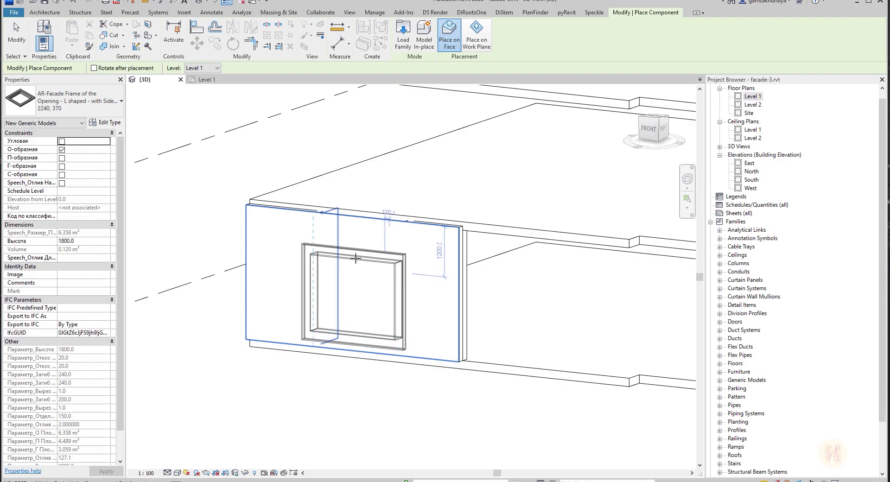
{"action": "left_click", "coordinate": [349, 254]}
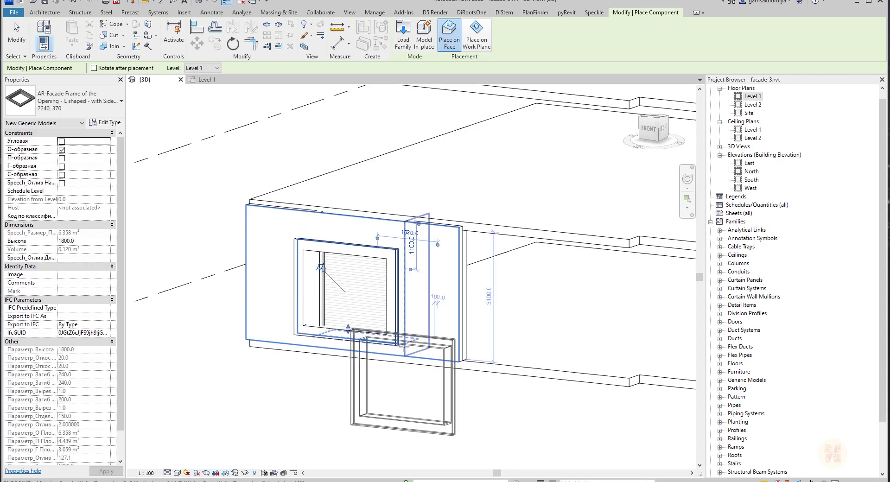
{"action": "key", "text": "Escape"}
{"action": "key", "text": "Escape"}
Align the opening frame's inner side with the inner face of the insulation wall beside the grille in the Level 1 plan.
{"action": "left_click", "coordinate": [207, 81]}
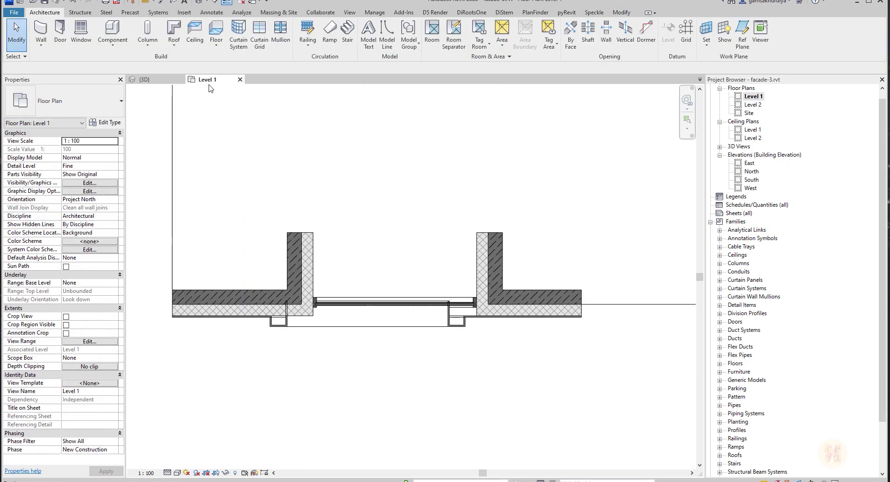
{"action": "scroll", "coordinate": [352, 345], "scroll_direction": "up", "scroll_amount": 3}
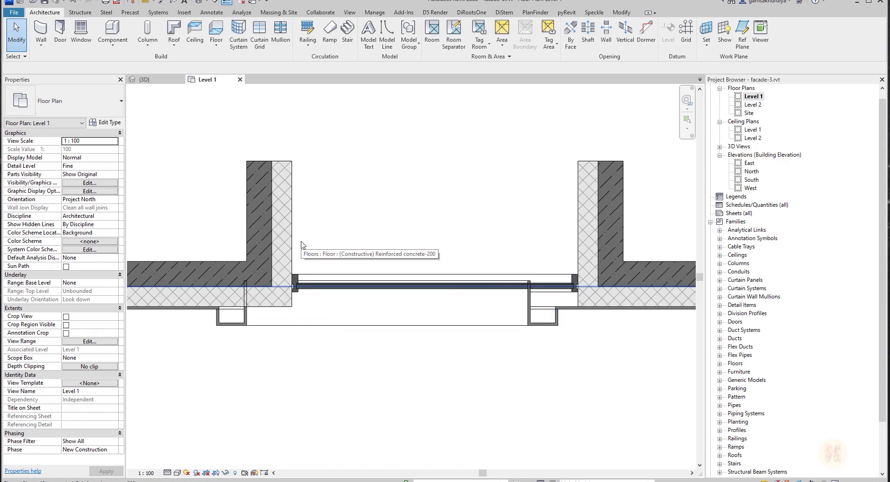
{"action": "key", "text": "a"}
{"action": "key", "text": "l"}
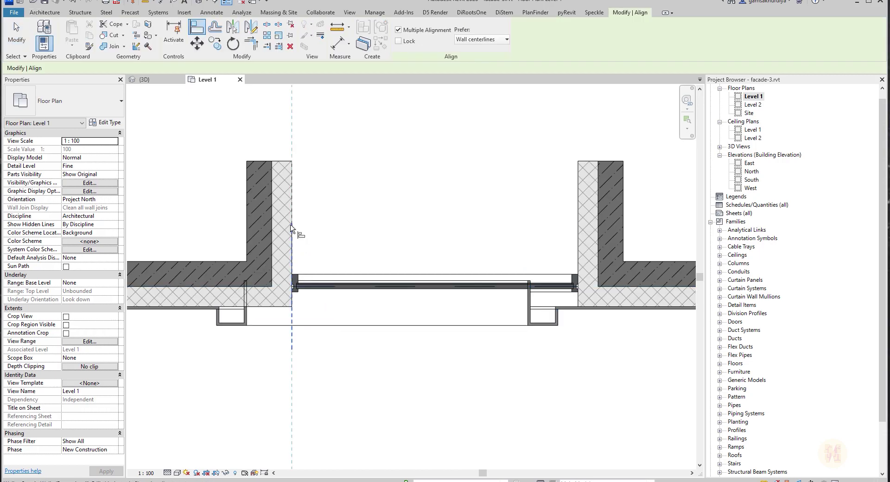
{"action": "scroll", "coordinate": [240, 325], "scroll_direction": "up", "scroll_amount": 4}
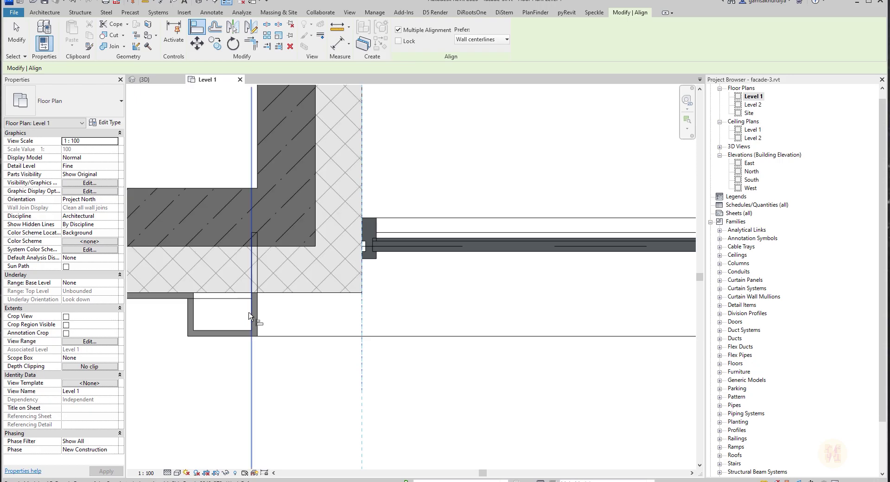
{"action": "key", "text": "Escape"}
{"action": "key", "text": "Escape"}
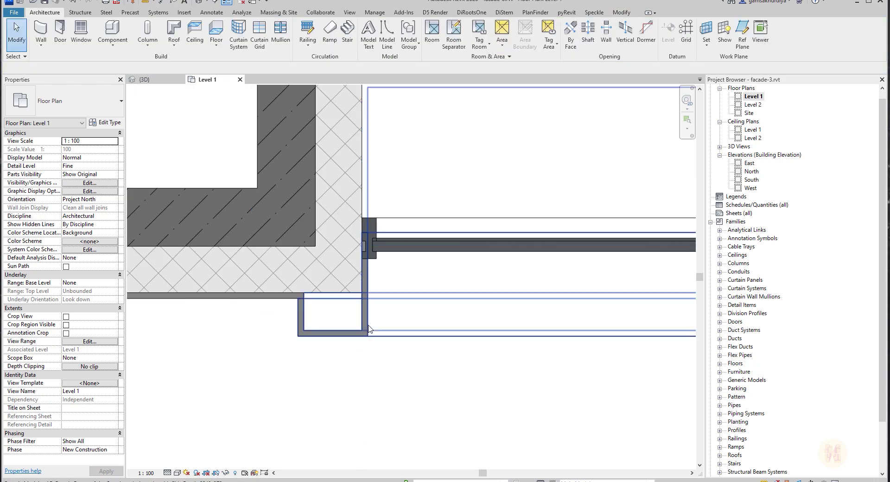
Dimension the clear opening width between the inner faces of the two side insulation walls.
{"action": "scroll", "coordinate": [565, 325], "scroll_direction": "down", "scroll_amount": 5}
{"action": "middle_click_drag", "start_coordinate": [565, 325], "coordinate": [423, 335]}
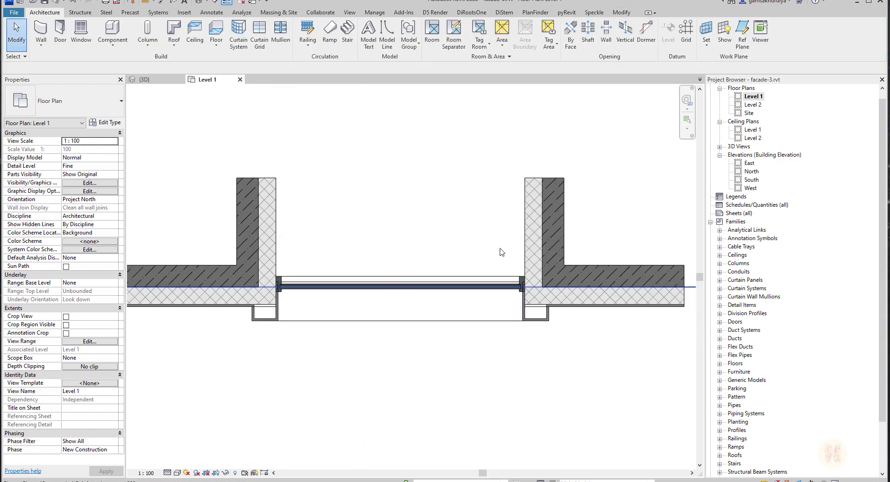
{"action": "left_click", "coordinate": [376, 319]}
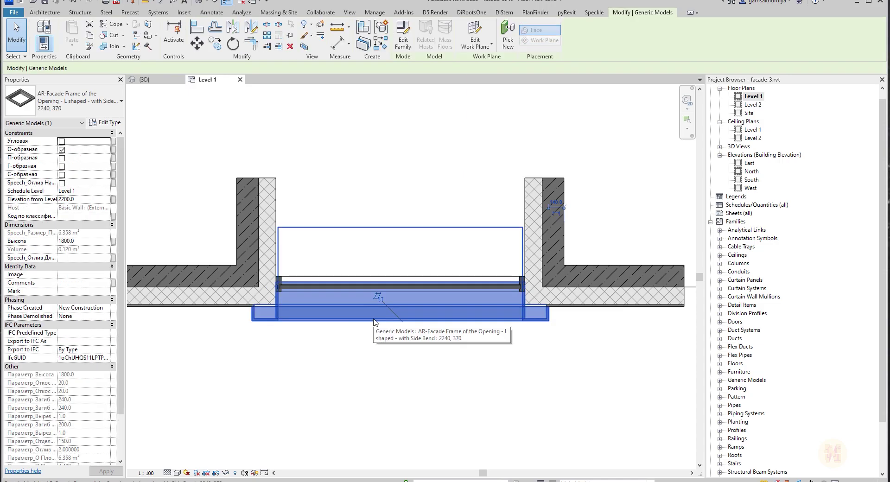
{"action": "key", "text": "Escape"}
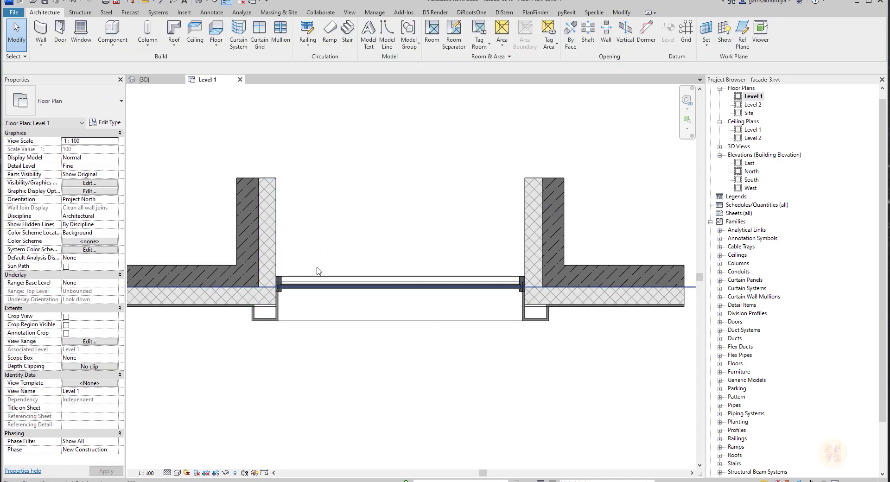
{"action": "middle_click_drag", "start_coordinate": [376, 204], "coordinate": [321, 256]}
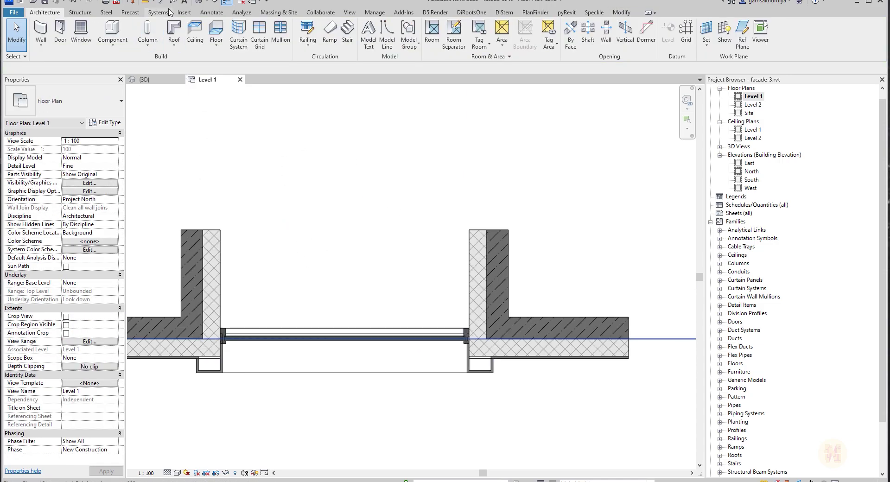
{"action": "key", "text": "d"}
{"action": "key", "text": "i"}
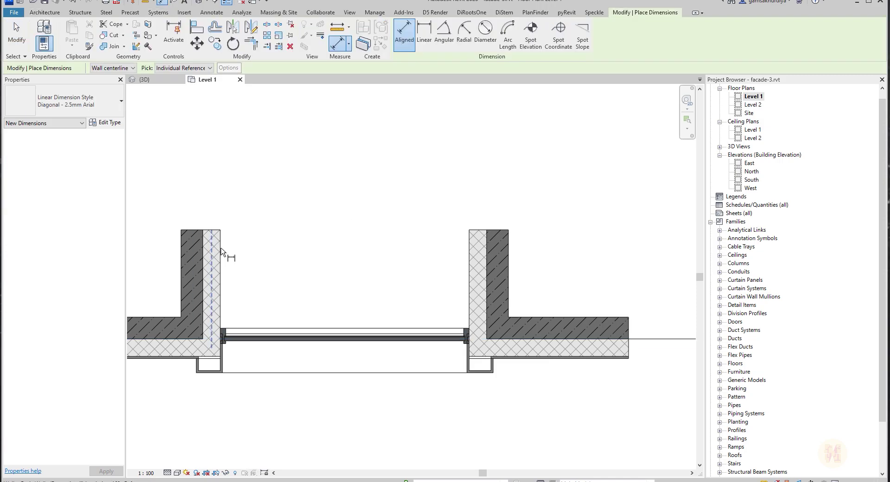
{"action": "left_click", "coordinate": [221, 251]}
{"action": "left_click", "coordinate": [469, 254]}
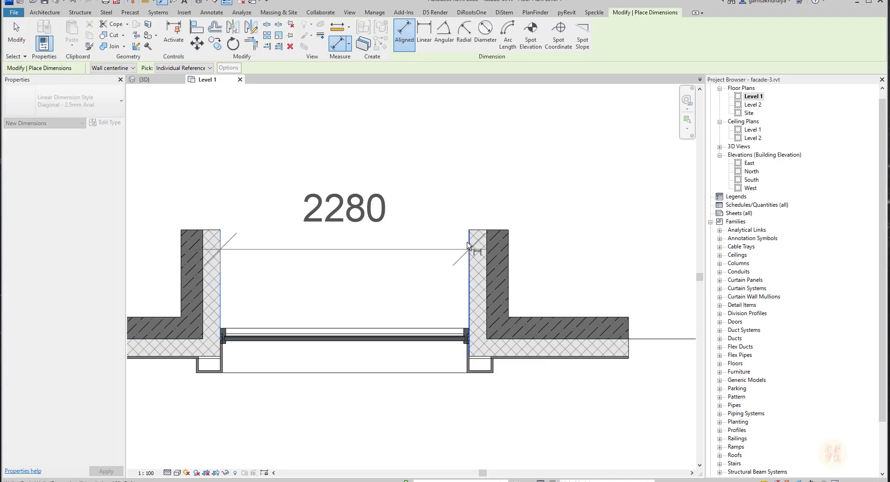
{"action": "left_click", "coordinate": [458, 165]}
{"action": "key", "text": "Escape"}
{"action": "key", "text": "Escape"}
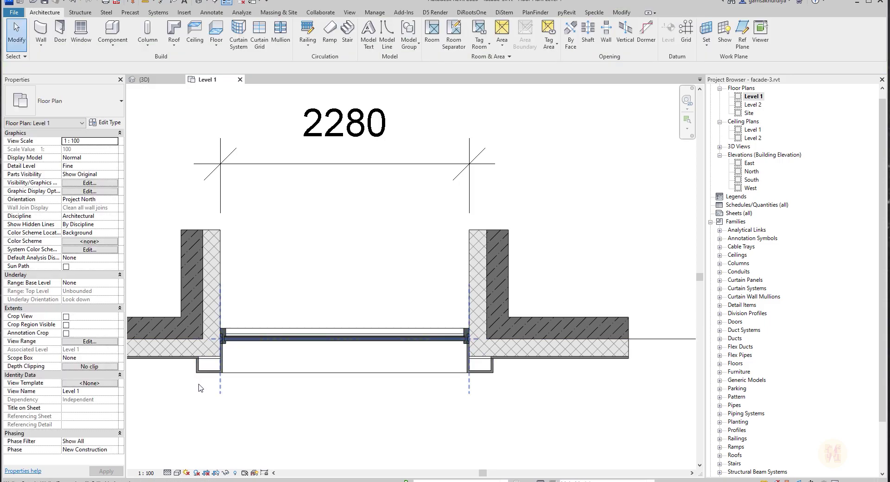
Check both ends of the opening frame against the insulation faces and delete the opening width dimension.
{"action": "left_click", "coordinate": [212, 373]}
{"action": "scroll", "coordinate": [465, 338], "scroll_direction": "up", "scroll_amount": 6}
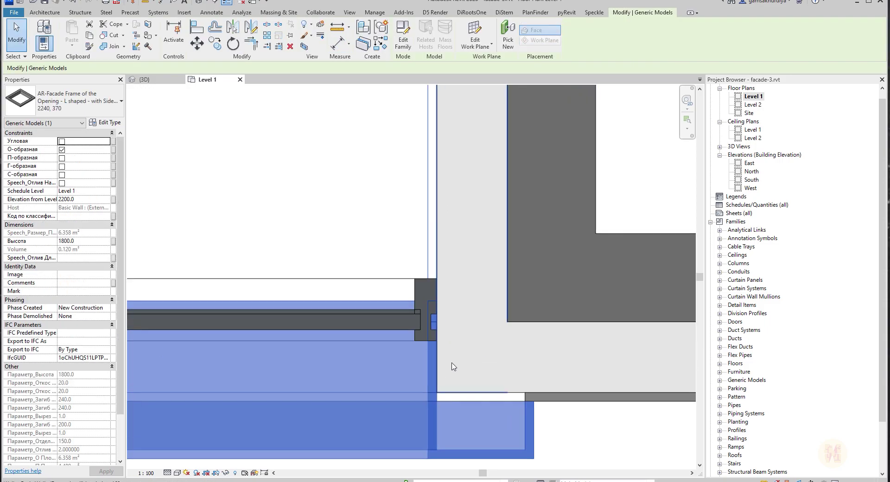
{"action": "scroll", "coordinate": [440, 325], "scroll_direction": "down", "scroll_amount": 6}
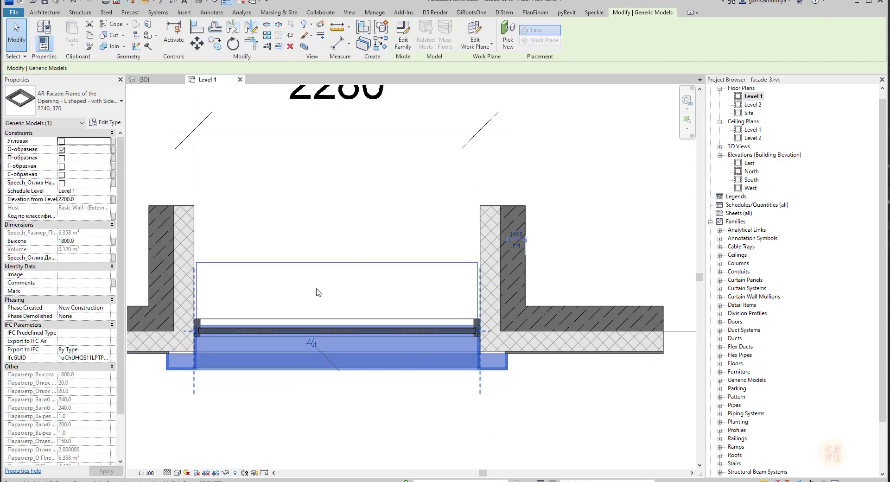
{"action": "key", "text": "Escape"}
{"action": "left_click", "coordinate": [290, 131]}
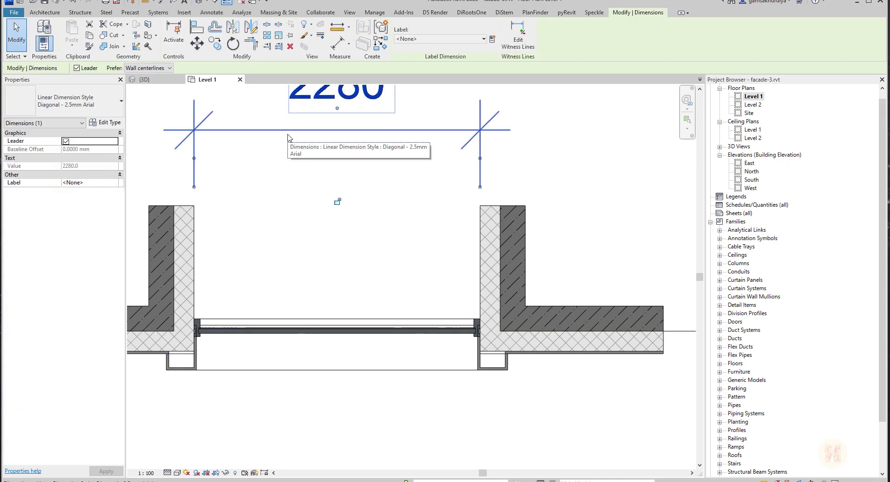
{"action": "key", "text": "Delete"}
{"action": "scroll", "coordinate": [234, 345], "scroll_direction": "up", "scroll_amount": 3}
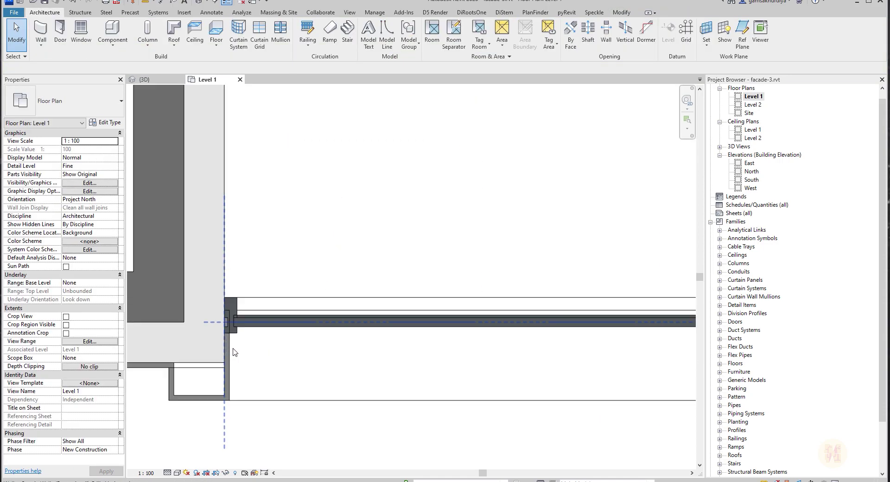
{"action": "scroll", "coordinate": [282, 338], "scroll_direction": "down", "scroll_amount": 2}
{"action": "scroll", "coordinate": [282, 334], "scroll_direction": "down", "scroll_amount": 1}
{"action": "middle_click_drag", "start_coordinate": [417, 330], "coordinate": [397, 318]}
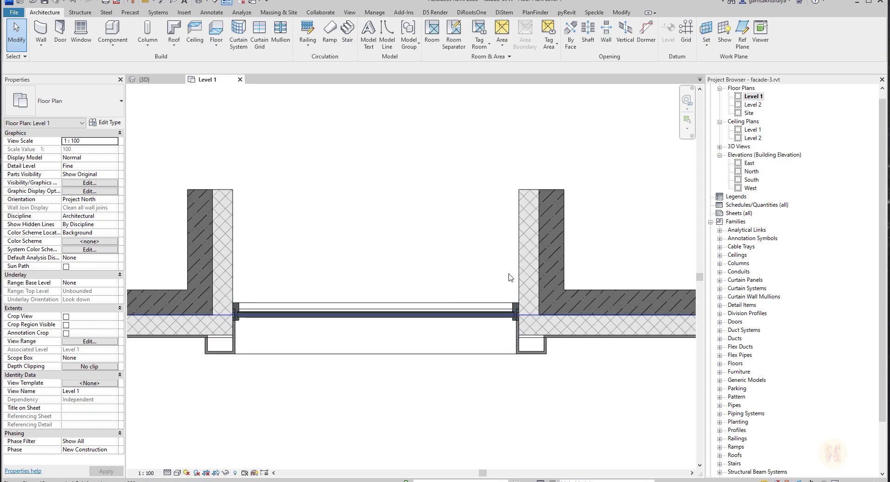
Compare the opening frame's vertical position and height with the grille curtain wall in the 3D view.
{"action": "left_click", "coordinate": [149, 79]}
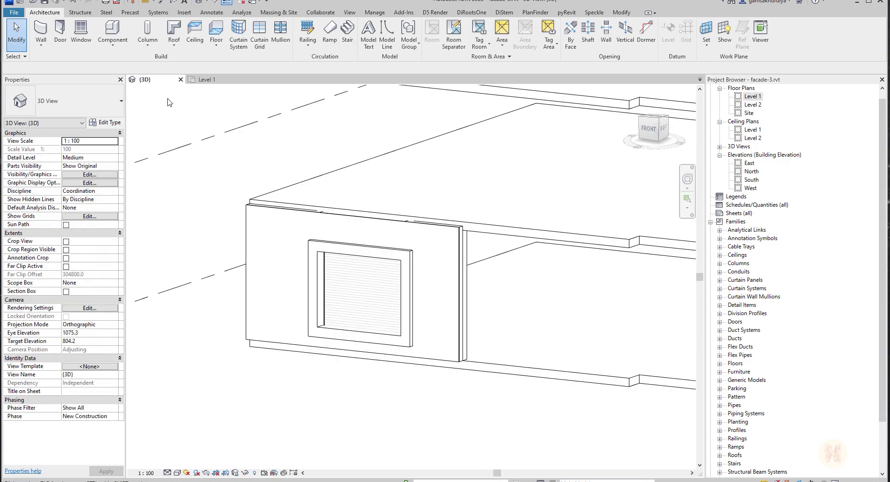
{"action": "left_click", "coordinate": [342, 231]}
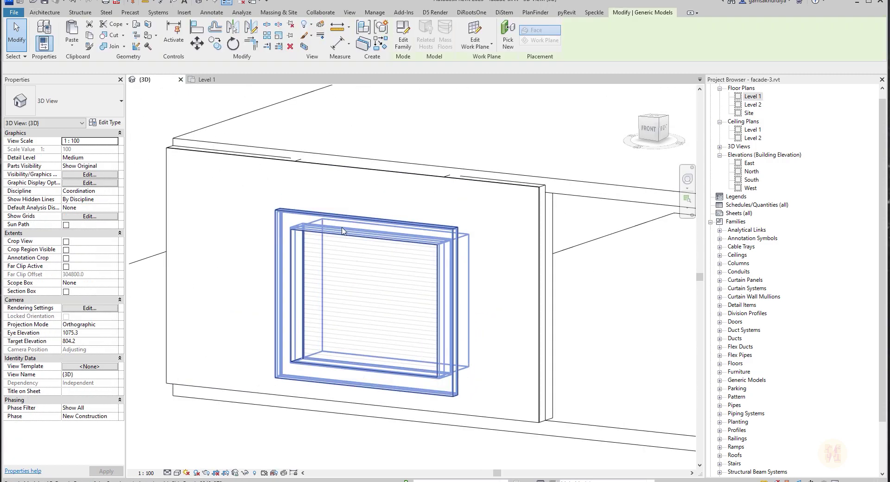
{"action": "middle_click_drag", "start_coordinate": [323, 246], "coordinate": [333, 199]}
{"action": "left_click", "coordinate": [405, 158]}
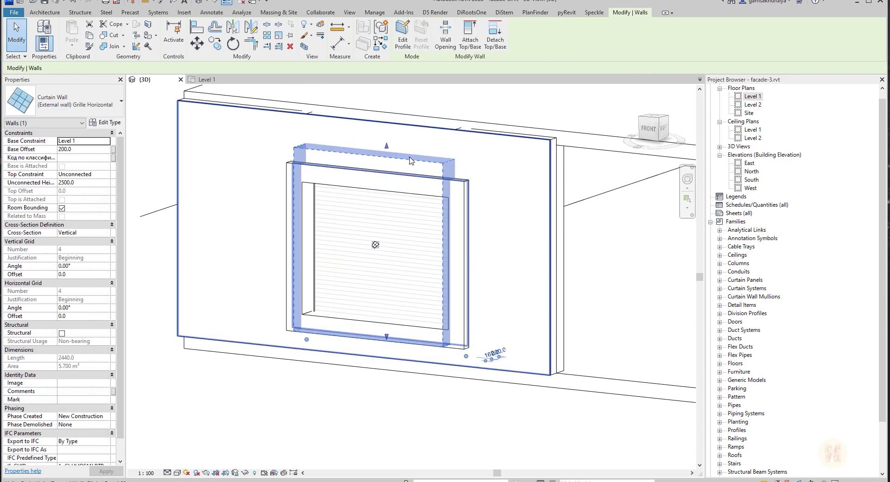
{"action": "middle_click_drag", "start_coordinate": [438, 271], "coordinate": [459, 269], "text": "shift"}
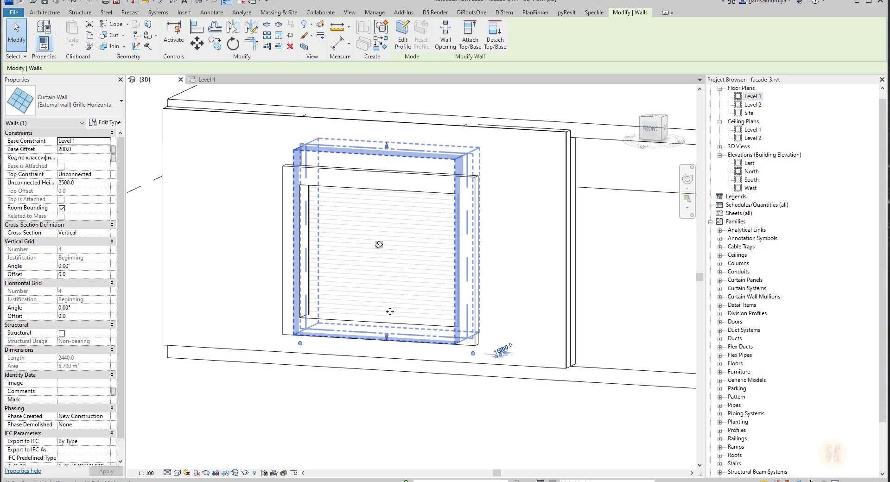
{"action": "key", "text": "Escape"}
{"action": "left_click", "coordinate": [472, 339]}
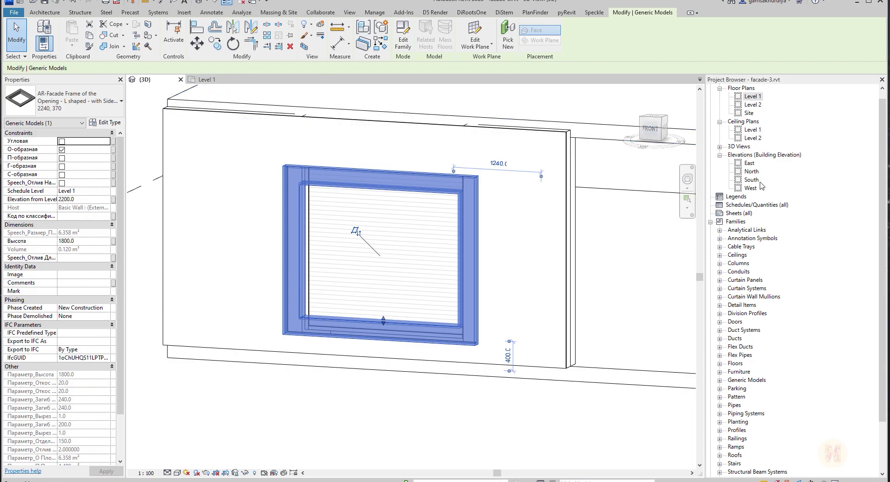
Move the opening frame straight down in the South elevation so its inner lower edge meets the grille curtain wall's bottom.
{"action": "double_click", "coordinate": [753, 180]}
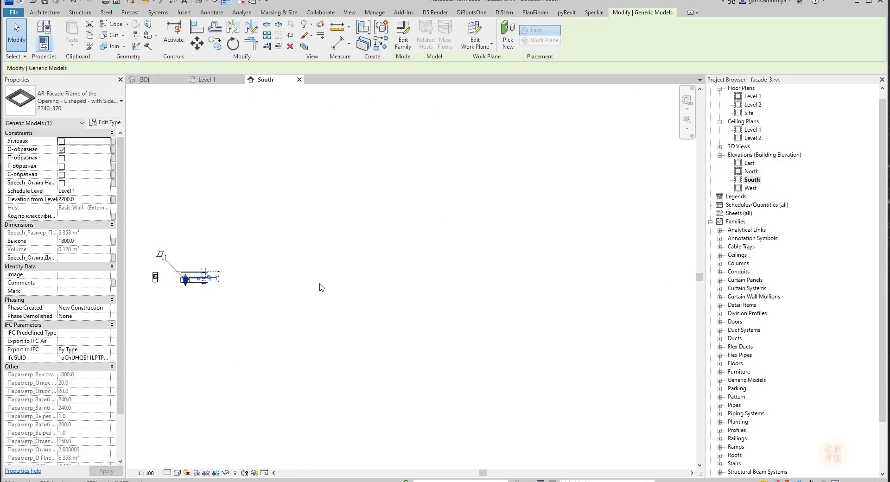
{"action": "scroll", "coordinate": [186, 284], "scroll_direction": "up", "scroll_amount": 6}
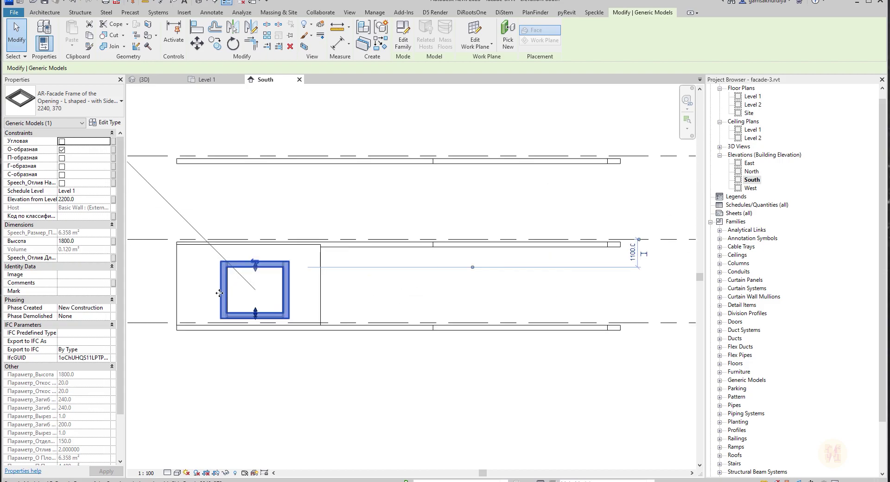
{"action": "scroll", "coordinate": [252, 328], "scroll_direction": "up", "scroll_amount": 8}
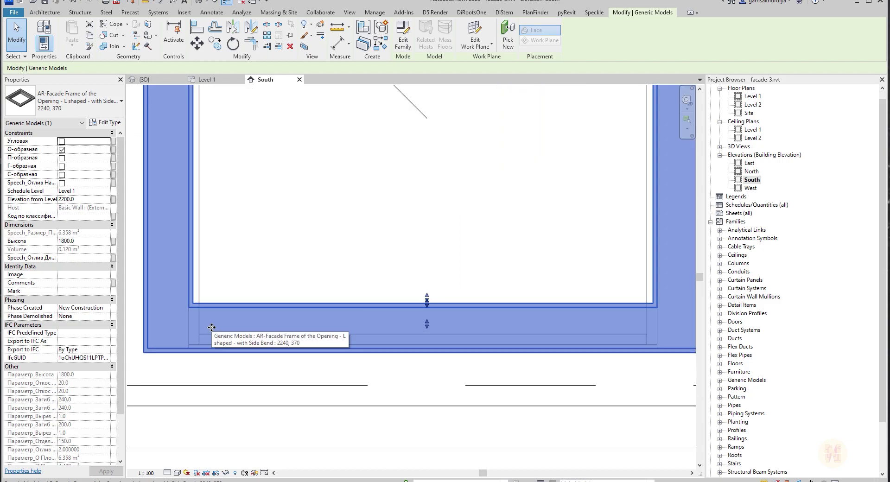
{"action": "left_click", "coordinate": [197, 43]}
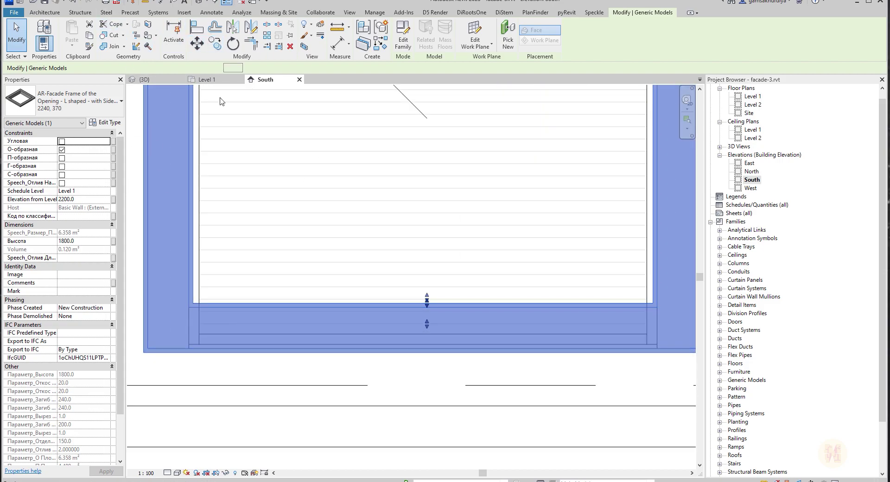
{"action": "scroll", "coordinate": [197, 296], "scroll_direction": "up", "scroll_amount": 4}
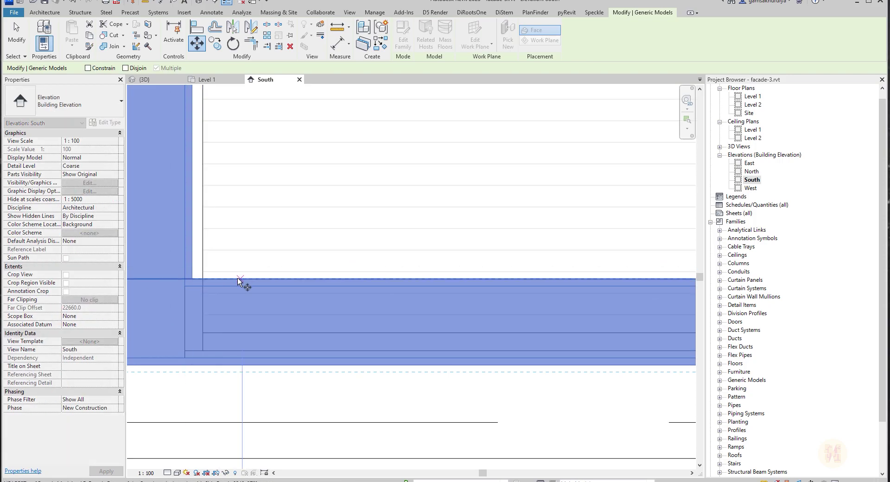
{"action": "left_click", "coordinate": [192, 278]}
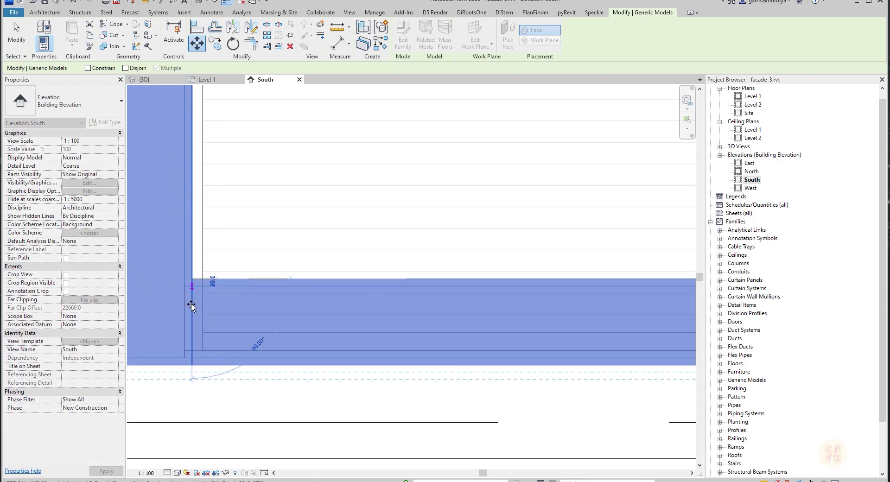
{"action": "left_click", "coordinate": [192, 351]}
{"action": "scroll", "coordinate": [339, 320], "scroll_direction": "down", "scroll_amount": 6}
{"action": "key", "text": "Escape"}
{"action": "scroll", "coordinate": [321, 358], "scroll_direction": "up", "scroll_amount": 2}
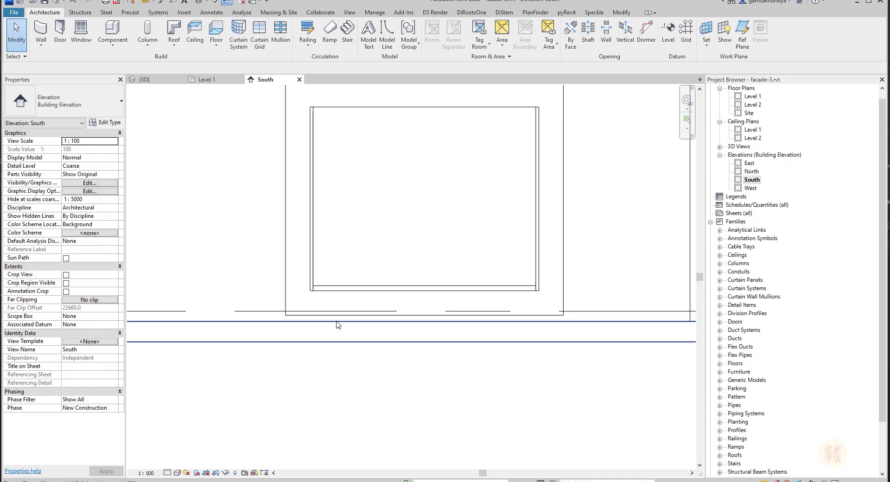
Set the South elevation to Fine detail level and the Shaded visual style.
{"action": "scroll", "coordinate": [336, 324], "scroll_direction": "up", "scroll_amount": 1}
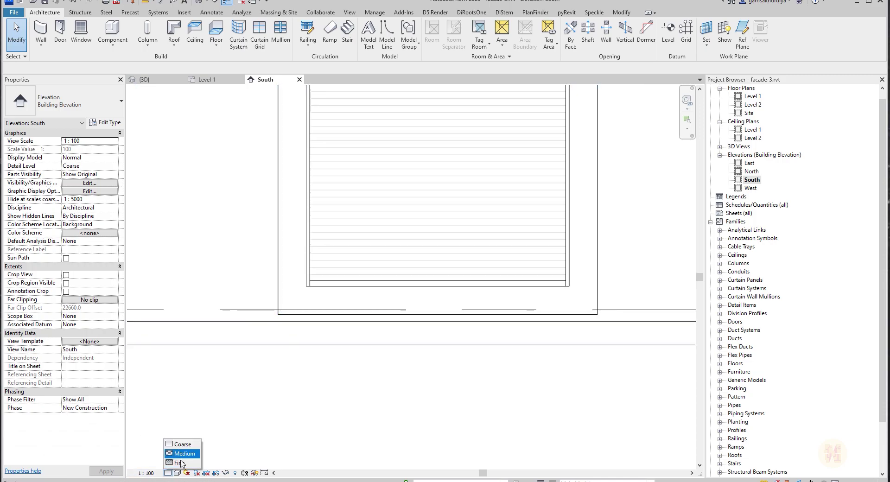
{"action": "left_click", "coordinate": [181, 462]}
{"action": "left_click", "coordinate": [177, 472]}
{"action": "left_click", "coordinate": [195, 444]}
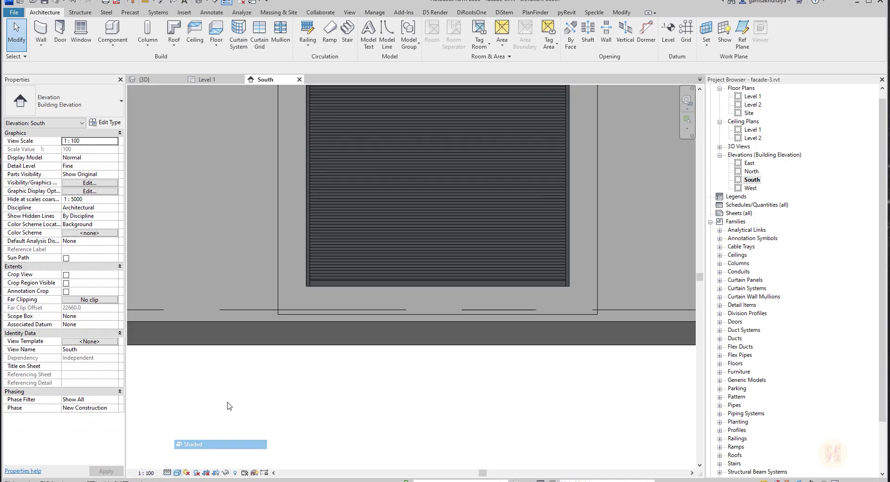
{"action": "left_click", "coordinate": [294, 298]}
{"action": "scroll", "coordinate": [348, 364], "scroll_direction": "down", "scroll_amount": 3}
{"action": "left_click", "coordinate": [486, 386]}
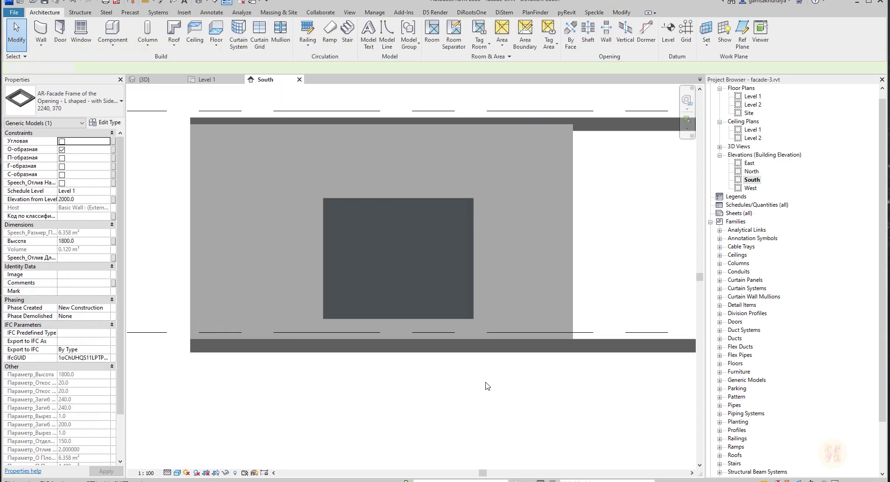
Check the grille curtain wall's unconnected height and set the opening frame's height parameter (Высота) to 2500.
{"action": "scroll", "coordinate": [402, 310], "scroll_direction": "up", "scroll_amount": 1}
{"action": "middle_click_drag", "start_coordinate": [382, 133], "coordinate": [382, 180]}
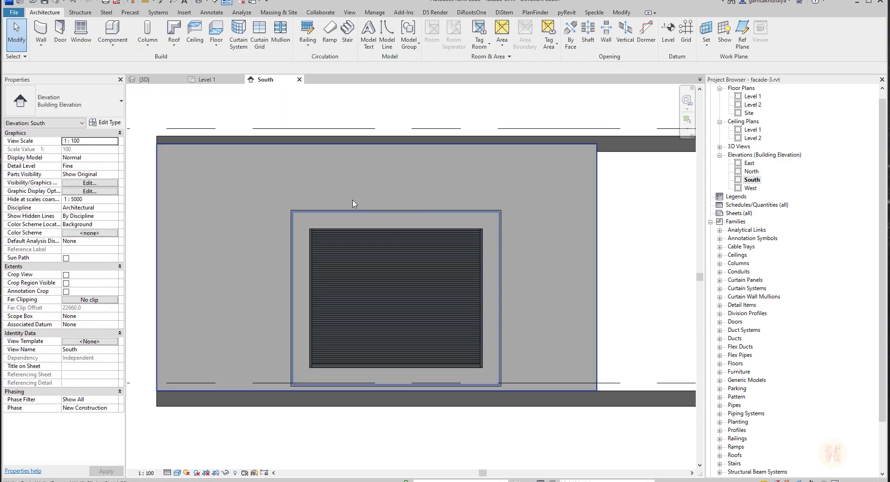
{"action": "left_click", "coordinate": [375, 265]}
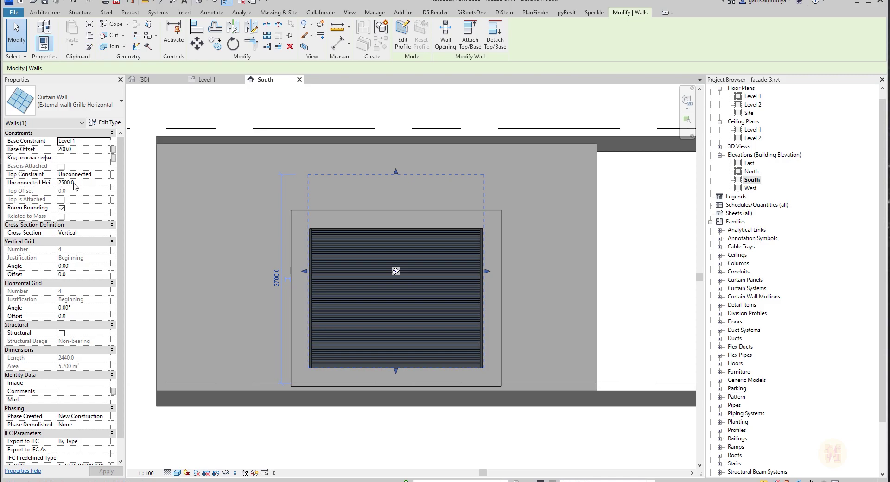
{"action": "left_click", "coordinate": [295, 251]}
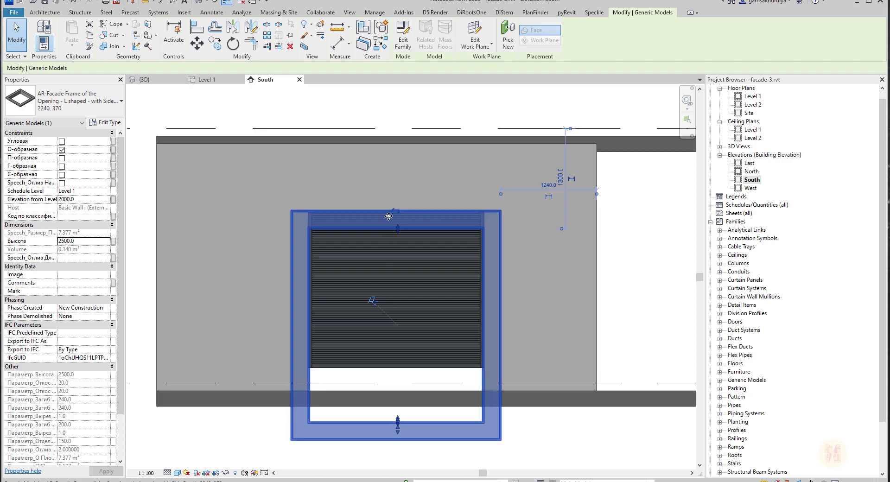
Align the opening frame's inner lower edge with the grille curtain wall's bottom edge in the South elevation.
{"action": "key", "text": "Escape"}
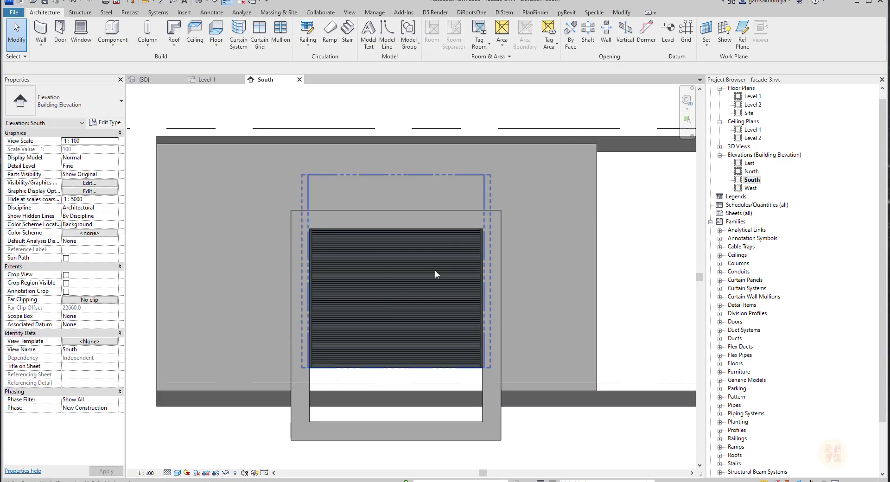
{"action": "key", "text": "a"}
{"action": "key", "text": "l"}
{"action": "scroll", "coordinate": [343, 356], "scroll_direction": "up", "scroll_amount": 3}
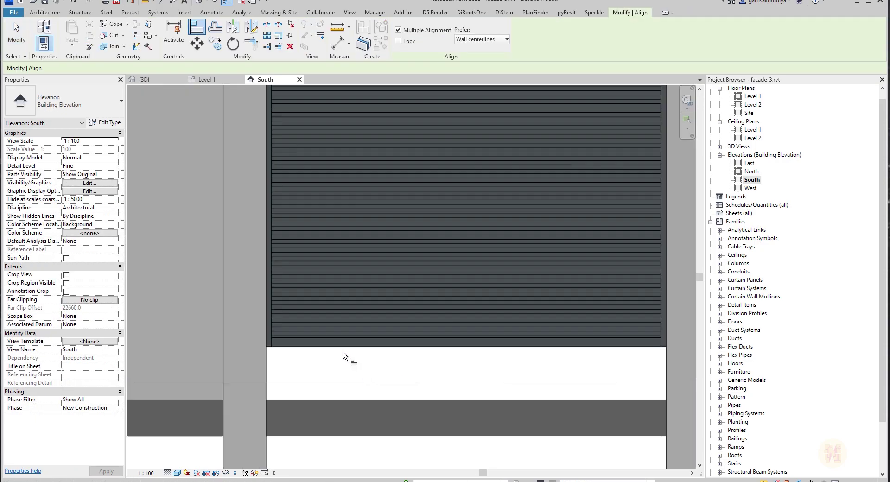
{"action": "middle_click_drag", "start_coordinate": [361, 421], "coordinate": [383, 302]}
{"action": "left_click", "coordinate": [377, 352]}
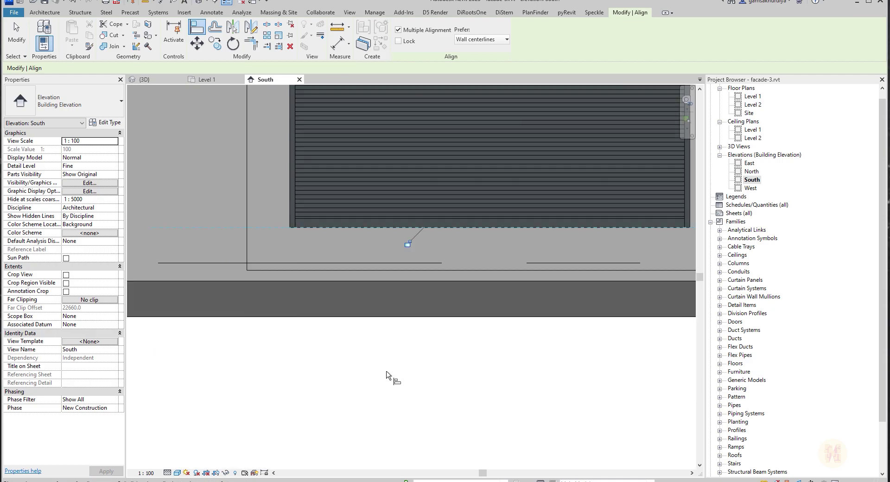
{"action": "scroll", "coordinate": [388, 371], "scroll_direction": "down", "scroll_amount": 2}
{"action": "middle_click_drag", "start_coordinate": [458, 288], "coordinate": [447, 369]}
{"action": "key", "text": "Escape"}
{"action": "key", "text": "Escape"}
{"action": "left_click", "coordinate": [434, 254]}
{"action": "middle_click_drag", "start_coordinate": [438, 260], "coordinate": [432, 299]}
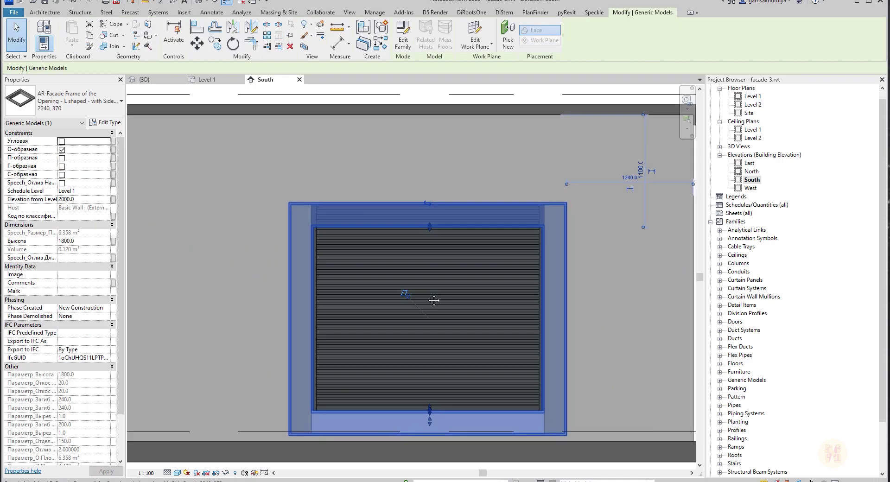
{"action": "key", "text": "Escape"}
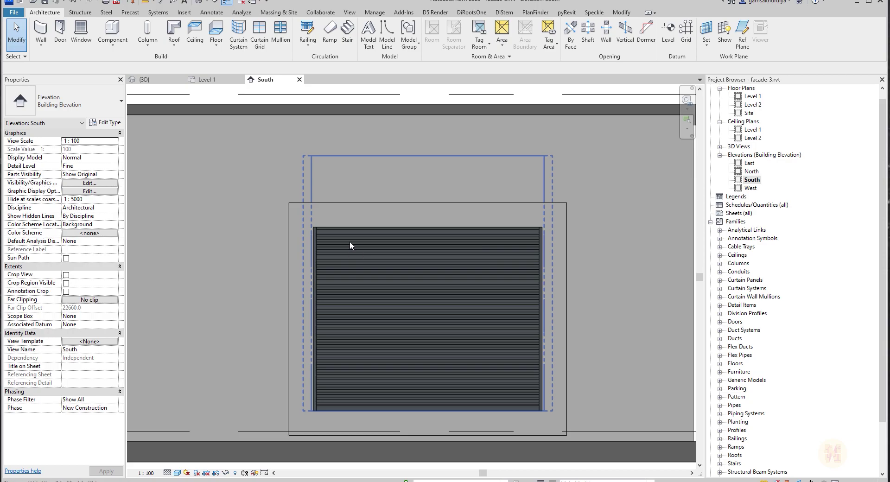
Align the opening frame's inner upper edge with the grille curtain wall's top edge.
{"action": "key", "text": "a"}
{"action": "key", "text": "l"}
{"action": "left_click", "coordinate": [351, 155]}
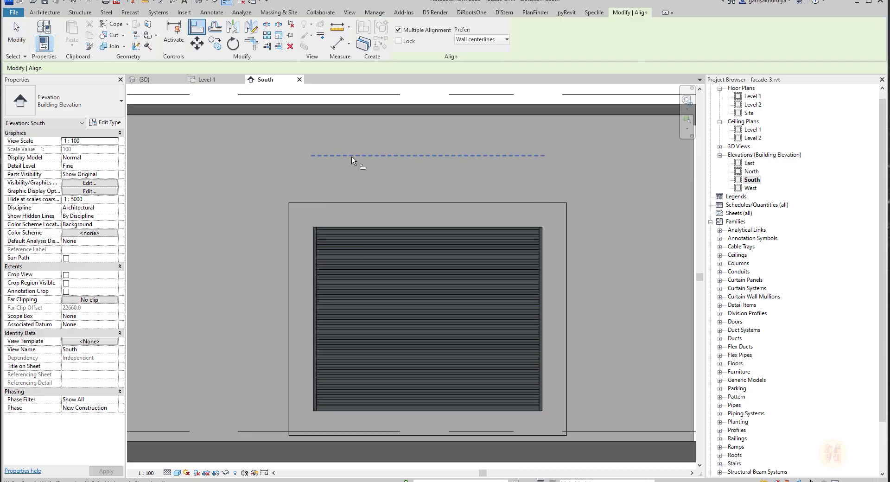
{"action": "left_click", "coordinate": [354, 227]}
{"action": "key", "text": "Escape"}
{"action": "key", "text": "Escape"}
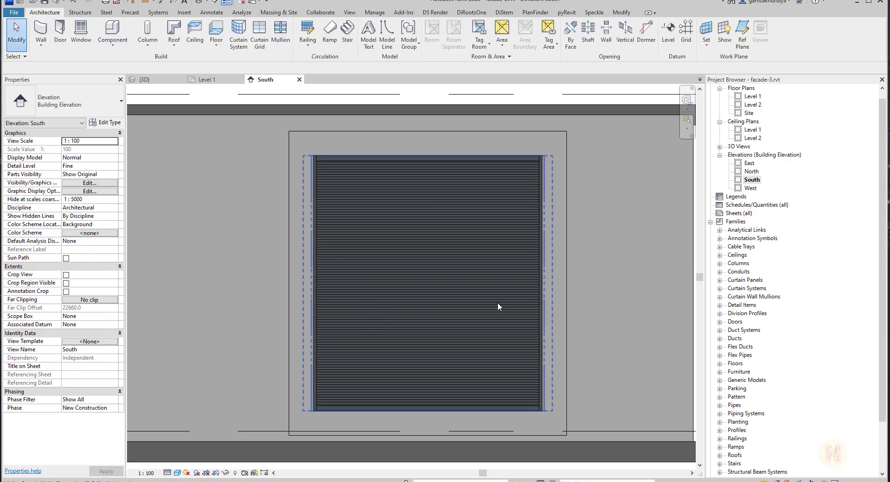
{"action": "middle_click_drag", "start_coordinate": [491, 296], "coordinate": [472, 281]}
{"action": "left_click", "coordinate": [277, 340]}
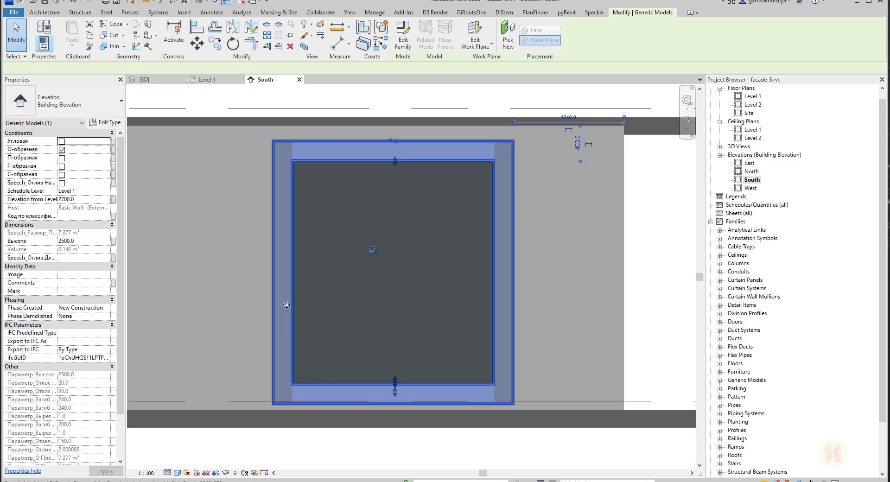
Switch to the 3D view and set its visual style to Shaded.
{"action": "scroll", "coordinate": [469, 300], "scroll_direction": "down", "scroll_amount": 2}
{"action": "left_click", "coordinate": [157, 82]}
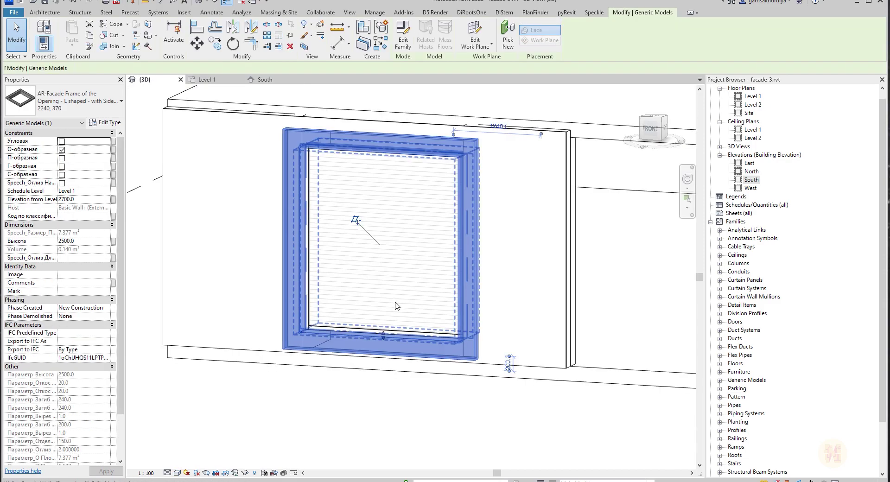
{"action": "middle_click_drag", "start_coordinate": [417, 397], "coordinate": [407, 427], "text": "shift"}
{"action": "scroll", "coordinate": [340, 367], "scroll_direction": "up", "scroll_amount": 2}
{"action": "left_click", "coordinate": [340, 367]}
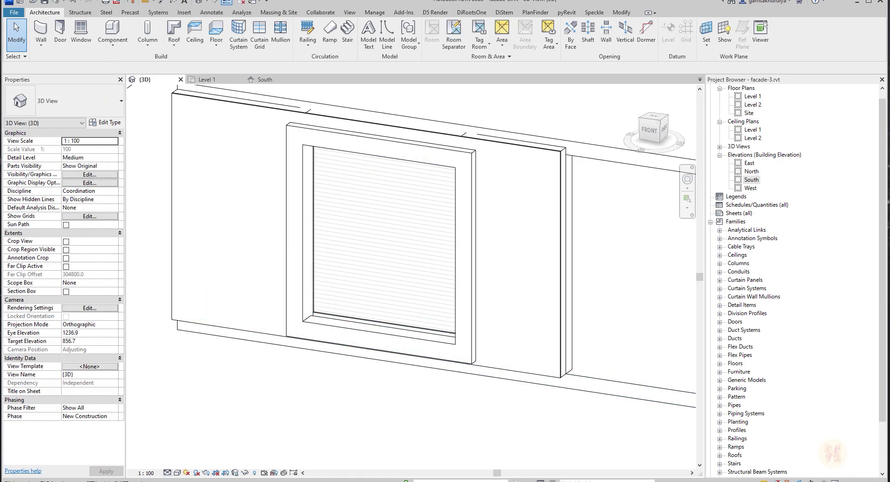
{"action": "left_click", "coordinate": [177, 473]}
{"action": "left_click", "coordinate": [191, 445]}
{"action": "left_click", "coordinate": [362, 325]}
{"action": "mouse_move", "coordinate": [362, 325]}
{"action": "middle_mouse_down", "text": "shift"}
{"action": "mouse_move", "coordinate": [345, 347]}
{"action": "mouse_move", "coordinate": [414, 310]}
{"action": "mouse_move", "coordinate": [413, 260]}
{"action": "mouse_move", "coordinate": [357, 278]}
{"action": "mouse_move", "coordinate": [472, 309]}
{"action": "mouse_move", "coordinate": [466, 368]}
{"action": "mouse_move", "coordinate": [446, 391]}
{"action": "mouse_move", "coordinate": [408, 366]}
{"action": "middle_mouse_up", "text": "shift"}
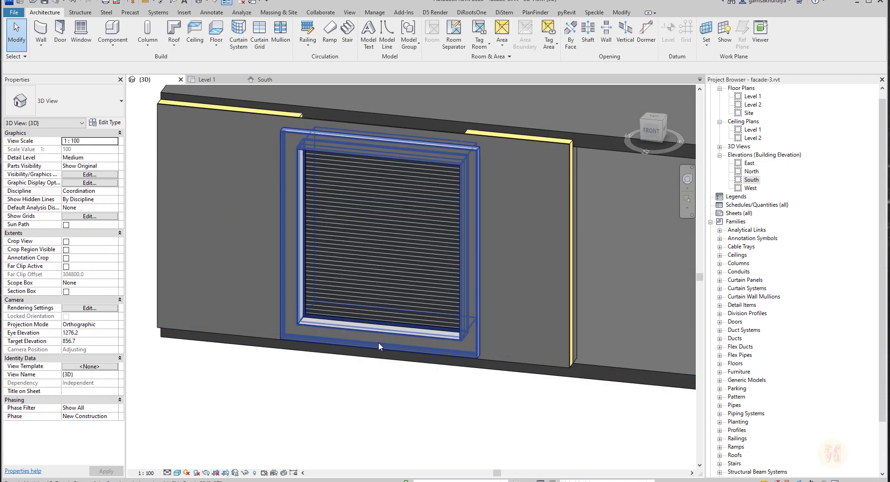
Enable the sill option (Speech_Отлив) on the opening frame around the grille.
{"action": "left_click", "coordinate": [377, 340]}
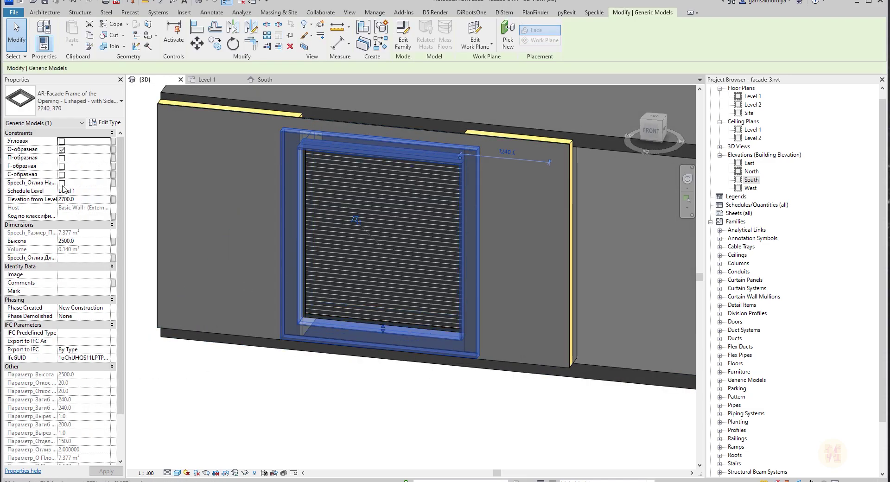
{"action": "left_click", "coordinate": [340, 419]}
{"action": "middle_click_drag", "start_coordinate": [401, 324], "coordinate": [363, 331], "text": "shift"}
{"action": "scroll", "coordinate": [362, 331], "scroll_direction": "up", "scroll_amount": 2}
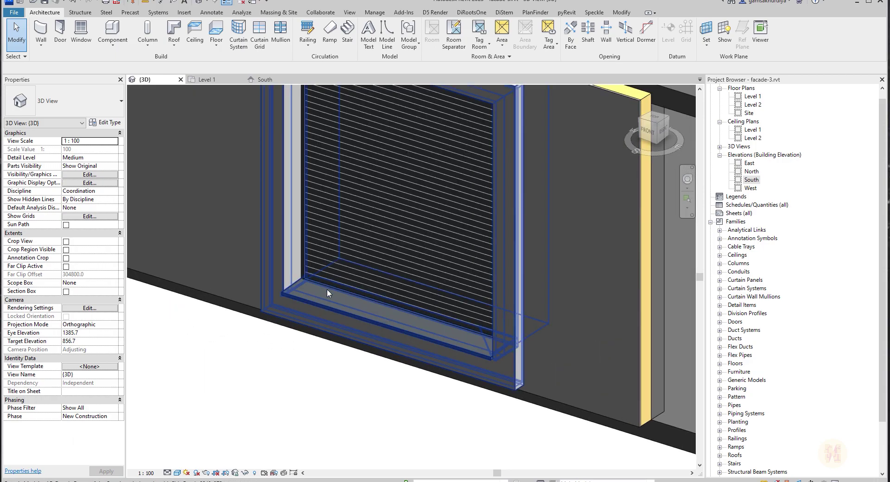
{"action": "left_click", "coordinate": [269, 294]}
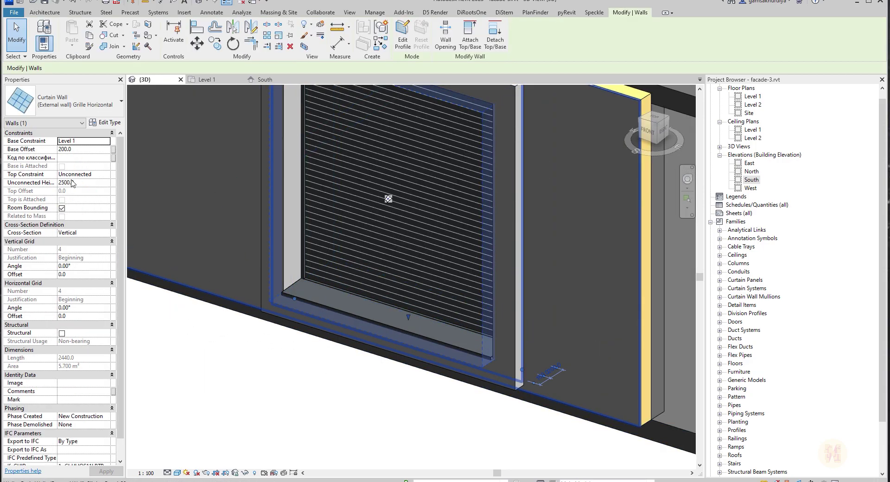
{"action": "left_click", "coordinate": [263, 241]}
{"action": "left_click", "coordinate": [252, 374]}
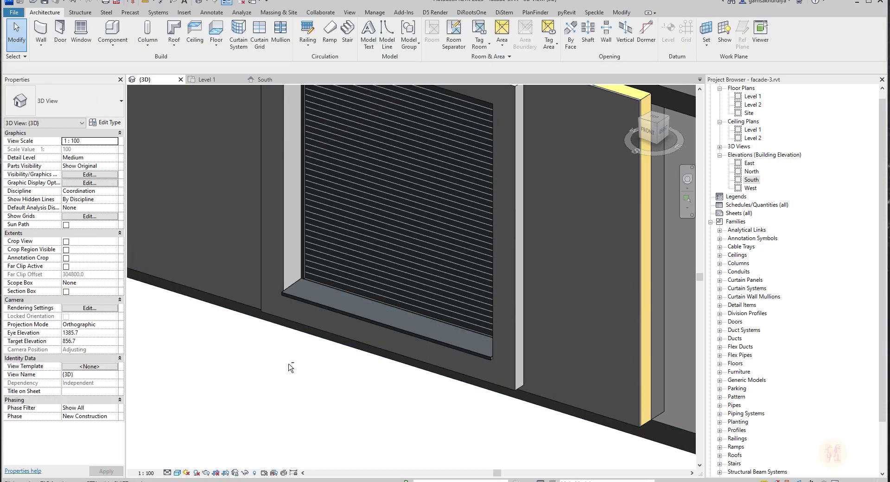
Try the Г-образная option on the opening frame and switch it off again.
{"action": "middle_click_drag", "start_coordinate": [290, 365], "coordinate": [330, 362], "text": "shift"}
{"action": "left_click", "coordinate": [255, 273]}
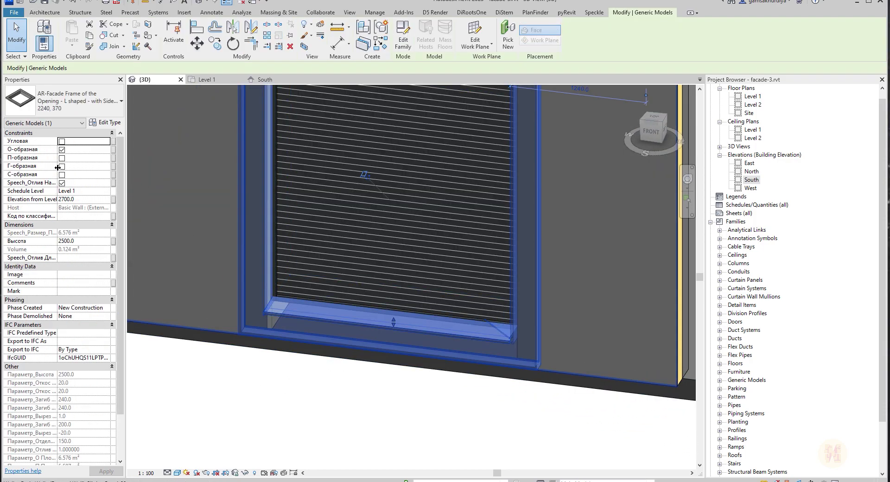
{"action": "left_click", "coordinate": [63, 167]}
{"action": "middle_click_drag", "start_coordinate": [338, 379], "coordinate": [301, 403], "text": "shift"}
{"action": "left_click", "coordinate": [274, 376]}
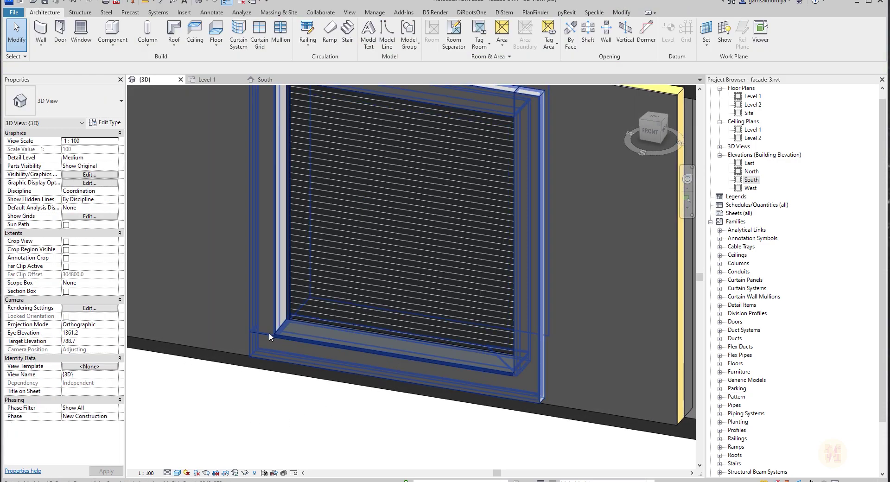
{"action": "left_click", "coordinate": [263, 323]}
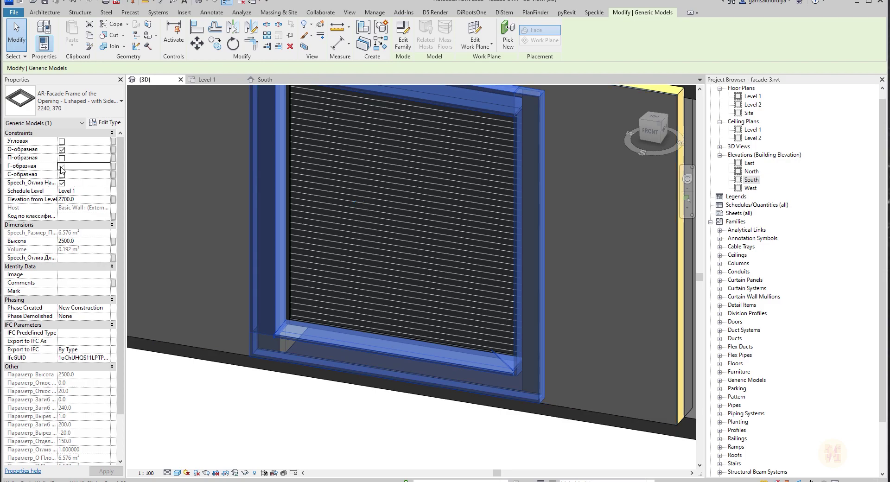
{"action": "left_click", "coordinate": [260, 416]}
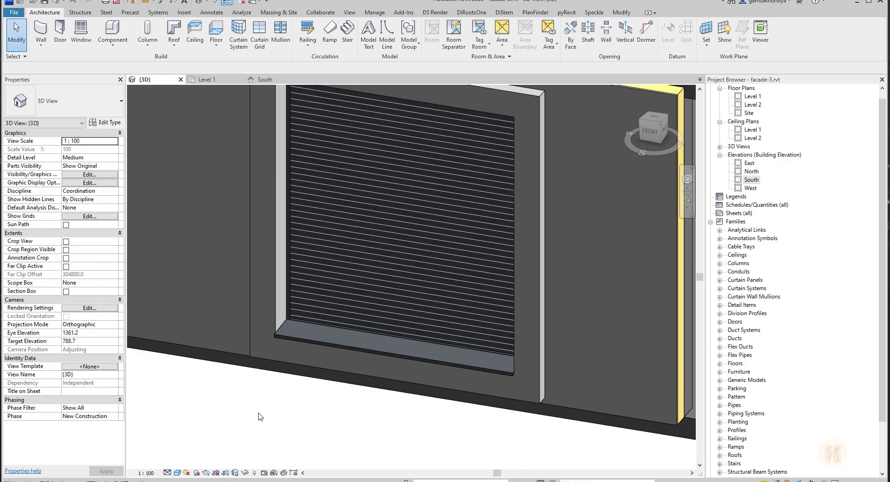
Examine the opening frame and its sill around the grille from several angles in the 3D view.
{"action": "scroll", "coordinate": [258, 416], "scroll_direction": "down", "scroll_amount": 4}
{"action": "middle_click_drag", "start_coordinate": [259, 416], "coordinate": [340, 368], "text": "shift"}
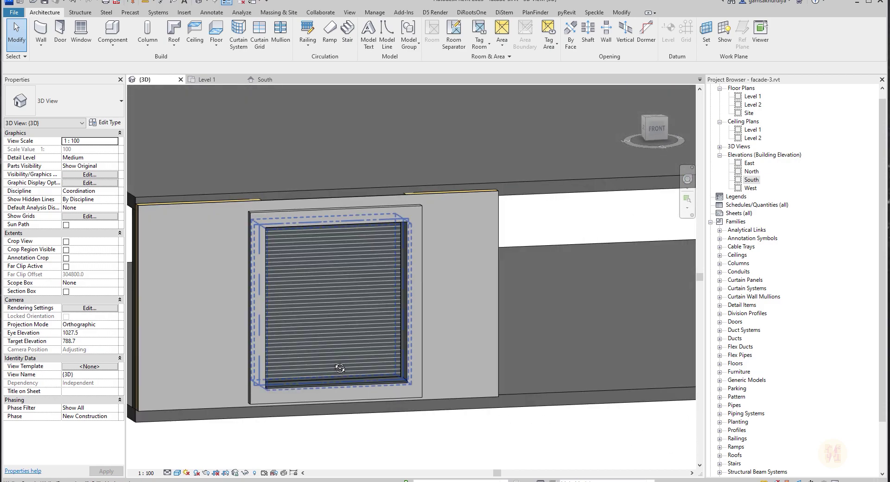
{"action": "left_click", "coordinate": [416, 365]}
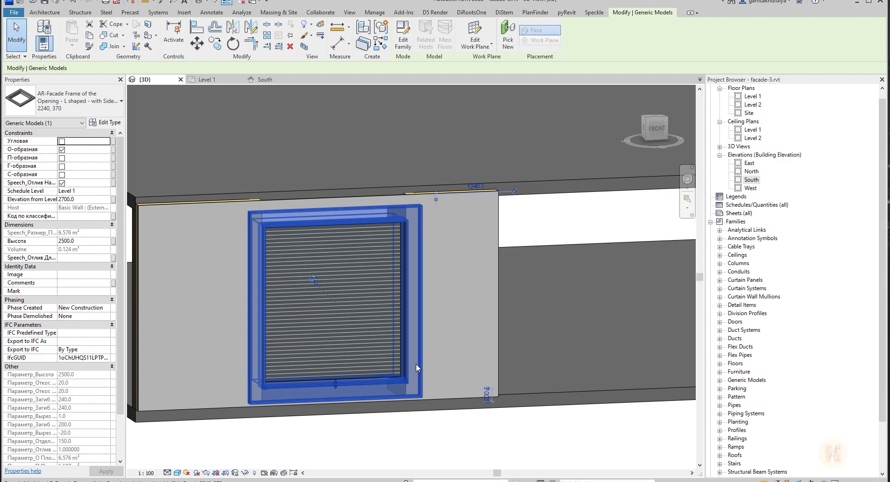
{"action": "left_click", "coordinate": [431, 441]}
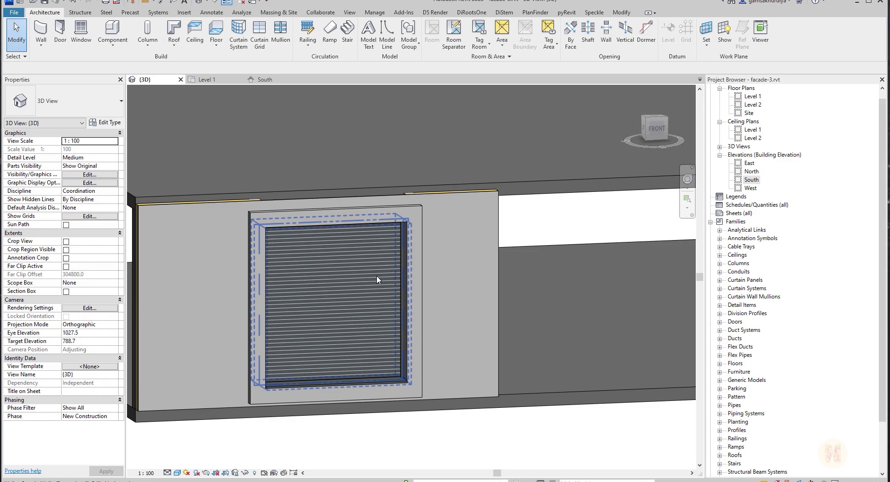
{"action": "middle_click_drag", "start_coordinate": [435, 328], "coordinate": [408, 339], "text": "shift"}
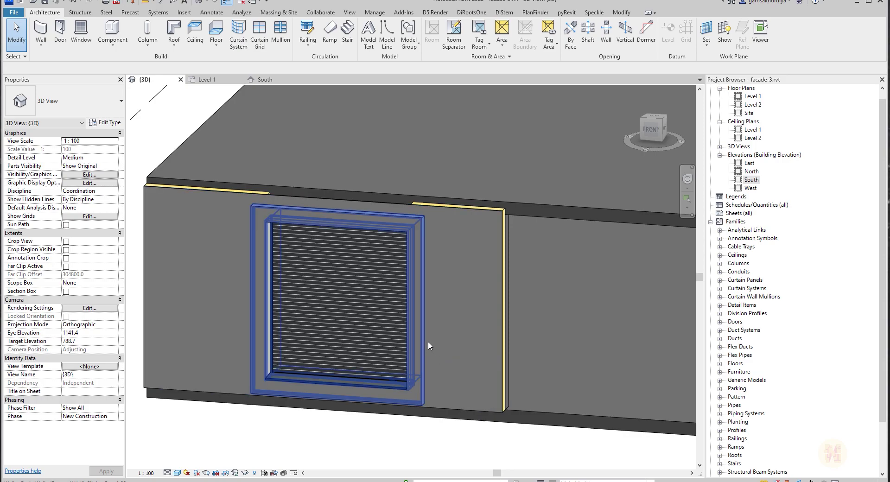
{"action": "left_click", "coordinate": [416, 340]}
{"action": "middle_click_drag", "start_coordinate": [416, 340], "coordinate": [548, 370], "text": "shift"}
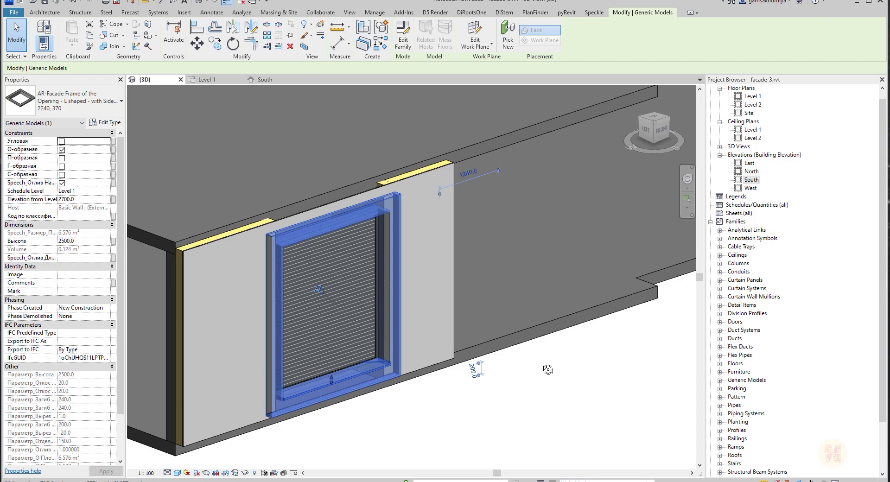
{"action": "key", "text": "Escape"}
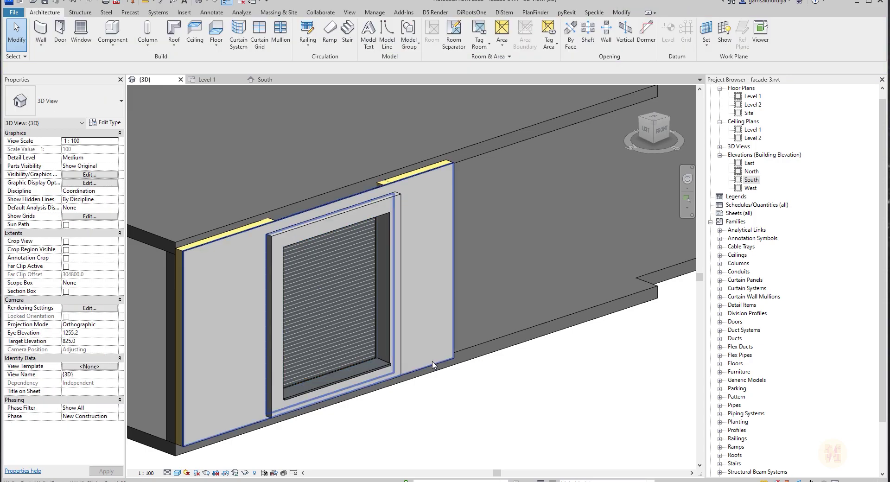
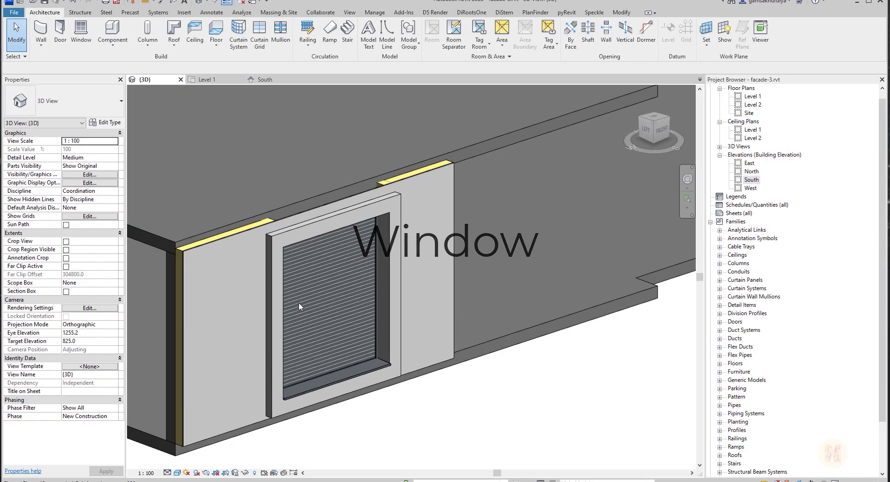
In the Level 1 plan, dimension from the insulation face beside the grille to the free end of the right-hand front concrete wall.
{"action": "left_click", "coordinate": [210, 82]}
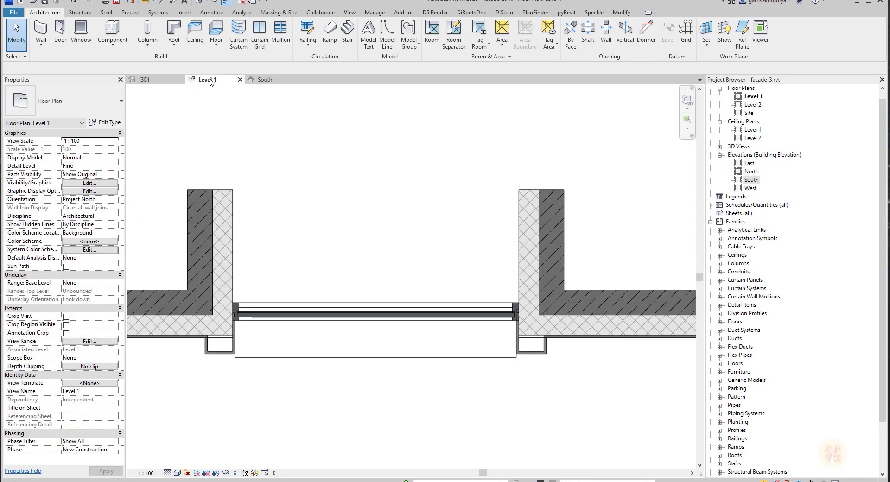
{"action": "scroll", "coordinate": [343, 225], "scroll_direction": "down", "scroll_amount": 2}
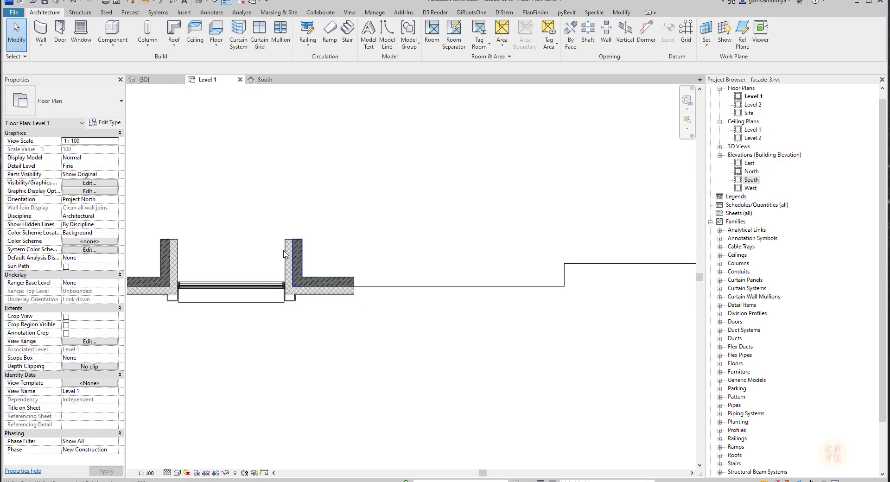
{"action": "scroll", "coordinate": [337, 276], "scroll_direction": "up", "scroll_amount": 5}
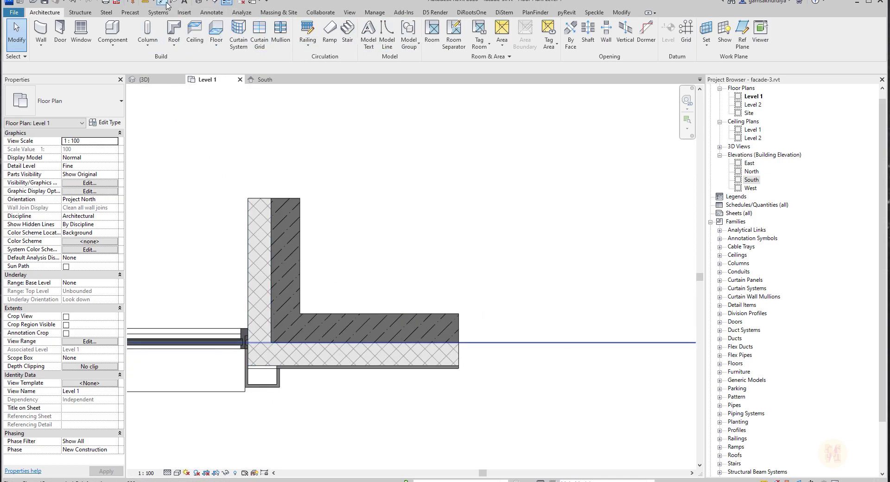
{"action": "left_click", "coordinate": [165, 3]}
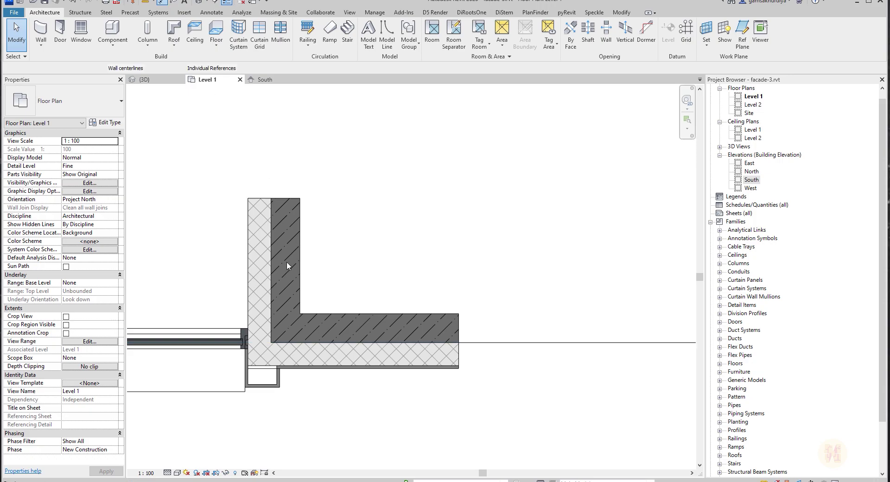
{"action": "left_click", "coordinate": [251, 260]}
{"action": "left_click", "coordinate": [458, 329]}
{"action": "middle_click_drag", "start_coordinate": [452, 208], "coordinate": [434, 293]}
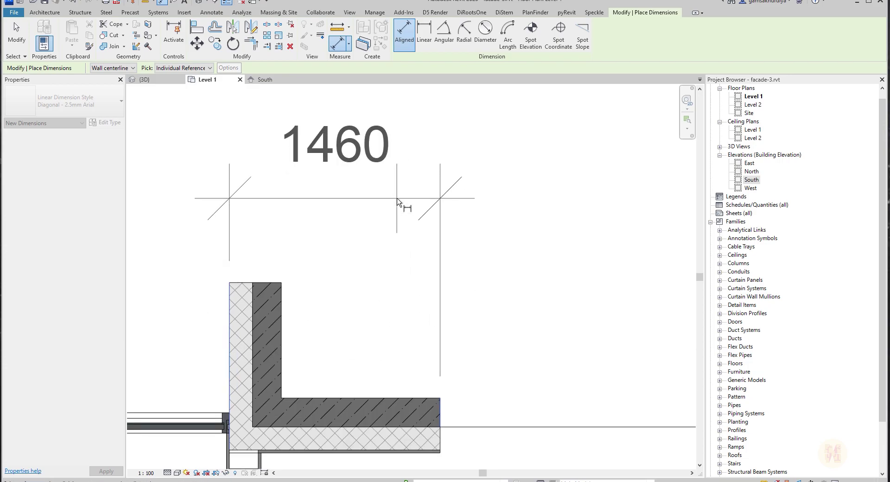
{"action": "left_click", "coordinate": [397, 202]}
{"action": "key", "text": "Escape"}
Shorten the right-hand front concrete wall by setting its dimension from the insulation face to 1160.
{"action": "scroll", "coordinate": [397, 204], "scroll_direction": "down", "scroll_amount": 3}
{"action": "scroll", "coordinate": [363, 266], "scroll_direction": "up", "scroll_amount": 2}
{"action": "middle_click_drag", "start_coordinate": [416, 258], "coordinate": [412, 298]}
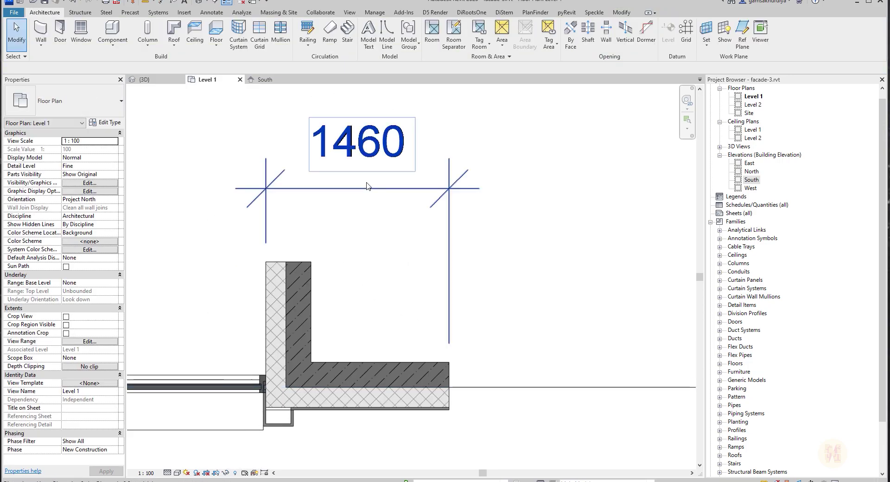
{"action": "left_click", "coordinate": [448, 378]}
{"action": "left_click", "coordinate": [354, 163]}
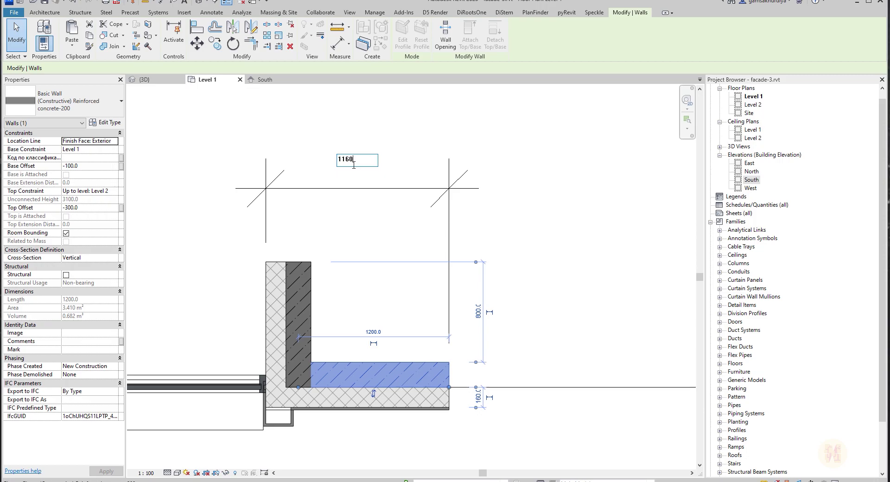
{"action": "key", "text": "Return"}
Align the free end of the right-hand front insulation with the end of the shortened concrete wall.
{"action": "key", "text": "a"}
{"action": "key", "text": "l"}
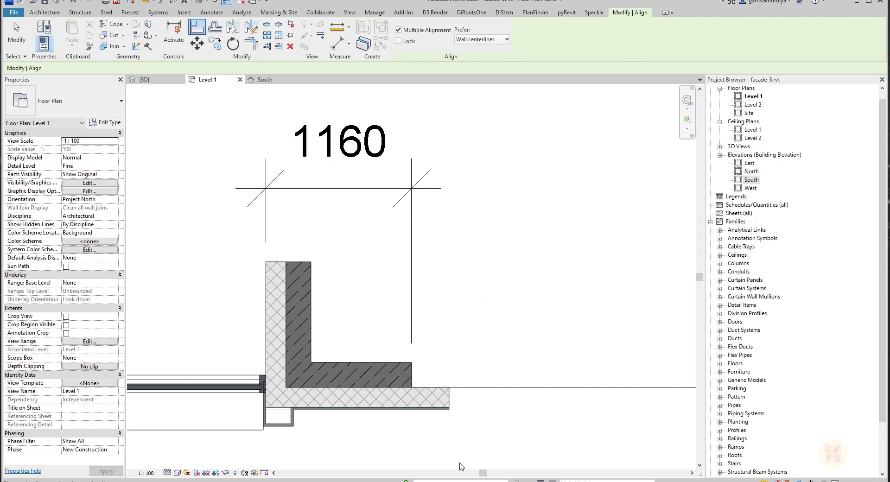
{"action": "scroll", "coordinate": [439, 350], "scroll_direction": "down", "scroll_amount": 2}
{"action": "middle_click_drag", "start_coordinate": [488, 372], "coordinate": [269, 321]}
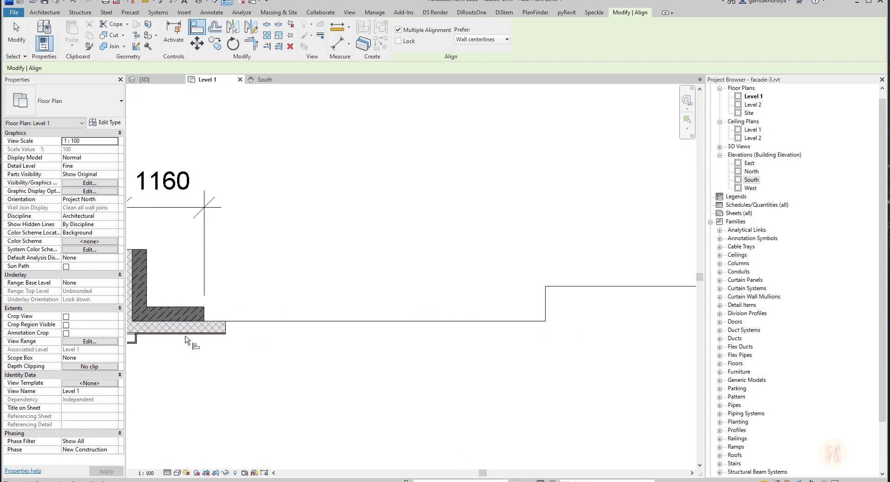
{"action": "scroll", "coordinate": [200, 319], "scroll_direction": "up", "scroll_amount": 5}
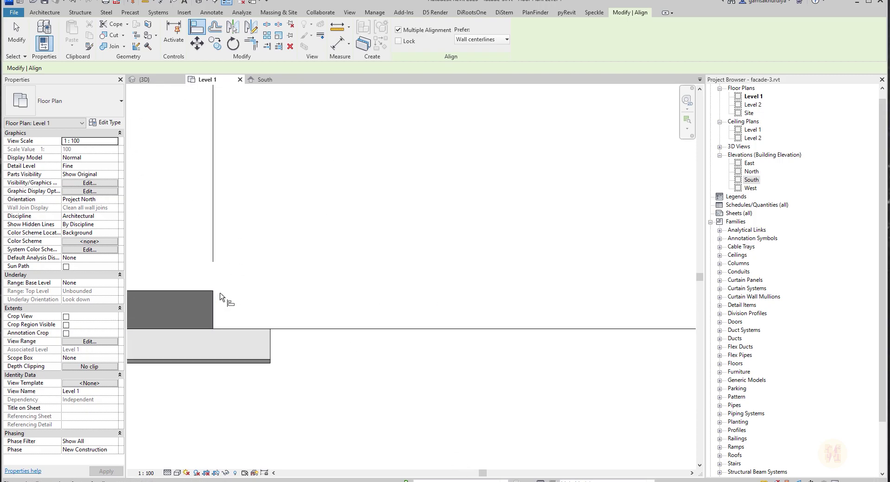
{"action": "left_click", "coordinate": [277, 355]}
{"action": "key", "text": "Escape"}
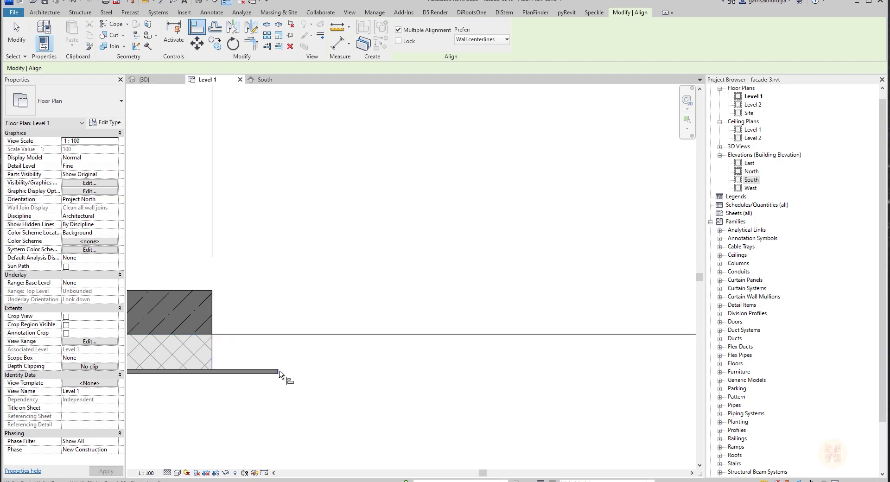
{"action": "key", "text": "Escape"}
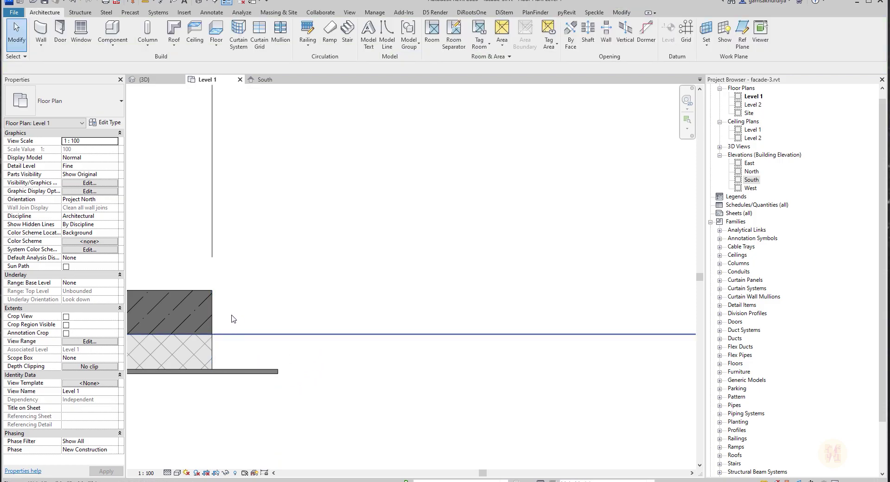
Align the free end of the clinker cladding with the same concrete wall end and delete the 1160 dimension.
{"action": "key", "text": "a"}
{"action": "key", "text": "l"}
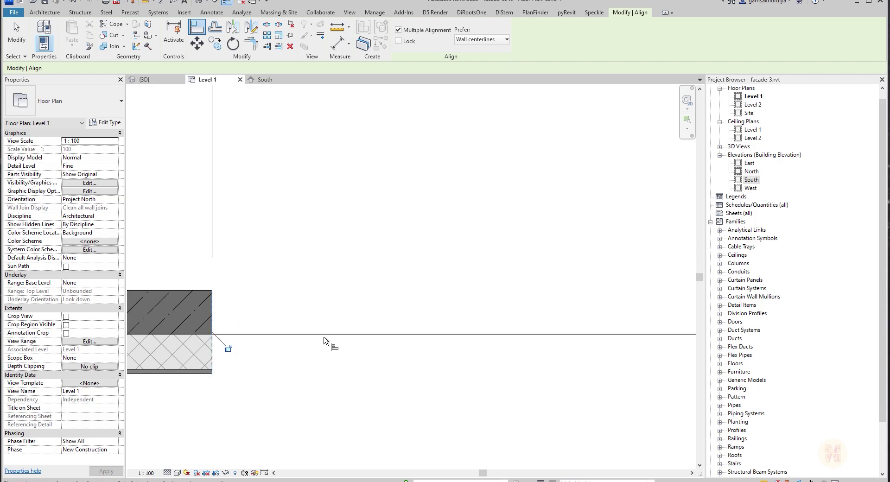
{"action": "key", "text": "Escape"}
{"action": "key", "text": "Escape"}
{"action": "scroll", "coordinate": [326, 339], "scroll_direction": "down", "scroll_amount": 4}
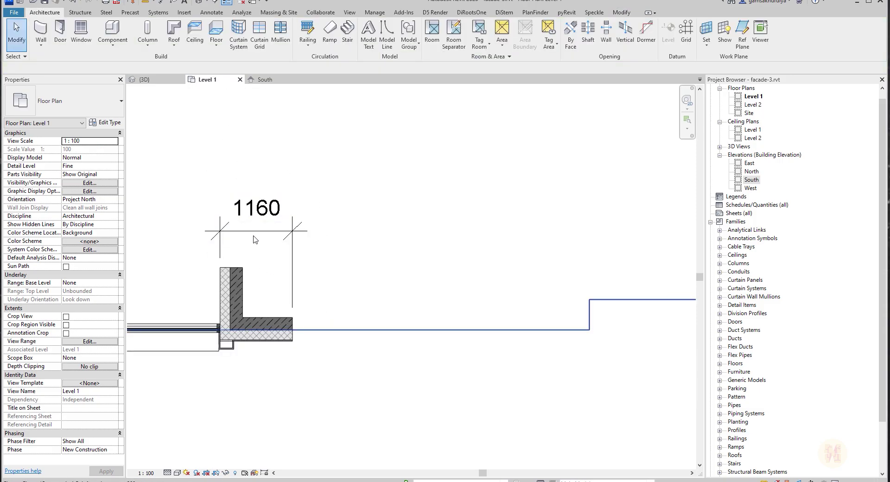
{"action": "scroll", "coordinate": [253, 239], "scroll_direction": "down", "scroll_amount": 2}
{"action": "middle_click_drag", "start_coordinate": [260, 236], "coordinate": [292, 245]}
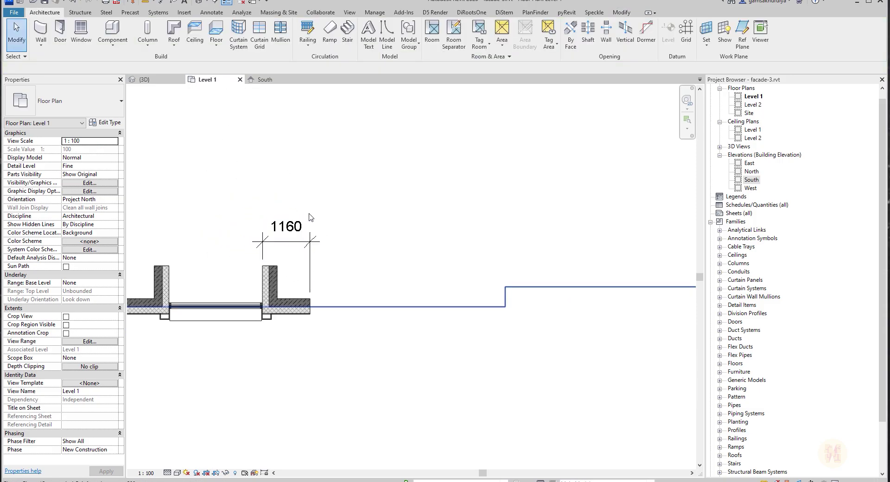
{"action": "left_click", "coordinate": [302, 237]}
{"action": "key", "text": "Delete"}
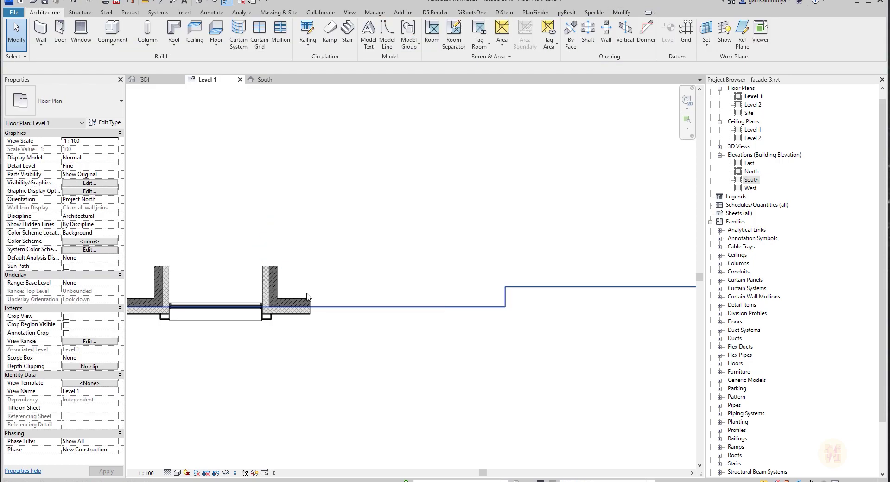
Draw a separate 1130 long wall of the same reinforced concrete type on the slab edge, to the right of the front wall.
{"action": "scroll", "coordinate": [306, 292], "scroll_direction": "up", "scroll_amount": 4}
{"action": "middle_click_drag", "start_coordinate": [461, 348], "coordinate": [414, 348]}
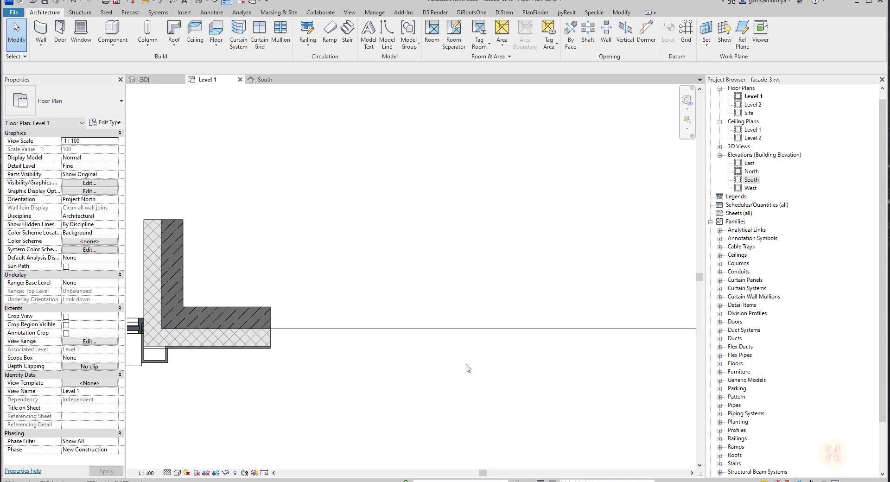
{"action": "left_click", "coordinate": [207, 311]}
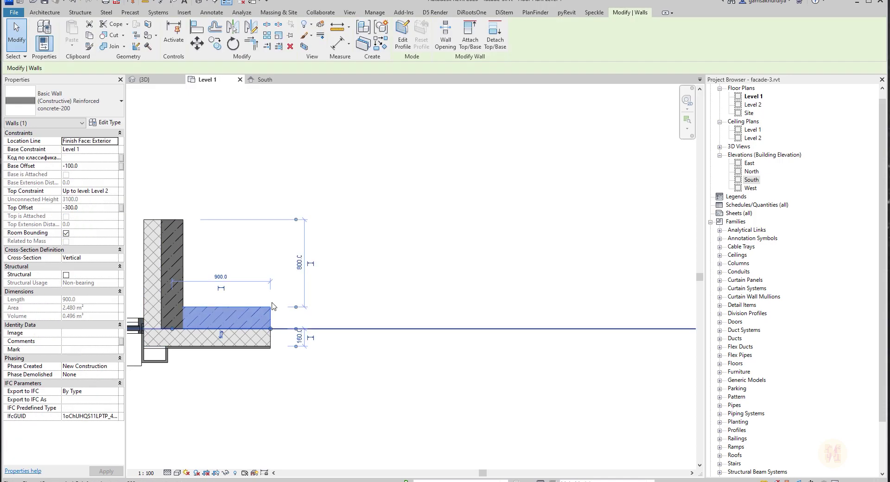
{"action": "left_click", "coordinate": [381, 45]}
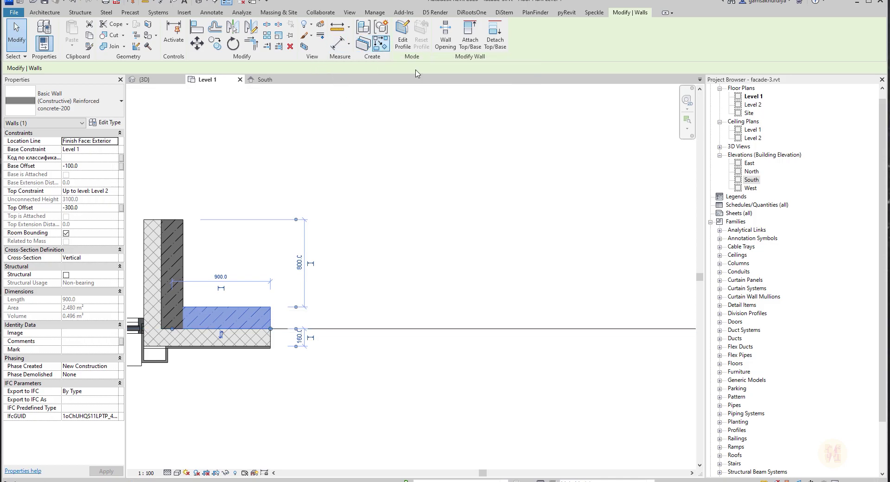
{"action": "left_click", "coordinate": [393, 328]}
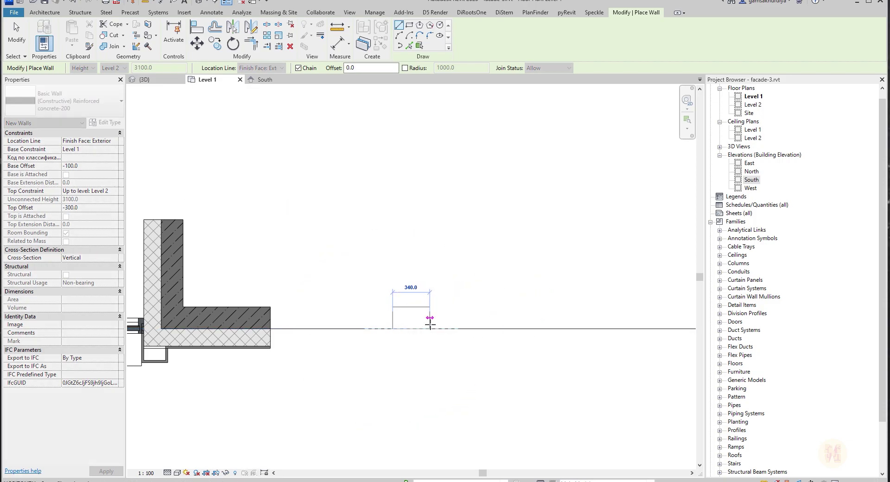
{"action": "type", "text": "1130"}
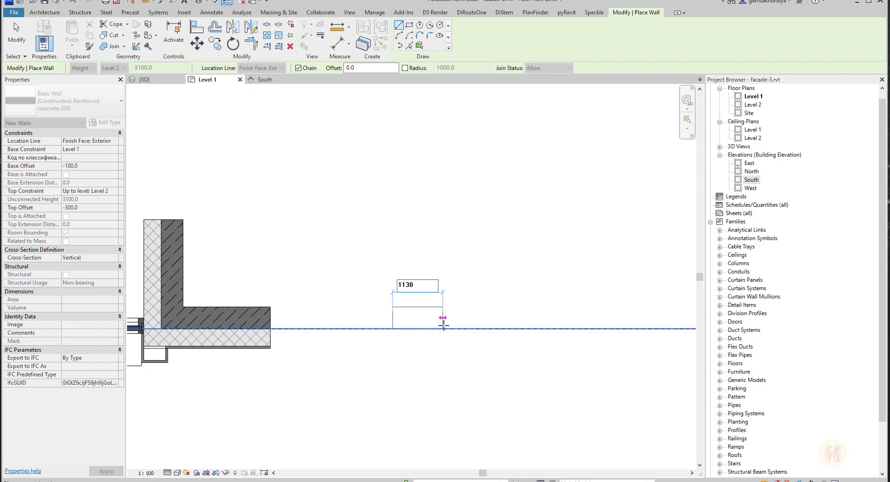
{"action": "key", "text": "Return"}
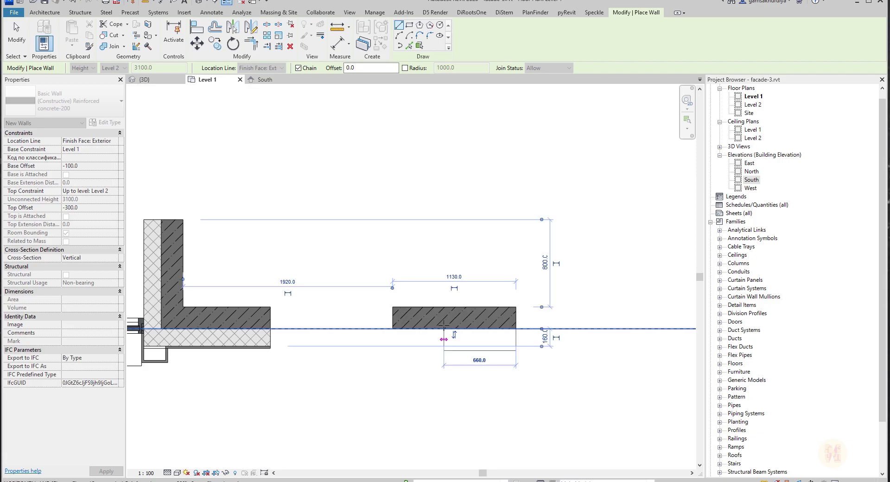
{"action": "key", "text": "Escape"}
{"action": "key", "text": "Escape"}
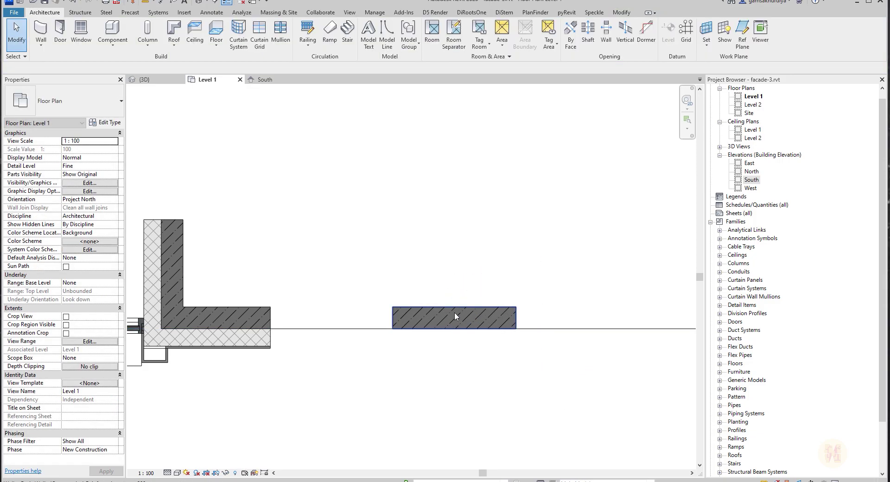
{"action": "left_click", "coordinate": [454, 316]}
{"action": "key", "text": "Escape"}
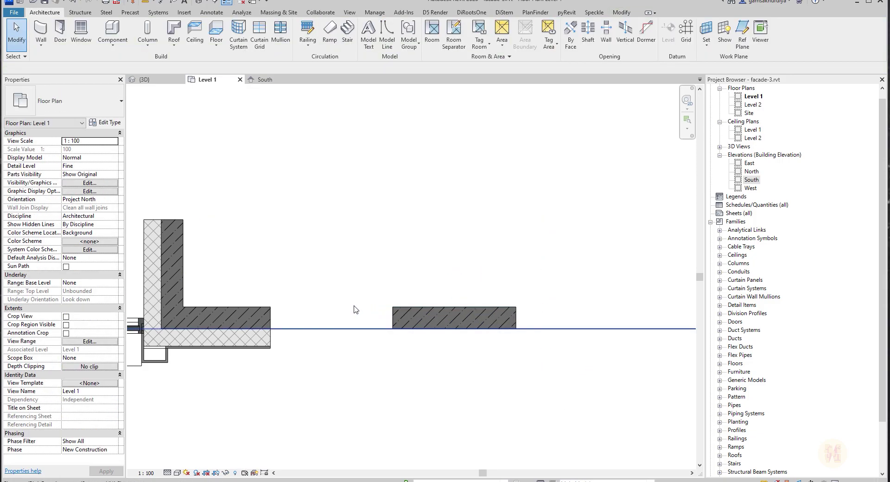
Dimension the gap between the front concrete wall's free end and the near end of the new separate wall.
{"action": "key", "text": "d"}
{"action": "key", "text": "i"}
{"action": "left_click", "coordinate": [270, 318]}
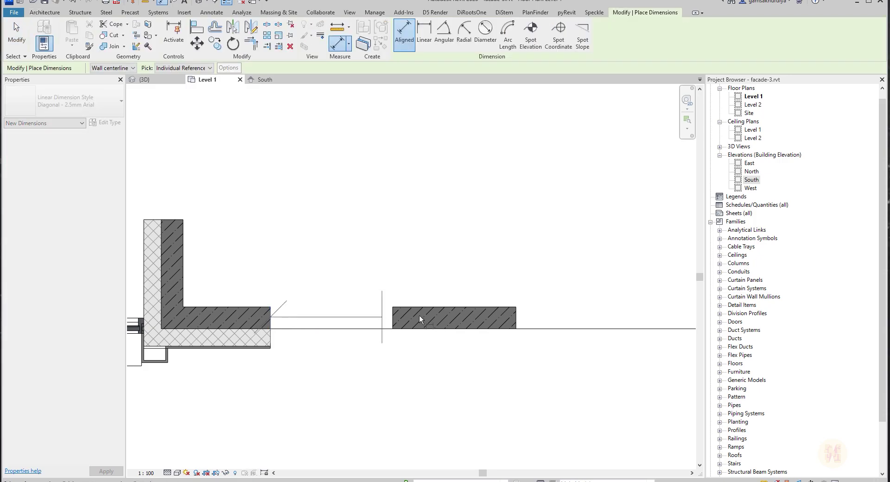
{"action": "left_click", "coordinate": [392, 319]}
{"action": "left_click", "coordinate": [384, 226]}
{"action": "key", "text": "Escape"}
{"action": "key", "text": "Escape"}
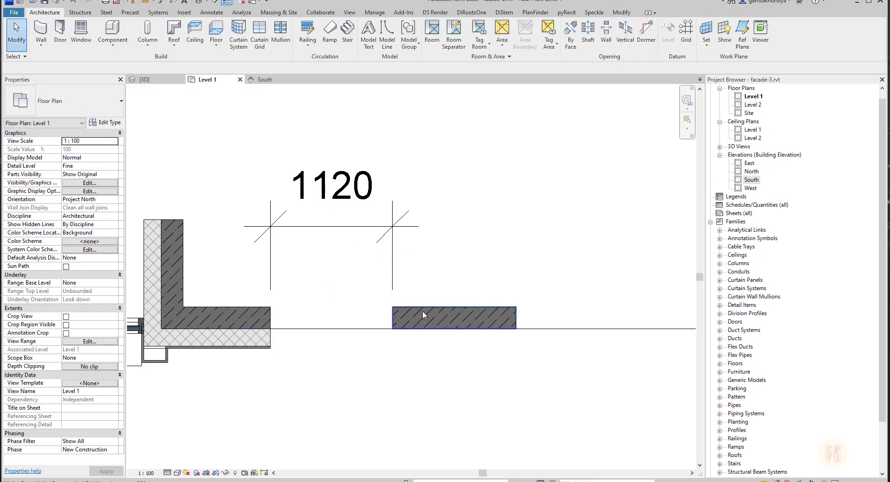
Move the separate concrete wall by setting its gap from the front wall to 1900.
{"action": "left_click", "coordinate": [423, 315]}
{"action": "left_click", "coordinate": [329, 204]}
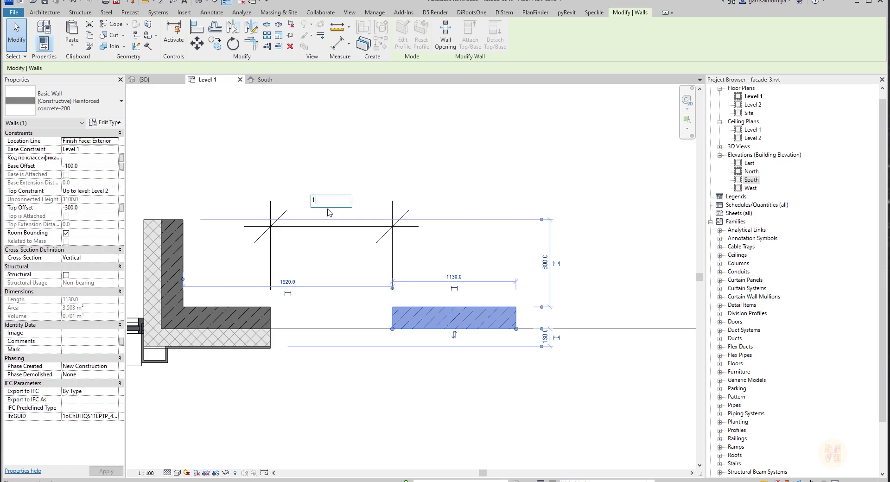
{"action": "key", "text": "Return"}
{"action": "key", "text": "Escape"}
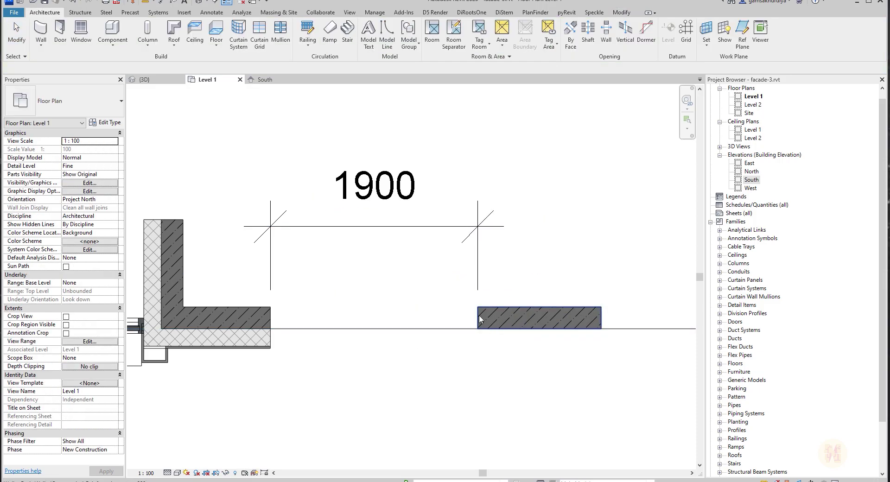
Copy the 1130 long concrete wall 1900 to the right along the slab edge.
{"action": "middle_click_drag", "start_coordinate": [497, 322], "coordinate": [251, 325]}
{"action": "scroll", "coordinate": [348, 306], "scroll_direction": "down", "scroll_amount": 2}
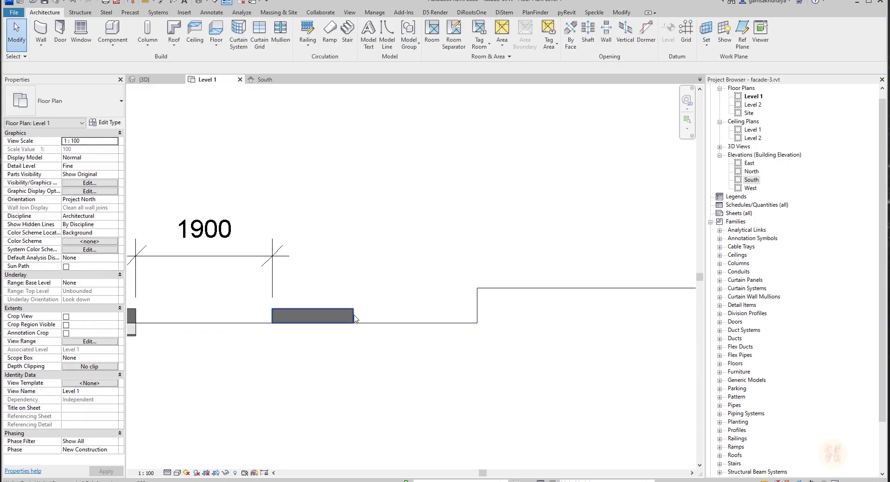
{"action": "middle_click_drag", "start_coordinate": [356, 327], "coordinate": [398, 335]}
{"action": "scroll", "coordinate": [381, 330], "scroll_direction": "down", "scroll_amount": 2}
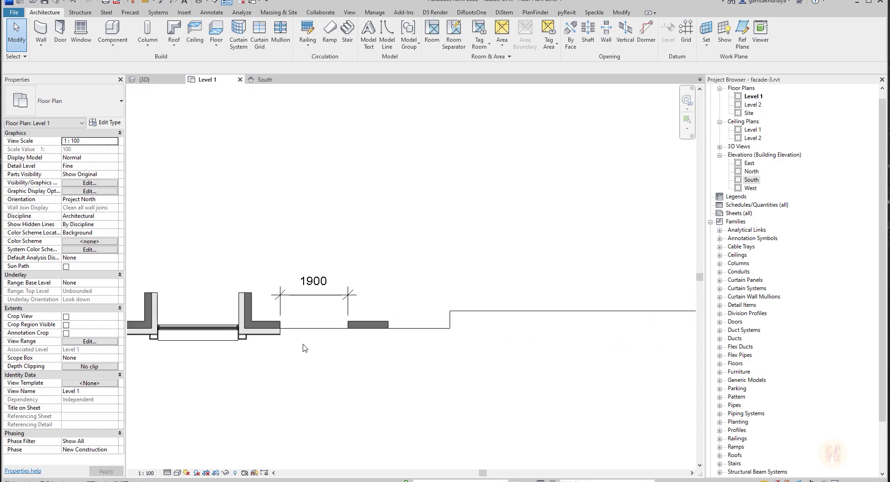
{"action": "middle_click_drag", "start_coordinate": [187, 357], "coordinate": [254, 341]}
{"action": "scroll", "coordinate": [459, 283], "scroll_direction": "up", "scroll_amount": 2}
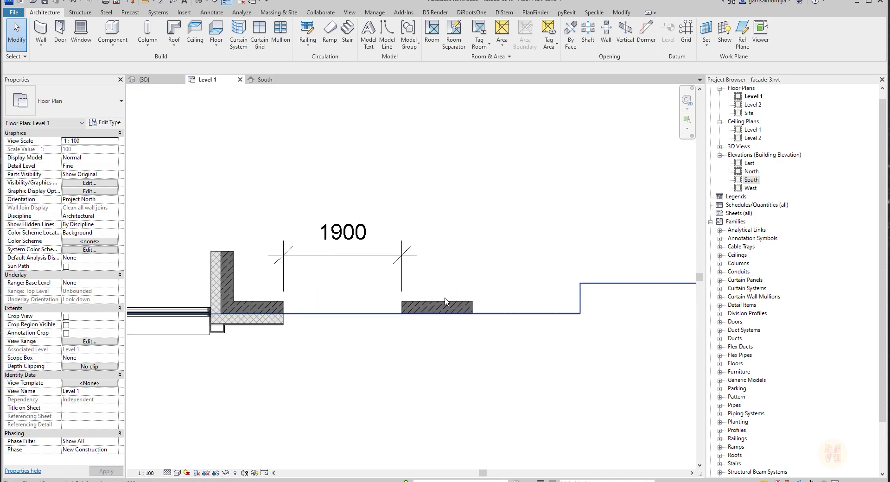
{"action": "left_click", "coordinate": [444, 302]}
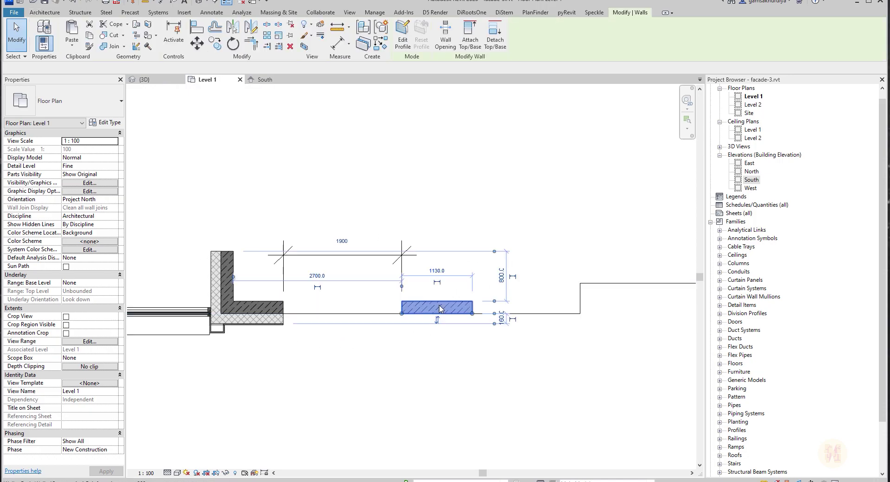
{"action": "left_click", "coordinate": [209, 45]}
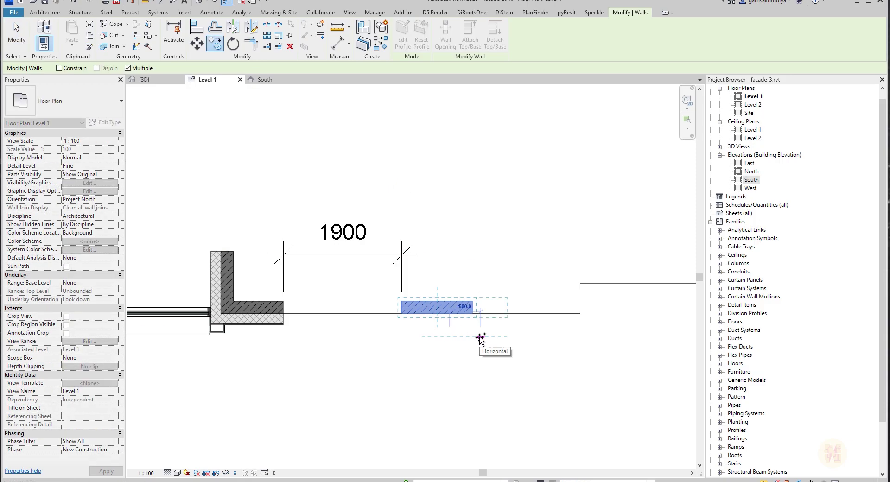
{"action": "type", "text": "1900"}
{"action": "key", "text": "Return"}
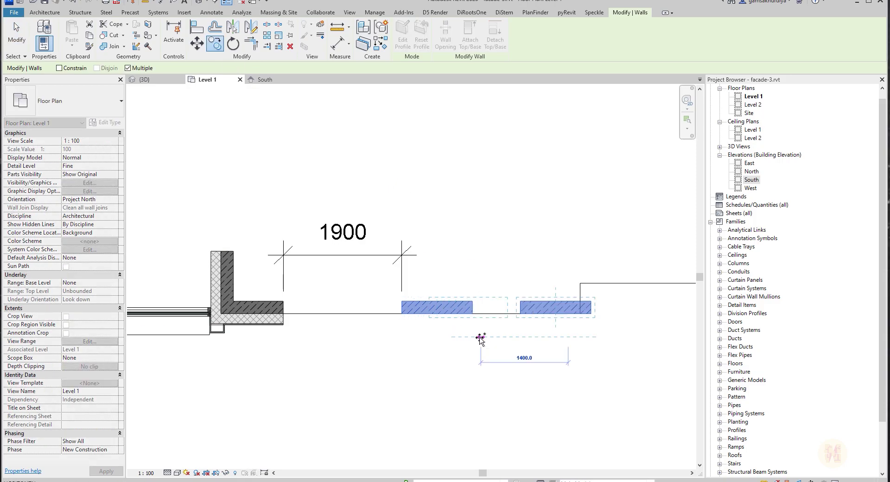
{"action": "key", "text": "Escape"}
{"action": "key", "text": "Escape"}
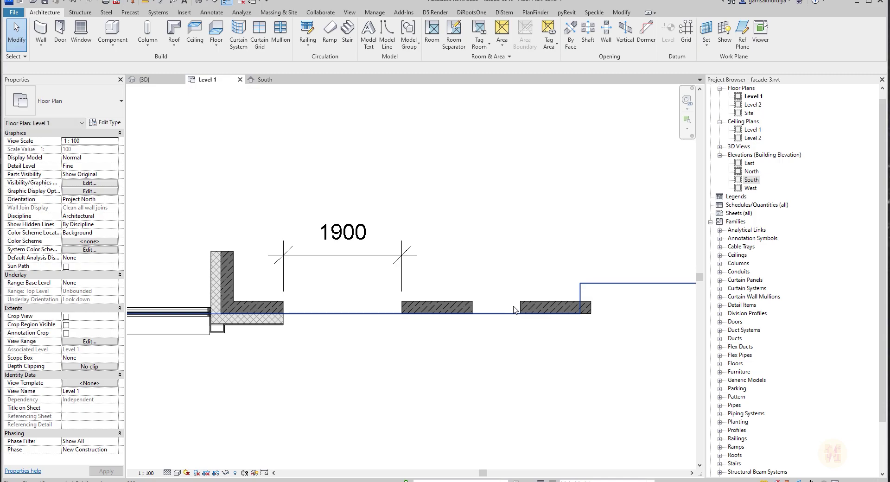
Dimension the gap between the two separate 1130 long concrete walls.
{"action": "key", "text": "d"}
{"action": "key", "text": "i"}
{"action": "left_click", "coordinate": [473, 308]}
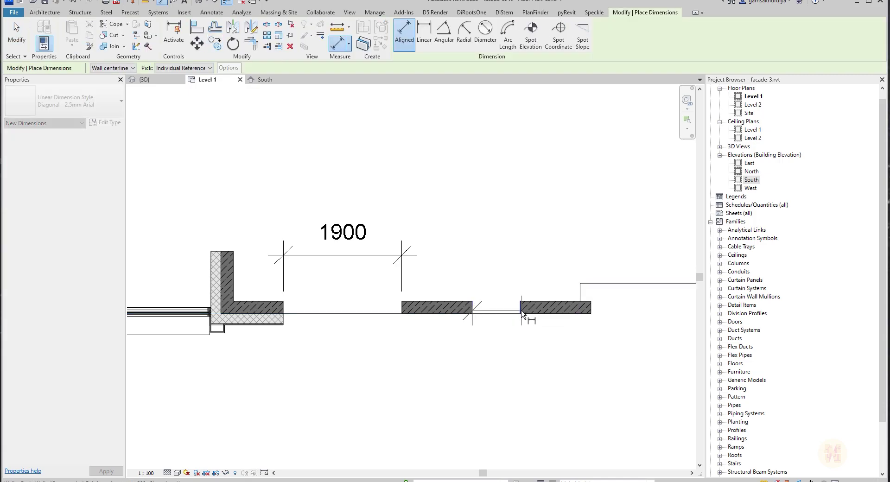
{"action": "left_click", "coordinate": [520, 307]}
{"action": "left_click", "coordinate": [521, 229]}
{"action": "key", "text": "Escape"}
{"action": "key", "text": "Escape"}
Move the copied concrete wall by setting its gap from the neighbouring separate wall to 1900.
{"action": "left_click", "coordinate": [560, 311]}
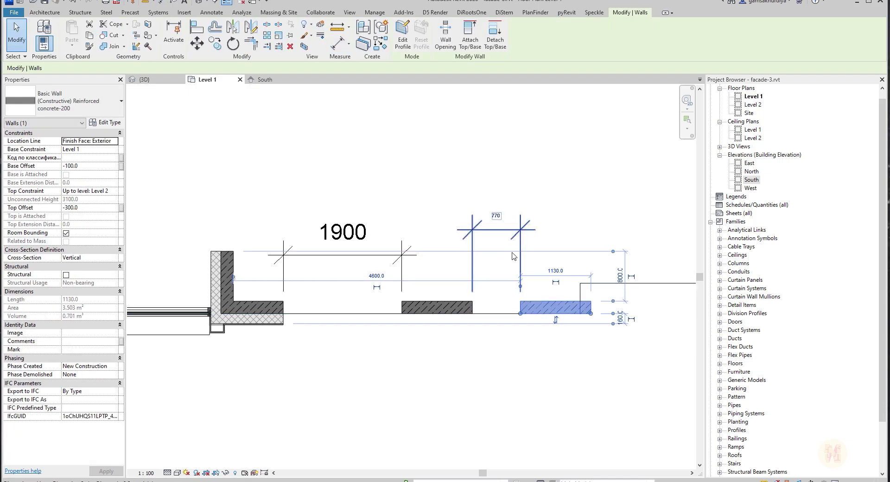
{"action": "left_click", "coordinate": [496, 208]}
{"action": "type", "text": "190"}
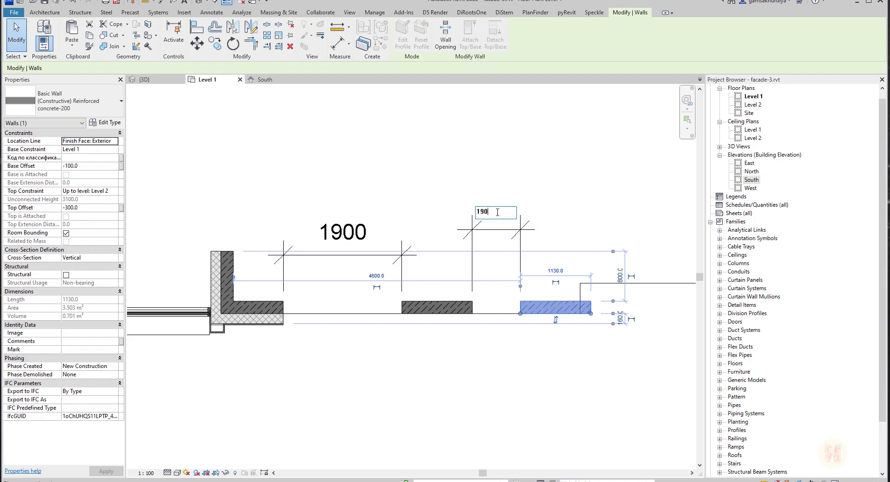
{"action": "type", "text": "0"}
{"action": "key", "text": "Return"}
{"action": "key", "text": "Escape"}
Move the grille bay with its side walls, the separate walls and dimensions left until the last wall's end meets the slab's step.
{"action": "scroll", "coordinate": [271, 327], "scroll_direction": "down", "scroll_amount": 3}
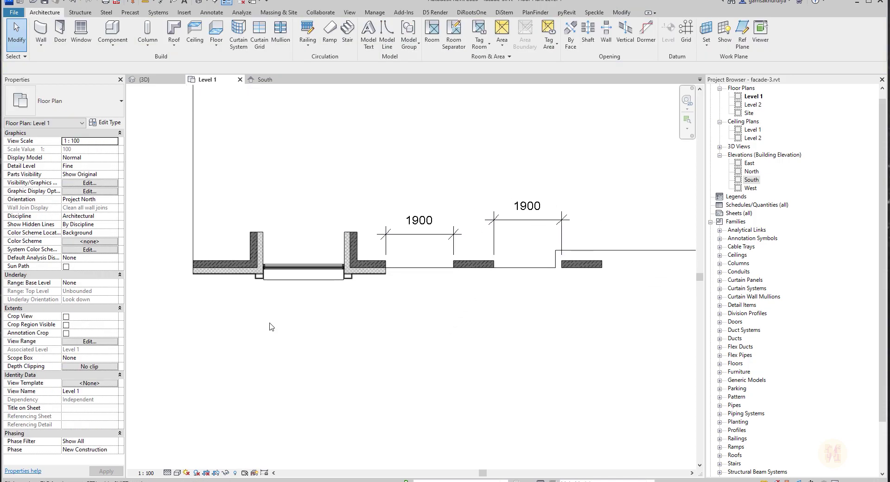
{"action": "left_click_drag", "start_coordinate": [234, 327], "coordinate": [664, 190]}
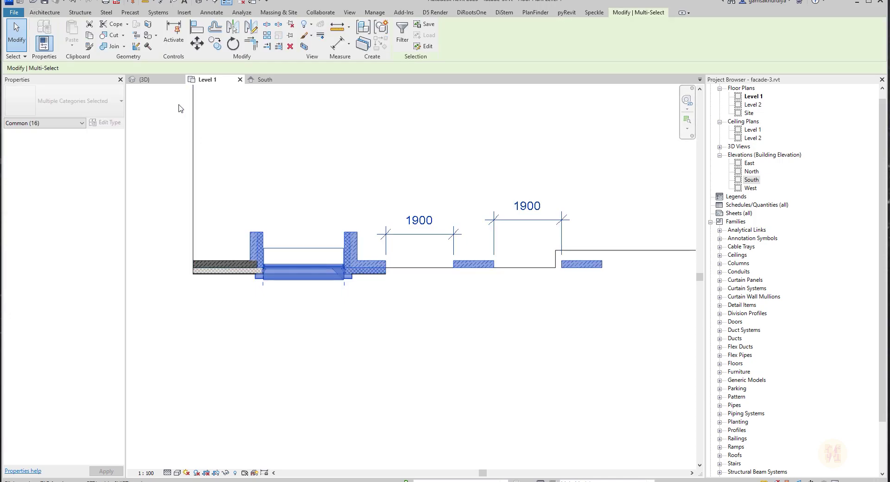
{"action": "left_click", "coordinate": [196, 43]}
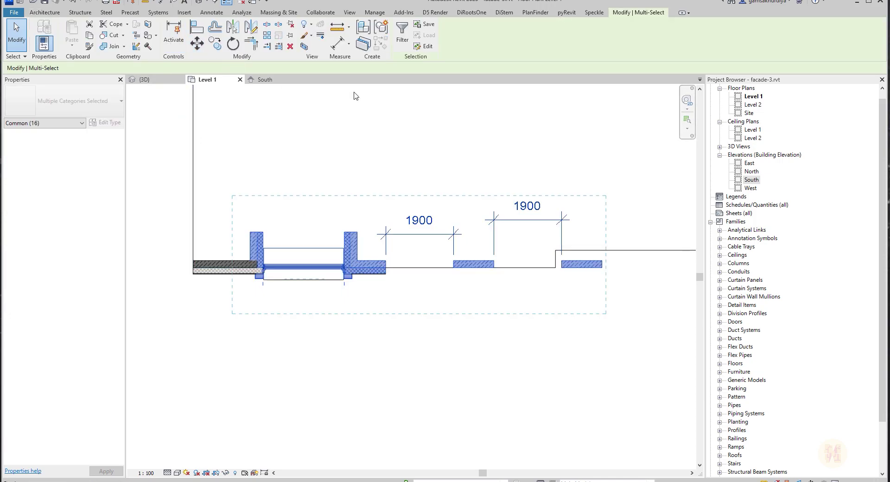
{"action": "left_click", "coordinate": [602, 268]}
{"action": "left_click", "coordinate": [573, 269]}
{"action": "key", "text": "Escape"}
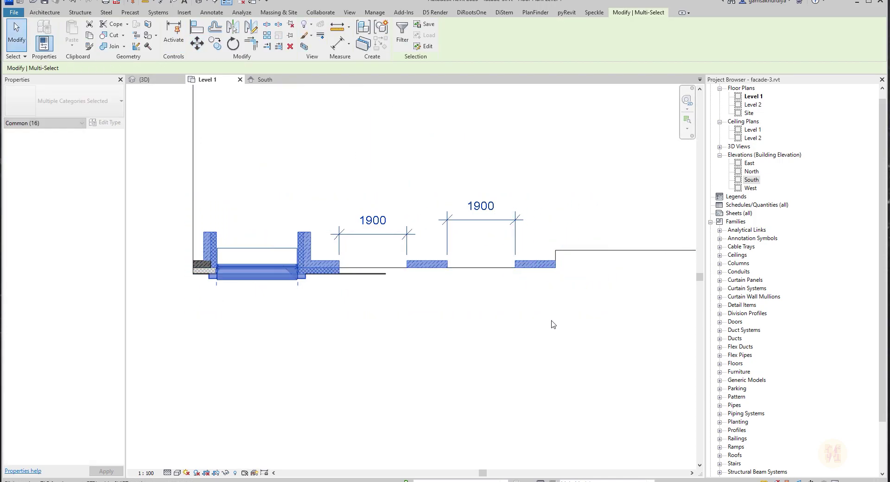
Shorten the Clinker Panel-20 wall so it ends flush with the insulated concrete wall beside the grille bay.
{"action": "scroll", "coordinate": [372, 278], "scroll_direction": "up", "scroll_amount": 3}
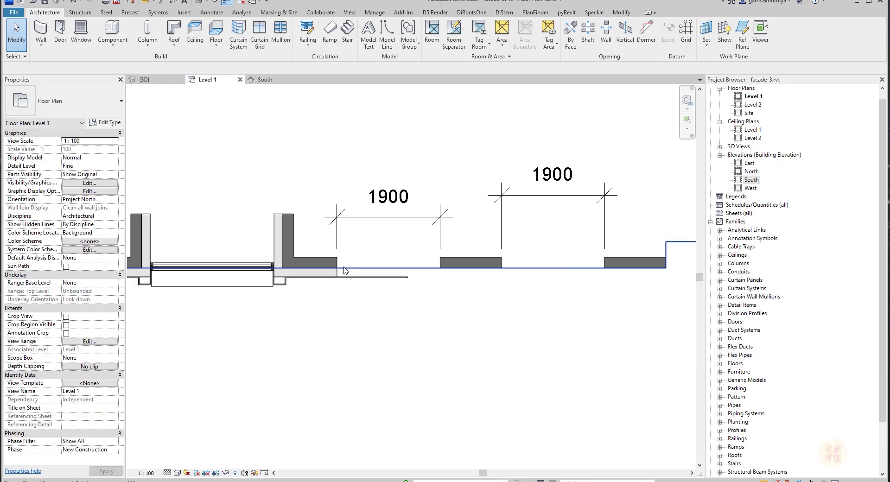
{"action": "left_click", "coordinate": [360, 281]}
{"action": "scroll", "coordinate": [360, 281], "scroll_direction": "up", "scroll_amount": 3}
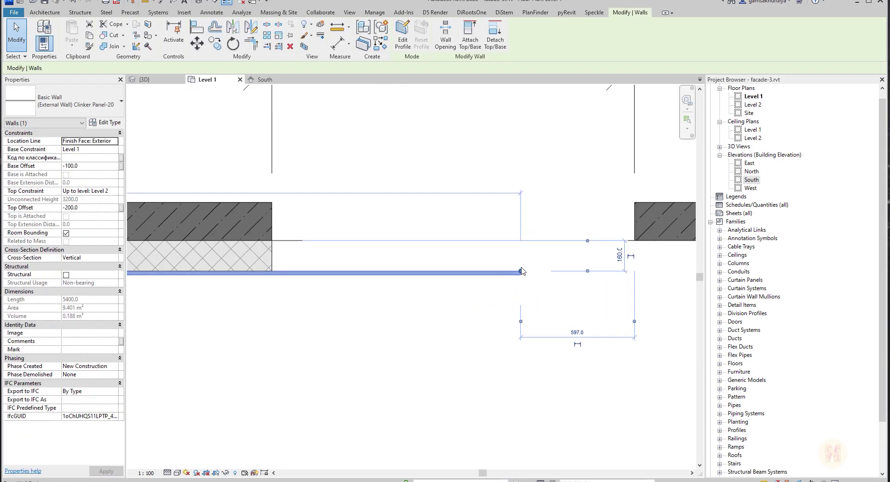
{"action": "left_click_drag", "start_coordinate": [521, 271], "coordinate": [272, 271]}
{"action": "key", "text": "Escape"}
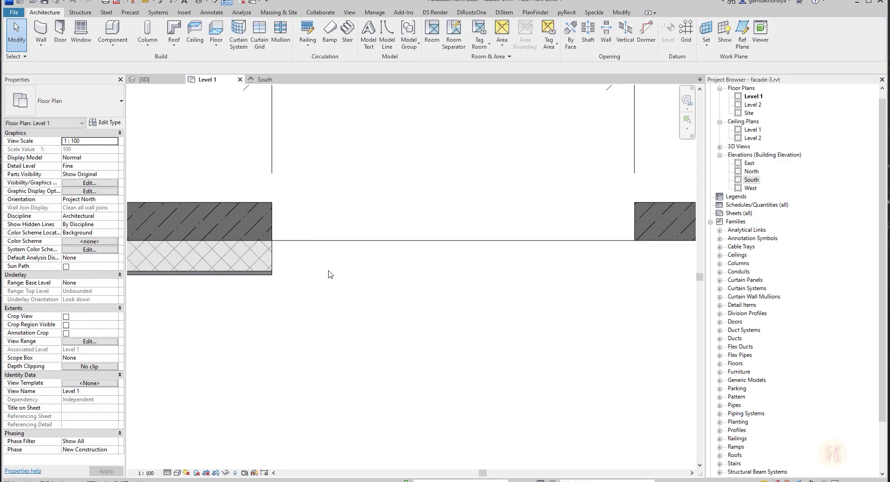
{"action": "scroll", "coordinate": [330, 274], "scroll_direction": "down", "scroll_amount": 5}
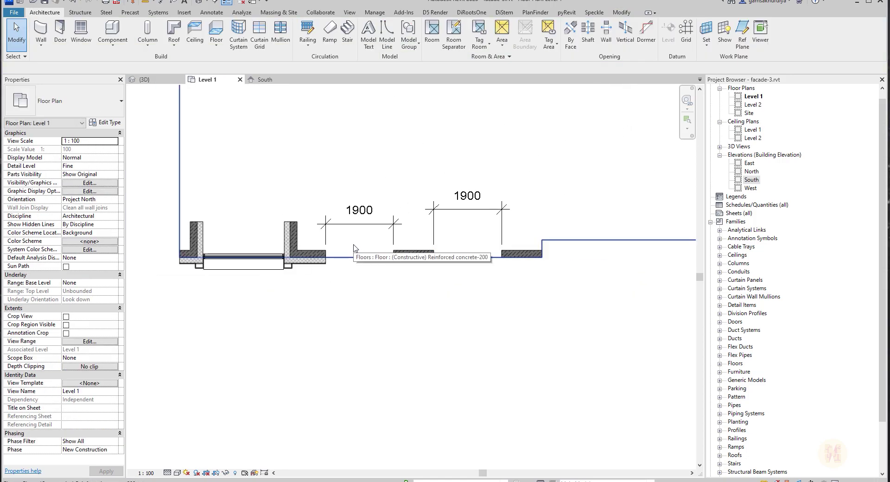
Examine the grille bay and the separate concrete walls from the front in 3D, then return to the Level 1 plan.
{"action": "scroll", "coordinate": [353, 247], "scroll_direction": "up", "scroll_amount": 2}
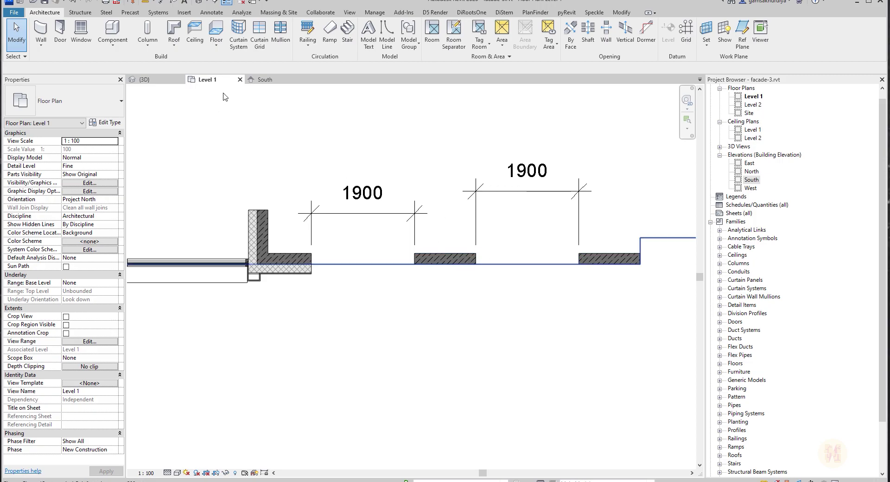
{"action": "left_click", "coordinate": [265, 80]}
{"action": "left_click", "coordinate": [147, 80]}
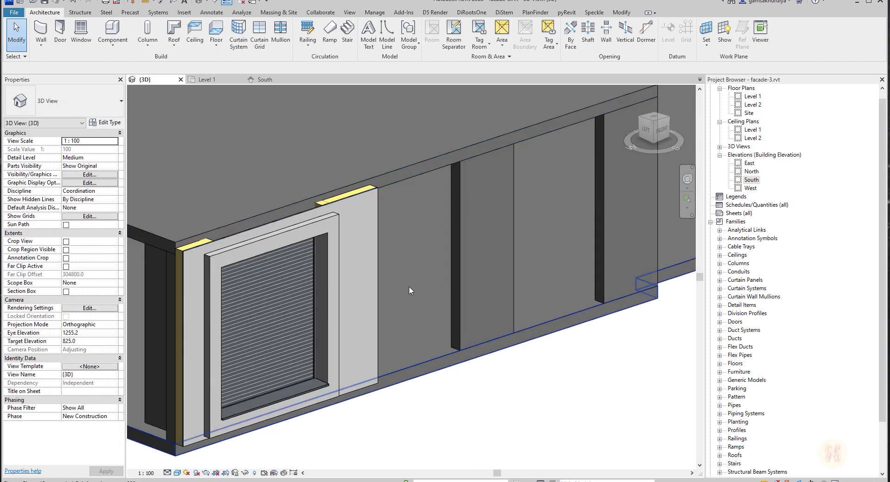
{"action": "scroll", "coordinate": [409, 287], "scroll_direction": "down", "scroll_amount": 3}
{"action": "middle_click_drag", "start_coordinate": [570, 280], "coordinate": [464, 289], "text": "shift"}
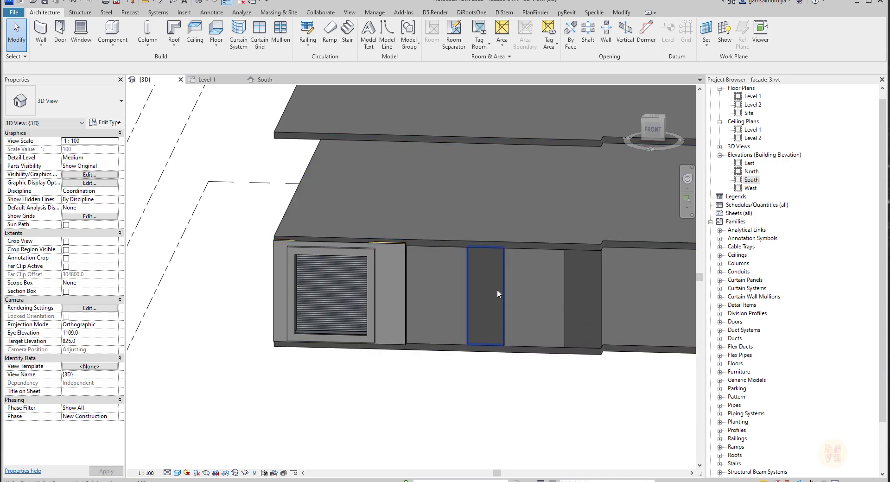
{"action": "left_click", "coordinate": [206, 80]}
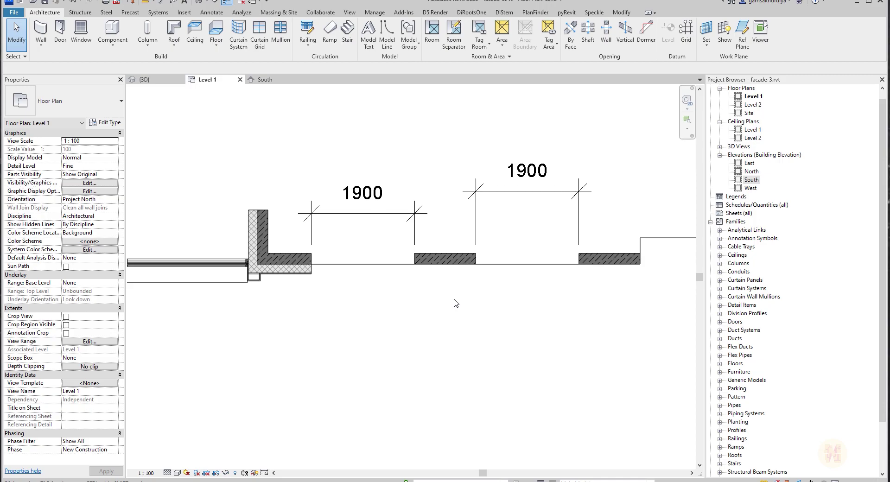
Draw an Insulation-160 wall along the outer face of the first separate 1130 long concrete wall.
{"action": "scroll", "coordinate": [333, 258], "scroll_direction": "up", "scroll_amount": 3}
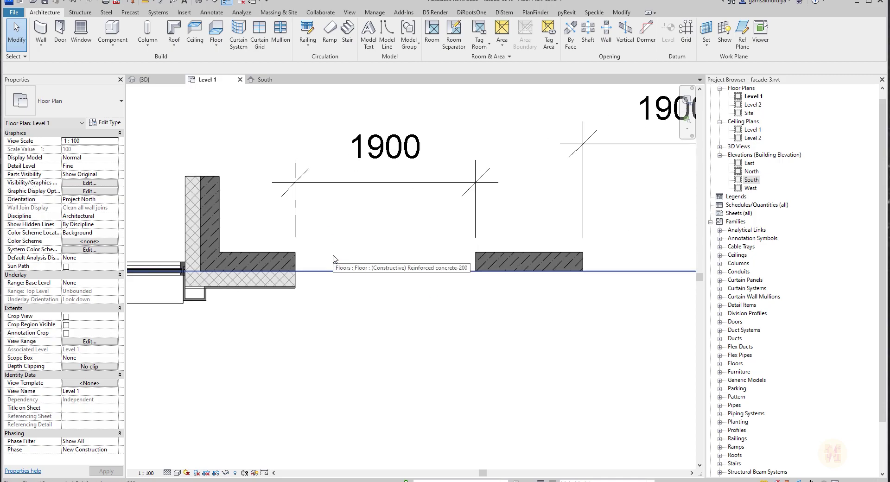
{"action": "middle_click_drag", "start_coordinate": [410, 287], "coordinate": [379, 285]}
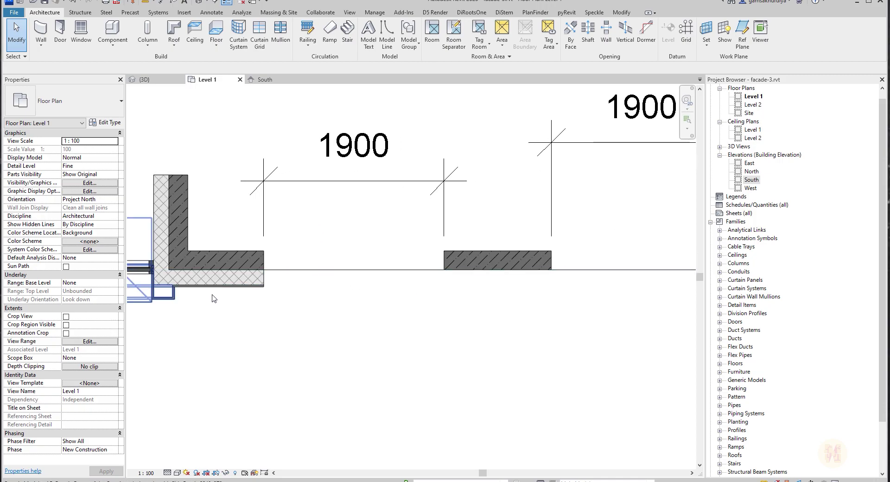
{"action": "left_click", "coordinate": [223, 284]}
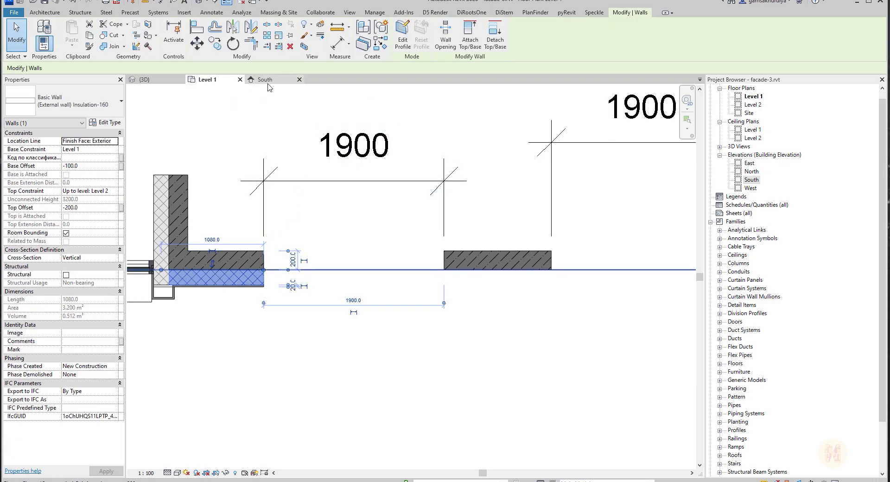
{"action": "left_click", "coordinate": [383, 45]}
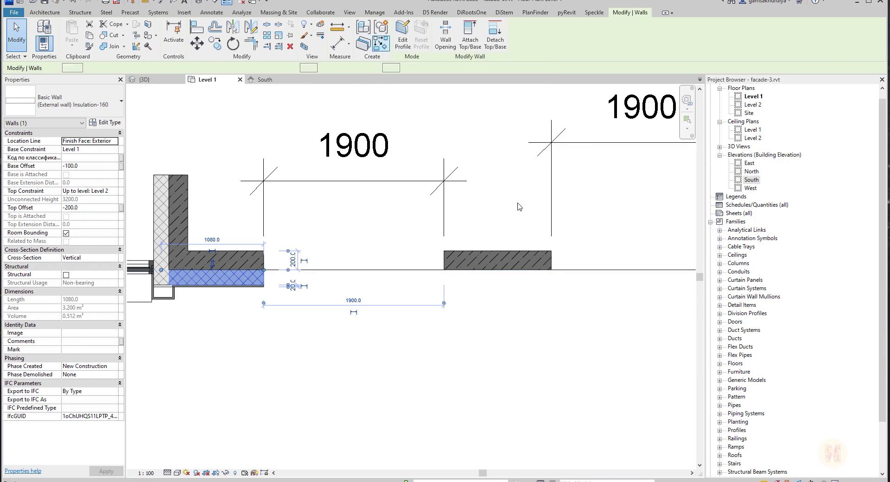
{"action": "left_click", "coordinate": [444, 269]}
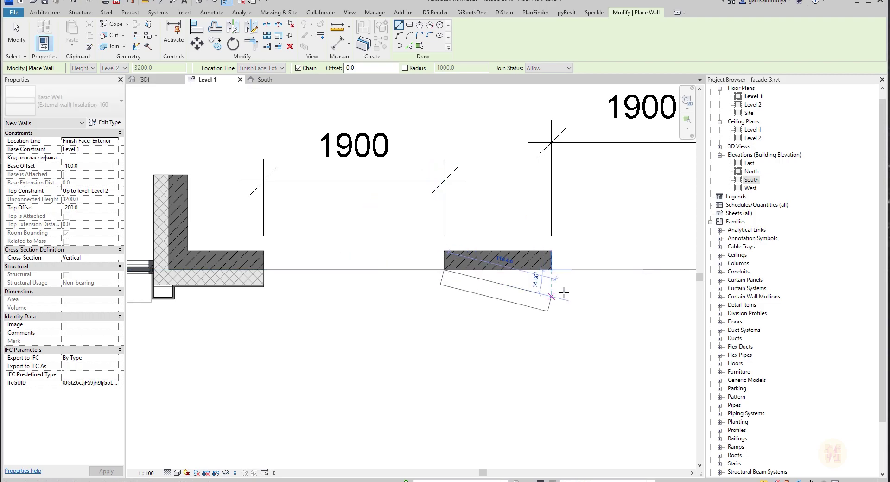
{"action": "left_click", "coordinate": [551, 270]}
{"action": "middle_click_drag", "start_coordinate": [568, 278], "coordinate": [299, 285]}
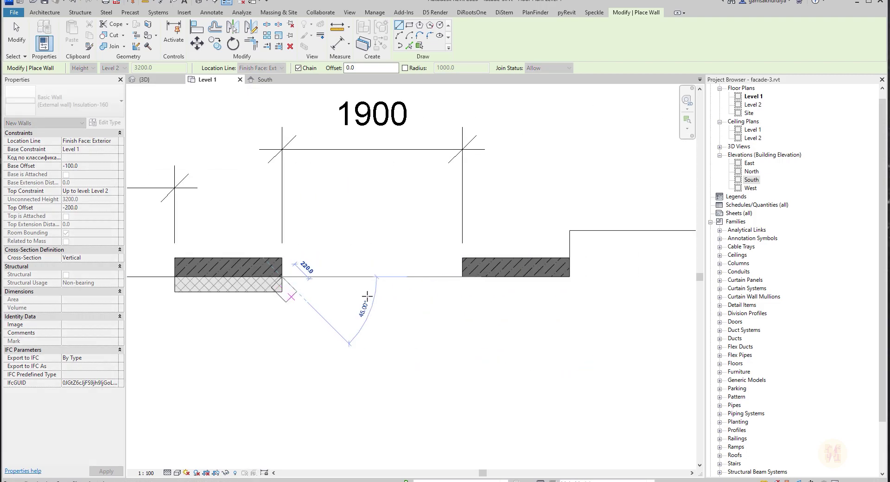
{"action": "key", "text": "Escape"}
Draw another Insulation-160 wall along the outer face of the concrete wall at the slab's step.
{"action": "left_click", "coordinate": [463, 278]}
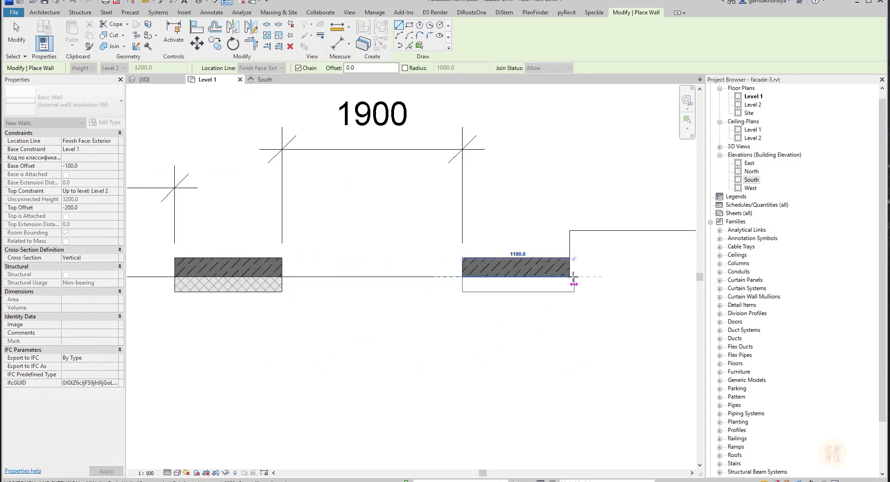
{"action": "left_click", "coordinate": [569, 277]}
{"action": "middle_click_drag", "start_coordinate": [542, 272], "coordinate": [412, 285]}
{"action": "key", "text": "Escape"}
{"action": "key", "text": "Escape"}
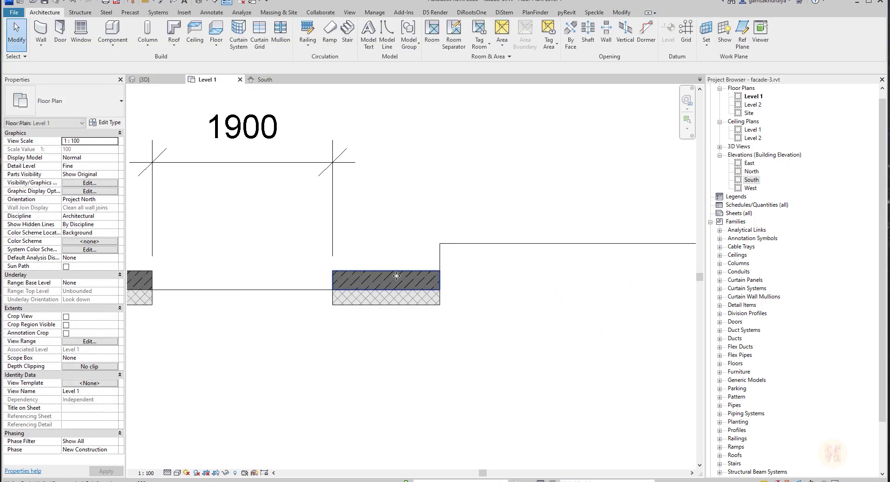
Draw Reinforced concrete-200 walls up the slab's step and about 760 mm onward along the recessed slab edge.
{"action": "left_click", "coordinate": [412, 283]}
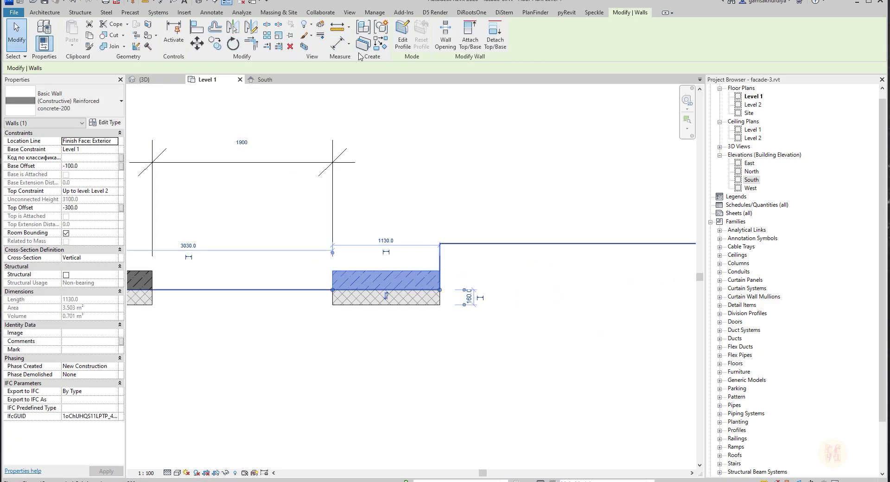
{"action": "left_click", "coordinate": [380, 43]}
{"action": "left_click", "coordinate": [440, 290]}
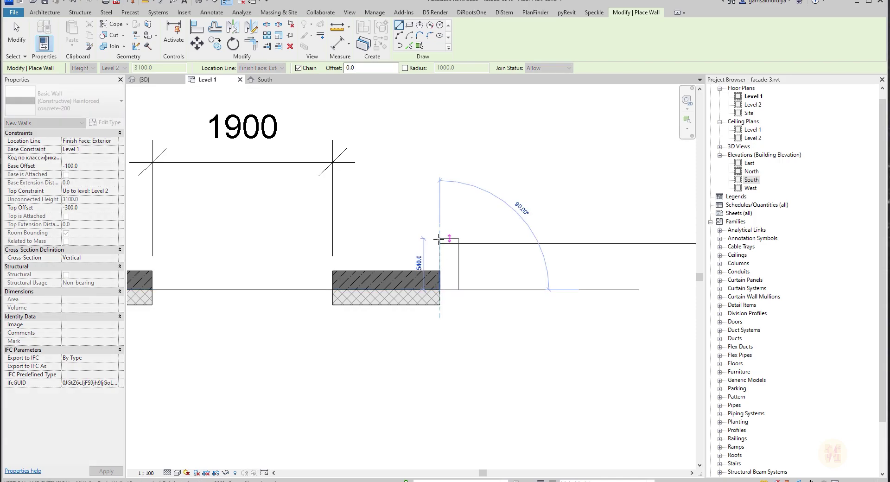
{"action": "left_click", "coordinate": [439, 244]}
{"action": "left_click", "coordinate": [512, 243]}
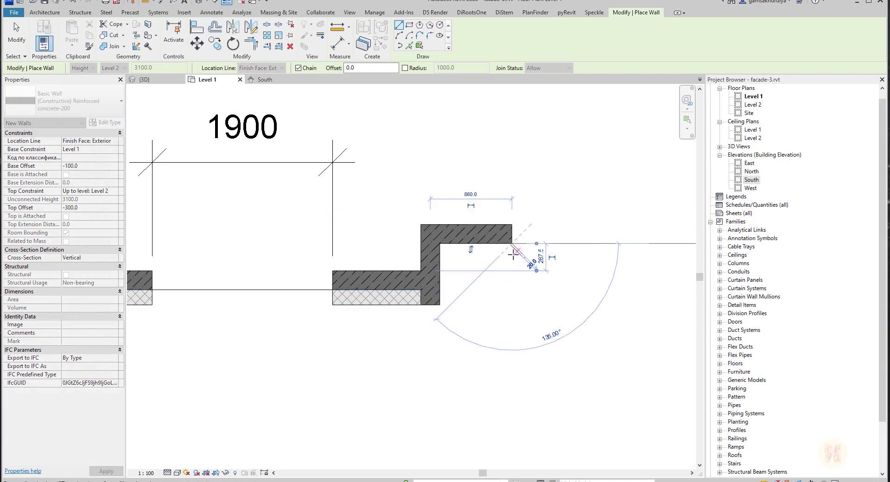
{"action": "key", "text": "Escape"}
{"action": "key", "text": "Escape"}
{"action": "scroll", "coordinate": [452, 284], "scroll_direction": "up", "scroll_amount": 2}
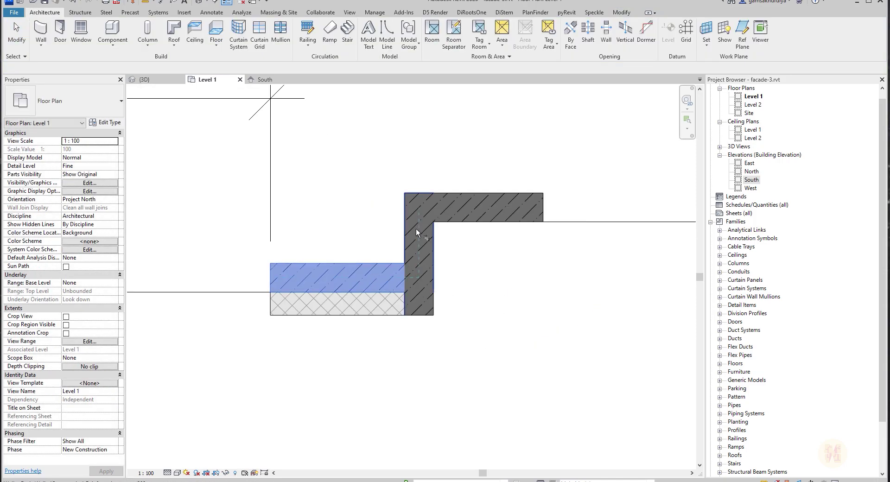
Draw Insulation-160 walls from the slab's outer corner up the step and over to the end of the recessed concrete wall.
{"action": "left_click", "coordinate": [416, 312]}
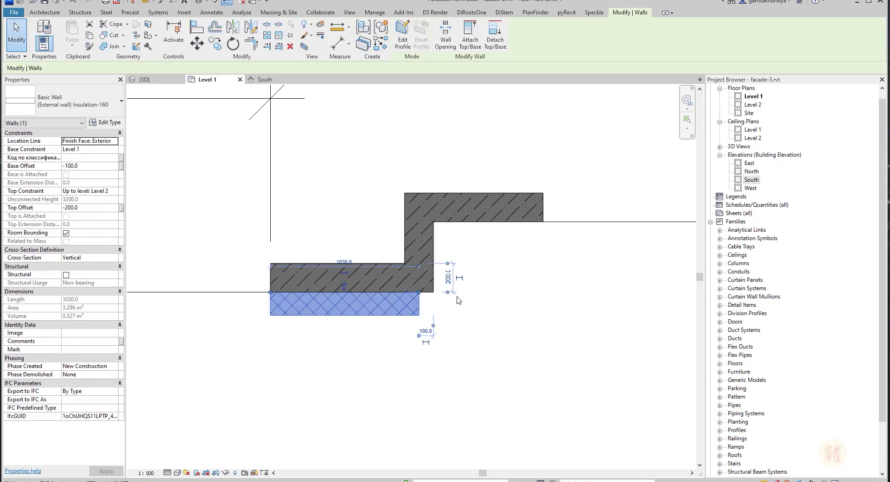
{"action": "left_click", "coordinate": [363, 44]}
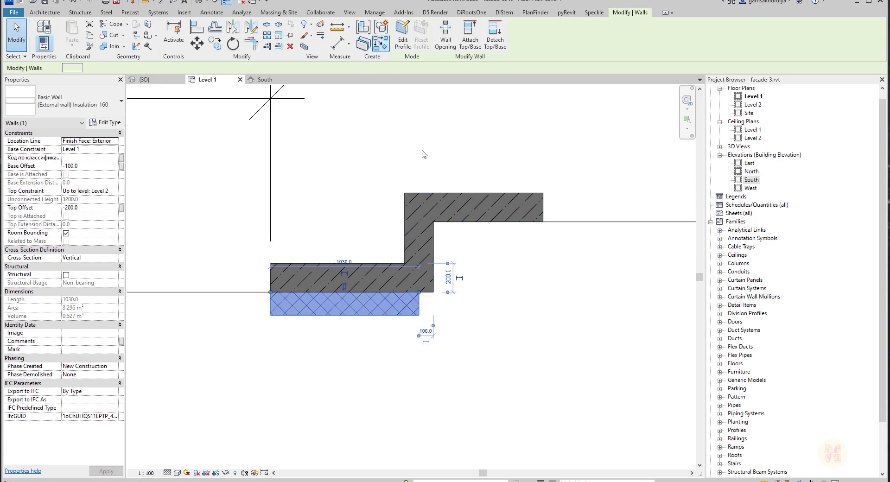
{"action": "left_click", "coordinate": [434, 292]}
{"action": "left_click", "coordinate": [433, 207]}
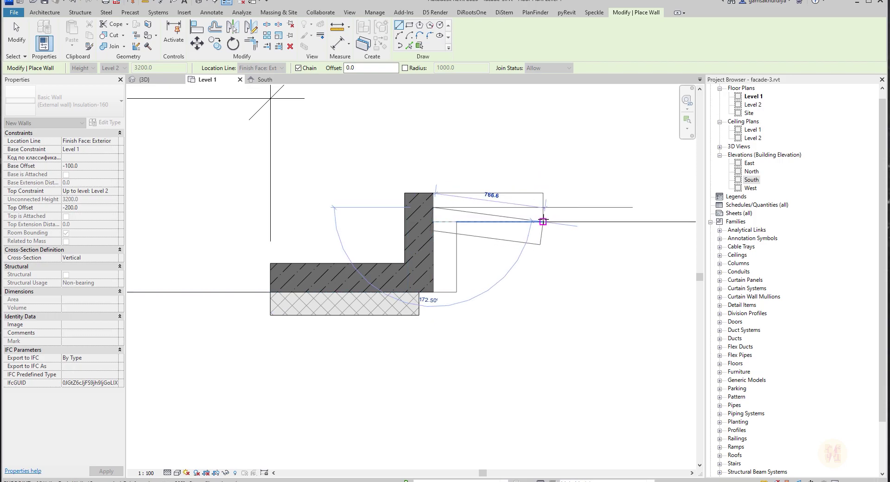
{"action": "left_click", "coordinate": [543, 222]}
{"action": "key", "text": "Escape"}
{"action": "key", "text": "Escape"}
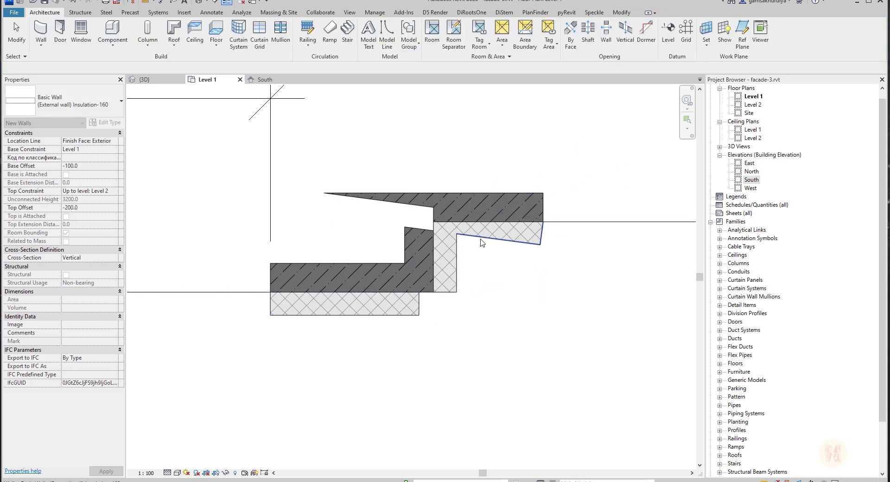
Straighten the sloping insulation against the recessed concrete wall, and extend the step's concrete wall to the recessed wall's inner face.
{"action": "left_click_drag", "start_coordinate": [445, 211], "coordinate": [439, 230]}
{"action": "left_click", "coordinate": [518, 272]}
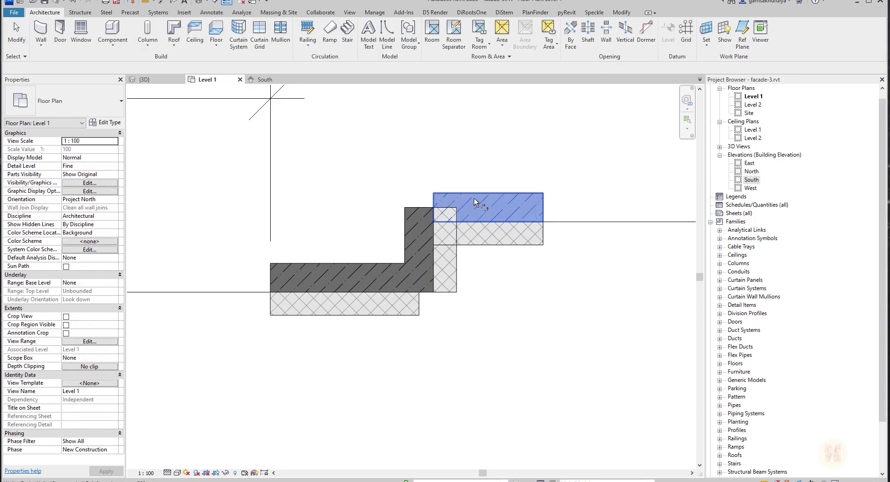
{"action": "left_click", "coordinate": [411, 220]}
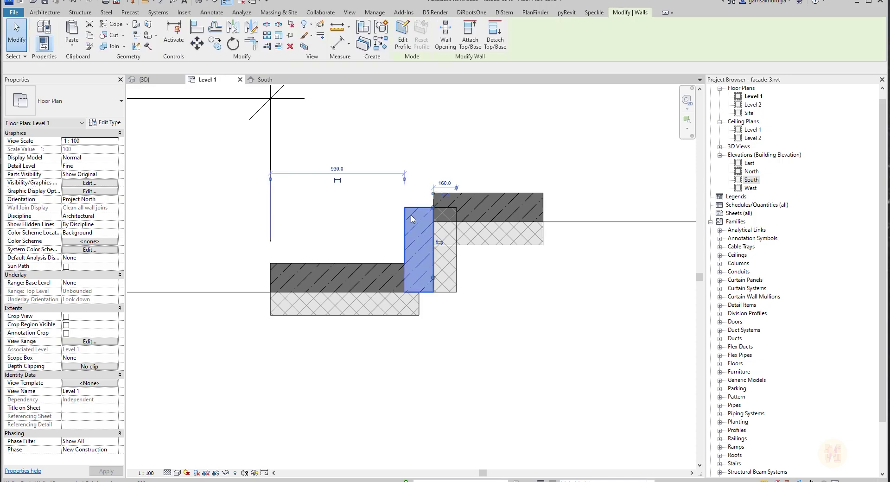
{"action": "left_click_drag", "start_coordinate": [432, 209], "coordinate": [434, 193]}
Trim the step's insulation and the recessed wall's insulation to a clean inner corner.
{"action": "left_click", "coordinate": [513, 268]}
{"action": "left_click", "coordinate": [456, 256]}
{"action": "left_click", "coordinate": [508, 256]}
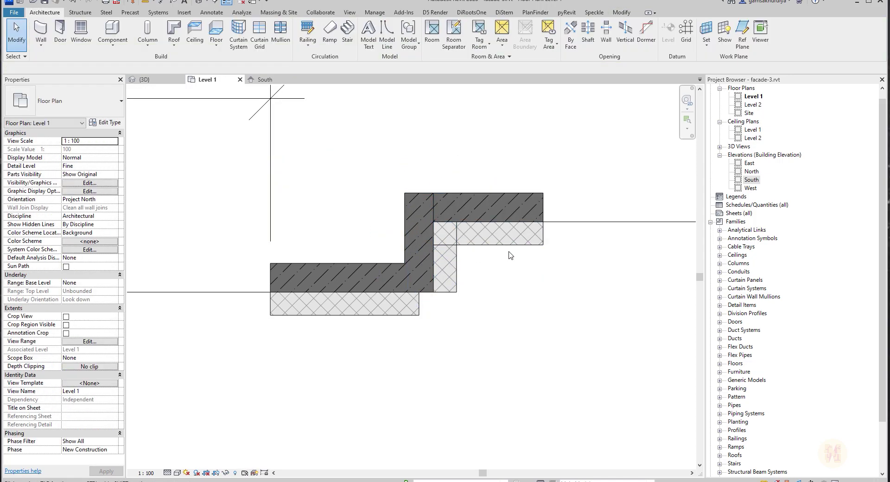
{"action": "left_click", "coordinate": [509, 250]}
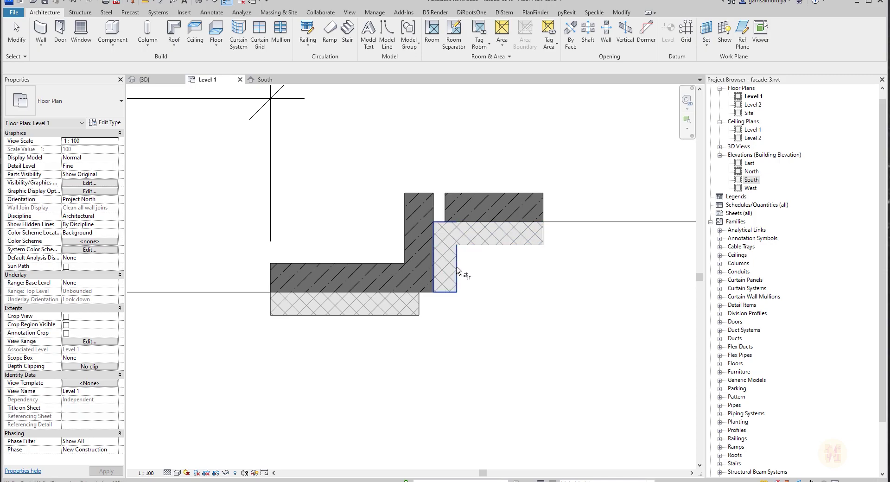
Extend the recessed concrete wall back to the step's concrete wall, and join the step's and front insulation walls into an outer corner.
{"action": "left_click", "coordinate": [451, 205]}
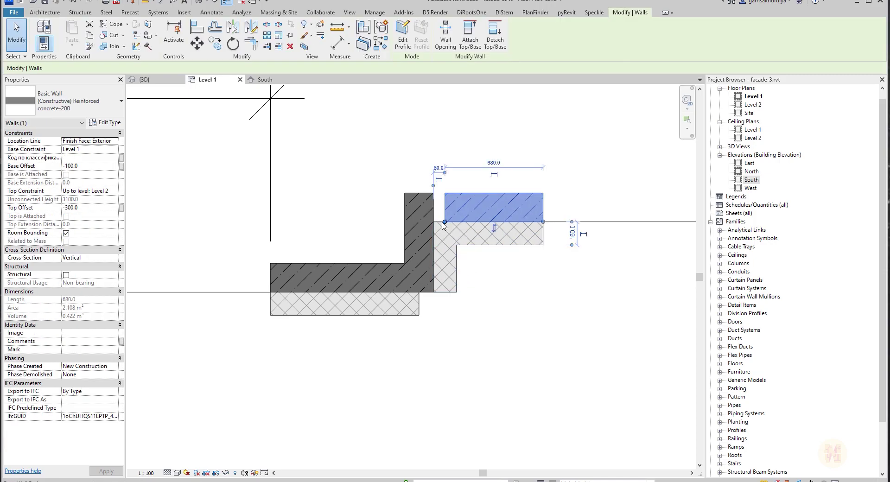
{"action": "left_click_drag", "start_coordinate": [444, 222], "coordinate": [433, 222]}
{"action": "left_click", "coordinate": [537, 299]}
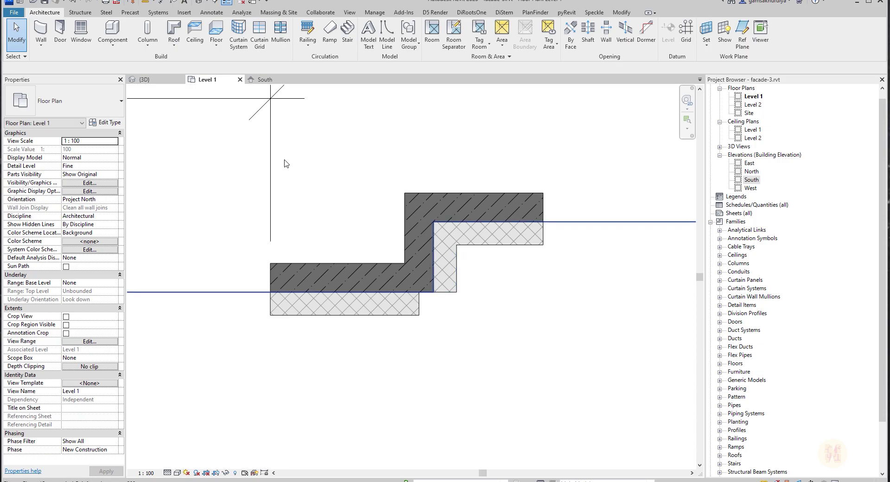
{"action": "left_click", "coordinate": [449, 283]}
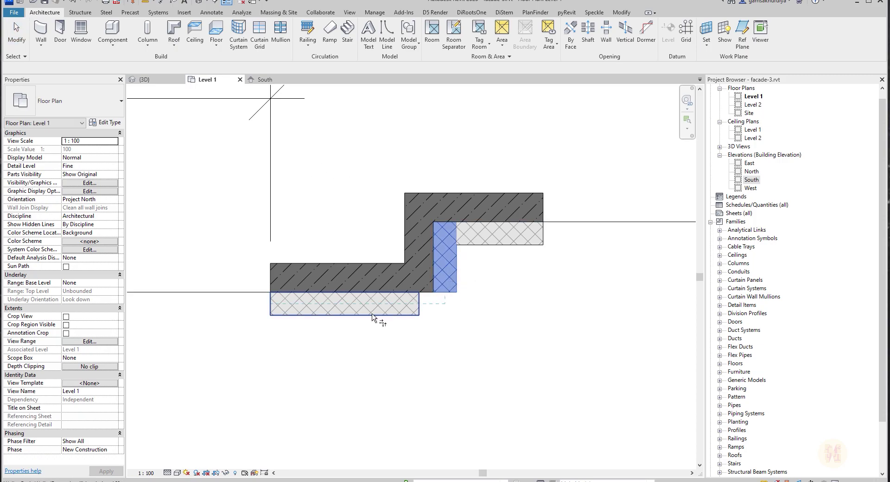
{"action": "left_click", "coordinate": [492, 278]}
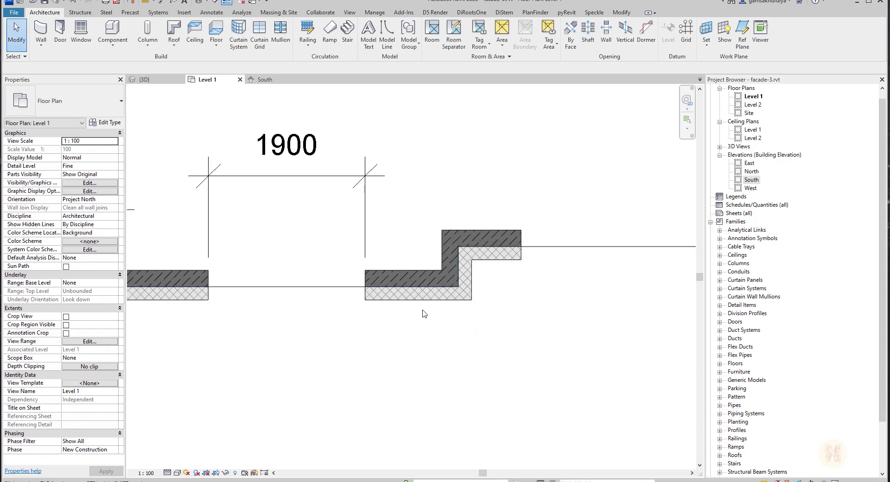
Try to close the first 1900 mm front opening with an Insulation-160 wall that is allowed to join its neighbours.
{"action": "middle_click_drag", "start_coordinate": [439, 311], "coordinate": [522, 293]}
{"action": "middle_click_drag", "start_coordinate": [304, 322], "coordinate": [352, 320]}
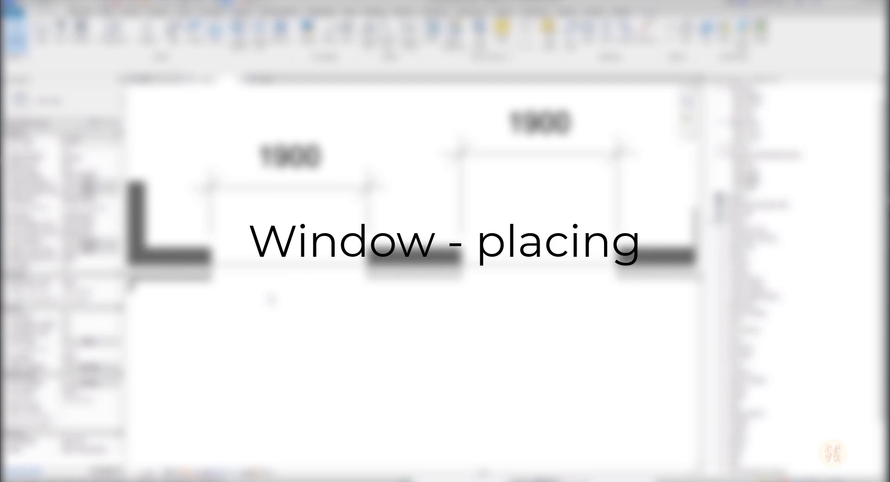
{"action": "middle_click_drag", "start_coordinate": [313, 285], "coordinate": [353, 290]}
{"action": "scroll", "coordinate": [353, 289], "scroll_direction": "up", "scroll_amount": 2}
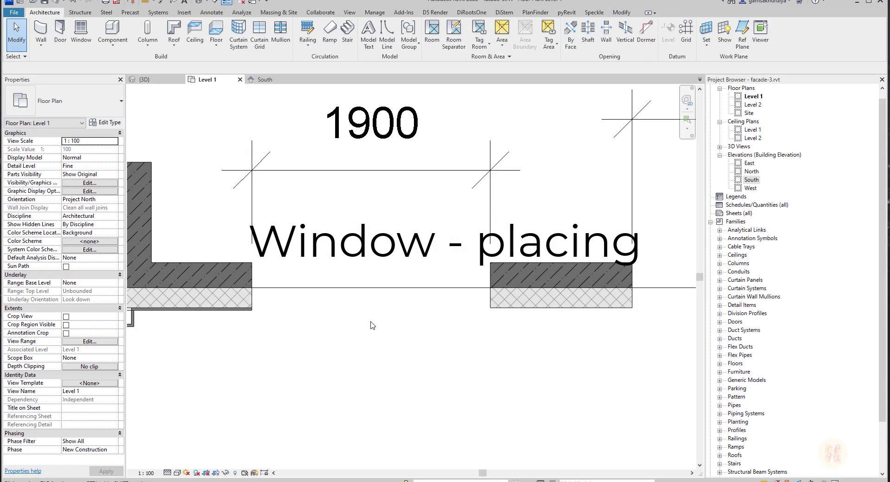
{"action": "left_click", "coordinate": [560, 297]}
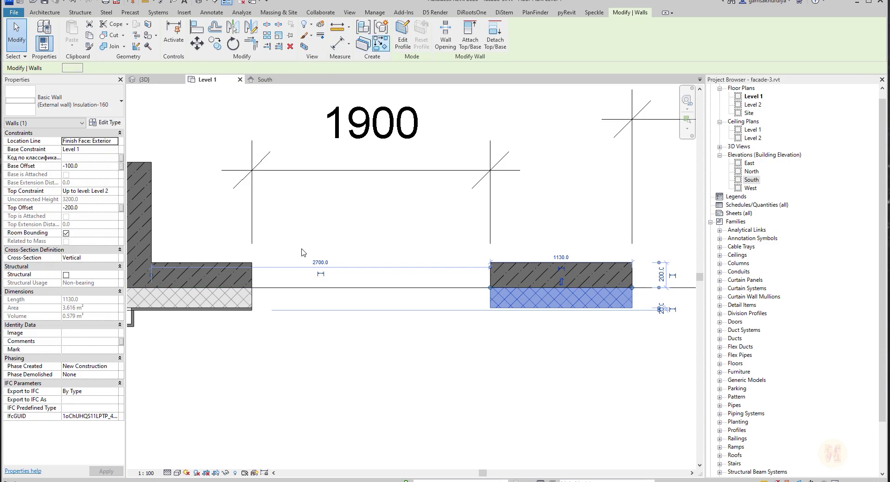
{"action": "key", "text": "w"}
{"action": "key", "text": "a"}
{"action": "left_click", "coordinate": [252, 287]}
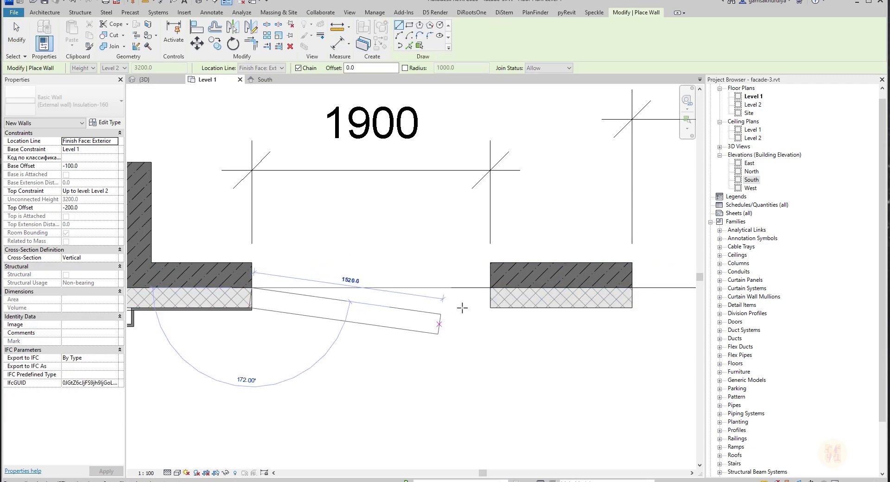
{"action": "left_click", "coordinate": [490, 287]}
{"action": "key", "text": "Escape"}
{"action": "key", "text": "Escape"}
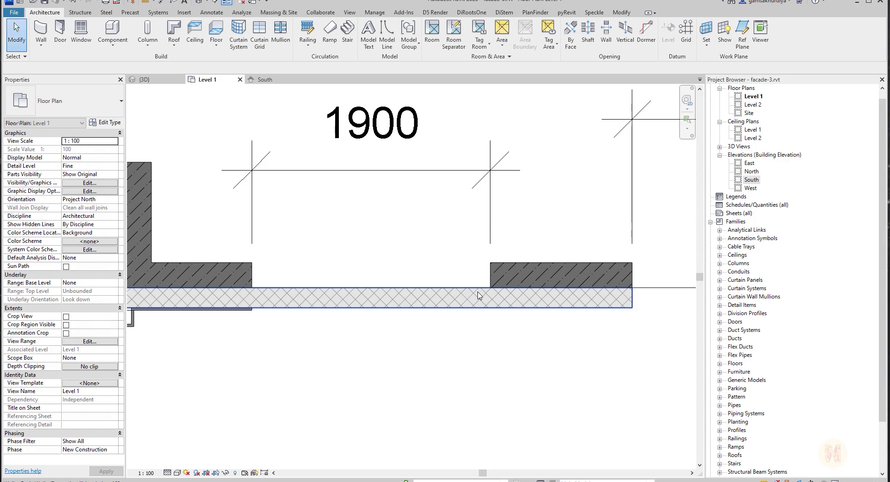
{"action": "left_click", "coordinate": [334, 297]}
{"action": "key", "text": "Escape"}
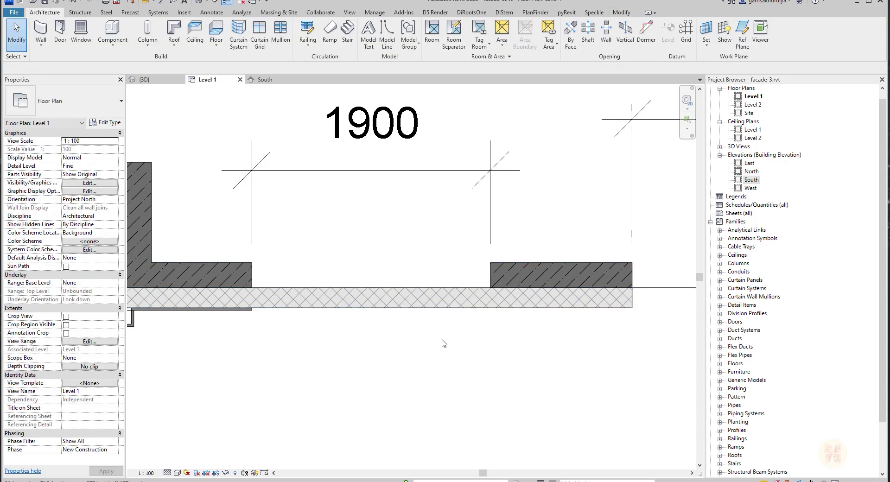
Draw an Insulation-160 wall across the first 1900 mm front opening with its join status set to Disallow.
{"action": "left_click", "coordinate": [528, 300]}
{"action": "left_click", "coordinate": [380, 43]}
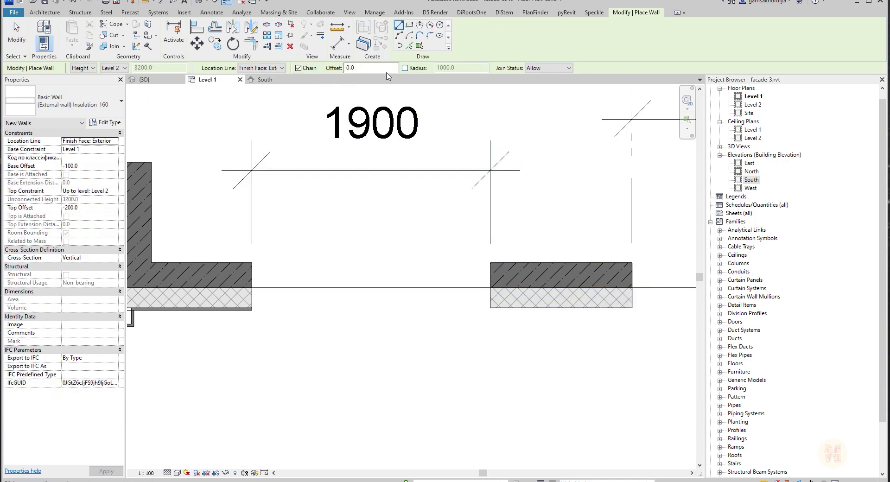
{"action": "left_click", "coordinate": [555, 70]}
{"action": "left_click", "coordinate": [552, 84]}
{"action": "left_click", "coordinate": [251, 287]}
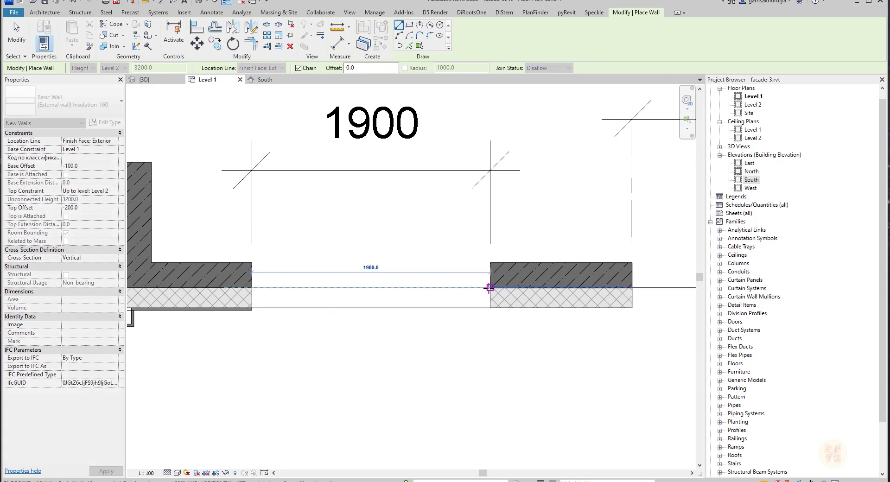
{"action": "left_click", "coordinate": [490, 288]}
{"action": "key", "text": "Escape"}
{"action": "key", "text": "Escape"}
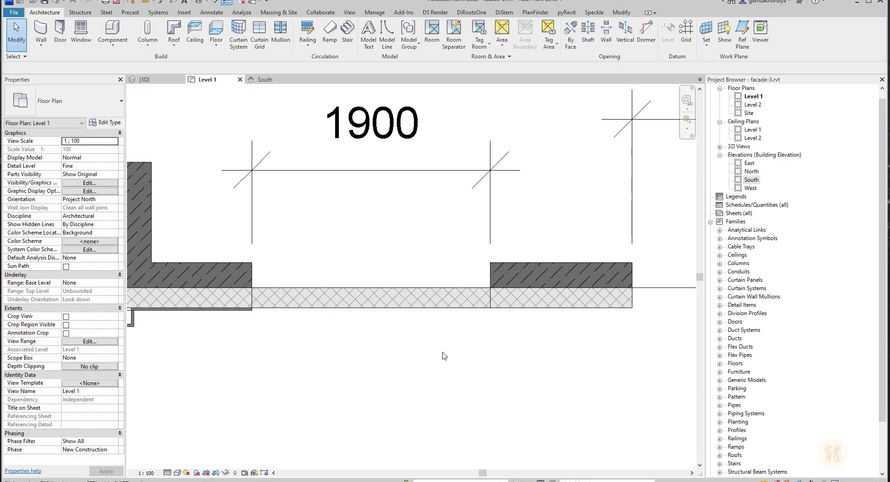
In the 3D view, place an AR-Window-2 Casement and Bottom Casement window, type (OO) 1900x2650, in the separate insulation wall across the opening.
{"action": "left_click", "coordinate": [153, 80]}
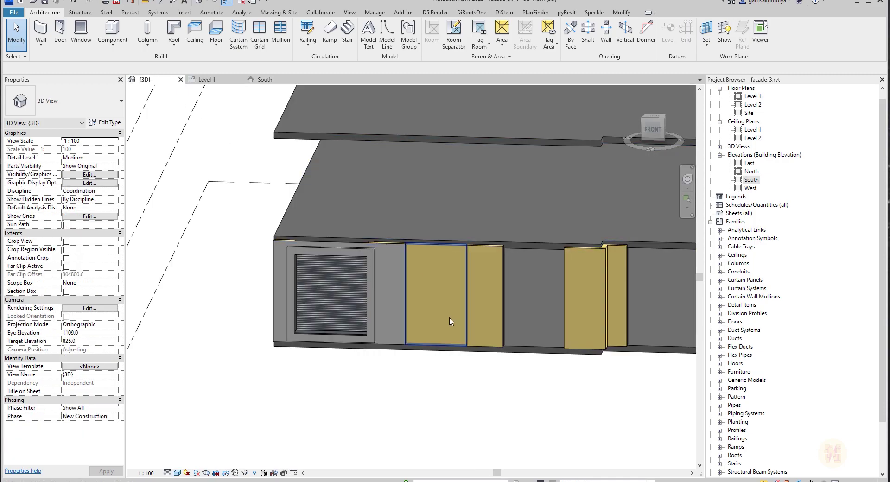
{"action": "middle_click_drag", "start_coordinate": [547, 320], "coordinate": [448, 337], "text": "shift"}
{"action": "scroll", "coordinate": [442, 313], "scroll_direction": "up", "scroll_amount": 6}
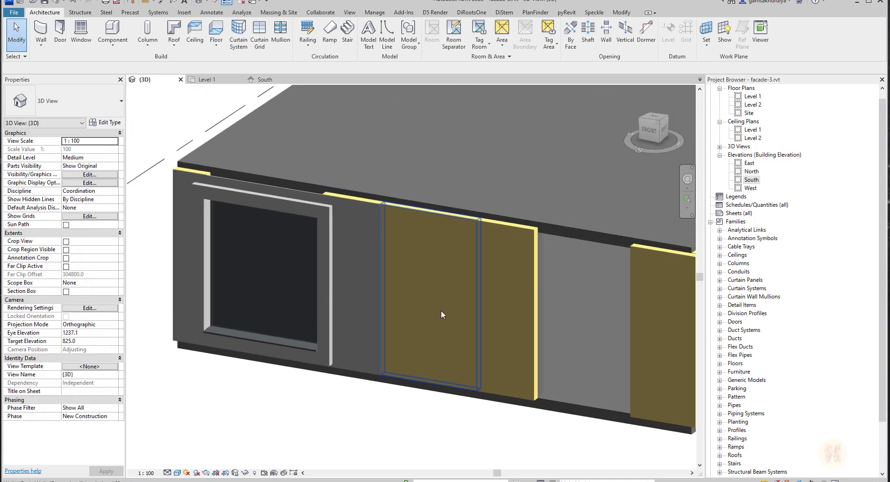
{"action": "left_click", "coordinate": [440, 315]}
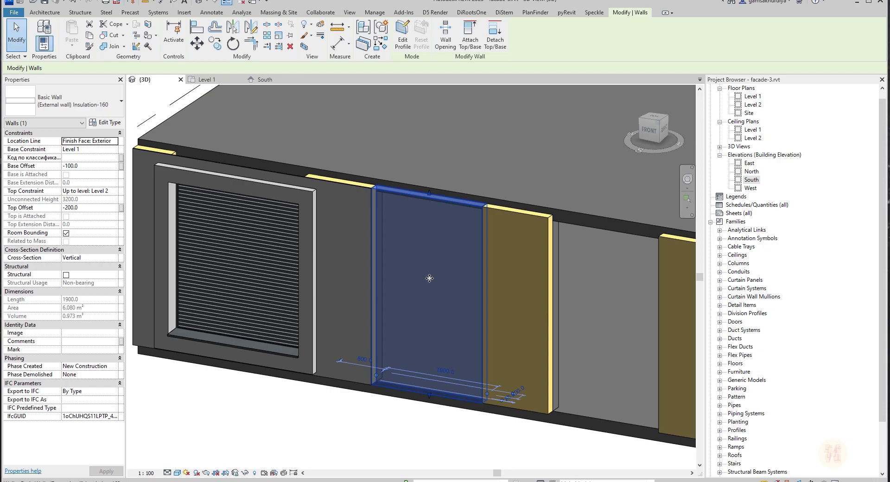
{"action": "left_click", "coordinate": [50, 13]}
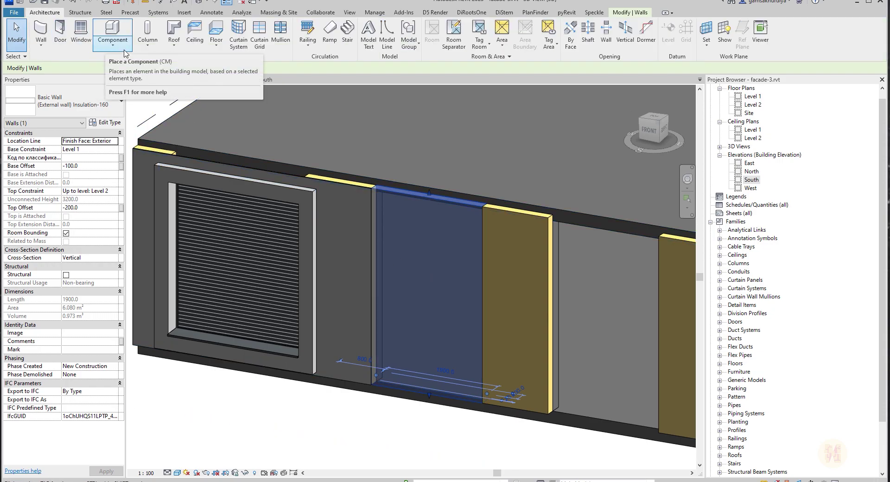
{"action": "left_click", "coordinate": [81, 32]}
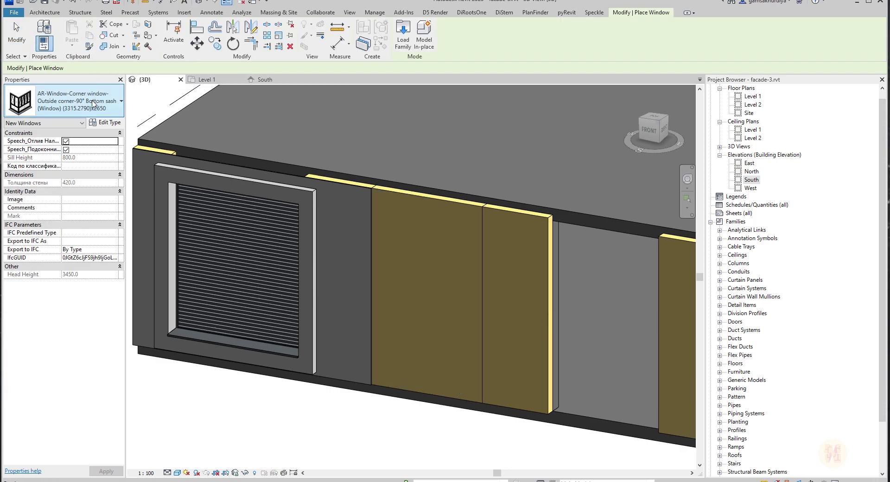
{"action": "left_click", "coordinate": [97, 101]}
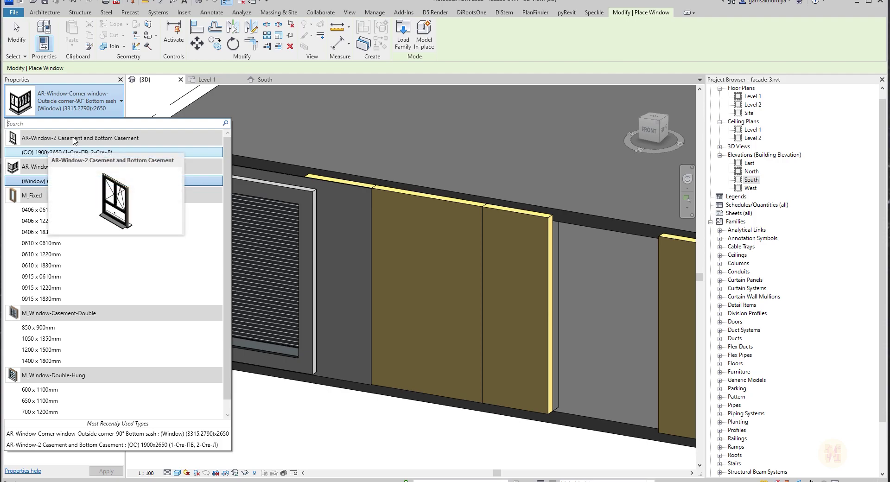
{"action": "left_click", "coordinate": [101, 153]}
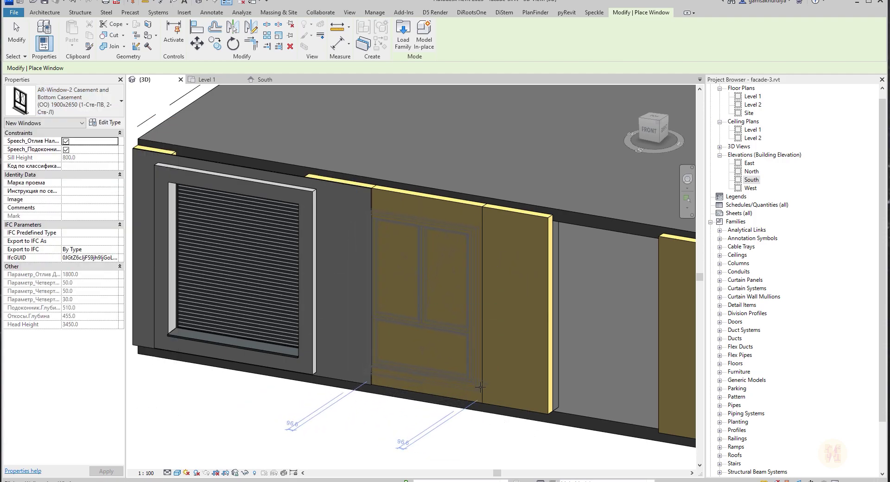
{"action": "left_click", "coordinate": [480, 387]}
{"action": "key", "text": "Escape"}
{"action": "key", "text": "Escape"}
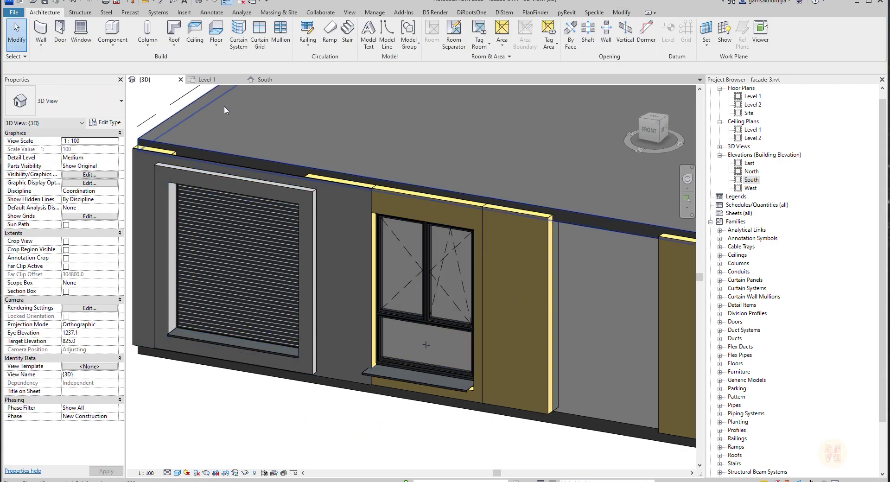
In the Level 1 plan, align the window's side edge with the end face of the concrete wall.
{"action": "left_click", "coordinate": [207, 79]}
{"action": "scroll", "coordinate": [370, 262], "scroll_direction": "up", "scroll_amount": 1}
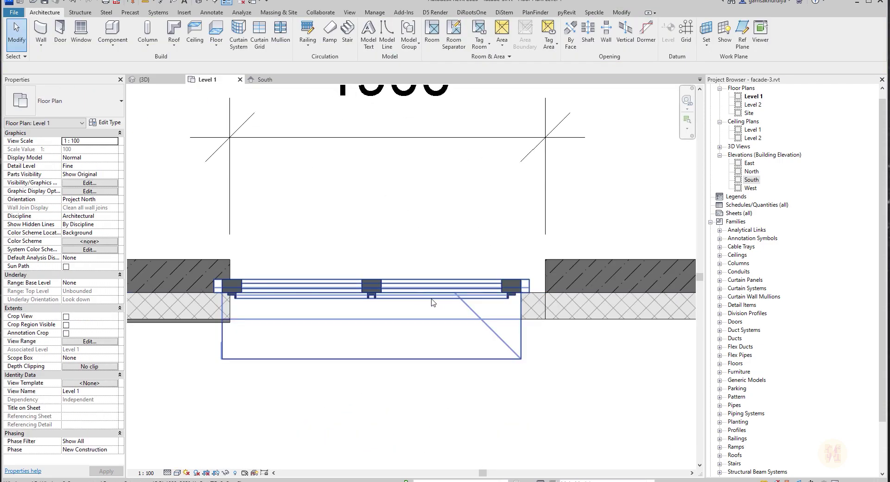
{"action": "key", "text": "a"}
{"action": "key", "text": "l"}
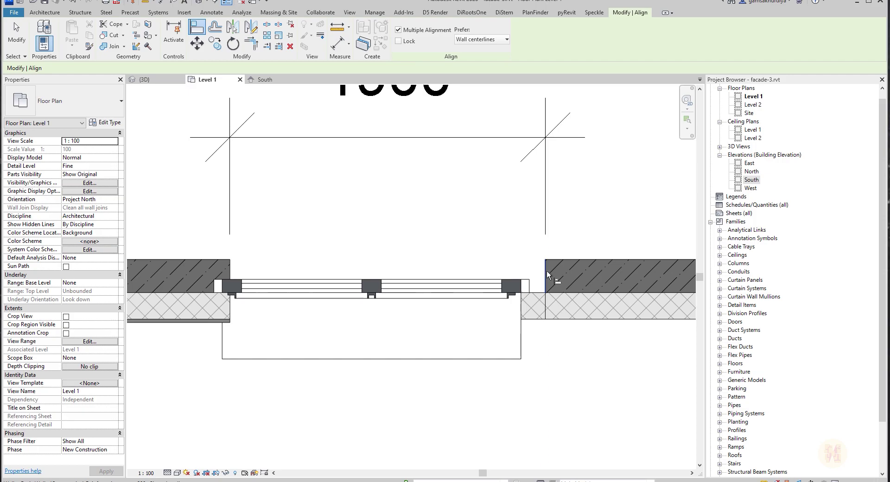
{"action": "left_click", "coordinate": [532, 287]}
{"action": "key", "text": "Escape"}
{"action": "key", "text": "Escape"}
Examine how both sides of the window frame and its outer drip sill meet the concrete walls and insulation.
{"action": "scroll", "coordinate": [244, 306], "scroll_direction": "up", "scroll_amount": 4}
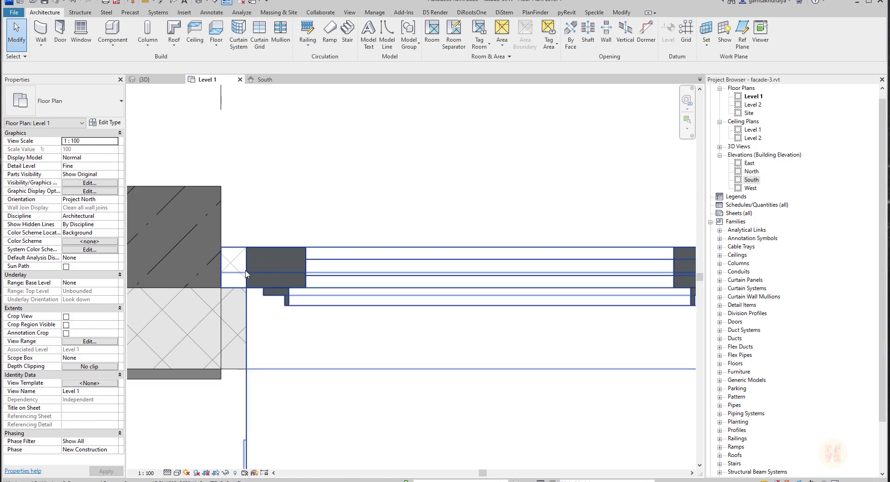
{"action": "scroll", "coordinate": [247, 272], "scroll_direction": "down", "scroll_amount": 2}
{"action": "middle_click_drag", "start_coordinate": [534, 290], "coordinate": [328, 288]}
{"action": "scroll", "coordinate": [541, 269], "scroll_direction": "up", "scroll_amount": 4}
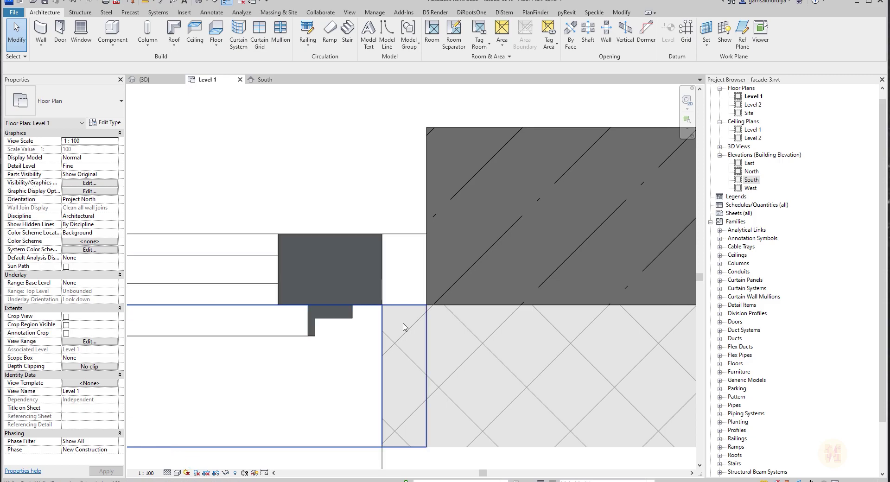
{"action": "left_click", "coordinate": [415, 281]}
{"action": "scroll", "coordinate": [416, 281], "scroll_direction": "down", "scroll_amount": 2}
{"action": "key", "text": "Escape"}
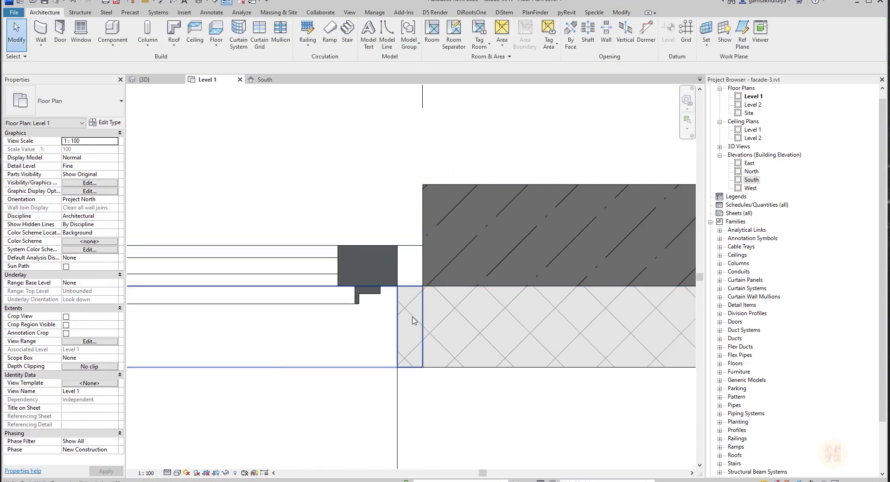
{"action": "scroll", "coordinate": [442, 264], "scroll_direction": "down", "scroll_amount": 3}
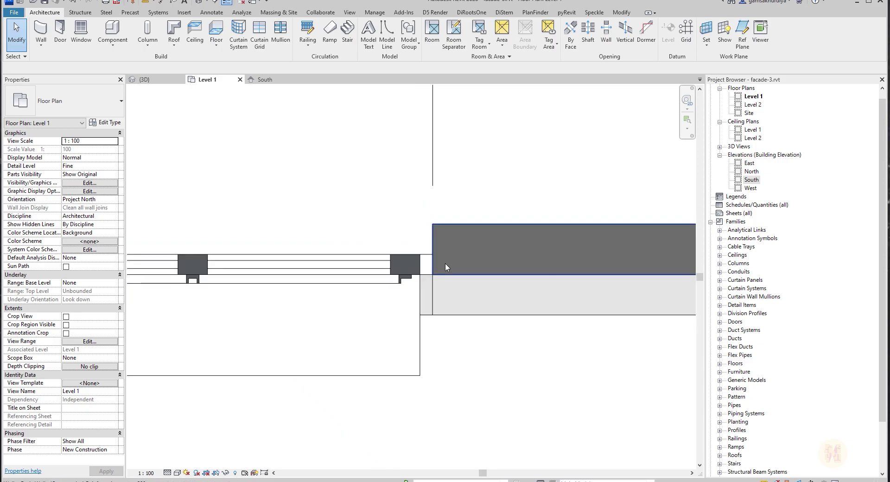
{"action": "middle_click_drag", "start_coordinate": [277, 298], "coordinate": [515, 301]}
{"action": "scroll", "coordinate": [316, 273], "scroll_direction": "up", "scroll_amount": 4}
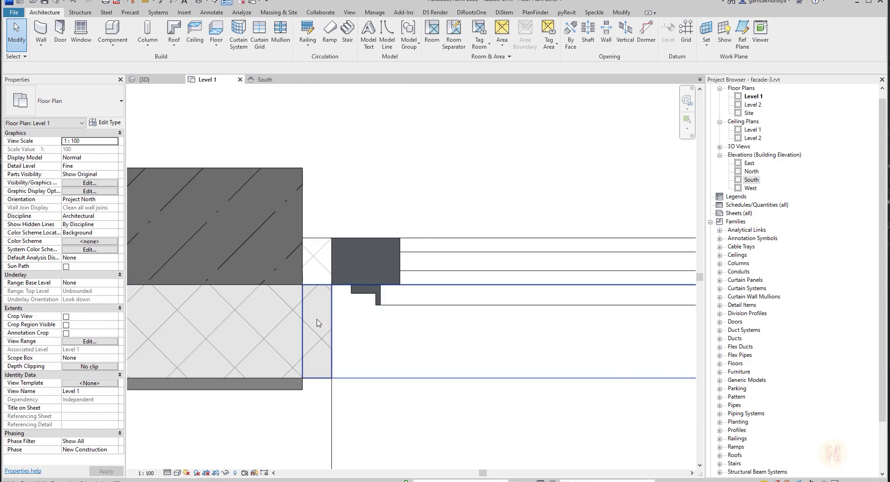
{"action": "left_click", "coordinate": [318, 323]}
{"action": "left_click", "coordinate": [353, 274]}
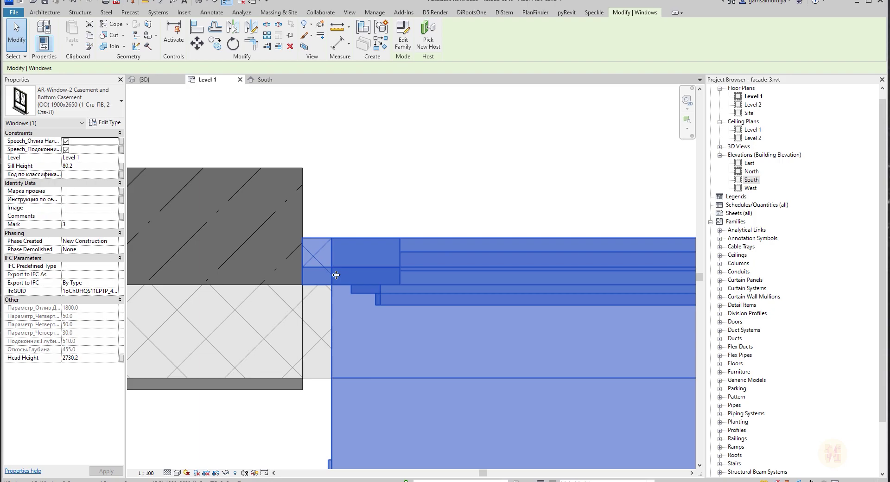
{"action": "key", "text": "Escape"}
{"action": "scroll", "coordinate": [371, 271], "scroll_direction": "down", "scroll_amount": 4}
{"action": "middle_click_drag", "start_coordinate": [382, 270], "coordinate": [373, 270]}
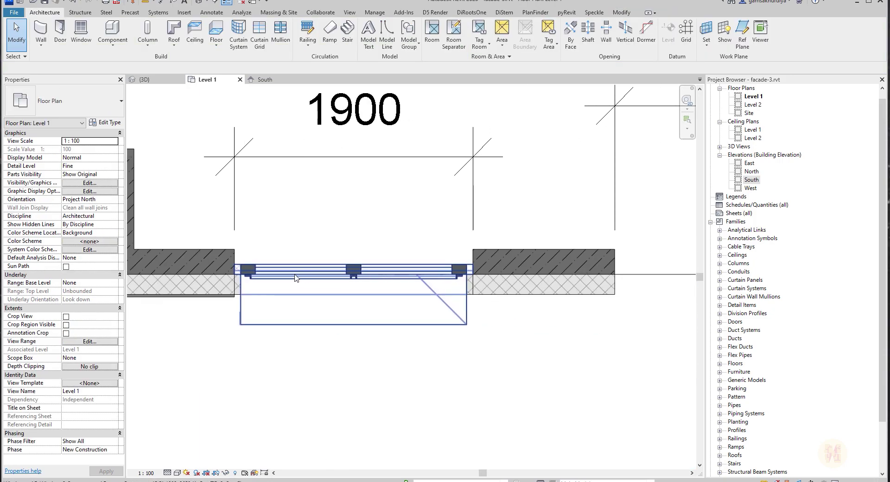
{"action": "left_click", "coordinate": [307, 275]}
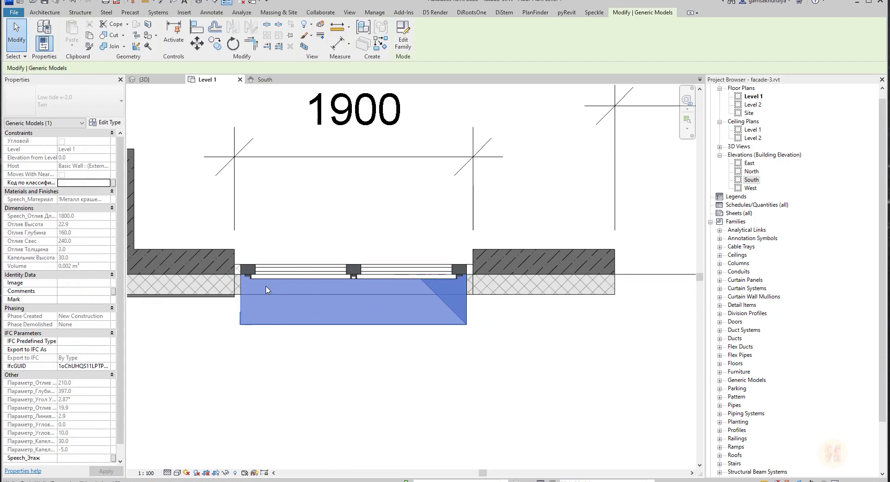
Move the Clinker Panel-20 wall beside the window 60 mm outward from the insulation.
{"action": "middle_click_drag", "start_coordinate": [207, 311], "coordinate": [402, 238]}
{"action": "scroll", "coordinate": [402, 239], "scroll_direction": "up", "scroll_amount": 3}
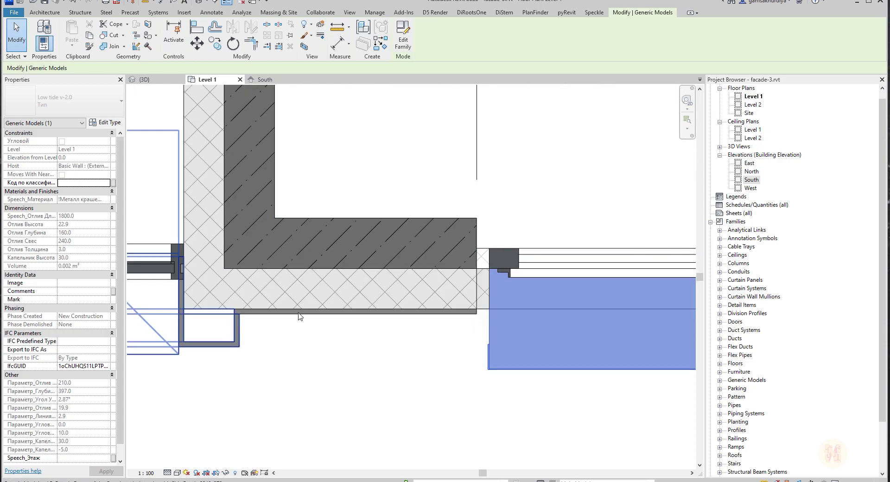
{"action": "left_click", "coordinate": [298, 312]}
{"action": "key", "text": "Escape"}
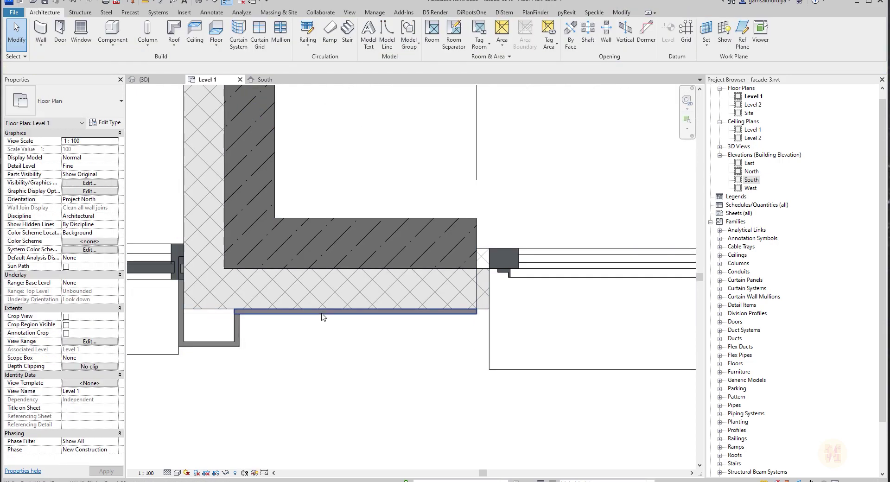
{"action": "left_click", "coordinate": [323, 317]}
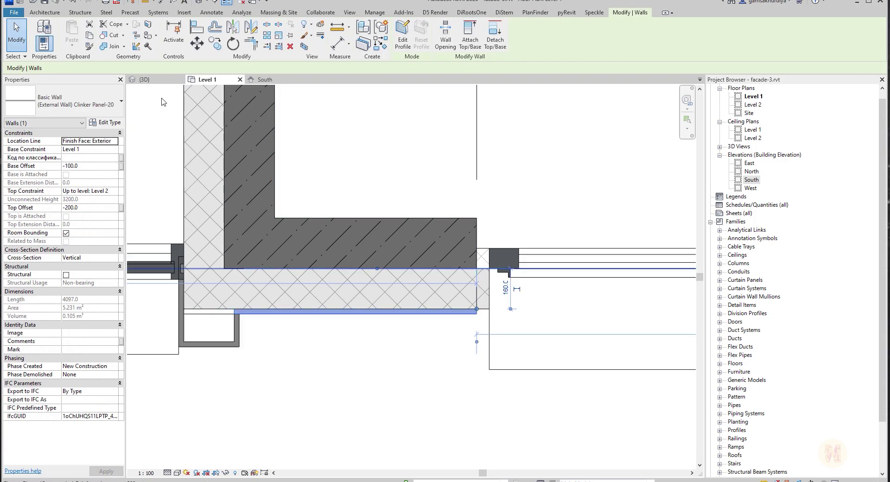
{"action": "left_click", "coordinate": [197, 44]}
{"action": "left_click", "coordinate": [380, 308]}
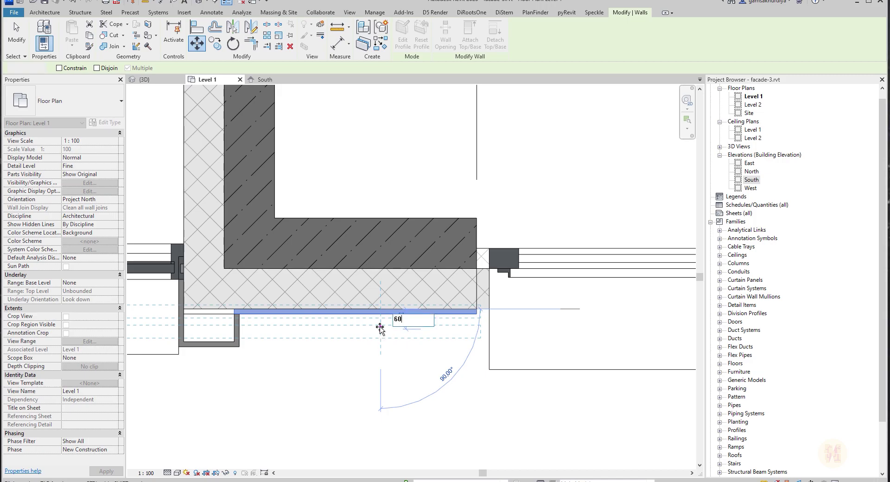
{"action": "key", "text": "Return"}
{"action": "key", "text": "Escape"}
Examine the clinker cladding's end beside the window and its junctions with the frame around the grille panel.
{"action": "scroll", "coordinate": [377, 327], "scroll_direction": "down", "scroll_amount": 2}
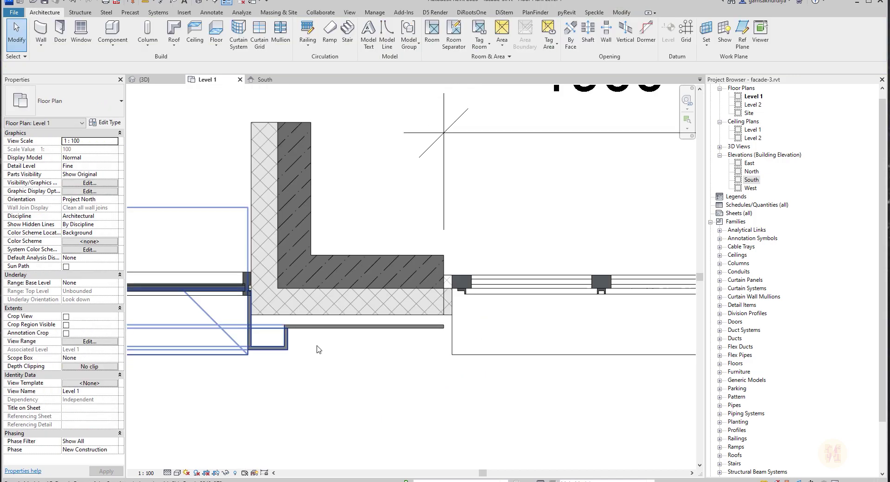
{"action": "scroll", "coordinate": [442, 321], "scroll_direction": "up", "scroll_amount": 3}
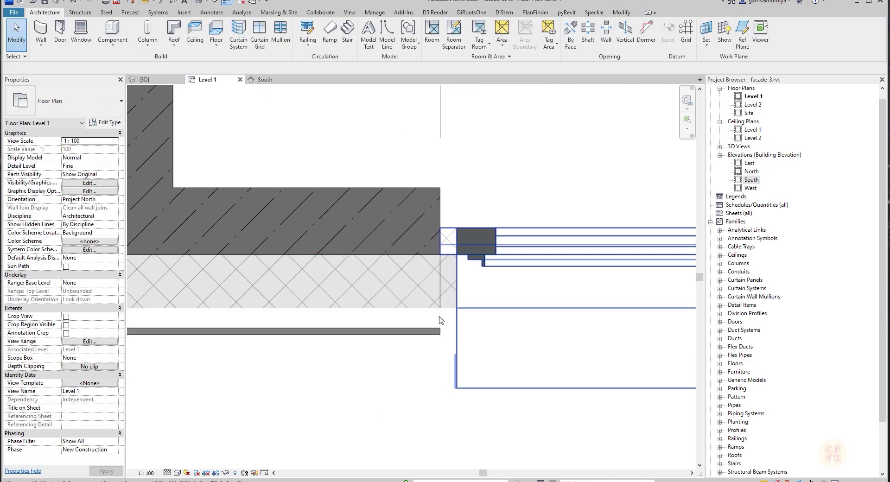
{"action": "scroll", "coordinate": [442, 307], "scroll_direction": "down", "scroll_amount": 1}
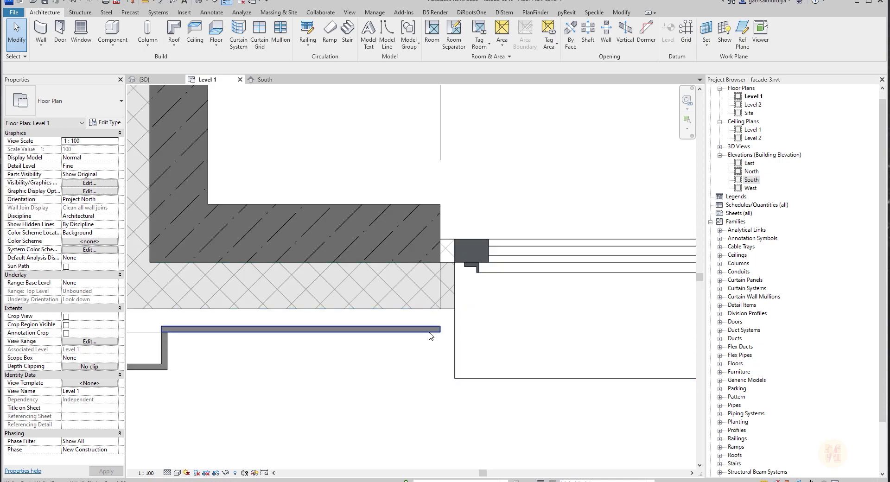
{"action": "scroll", "coordinate": [428, 329], "scroll_direction": "down", "scroll_amount": 3}
{"action": "middle_click_drag", "start_coordinate": [252, 374], "coordinate": [544, 345]}
{"action": "middle_click_drag", "start_coordinate": [320, 358], "coordinate": [450, 356]}
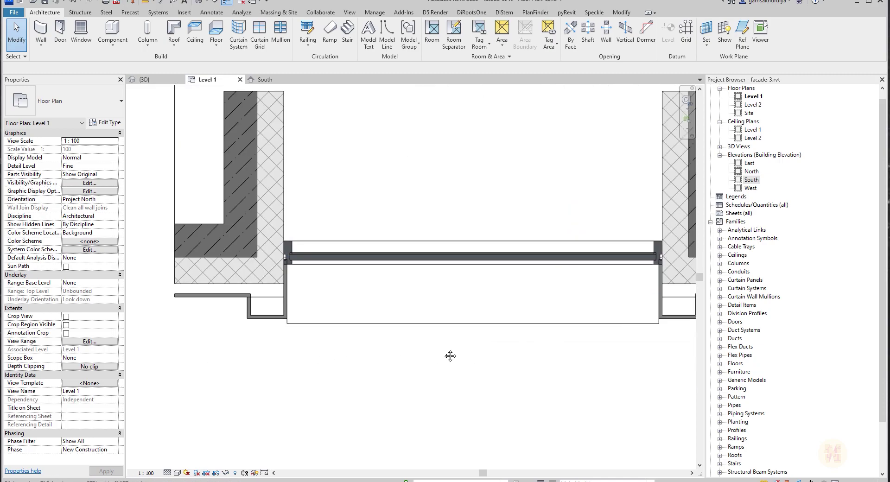
Compare the cladding frame's junctions around the grille panel with the unframed window's sides, insulation and outer sill in the Level 1 plan.
{"action": "scroll", "coordinate": [306, 269], "scroll_direction": "up", "scroll_amount": 3}
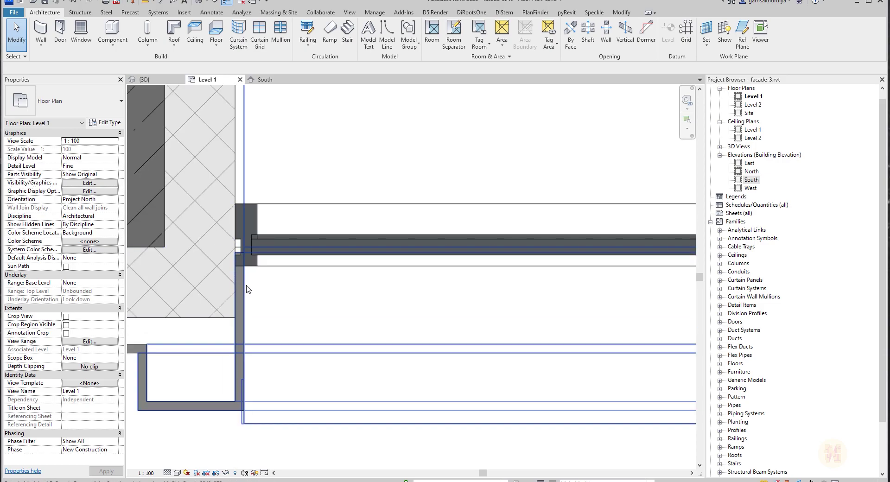
{"action": "scroll", "coordinate": [238, 353], "scroll_direction": "down", "scroll_amount": 1}
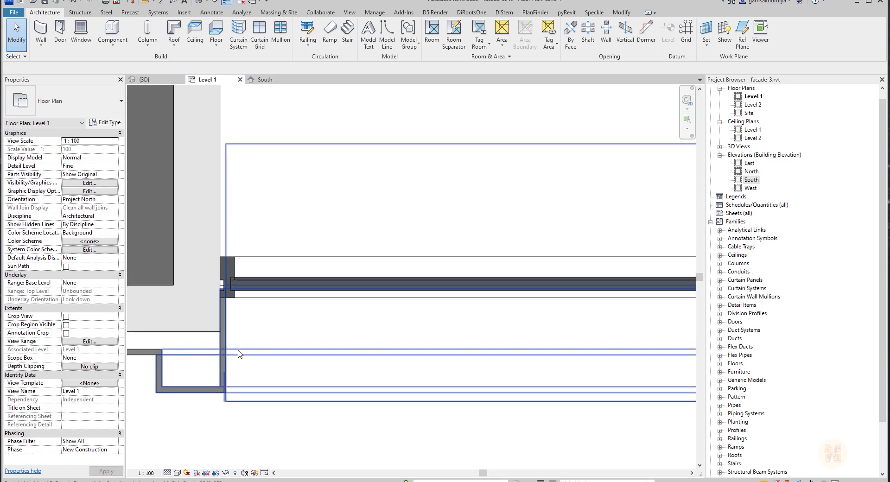
{"action": "scroll", "coordinate": [459, 402], "scroll_direction": "down", "scroll_amount": 3}
{"action": "scroll", "coordinate": [395, 220], "scroll_direction": "up", "scroll_amount": 4}
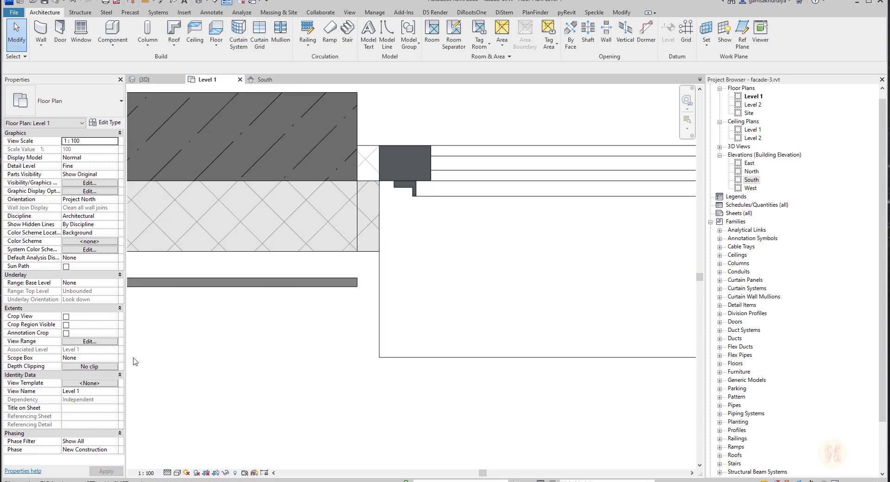
{"action": "scroll", "coordinate": [241, 352], "scroll_direction": "down", "scroll_amount": 2}
{"action": "middle_click_drag", "start_coordinate": [510, 353], "coordinate": [370, 363]}
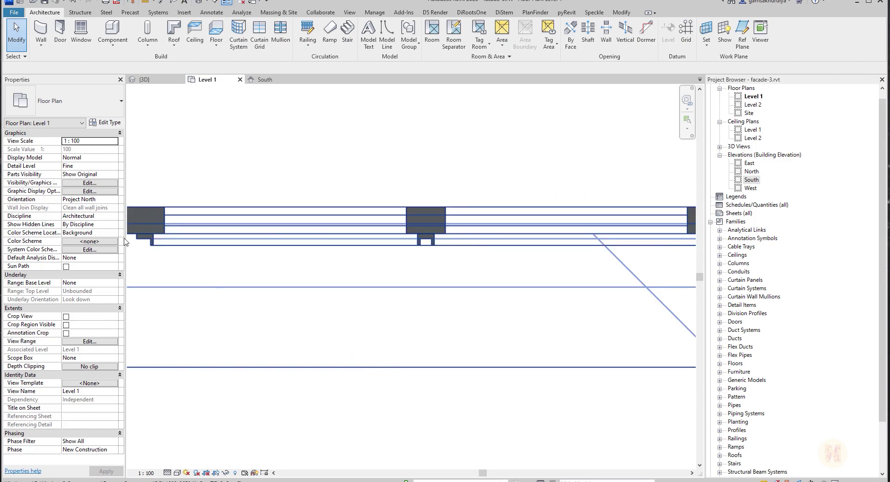
{"action": "middle_click_drag", "start_coordinate": [127, 238], "coordinate": [244, 255]}
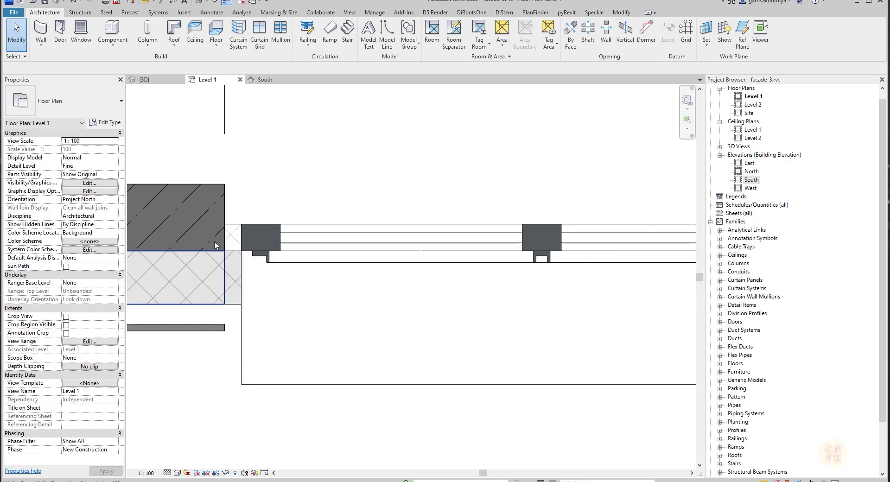
{"action": "scroll", "coordinate": [457, 294], "scroll_direction": "down", "scroll_amount": 3}
{"action": "scroll", "coordinate": [455, 244], "scroll_direction": "up", "scroll_amount": 2}
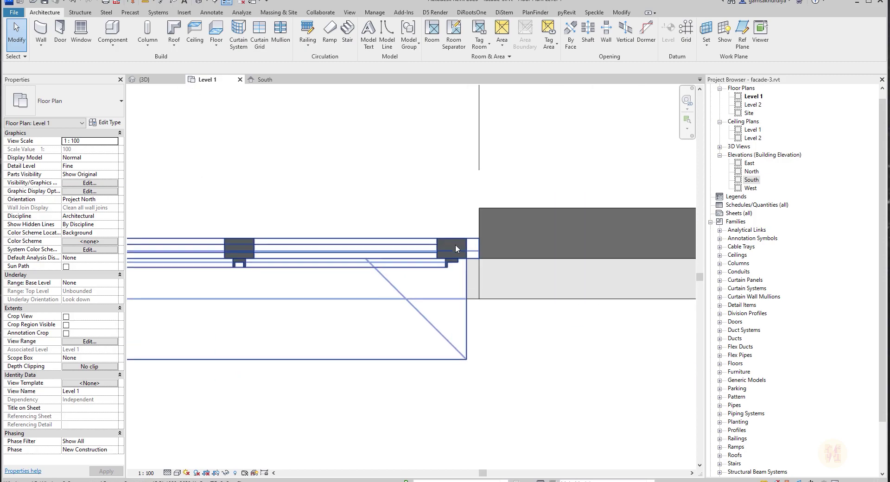
Shade the Level 1 plan temporarily to examine the window and insulation, and restore the unshaded line display.
{"action": "left_click", "coordinate": [177, 473]}
{"action": "left_click", "coordinate": [199, 445]}
{"action": "middle_click_drag", "start_coordinate": [369, 353], "coordinate": [556, 335]}
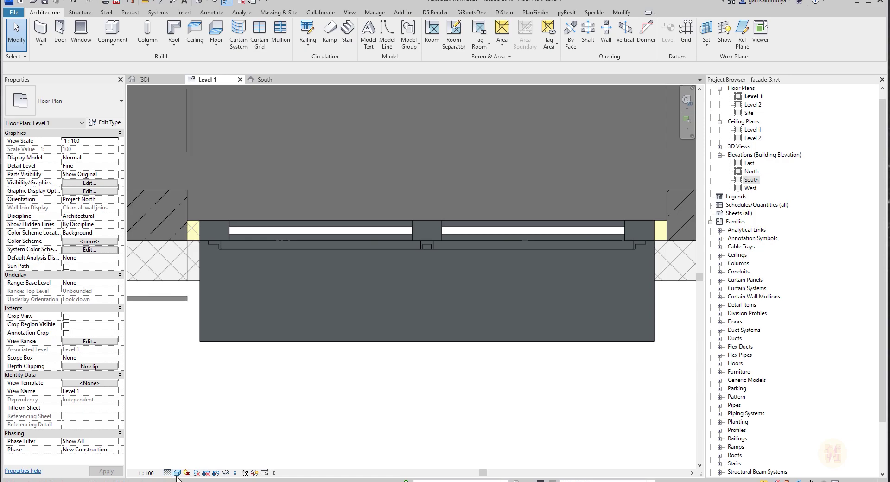
{"action": "left_click", "coordinate": [177, 474]}
{"action": "left_click", "coordinate": [199, 437]}
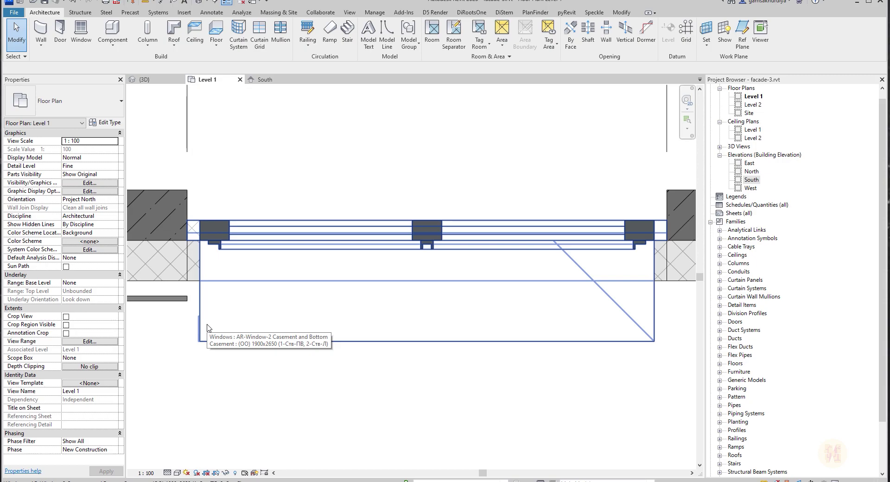
In the South elevation, extend the Clinker Panel-20 wall across the window to the insulation's far end, 7127 mm long overall.
{"action": "left_click", "coordinate": [155, 81]}
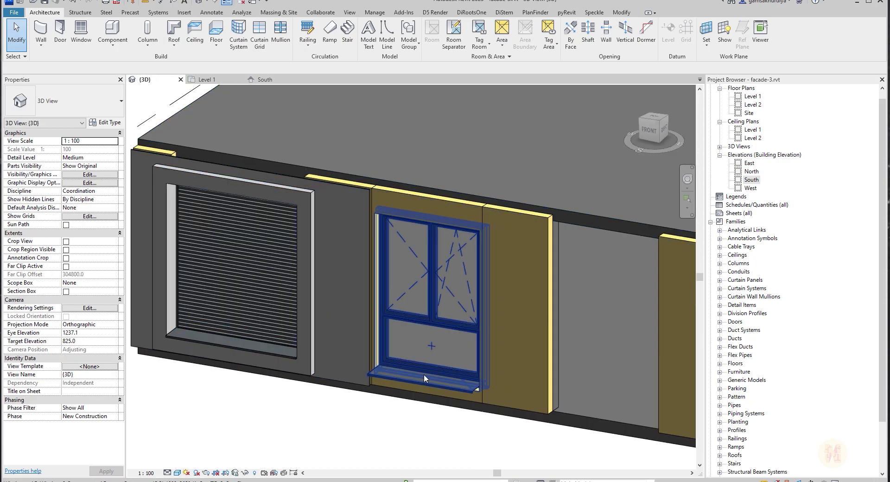
{"action": "middle_click_drag", "start_coordinate": [423, 374], "coordinate": [480, 369], "text": "shift"}
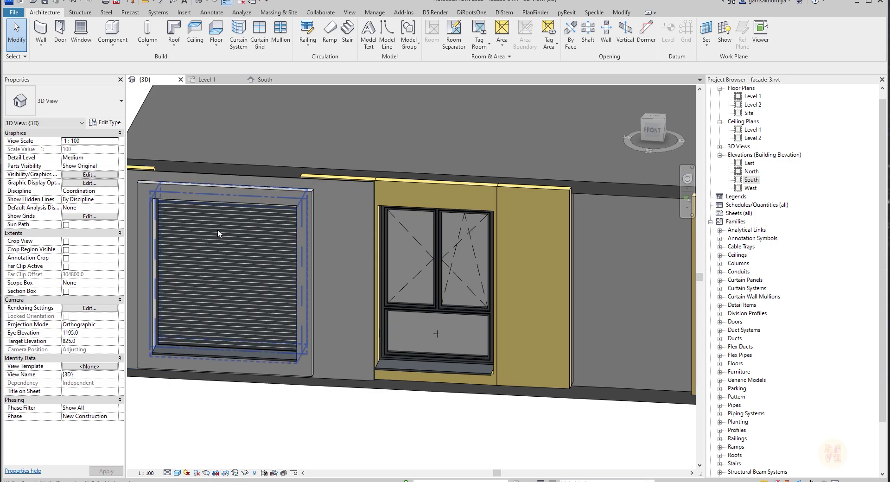
{"action": "left_click", "coordinate": [311, 210]}
{"action": "key", "text": "Escape"}
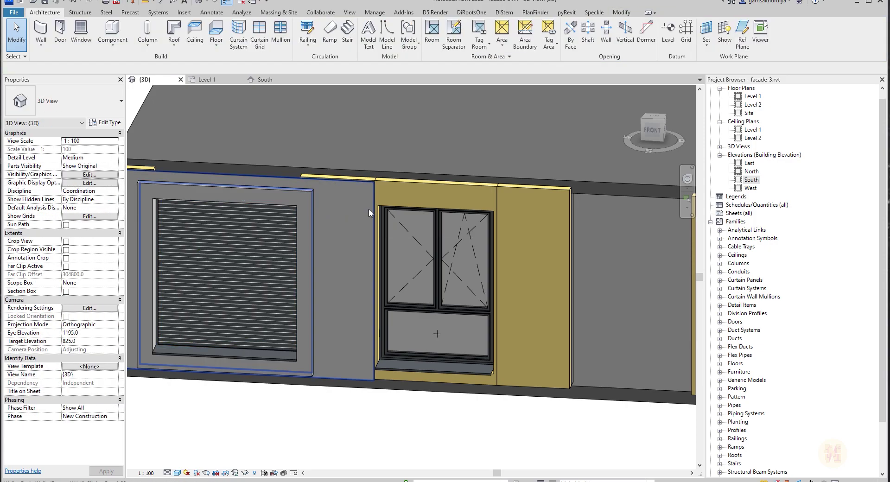
{"action": "left_click", "coordinate": [368, 209]}
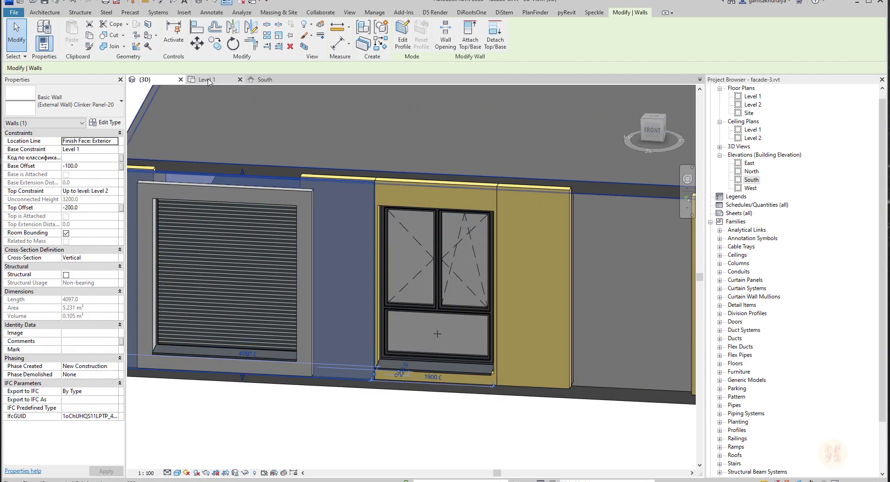
{"action": "left_click", "coordinate": [262, 79]}
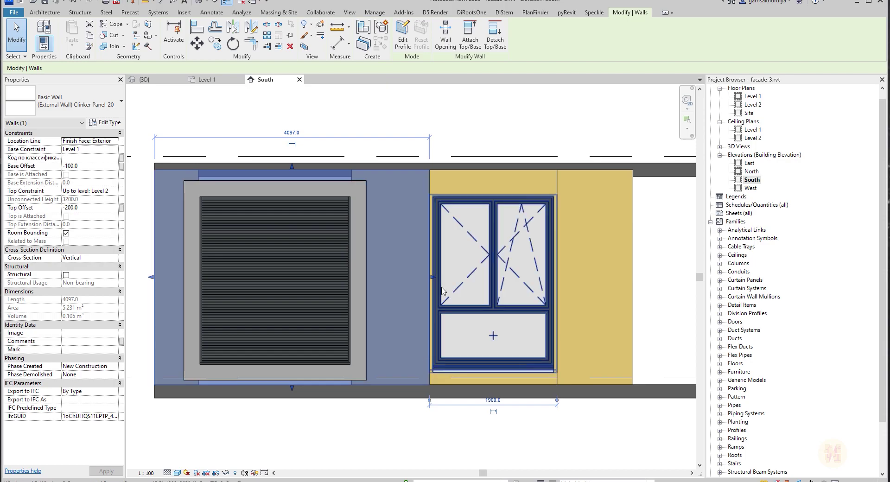
{"action": "left_click_drag", "start_coordinate": [434, 277], "coordinate": [631, 277]}
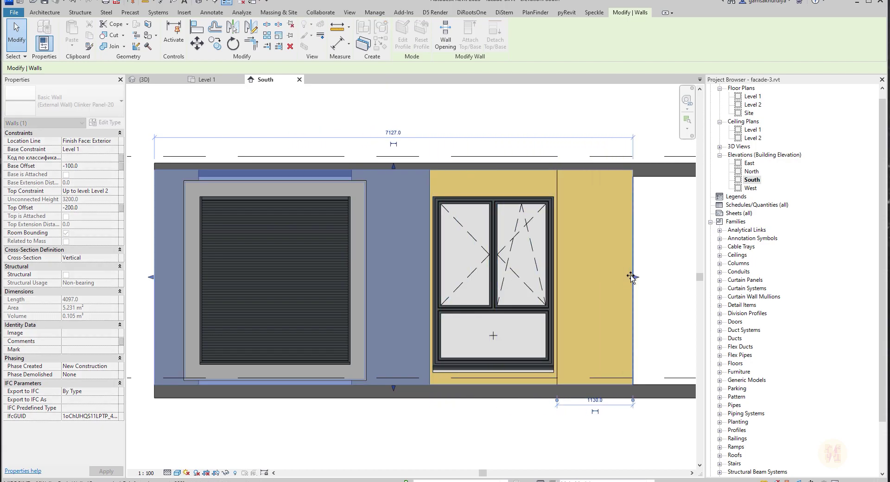
{"action": "left_click", "coordinate": [493, 448]}
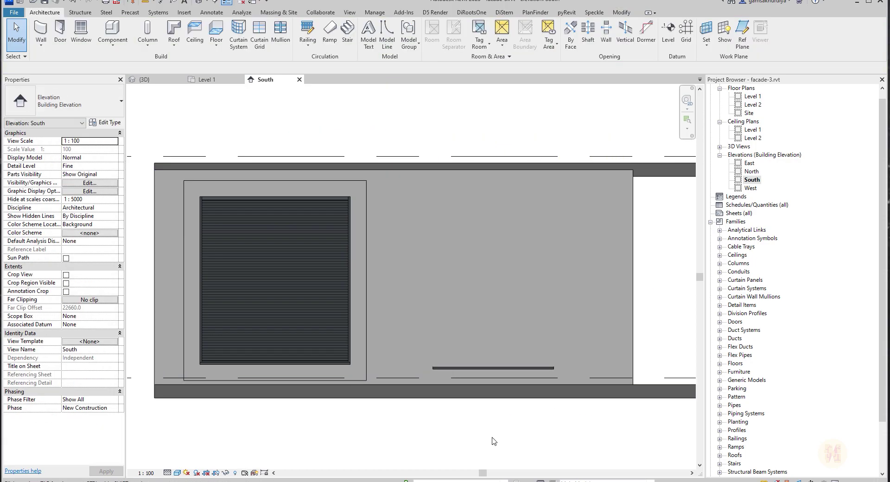
Place another L-shaped facade opening frame like the grille panel's on the clinker wall over the window.
{"action": "left_click", "coordinate": [362, 296]}
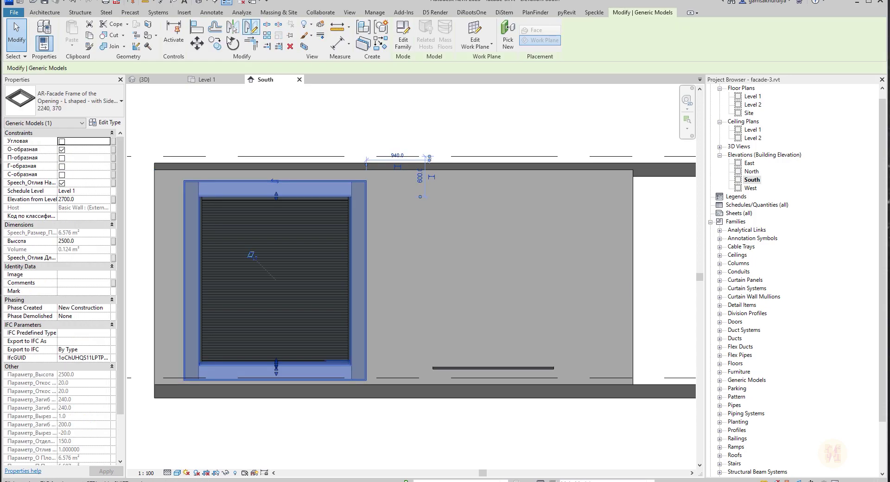
{"action": "left_click", "coordinate": [387, 42]}
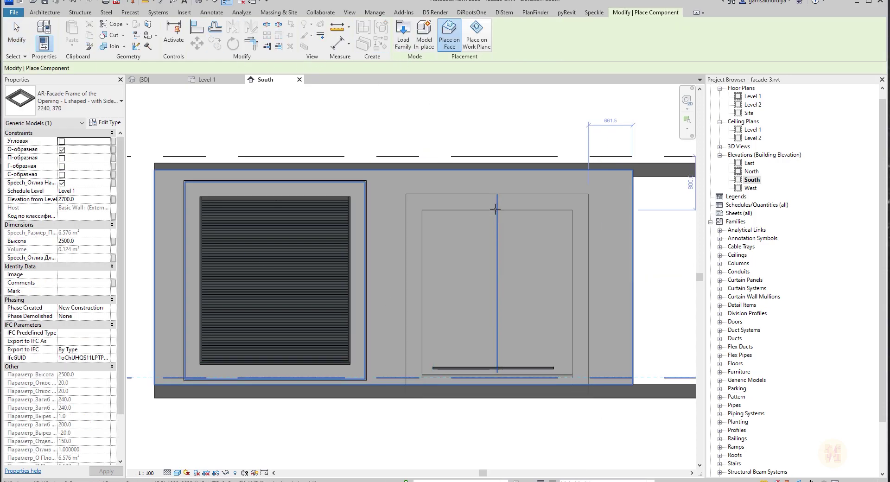
{"action": "left_click", "coordinate": [563, 261]}
{"action": "key", "text": "Escape"}
{"action": "key", "text": "Escape"}
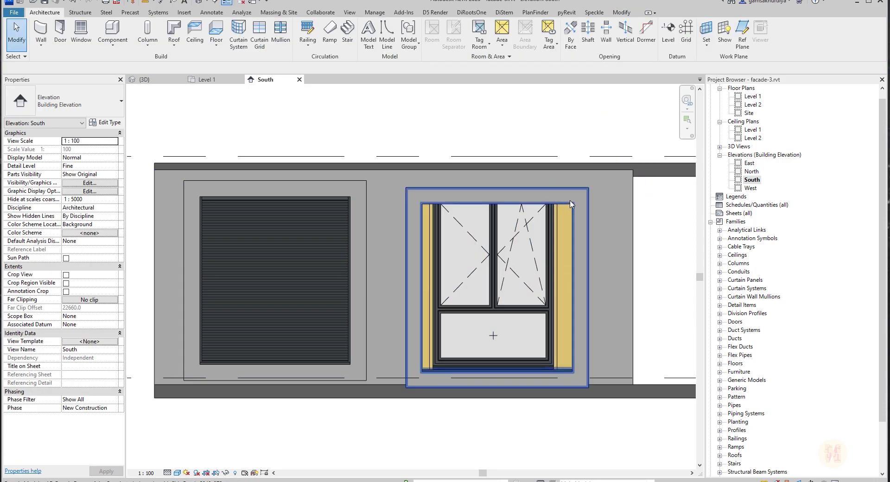
Change the window's facade frame to the type 1760, 370.
{"action": "left_click", "coordinate": [570, 204]}
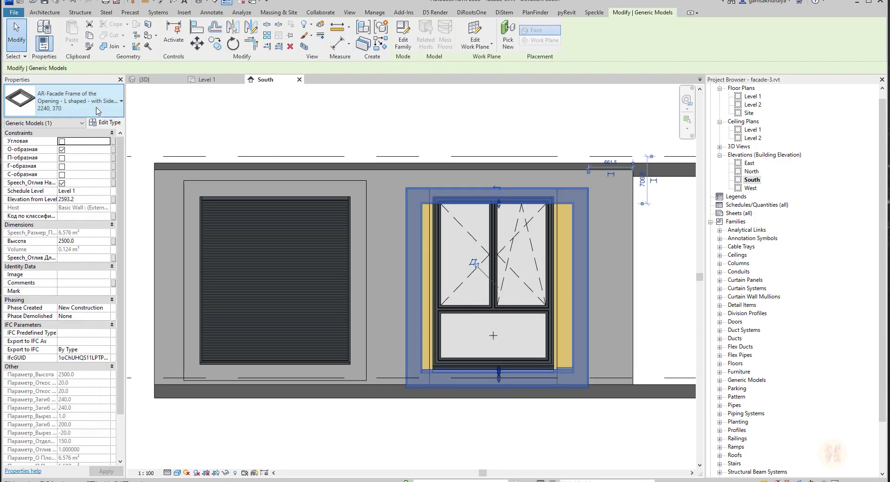
{"action": "left_click", "coordinate": [96, 107]}
{"action": "scroll", "coordinate": [76, 160], "scroll_direction": "up", "scroll_amount": 1}
{"action": "left_click", "coordinate": [53, 163]}
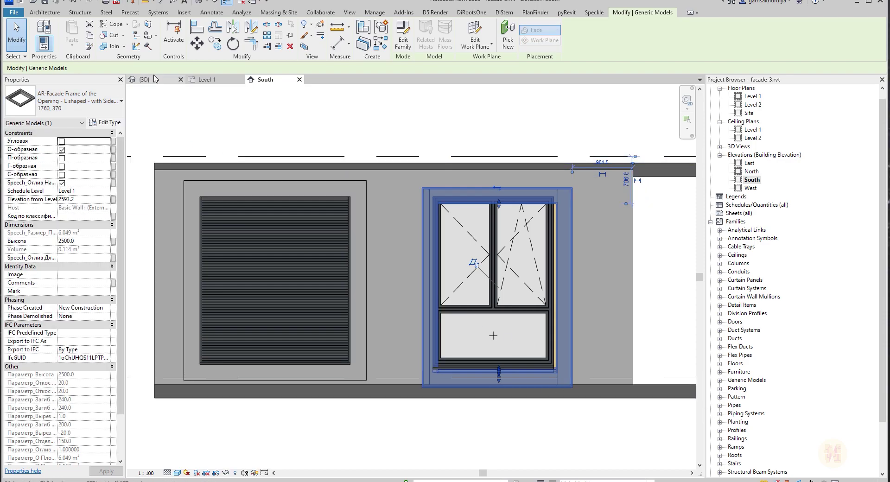
In the Level 1 plan, align the facade frame's outer side face with the side edge of the window.
{"action": "key", "text": "ctrl+shift+Tab"}
{"action": "scroll", "coordinate": [340, 342], "scroll_direction": "down", "scroll_amount": 3}
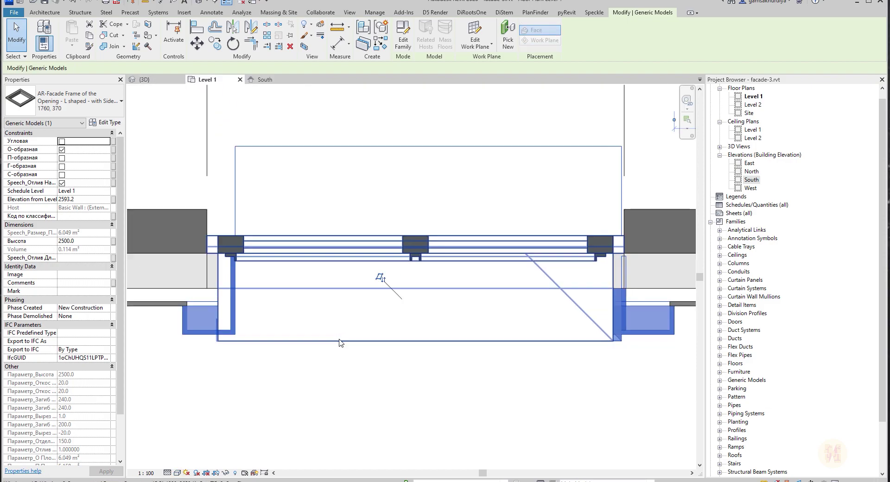
{"action": "key", "text": "Escape"}
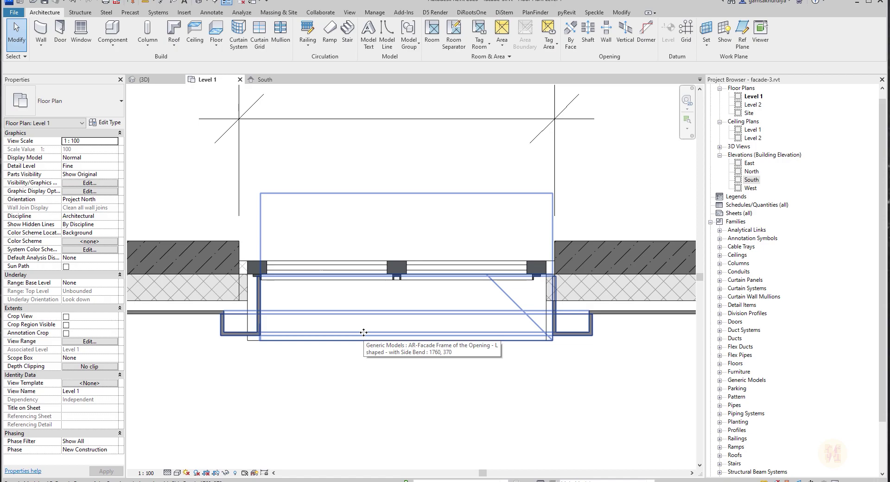
{"action": "key", "text": "a"}
{"action": "key", "text": "l"}
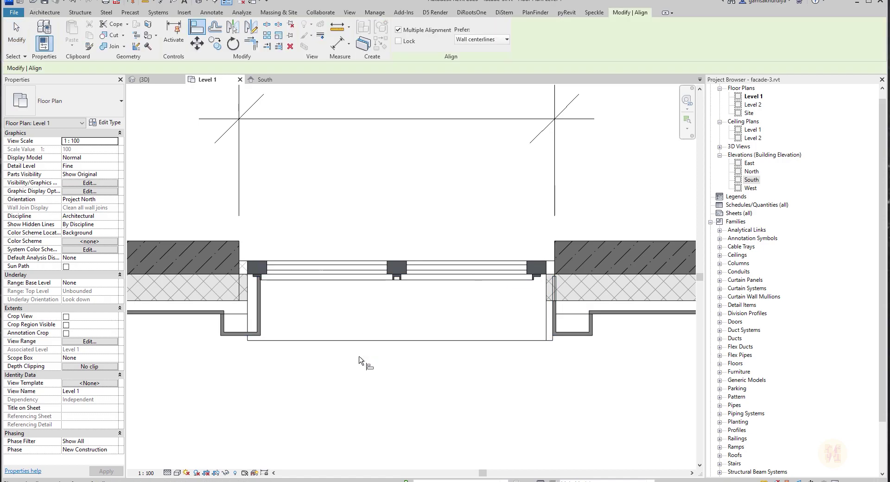
{"action": "scroll", "coordinate": [251, 285], "scroll_direction": "up", "scroll_amount": 5}
{"action": "left_click", "coordinate": [227, 274]}
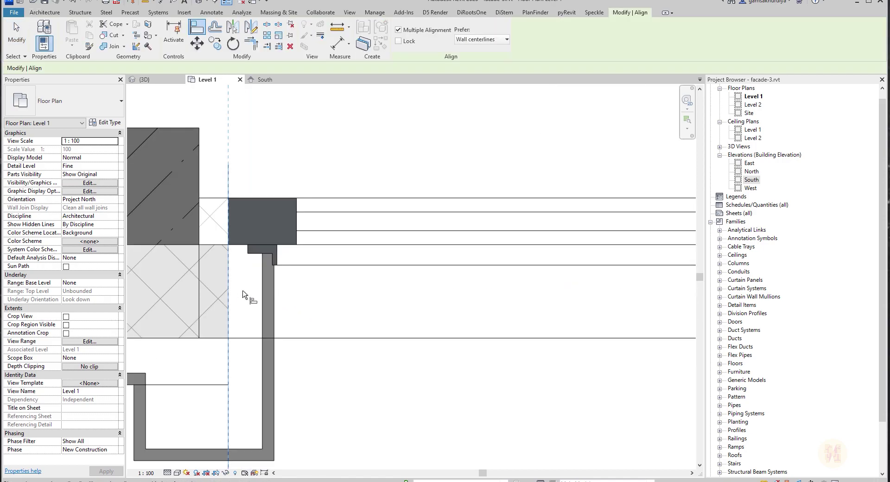
{"action": "left_click", "coordinate": [262, 287]}
{"action": "key", "text": "Escape"}
{"action": "key", "text": "Escape"}
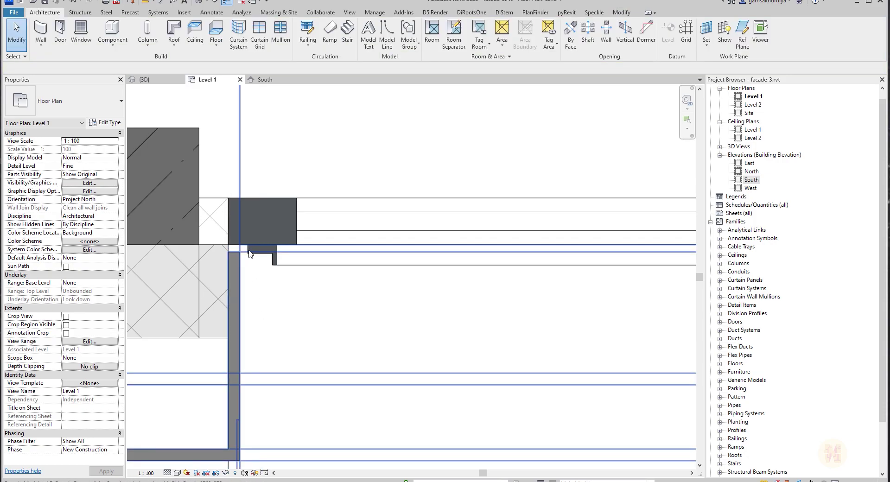
Examine the gap between the facade frame's inner end and the window frame's outer face.
{"action": "scroll", "coordinate": [249, 253], "scroll_direction": "down", "scroll_amount": 5}
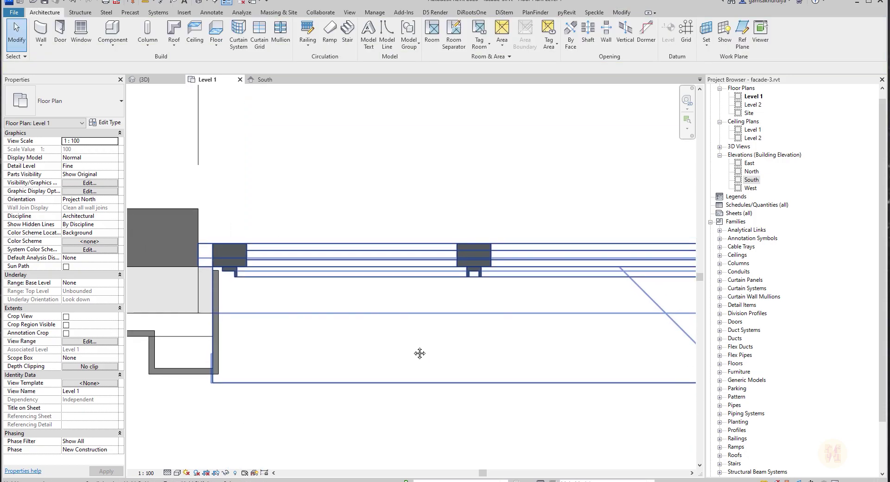
{"action": "scroll", "coordinate": [212, 277], "scroll_direction": "up", "scroll_amount": 5}
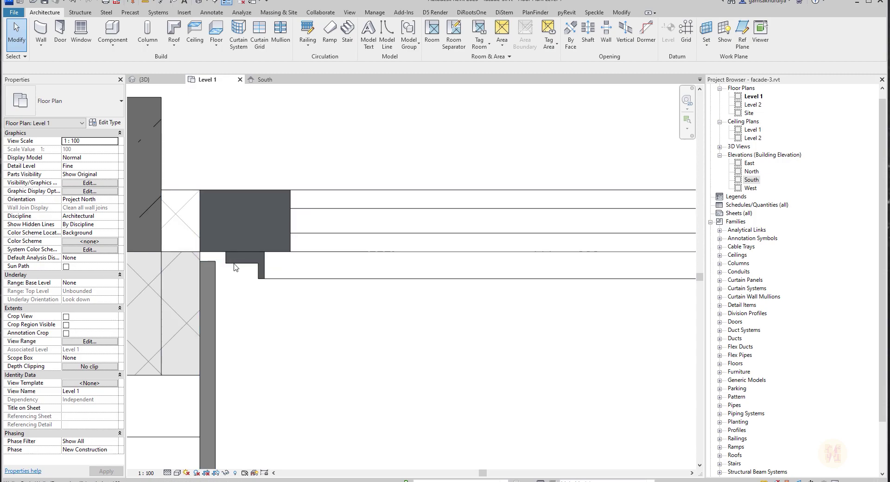
{"action": "left_click", "coordinate": [285, 278]}
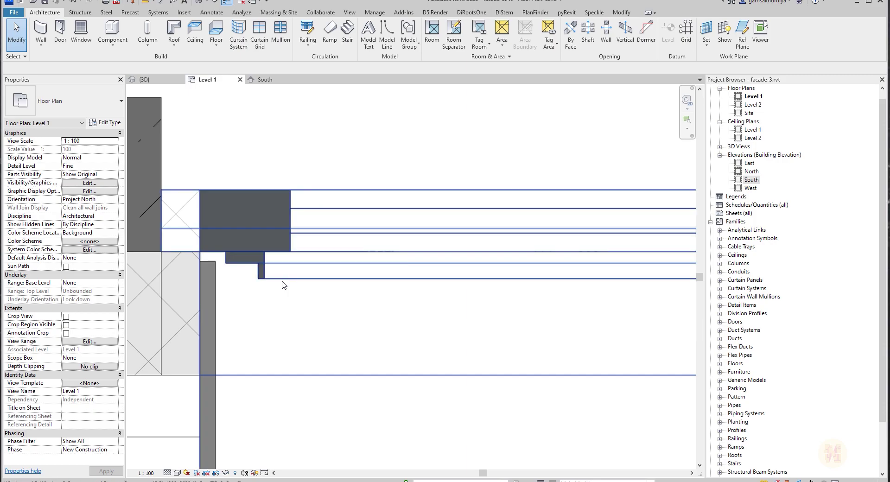
{"action": "left_click", "coordinate": [219, 262]}
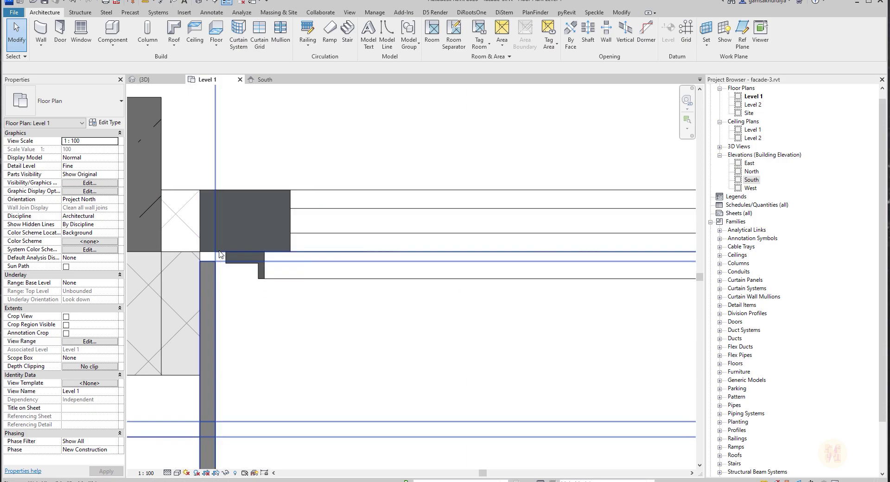
{"action": "key", "text": "a"}
{"action": "key", "text": "l"}
{"action": "left_click", "coordinate": [225, 252]}
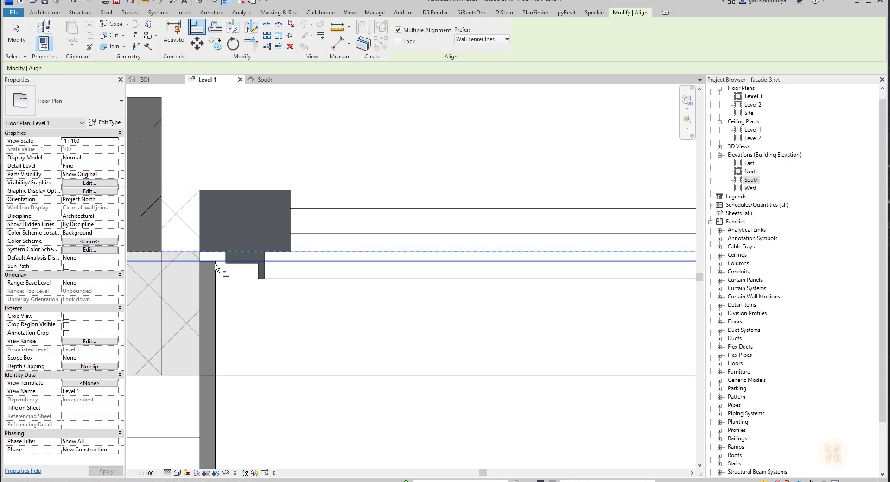
{"action": "key", "text": "Escape"}
{"action": "key", "text": "Escape"}
Measure the facade frame's depth from its outer front face to its inner end beside the window.
{"action": "left_click", "coordinate": [214, 386]}
{"action": "scroll", "coordinate": [231, 343], "scroll_direction": "down", "scroll_amount": 1}
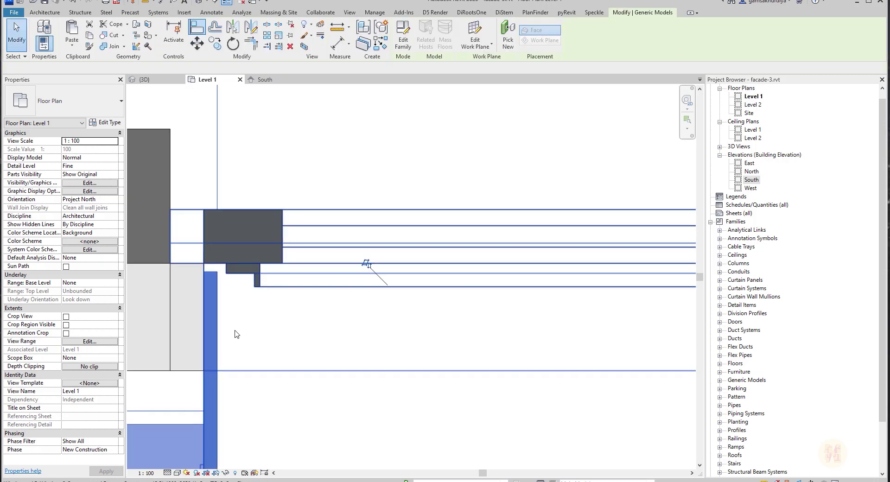
{"action": "scroll", "coordinate": [237, 332], "scroll_direction": "down", "scroll_amount": 3}
{"action": "key", "text": "Escape"}
{"action": "left_click", "coordinate": [201, 380]}
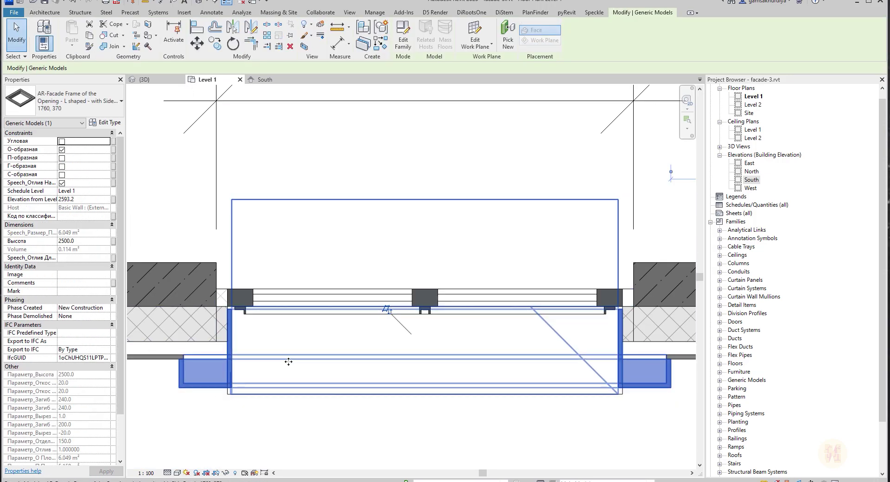
{"action": "middle_click_drag", "start_coordinate": [289, 361], "coordinate": [302, 345]}
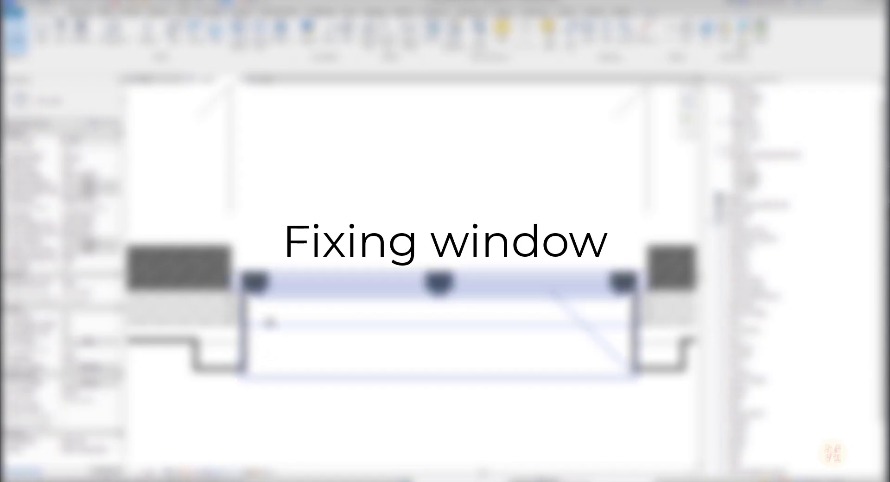
{"action": "scroll", "coordinate": [278, 278], "scroll_direction": "up", "scroll_amount": 3}
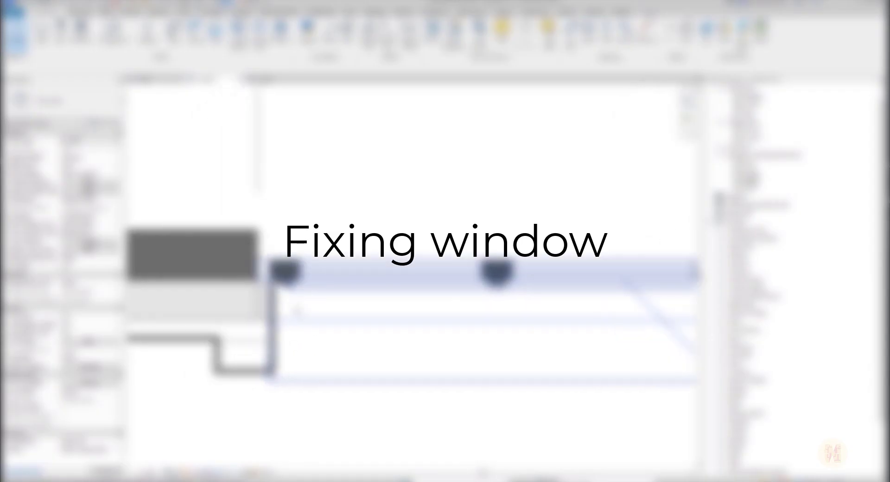
{"action": "left_click", "coordinate": [241, 393]}
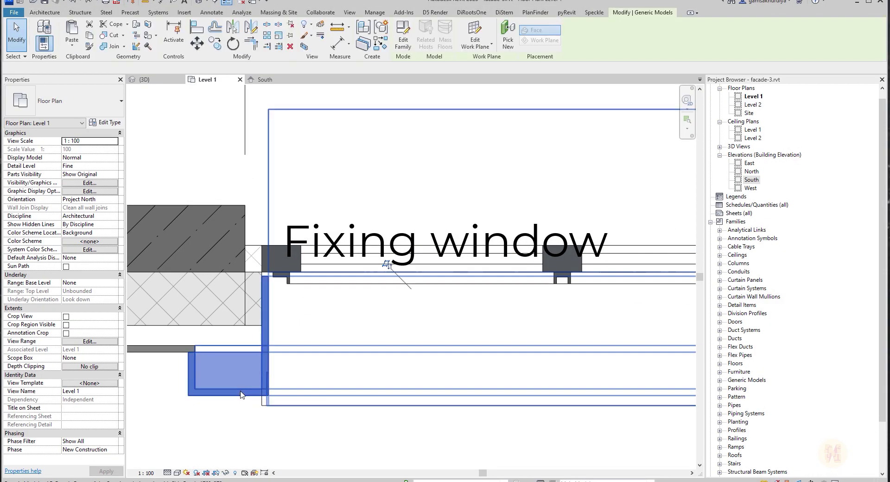
{"action": "key", "text": "d"}
{"action": "key", "text": "i"}
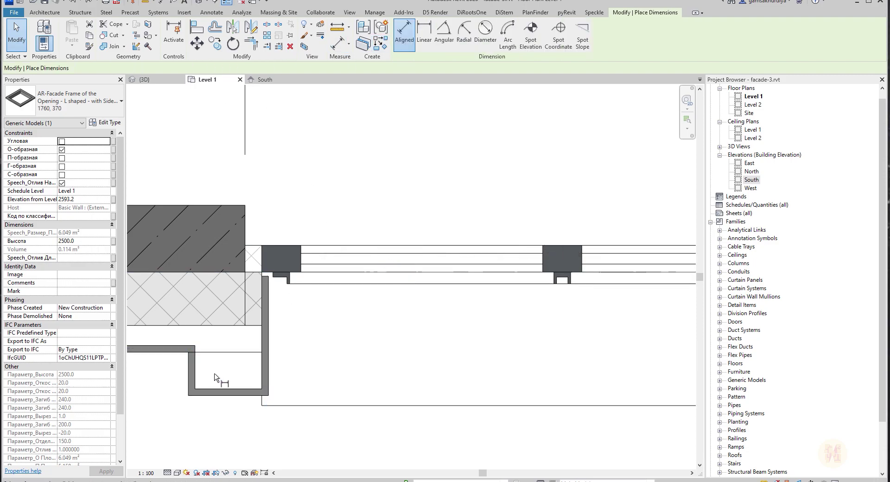
{"action": "left_click", "coordinate": [233, 397]}
{"action": "left_click", "coordinate": [278, 277]}
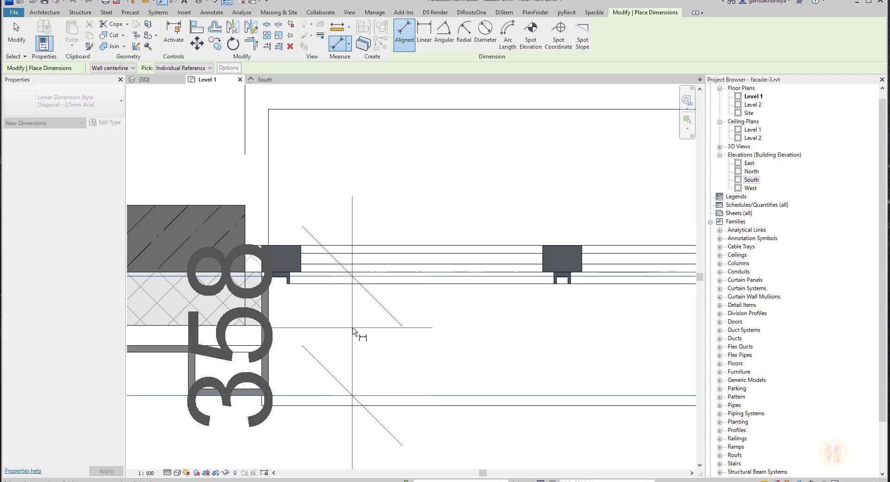
{"action": "key", "text": "Escape"}
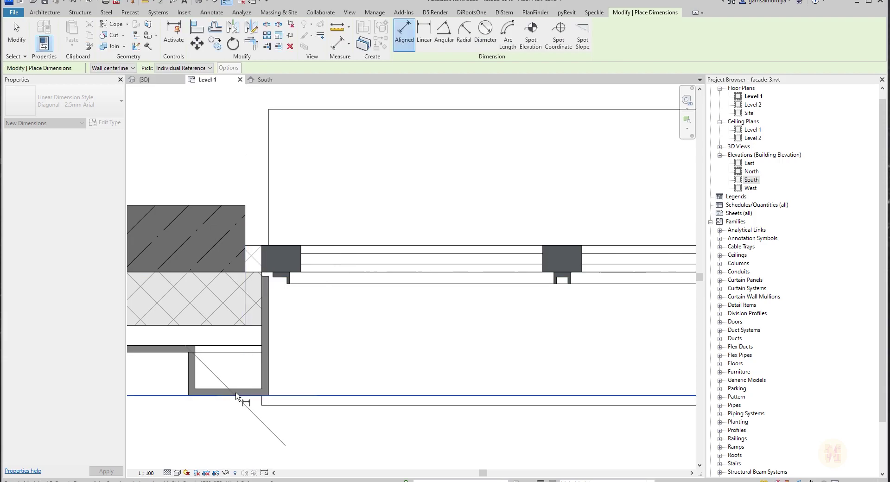
Set the Откос Глубина value of the L-shaped facade opening frame's type to 370.
{"action": "key", "text": "Escape"}
{"action": "left_click", "coordinate": [239, 394]}
{"action": "left_click", "coordinate": [106, 122]}
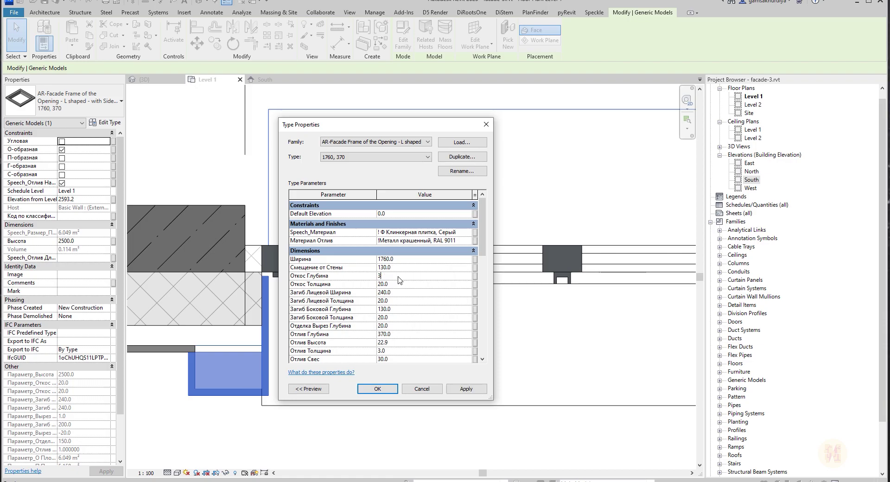
{"action": "left_click", "coordinate": [462, 391]}
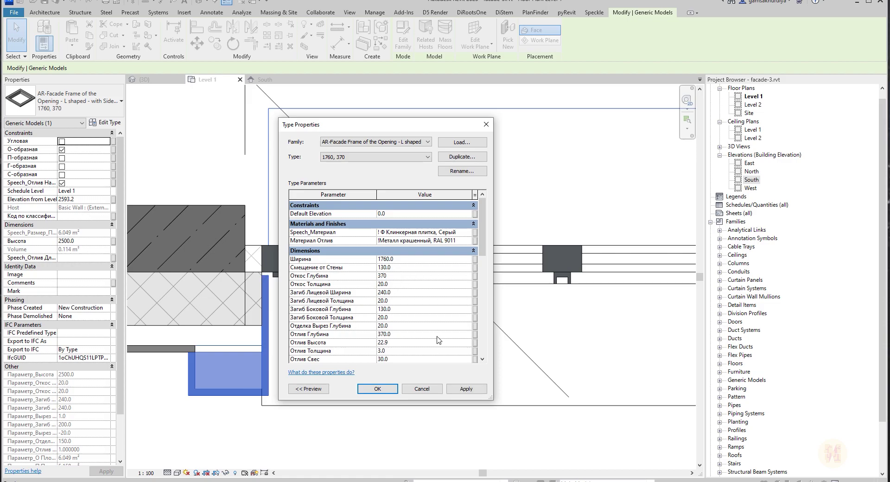
{"action": "left_click", "coordinate": [465, 390]}
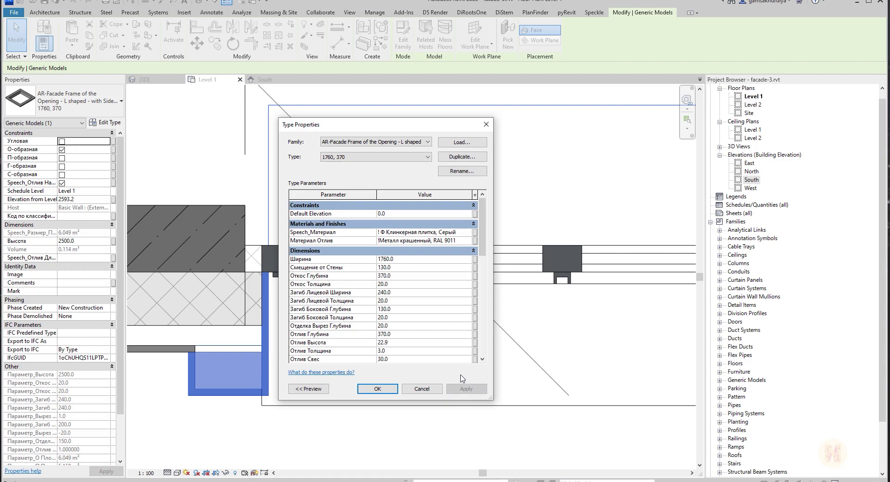
{"action": "left_click", "coordinate": [378, 389]}
{"action": "key", "text": "Escape"}
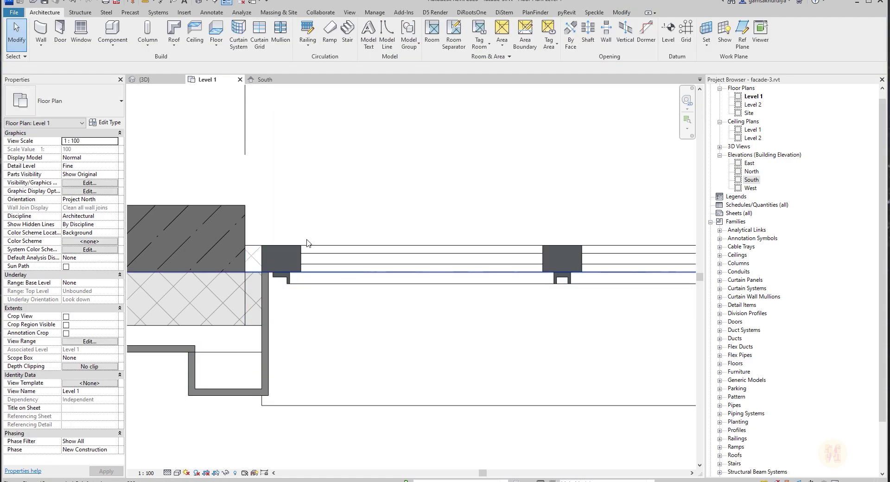
Examine in the Level 1 plan how the facade frame meets the window and the wall layers.
{"action": "scroll", "coordinate": [305, 240], "scroll_direction": "down", "scroll_amount": 2}
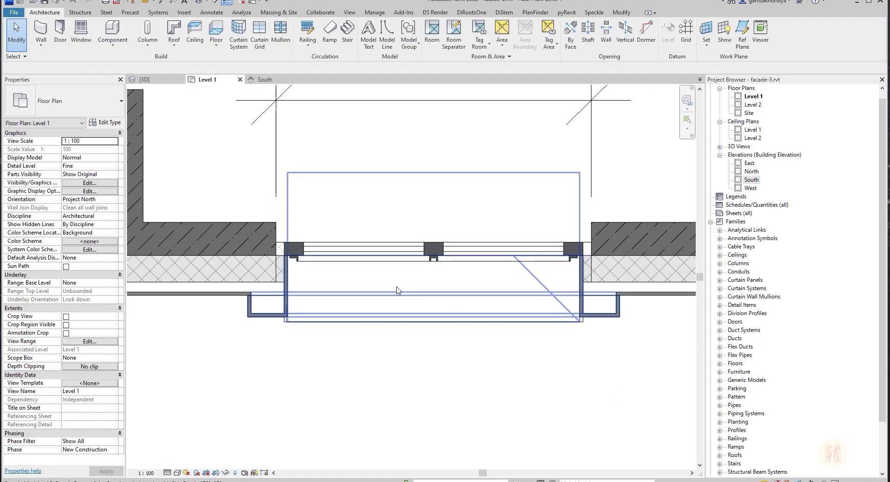
{"action": "scroll", "coordinate": [363, 283], "scroll_direction": "up", "scroll_amount": 1}
{"action": "left_click", "coordinate": [316, 323]}
{"action": "key", "text": "Escape"}
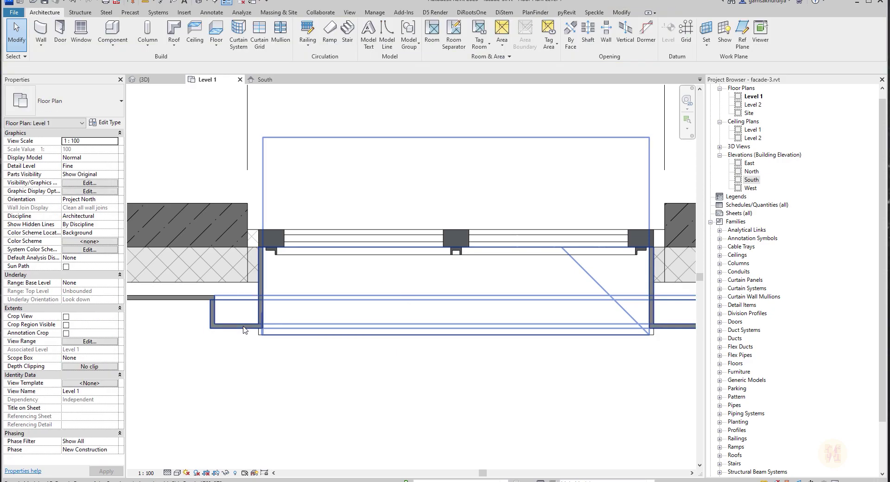
{"action": "left_click", "coordinate": [244, 328]}
{"action": "scroll", "coordinate": [260, 315], "scroll_direction": "up", "scroll_amount": 2}
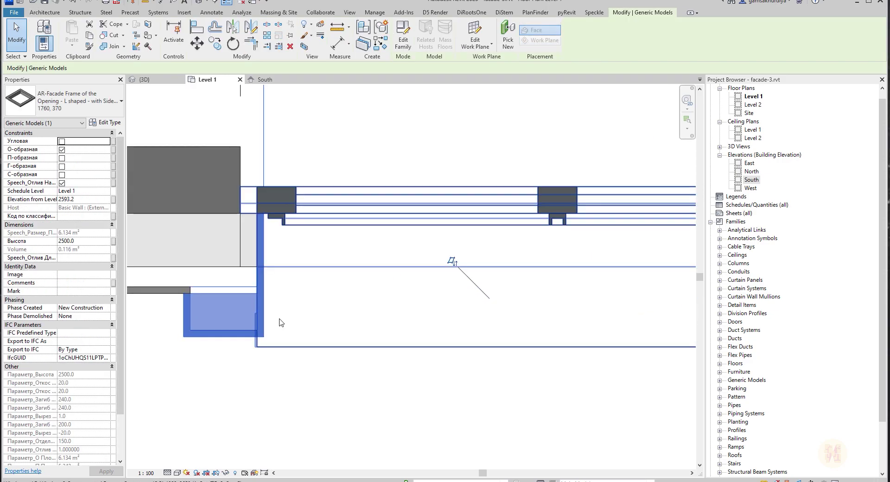
{"action": "scroll", "coordinate": [252, 330], "scroll_direction": "up", "scroll_amount": 2}
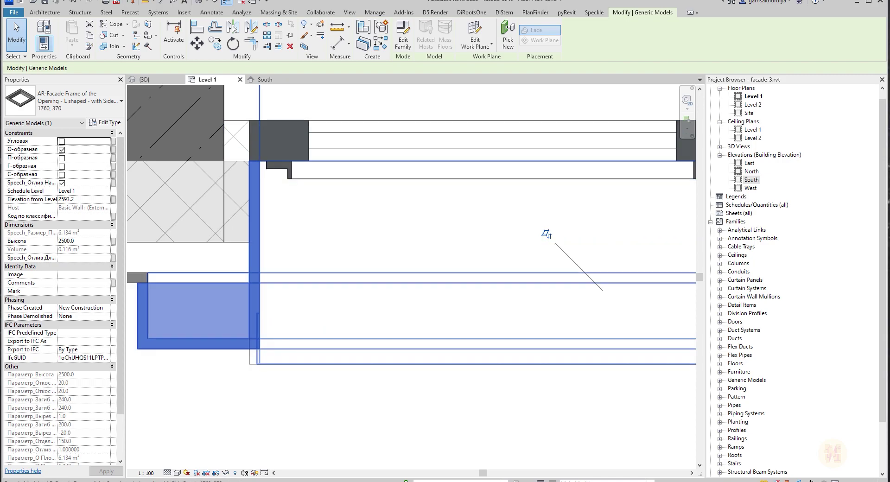
{"action": "key", "text": "Escape"}
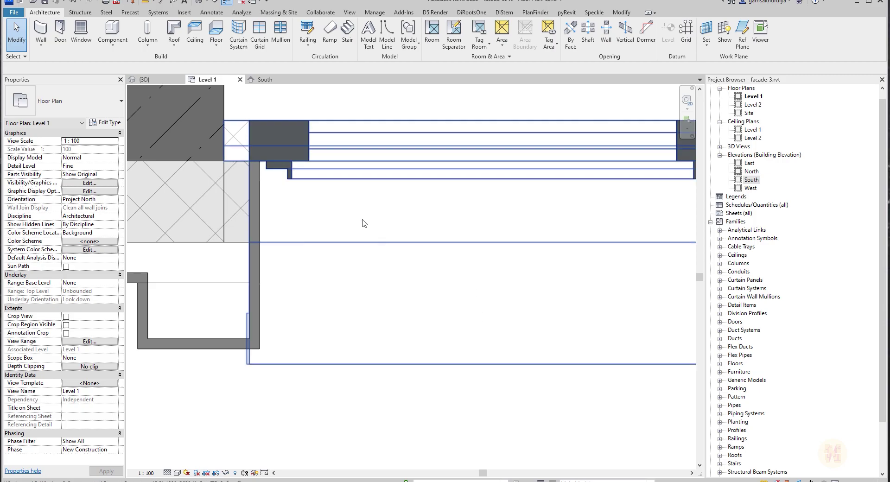
{"action": "left_click", "coordinate": [333, 194]}
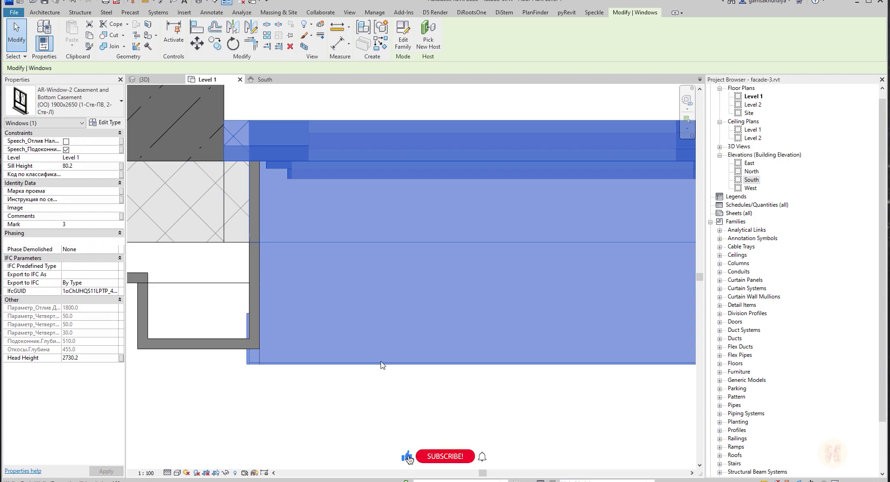
{"action": "left_click", "coordinate": [307, 391]}
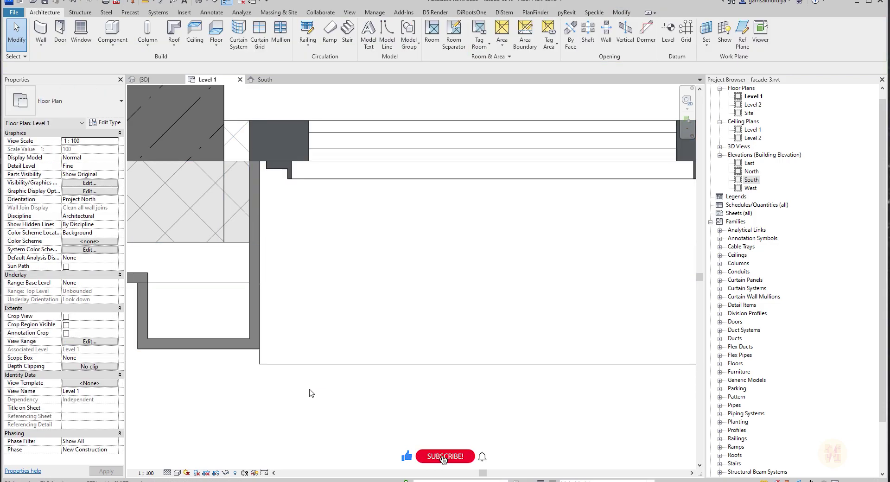
Examine the facade frame and the window's sill area from several angles in the 3D view.
{"action": "left_click", "coordinate": [157, 78]}
{"action": "middle_click_drag", "start_coordinate": [510, 362], "coordinate": [399, 420], "text": "shift"}
{"action": "scroll", "coordinate": [393, 420], "scroll_direction": "up", "scroll_amount": 2}
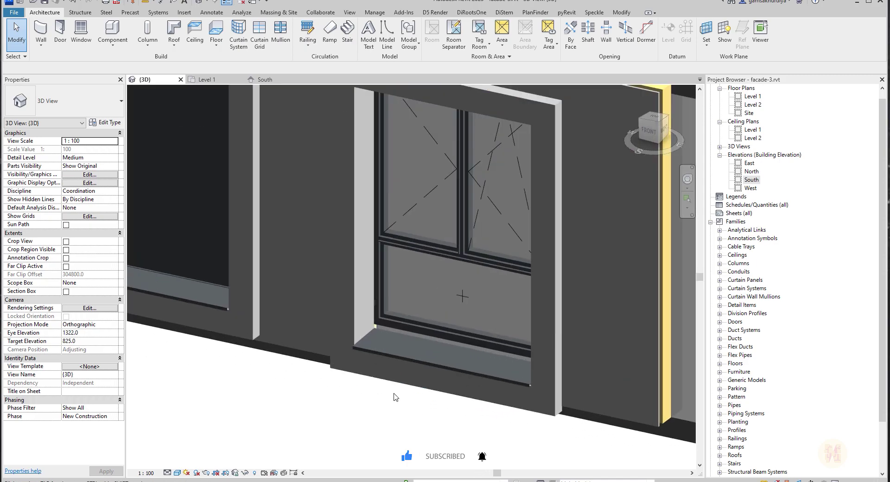
{"action": "left_click", "coordinate": [332, 328]}
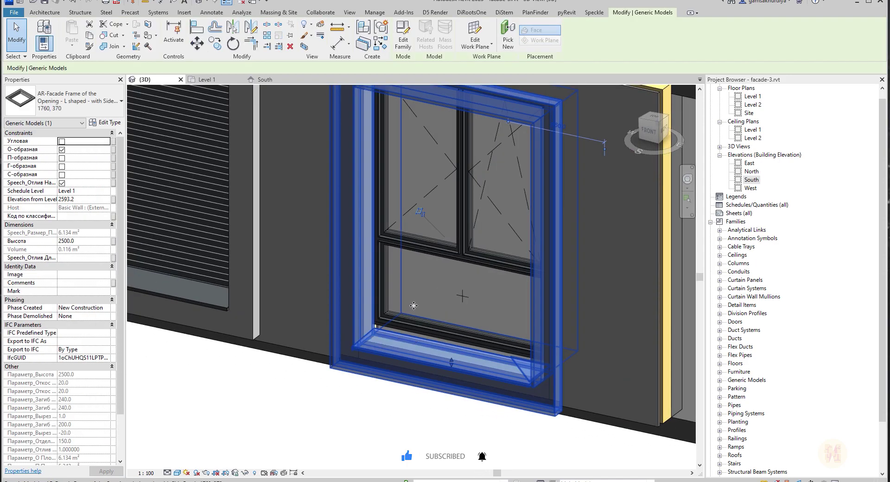
{"action": "key", "text": "Escape"}
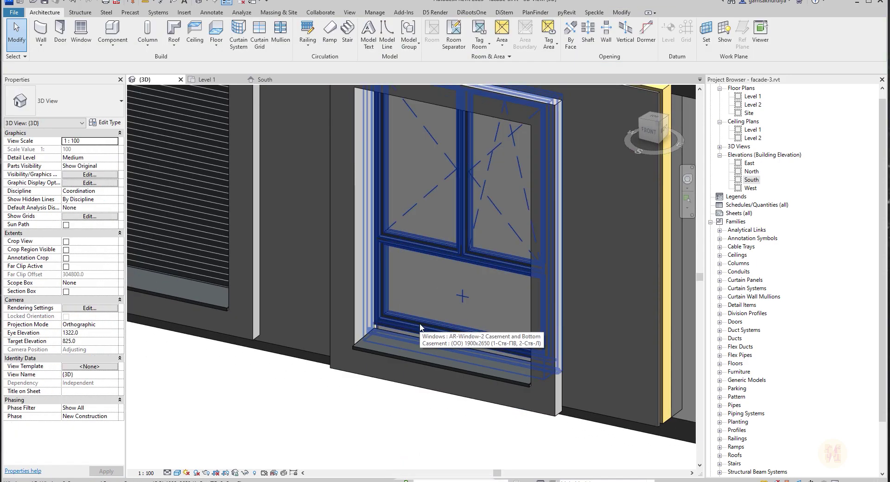
{"action": "middle_click_drag", "start_coordinate": [440, 363], "coordinate": [455, 320], "text": "shift"}
{"action": "scroll", "coordinate": [449, 312], "scroll_direction": "up", "scroll_amount": 2}
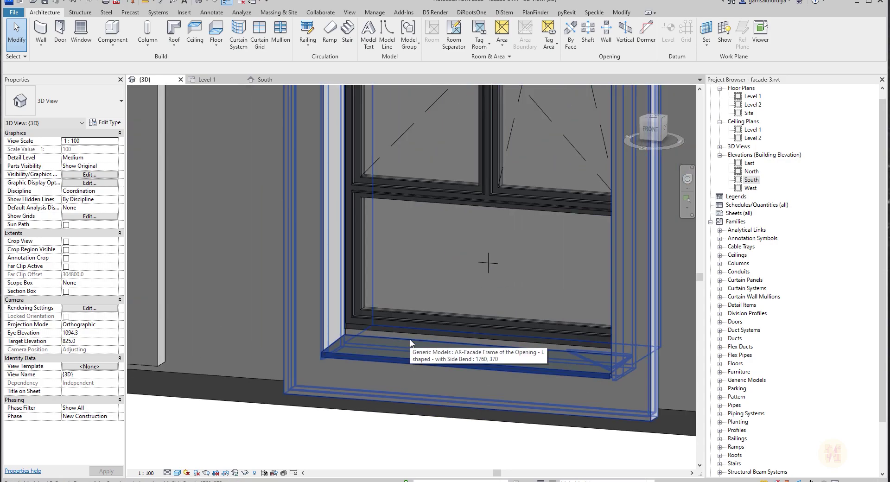
{"action": "left_click", "coordinate": [435, 309]}
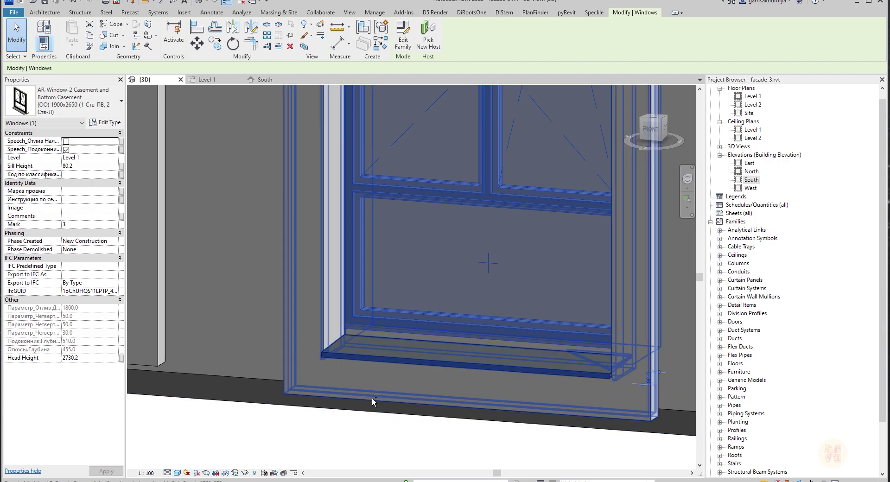
{"action": "scroll", "coordinate": [388, 354], "scroll_direction": "down", "scroll_amount": 3}
{"action": "middle_click_drag", "start_coordinate": [389, 354], "coordinate": [436, 369], "text": "shift"}
{"action": "scroll", "coordinate": [417, 362], "scroll_direction": "up", "scroll_amount": 6}
{"action": "key", "text": "Escape"}
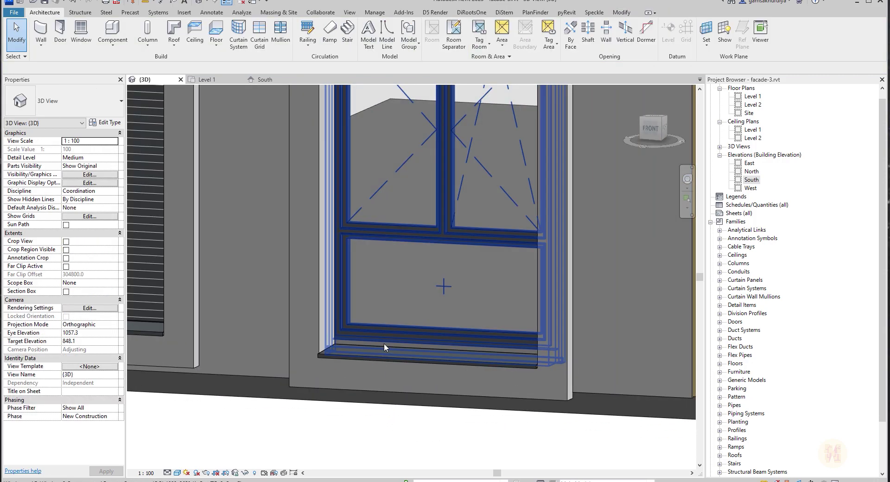
{"action": "key", "text": "a"}
{"action": "key", "text": "l"}
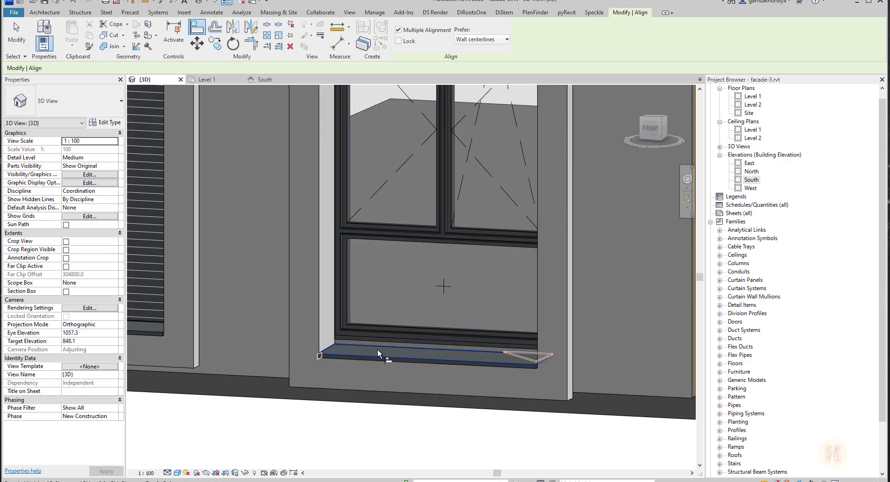
{"action": "middle_click_drag", "start_coordinate": [376, 367], "coordinate": [314, 363], "text": "shift"}
{"action": "middle_click_drag", "start_coordinate": [240, 388], "coordinate": [371, 420]}
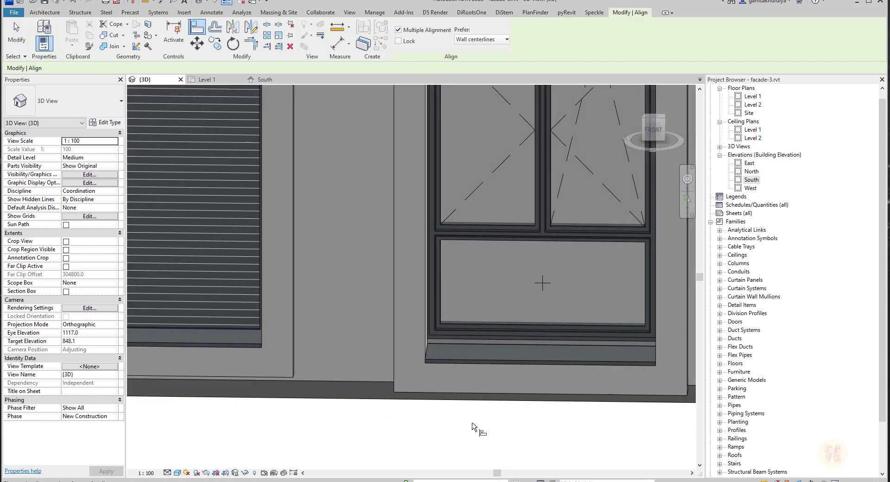
{"action": "left_click", "coordinate": [205, 338]}
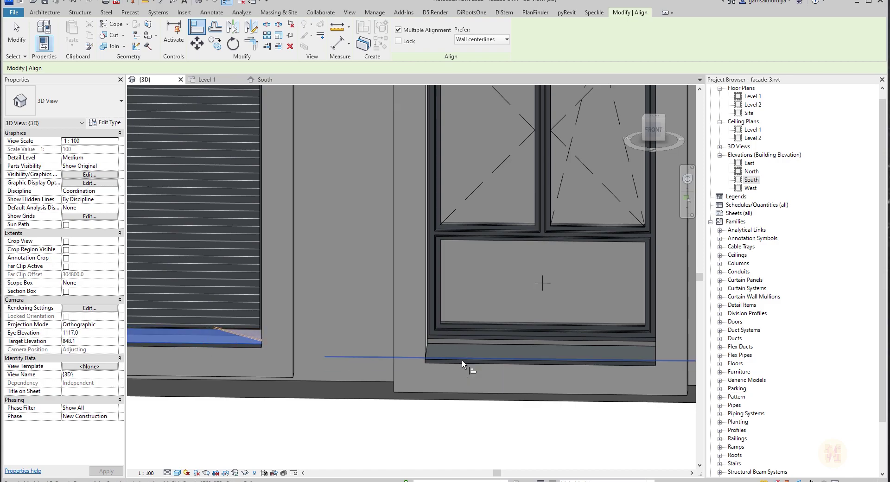
{"action": "scroll", "coordinate": [324, 345], "scroll_direction": "down", "scroll_amount": 1}
{"action": "key", "text": "Escape"}
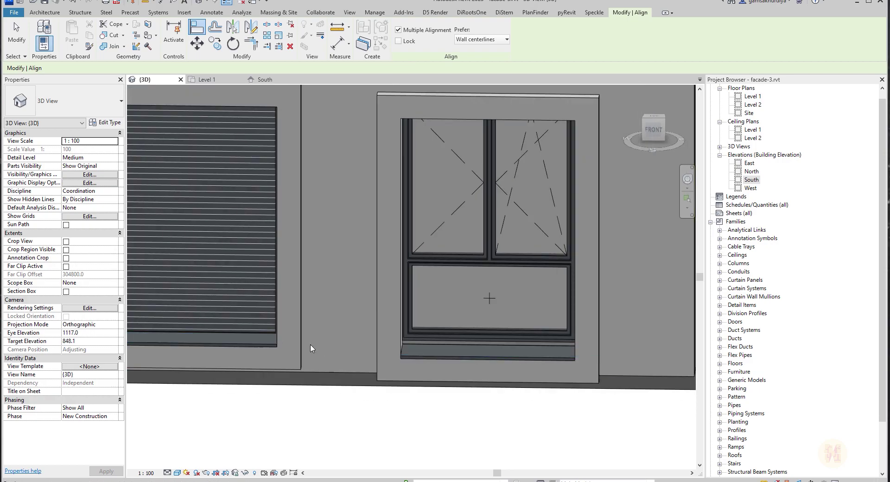
{"action": "key", "text": "Escape"}
Align the bottom edge of the casement window's facade frame with the bottom edge of the louvred opening's frame.
{"action": "key", "text": "a"}
{"action": "key", "text": "l"}
{"action": "scroll", "coordinate": [297, 366], "scroll_direction": "up", "scroll_amount": 3}
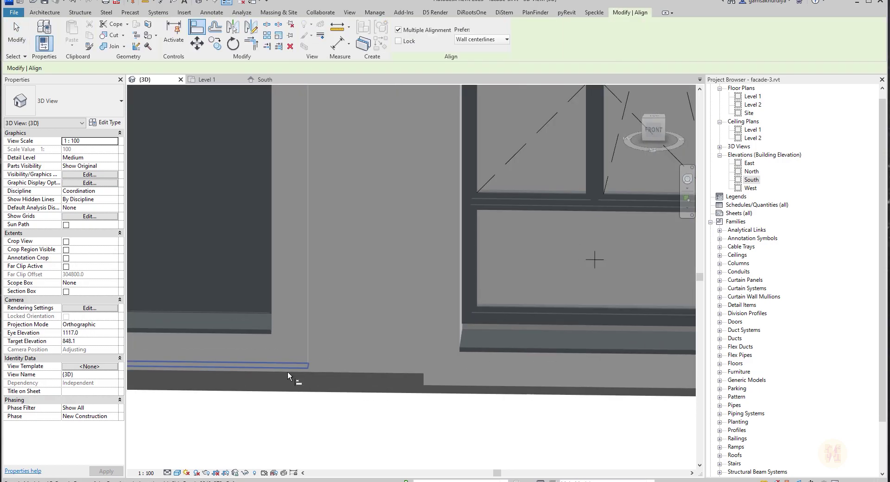
{"action": "left_click", "coordinate": [287, 371]}
{"action": "left_click", "coordinate": [458, 390]}
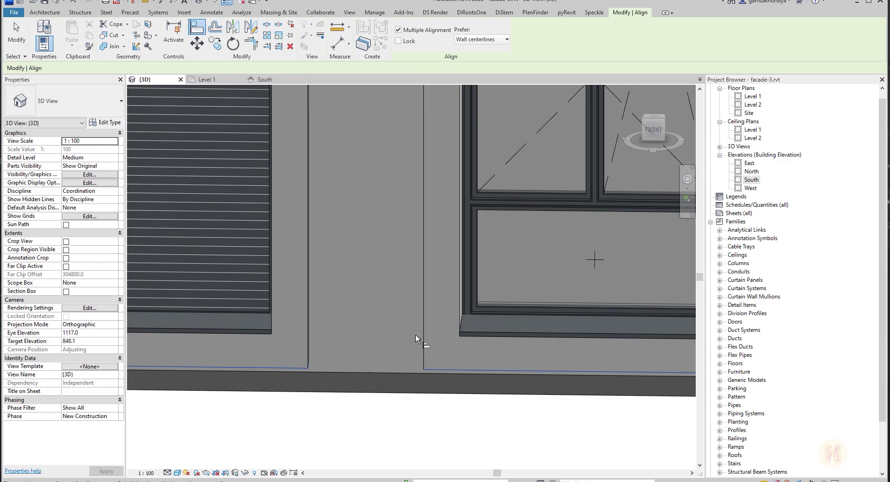
{"action": "key", "text": "Escape"}
Align the top face of the casement window's facade frame with the top face of the louvred opening's frame.
{"action": "scroll", "coordinate": [415, 338], "scroll_direction": "down", "scroll_amount": 4}
{"action": "key", "text": "a"}
{"action": "key", "text": "l"}
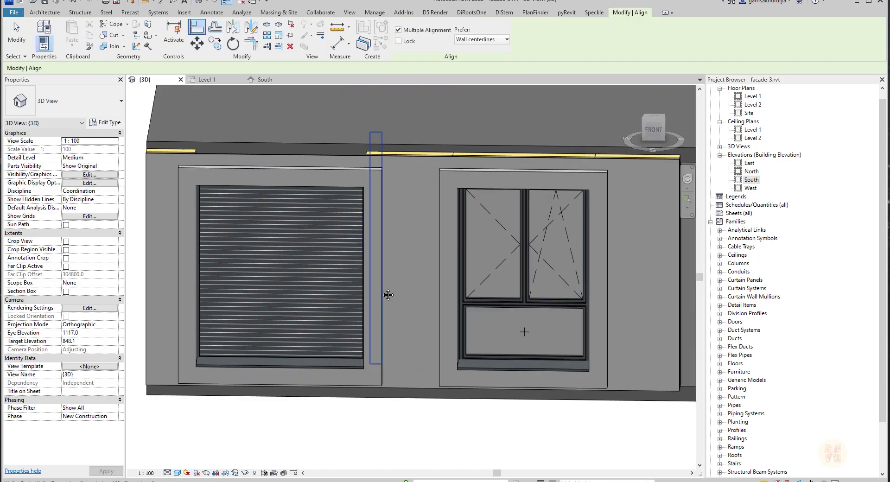
{"action": "scroll", "coordinate": [411, 255], "scroll_direction": "up", "scroll_amount": 3}
{"action": "middle_click_drag", "start_coordinate": [377, 157], "coordinate": [374, 103], "text": "shift"}
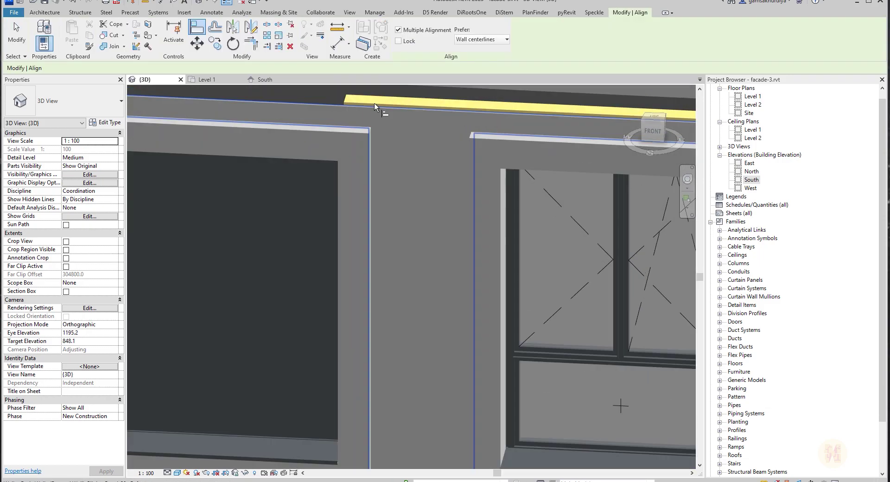
{"action": "scroll", "coordinate": [334, 144], "scroll_direction": "up", "scroll_amount": 3}
{"action": "left_click", "coordinate": [327, 143]}
{"action": "left_click", "coordinate": [535, 153]}
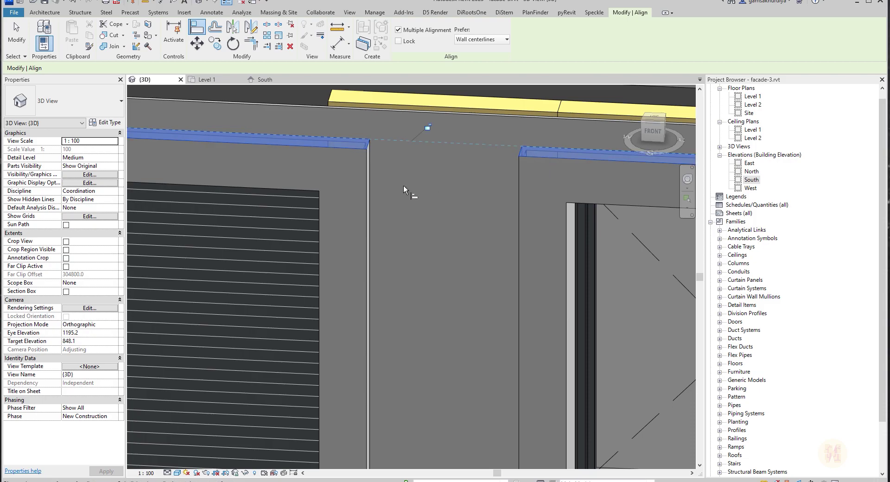
{"action": "key", "text": "Escape"}
{"action": "key", "text": "Escape"}
Examine the facade frames and the casement window's lower corner from the interior side in 3D.
{"action": "scroll", "coordinate": [407, 181], "scroll_direction": "down", "scroll_amount": 3}
{"action": "middle_click_drag", "start_coordinate": [394, 254], "coordinate": [365, 264], "text": "shift"}
{"action": "left_click", "coordinate": [483, 319]}
{"action": "middle_click_drag", "start_coordinate": [585, 322], "coordinate": [361, 312], "text": "shift"}
{"action": "key", "text": "Escape"}
{"action": "middle_click_drag", "start_coordinate": [447, 346], "coordinate": [395, 306]}
{"action": "scroll", "coordinate": [396, 306], "scroll_direction": "up", "scroll_amount": 2}
{"action": "middle_click_drag", "start_coordinate": [515, 279], "coordinate": [268, 340], "text": "shift"}
{"action": "scroll", "coordinate": [281, 304], "scroll_direction": "up", "scroll_amount": 3}
{"action": "scroll", "coordinate": [282, 304], "scroll_direction": "up", "scroll_amount": 1}
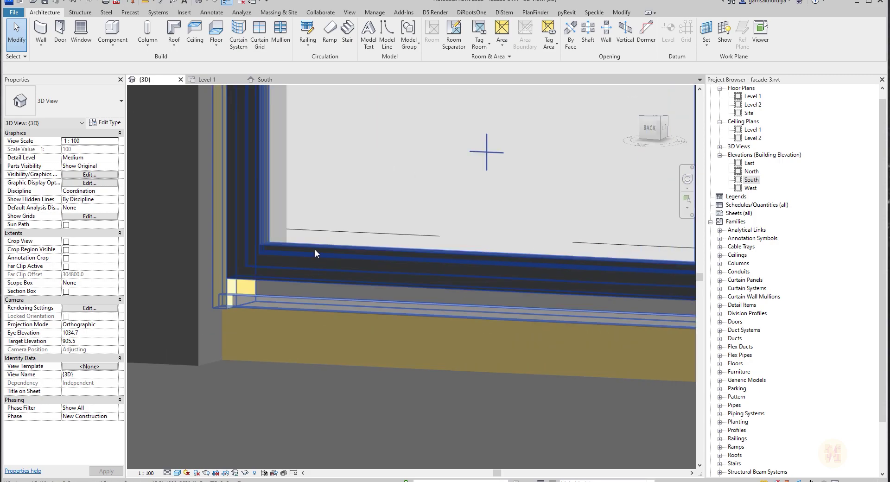
{"action": "left_click", "coordinate": [312, 260]}
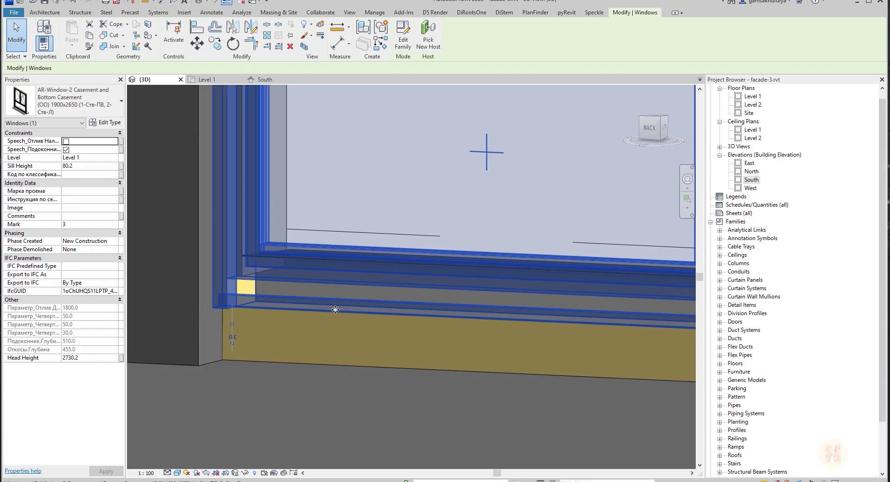
{"action": "key", "text": "Escape"}
{"action": "scroll", "coordinate": [333, 307], "scroll_direction": "down", "scroll_amount": 6}
{"action": "middle_click_drag", "start_coordinate": [371, 325], "coordinate": [435, 313], "text": "shift"}
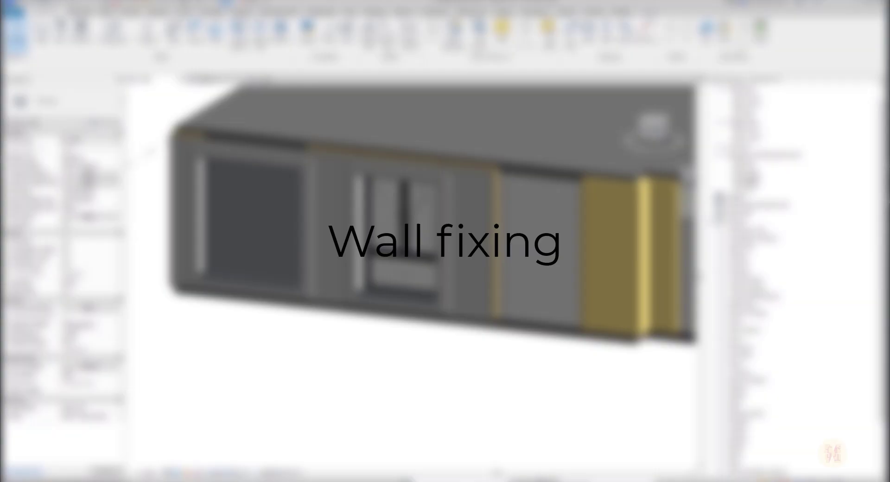
Temporarily hide the upper reinforced concrete floor slab that covers the facade walls in the 3D view.
{"action": "scroll", "coordinate": [481, 285], "scroll_direction": "down", "scroll_amount": 3}
{"action": "middle_click_drag", "start_coordinate": [315, 241], "coordinate": [343, 210], "text": "shift"}
{"action": "left_click", "coordinate": [319, 160]}
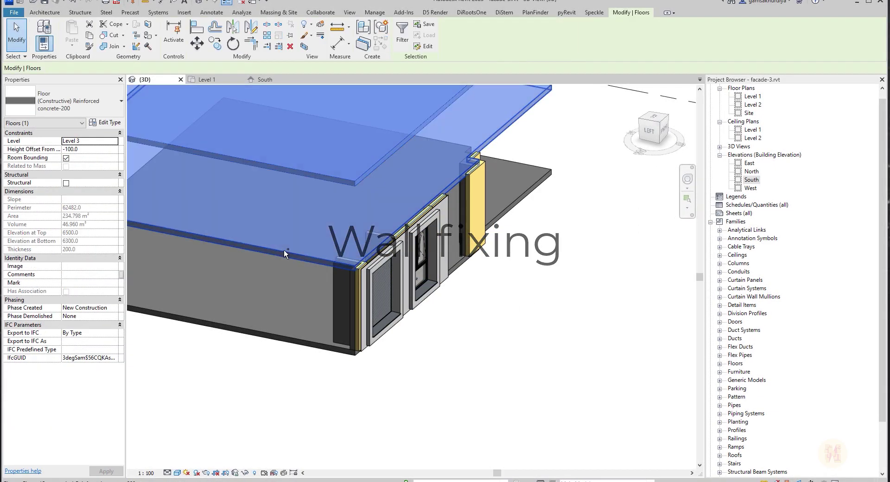
{"action": "key", "text": "h"}
{"action": "key", "text": "h"}
{"action": "middle_click_drag", "start_coordinate": [462, 310], "coordinate": [371, 229], "text": "shift"}
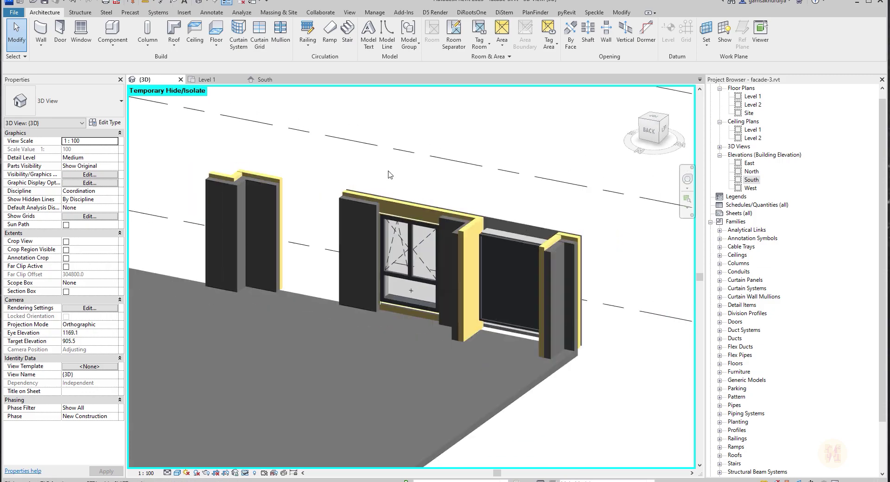
Place a stacked wall of type (Constructive) Air-220 + Reinforced Concrete-220 (Plaster-20) (Height, 450), about 2000 mm long, in front of the casement window.
{"action": "scroll", "coordinate": [370, 229], "scroll_direction": "up", "scroll_amount": 3}
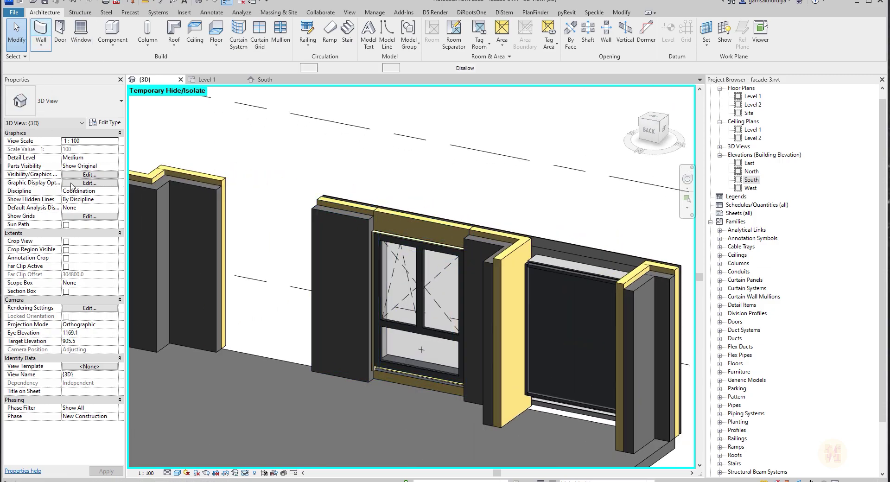
{"action": "key", "text": "w"}
{"action": "key", "text": "a"}
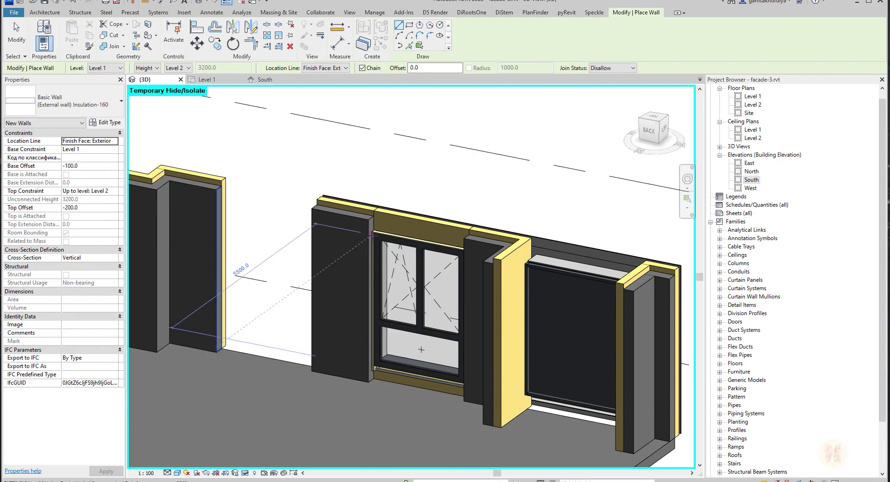
{"action": "left_click", "coordinate": [104, 105]}
{"action": "scroll", "coordinate": [74, 260], "scroll_direction": "down", "scroll_amount": 5}
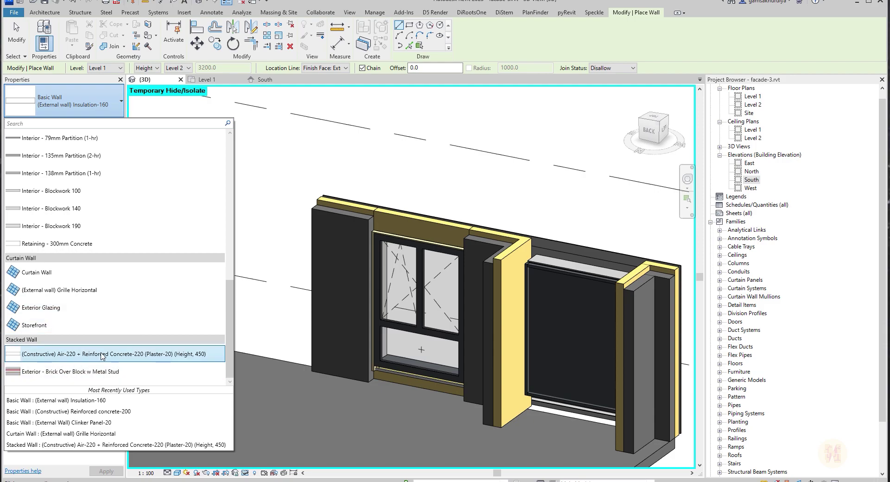
{"action": "left_click", "coordinate": [122, 354]}
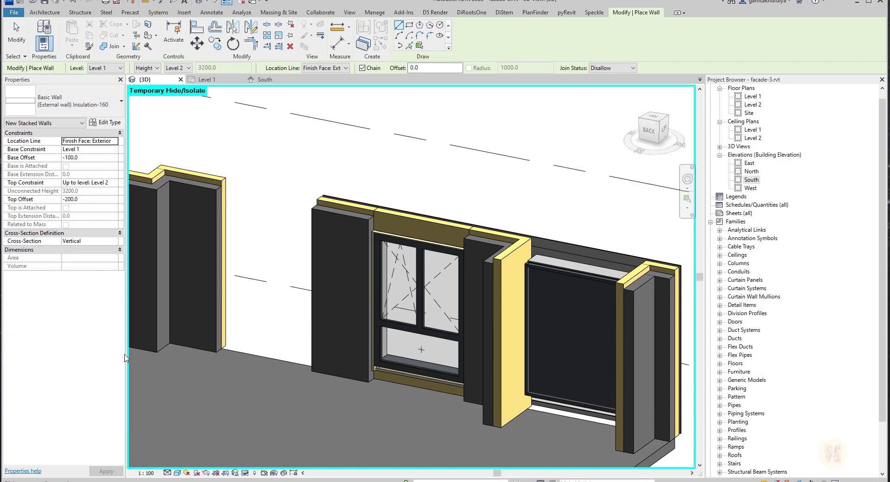
{"action": "left_click", "coordinate": [354, 400]}
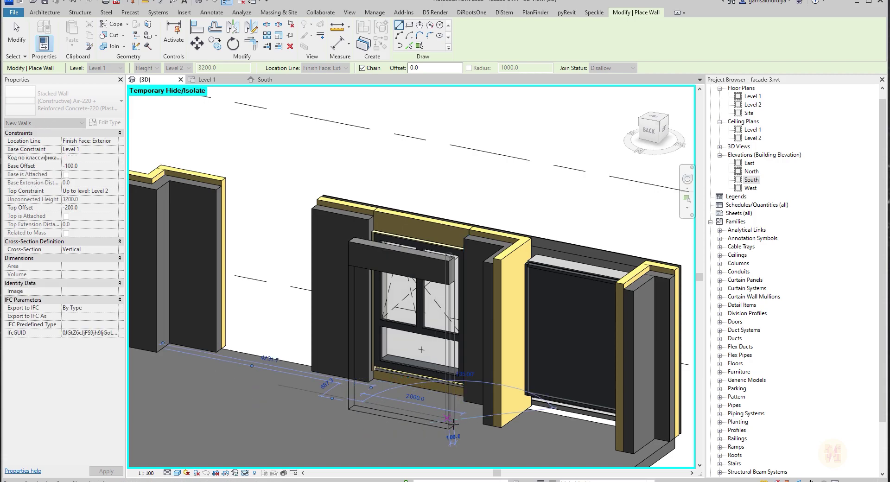
{"action": "key", "text": "Escape"}
{"action": "key", "text": "Escape"}
Move the new stacked wall in the Level 1 plan from its upper corner to the interior corner of the concrete wall beside the window opening.
{"action": "middle_click_drag", "start_coordinate": [293, 382], "coordinate": [400, 325], "text": "shift"}
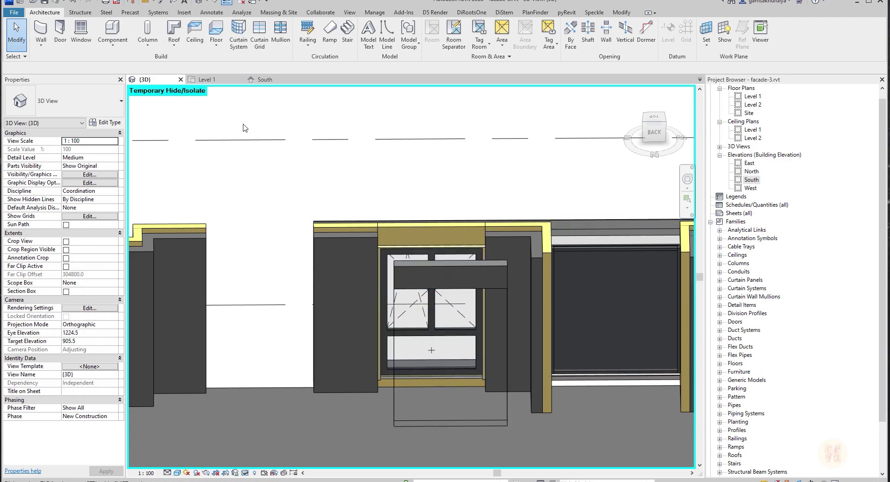
{"action": "left_click", "coordinate": [413, 272]}
{"action": "middle_click_drag", "start_coordinate": [412, 271], "coordinate": [203, 85], "text": "shift"}
{"action": "left_click", "coordinate": [204, 80]}
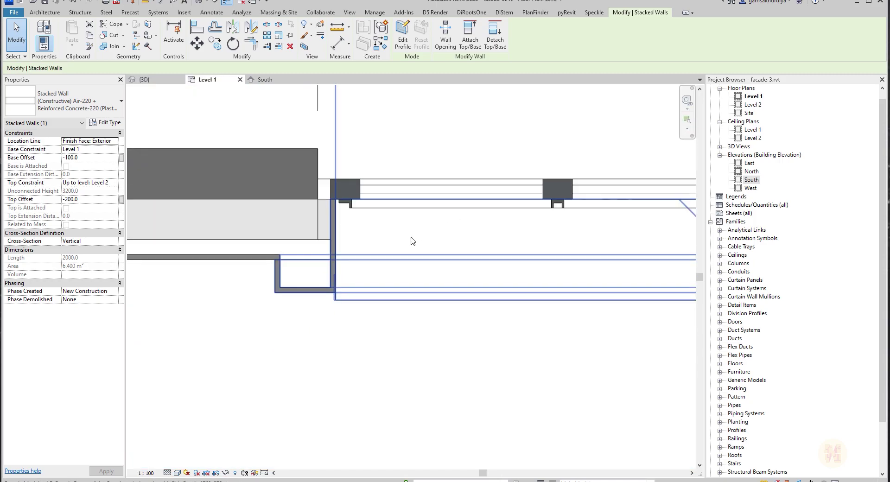
{"action": "middle_click_drag", "start_coordinate": [393, 232], "coordinate": [395, 320]}
{"action": "left_click", "coordinate": [395, 320]}
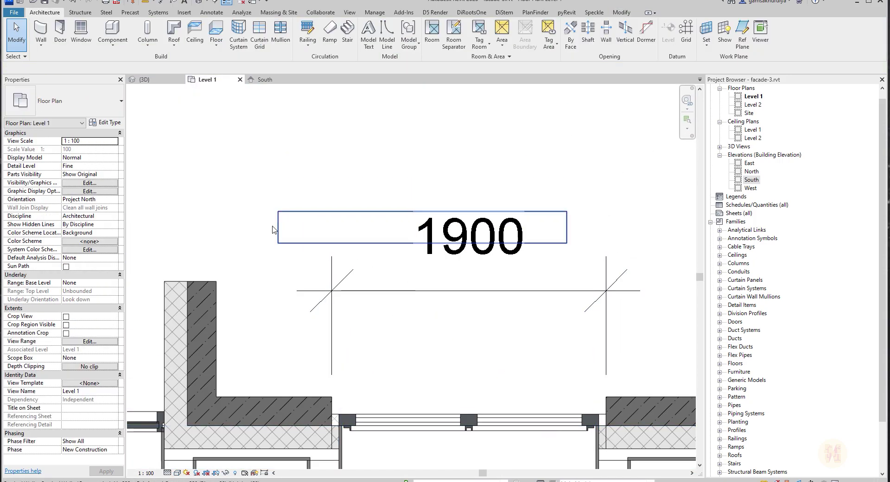
{"action": "left_click", "coordinate": [287, 223]}
{"action": "scroll", "coordinate": [287, 222], "scroll_direction": "down", "scroll_amount": 1}
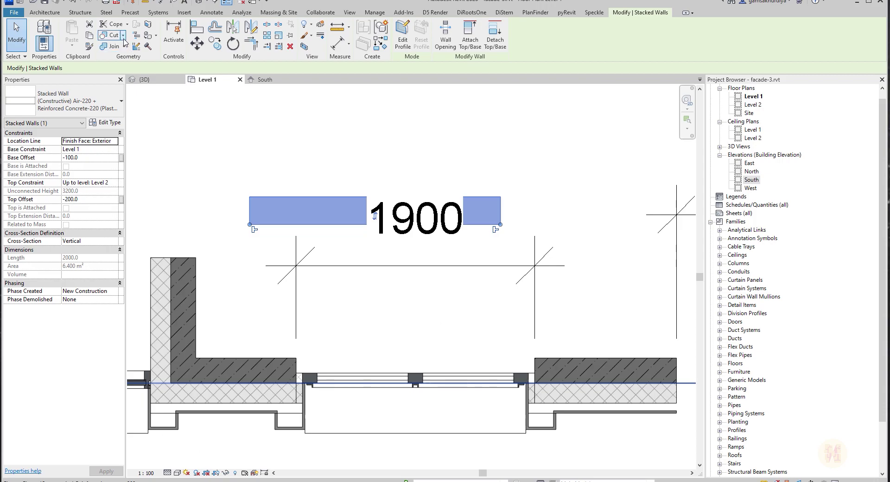
{"action": "left_click", "coordinate": [197, 43]}
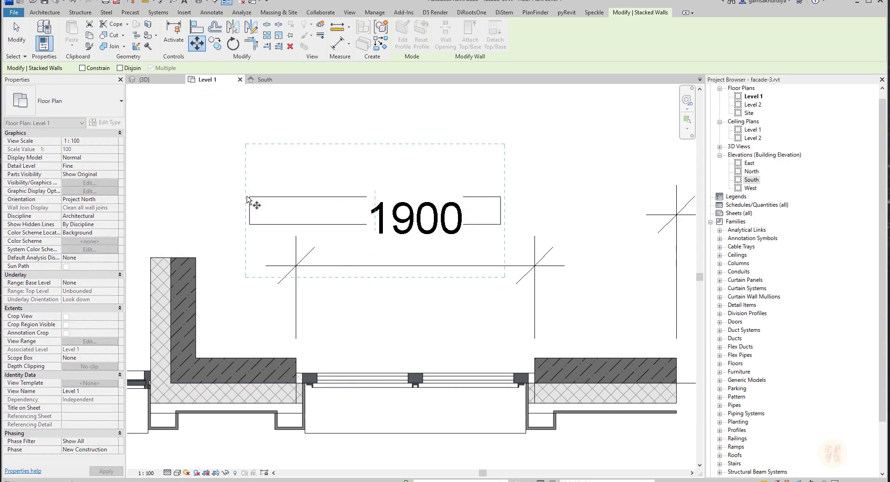
{"action": "left_click", "coordinate": [262, 205]}
{"action": "left_click", "coordinate": [297, 357]}
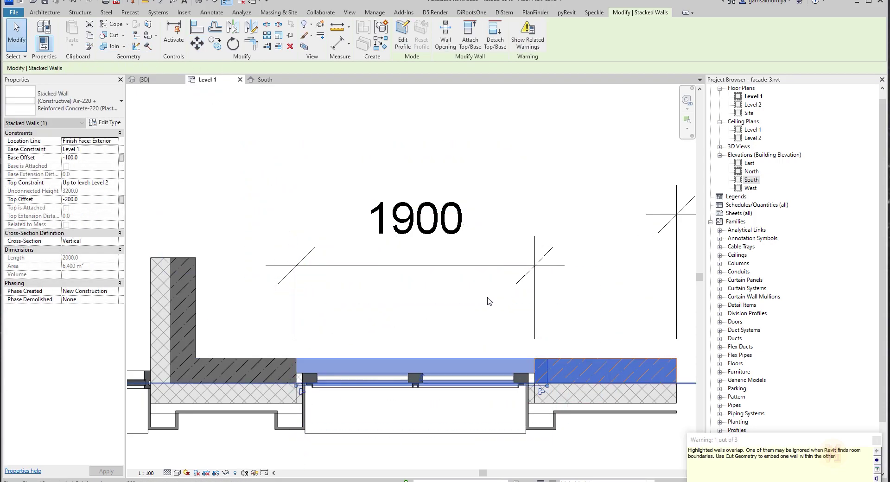
Shorten the stacked wall to 1900 mm so its far end meets the concrete wall at the other side of the window opening.
{"action": "left_click", "coordinate": [489, 299]}
{"action": "left_click", "coordinate": [515, 371]}
{"action": "scroll", "coordinate": [569, 397], "scroll_direction": "up", "scroll_amount": 2}
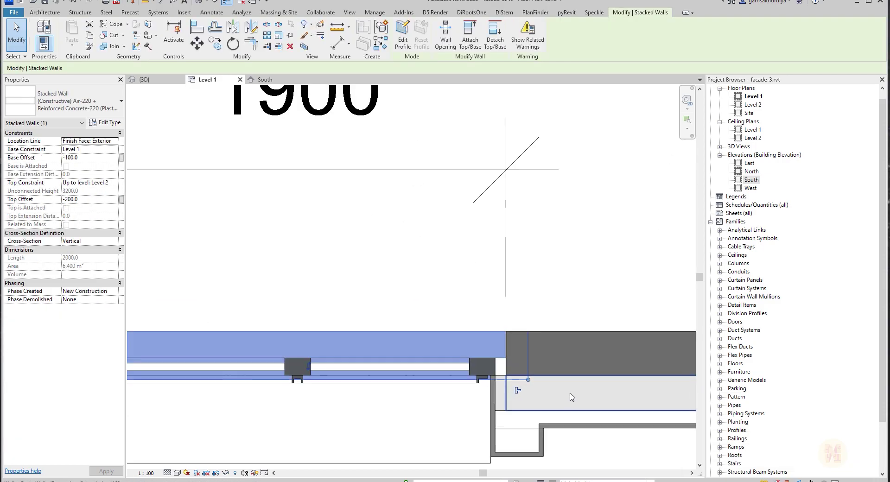
{"action": "left_click_drag", "start_coordinate": [528, 380], "coordinate": [506, 380]}
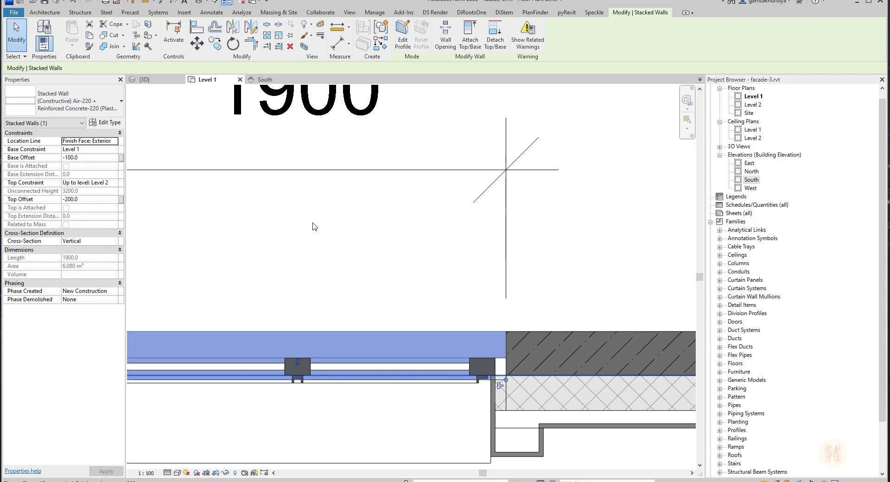
{"action": "middle_click_drag", "start_coordinate": [304, 228], "coordinate": [332, 227]}
{"action": "scroll", "coordinate": [394, 324], "scroll_direction": "down", "scroll_amount": 1}
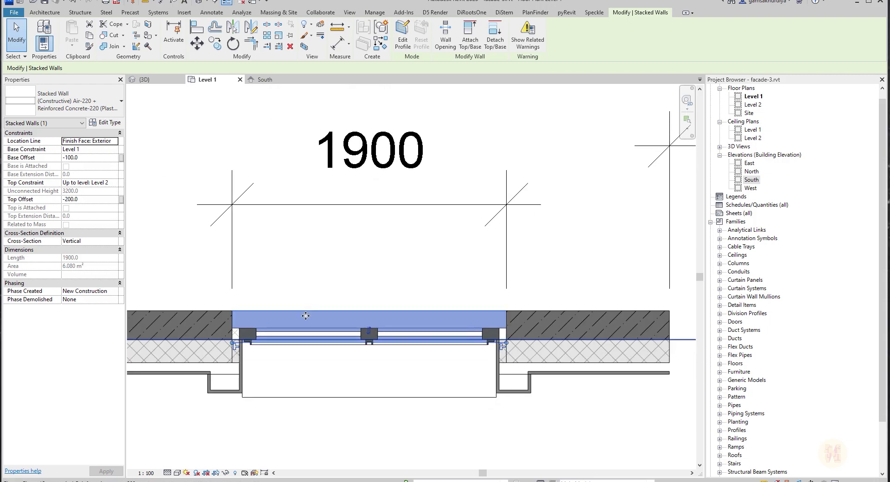
Review the stacked wall's type properties and the available stacked wall types.
{"action": "left_click", "coordinate": [105, 122]}
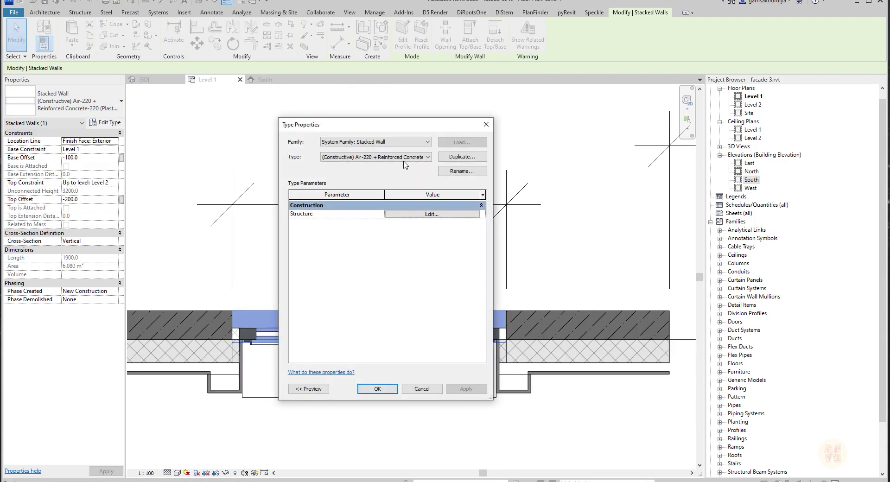
{"action": "left_click", "coordinate": [427, 159]}
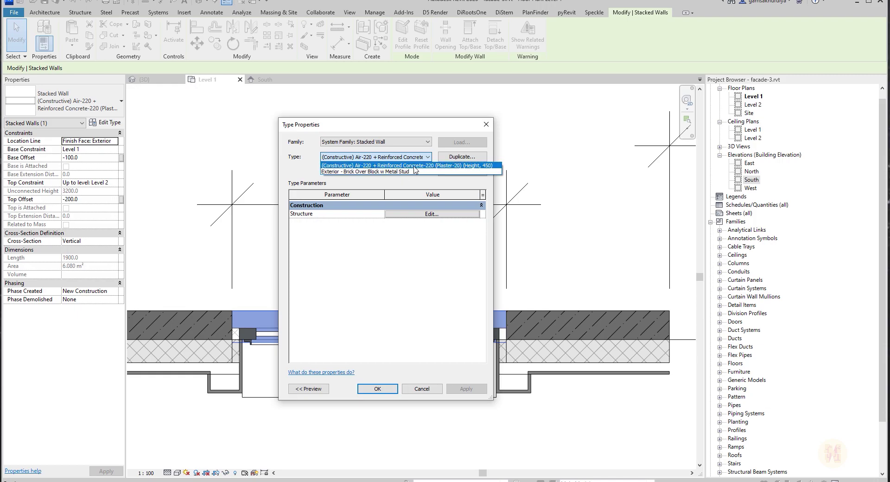
{"action": "left_click", "coordinate": [455, 171]}
{"action": "left_click", "coordinate": [377, 388]}
{"action": "key", "text": "Escape"}
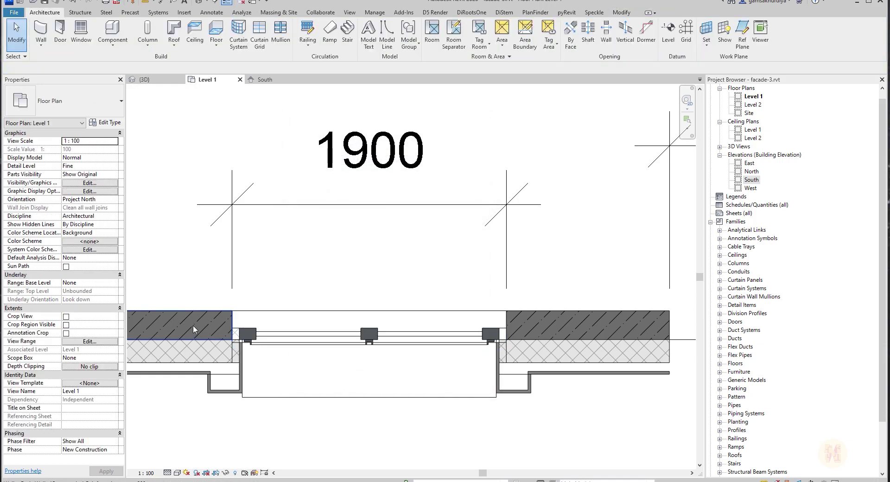
Move the stacked wall 20 mm toward the interior, perpendicular to the facade, in the Level 1 plan.
{"action": "left_click", "coordinate": [259, 323]}
{"action": "key", "text": "Escape"}
{"action": "scroll", "coordinate": [232, 313], "scroll_direction": "up", "scroll_amount": 2}
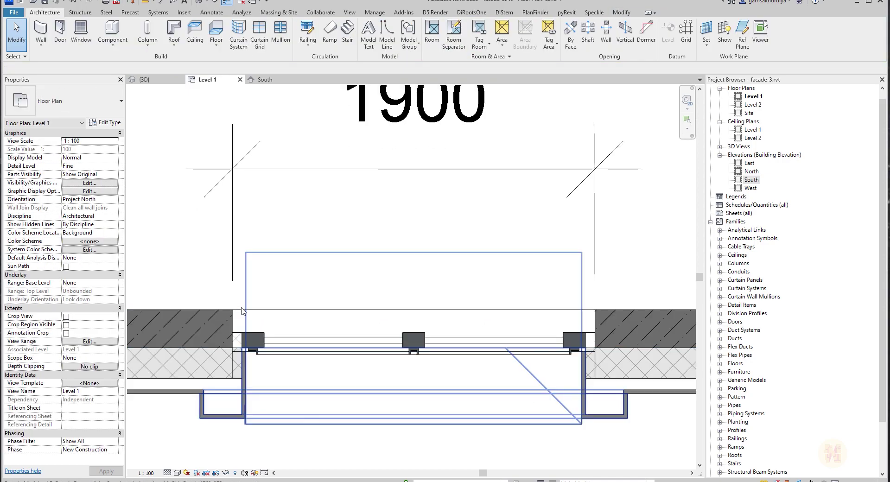
{"action": "left_click", "coordinate": [234, 311]}
{"action": "key", "text": "Escape"}
{"action": "left_click", "coordinate": [238, 312]}
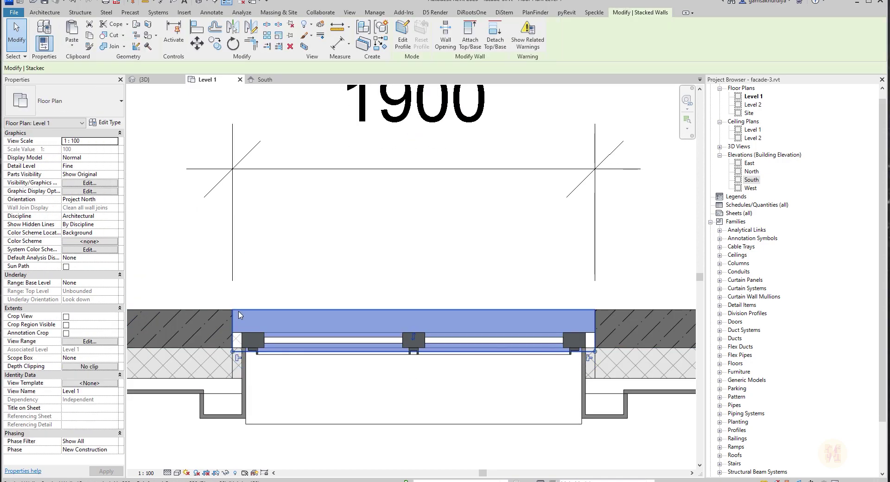
{"action": "left_click", "coordinate": [197, 44]}
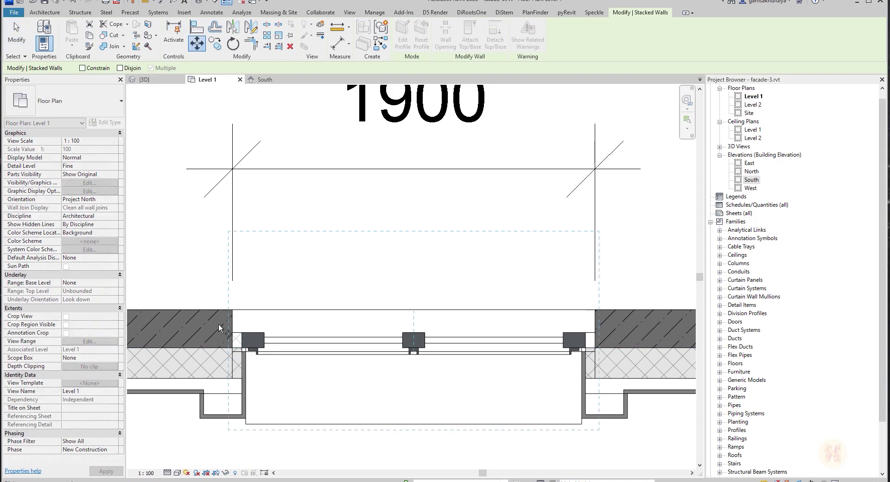
{"action": "scroll", "coordinate": [237, 361], "scroll_direction": "up", "scroll_amount": 2}
{"action": "left_click", "coordinate": [239, 361]}
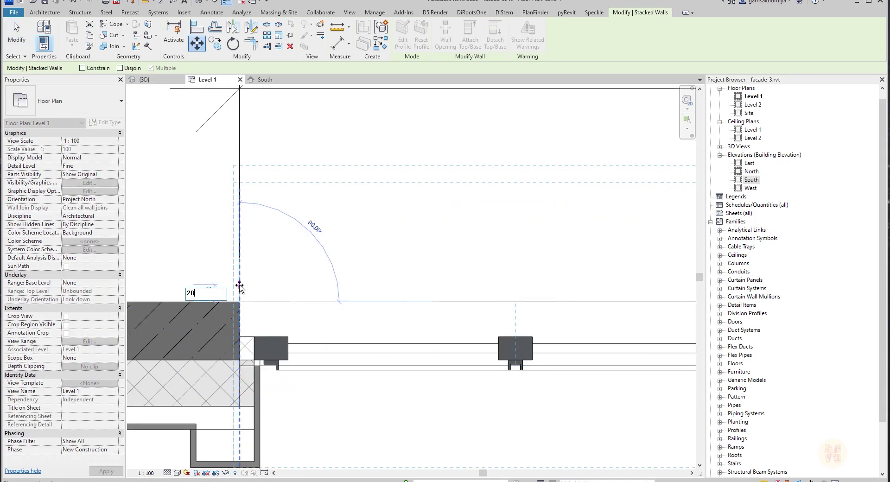
{"action": "type", "text": "20"}
{"action": "key", "text": "Return"}
{"action": "key", "text": "Escape"}
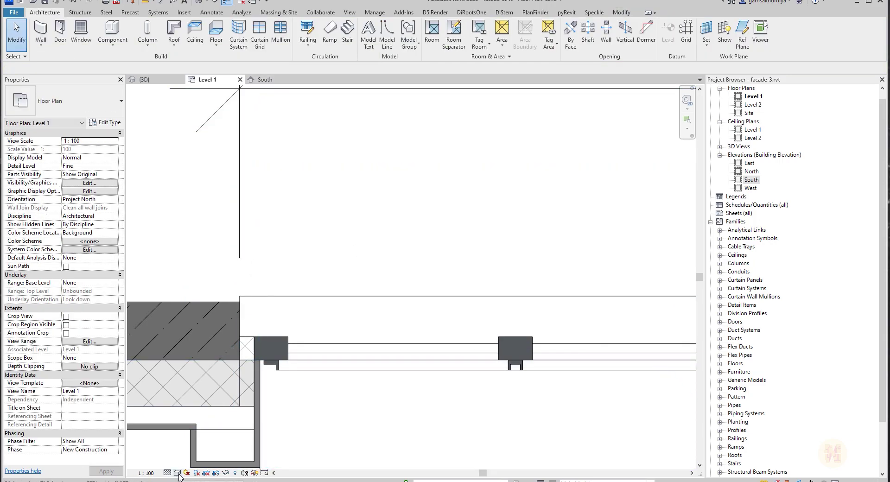
Examine the stacked wall above the casement window from the interior side in 3D.
{"action": "left_click", "coordinate": [264, 79]}
{"action": "scroll", "coordinate": [413, 257], "scroll_direction": "down", "scroll_amount": 2}
{"action": "middle_click_drag", "start_coordinate": [556, 242], "coordinate": [388, 334]}
{"action": "left_click", "coordinate": [145, 79]}
{"action": "middle_click_drag", "start_coordinate": [266, 180], "coordinate": [304, 254], "text": "shift"}
{"action": "scroll", "coordinate": [344, 319], "scroll_direction": "up", "scroll_amount": 3}
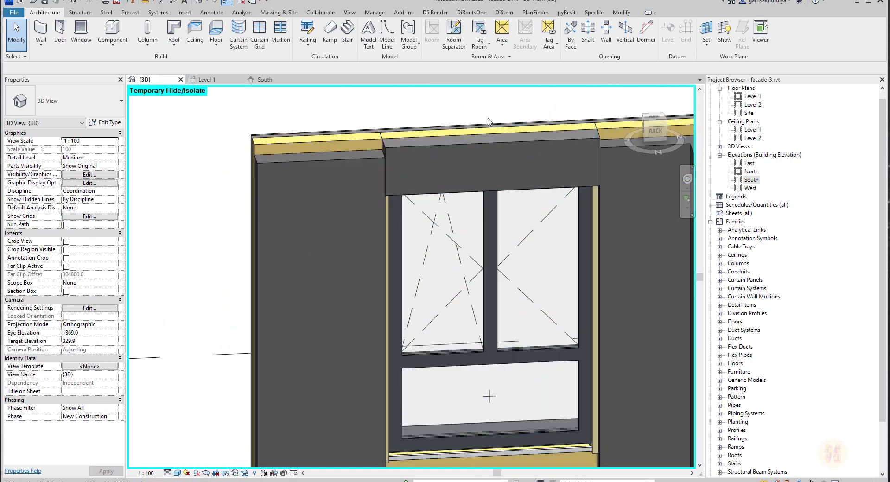
{"action": "left_click", "coordinate": [505, 175]}
{"action": "middle_click_drag", "start_coordinate": [505, 175], "coordinate": [465, 176]}
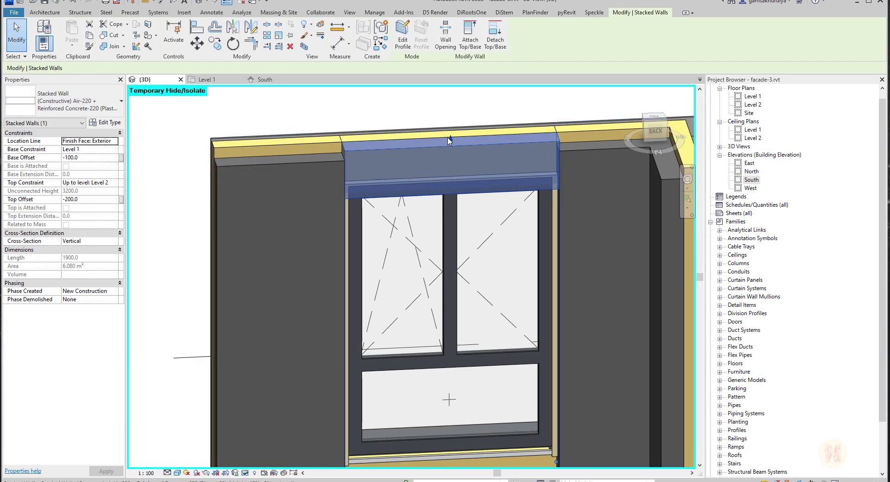
{"action": "key", "text": "Escape"}
{"action": "key", "text": "a"}
{"action": "key", "text": "l"}
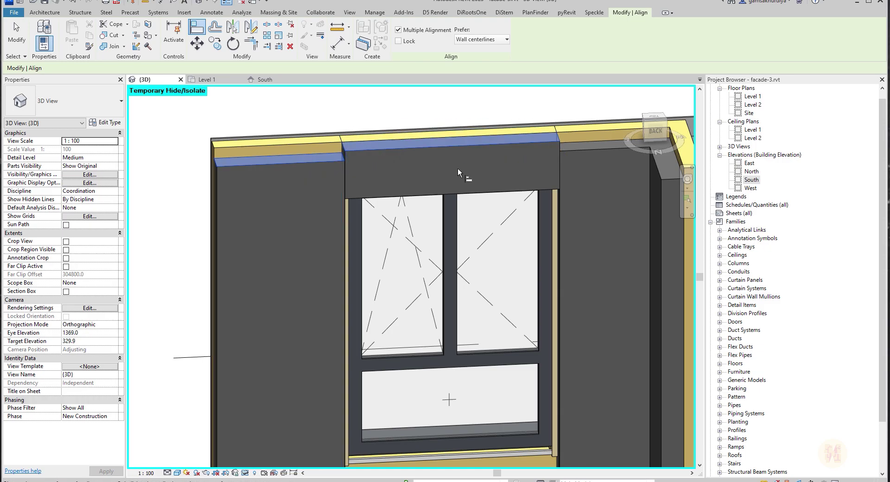
{"action": "key", "text": "Escape"}
Lower the top of the stacked wall above the casement window to the adjoining concrete wall's top, at a top offset of about -300.8.
{"action": "left_click", "coordinate": [452, 146]}
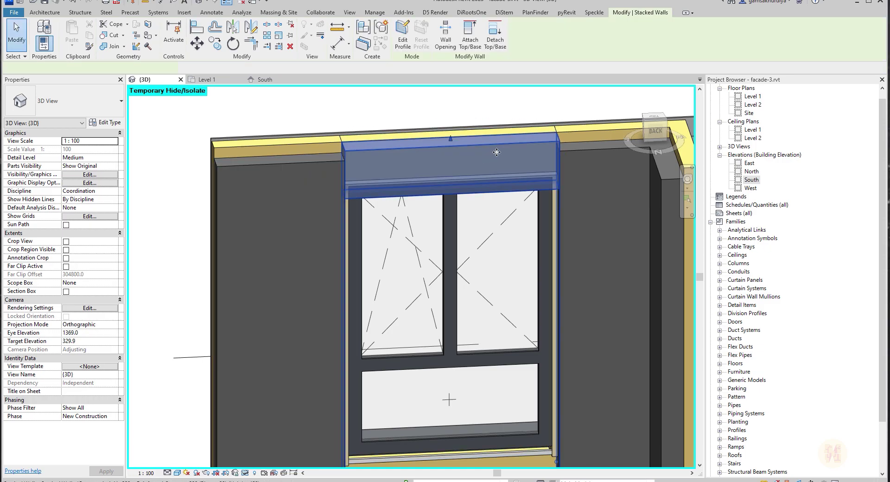
{"action": "left_click_drag", "start_coordinate": [452, 140], "coordinate": [455, 156]}
{"action": "middle_click_drag", "start_coordinate": [502, 165], "coordinate": [407, 146], "text": "shift"}
{"action": "scroll", "coordinate": [407, 146], "scroll_direction": "up", "scroll_amount": 2}
{"action": "scroll", "coordinate": [407, 146], "scroll_direction": "up", "scroll_amount": 2}
{"action": "left_click_drag", "start_coordinate": [493, 166], "coordinate": [492, 154]}
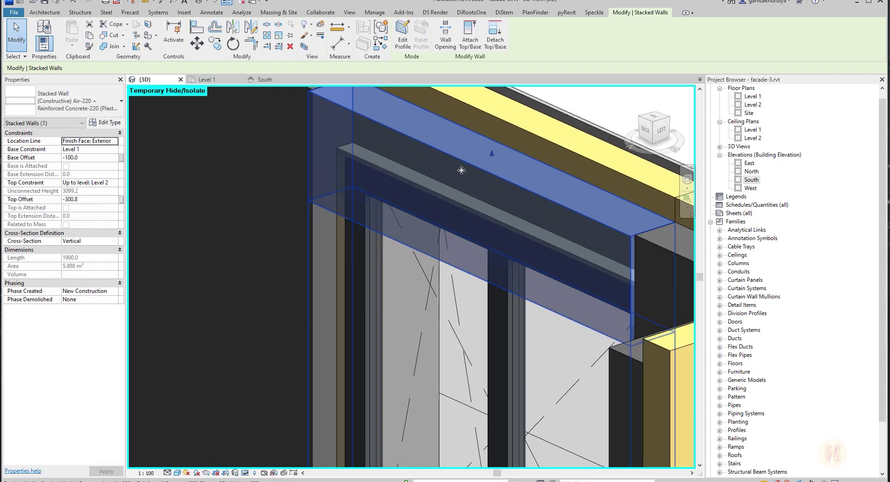
{"action": "middle_click_drag", "start_coordinate": [492, 153], "coordinate": [502, 181], "text": "shift"}
{"action": "middle_click_drag", "start_coordinate": [374, 169], "coordinate": [423, 219]}
{"action": "key", "text": "Escape"}
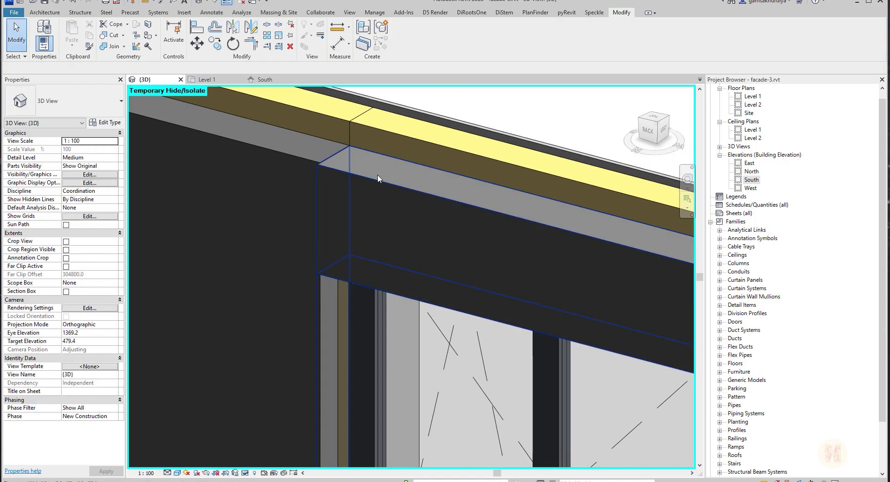
{"action": "key", "text": "a"}
{"action": "key", "text": "l"}
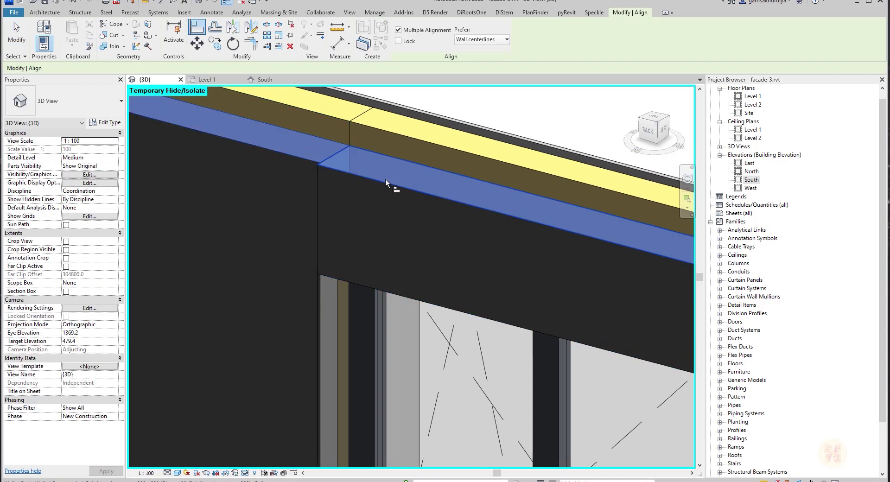
{"action": "key", "text": "Escape"}
Rename the type of the stacked wall above the casement window as (Constructive) Air-220 + Reinforced Concrete-200 (Height, 450).
{"action": "scroll", "coordinate": [312, 223], "scroll_direction": "down", "scroll_amount": 5}
{"action": "middle_click_drag", "start_coordinate": [356, 231], "coordinate": [464, 227], "text": "shift"}
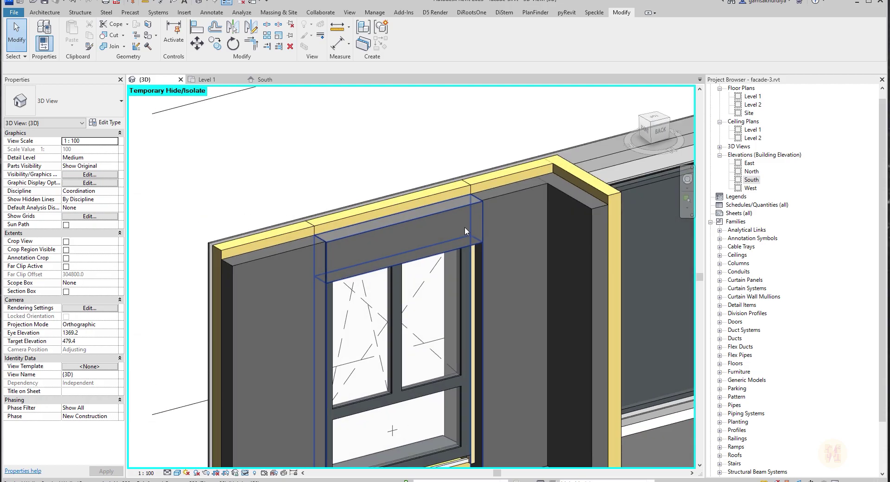
{"action": "scroll", "coordinate": [351, 288], "scroll_direction": "up", "scroll_amount": 5}
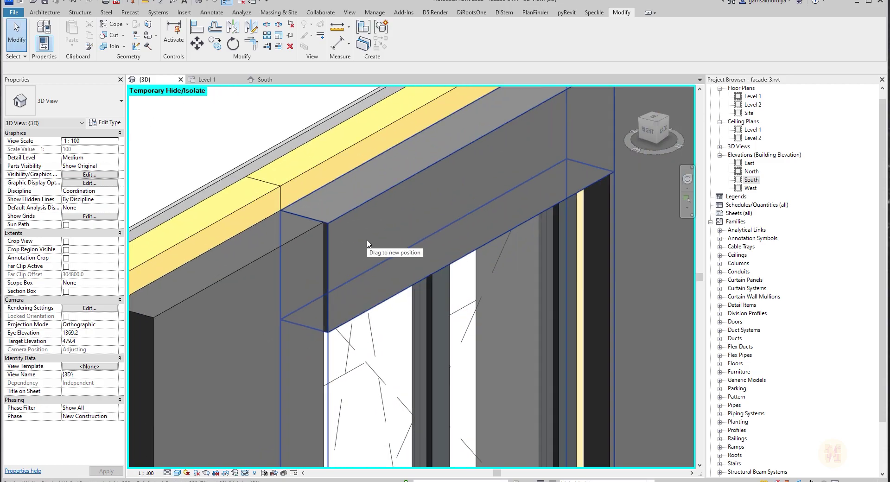
{"action": "left_click", "coordinate": [367, 240]}
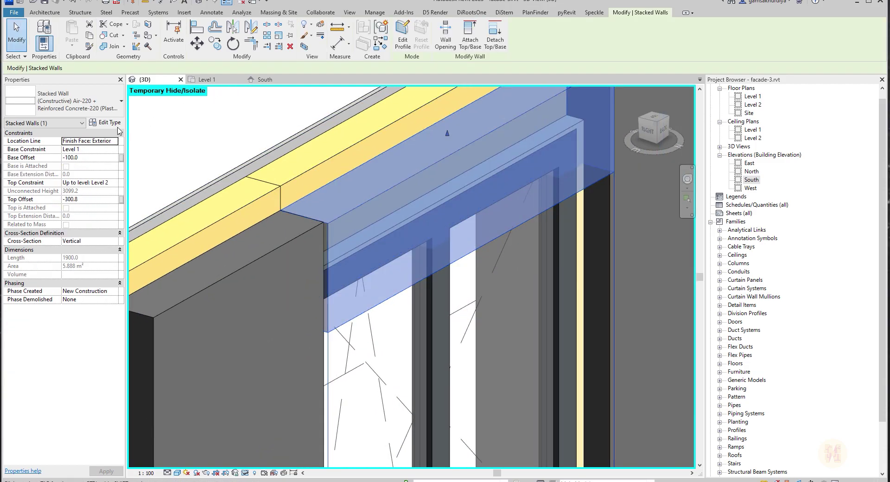
{"action": "left_click", "coordinate": [110, 123]}
{"action": "left_click", "coordinate": [463, 171]}
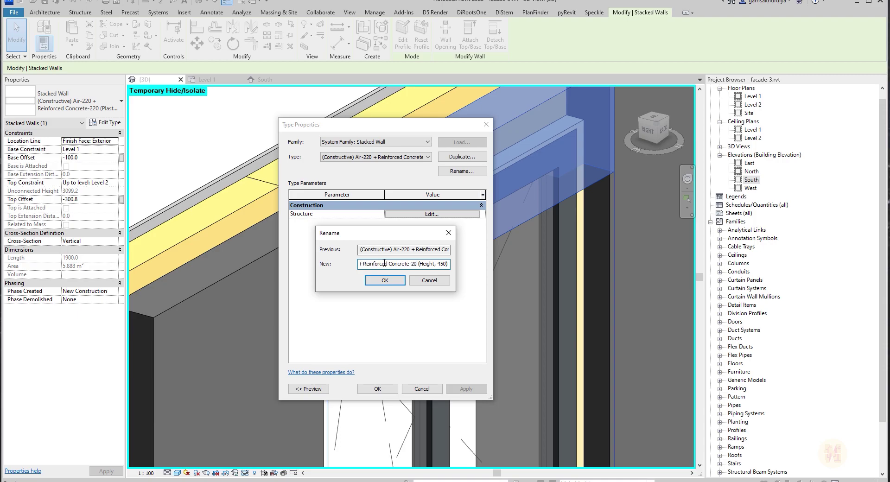
{"action": "left_click", "coordinate": [382, 281]}
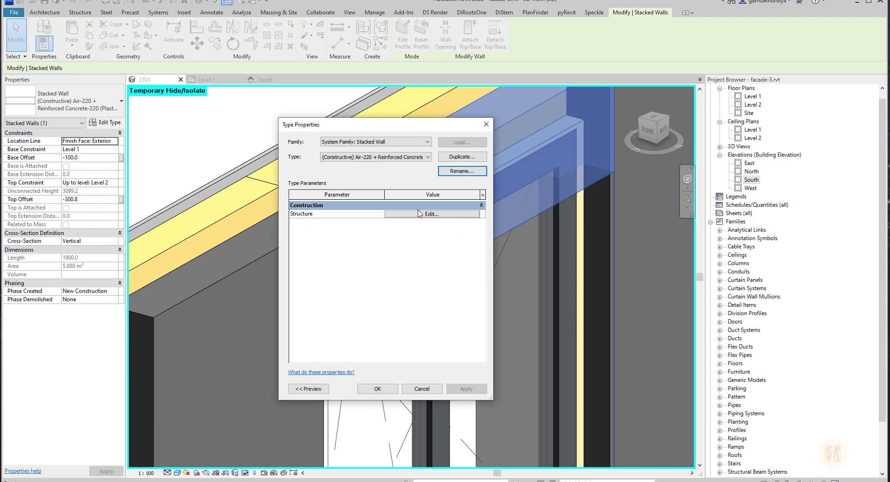
Change the 450 mm high upper component of the stacked wall type to (Constructive) Reinforced concrete-200.
{"action": "left_click", "coordinate": [429, 214]}
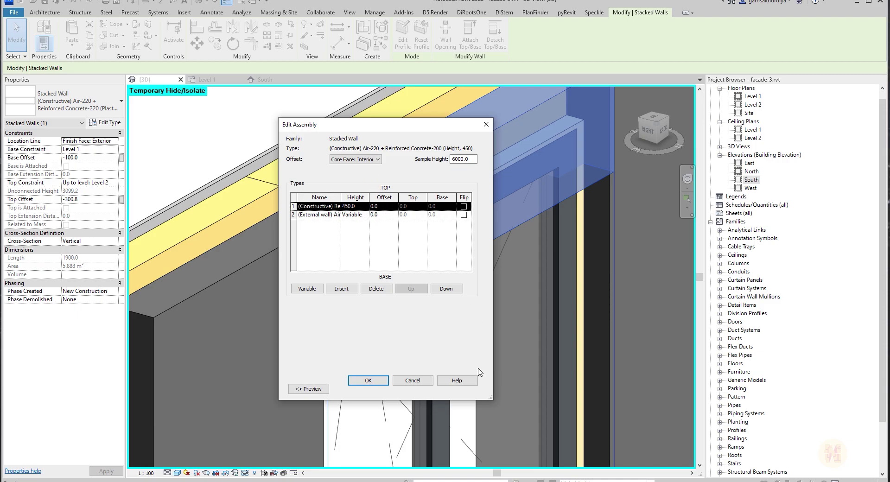
{"action": "left_click_drag", "start_coordinate": [490, 395], "coordinate": [759, 394]}
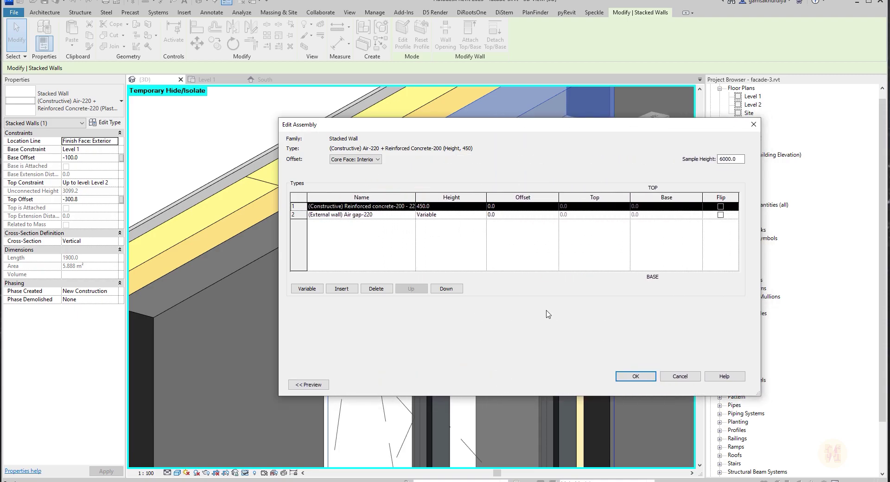
{"action": "left_click", "coordinate": [411, 209]}
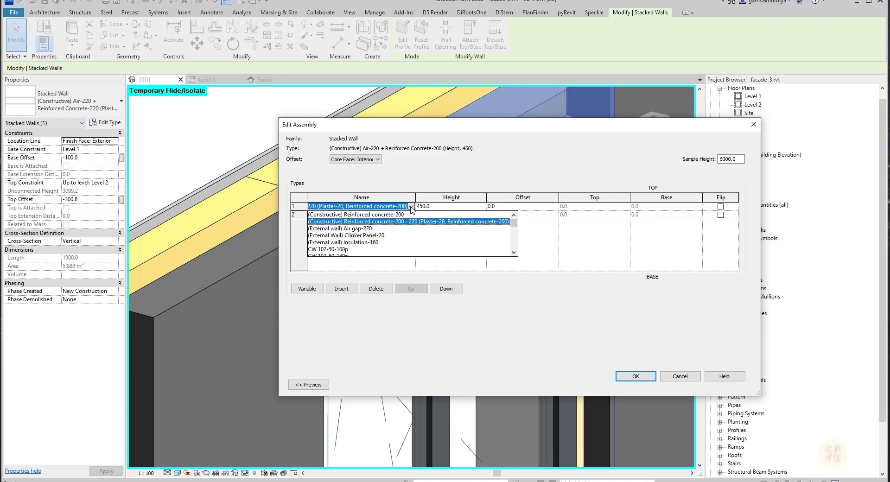
{"action": "left_click", "coordinate": [394, 215]}
{"action": "left_click", "coordinate": [644, 378]}
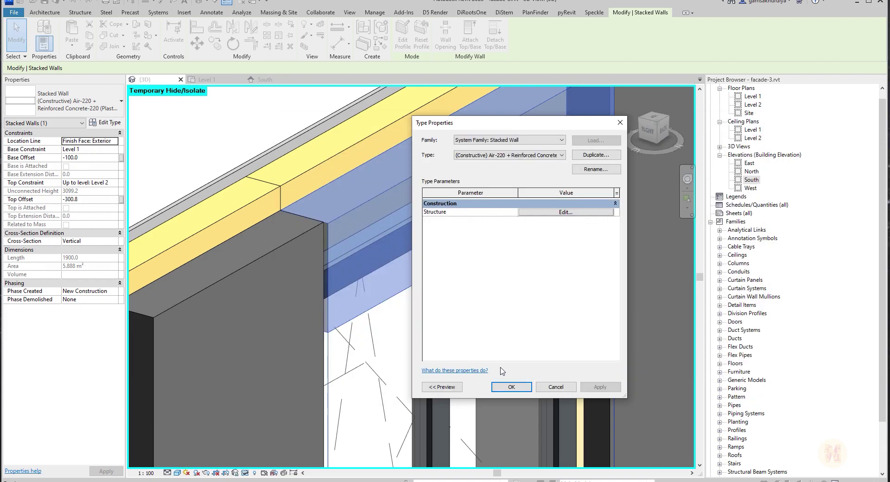
{"action": "left_click", "coordinate": [511, 387]}
{"action": "key", "text": "Escape"}
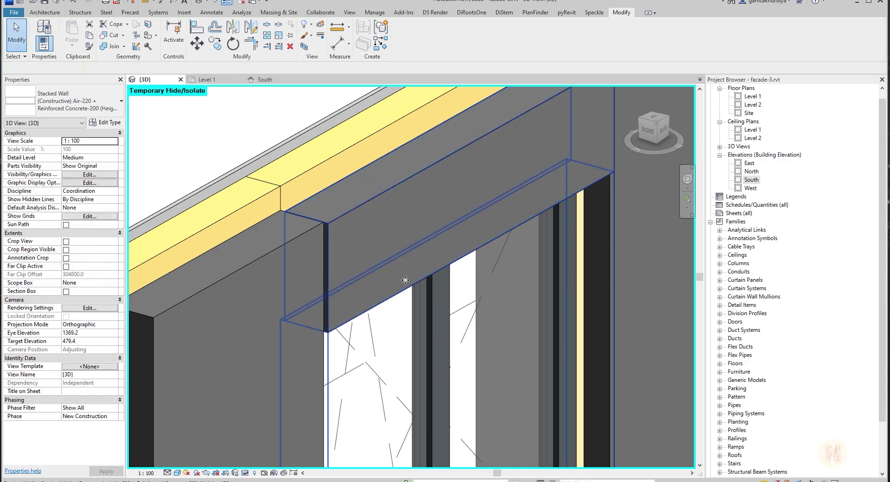
Align the interior face of the stacked wall above the casement window with the adjoining concrete wall's interior face in 3D.
{"action": "key", "text": "a"}
{"action": "key", "text": "l"}
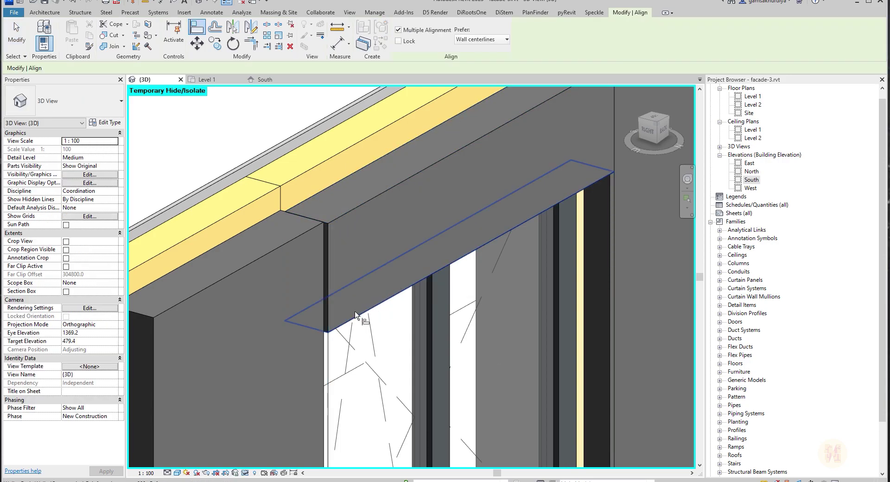
{"action": "left_click", "coordinate": [246, 291]}
{"action": "left_click", "coordinate": [363, 242]}
{"action": "key", "text": "Escape"}
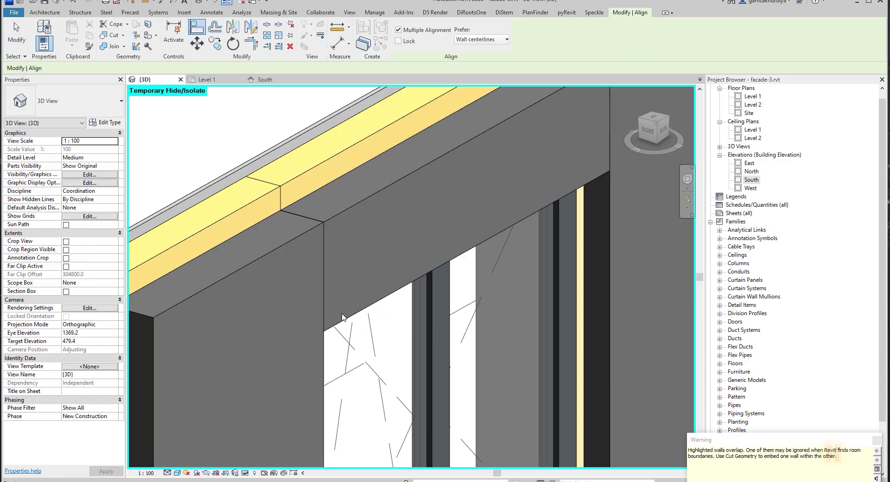
{"action": "key", "text": "Escape"}
Copy the stacked lintel wall in the Level 1 plan from the casement window to the neighbouring opening, ending at its nearer insulation return wall.
{"action": "scroll", "coordinate": [386, 235], "scroll_direction": "down", "scroll_amount": 3}
{"action": "middle_click_drag", "start_coordinate": [615, 294], "coordinate": [370, 245], "text": "shift"}
{"action": "left_click", "coordinate": [269, 188]}
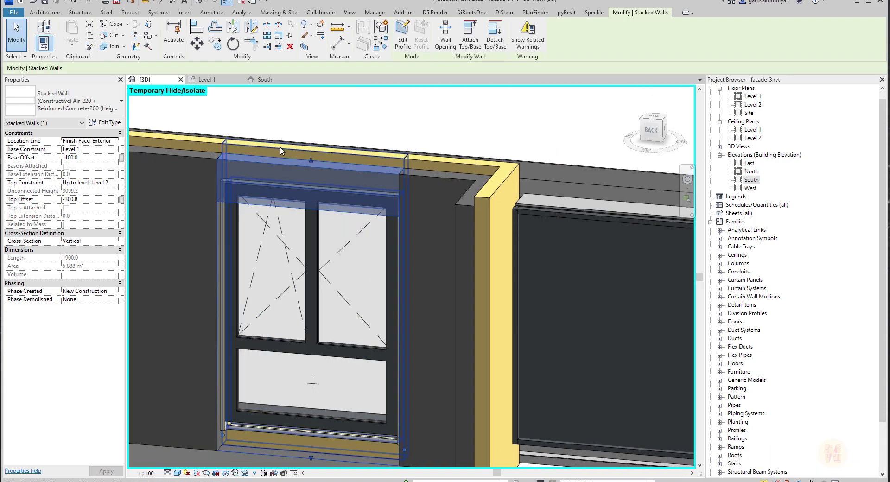
{"action": "left_click", "coordinate": [206, 80]}
{"action": "key", "text": "c"}
{"action": "key", "text": "o"}
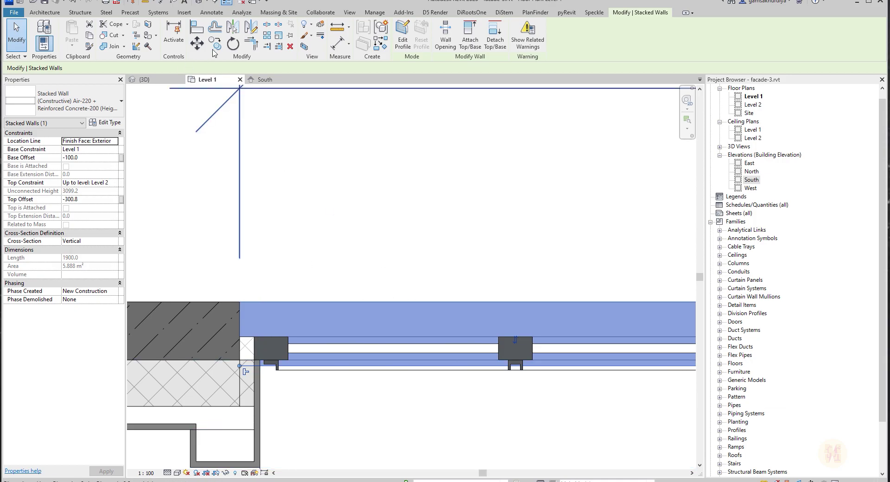
{"action": "scroll", "coordinate": [332, 244], "scroll_direction": "down", "scroll_amount": 2}
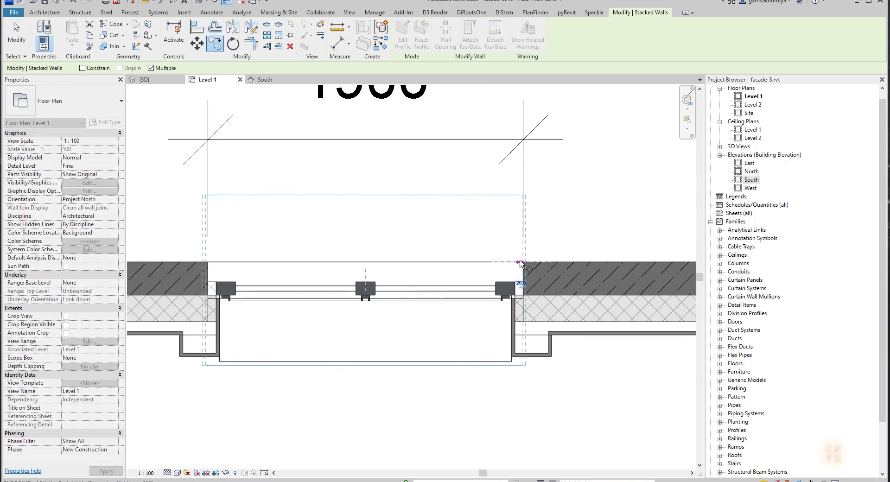
{"action": "left_click", "coordinate": [523, 261]}
{"action": "scroll", "coordinate": [475, 240], "scroll_direction": "down", "scroll_amount": 3}
{"action": "middle_click_drag", "start_coordinate": [213, 254], "coordinate": [353, 265]}
{"action": "scroll", "coordinate": [307, 267], "scroll_direction": "up", "scroll_amount": 4}
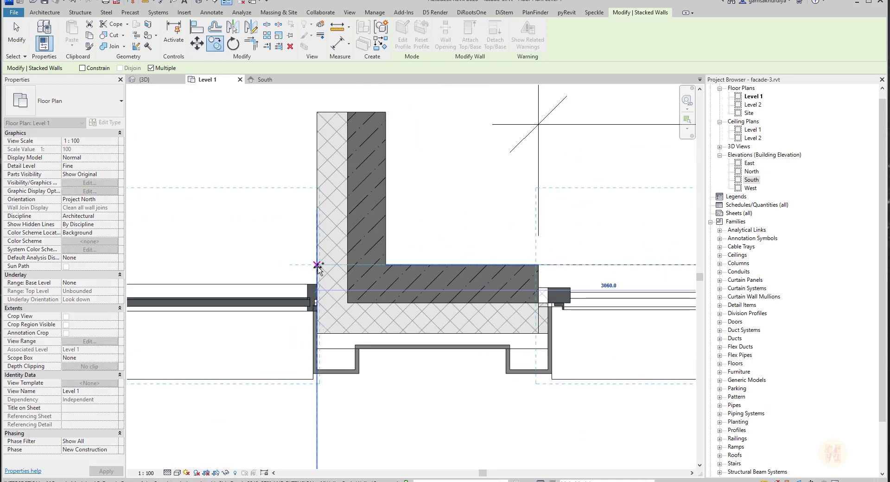
{"action": "left_click", "coordinate": [317, 265]}
{"action": "key", "text": "Escape"}
{"action": "key", "text": "Escape"}
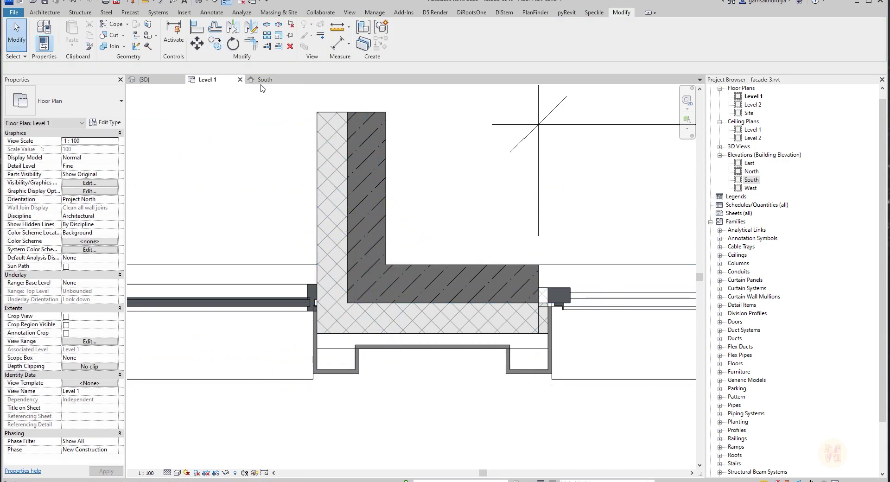
Align the copied stacked wall's end with the inner face of the opening's farther insulation return wall in 3D.
{"action": "left_click", "coordinate": [153, 83]}
{"action": "scroll", "coordinate": [449, 251], "scroll_direction": "up", "scroll_amount": 5}
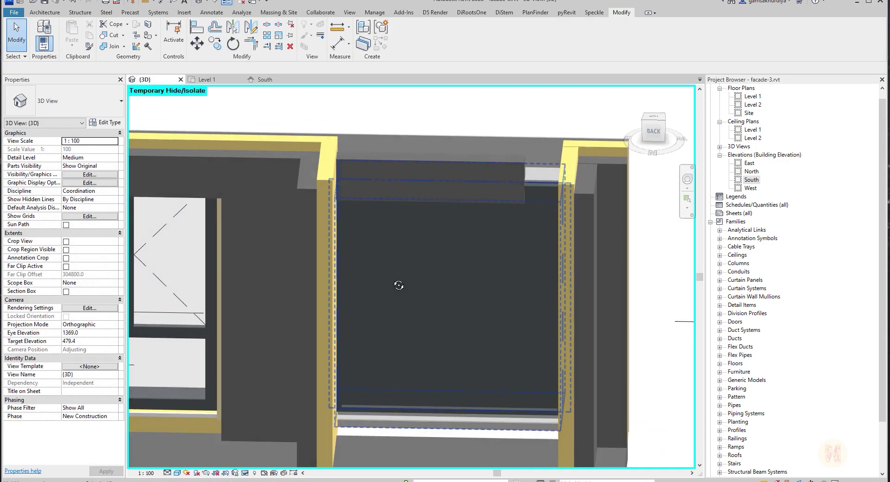
{"action": "left_click", "coordinate": [374, 232]}
{"action": "middle_click_drag", "start_coordinate": [446, 255], "coordinate": [513, 288], "text": "shift"}
{"action": "key", "text": "Escape"}
{"action": "key", "text": "a"}
{"action": "key", "text": "l"}
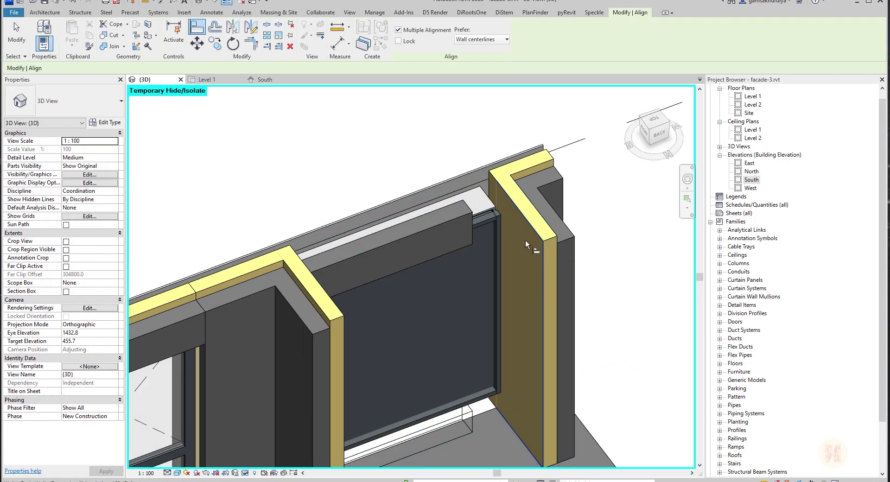
{"action": "left_click", "coordinate": [525, 240]}
{"action": "left_click", "coordinate": [471, 417]}
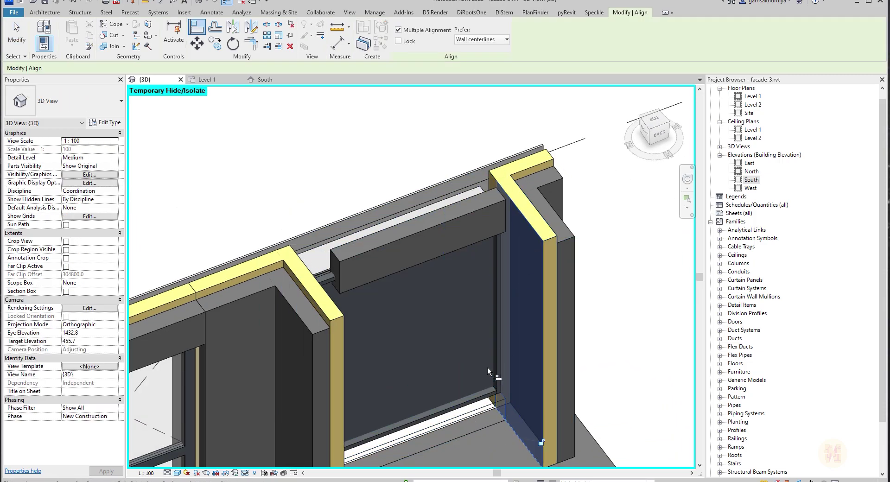
Extend the free end of the copied stacked wall to the insulation return wall nearer the casement window.
{"action": "middle_click_drag", "start_coordinate": [450, 274], "coordinate": [351, 376], "text": "shift"}
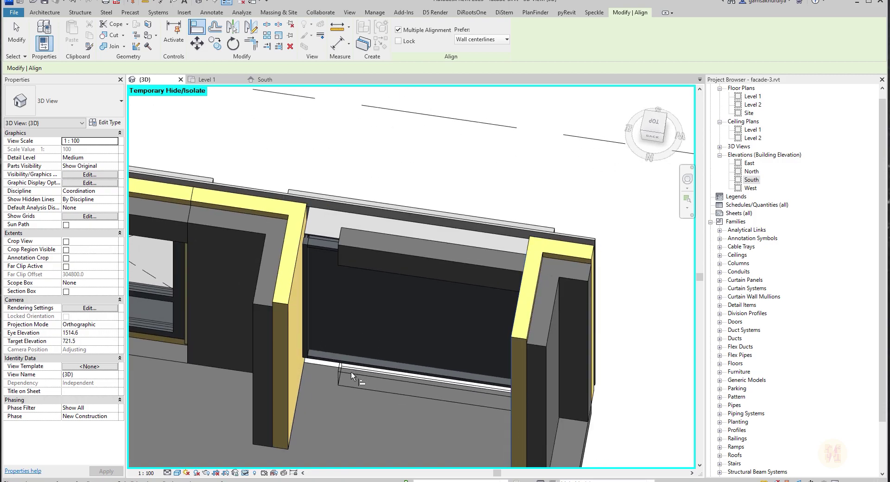
{"action": "left_click", "coordinate": [340, 383]}
{"action": "left_click", "coordinate": [14, 22]}
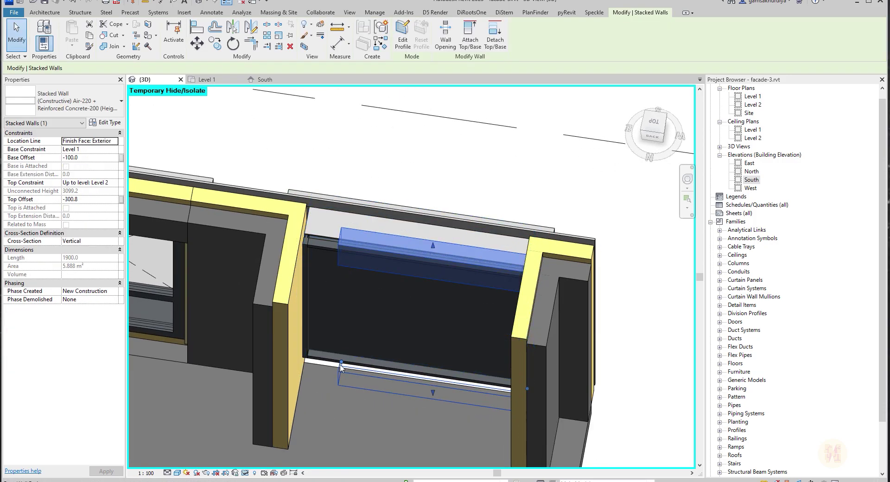
{"action": "left_click_drag", "start_coordinate": [342, 362], "coordinate": [304, 359]}
{"action": "key", "text": "Escape"}
Copy the 1900 mm Insulation-160 wall behind the casement window to the near corner of the neighbouring opening.
{"action": "mouse_move", "coordinate": [466, 292]}
{"action": "middle_mouse_down", "text": "shift"}
{"action": "mouse_move", "coordinate": [466, 270]}
{"action": "mouse_move", "coordinate": [331, 237]}
{"action": "mouse_move", "coordinate": [536, 264]}
{"action": "mouse_move", "coordinate": [532, 357]}
{"action": "mouse_move", "coordinate": [454, 299]}
{"action": "middle_mouse_up", "text": "shift"}
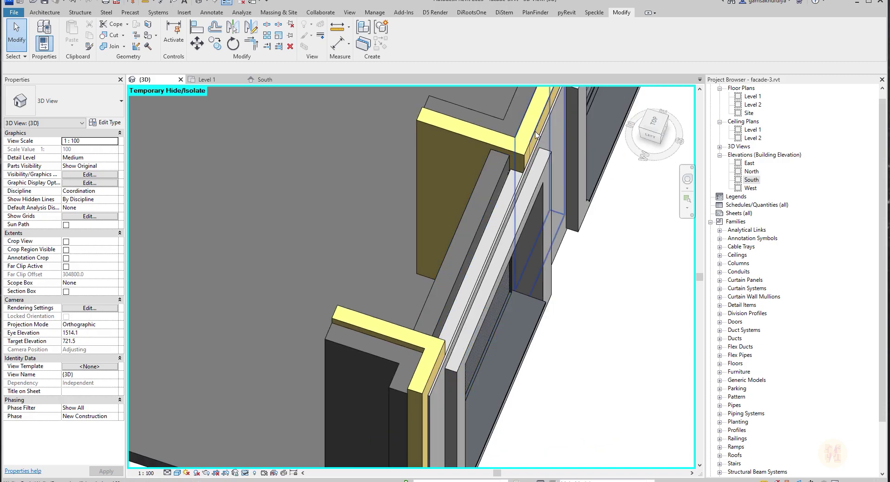
{"action": "middle_click_drag", "start_coordinate": [332, 321], "coordinate": [468, 308], "text": "shift"}
{"action": "middle_click_drag", "start_coordinate": [306, 267], "coordinate": [593, 290]}
{"action": "left_click", "coordinate": [361, 259]}
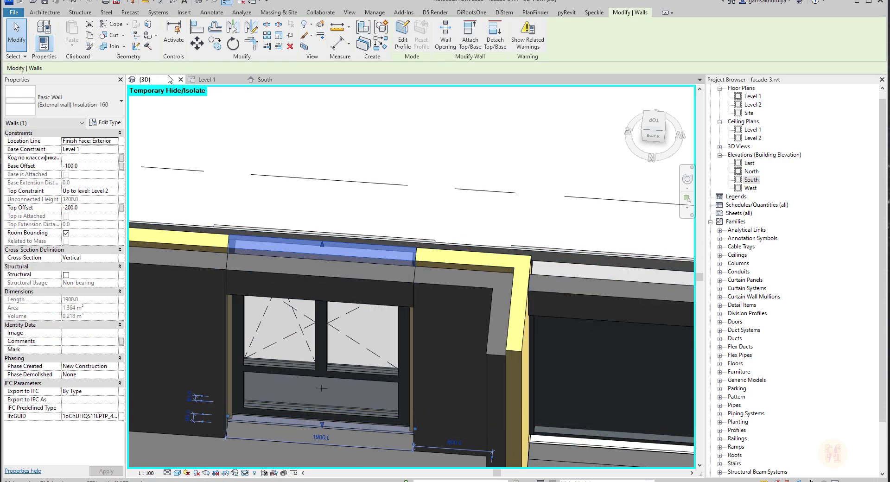
{"action": "left_click", "coordinate": [222, 47]}
{"action": "middle_click_drag", "start_coordinate": [246, 466], "coordinate": [203, 344]}
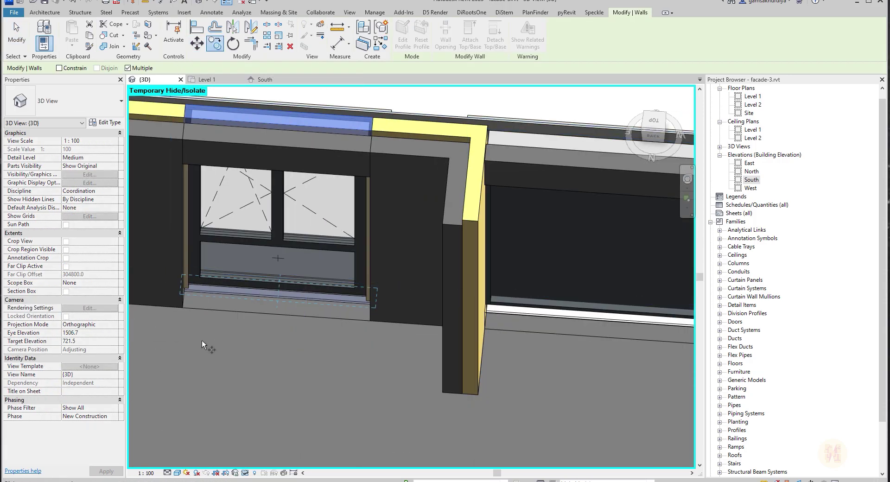
{"action": "middle_click_drag", "start_coordinate": [470, 339], "coordinate": [363, 320]}
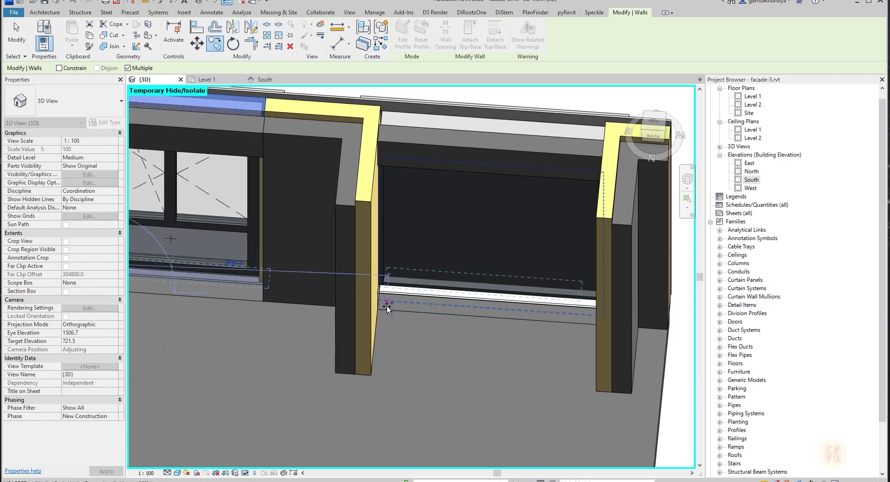
{"action": "left_click", "coordinate": [378, 310]}
{"action": "left_click", "coordinate": [380, 309]}
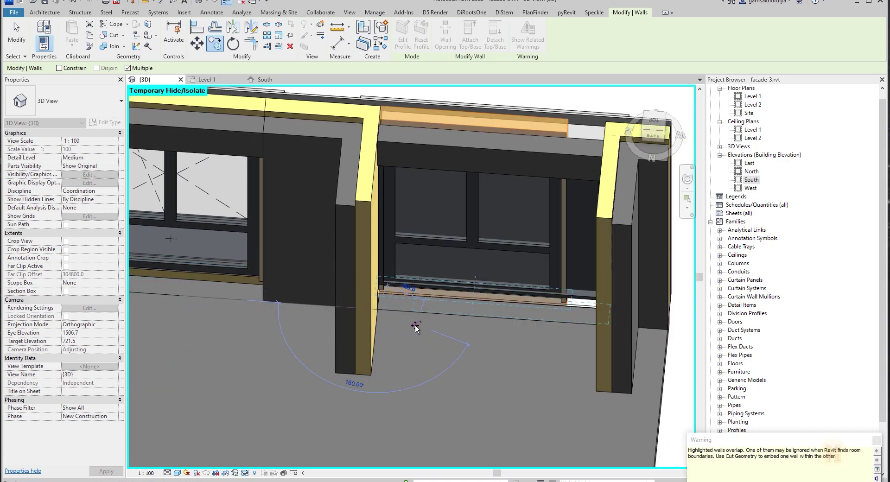
{"action": "key", "text": "Escape"}
Extend the copied insulation wall to the opening's farther insulation return wall, to a length of 2280 mm.
{"action": "middle_click_drag", "start_coordinate": [537, 135], "coordinate": [451, 218]}
{"action": "left_click", "coordinate": [420, 255]}
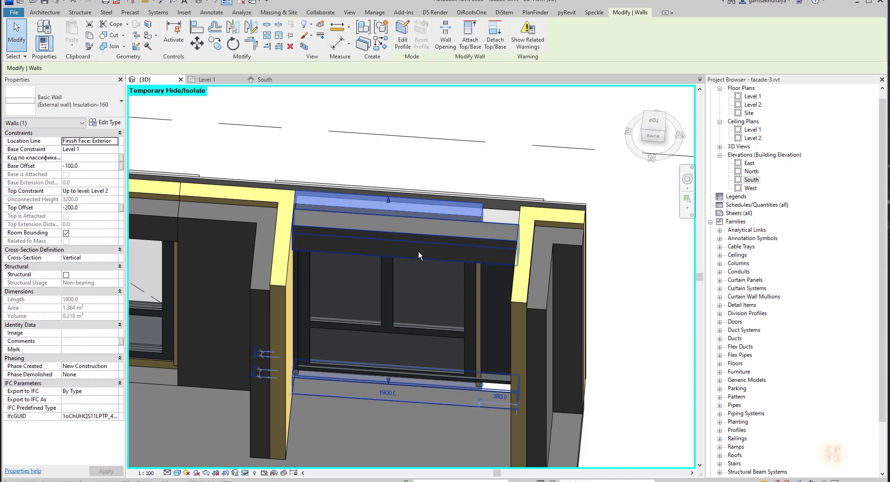
{"action": "middle_click_drag", "start_coordinate": [419, 255], "coordinate": [518, 369], "text": "shift"}
{"action": "key", "text": "r"}
{"action": "key", "text": "s"}
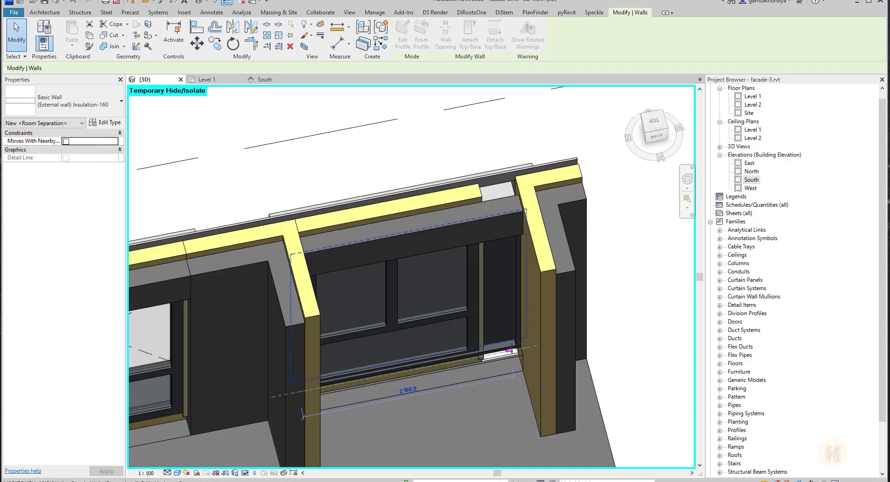
{"action": "key", "text": "Escape"}
{"action": "key", "text": "Escape"}
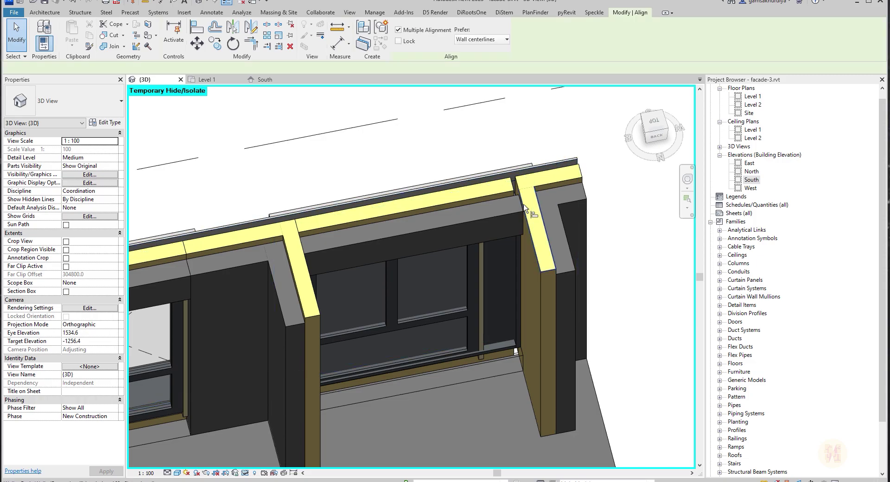
{"action": "key", "text": "a"}
{"action": "key", "text": "l"}
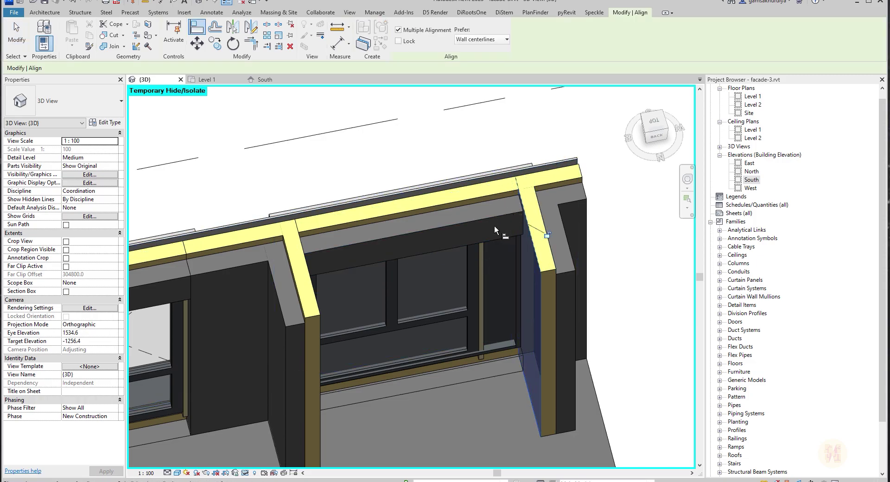
{"action": "key", "text": "Escape"}
Delete the casement window that was copied along with the insulation wall in the neighbouring opening.
{"action": "left_click", "coordinate": [204, 81]}
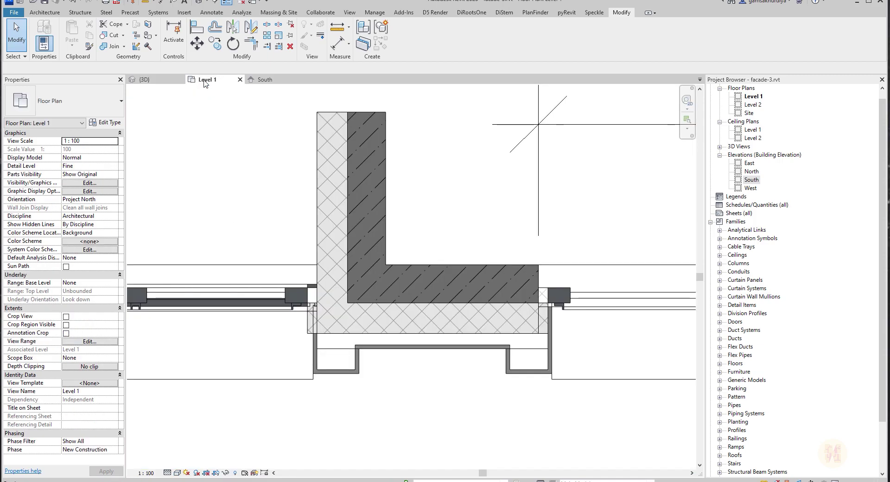
{"action": "scroll", "coordinate": [377, 251], "scroll_direction": "down", "scroll_amount": 4}
{"action": "scroll", "coordinate": [198, 275], "scroll_direction": "up", "scroll_amount": 4}
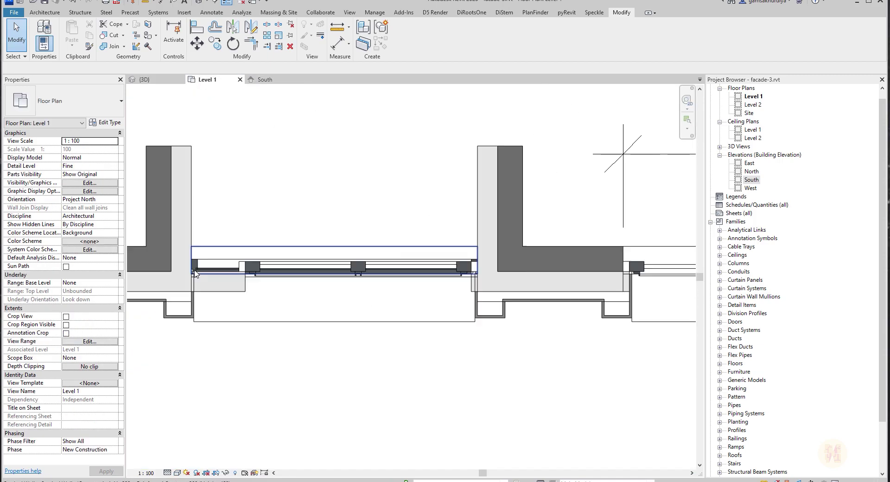
{"action": "left_click", "coordinate": [233, 297]}
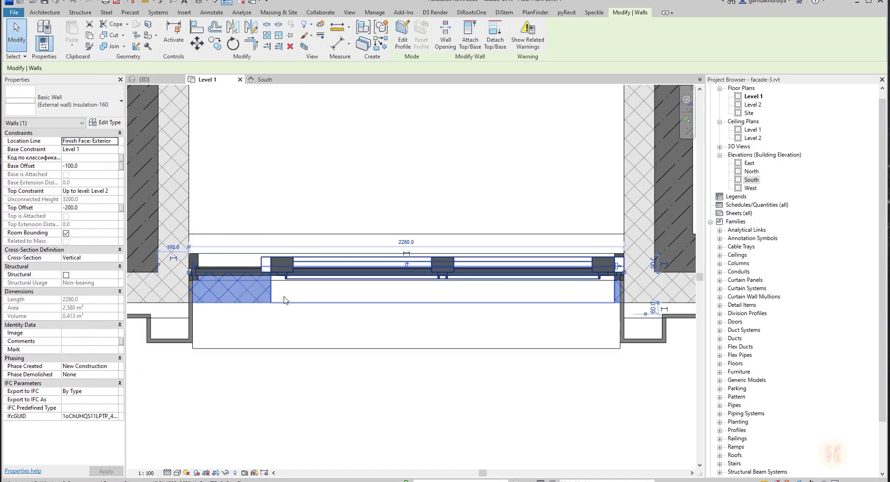
{"action": "left_click", "coordinate": [255, 80]}
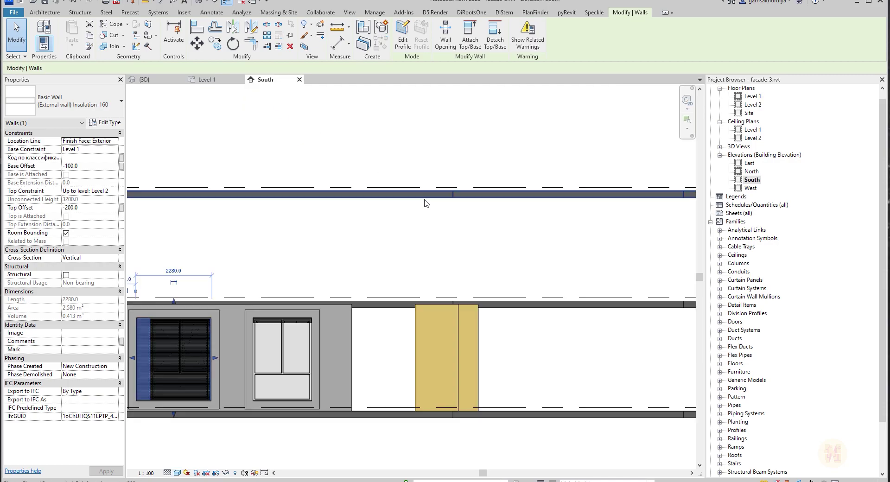
{"action": "left_click", "coordinate": [156, 83]}
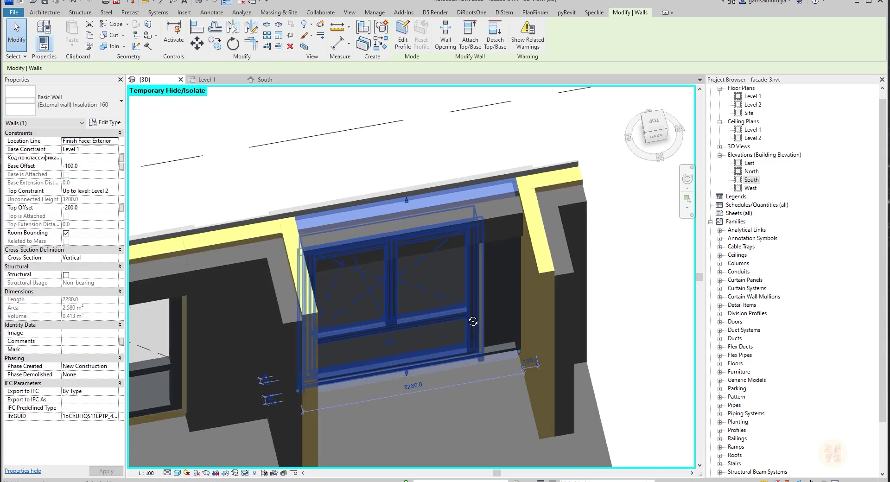
{"action": "scroll", "coordinate": [518, 303], "scroll_direction": "up", "scroll_amount": 3}
{"action": "left_click", "coordinate": [436, 334]}
{"action": "middle_click_drag", "start_coordinate": [436, 335], "coordinate": [480, 237], "text": "shift"}
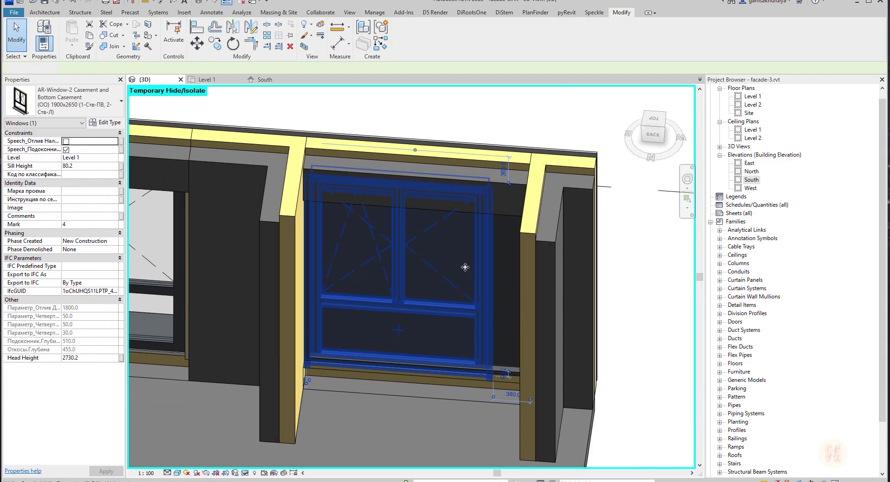
{"action": "key", "text": "Delete"}
Set the top offset of the Insulation-160 wall in the grille opening to 200.
{"action": "left_click", "coordinate": [218, 80]}
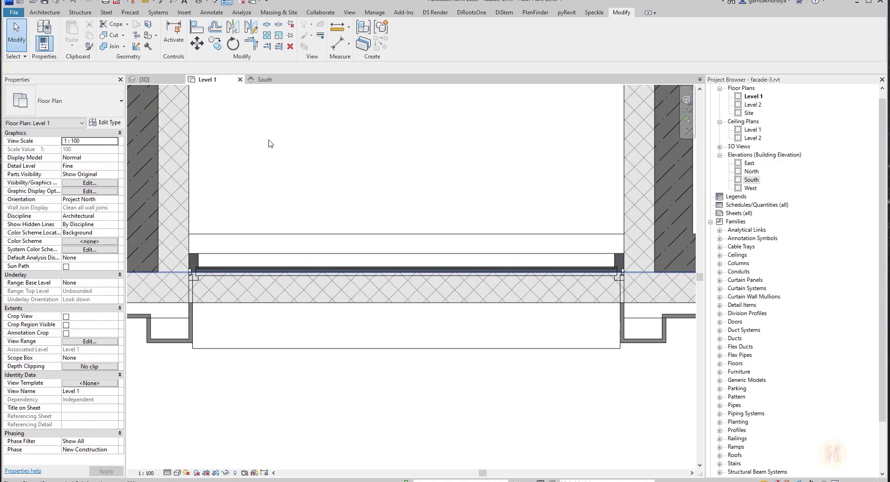
{"action": "scroll", "coordinate": [402, 300], "scroll_direction": "down", "scroll_amount": 3}
{"action": "scroll", "coordinate": [402, 300], "scroll_direction": "up", "scroll_amount": 2}
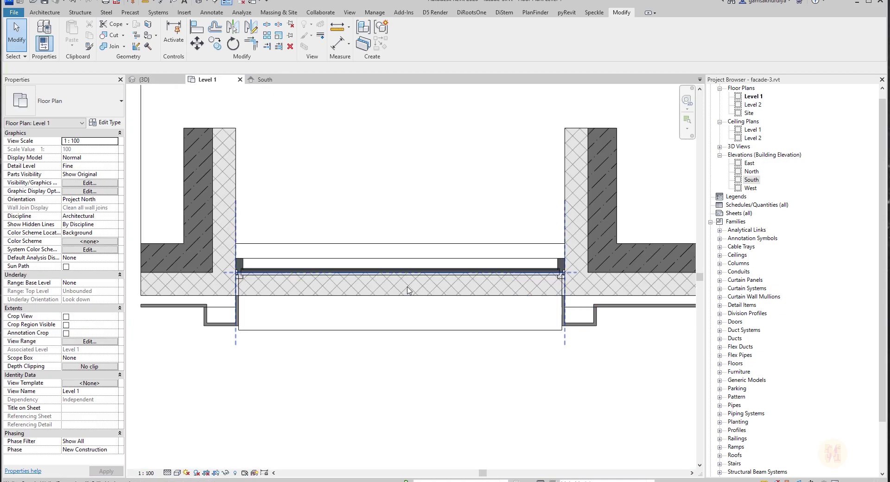
{"action": "key", "text": "Tab"}
{"action": "left_click", "coordinate": [407, 291]}
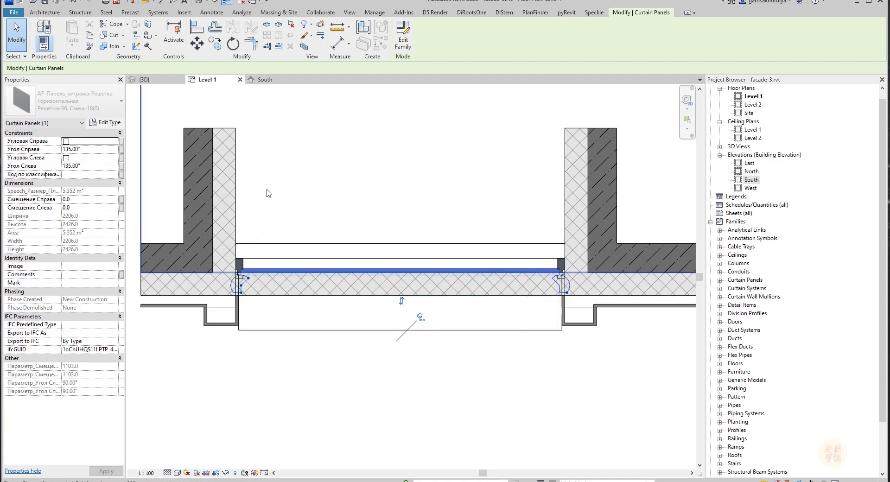
{"action": "key", "text": "Escape"}
{"action": "key", "text": "Escape"}
{"action": "left_click", "coordinate": [352, 284]}
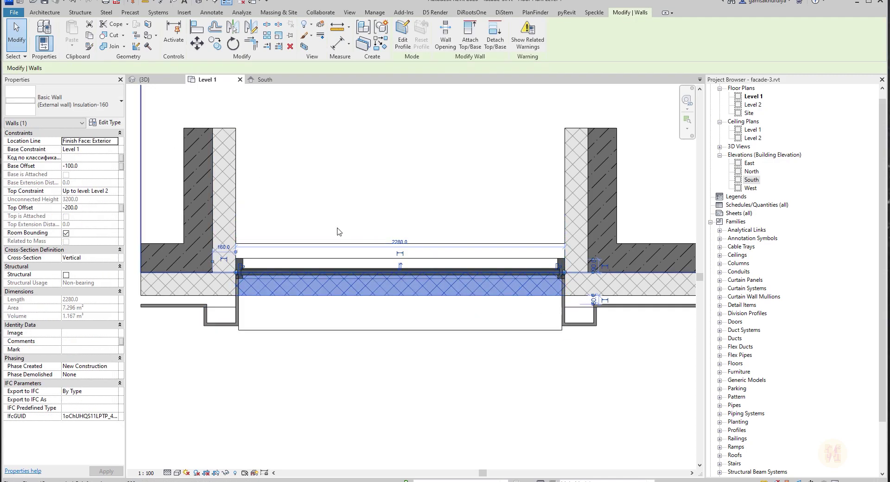
{"action": "left_click", "coordinate": [95, 210]}
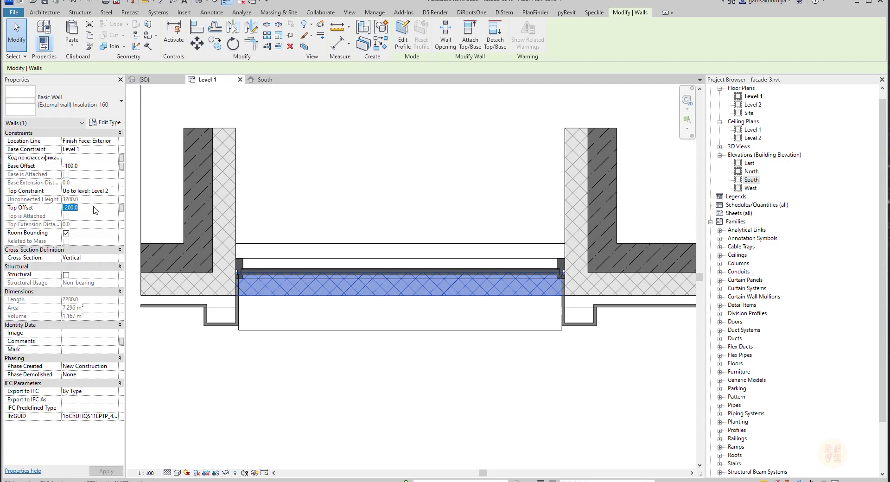
{"action": "key", "text": "Return"}
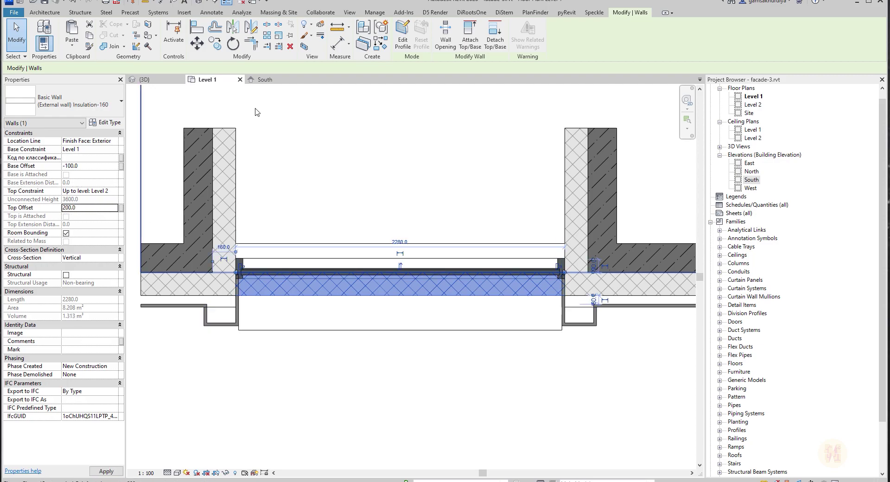
Lower the top of the grille opening's insulation wall and align it with the top of the adjacent insulation wall.
{"action": "left_click", "coordinate": [157, 80]}
{"action": "middle_click_drag", "start_coordinate": [407, 275], "coordinate": [405, 237], "text": "shift"}
{"action": "key", "text": "Escape"}
{"action": "left_click", "coordinate": [422, 149]}
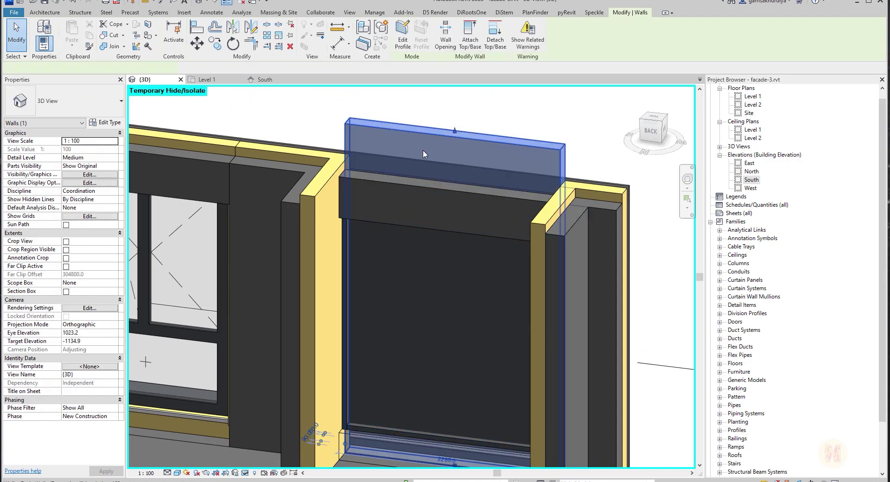
{"action": "left_click_drag", "start_coordinate": [454, 130], "coordinate": [454, 173]}
{"action": "key", "text": "Escape"}
{"action": "key", "text": "a"}
{"action": "key", "text": "l"}
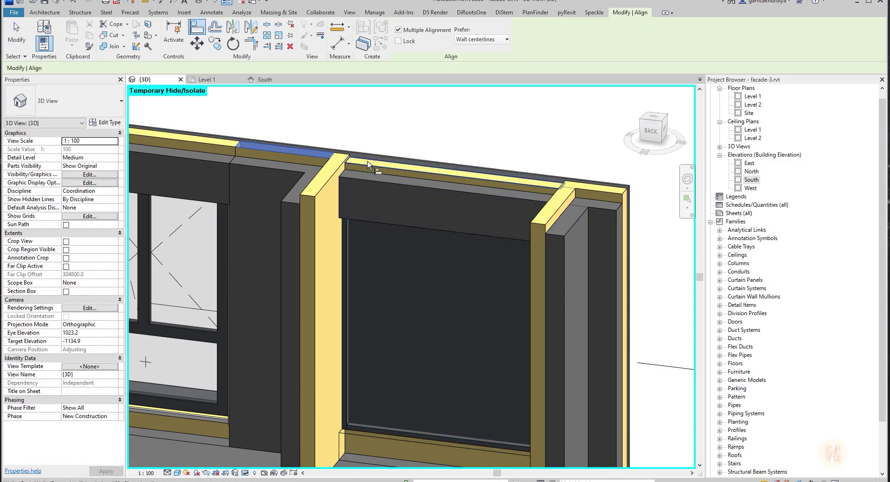
{"action": "left_click", "coordinate": [367, 163]}
{"action": "middle_click_drag", "start_coordinate": [433, 321], "coordinate": [320, 376], "text": "shift"}
{"action": "key", "text": "Escape"}
{"action": "key", "text": "Escape"}
Raise the base of the grille opening's insulation wall above the grille, to a base offset of about 2549 mm.
{"action": "left_click", "coordinate": [407, 227]}
{"action": "middle_click_drag", "start_coordinate": [378, 245], "coordinate": [437, 270], "text": "shift"}
{"action": "middle_click_drag", "start_coordinate": [443, 303], "coordinate": [482, 172]}
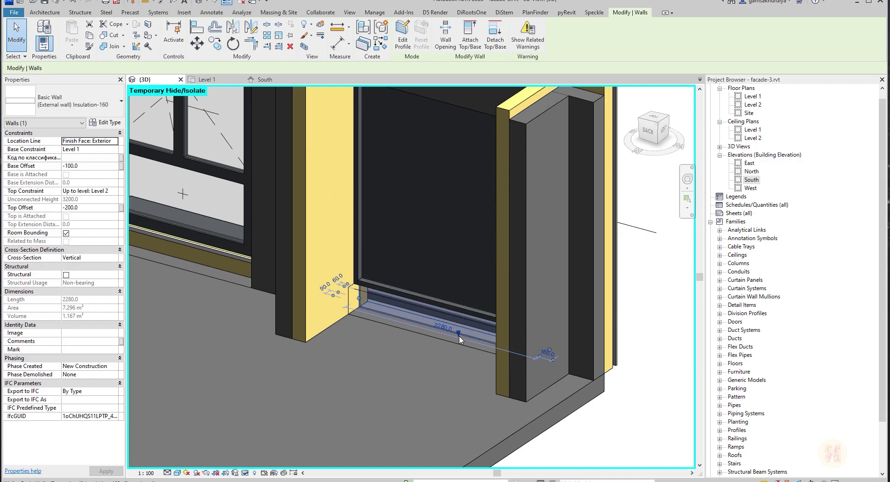
{"action": "left_click_drag", "start_coordinate": [459, 336], "coordinate": [458, 153]}
{"action": "middle_click_drag", "start_coordinate": [457, 150], "coordinate": [463, 274]}
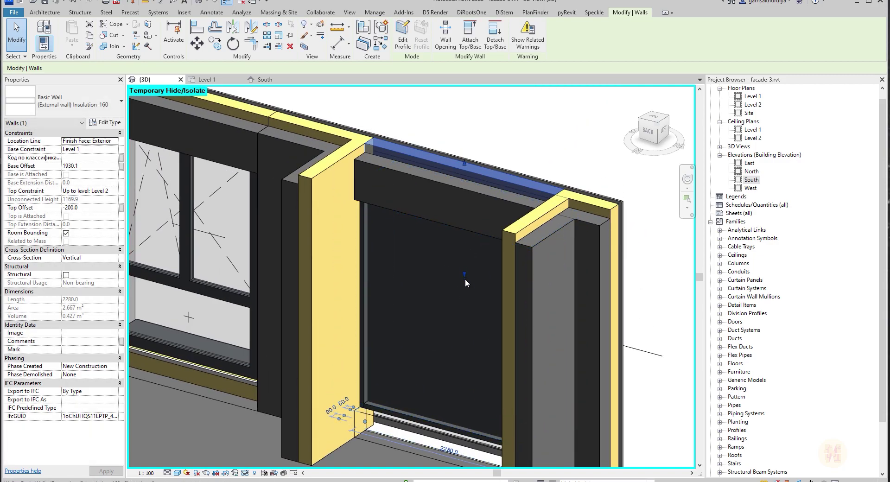
{"action": "left_click_drag", "start_coordinate": [465, 274], "coordinate": [460, 213]}
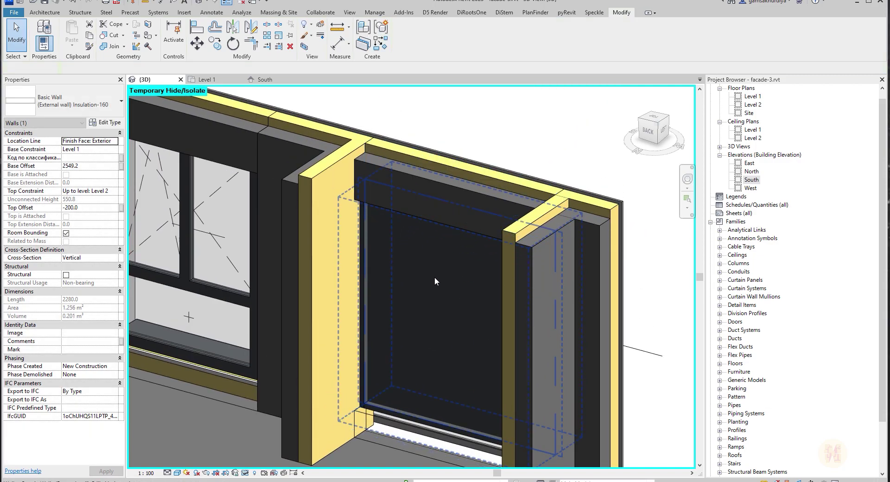
{"action": "key", "text": "Escape"}
{"action": "middle_click_drag", "start_coordinate": [419, 343], "coordinate": [406, 371], "text": "shift"}
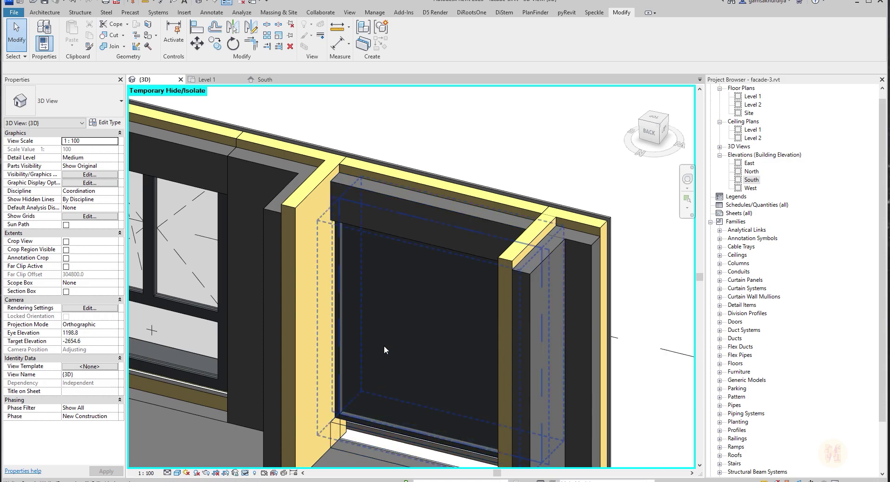
{"action": "scroll", "coordinate": [385, 347], "scroll_direction": "down", "scroll_amount": 3}
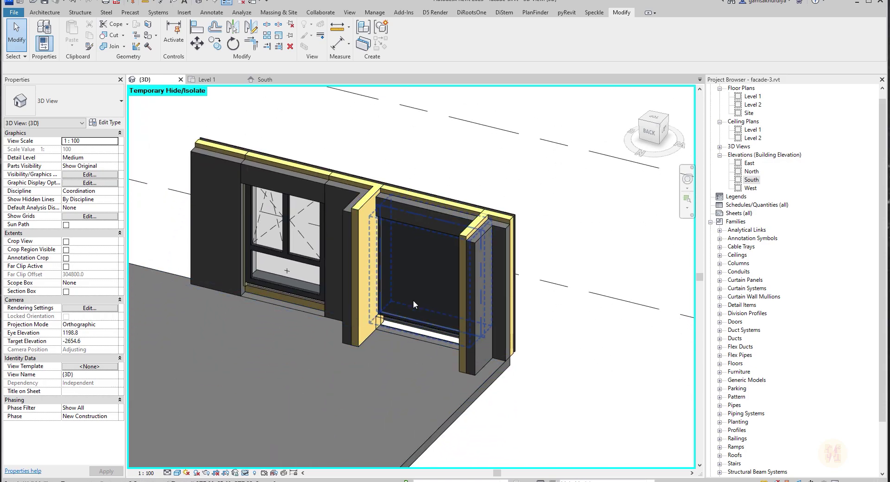
{"action": "middle_click_drag", "start_coordinate": [464, 276], "coordinate": [176, 297], "text": "shift"}
{"action": "middle_click_drag", "start_coordinate": [412, 250], "coordinate": [349, 283], "text": "shift"}
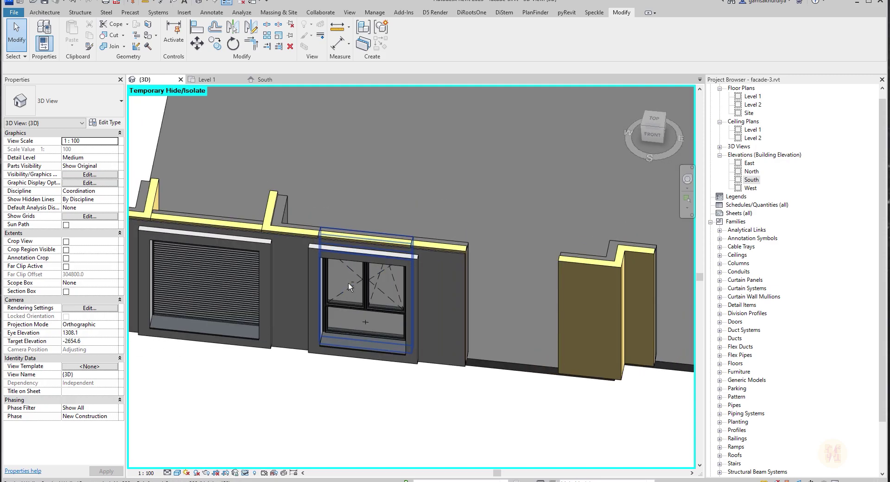
{"action": "left_click", "coordinate": [302, 196]}
{"action": "left_click", "coordinate": [420, 381]}
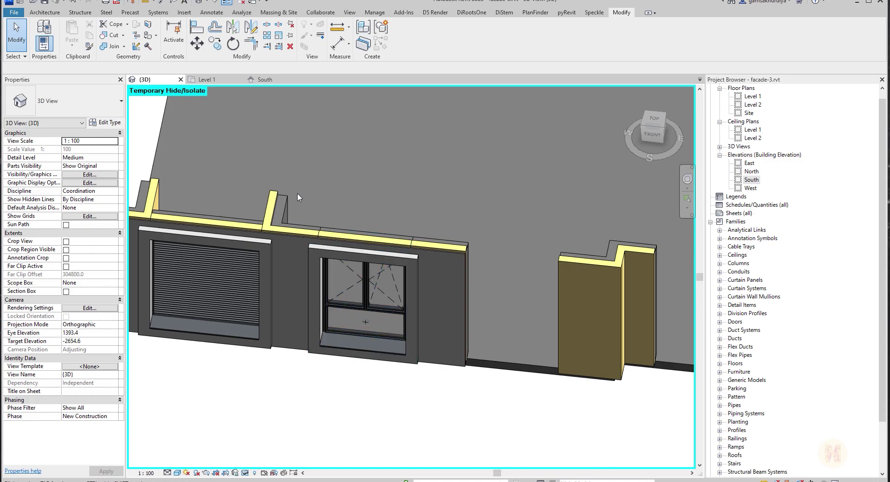
{"action": "left_click_drag", "start_coordinate": [372, 262], "coordinate": [520, 453]}
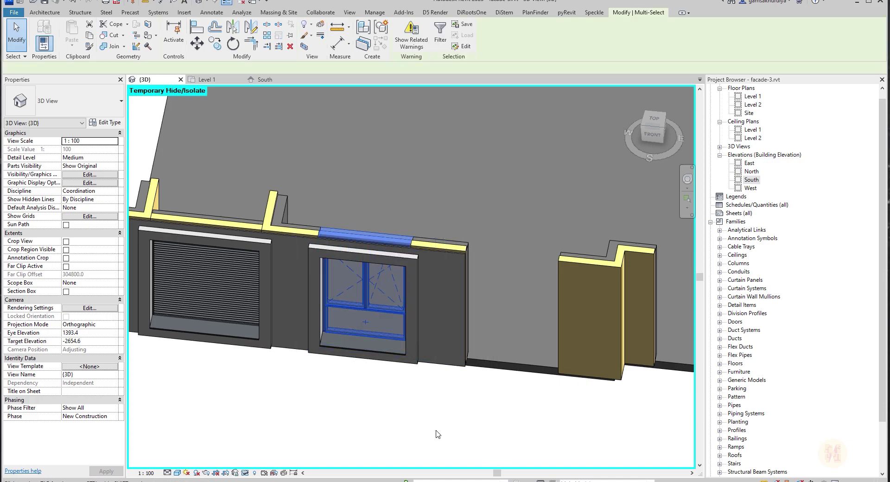
{"action": "key", "text": "Escape"}
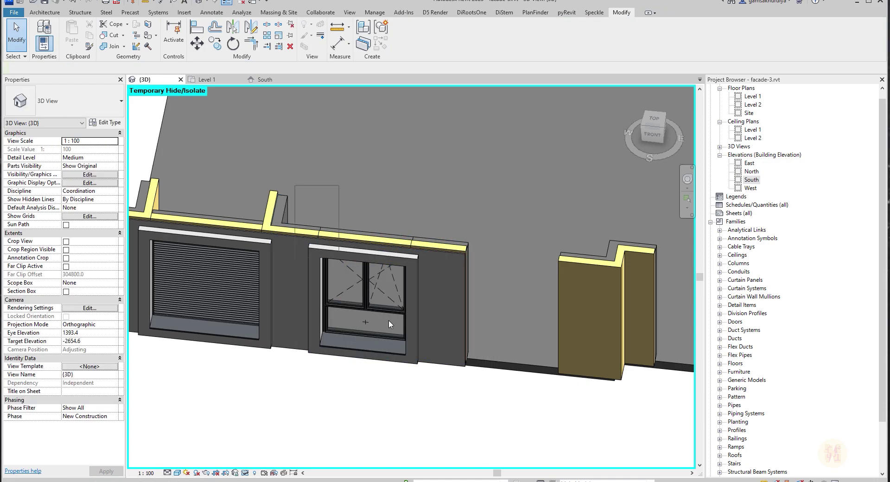
{"action": "left_click_drag", "start_coordinate": [389, 321], "coordinate": [445, 411]}
{"action": "left_click", "coordinate": [417, 362]}
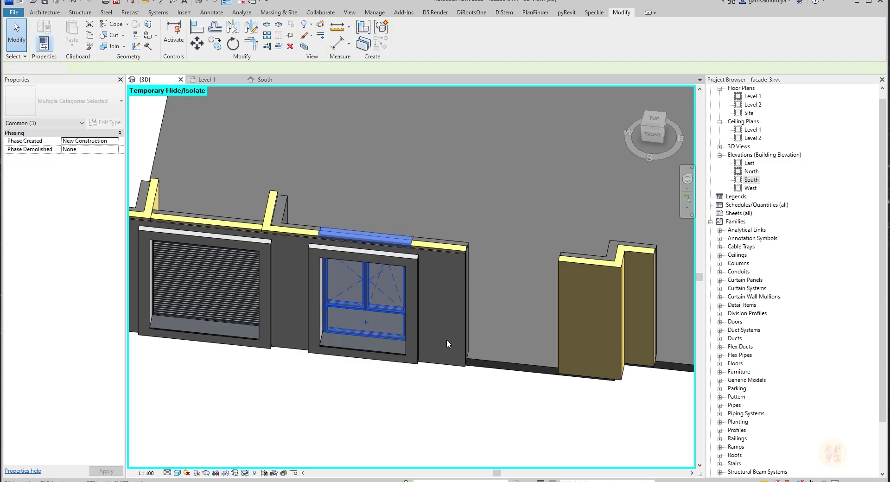
Extend the Clinker Panel-20 wall past the empty opening to the insulation's outer corner, to a length of 10300 mm.
{"action": "left_click", "coordinate": [463, 374]}
{"action": "left_click_drag", "start_coordinate": [466, 363], "coordinate": [619, 381]}
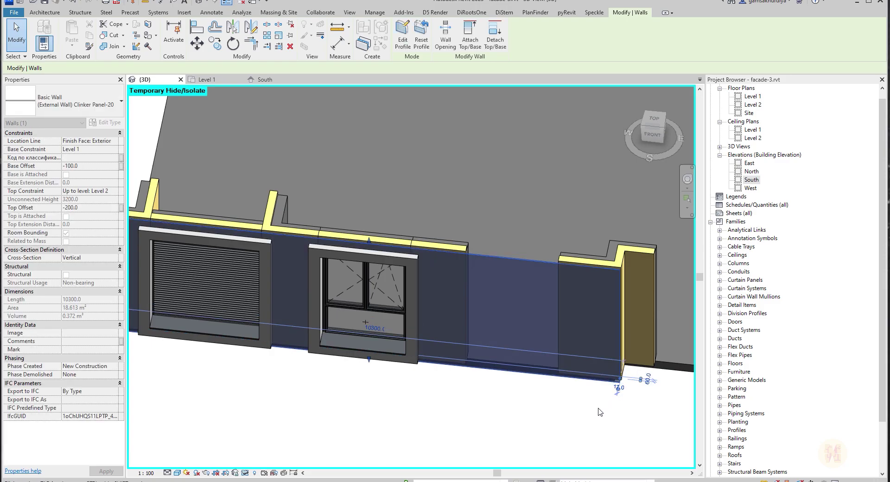
{"action": "left_click", "coordinate": [598, 410]}
Copy the casement window with its surround, insulation wall and lintel into the neighbouring empty 1900 mm opening.
{"action": "left_click_drag", "start_coordinate": [305, 181], "coordinate": [449, 434]}
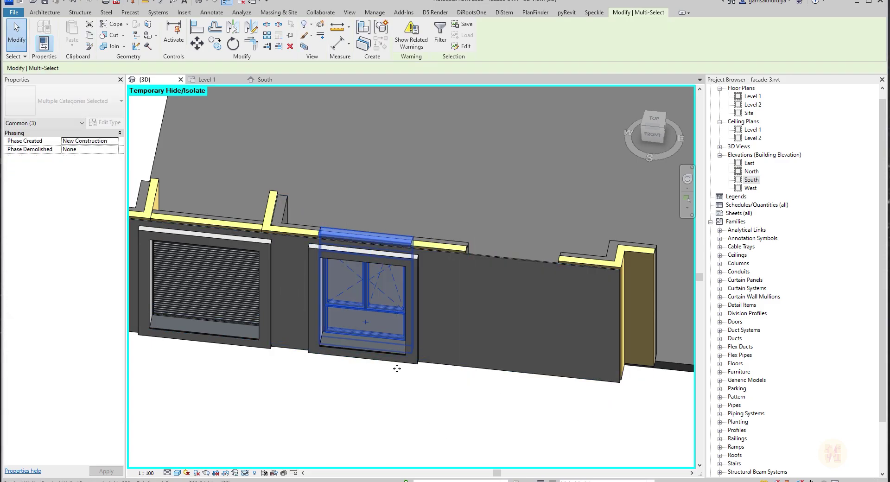
{"action": "left_click", "coordinate": [416, 348], "text": "ctrl"}
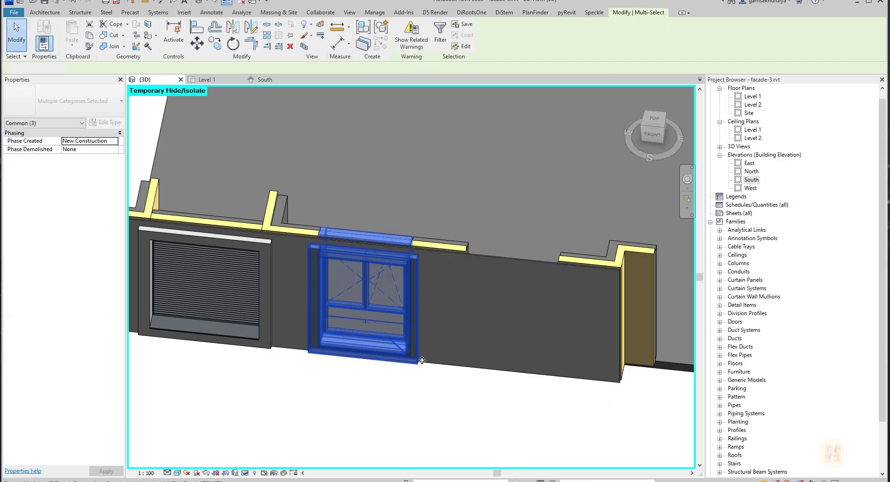
{"action": "left_click", "coordinate": [207, 80]}
{"action": "scroll", "coordinate": [340, 237], "scroll_direction": "down", "scroll_amount": 2}
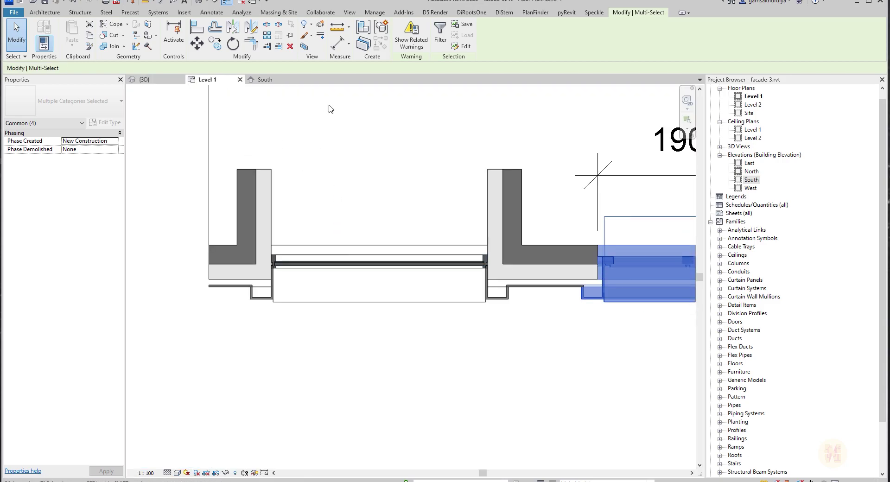
{"action": "left_click", "coordinate": [214, 44]}
{"action": "scroll", "coordinate": [506, 248], "scroll_direction": "up", "scroll_amount": 5}
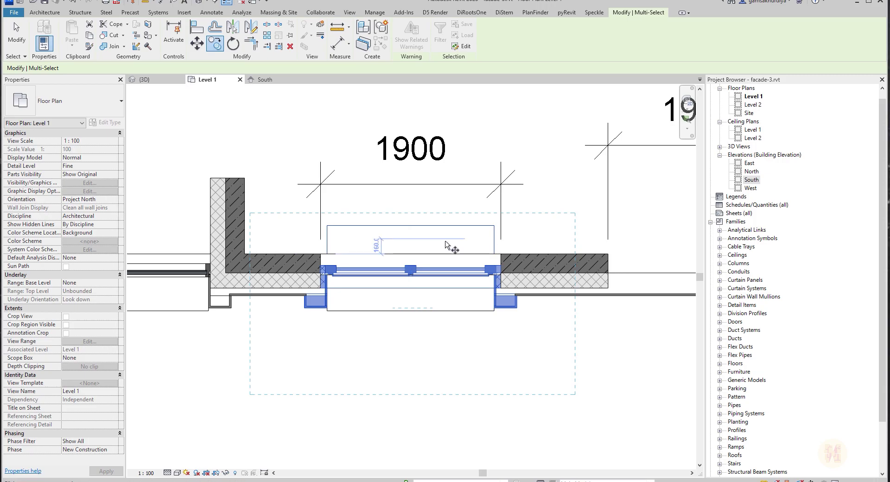
{"action": "left_click", "coordinate": [319, 268]}
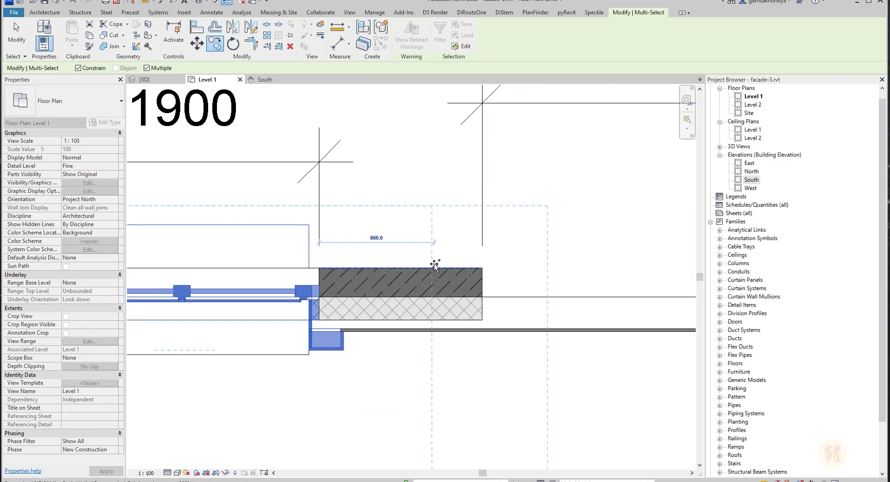
{"action": "scroll", "coordinate": [431, 263], "scroll_direction": "down", "scroll_amount": 2}
{"action": "left_click", "coordinate": [542, 271]}
{"action": "key", "text": "Escape"}
{"action": "key", "text": "Escape"}
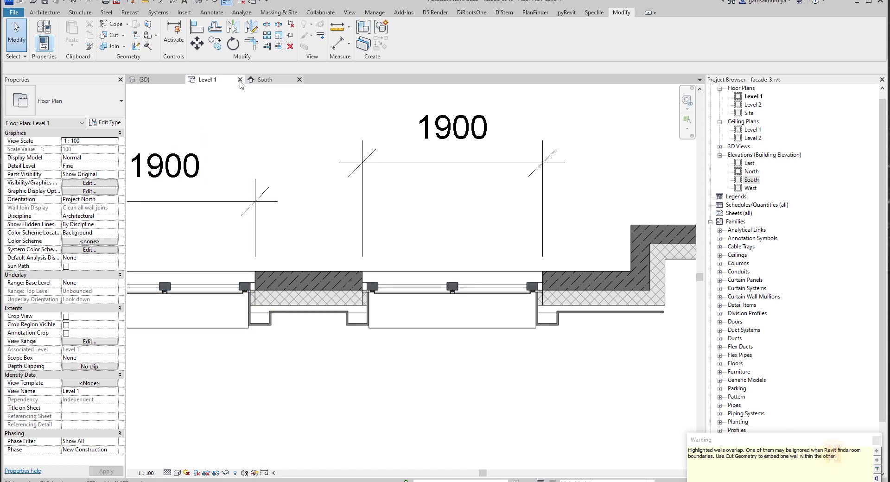
{"action": "left_click", "coordinate": [145, 79]}
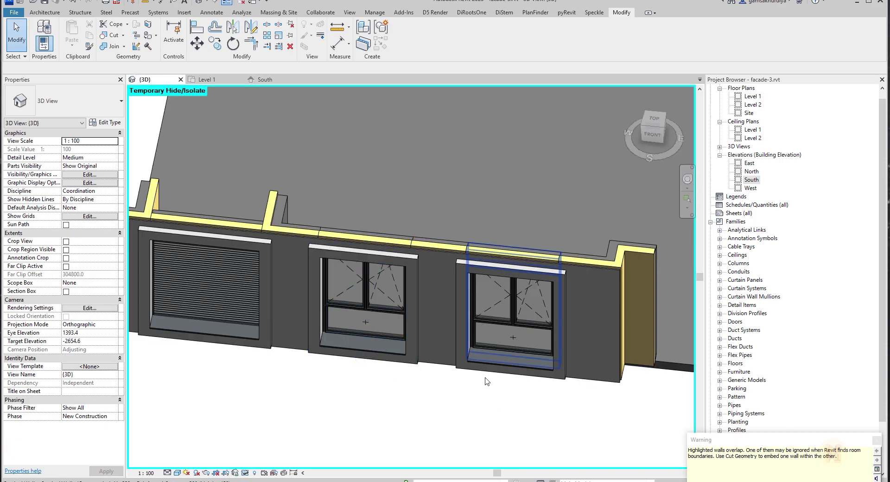
{"action": "middle_click_drag", "start_coordinate": [487, 381], "coordinate": [513, 310], "text": "shift"}
{"action": "scroll", "coordinate": [502, 377], "scroll_direction": "down", "scroll_amount": 3}
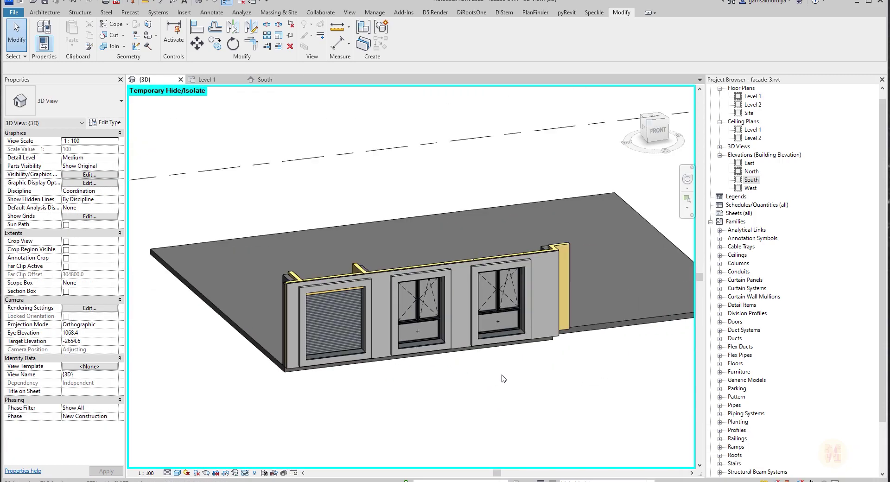
{"action": "middle_click_drag", "start_coordinate": [474, 374], "coordinate": [408, 373], "text": "shift"}
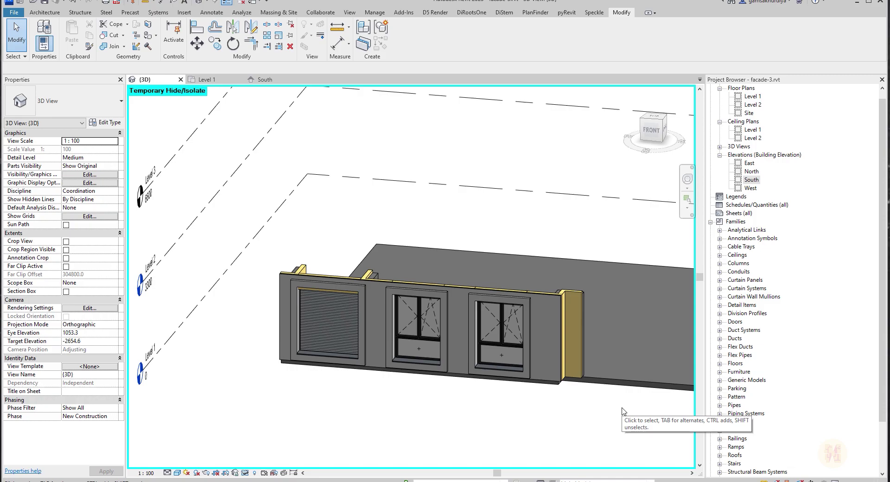
{"action": "middle_click_drag", "start_coordinate": [530, 340], "coordinate": [396, 259], "text": "shift"}
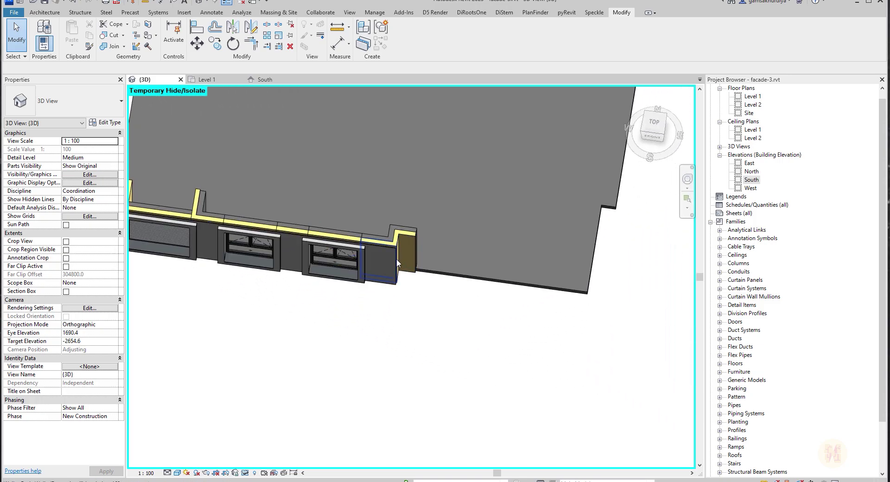
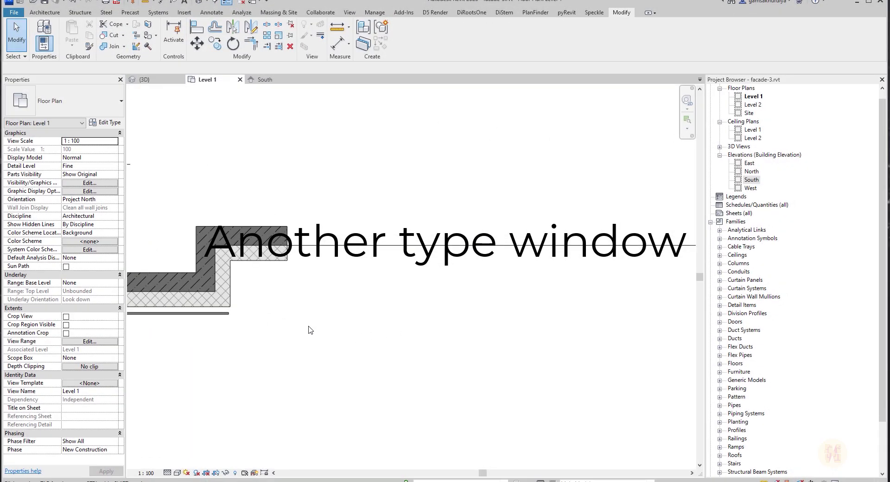
Draw Clinker Panel-20 walls along the stepped insulation faces, from the outer corner to the inner corner and along the recessed face to its end.
{"action": "scroll", "coordinate": [227, 319], "scroll_direction": "up", "scroll_amount": 2}
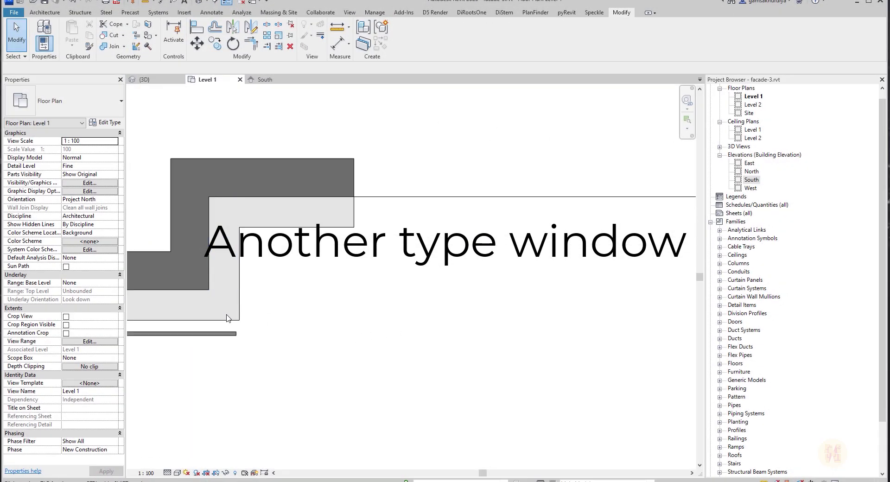
{"action": "left_click", "coordinate": [226, 333]}
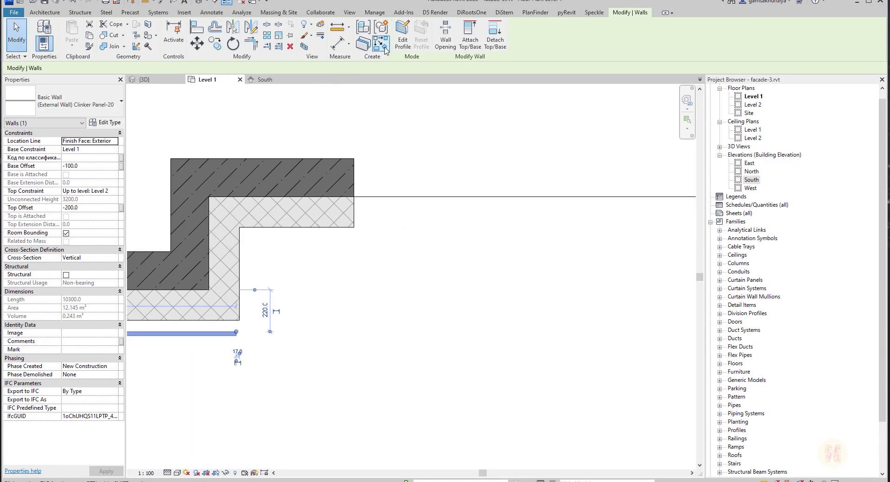
{"action": "left_click", "coordinate": [384, 47]}
{"action": "left_click", "coordinate": [242, 319]}
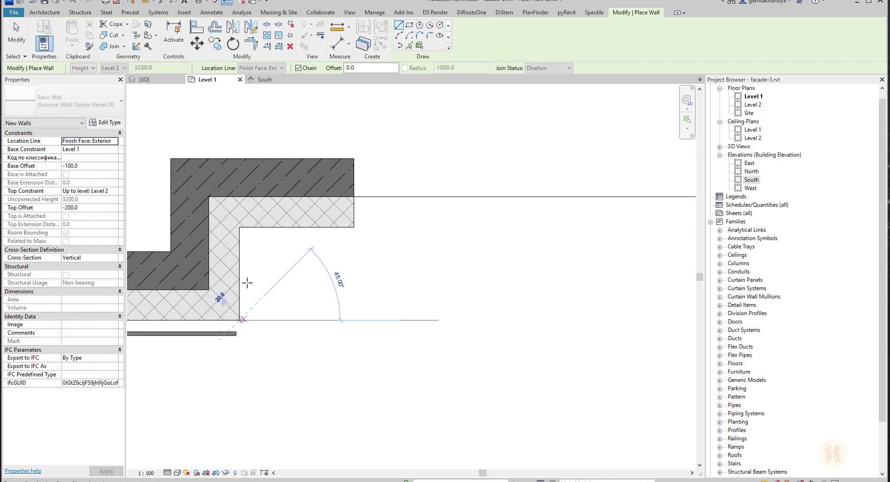
{"action": "left_click", "coordinate": [239, 227]}
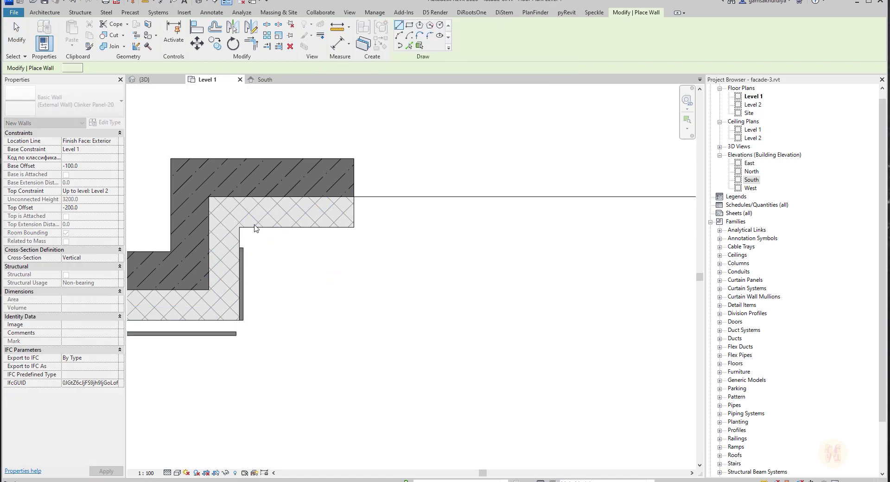
{"action": "left_click", "coordinate": [352, 228]}
{"action": "key", "text": "Escape"}
{"action": "key", "text": "Escape"}
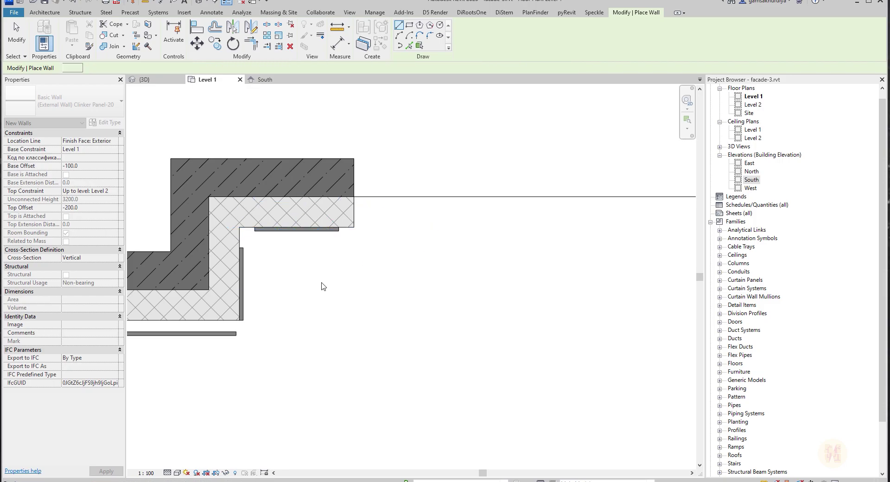
Move the short return Clinker Panel-20 wall 60 mm outward from the insulation face.
{"action": "left_click", "coordinate": [241, 297]}
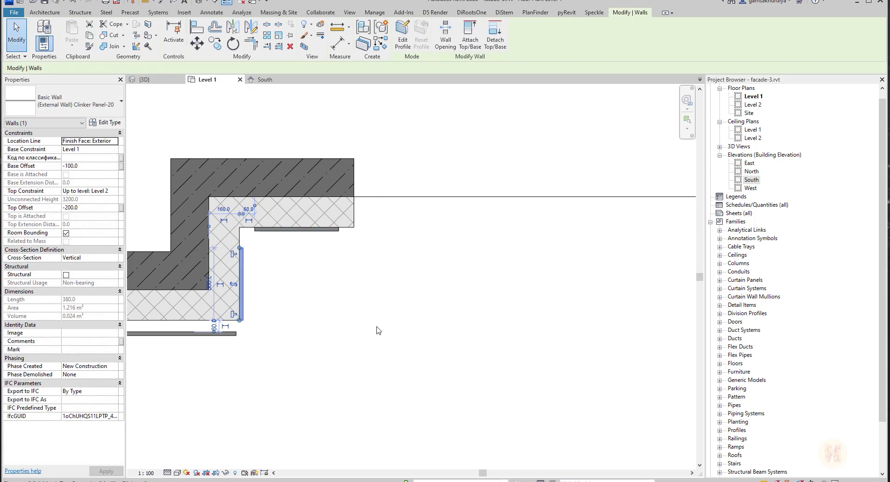
{"action": "key", "text": "m"}
{"action": "key", "text": "v"}
{"action": "left_click", "coordinate": [295, 332]}
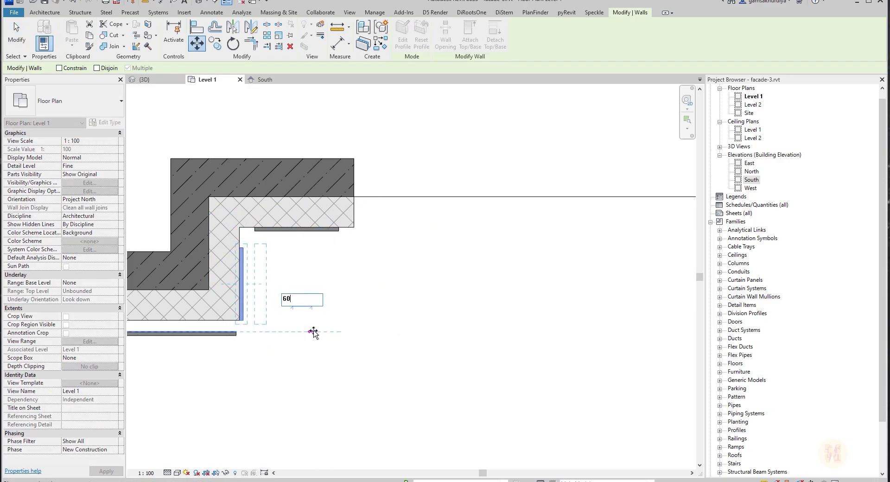
{"action": "type", "text": "60"}
{"action": "key", "text": "Return"}
{"action": "key", "text": "Escape"}
Move the Clinker Panel-20 wall on the recessed face 60 mm outward from the insulation.
{"action": "left_click", "coordinate": [297, 229]}
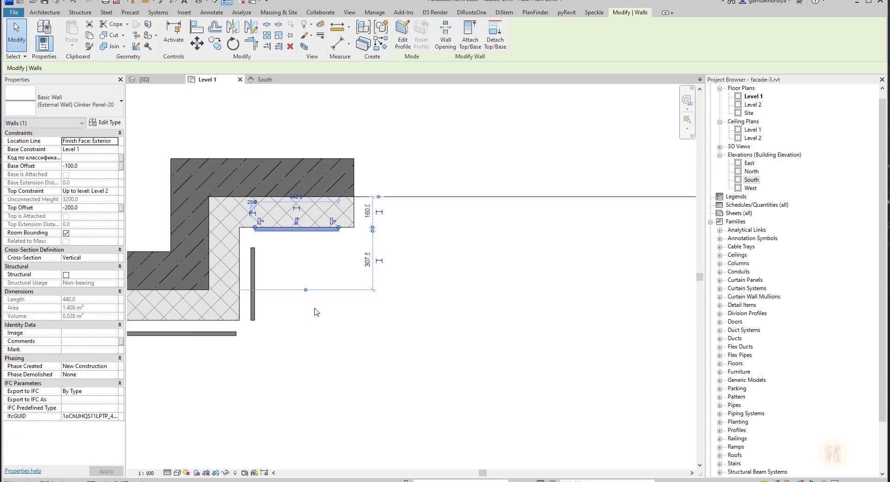
{"action": "key", "text": "m"}
{"action": "key", "text": "v"}
{"action": "left_click", "coordinate": [366, 315]}
{"action": "type", "text": "6"}
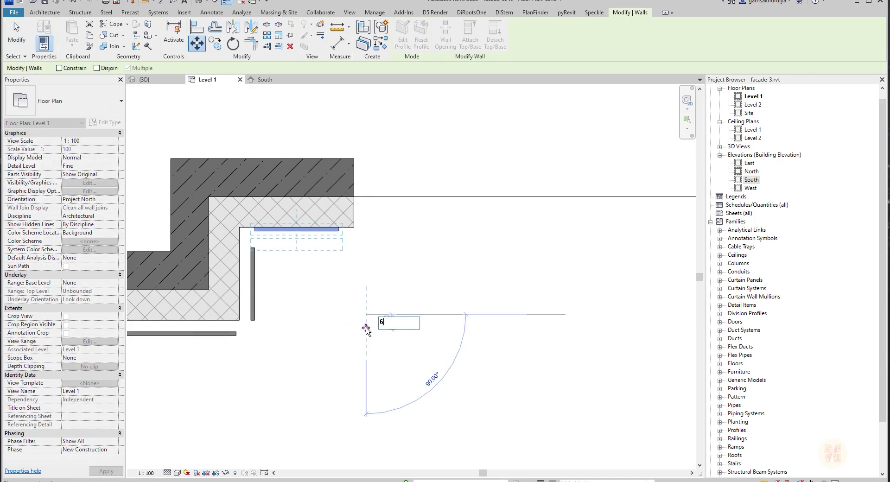
{"action": "type", "text": "0"}
{"action": "key", "text": "Return"}
{"action": "key", "text": "Escape"}
Trim the long front, return and recessed Clinker Panel-20 walls to meet at the outer and inner corners.
{"action": "key", "text": "t"}
{"action": "key", "text": "r"}
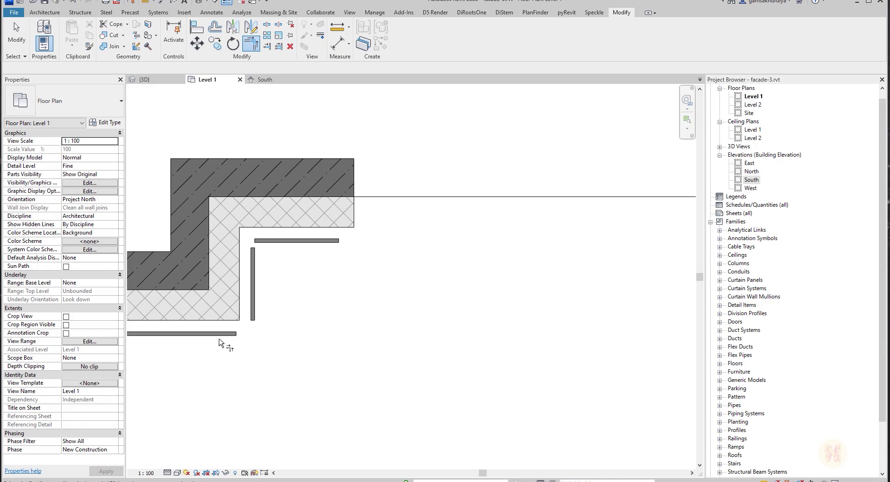
{"action": "left_click", "coordinate": [278, 241]}
{"action": "key", "text": "Escape"}
{"action": "scroll", "coordinate": [262, 333], "scroll_direction": "up", "scroll_amount": 5}
Try to adjust the long front wall's end at the outer corner, and allow joining at the return wall's inner end.
{"action": "left_click", "coordinate": [234, 334]}
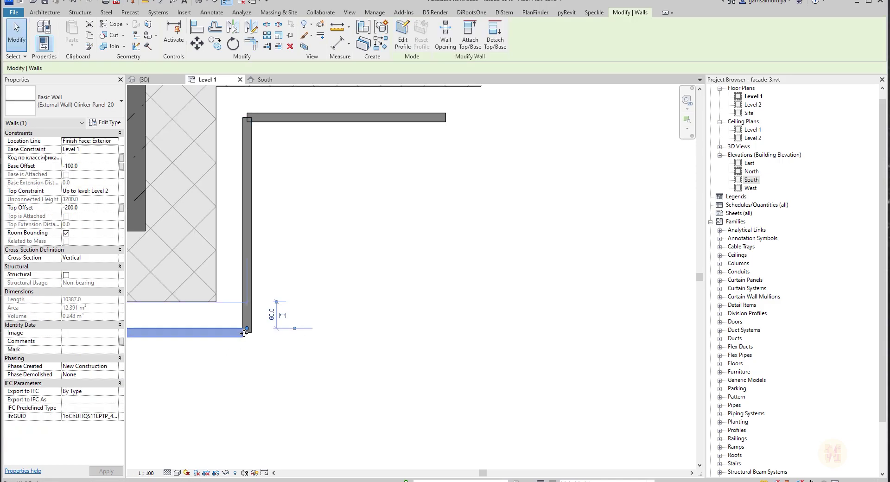
{"action": "mouse_move", "coordinate": [246, 332]}
{"action": "left_mouse_down"}
{"action": "mouse_move", "coordinate": [269, 336]}
{"action": "mouse_move", "coordinate": [259, 329]}
{"action": "left_mouse_up"}
{"action": "key", "text": "Escape"}
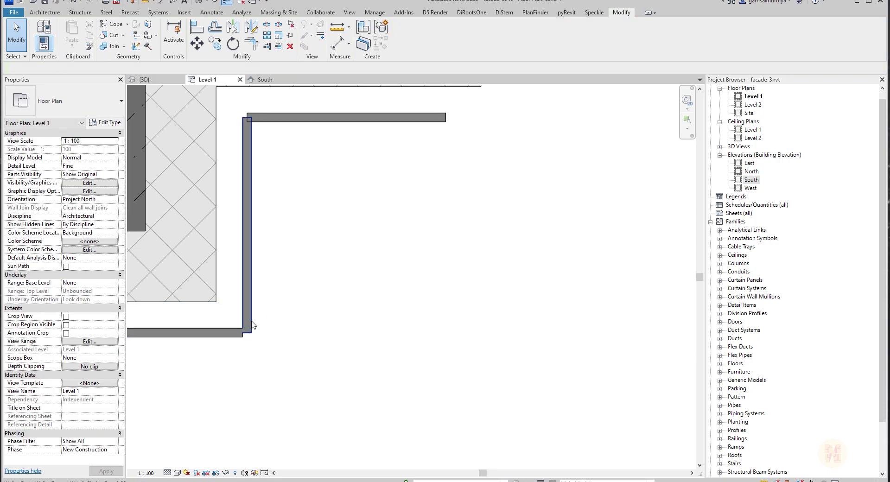
{"action": "left_click", "coordinate": [247, 313]}
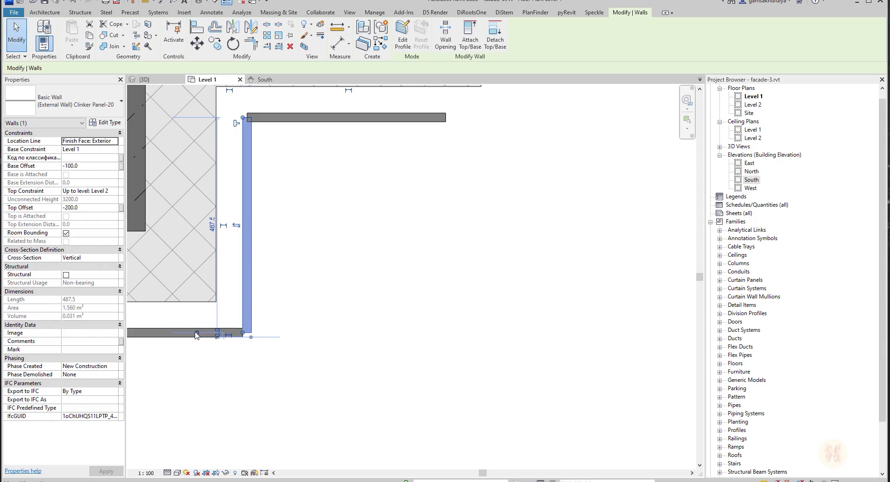
{"action": "left_click", "coordinate": [174, 334]}
{"action": "left_click", "coordinate": [245, 327]}
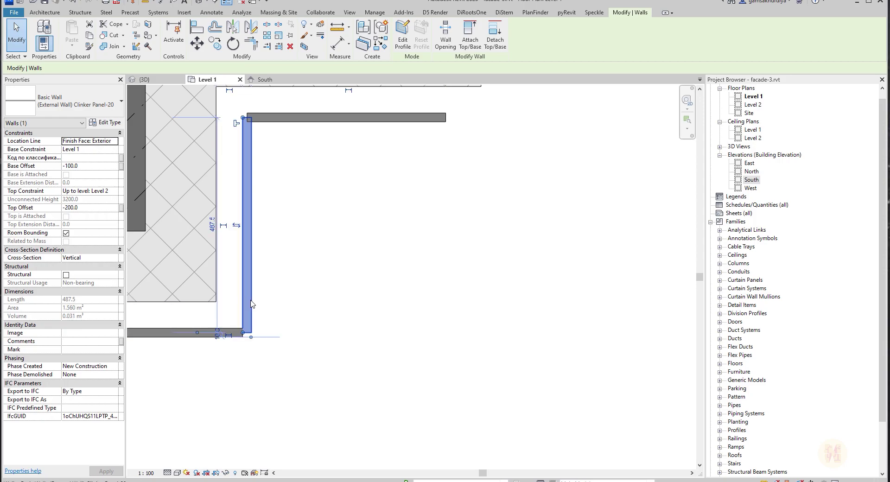
{"action": "left_click", "coordinate": [237, 123]}
{"action": "left_click", "coordinate": [280, 276]}
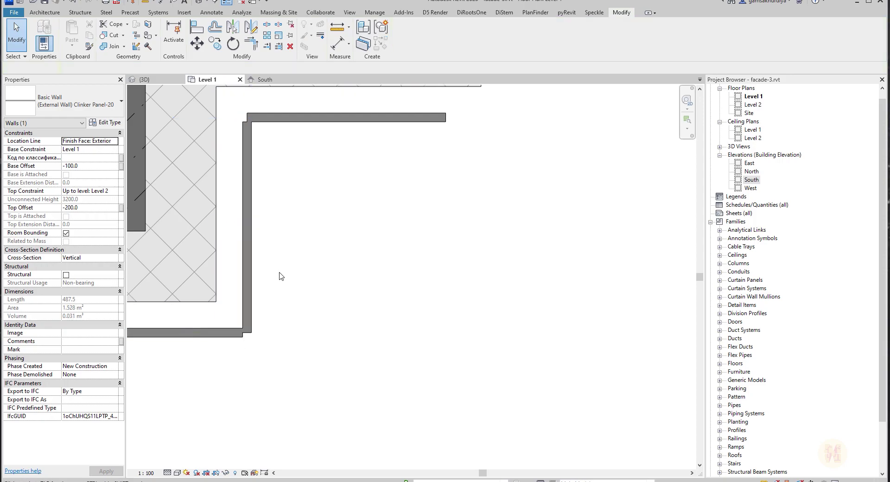
Pull the return wall's outer end back from the corner, unjoining the elements, and extend the long front clinker wall past the corner.
{"action": "left_click", "coordinate": [246, 320]}
{"action": "left_click_drag", "start_coordinate": [244, 334], "coordinate": [242, 310]}
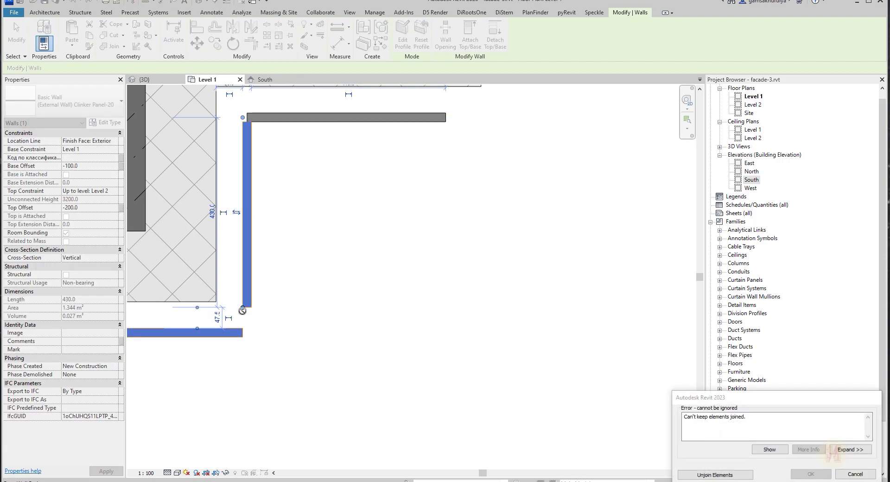
{"action": "left_click", "coordinate": [715, 475]}
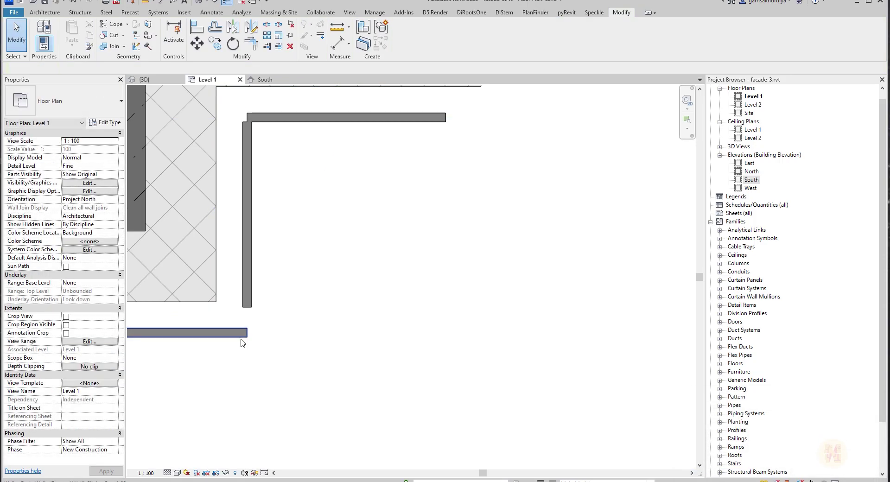
{"action": "left_click", "coordinate": [246, 333]}
{"action": "key", "text": "r"}
{"action": "key", "text": "s"}
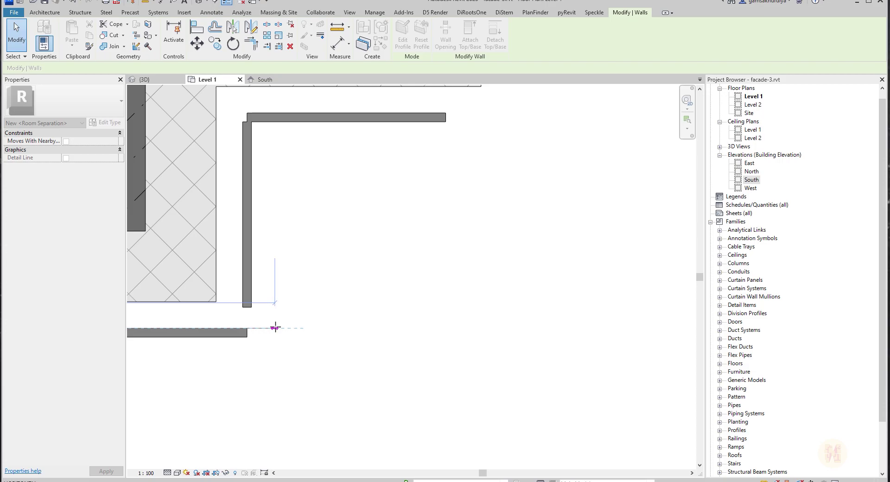
{"action": "left_click_drag", "start_coordinate": [275, 327], "coordinate": [275, 327]}
{"action": "left_click", "coordinate": [321, 345]}
Trim the return wall and the long front clinker wall into a closed outer corner.
{"action": "key", "text": "t"}
{"action": "key", "text": "r"}
{"action": "left_click", "coordinate": [247, 282]}
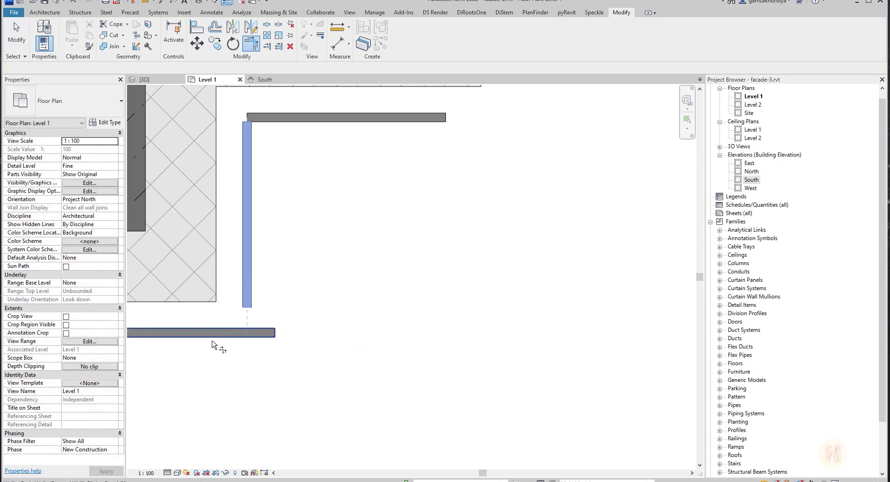
{"action": "left_click", "coordinate": [214, 338]}
{"action": "key", "text": "Escape"}
Extend the recessed clinker wall's end across the return wall to close the inner corner.
{"action": "left_click", "coordinate": [250, 164]}
{"action": "left_click", "coordinate": [287, 191]}
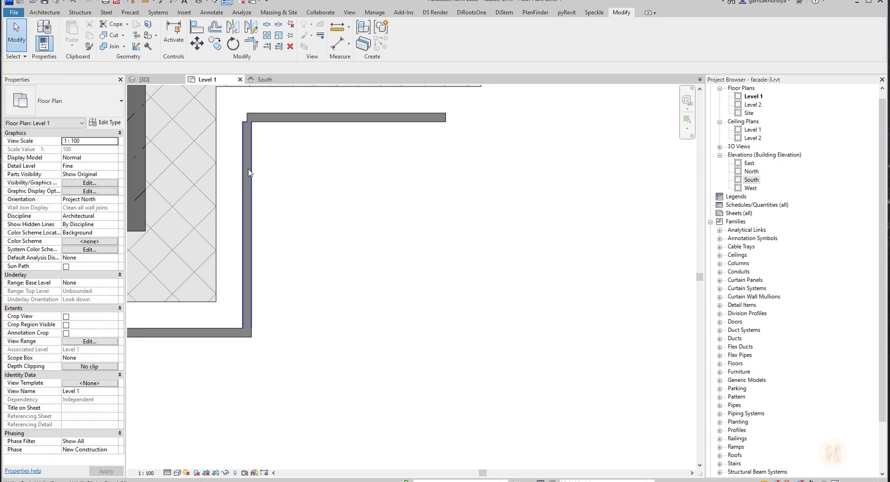
{"action": "left_click", "coordinate": [253, 116]}
{"action": "left_click_drag", "start_coordinate": [247, 113], "coordinate": [224, 113]}
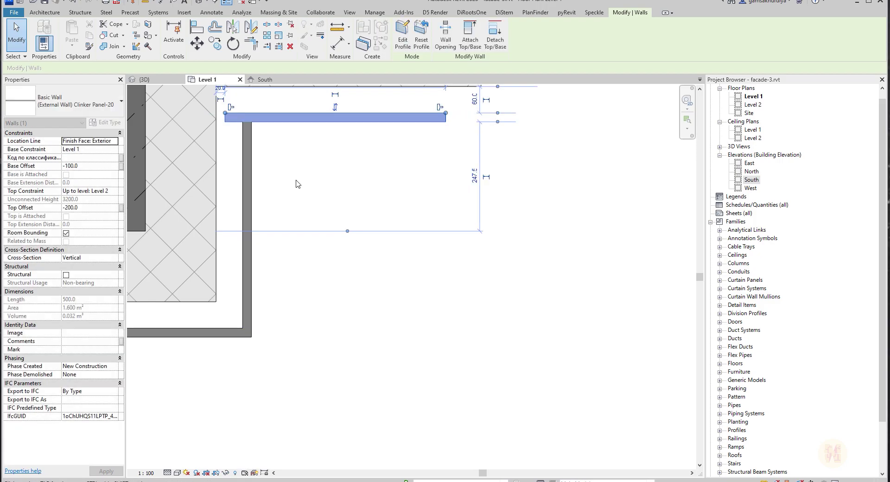
{"action": "left_click", "coordinate": [298, 184]}
{"action": "left_click", "coordinate": [229, 118]}
{"action": "left_click", "coordinate": [303, 202]}
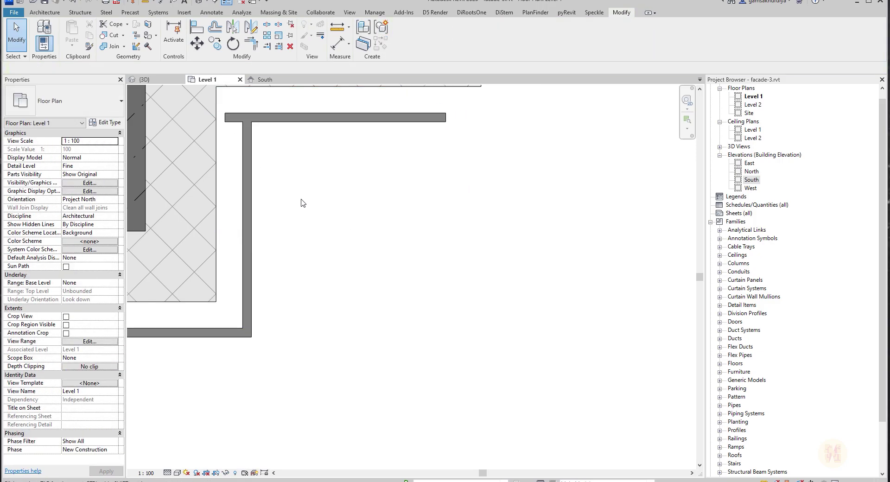
{"action": "scroll", "coordinate": [356, 230], "scroll_direction": "down", "scroll_amount": 2}
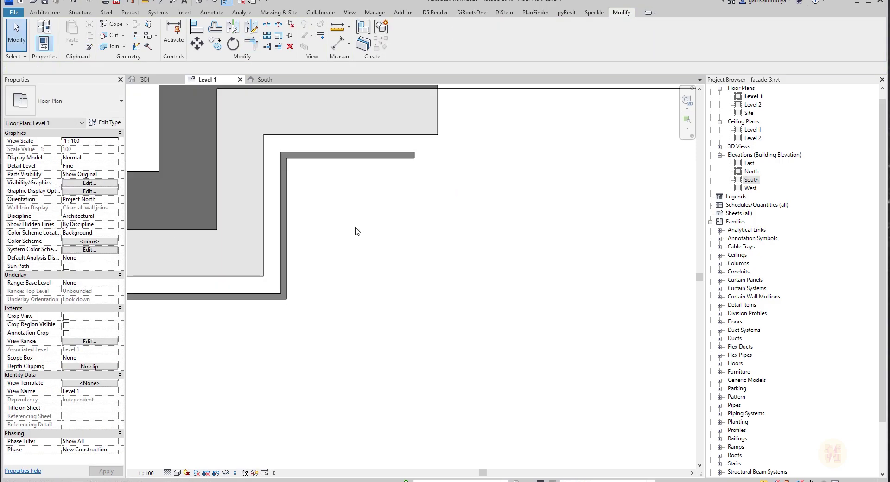
Extend the free end of the recessed clinker wall about 1790 mm beyond the end of the insulation.
{"action": "scroll", "coordinate": [357, 231], "scroll_direction": "down", "scroll_amount": 2}
{"action": "left_click", "coordinate": [348, 234]}
{"action": "left_click_drag", "start_coordinate": [358, 234], "coordinate": [636, 237]}
{"action": "middle_click_drag", "start_coordinate": [635, 241], "coordinate": [318, 238]}
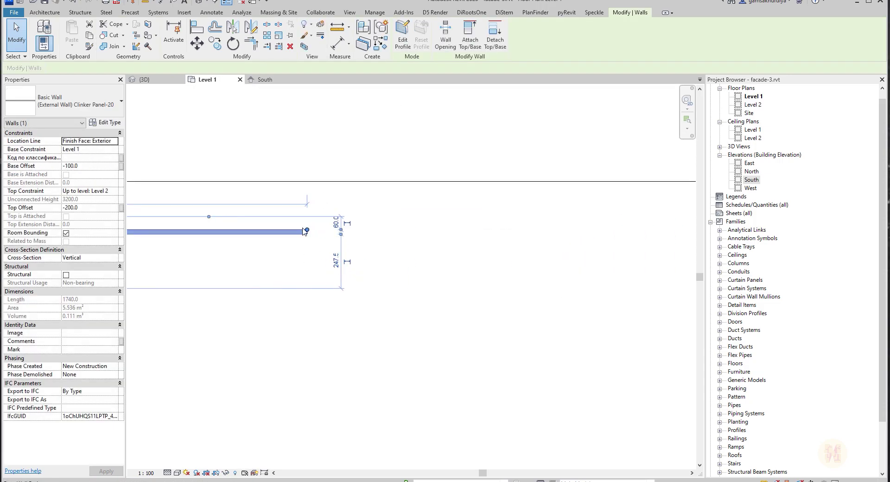
{"action": "left_click_drag", "start_coordinate": [305, 230], "coordinate": [430, 236]}
{"action": "scroll", "coordinate": [499, 339], "scroll_direction": "down", "scroll_amount": 4}
{"action": "left_click", "coordinate": [487, 339]}
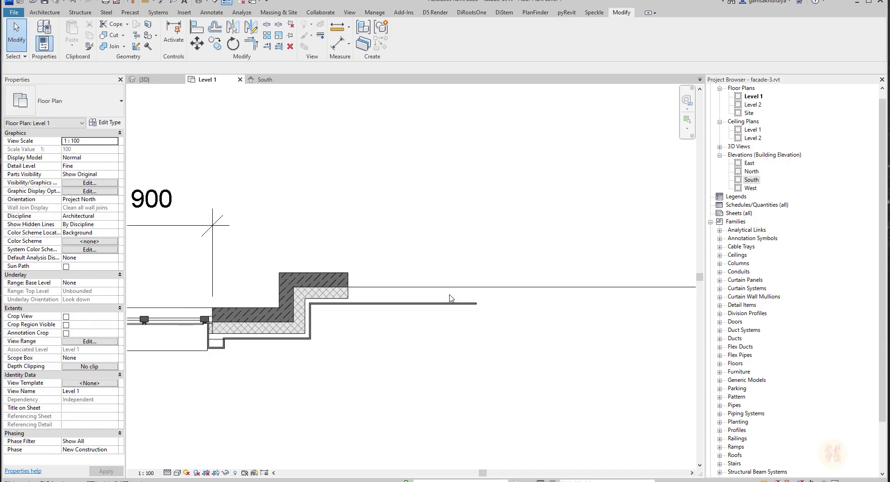
Draw a matching Insulation-160 wall about 1540 mm long on the slab edge, about 930 mm beyond the existing insulation.
{"action": "middle_click_drag", "start_coordinate": [452, 298], "coordinate": [306, 290]}
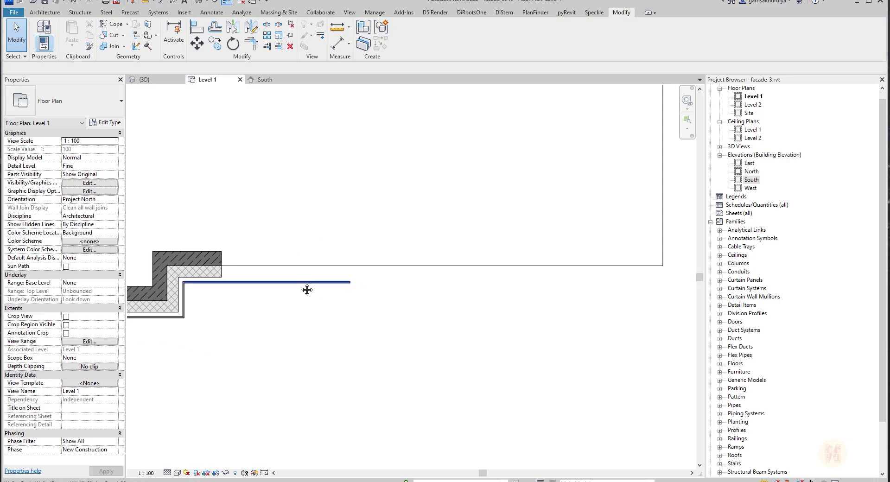
{"action": "scroll", "coordinate": [230, 272], "scroll_direction": "up", "scroll_amount": 2}
{"action": "left_click", "coordinate": [213, 274]}
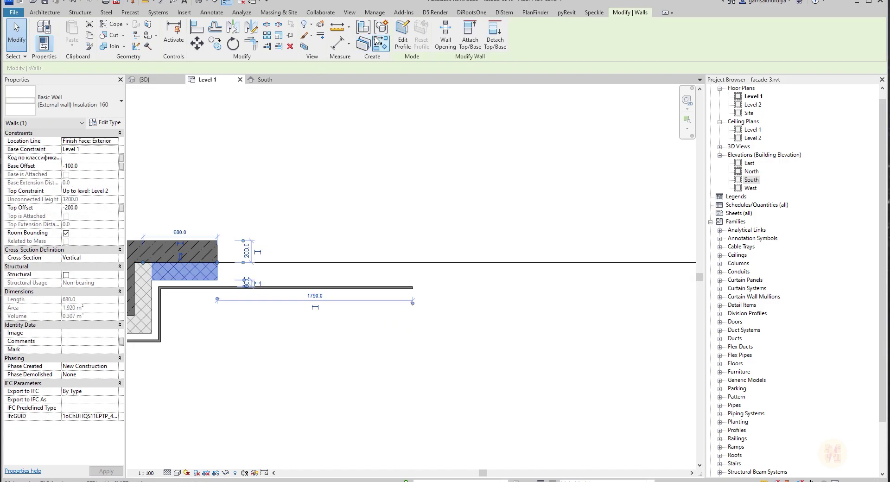
{"action": "key", "text": "c"}
{"action": "key", "text": "s"}
{"action": "left_click", "coordinate": [318, 263]}
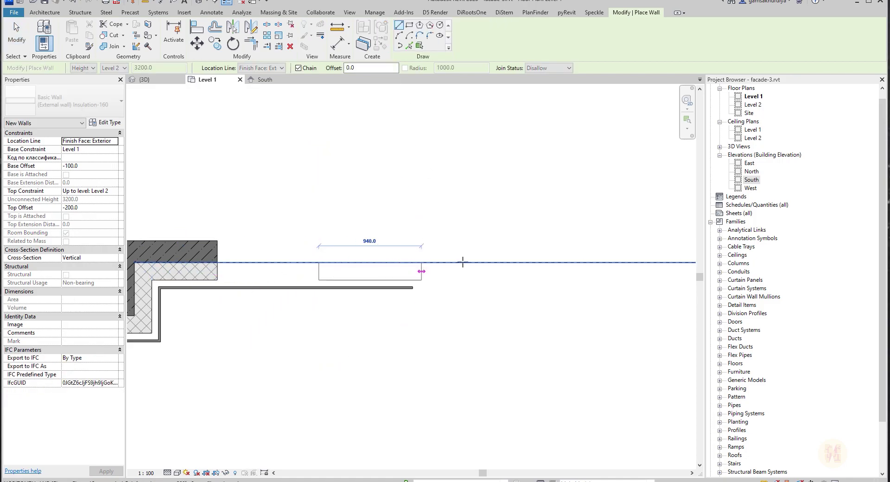
{"action": "left_click", "coordinate": [487, 263]}
{"action": "key", "text": "Escape"}
{"action": "key", "text": "Escape"}
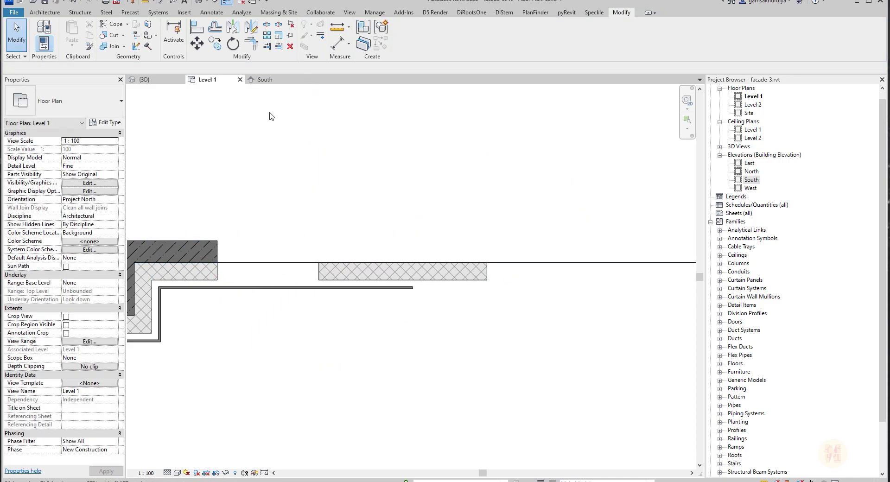
Draw a matching Reinforced concrete-200 wall along the inner face of the new insulation, over its full 1540 mm length.
{"action": "left_click", "coordinate": [194, 246]}
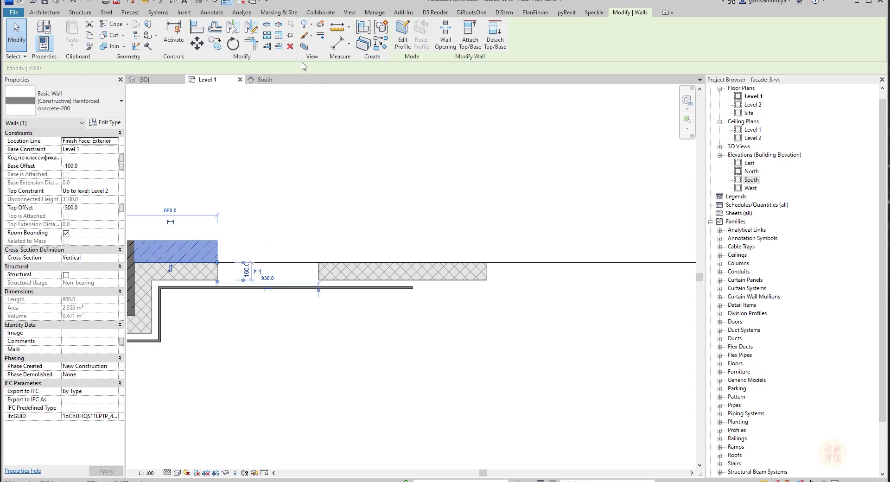
{"action": "left_click", "coordinate": [375, 49]}
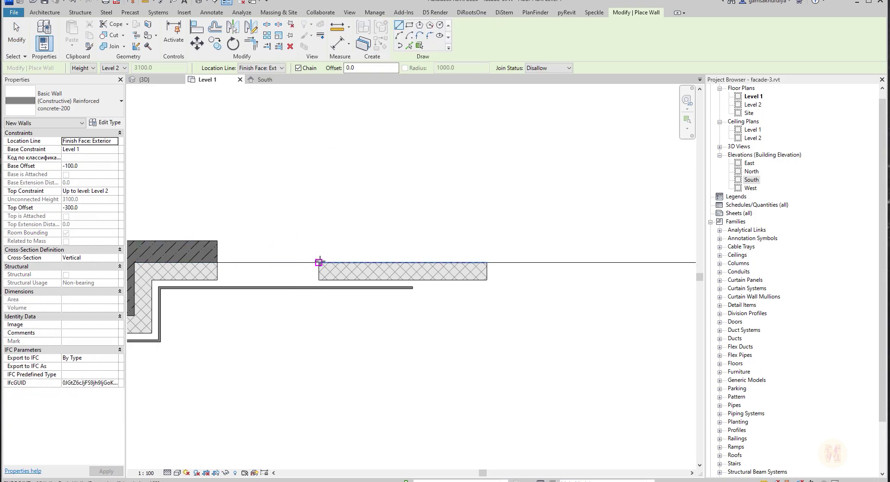
{"action": "left_click", "coordinate": [318, 263]}
{"action": "left_click", "coordinate": [487, 263]}
{"action": "key", "text": "Escape"}
{"action": "key", "text": "Escape"}
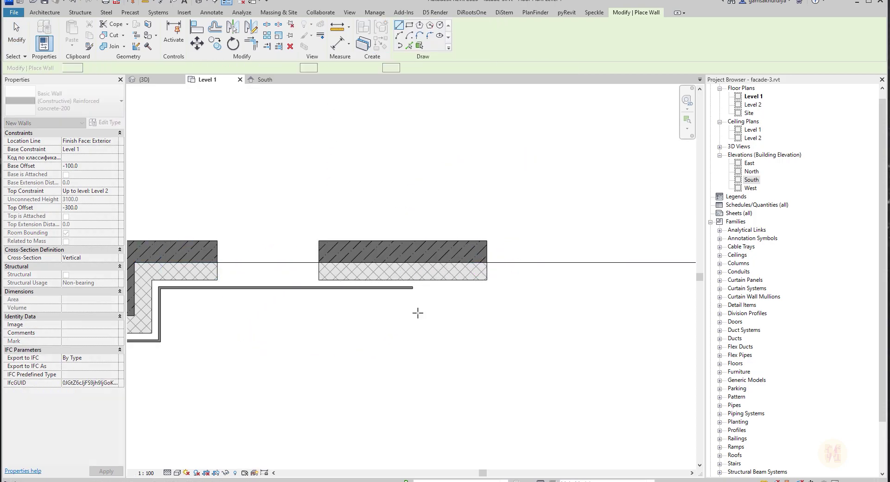
Place an aligned dimension across the gap between the existing and the new concrete wall.
{"action": "middle_click_drag", "start_coordinate": [385, 307], "coordinate": [419, 331]}
{"action": "left_click_drag", "start_coordinate": [342, 252], "coordinate": [535, 330]}
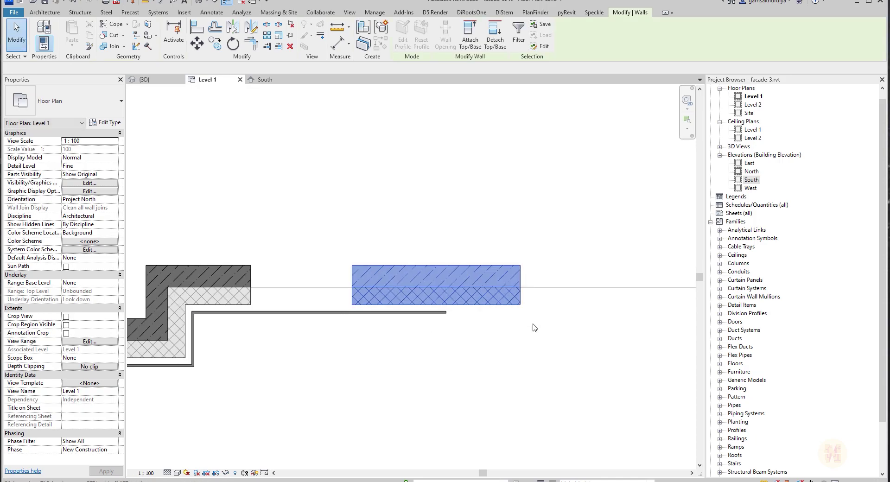
{"action": "left_click", "coordinate": [341, 46]}
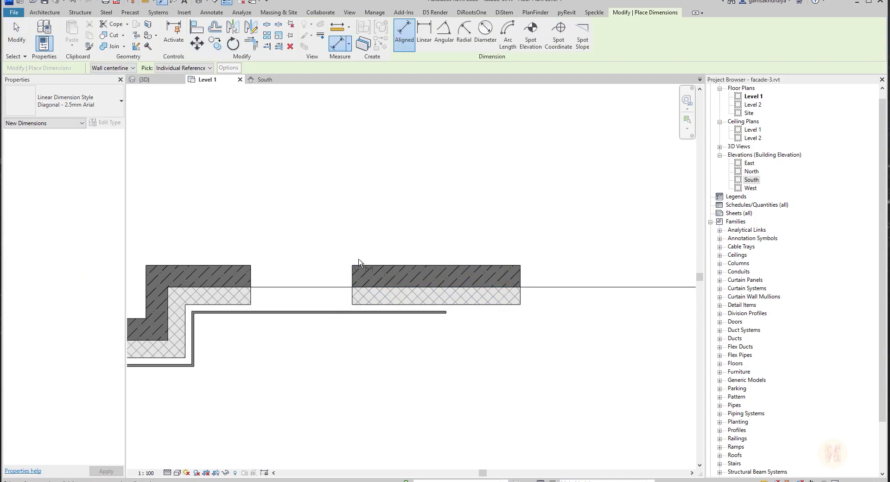
{"action": "left_click", "coordinate": [354, 268]}
{"action": "left_click", "coordinate": [250, 268]}
{"action": "left_click", "coordinate": [283, 210]}
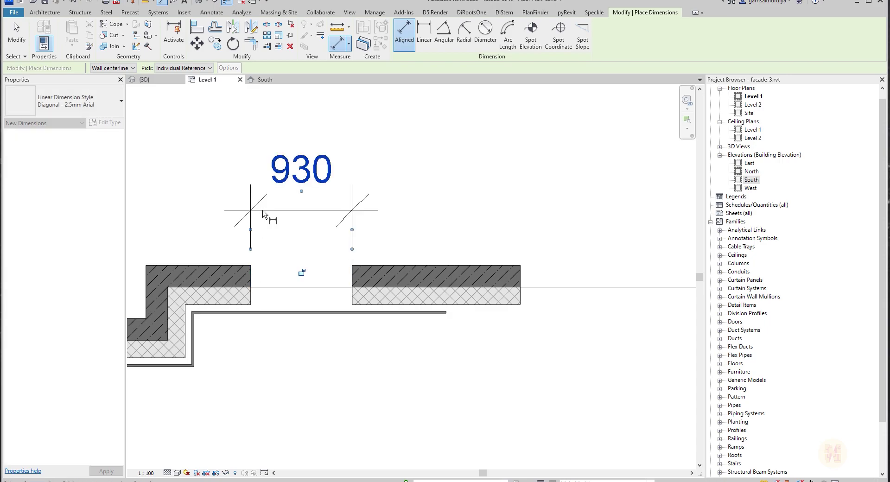
{"action": "key", "text": "Escape"}
{"action": "key", "text": "Escape"}
Set the opening between the two concrete walls to 1900 mm by shifting the new concrete wall.
{"action": "left_click", "coordinate": [385, 273]}
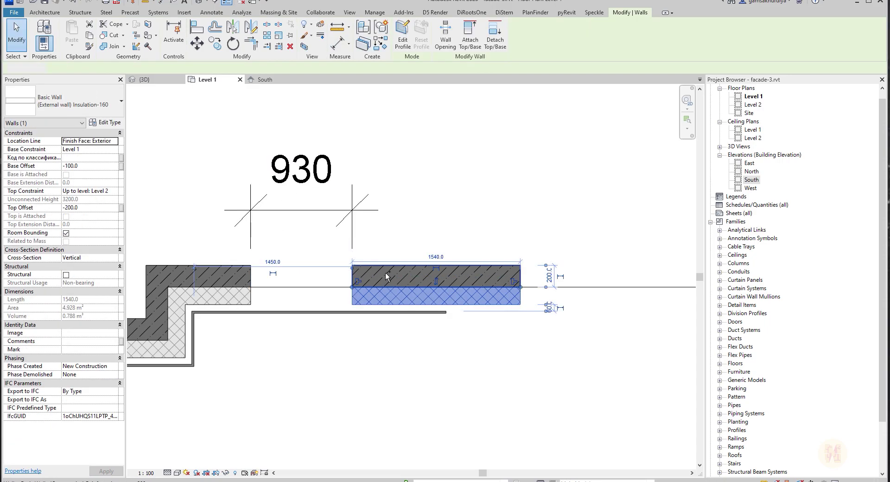
{"action": "left_click", "coordinate": [318, 173]}
{"action": "left_click", "coordinate": [332, 286]}
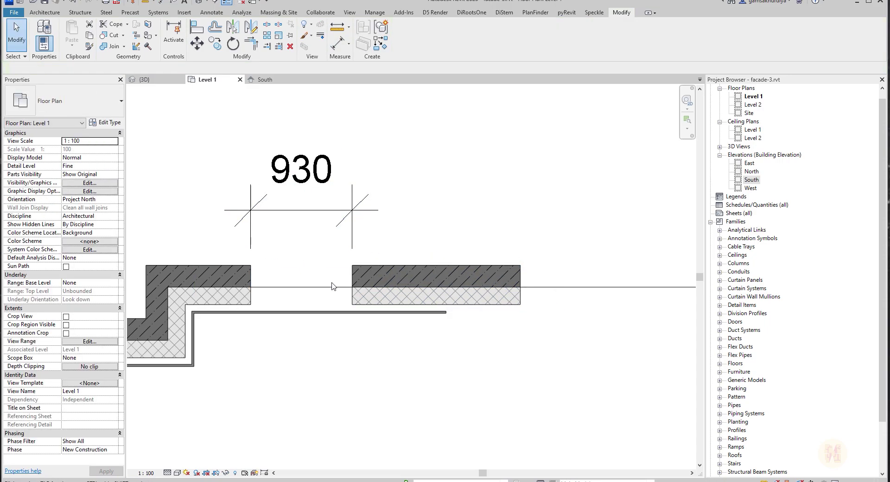
{"action": "left_click", "coordinate": [385, 271]}
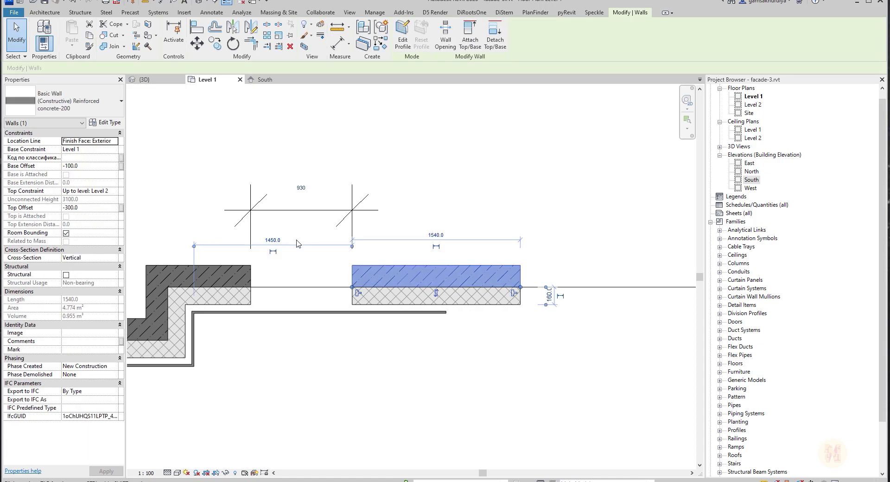
{"action": "left_click", "coordinate": [299, 185]}
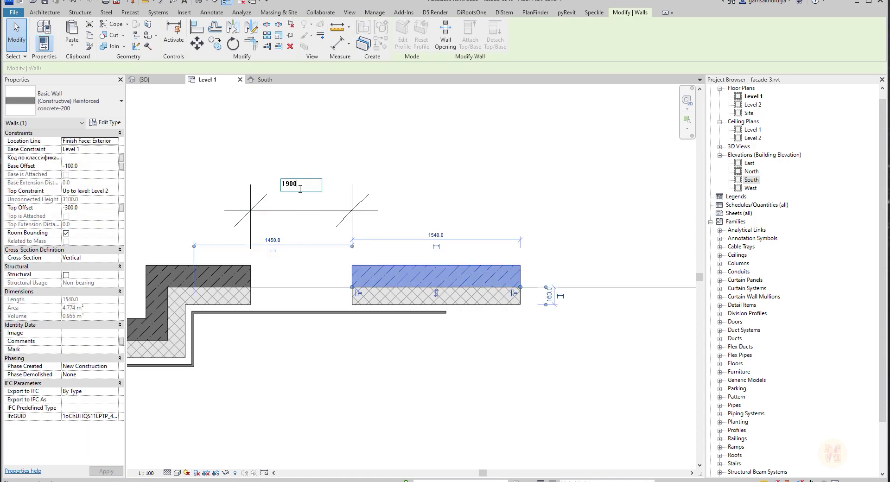
{"action": "type", "text": "1900"}
{"action": "key", "text": "Return"}
{"action": "key", "text": "Escape"}
Shift the new Insulation-160 wall so it sits 1900 mm from the end of the existing insulation.
{"action": "left_click", "coordinate": [377, 299]}
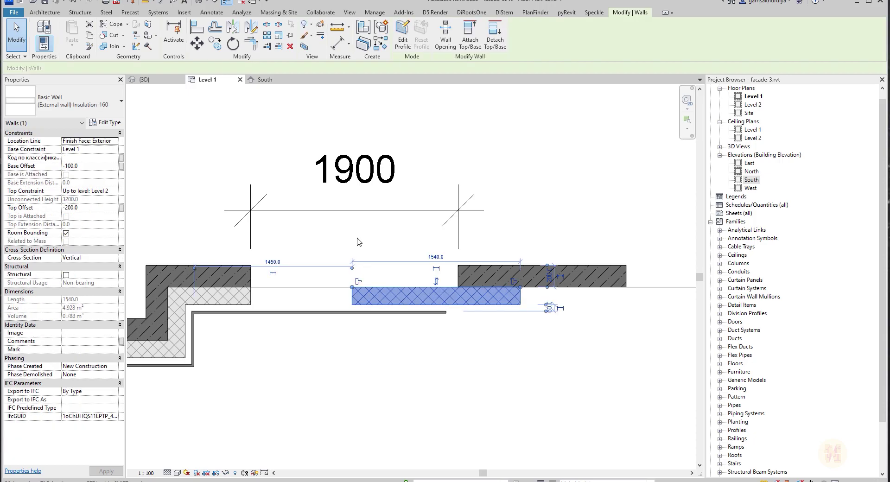
{"action": "left_click_drag", "start_coordinate": [194, 268], "coordinate": [254, 283]}
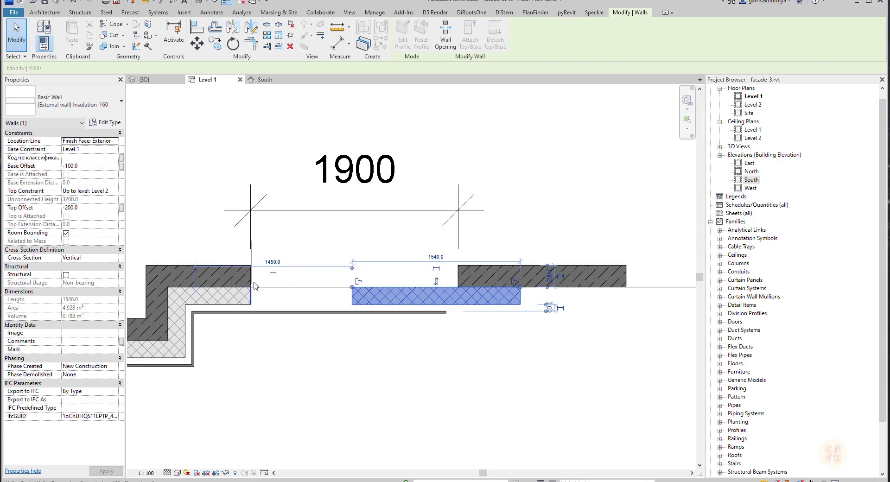
{"action": "left_click", "coordinate": [250, 292]}
{"action": "left_click", "coordinate": [299, 262]}
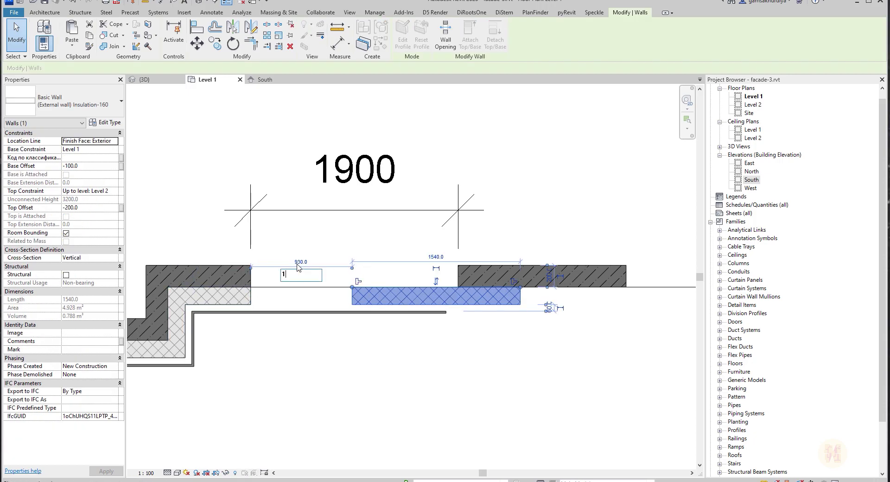
{"action": "key", "text": "Return"}
{"action": "key", "text": "Escape"}
Extend the Clinker Panel-20 wall past the opening to the far end of the new concrete and insulation segment.
{"action": "scroll", "coordinate": [515, 281], "scroll_direction": "down", "scroll_amount": 4}
{"action": "middle_click_drag", "start_coordinate": [607, 362], "coordinate": [378, 351]}
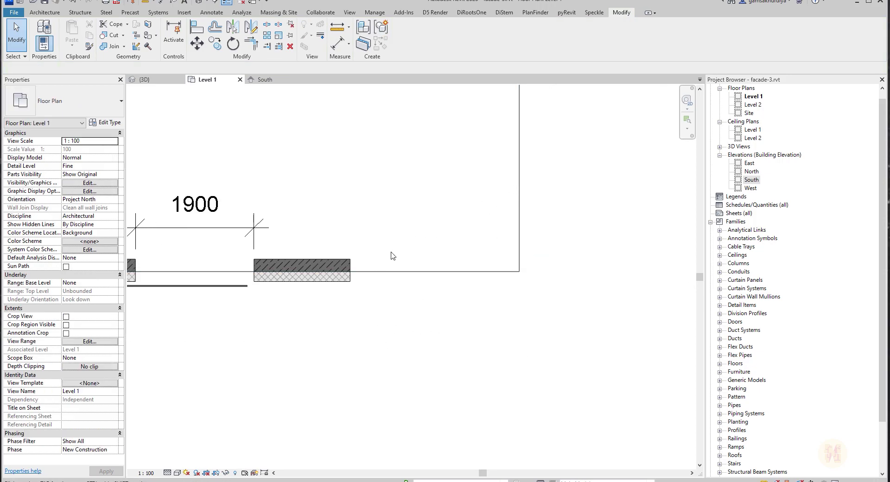
{"action": "scroll", "coordinate": [392, 255], "scroll_direction": "up", "scroll_amount": 3}
{"action": "left_click", "coordinate": [288, 297]}
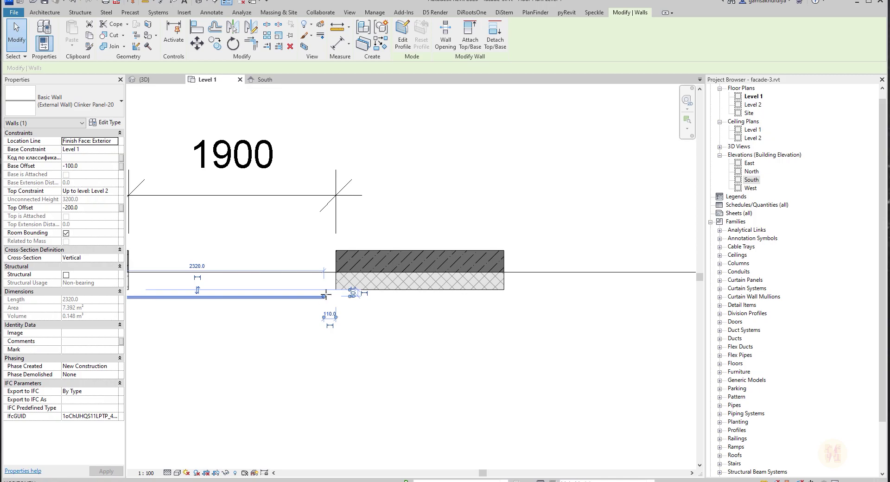
{"action": "left_click_drag", "start_coordinate": [326, 294], "coordinate": [504, 296]}
{"action": "key", "text": "Escape"}
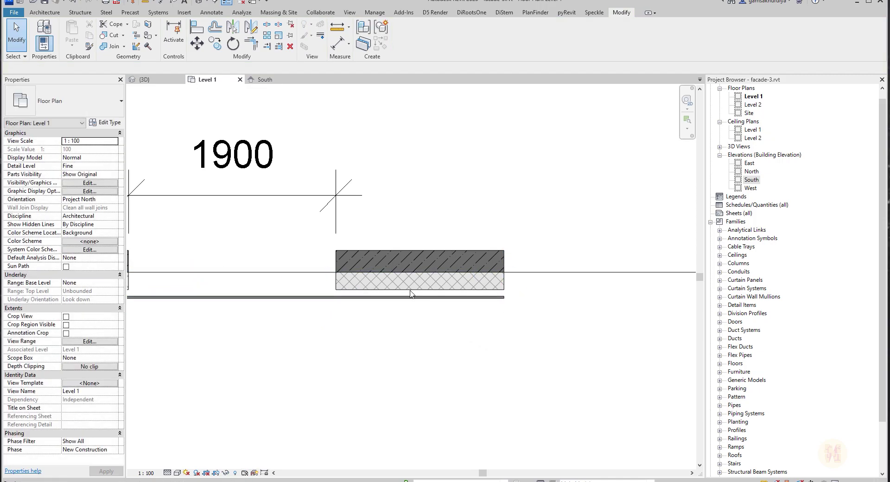
Delete the 1900 dimension across the opening between the stepped concrete wall and the new segment.
{"action": "scroll", "coordinate": [254, 280], "scroll_direction": "down", "scroll_amount": 2}
{"action": "scroll", "coordinate": [359, 290], "scroll_direction": "up", "scroll_amount": 3}
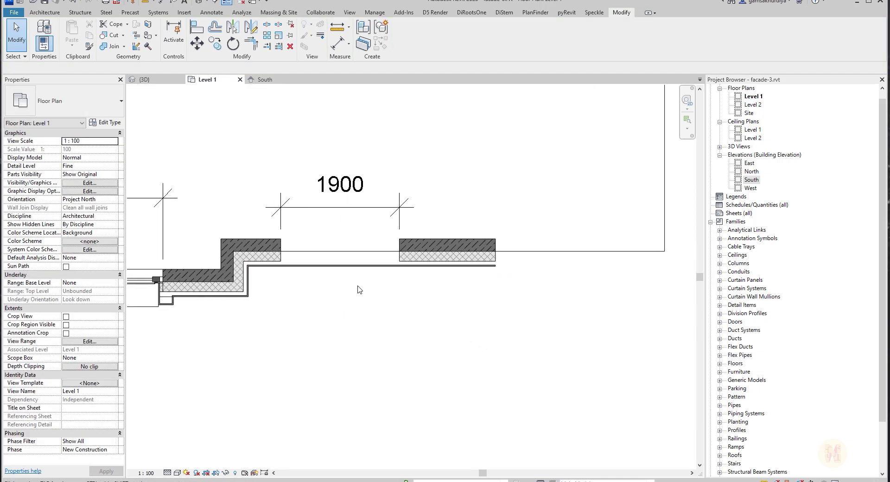
{"action": "scroll", "coordinate": [292, 301], "scroll_direction": "down", "scroll_amount": 3}
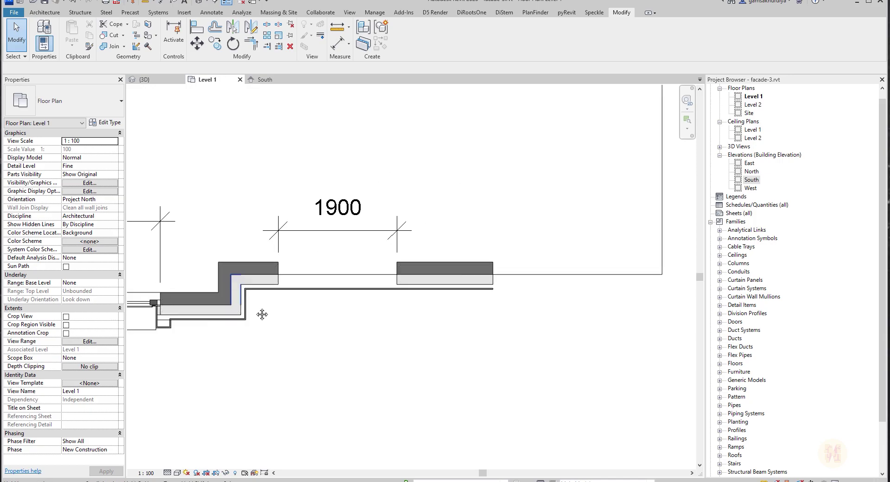
{"action": "left_click", "coordinate": [379, 224]}
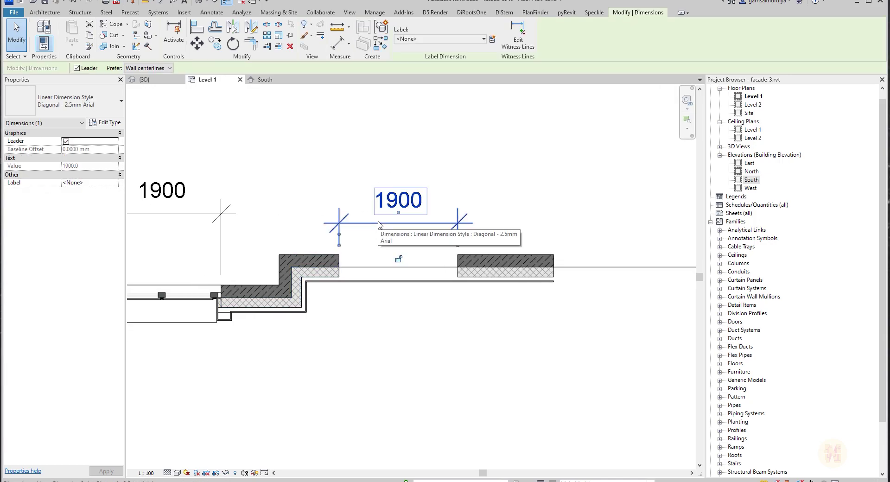
{"action": "key", "text": "Delete"}
Draw a matching Insulation-160 wall along the slab edge across the opening, joining the existing insulation to the new segment.
{"action": "left_click", "coordinate": [476, 278]}
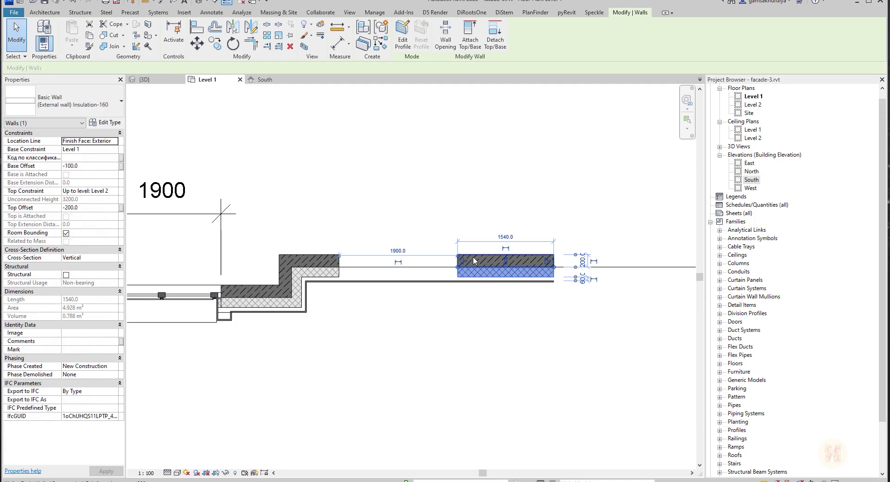
{"action": "scroll", "coordinate": [473, 259], "scroll_direction": "up", "scroll_amount": 3}
{"action": "middle_click_drag", "start_coordinate": [567, 318], "coordinate": [464, 303]}
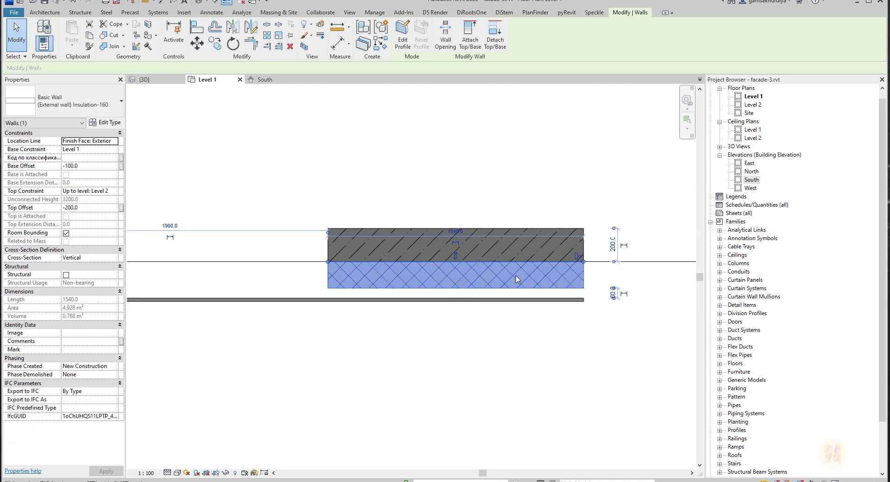
{"action": "scroll", "coordinate": [446, 353], "scroll_direction": "down", "scroll_amount": 4}
{"action": "middle_click_drag", "start_coordinate": [313, 352], "coordinate": [347, 317]}
{"action": "scroll", "coordinate": [320, 312], "scroll_direction": "up", "scroll_amount": 3}
{"action": "left_click", "coordinate": [320, 311]}
{"action": "scroll", "coordinate": [380, 329], "scroll_direction": "down", "scroll_amount": 1}
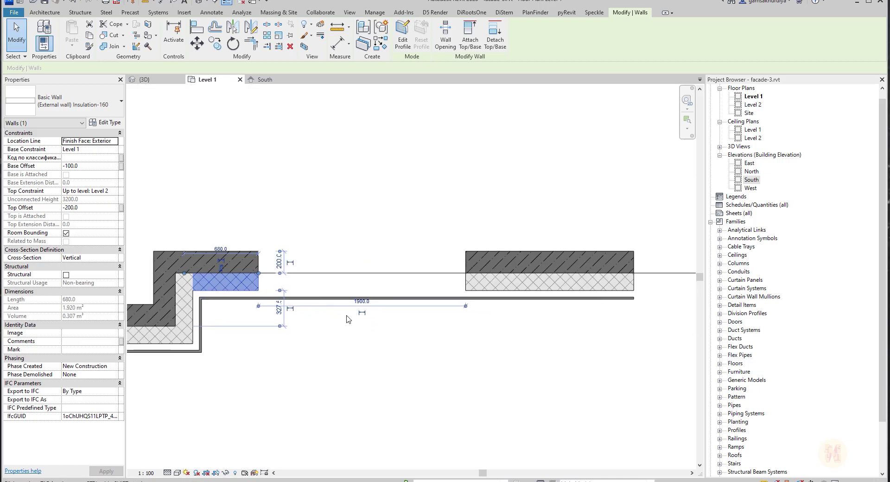
{"action": "left_click", "coordinate": [524, 281]}
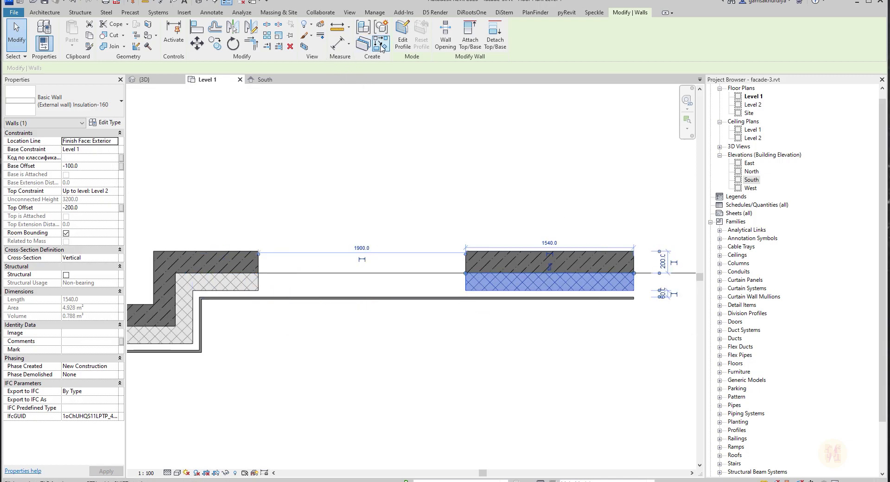
{"action": "key", "text": "c"}
{"action": "key", "text": "s"}
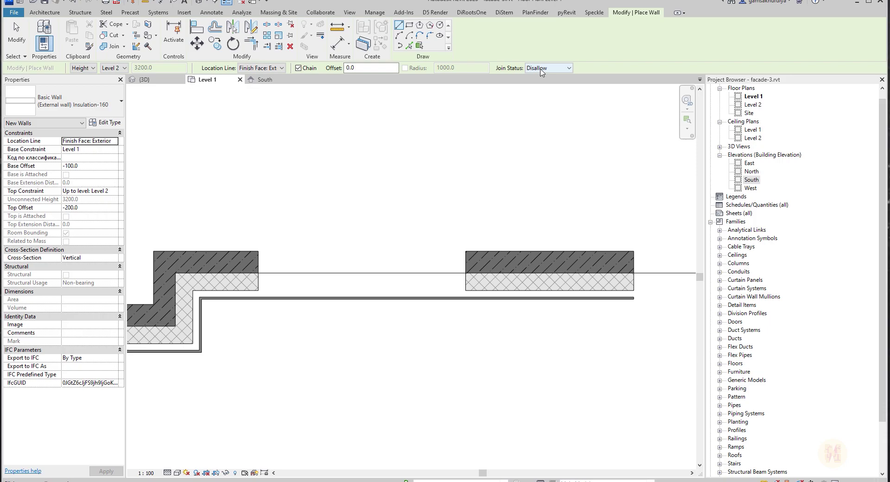
{"action": "left_click", "coordinate": [258, 273]}
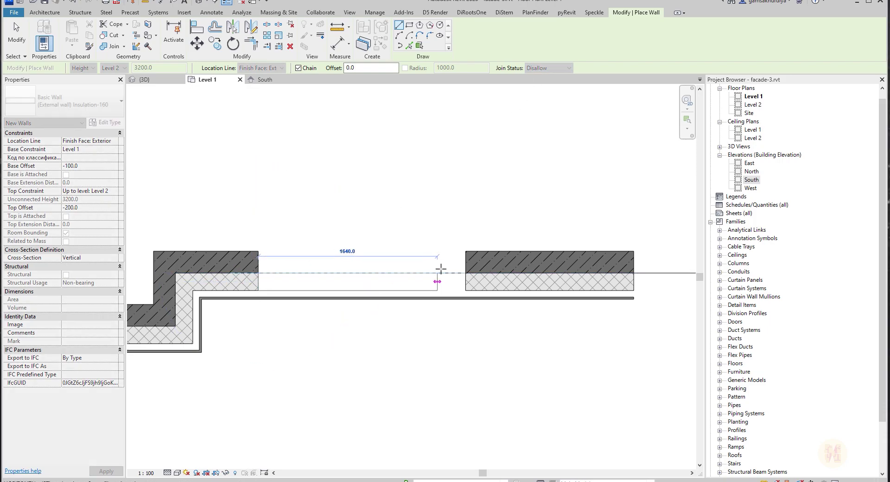
{"action": "left_click", "coordinate": [465, 273]}
{"action": "key", "text": "Escape"}
{"action": "key", "text": "Escape"}
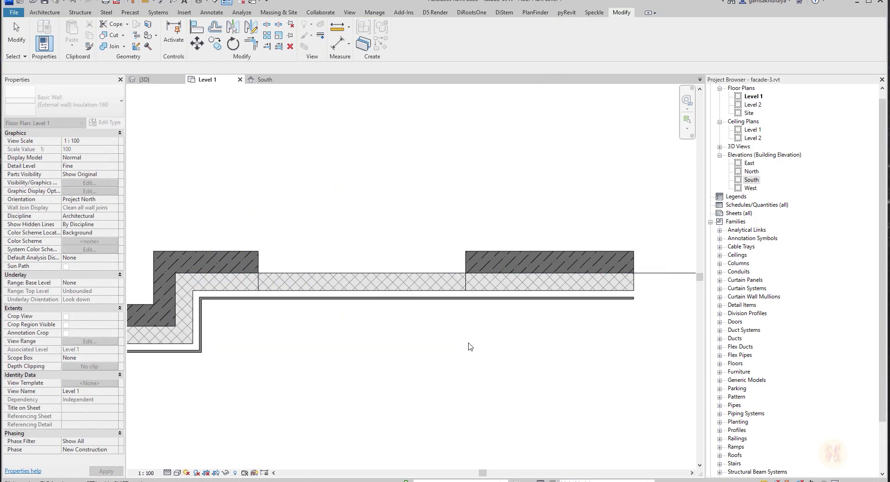
Place a copy of the existing 1900x2650 AR-Window-2 type in the insulation spanning the opening between the concrete walls.
{"action": "scroll", "coordinate": [330, 342], "scroll_direction": "down", "scroll_amount": 2}
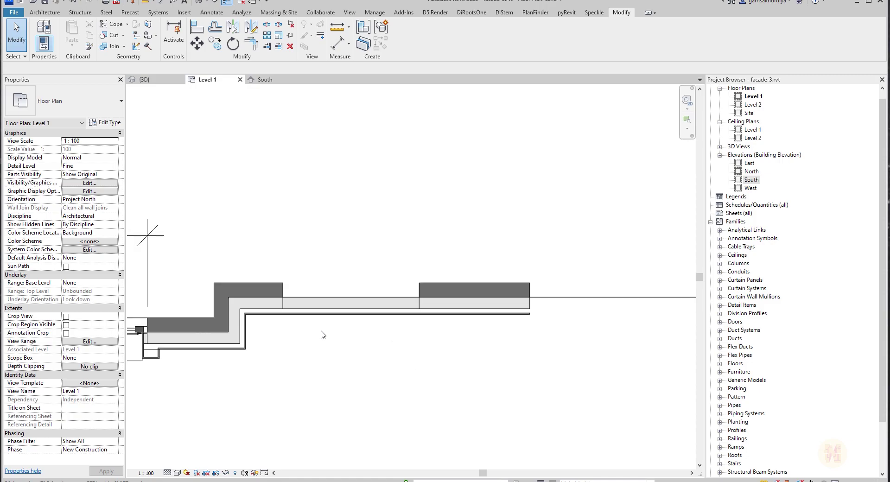
{"action": "scroll", "coordinate": [223, 315], "scroll_direction": "up", "scroll_amount": 1}
{"action": "scroll", "coordinate": [274, 301], "scroll_direction": "down", "scroll_amount": 1}
{"action": "middle_click_drag", "start_coordinate": [266, 304], "coordinate": [425, 261]}
{"action": "scroll", "coordinate": [305, 280], "scroll_direction": "up", "scroll_amount": 2}
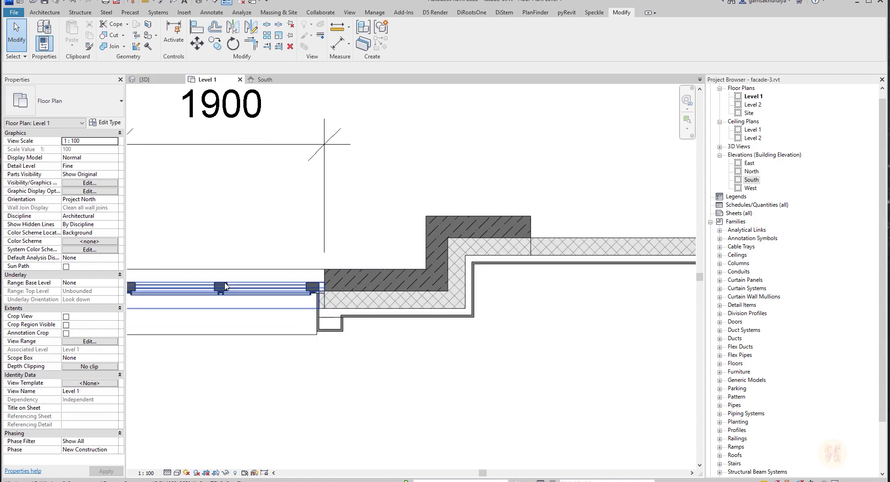
{"action": "left_click", "coordinate": [226, 288]}
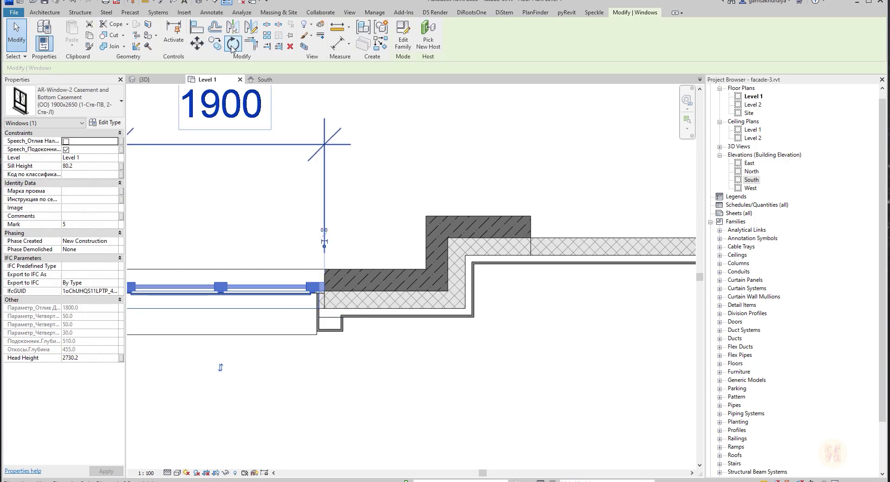
{"action": "left_click", "coordinate": [380, 44]}
{"action": "middle_click_drag", "start_coordinate": [608, 258], "coordinate": [366, 270]}
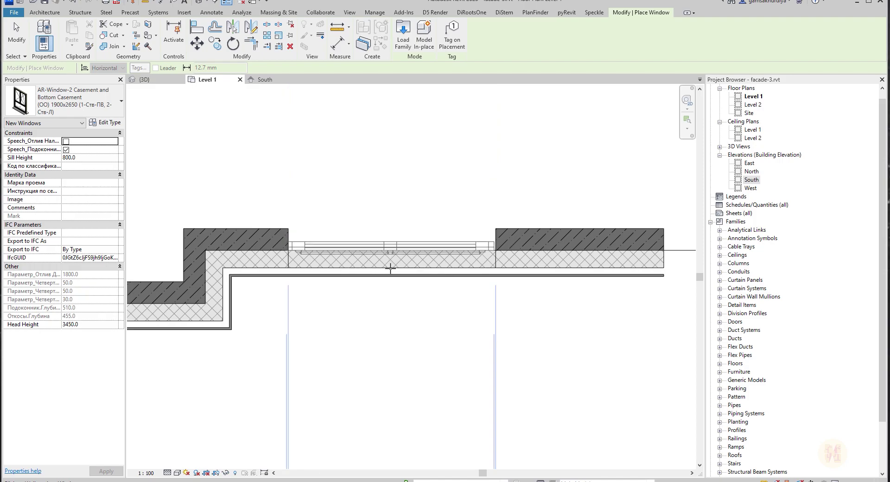
{"action": "mouse_move", "coordinate": [402, 276]}
{"action": "middle_mouse_down"}
{"action": "mouse_move", "coordinate": [580, 276]}
{"action": "mouse_move", "coordinate": [512, 280]}
{"action": "middle_mouse_up"}
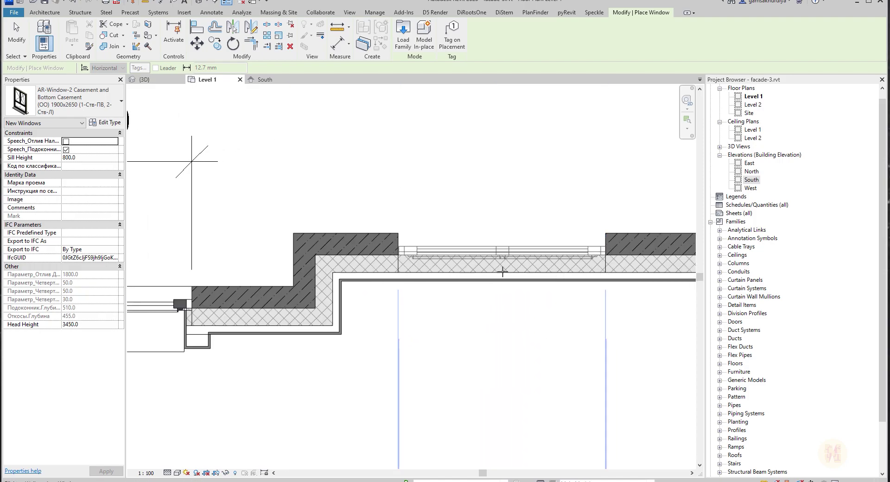
{"action": "key", "text": "Escape"}
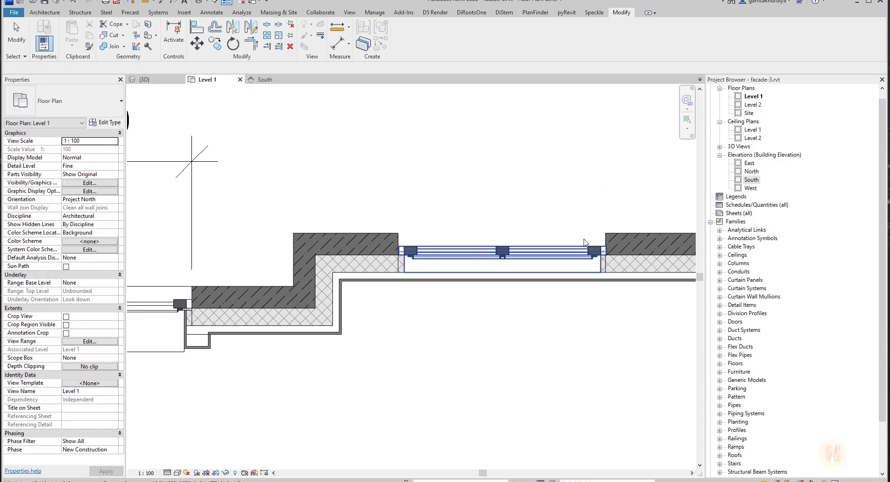
Align the side of the new window with the end face of the stepped concrete wall.
{"action": "key", "text": "a"}
{"action": "key", "text": "l"}
{"action": "scroll", "coordinate": [585, 242], "scroll_direction": "up", "scroll_amount": 5}
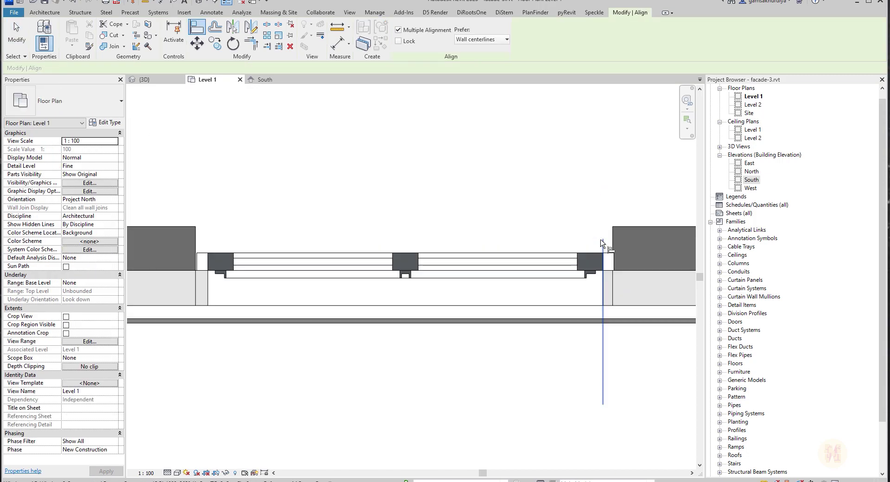
{"action": "left_click", "coordinate": [600, 274]}
{"action": "scroll", "coordinate": [613, 193], "scroll_direction": "down", "scroll_amount": 3}
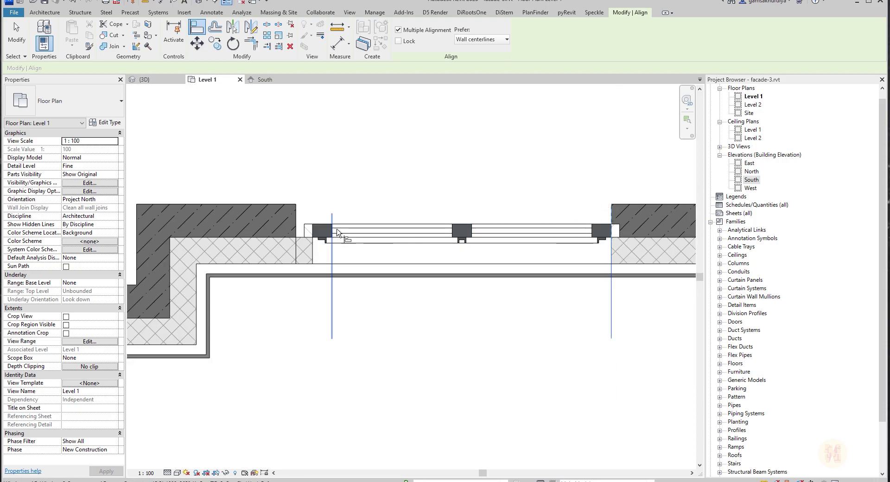
{"action": "scroll", "coordinate": [296, 209], "scroll_direction": "up", "scroll_amount": 3}
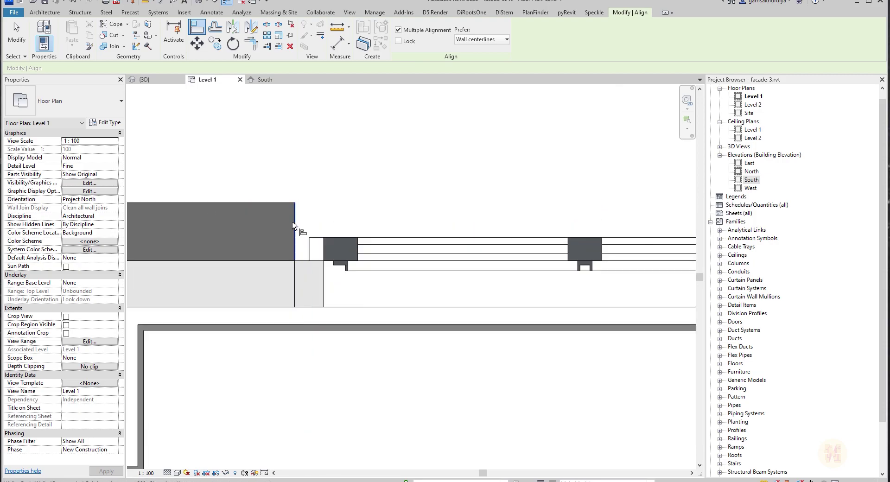
{"action": "left_click", "coordinate": [294, 227]}
{"action": "left_click", "coordinate": [307, 245]}
{"action": "key", "text": "Escape"}
{"action": "key", "text": "Escape"}
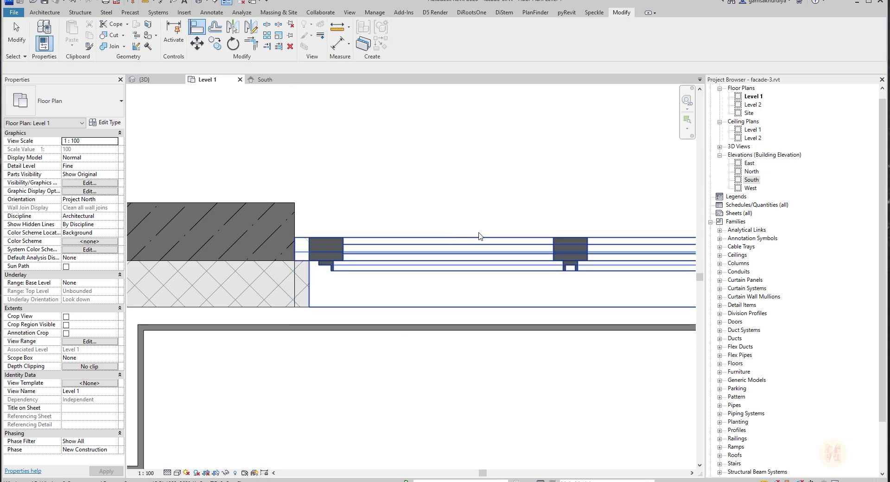
Open the 3D view and examine the new window's height on the facade against the neighbouring window.
{"action": "scroll", "coordinate": [370, 237], "scroll_direction": "down", "scroll_amount": 4}
{"action": "scroll", "coordinate": [469, 246], "scroll_direction": "up", "scroll_amount": 2}
{"action": "scroll", "coordinate": [432, 232], "scroll_direction": "up", "scroll_amount": 2}
{"action": "scroll", "coordinate": [432, 232], "scroll_direction": "down", "scroll_amount": 2}
{"action": "middle_click_drag", "start_coordinate": [400, 258], "coordinate": [512, 257]}
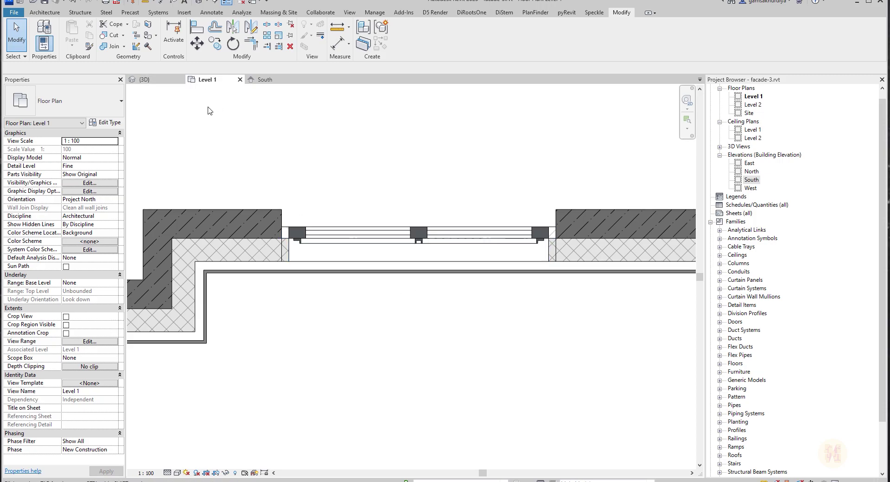
{"action": "left_click", "coordinate": [155, 79]}
{"action": "scroll", "coordinate": [450, 312], "scroll_direction": "down", "scroll_amount": 2}
{"action": "middle_click_drag", "start_coordinate": [473, 296], "coordinate": [440, 264], "text": "shift"}
{"action": "scroll", "coordinate": [415, 320], "scroll_direction": "up", "scroll_amount": 3}
{"action": "middle_click_drag", "start_coordinate": [415, 321], "coordinate": [477, 173], "text": "shift"}
{"action": "scroll", "coordinate": [435, 190], "scroll_direction": "up", "scroll_amount": 2}
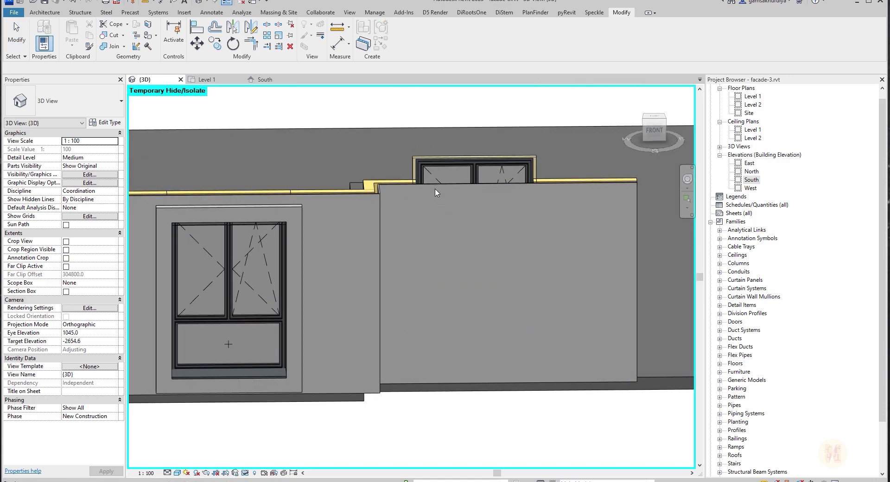
Try to align the sill of the new window with the sill of the neighbouring window from the building's inner side.
{"action": "key", "text": "a"}
{"action": "key", "text": "l"}
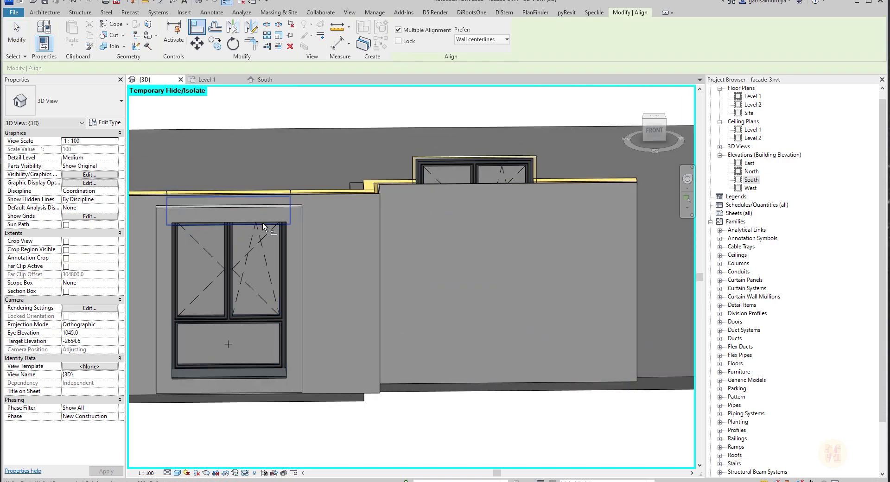
{"action": "middle_click_drag", "start_coordinate": [429, 207], "coordinate": [659, 158], "text": "shift"}
{"action": "scroll", "coordinate": [385, 265], "scroll_direction": "down", "scroll_amount": 2}
{"action": "middle_click_drag", "start_coordinate": [385, 266], "coordinate": [310, 168]}
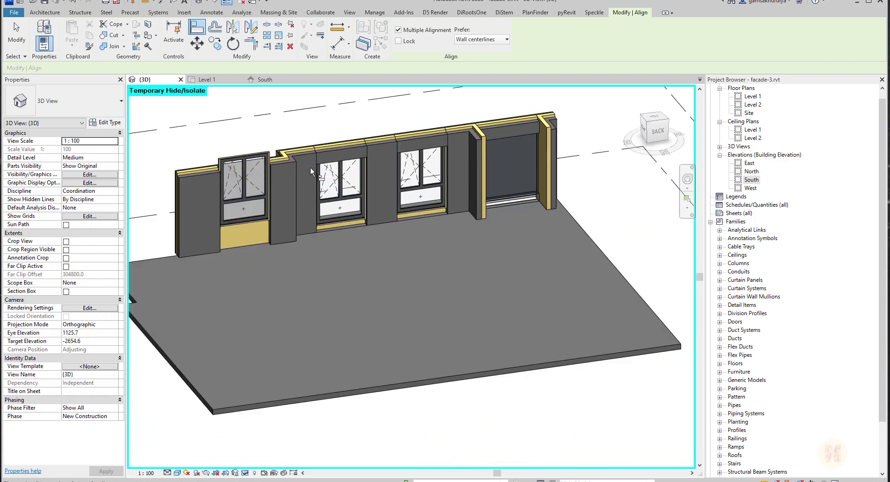
{"action": "scroll", "coordinate": [338, 301], "scroll_direction": "up", "scroll_amount": 5}
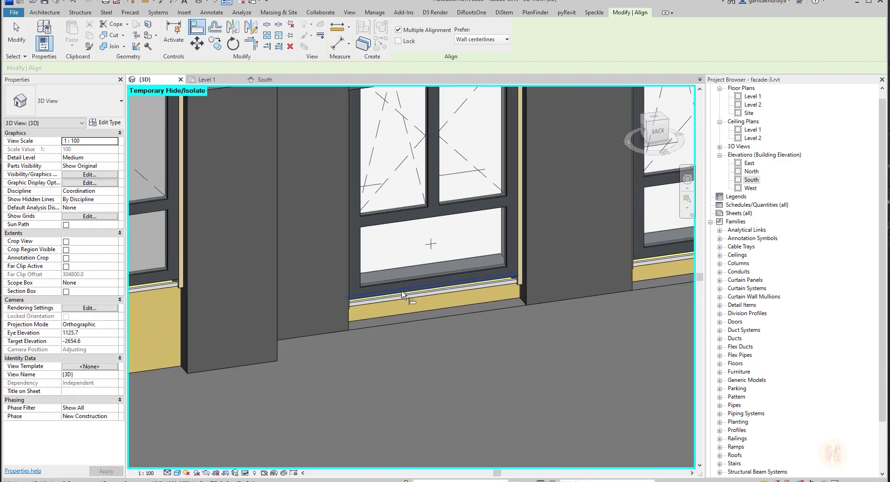
{"action": "middle_click_drag", "start_coordinate": [225, 318], "coordinate": [360, 294]}
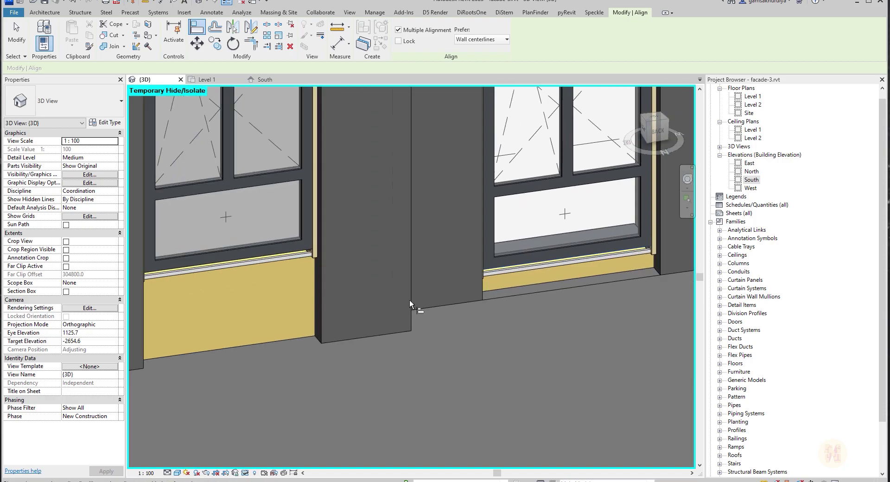
{"action": "key", "text": "Escape"}
{"action": "key", "text": "a"}
{"action": "key", "text": "l"}
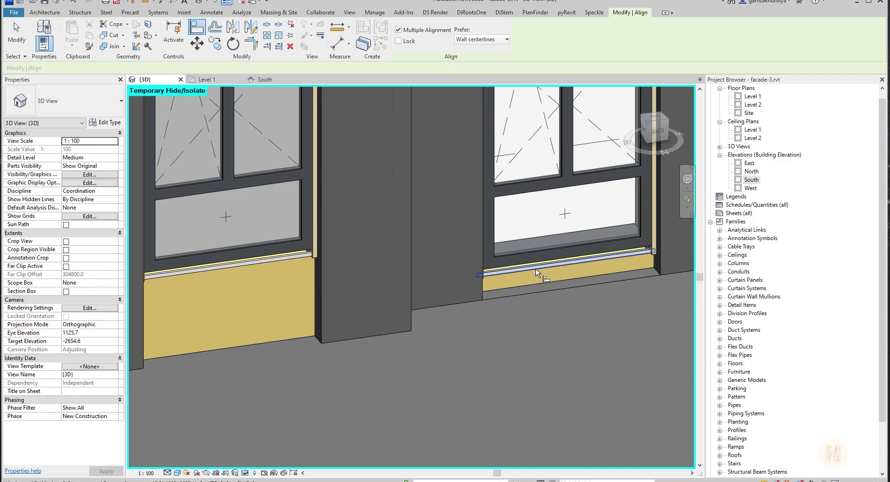
{"action": "left_click", "coordinate": [535, 269]}
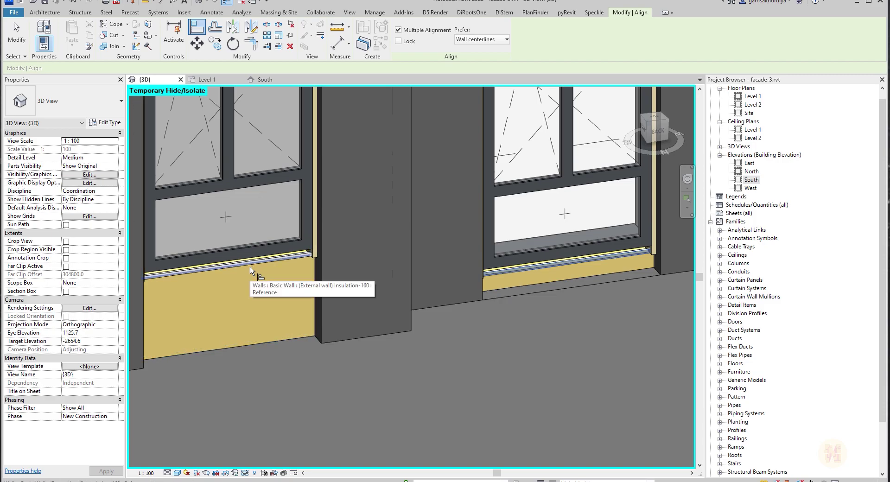
{"action": "left_click", "coordinate": [253, 273]}
{"action": "key", "text": "Escape"}
{"action": "key", "text": "Escape"}
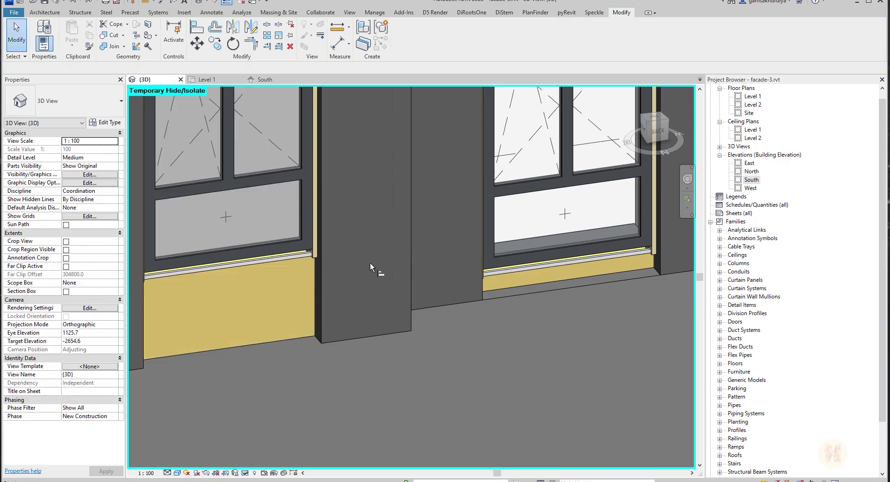
Align the rail above the new window's lower pane with the matching rail of the neighbouring window from the building's inner side.
{"action": "key", "text": "a"}
{"action": "key", "text": "l"}
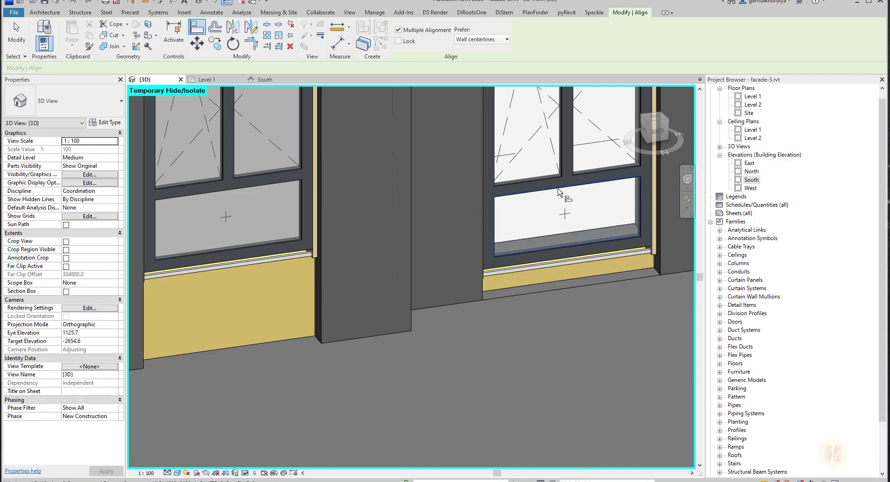
{"action": "key", "text": "Tab"}
{"action": "left_click", "coordinate": [240, 191]}
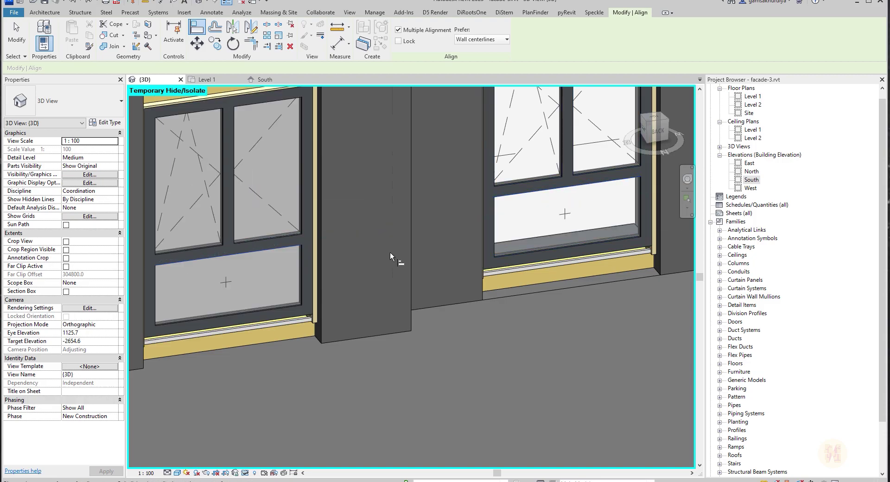
{"action": "key", "text": "Escape"}
{"action": "key", "text": "Escape"}
{"action": "scroll", "coordinate": [416, 247], "scroll_direction": "down", "scroll_amount": 4}
{"action": "scroll", "coordinate": [342, 269], "scroll_direction": "up", "scroll_amount": 2}
{"action": "scroll", "coordinate": [342, 269], "scroll_direction": "down", "scroll_amount": 2}
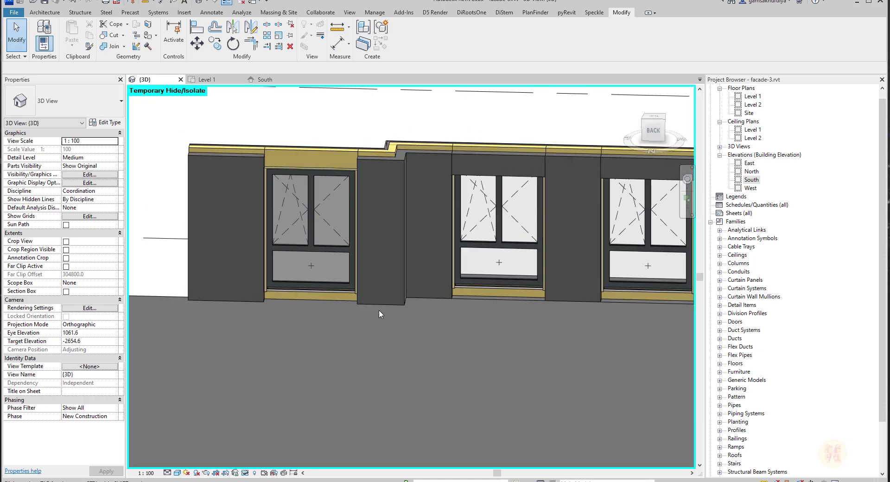
Place an AR-Facade Panel-Slope component of type 1760 on the outer cladding face over the new window.
{"action": "middle_click_drag", "start_coordinate": [292, 222], "coordinate": [264, 260], "text": "shift"}
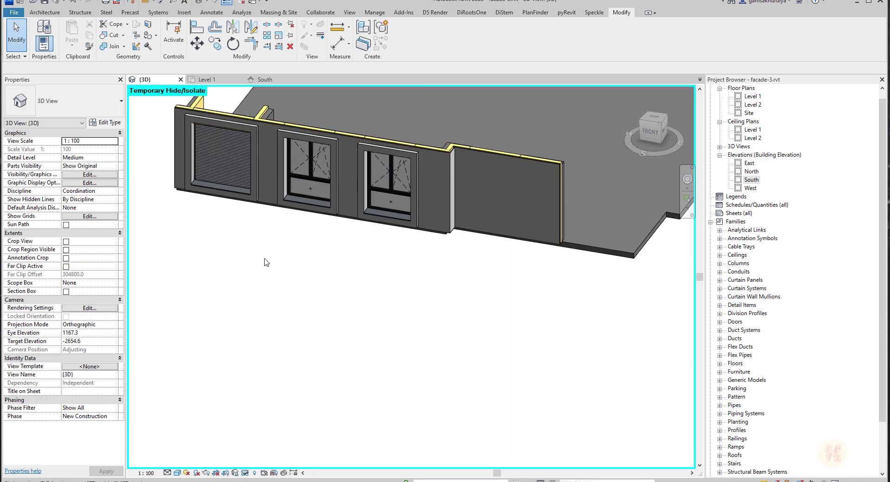
{"action": "scroll", "coordinate": [408, 167], "scroll_direction": "up", "scroll_amount": 3}
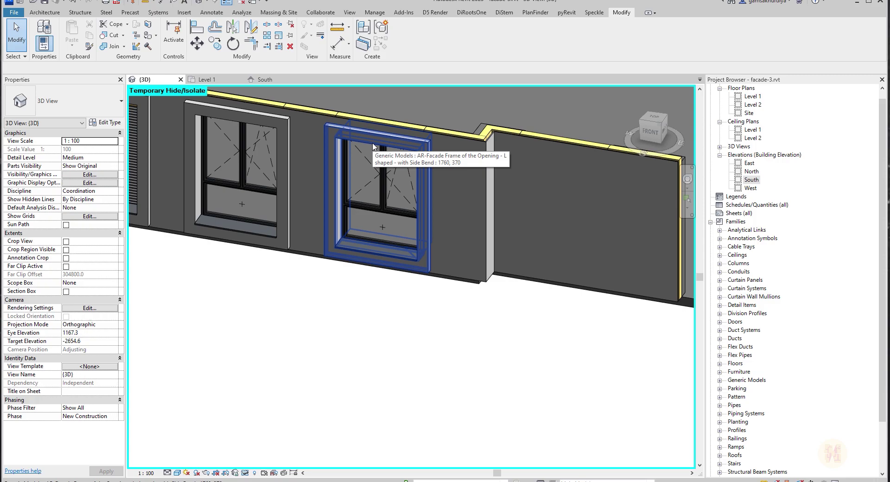
{"action": "middle_click_drag", "start_coordinate": [477, 220], "coordinate": [354, 242]}
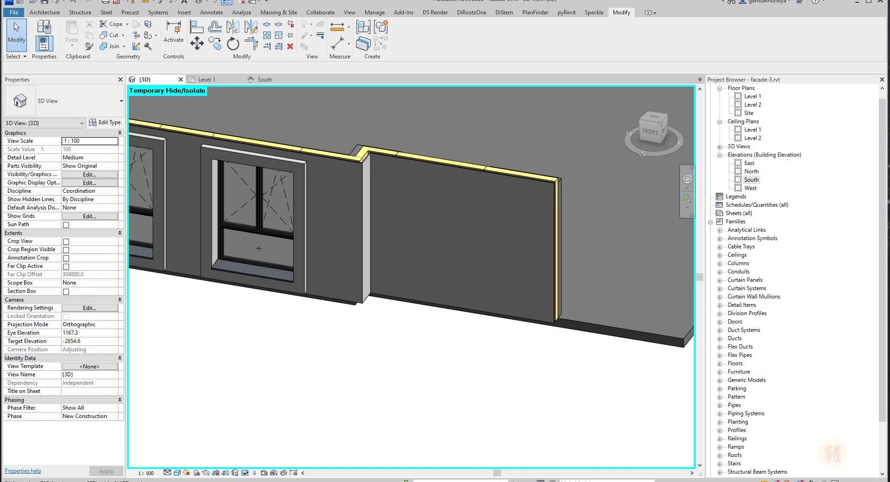
{"action": "key", "text": "Escape"}
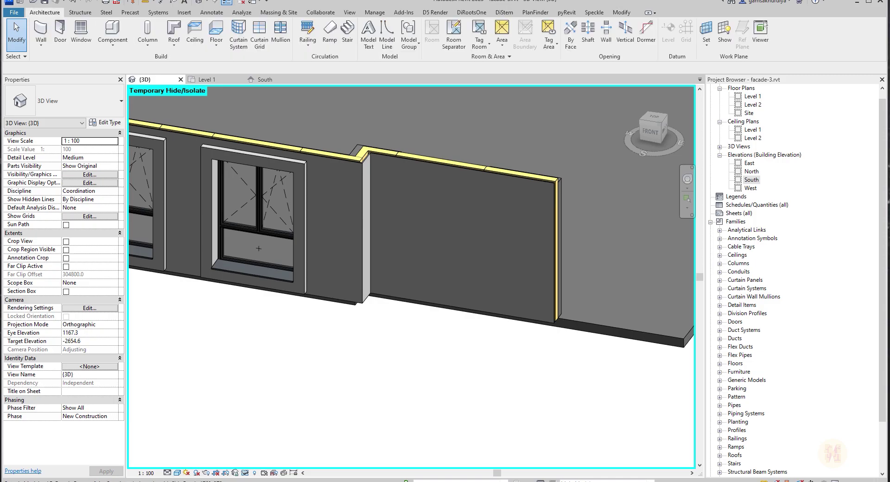
{"action": "left_click", "coordinate": [113, 37]}
{"action": "left_click", "coordinate": [65, 101]}
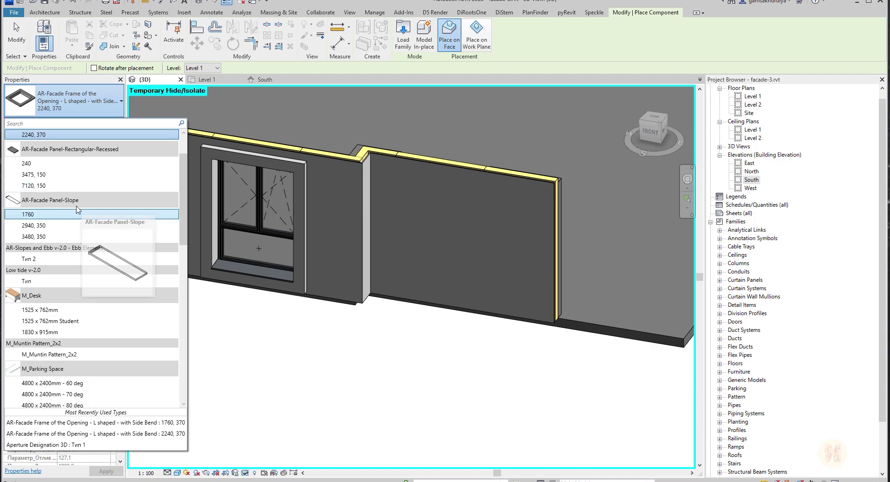
{"action": "left_click", "coordinate": [65, 214]}
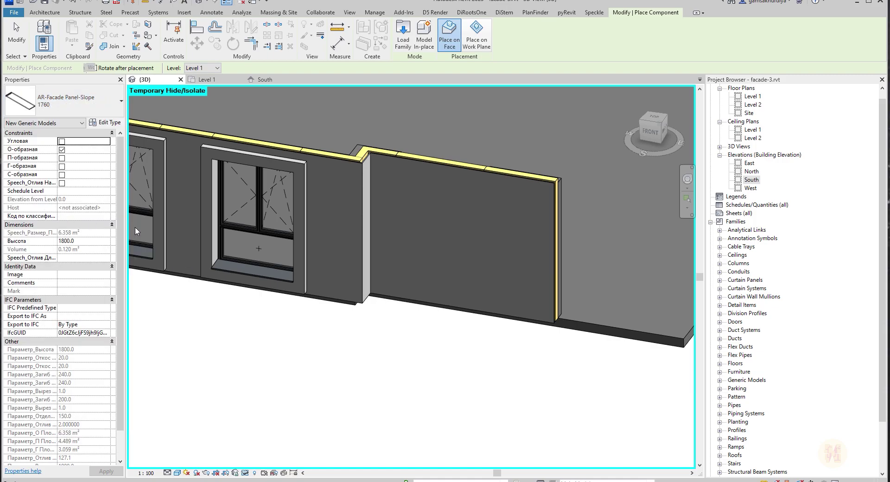
{"action": "left_click", "coordinate": [437, 195]}
{"action": "scroll", "coordinate": [442, 290], "scroll_direction": "down", "scroll_amount": 3}
{"action": "key", "text": "Escape"}
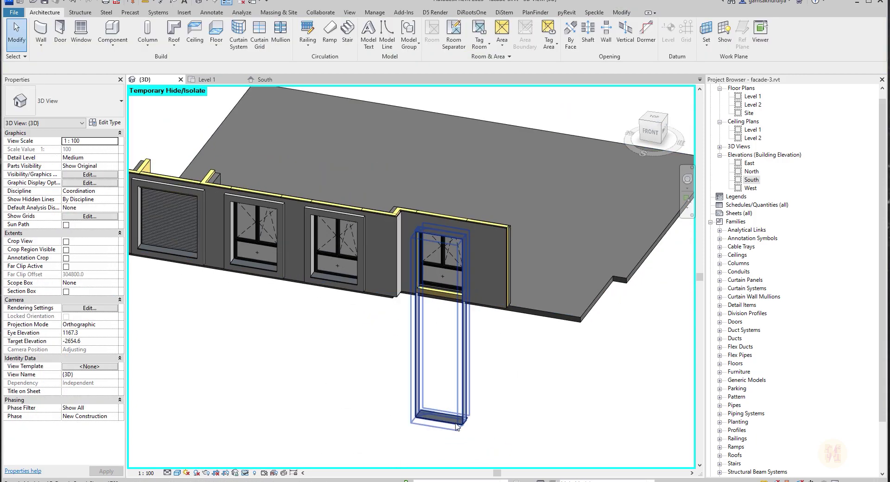
Raise the lower end of the slope panel to just below the new window, making it about 2293 mm high.
{"action": "left_click", "coordinate": [457, 426]}
{"action": "left_click_drag", "start_coordinate": [447, 299], "coordinate": [446, 298]}
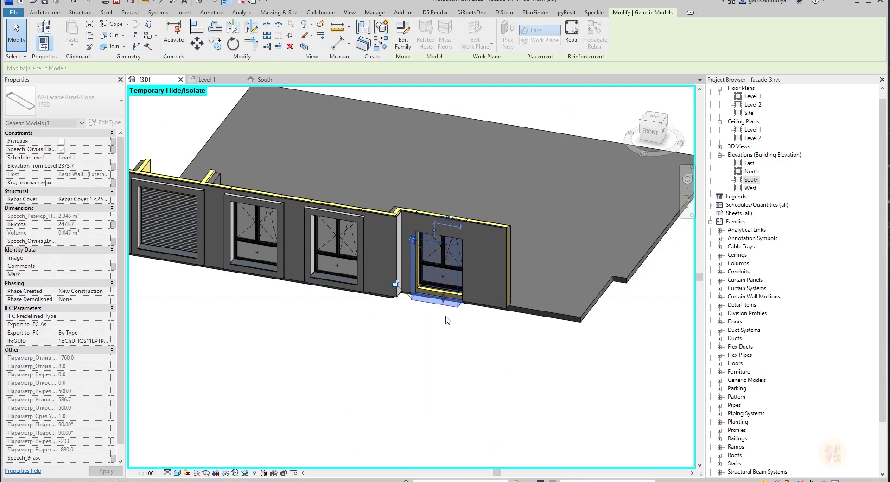
{"action": "scroll", "coordinate": [476, 284], "scroll_direction": "up", "scroll_amount": 5}
{"action": "scroll", "coordinate": [404, 337], "scroll_direction": "up", "scroll_amount": 2}
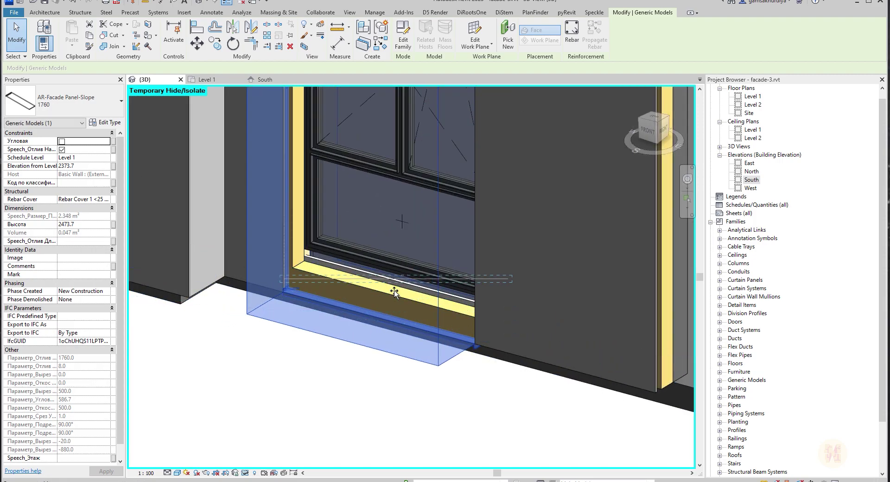
{"action": "left_click_drag", "start_coordinate": [393, 294], "coordinate": [394, 296]}
{"action": "left_click", "coordinate": [383, 408]}
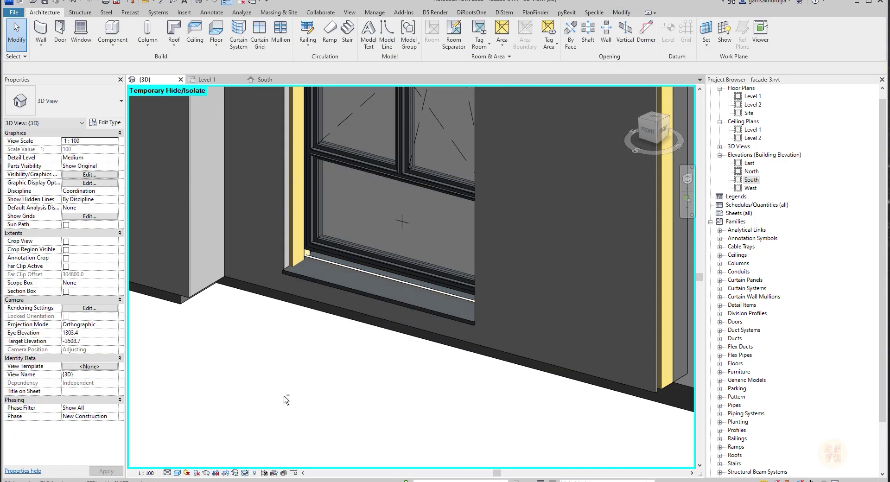
{"action": "middle_click_drag", "start_coordinate": [286, 400], "coordinate": [315, 334], "text": "shift"}
{"action": "middle_click_drag", "start_coordinate": [402, 250], "coordinate": [458, 324], "text": "shift"}
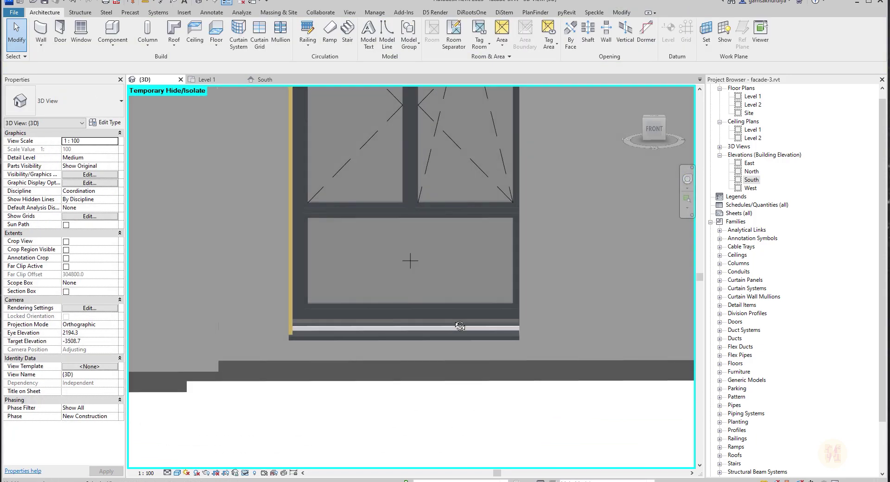
In the Level 1 plan, align the inner face of the slope panel's side with the side of the new window.
{"action": "left_click", "coordinate": [206, 79]}
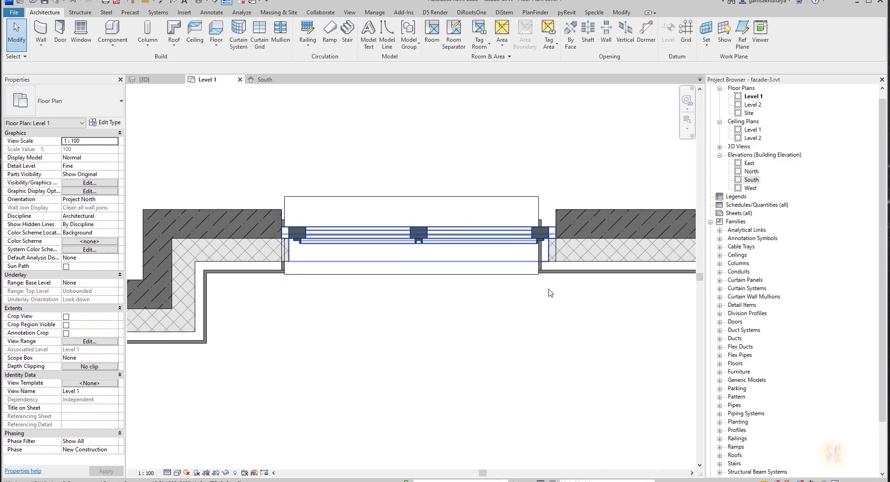
{"action": "scroll", "coordinate": [533, 223], "scroll_direction": "up", "scroll_amount": 1}
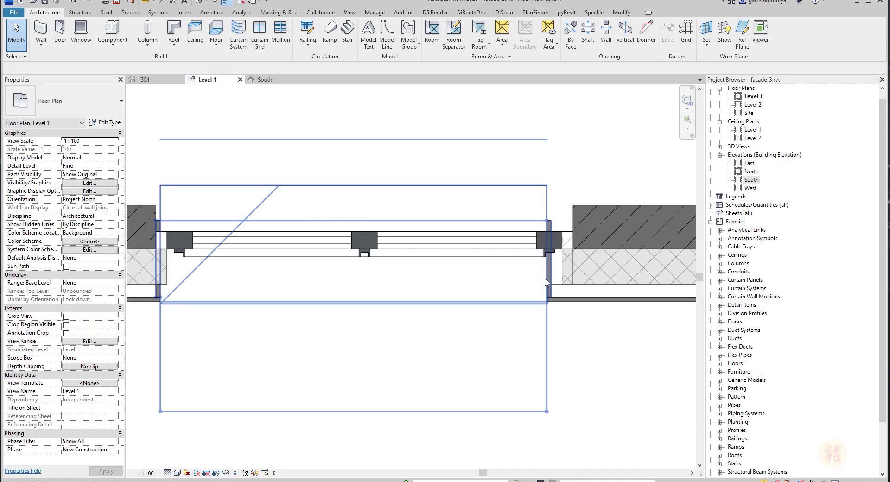
{"action": "key", "text": "a"}
{"action": "key", "text": "l"}
{"action": "scroll", "coordinate": [545, 278], "scroll_direction": "up", "scroll_amount": 5}
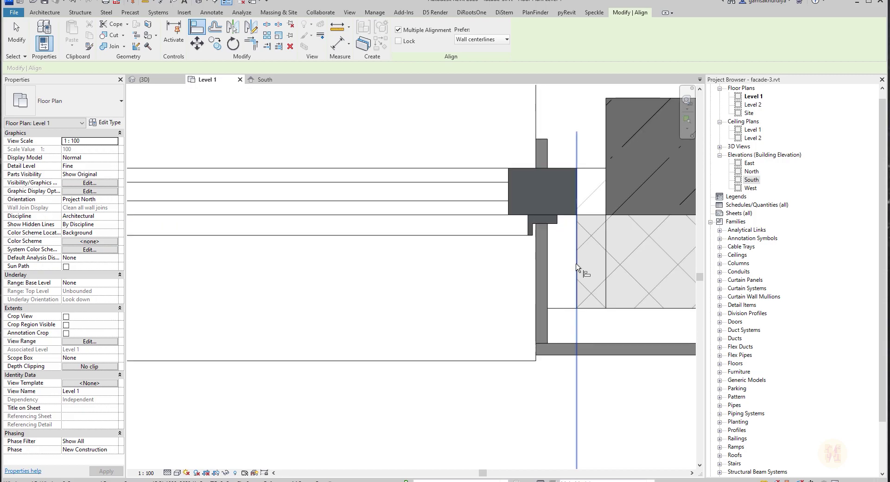
{"action": "left_click", "coordinate": [537, 286]}
{"action": "scroll", "coordinate": [588, 318], "scroll_direction": "down", "scroll_amount": 2}
{"action": "key", "text": "Escape"}
{"action": "key", "text": "Escape"}
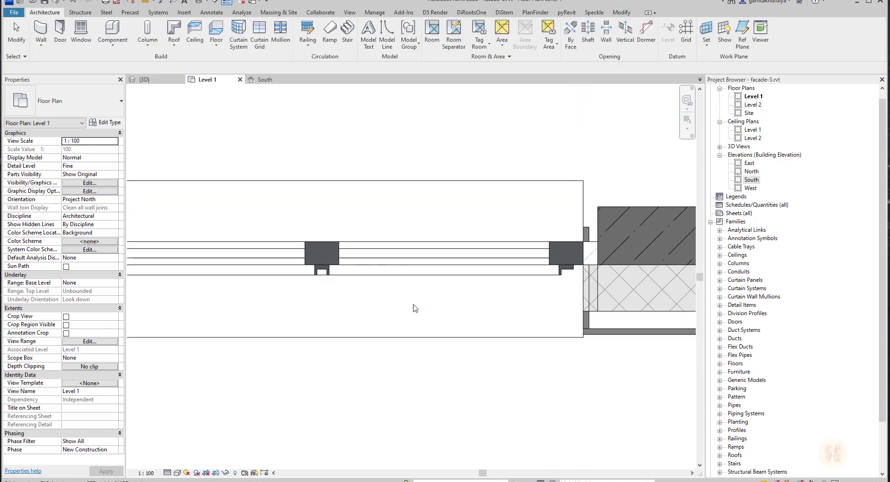
Move the slope panel sideways so the outer face of its side meets the insulation edge beside the window.
{"action": "scroll", "coordinate": [413, 307], "scroll_direction": "down", "scroll_amount": 1}
{"action": "middle_click_drag", "start_coordinate": [304, 347], "coordinate": [313, 347]}
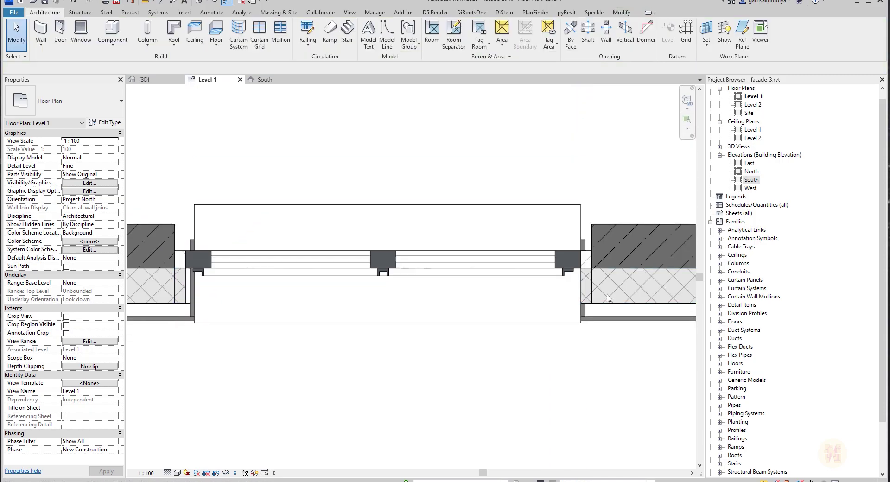
{"action": "scroll", "coordinate": [533, 310], "scroll_direction": "up", "scroll_amount": 2}
{"action": "scroll", "coordinate": [593, 307], "scroll_direction": "up", "scroll_amount": 1}
{"action": "left_click", "coordinate": [590, 308]}
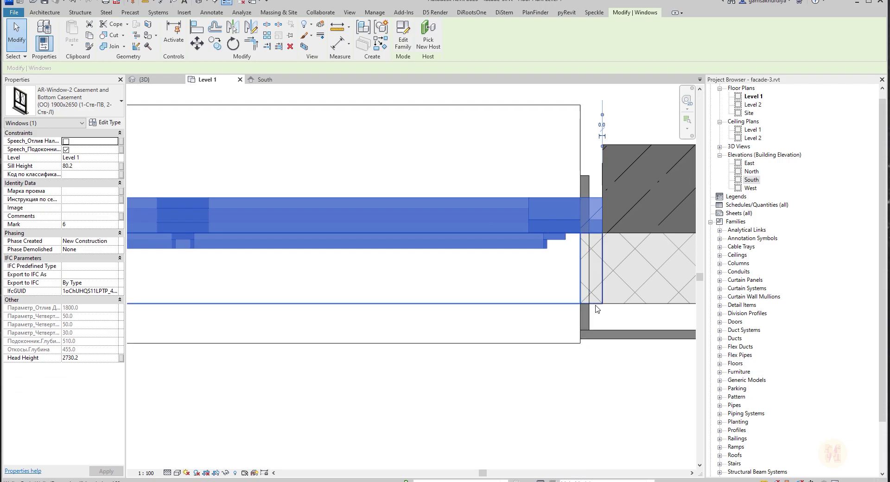
{"action": "scroll", "coordinate": [593, 307], "scroll_direction": "up", "scroll_amount": 2}
{"action": "key", "text": "Escape"}
{"action": "left_click", "coordinate": [585, 324]}
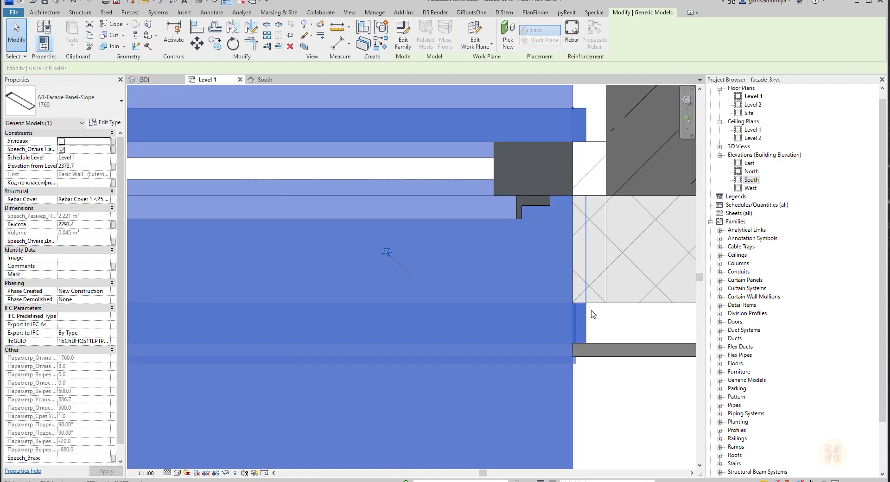
{"action": "key", "text": "m"}
{"action": "key", "text": "v"}
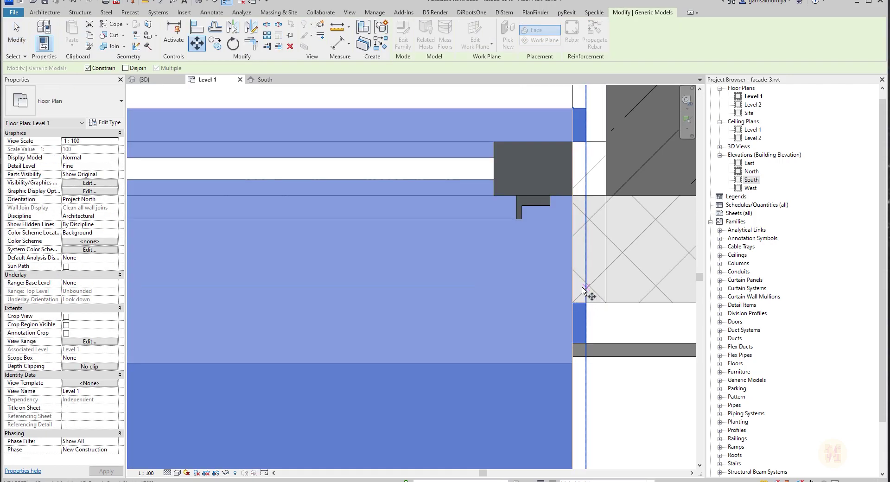
{"action": "scroll", "coordinate": [585, 298], "scroll_direction": "up", "scroll_amount": 1}
{"action": "left_click", "coordinate": [587, 306]}
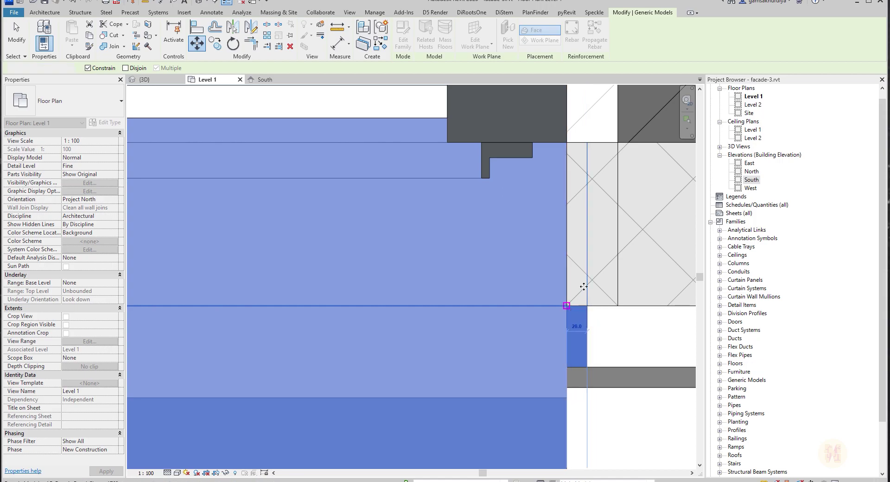
{"action": "key", "text": "Escape"}
{"action": "key", "text": "Escape"}
Measure the depth from the outer cladding face to the inner end of the slope panel's side.
{"action": "scroll", "coordinate": [339, 280], "scroll_direction": "down", "scroll_amount": 5}
{"action": "scroll", "coordinate": [332, 197], "scroll_direction": "down", "scroll_amount": 2}
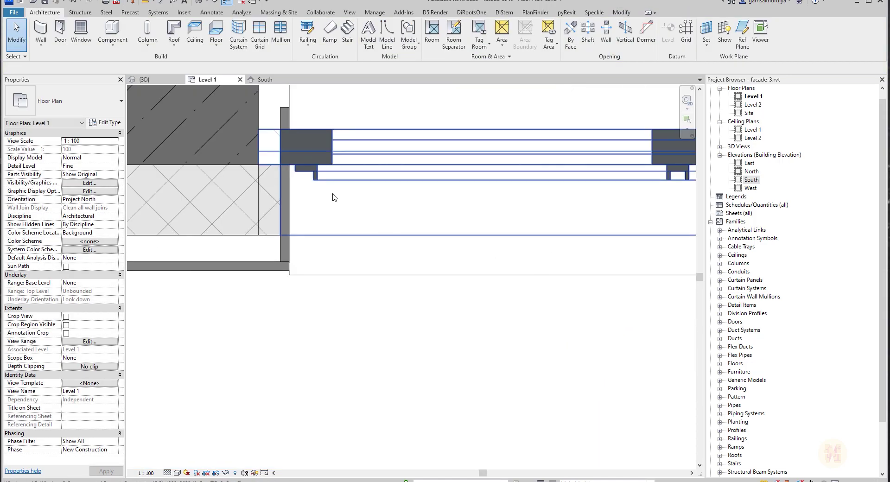
{"action": "scroll", "coordinate": [332, 197], "scroll_direction": "up", "scroll_amount": 5}
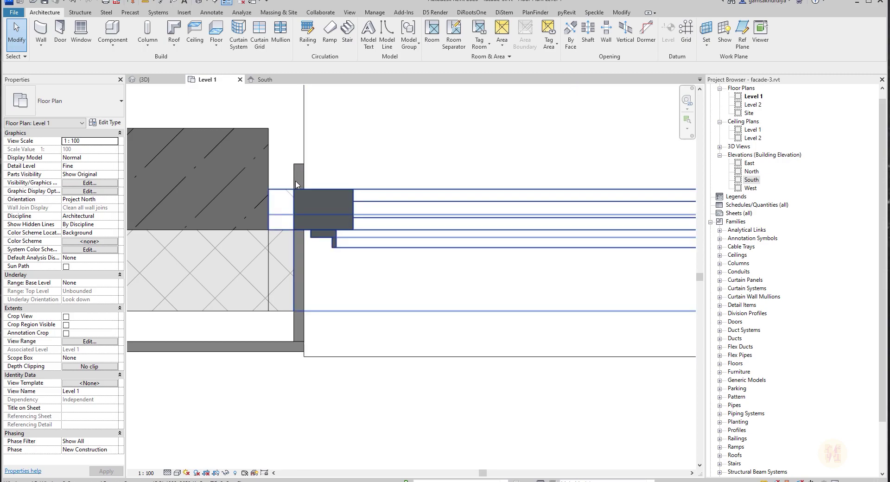
{"action": "left_click", "coordinate": [295, 167]}
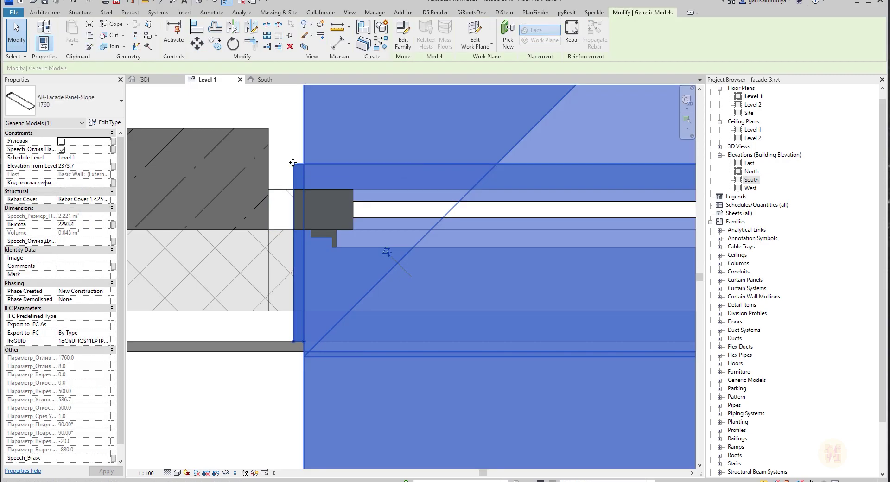
{"action": "scroll", "coordinate": [369, 224], "scroll_direction": "down", "scroll_amount": 3}
{"action": "key", "text": "Escape"}
{"action": "scroll", "coordinate": [371, 230], "scroll_direction": "up", "scroll_amount": 4}
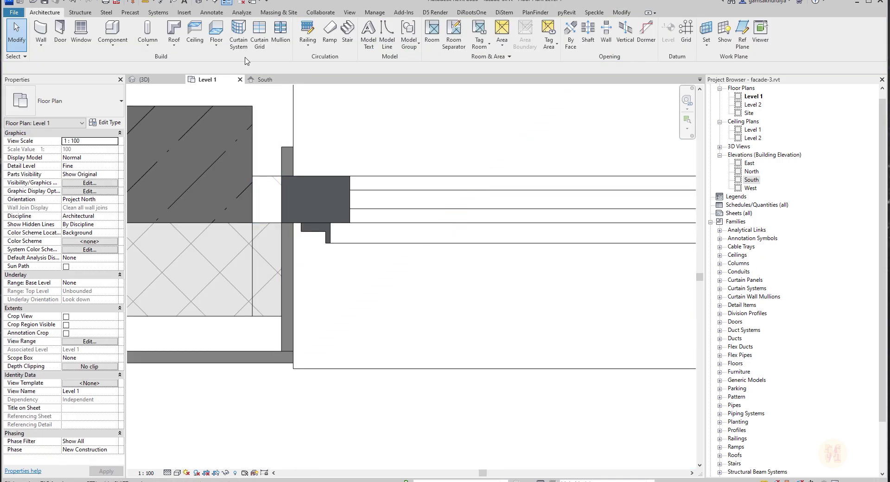
{"action": "left_click", "coordinate": [161, 2]}
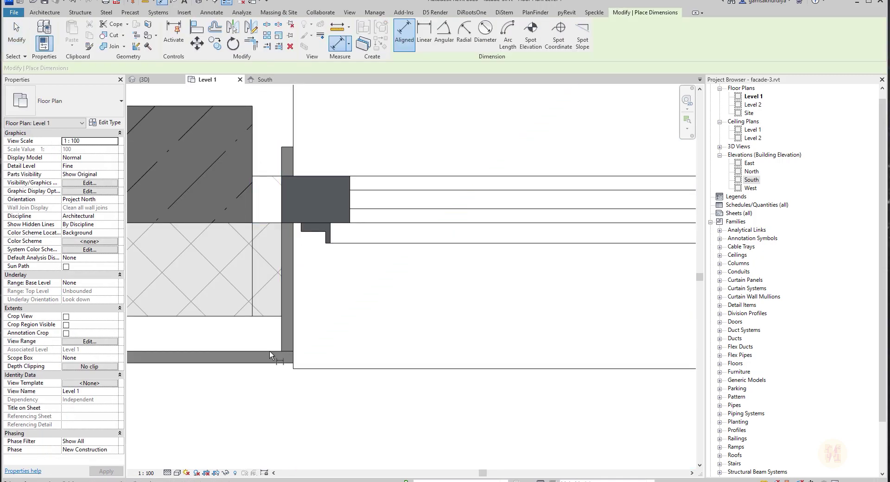
{"action": "left_click", "coordinate": [291, 364]}
{"action": "left_click", "coordinate": [288, 147]}
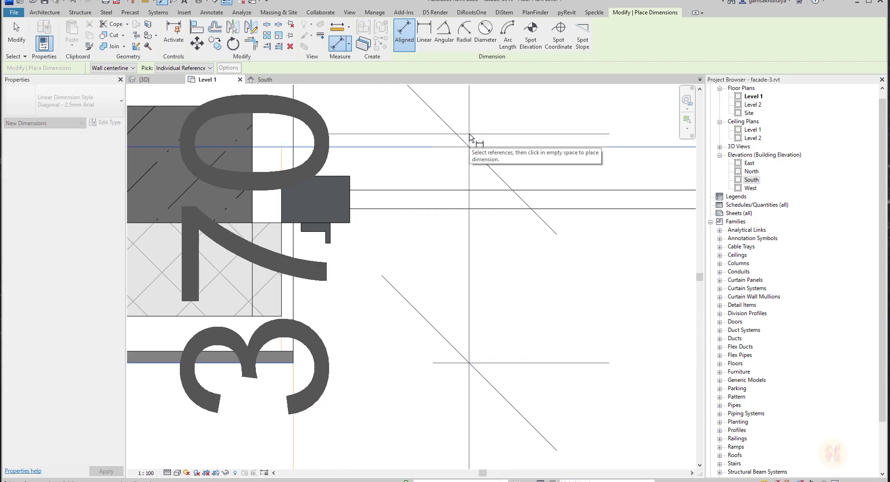
{"action": "key", "text": "Escape"}
{"action": "key", "text": "Escape"}
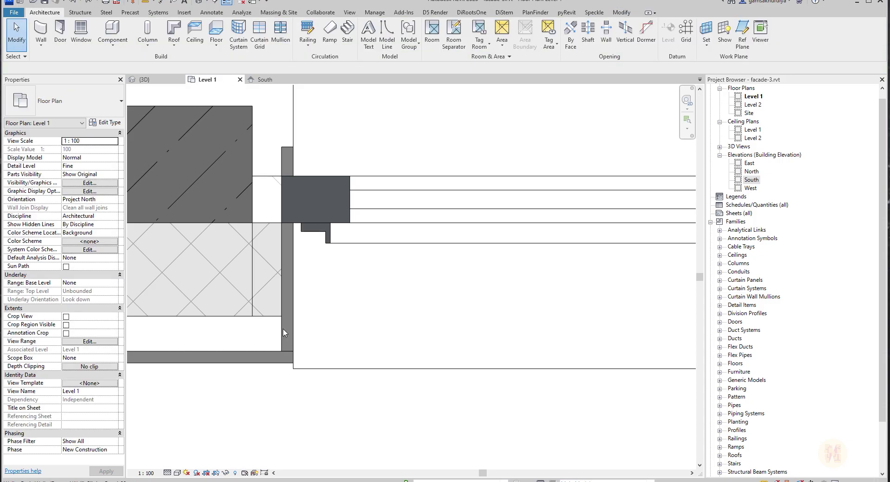
Reduce the slope panel type's Откосы Глубина, trying values such as 300 and 210, until its side ends at the window frame's outer face.
{"action": "left_click", "coordinate": [283, 322]}
{"action": "key", "text": "Escape"}
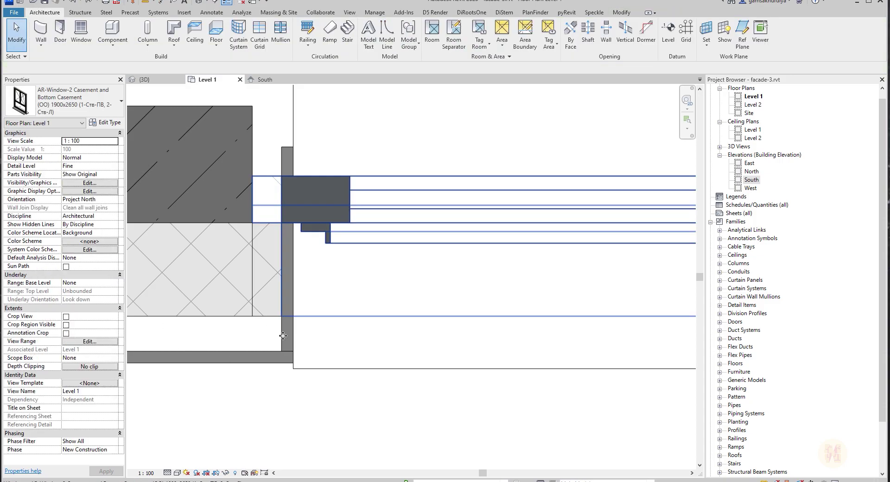
{"action": "left_click", "coordinate": [283, 336]}
{"action": "left_click", "coordinate": [283, 336]}
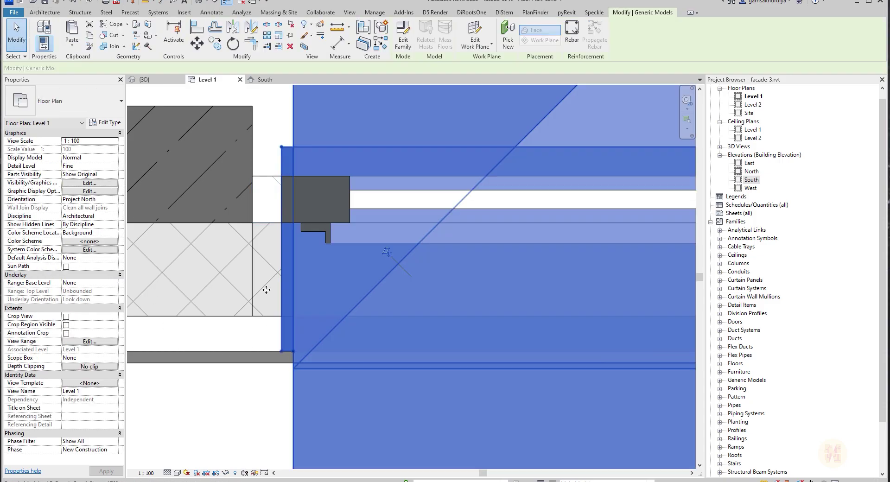
{"action": "double_click", "coordinate": [450, 259]}
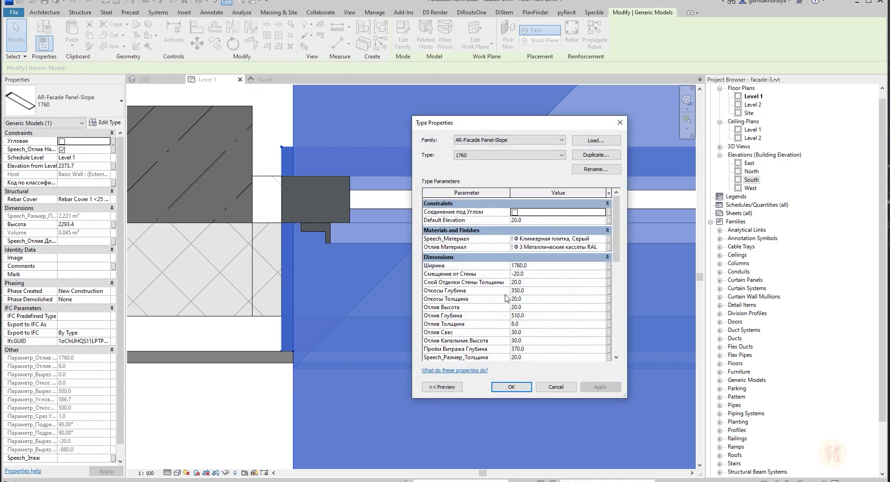
{"action": "left_click", "coordinate": [550, 291]}
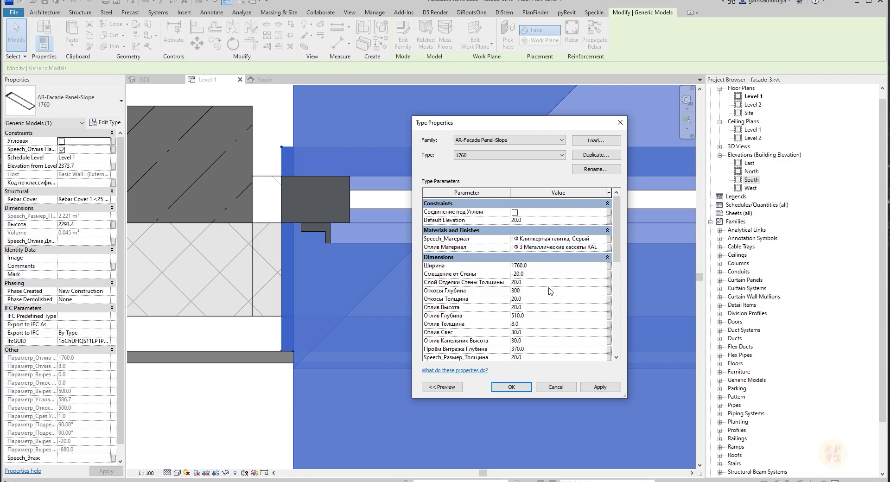
{"action": "left_click", "coordinate": [594, 387]}
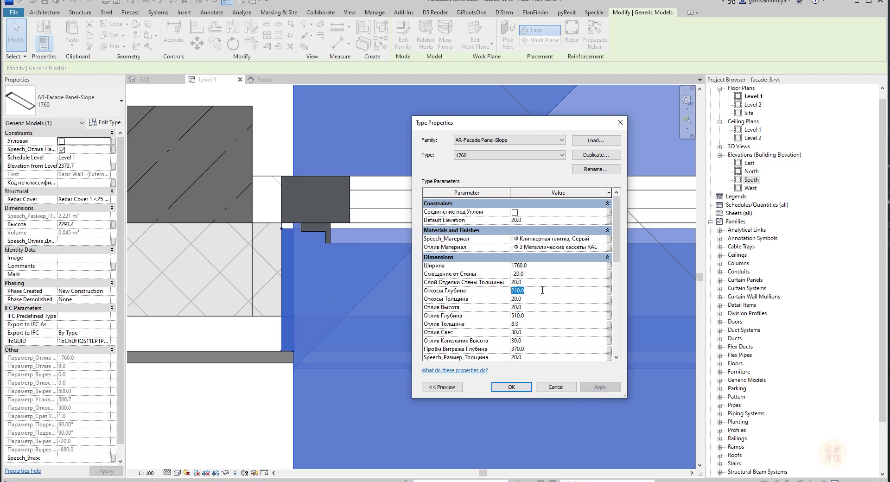
{"action": "left_click", "coordinate": [511, 386]}
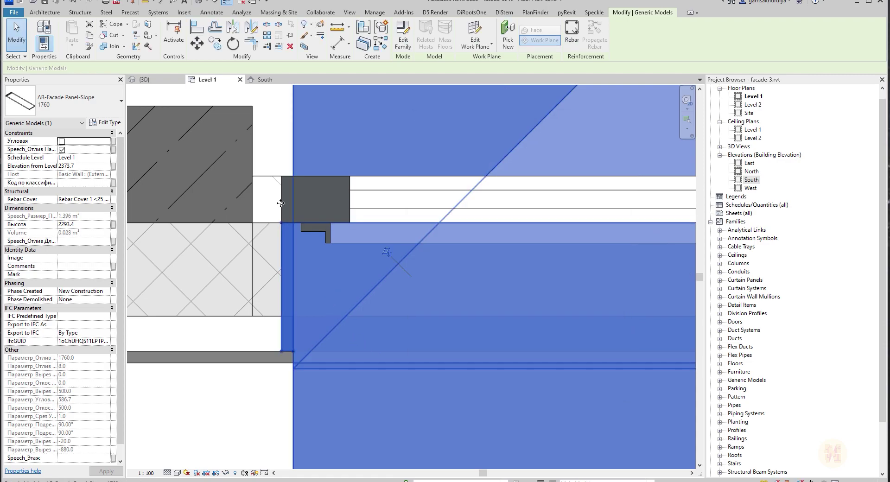
{"action": "key", "text": "Escape"}
Check the slope panel's opposite side in the Level 1 plan and inspect its sill beneath the new window in the 3D view.
{"action": "scroll", "coordinate": [423, 332], "scroll_direction": "down", "scroll_amount": 5}
{"action": "scroll", "coordinate": [556, 254], "scroll_direction": "up", "scroll_amount": 3}
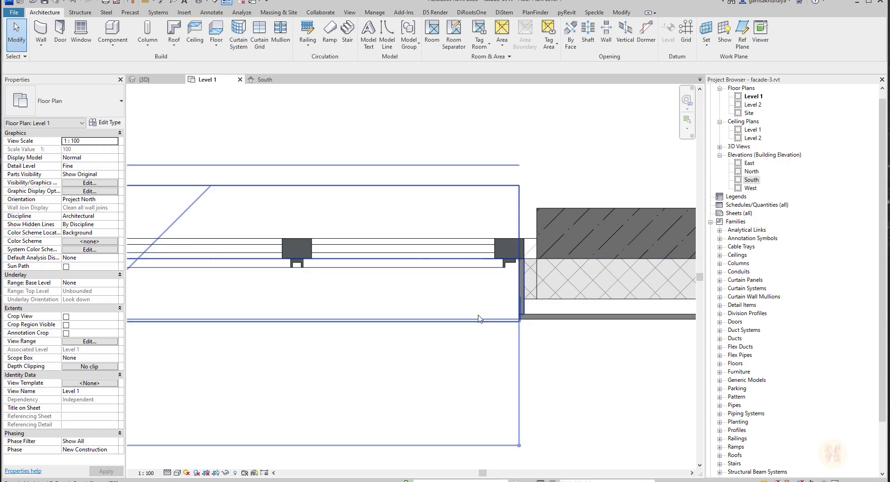
{"action": "left_click", "coordinate": [144, 79]}
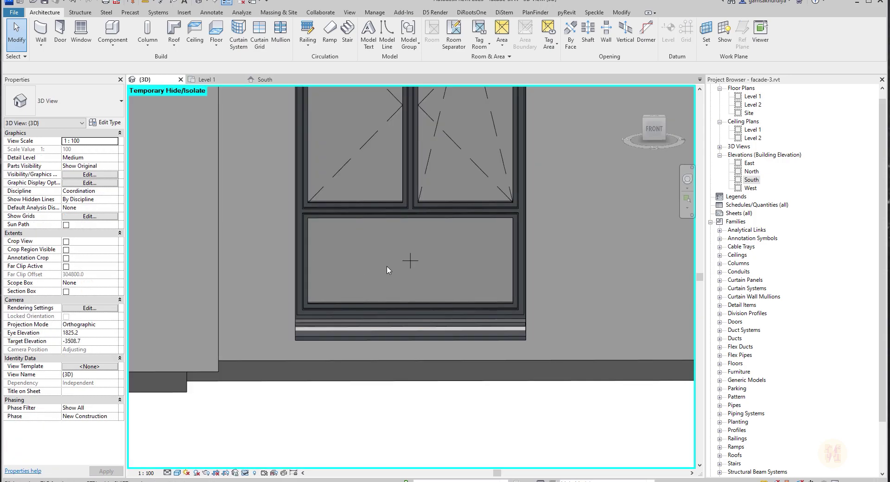
{"action": "middle_click_drag", "start_coordinate": [389, 269], "coordinate": [364, 308], "text": "shift"}
{"action": "scroll", "coordinate": [364, 308], "scroll_direction": "up", "scroll_amount": 4}
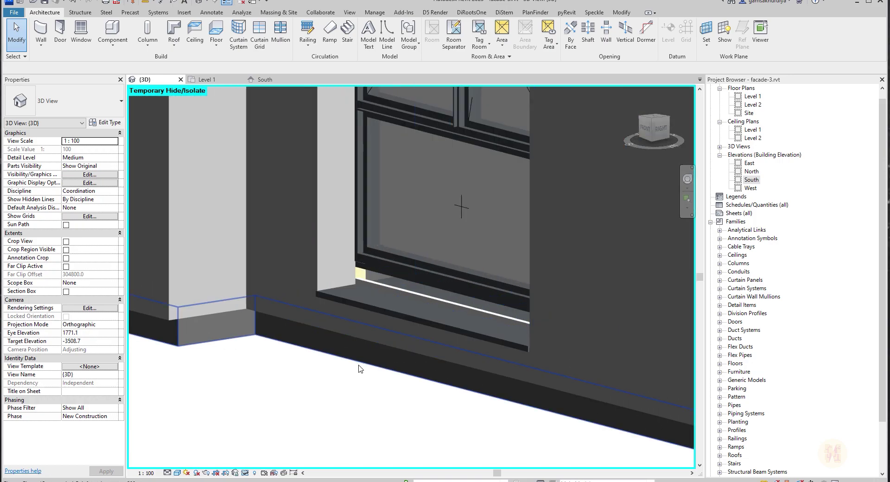
{"action": "scroll", "coordinate": [339, 310], "scroll_direction": "down", "scroll_amount": 2}
{"action": "middle_click_drag", "start_coordinate": [301, 328], "coordinate": [359, 321], "text": "shift"}
{"action": "scroll", "coordinate": [349, 296], "scroll_direction": "up", "scroll_amount": 2}
{"action": "scroll", "coordinate": [348, 297], "scroll_direction": "up", "scroll_amount": 1}
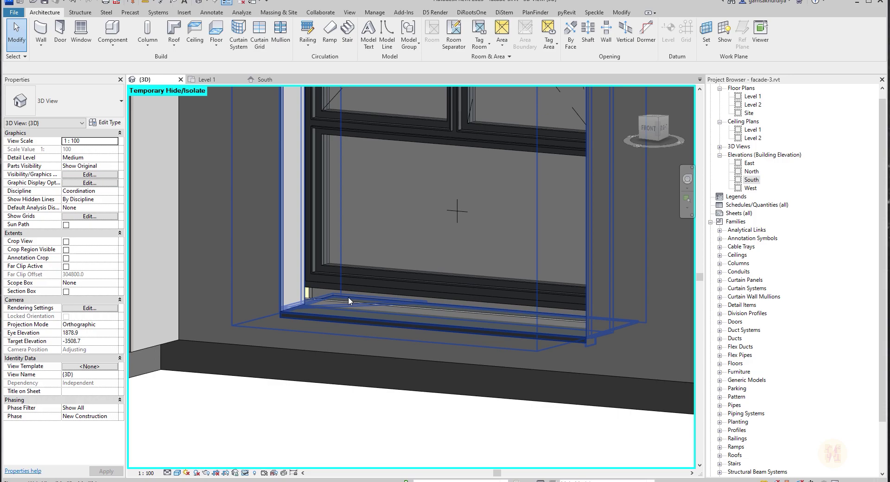
{"action": "key", "text": "a"}
{"action": "key", "text": "l"}
{"action": "scroll", "coordinate": [324, 310], "scroll_direction": "up", "scroll_amount": 3}
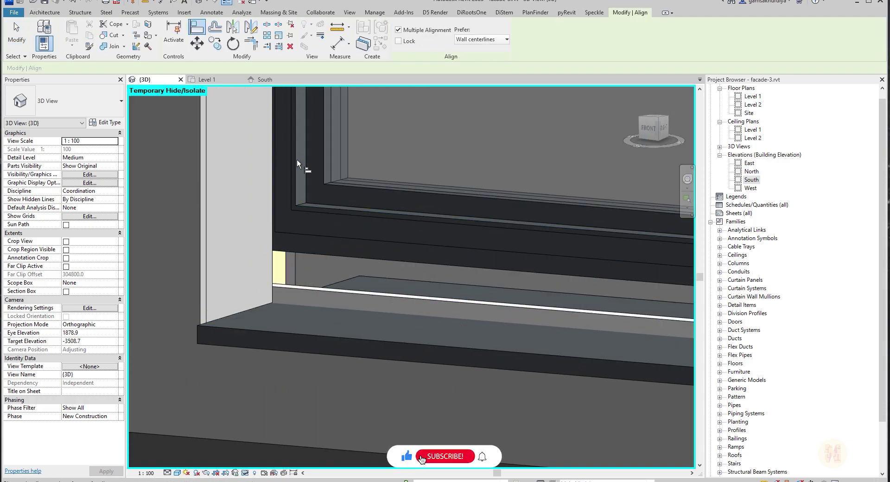
{"action": "key", "text": "Escape"}
{"action": "key", "text": "Escape"}
In the South elevation, move the slope panel up to meet the new window's lower edge, at an elevation of about 2462 mm.
{"action": "left_click", "coordinate": [264, 80]}
{"action": "scroll", "coordinate": [501, 380], "scroll_direction": "up", "scroll_amount": 5}
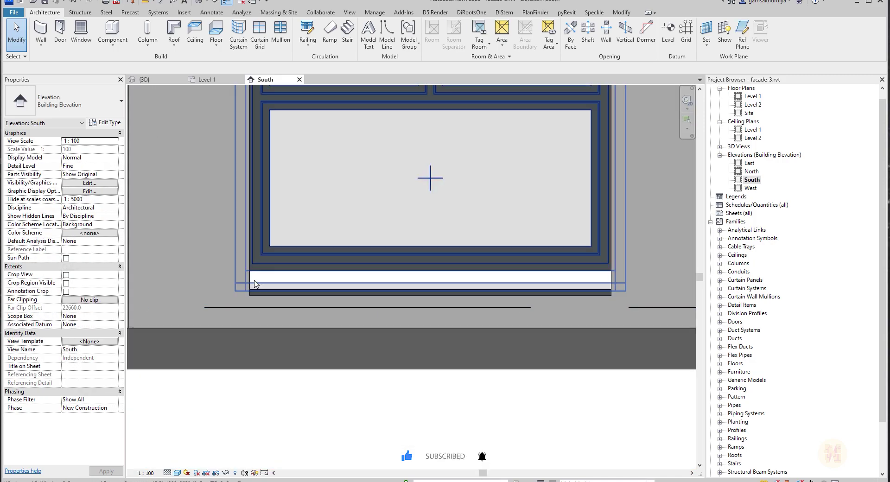
{"action": "left_click", "coordinate": [262, 293]}
{"action": "scroll", "coordinate": [263, 293], "scroll_direction": "up", "scroll_amount": 3}
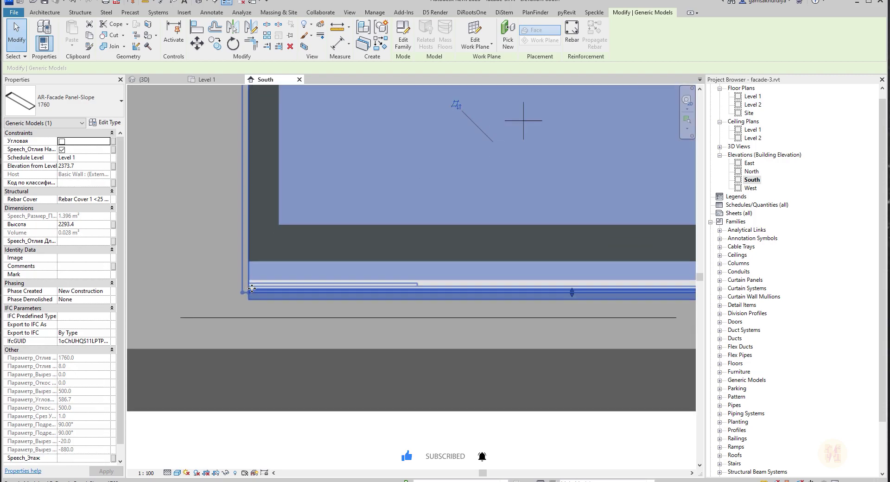
{"action": "key", "text": "m"}
{"action": "key", "text": "v"}
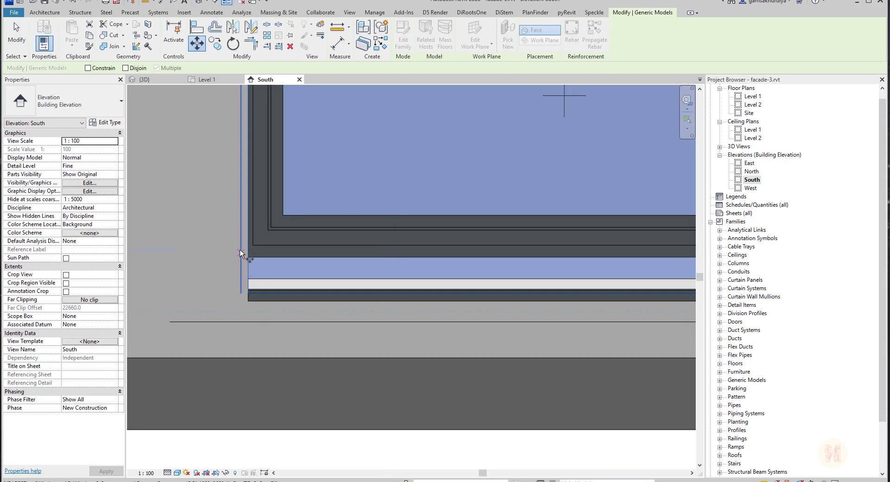
{"action": "scroll", "coordinate": [264, 276], "scroll_direction": "up", "scroll_amount": 2}
{"action": "left_click", "coordinate": [271, 307]}
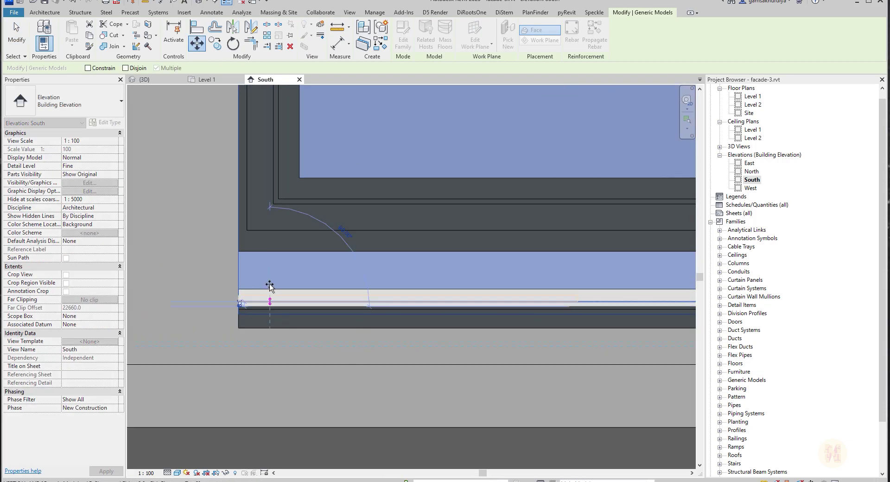
{"action": "left_click", "coordinate": [271, 250]}
{"action": "key", "text": "Escape"}
Extend the slope panel's upper end up to the top edge of the new window's frame.
{"action": "scroll", "coordinate": [292, 300], "scroll_direction": "down", "scroll_amount": 5}
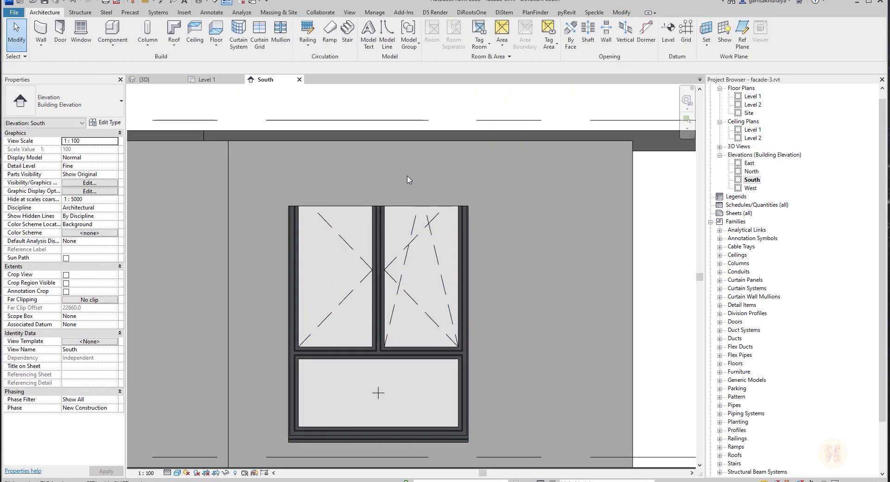
{"action": "scroll", "coordinate": [327, 205], "scroll_direction": "up", "scroll_amount": 2}
{"action": "left_click", "coordinate": [327, 208]}
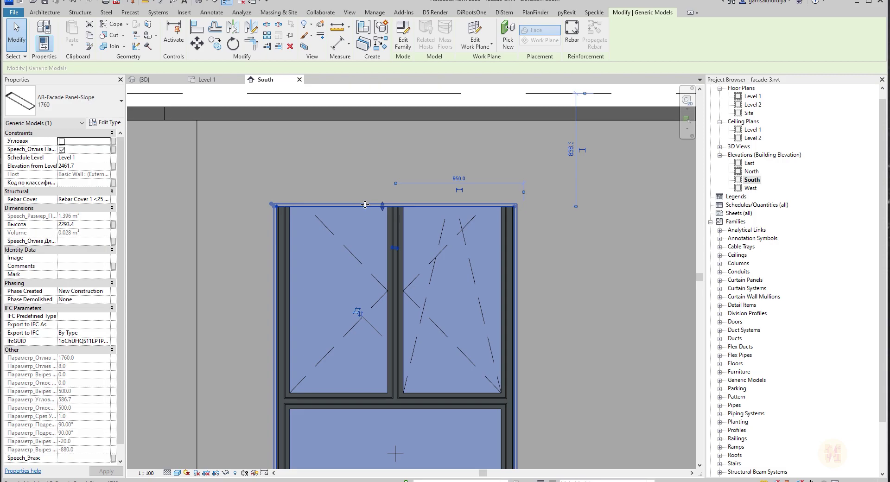
{"action": "left_click_drag", "start_coordinate": [382, 204], "coordinate": [385, 175]}
{"action": "key", "text": "Escape"}
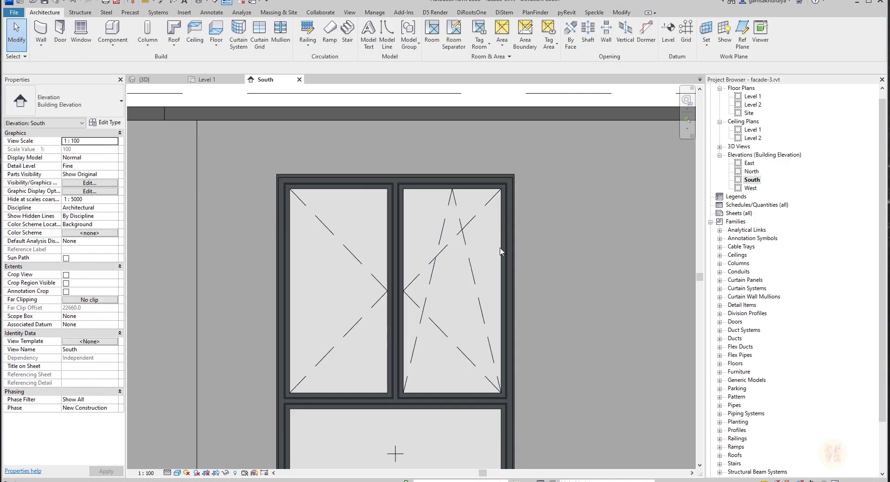
Reduce the height of the reinforced-concrete layer in the stacked wall behind the neighbouring framed window so it clears the glazing.
{"action": "scroll", "coordinate": [500, 249], "scroll_direction": "down", "scroll_amount": 3}
{"action": "middle_click_drag", "start_coordinate": [553, 302], "coordinate": [529, 252]}
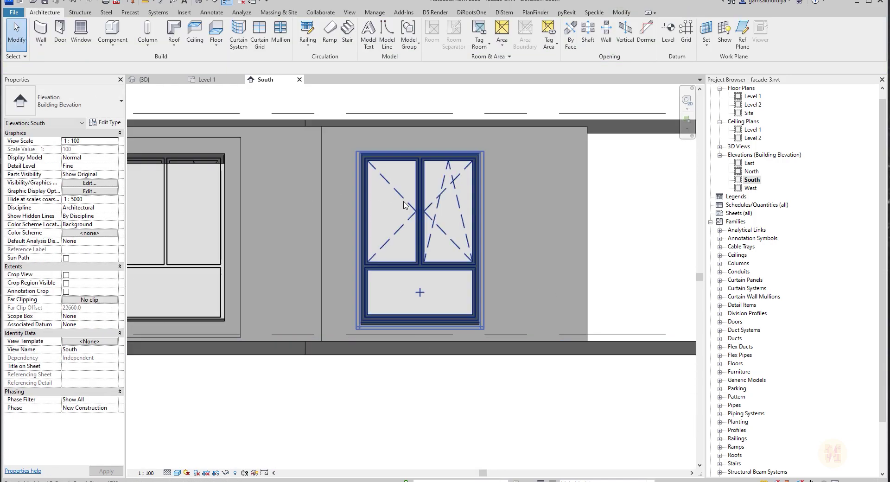
{"action": "middle_click_drag", "start_coordinate": [248, 189], "coordinate": [393, 198]}
{"action": "scroll", "coordinate": [303, 204], "scroll_direction": "up", "scroll_amount": 2}
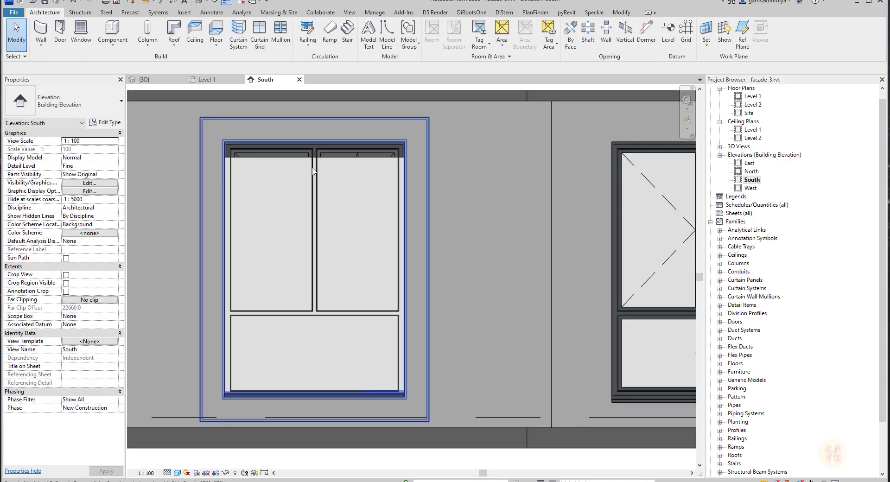
{"action": "scroll", "coordinate": [275, 188], "scroll_direction": "down", "scroll_amount": 2}
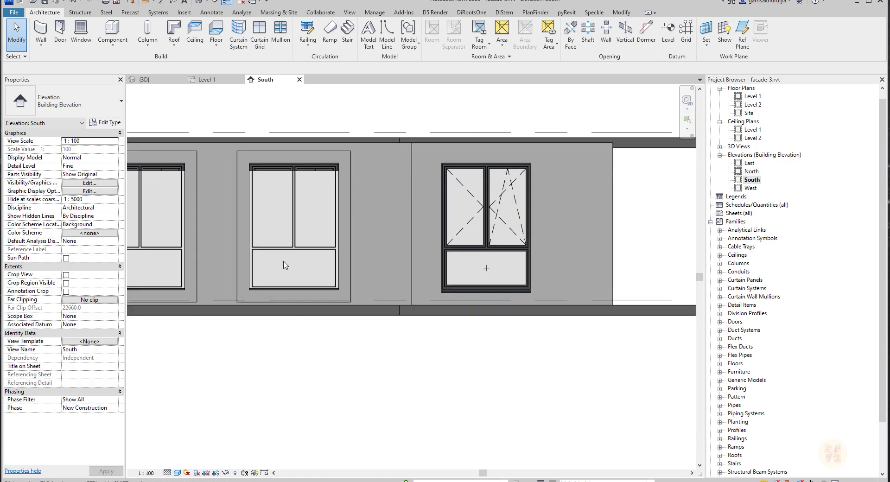
{"action": "scroll", "coordinate": [265, 172], "scroll_direction": "up", "scroll_amount": 4}
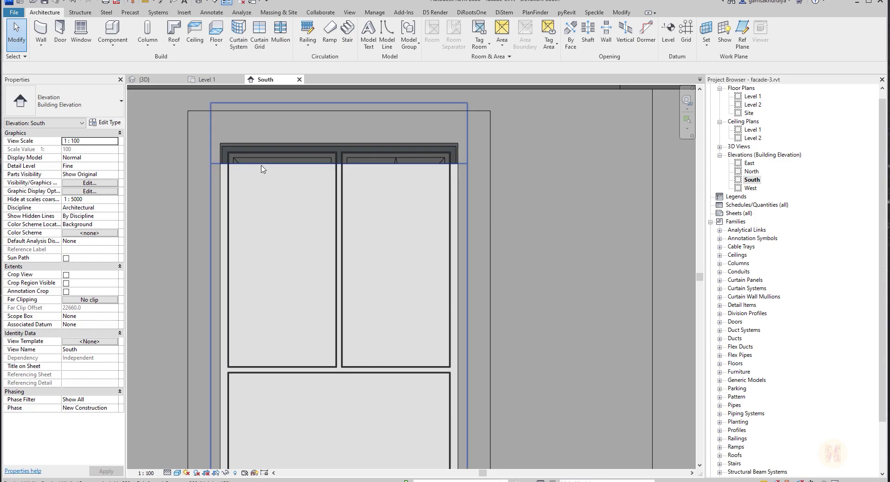
{"action": "left_click", "coordinate": [262, 169]}
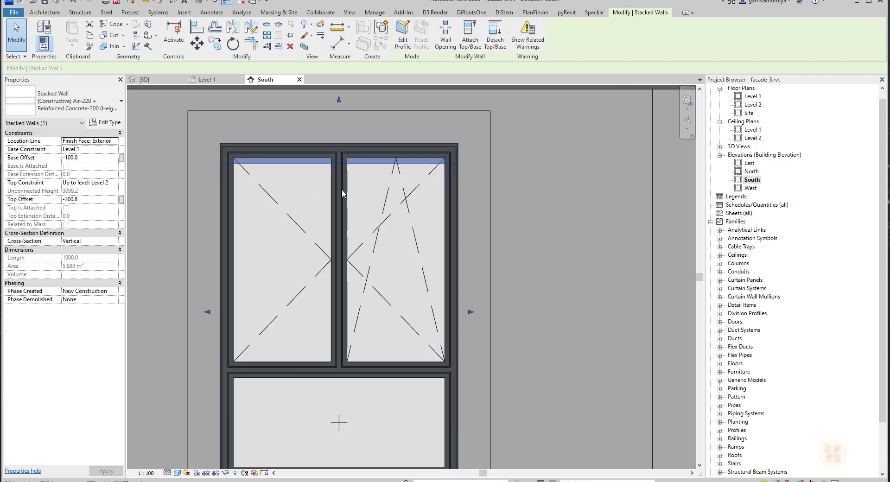
{"action": "scroll", "coordinate": [317, 220], "scroll_direction": "down", "scroll_amount": 2}
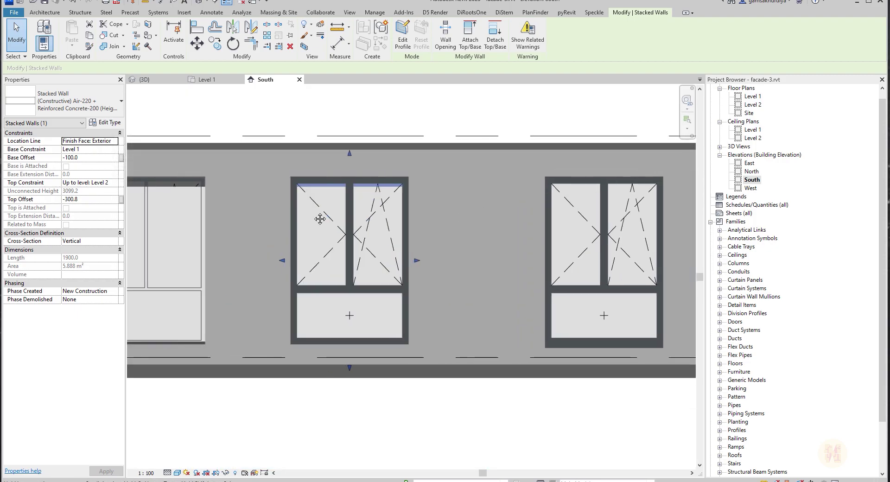
{"action": "scroll", "coordinate": [340, 196], "scroll_direction": "up", "scroll_amount": 3}
{"action": "scroll", "coordinate": [340, 196], "scroll_direction": "up", "scroll_amount": 2}
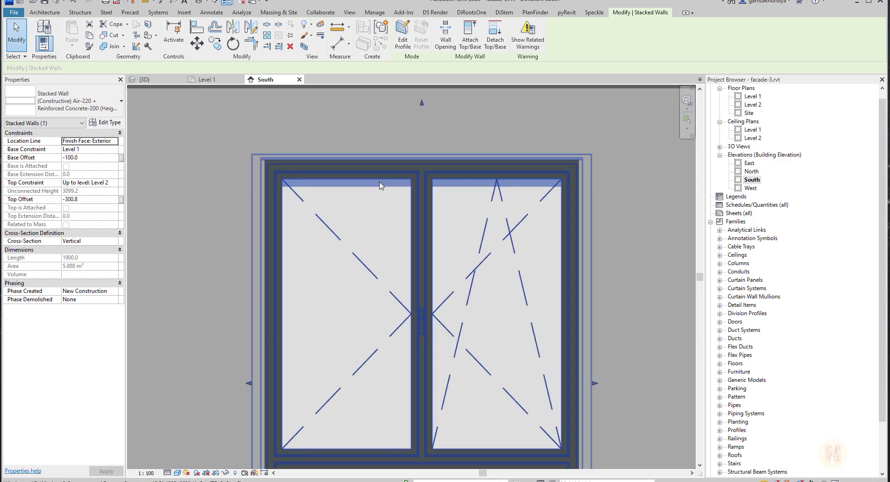
{"action": "scroll", "coordinate": [362, 156], "scroll_direction": "up", "scroll_amount": 1}
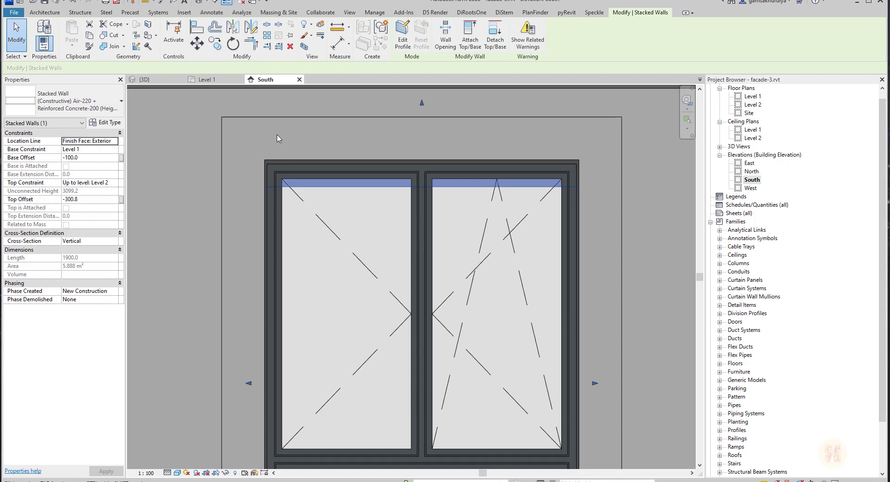
{"action": "left_click", "coordinate": [105, 125]}
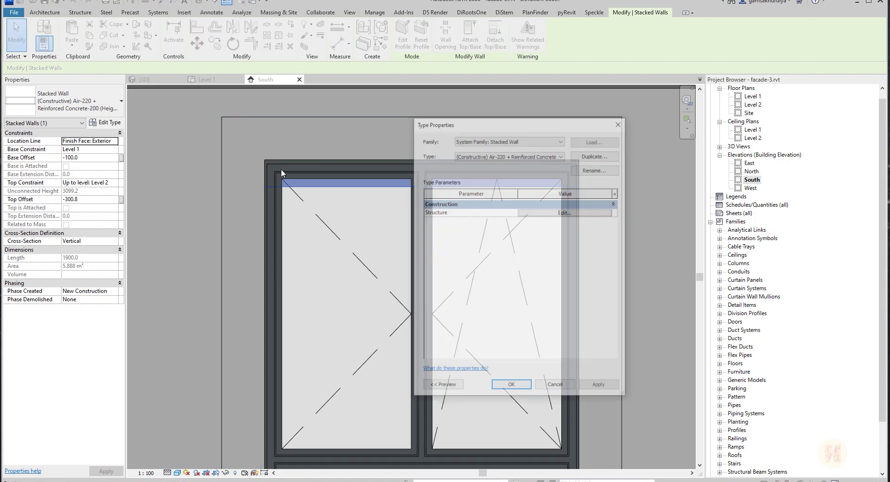
{"action": "left_click", "coordinate": [565, 212]}
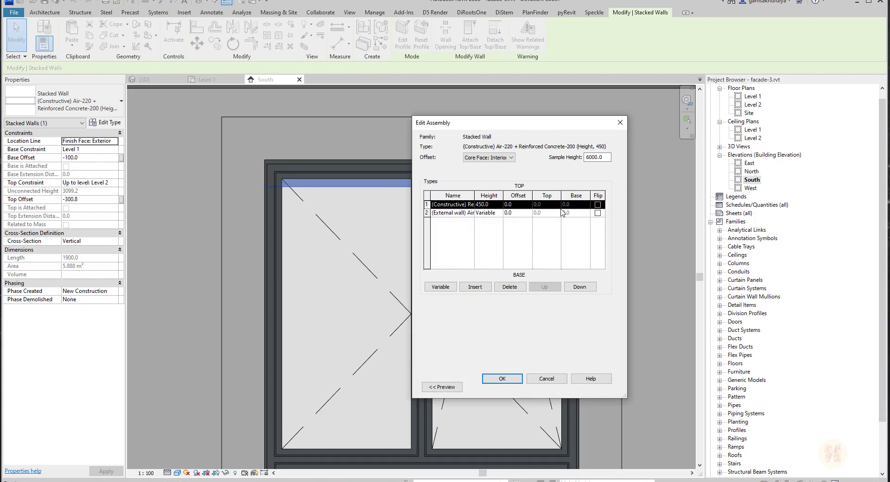
{"action": "left_click", "coordinate": [500, 206]}
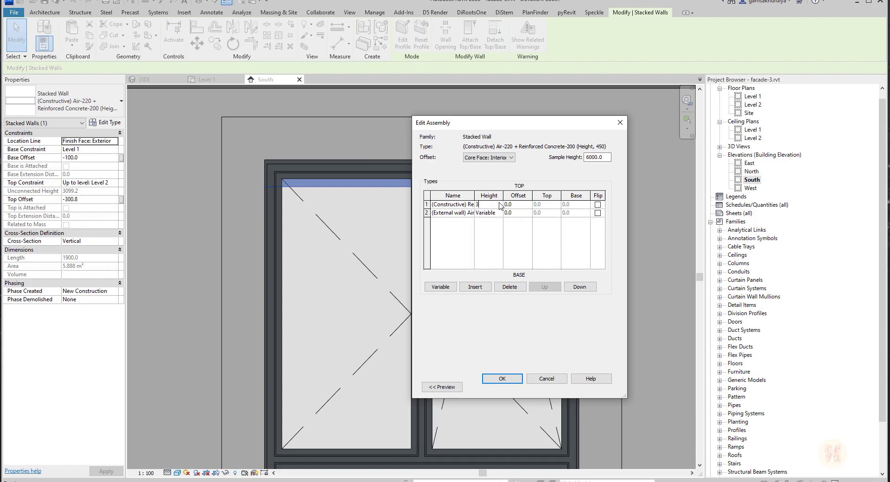
{"action": "left_click", "coordinate": [500, 380]}
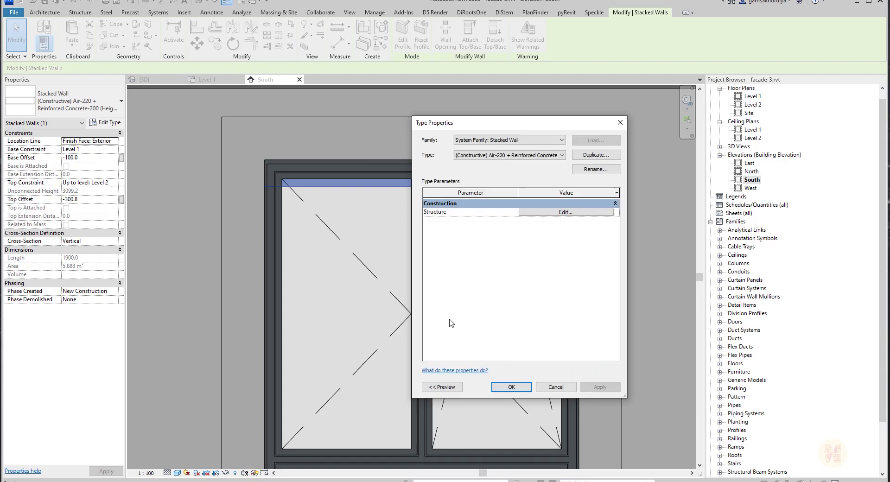
{"action": "left_click", "coordinate": [512, 386]}
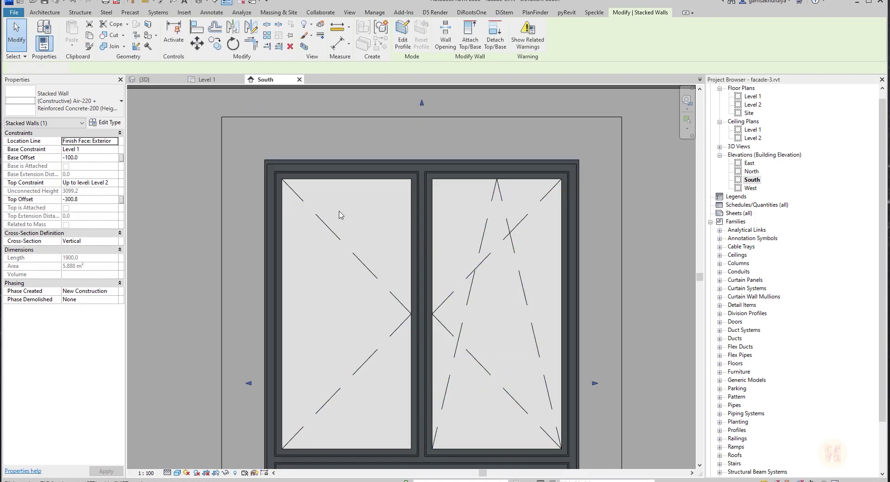
{"action": "key", "text": "Escape"}
Temporarily hide the L-shaped facade frame around the neighbouring window in the South elevation.
{"action": "left_click", "coordinate": [254, 160]}
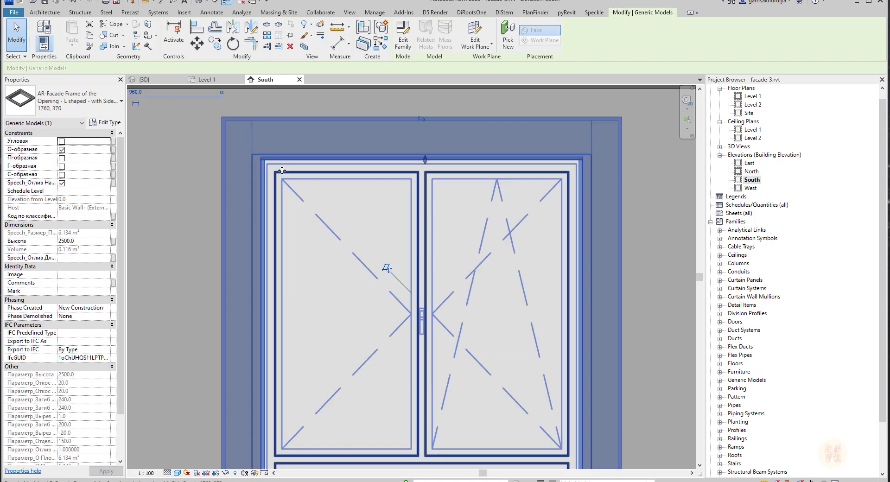
{"action": "key", "text": "h"}
{"action": "key", "text": "i"}
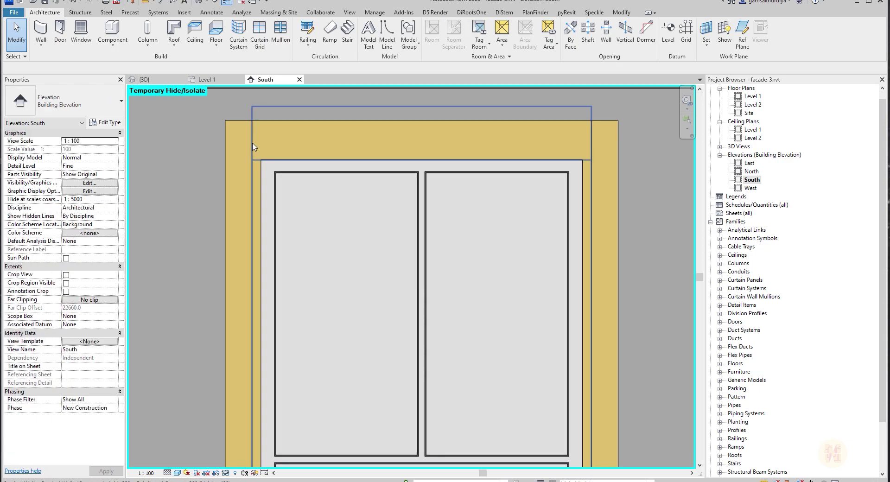
{"action": "left_click", "coordinate": [252, 143]}
{"action": "key", "text": "Escape"}
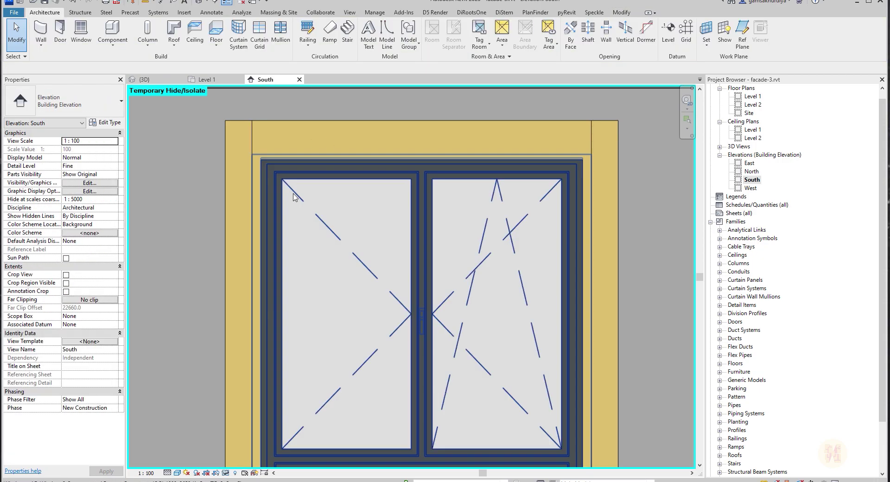
Temporarily hide the window and insulation wall in the neighbouring framed opening to inspect the layers behind, and restore the hidden elements.
{"action": "left_click", "coordinate": [270, 180]}
{"action": "key", "text": "h"}
{"action": "key", "text": "h"}
{"action": "left_click", "coordinate": [259, 176]}
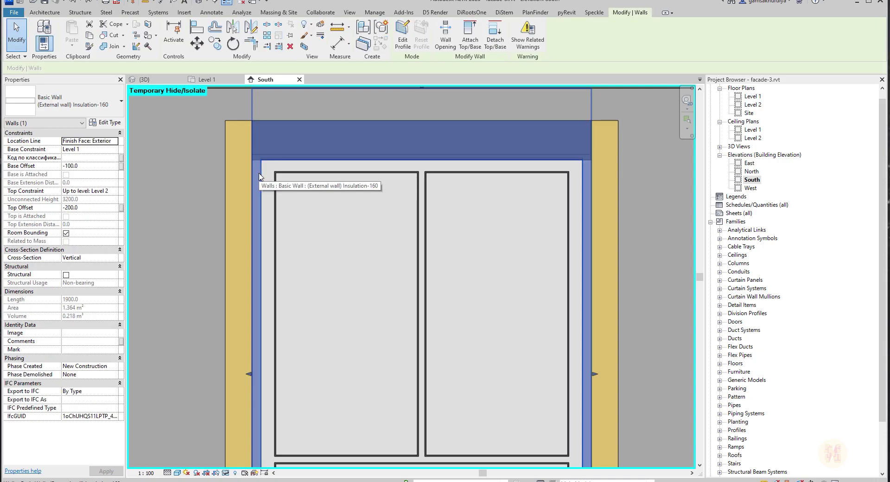
{"action": "key", "text": "h"}
{"action": "key", "text": "h"}
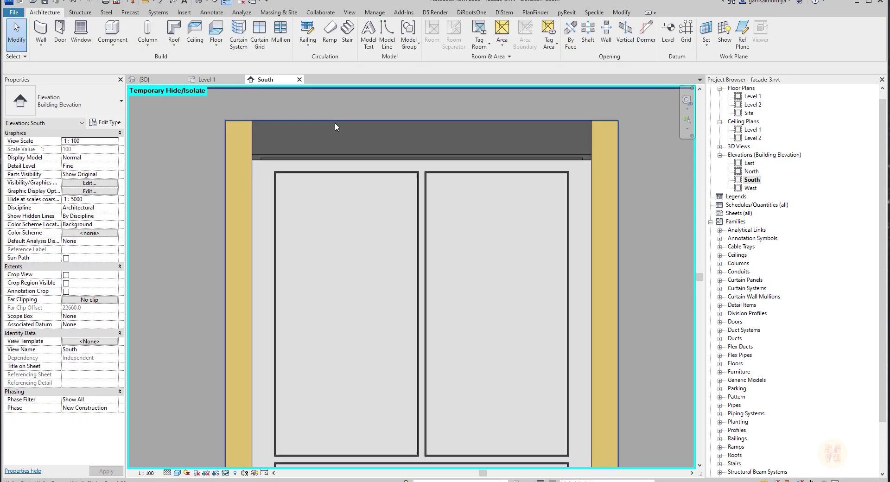
{"action": "left_click", "coordinate": [335, 123]}
{"action": "key", "text": "h"}
{"action": "key", "text": "h"}
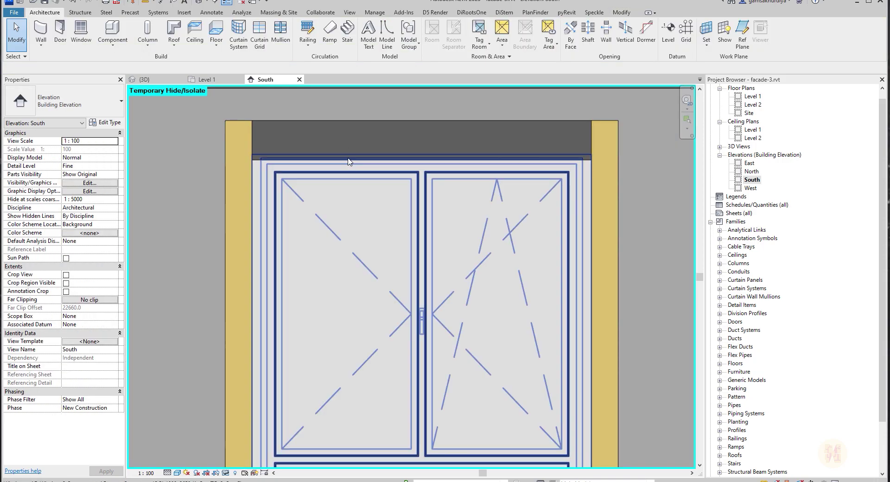
{"action": "scroll", "coordinate": [319, 198], "scroll_direction": "down", "scroll_amount": 3}
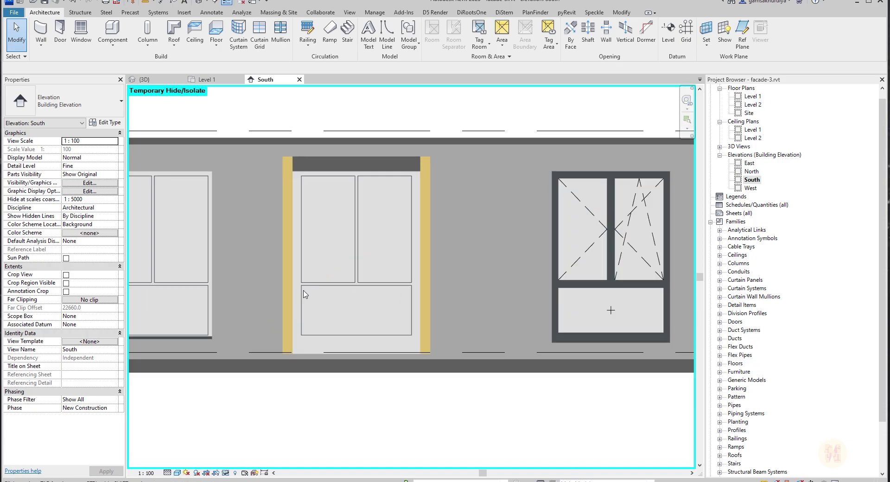
{"action": "left_click", "coordinate": [225, 473]}
{"action": "left_click", "coordinate": [251, 465]}
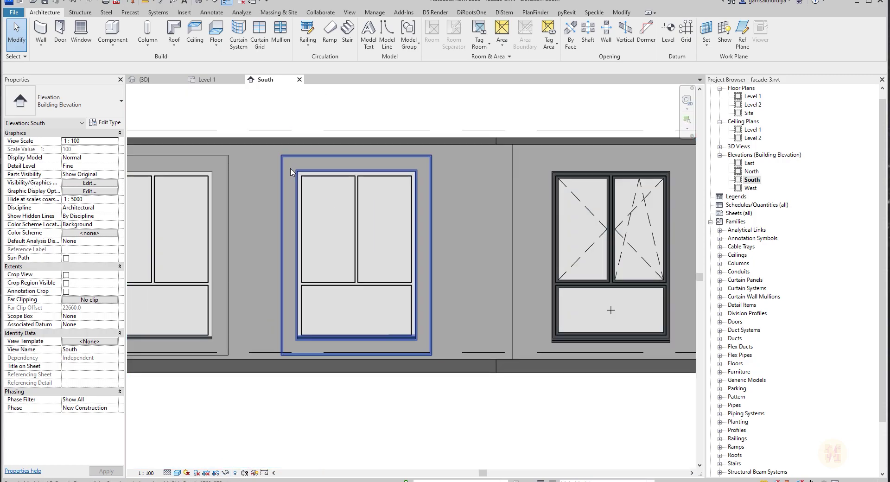
Temporarily hide the facade frame and the Insulation-160 wall around the neighbouring window, and select the stacked wall behind them.
{"action": "left_click", "coordinate": [309, 165]}
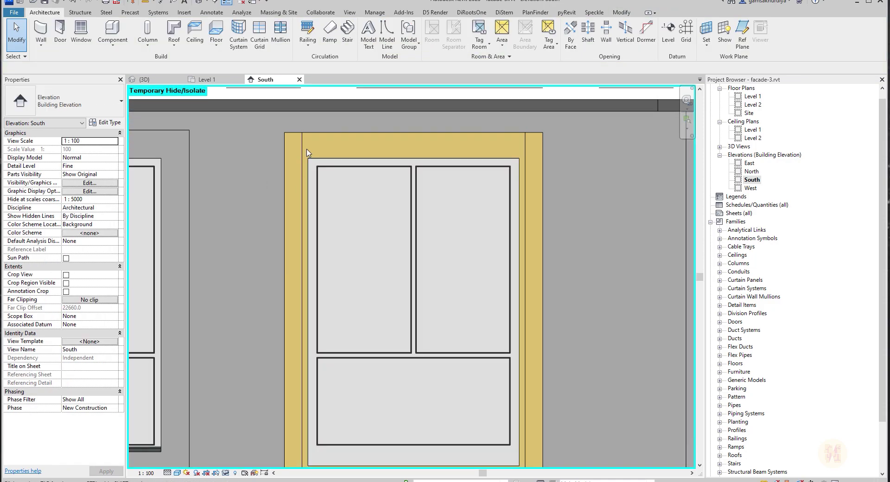
{"action": "left_click", "coordinate": [304, 149]}
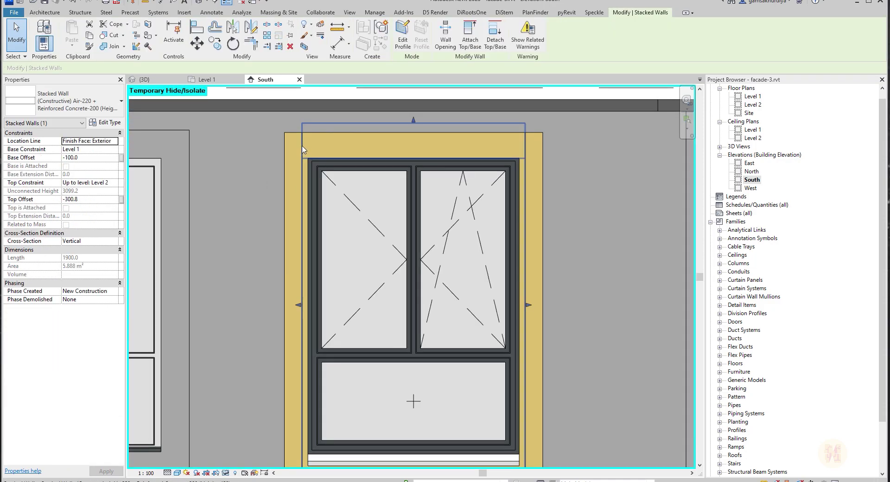
{"action": "key", "text": "Tab"}
{"action": "left_click", "coordinate": [302, 148]}
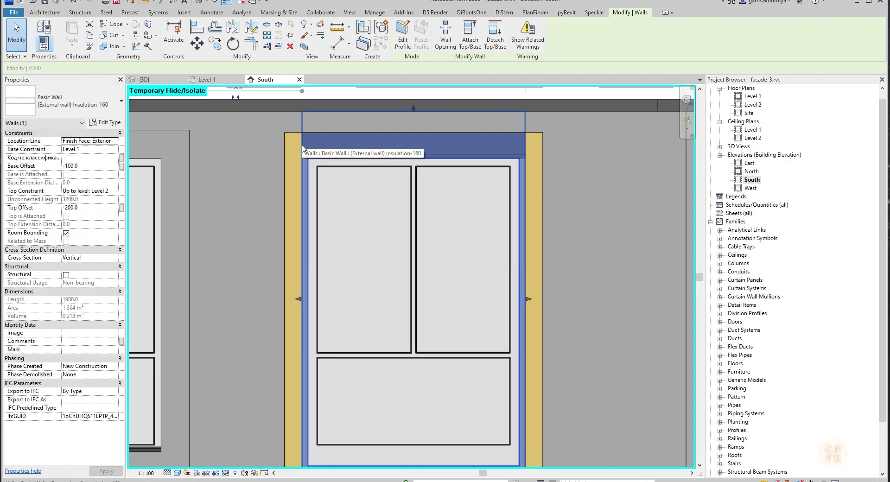
{"action": "key", "text": "Escape"}
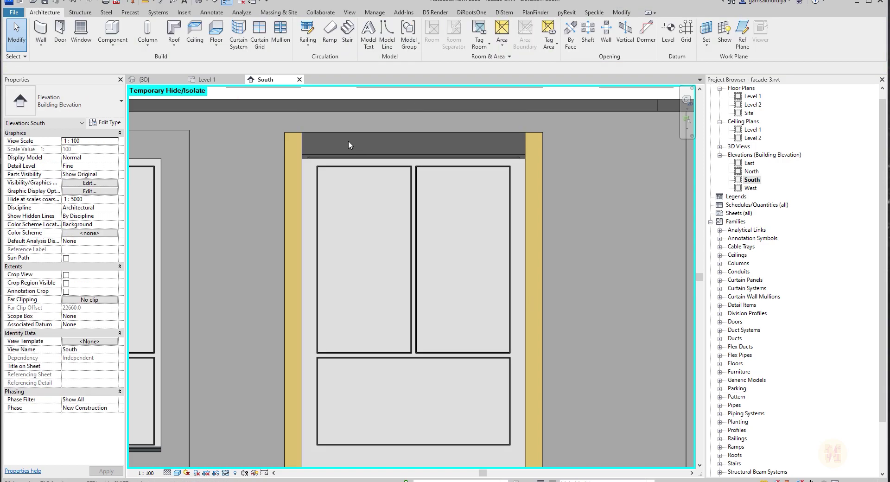
{"action": "left_click", "coordinate": [315, 133]}
{"action": "left_click", "coordinate": [306, 141]}
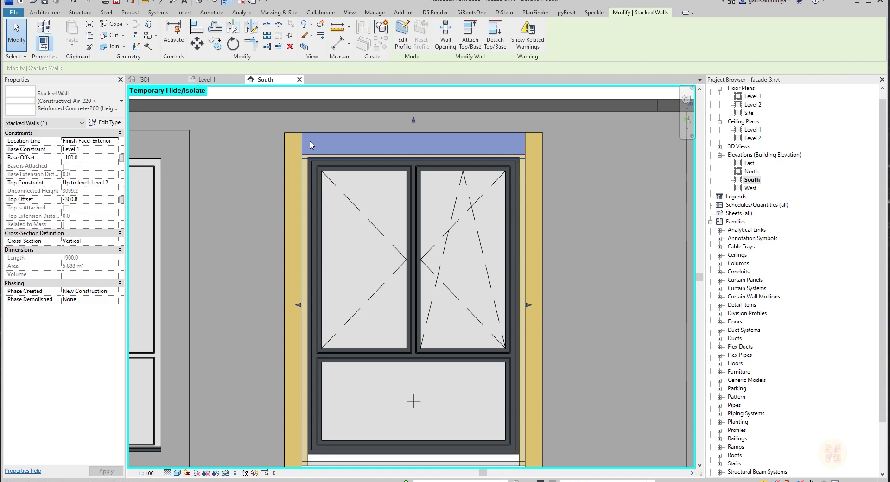
{"action": "key", "text": "Escape"}
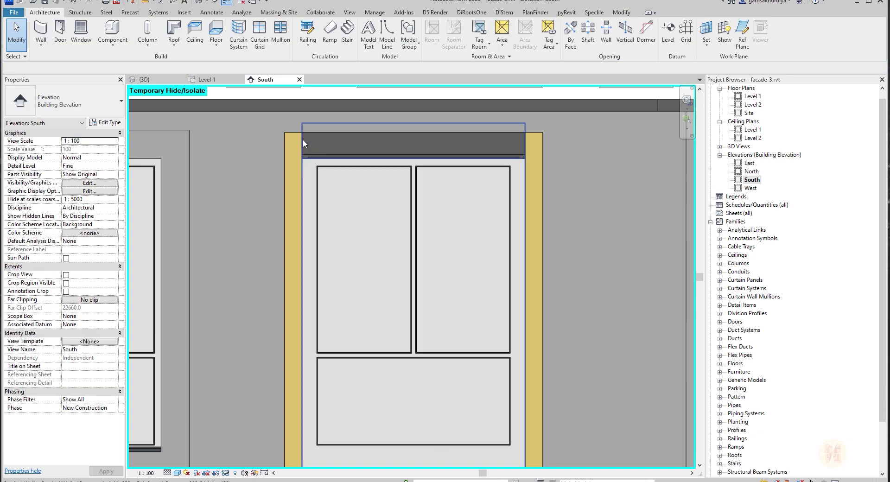
{"action": "left_click", "coordinate": [302, 139]}
{"action": "scroll", "coordinate": [309, 156], "scroll_direction": "up", "scroll_amount": 5}
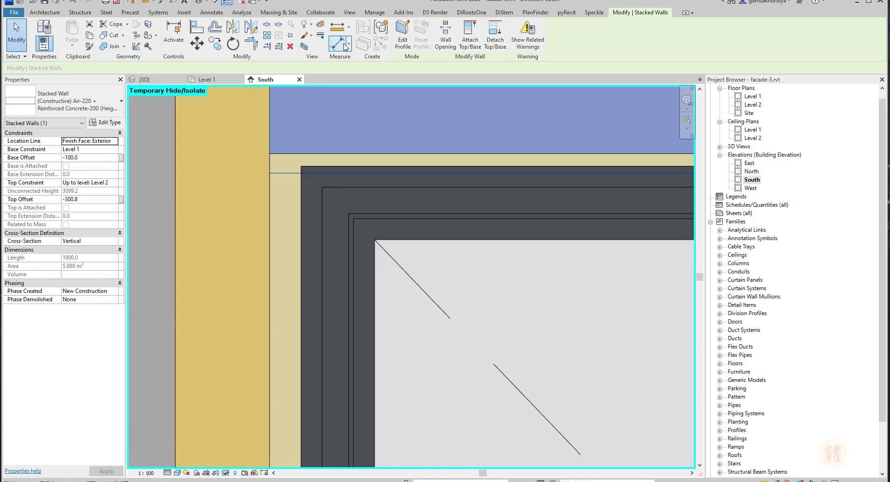
{"action": "key", "text": "d"}
{"action": "key", "text": "i"}
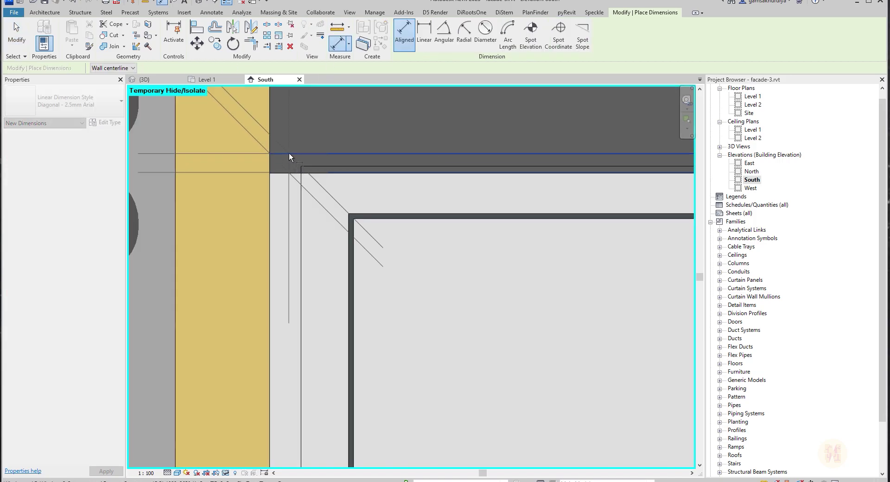
{"action": "left_click", "coordinate": [289, 154]}
{"action": "key", "text": "Escape"}
{"action": "key", "text": "Escape"}
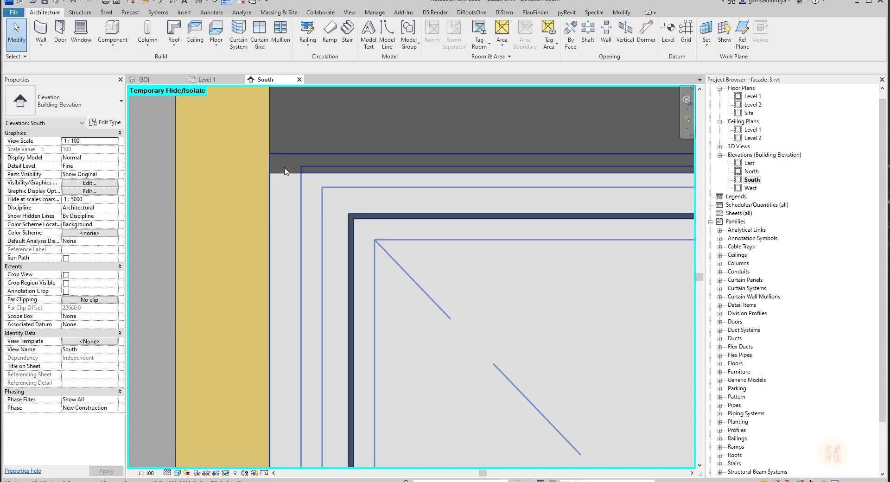
Set the height of the reinforced-concrete layer in the stacked wall type behind the window to 270 mm.
{"action": "left_click", "coordinate": [286, 167]}
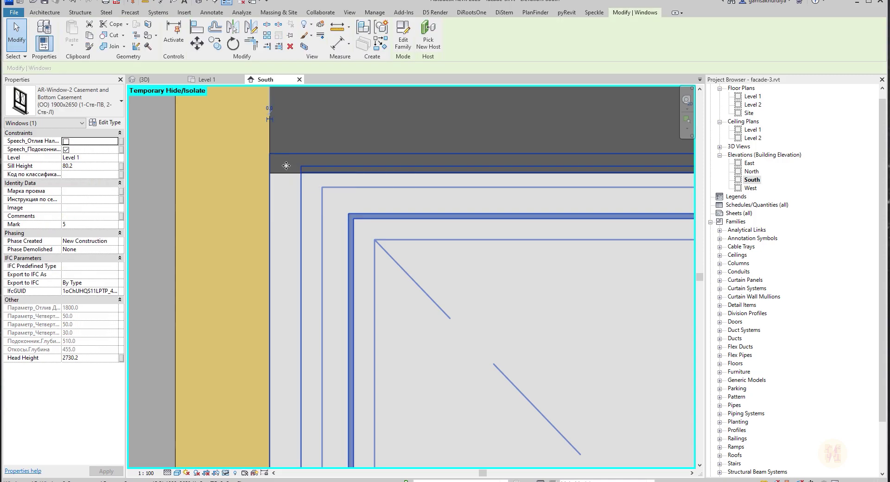
{"action": "left_click", "coordinate": [288, 178]}
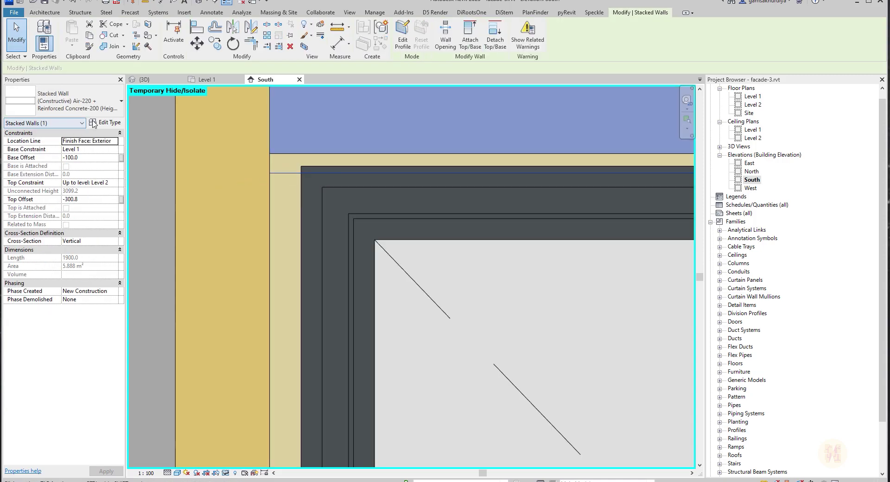
{"action": "left_click", "coordinate": [104, 123]}
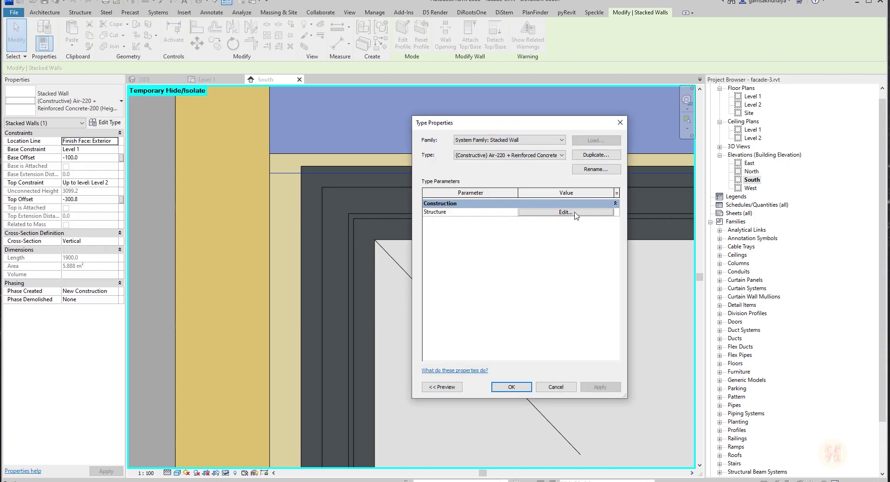
{"action": "left_click", "coordinate": [565, 212]}
{"action": "left_click", "coordinate": [491, 207]}
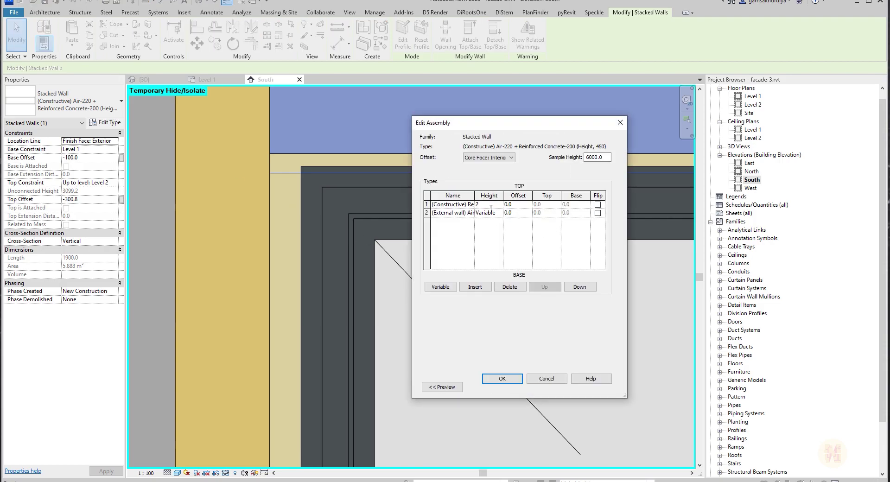
{"action": "left_click", "coordinate": [502, 380]}
{"action": "left_click", "coordinate": [559, 296]}
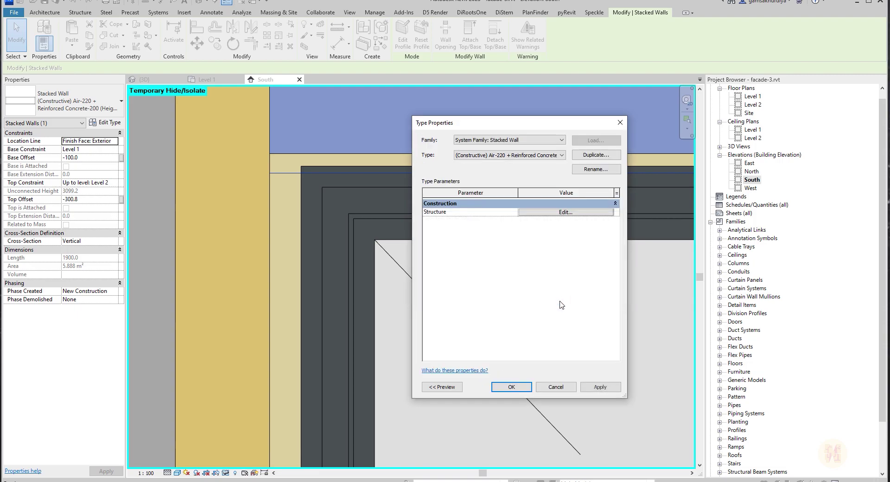
{"action": "left_click", "coordinate": [563, 213]}
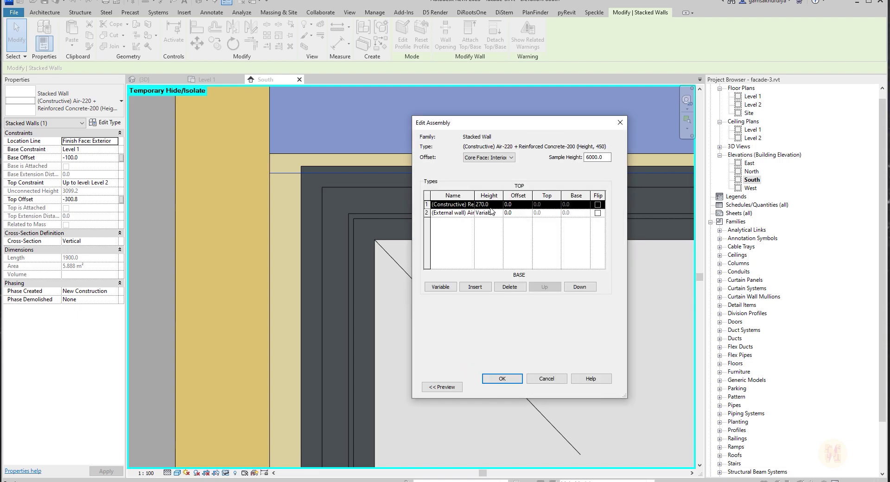
{"action": "left_click", "coordinate": [505, 379]}
{"action": "left_click", "coordinate": [523, 387]}
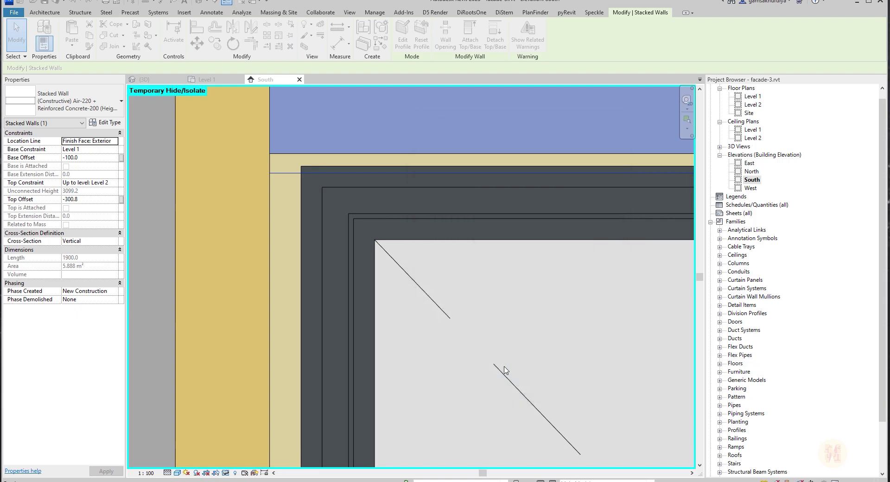
Restore all temporarily hidden elements in the South elevation.
{"action": "key", "text": "Escape"}
{"action": "scroll", "coordinate": [247, 169], "scroll_direction": "down", "scroll_amount": 1}
{"action": "scroll", "coordinate": [342, 182], "scroll_direction": "down", "scroll_amount": 5}
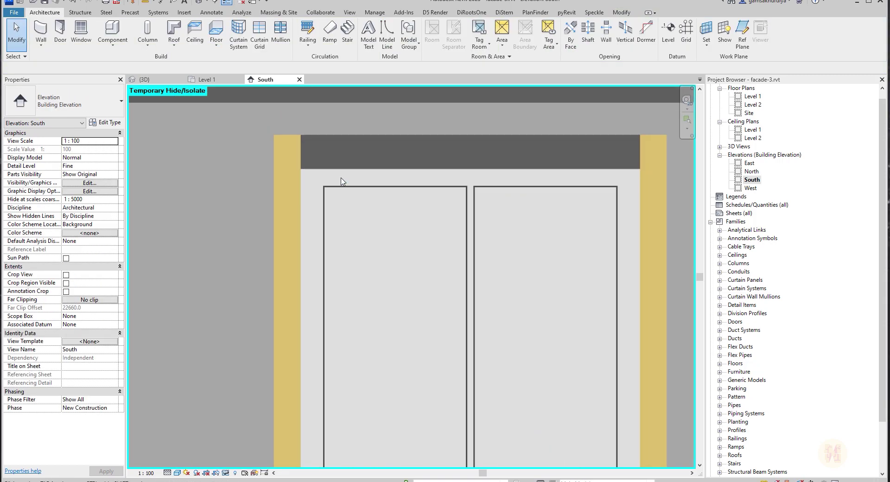
{"action": "middle_click_drag", "start_coordinate": [339, 241], "coordinate": [329, 210]}
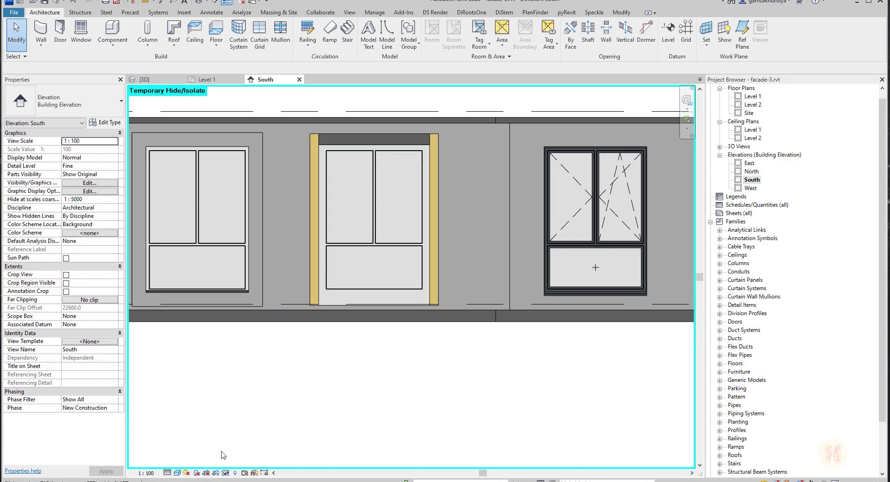
{"action": "left_click", "coordinate": [225, 473]}
{"action": "left_click", "coordinate": [293, 432]}
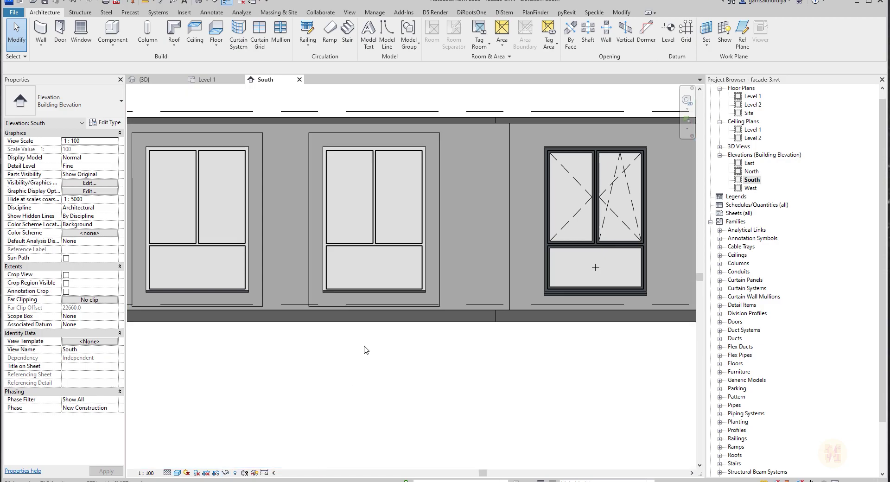
Examine the framed window and the unframed window next to it in the South elevation.
{"action": "scroll", "coordinate": [380, 343], "scroll_direction": "down", "scroll_amount": 4}
{"action": "scroll", "coordinate": [515, 339], "scroll_direction": "up", "scroll_amount": 2}
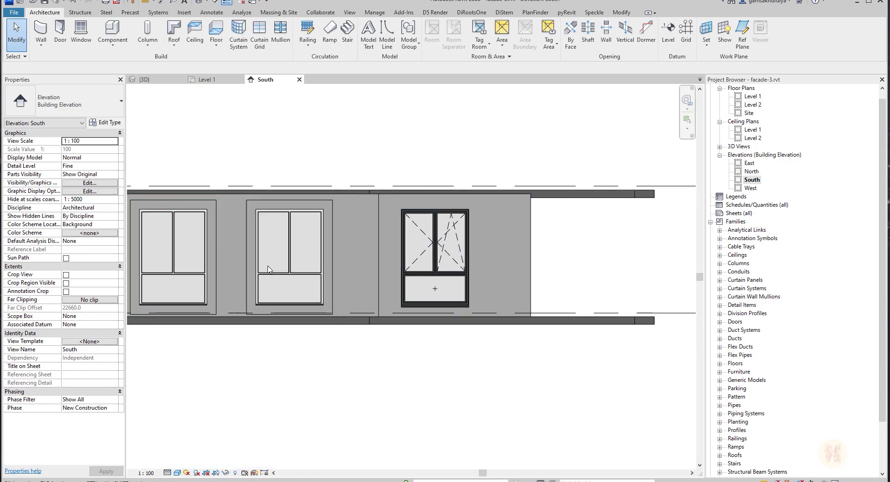
{"action": "left_click", "coordinate": [290, 267]}
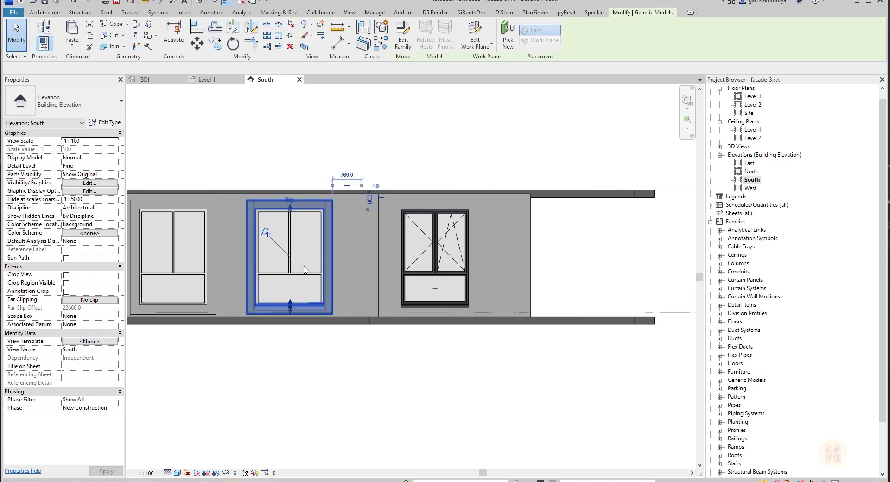
{"action": "left_click", "coordinate": [448, 259]}
{"action": "middle_click_drag", "start_coordinate": [484, 329], "coordinate": [423, 353]}
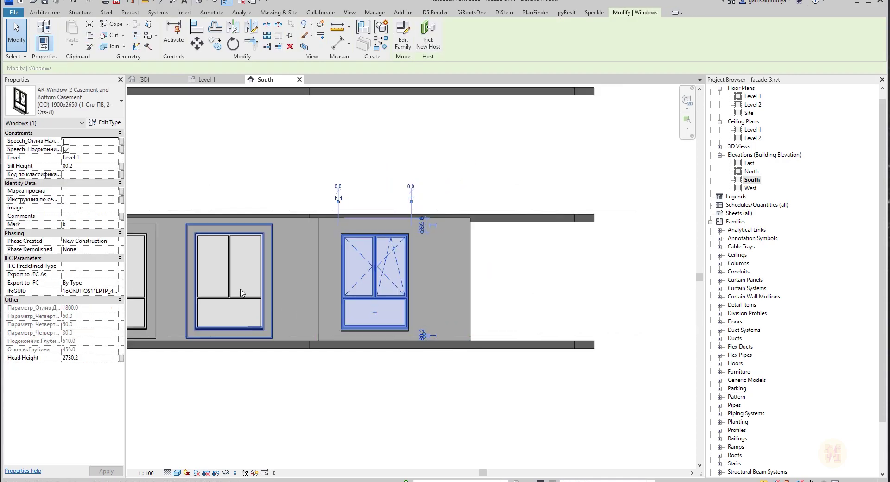
{"action": "key", "text": "Escape"}
{"action": "scroll", "coordinate": [496, 366], "scroll_direction": "up", "scroll_amount": 5}
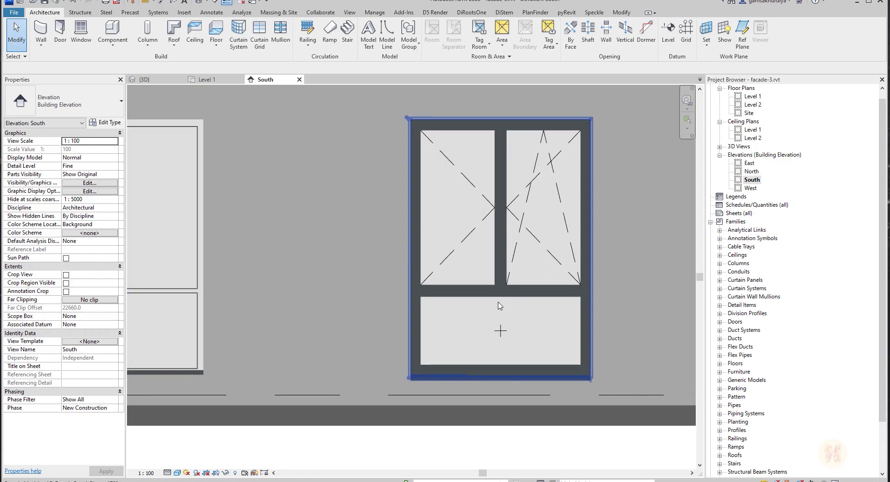
{"action": "middle_click_drag", "start_coordinate": [413, 283], "coordinate": [548, 254]}
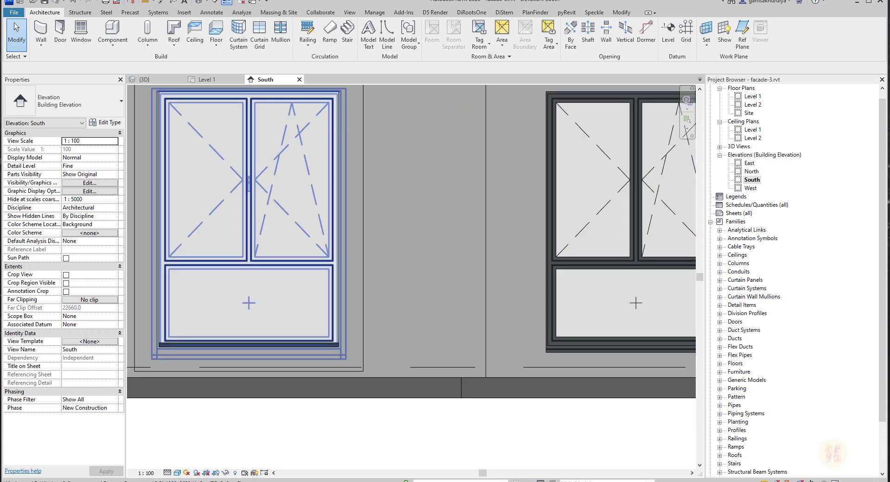
{"action": "scroll", "coordinate": [294, 345], "scroll_direction": "down", "scroll_amount": 2}
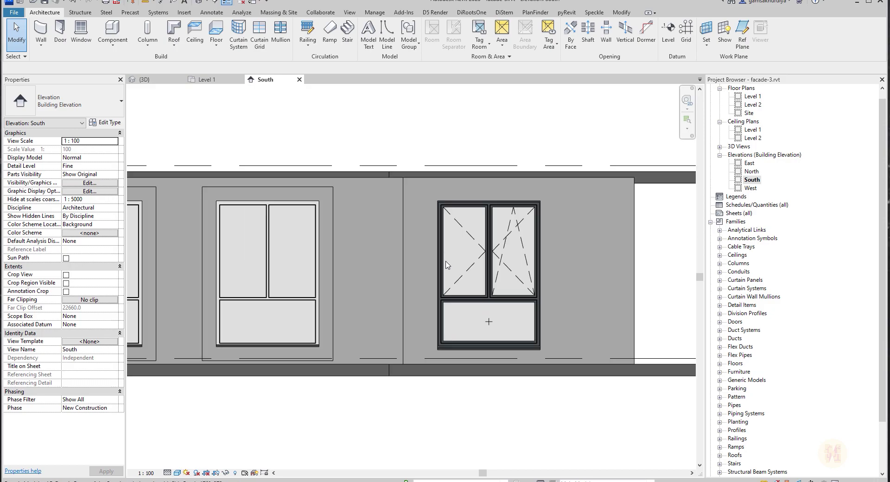
Review the layer names and heights in the assembly of the framed window's stacked wall, leaving the dialogs without changes.
{"action": "left_click", "coordinate": [271, 225]}
{"action": "left_click", "coordinate": [105, 123]}
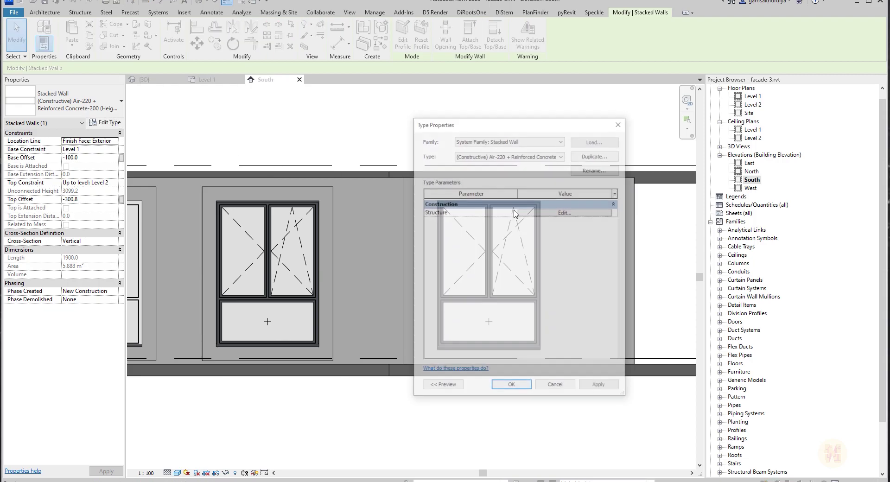
{"action": "left_click", "coordinate": [569, 212]}
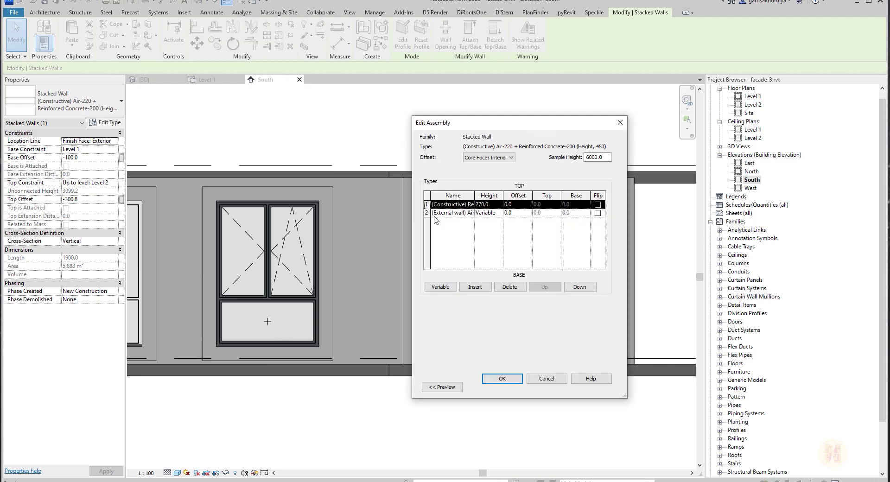
{"action": "left_click_drag", "start_coordinate": [475, 197], "coordinate": [541, 197]}
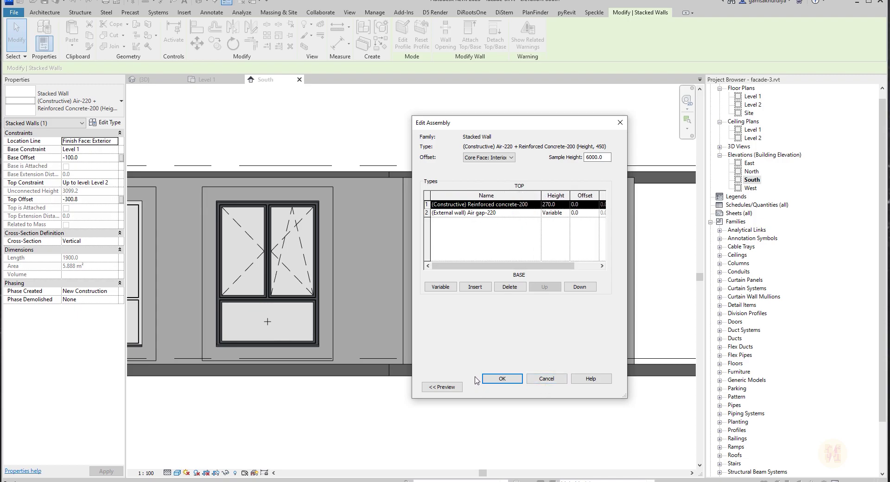
{"action": "left_click", "coordinate": [547, 379]}
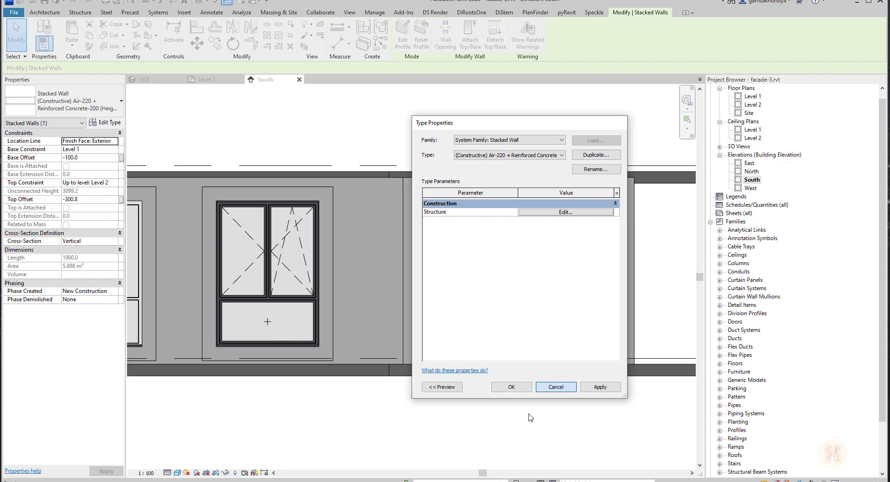
{"action": "key", "text": "Escape"}
{"action": "key", "text": "Escape"}
Display the South elevation in the Hidden Line visual style.
{"action": "left_click", "coordinate": [177, 473]}
{"action": "left_click", "coordinate": [201, 435]}
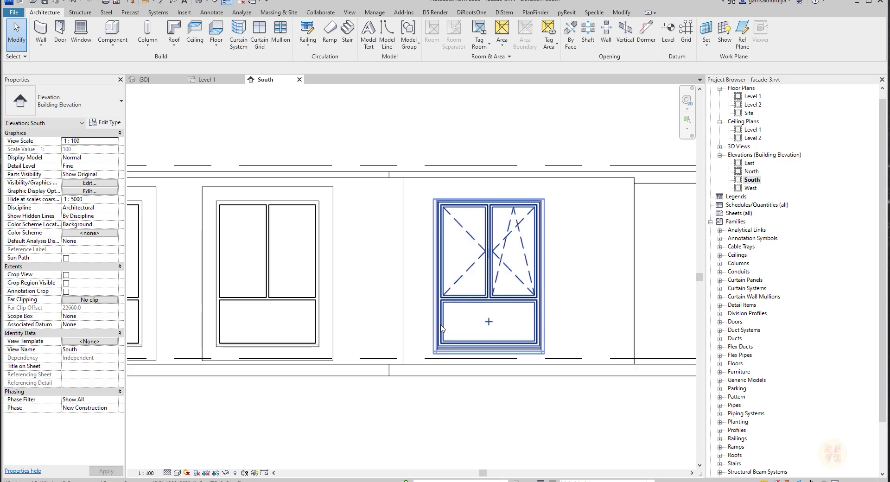
Display the South elevation in the Shaded visual style.
{"action": "scroll", "coordinate": [278, 302], "scroll_direction": "down", "scroll_amount": 2}
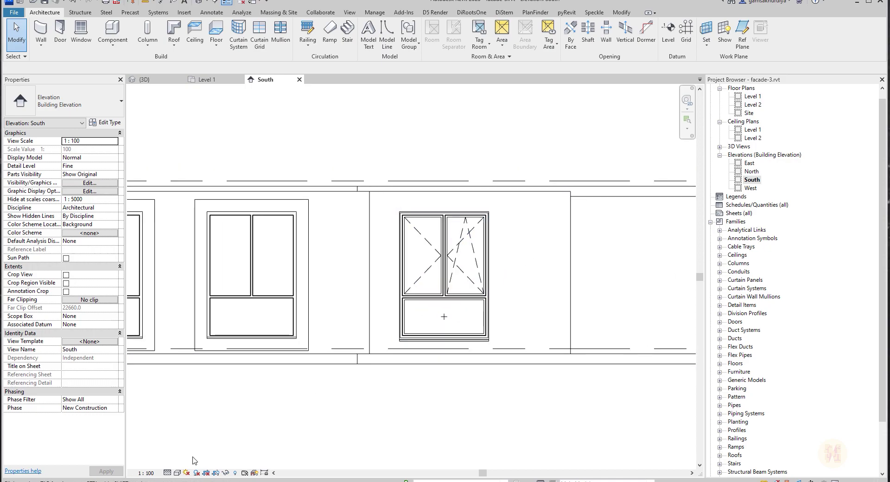
{"action": "left_click", "coordinate": [178, 473]}
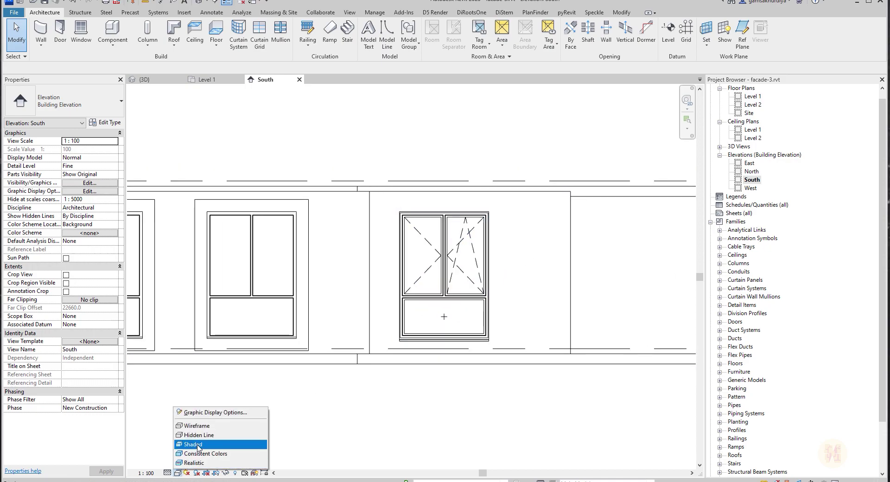
{"action": "left_click", "coordinate": [198, 445]}
{"action": "scroll", "coordinate": [470, 375], "scroll_direction": "down", "scroll_amount": 2}
{"action": "mouse_move", "coordinate": [602, 335]}
{"action": "middle_mouse_down"}
{"action": "mouse_move", "coordinate": [469, 337]}
{"action": "mouse_move", "coordinate": [442, 370]}
{"action": "middle_mouse_up"}
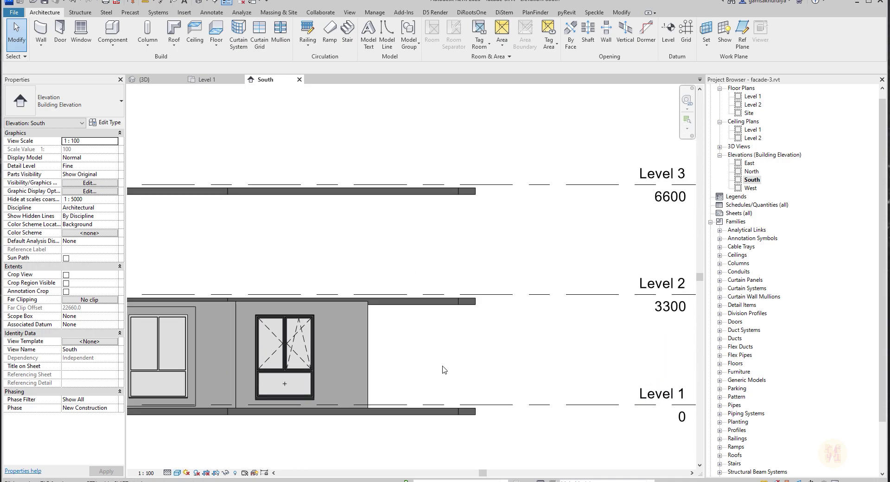
In the Level 1 plan, draw a Reinforced concrete-200 wall about 742 mm long on the east slab edge, ending at the slab's step.
{"action": "left_click", "coordinate": [207, 80]}
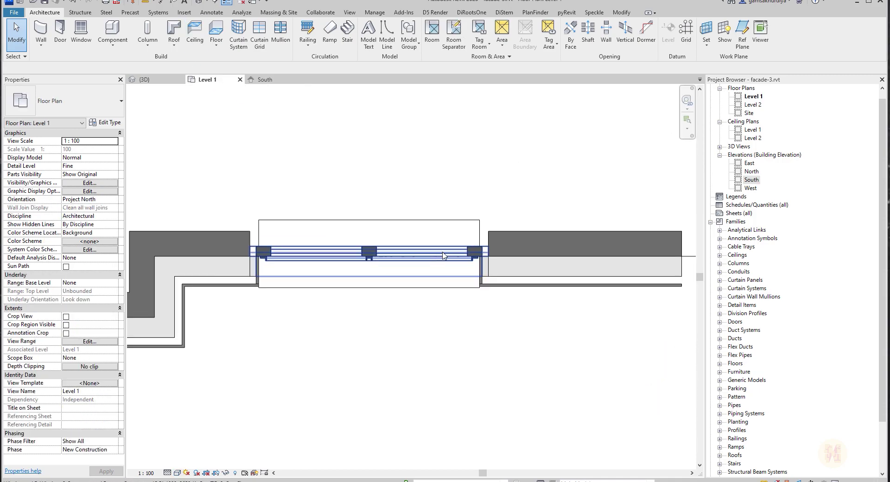
{"action": "scroll", "coordinate": [443, 256], "scroll_direction": "down", "scroll_amount": 2}
{"action": "middle_click_drag", "start_coordinate": [572, 288], "coordinate": [400, 294]}
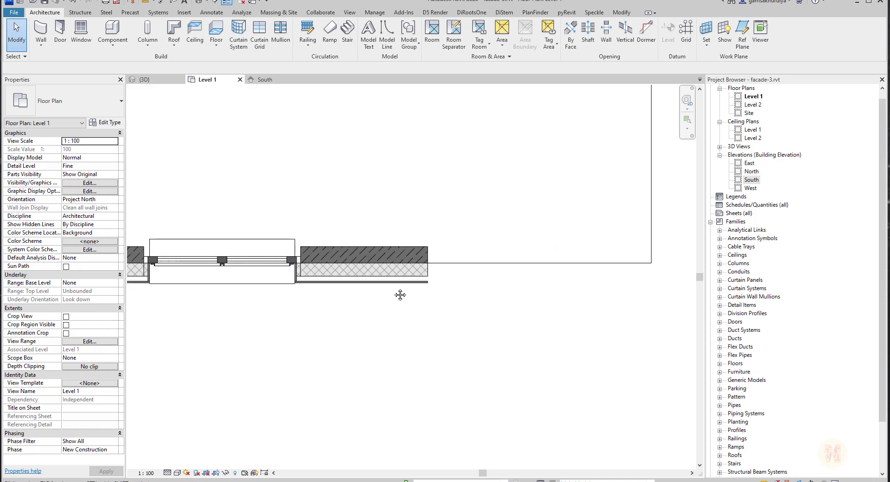
{"action": "middle_click_drag", "start_coordinate": [457, 290], "coordinate": [337, 291]}
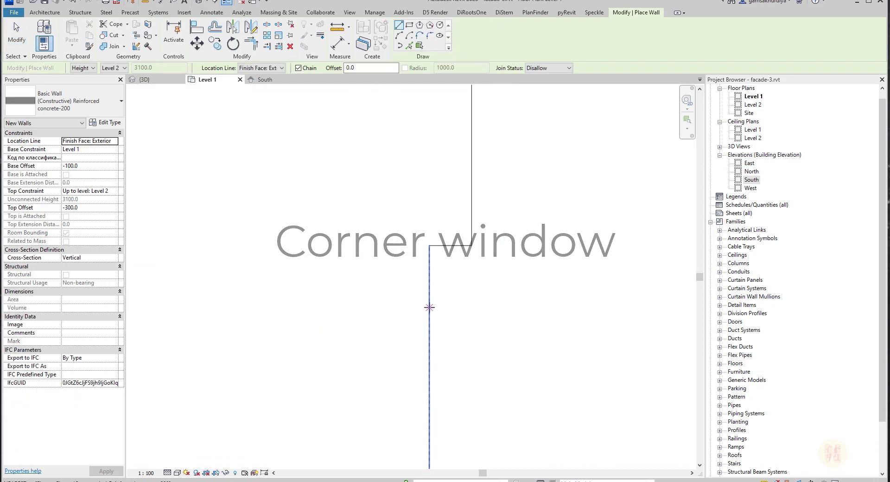
{"action": "left_click", "coordinate": [429, 306]}
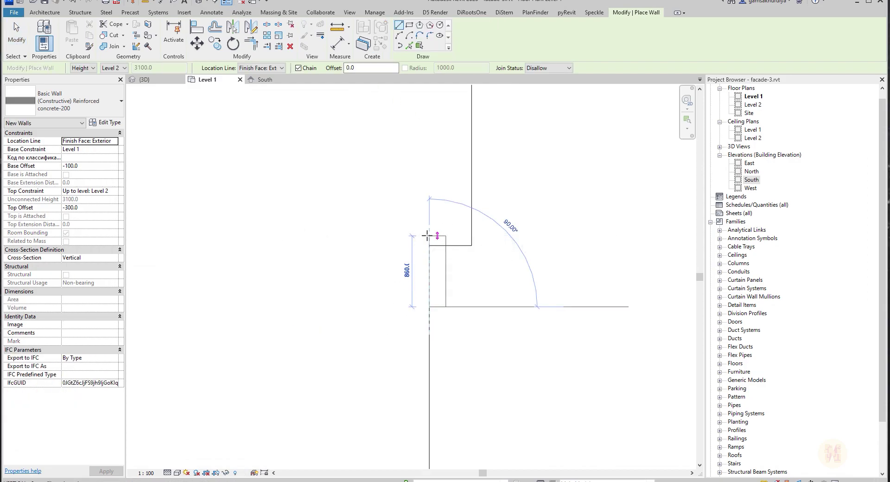
{"action": "left_click", "coordinate": [427, 239]}
{"action": "key", "text": "Escape"}
{"action": "key", "text": "Escape"}
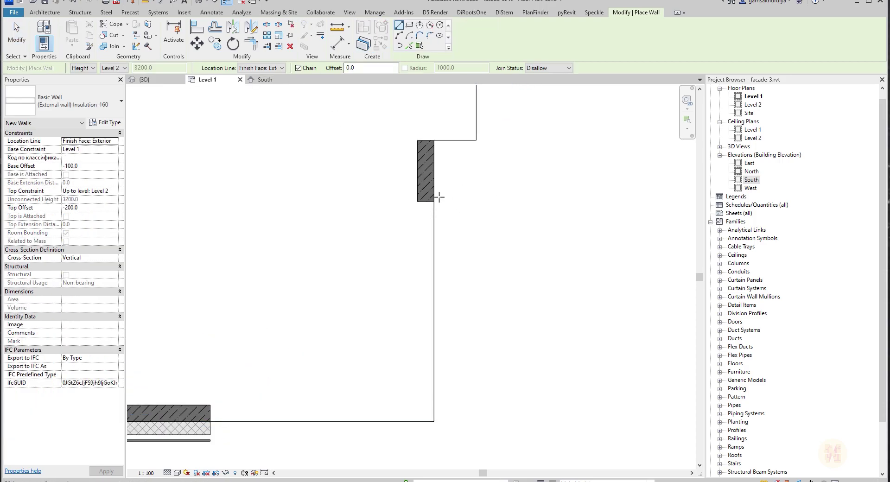
Draw an Insulation-160 wall along the full exterior face of the short concrete wall on the east slab edge.
{"action": "left_click", "coordinate": [434, 202]}
{"action": "left_click", "coordinate": [434, 140]}
{"action": "key", "text": "Escape"}
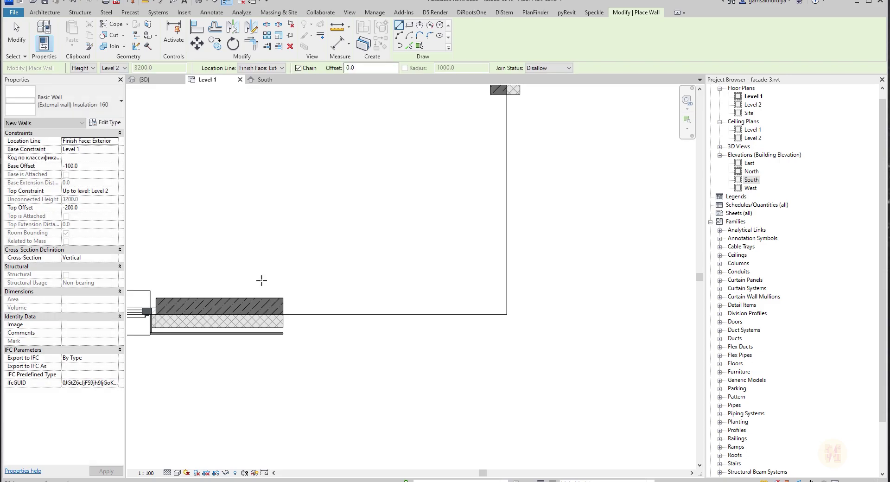
{"action": "key", "text": "Escape"}
{"action": "key", "text": "Escape"}
Draw a Clinker Panel-20 wall along the exterior face of the short insulation wall, using the south facade's clinker wall type.
{"action": "left_click", "coordinate": [218, 333]}
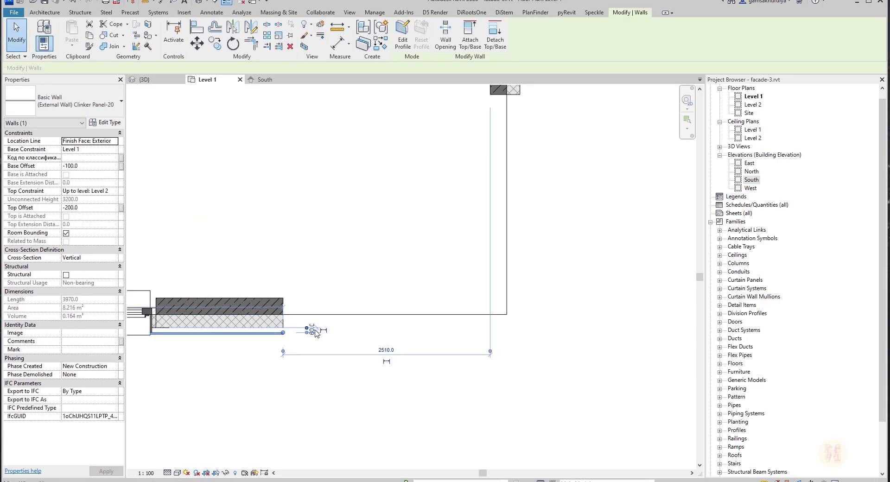
{"action": "left_click", "coordinate": [381, 44]}
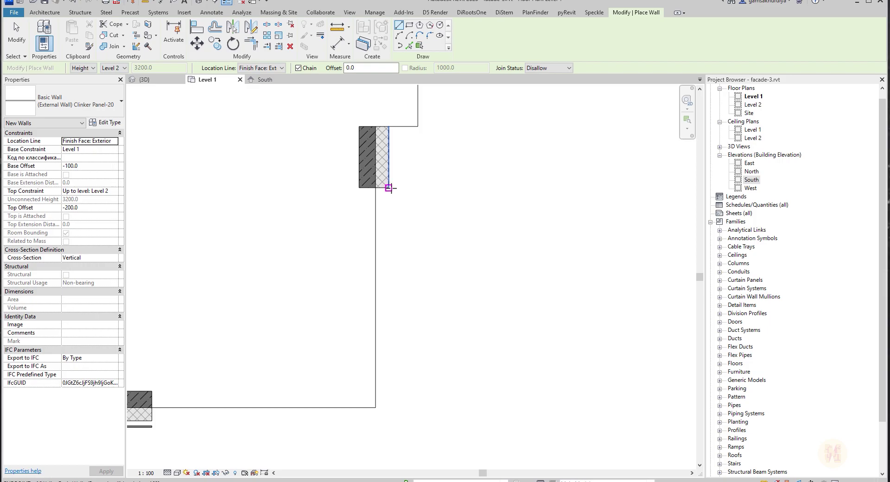
{"action": "left_click", "coordinate": [388, 188]}
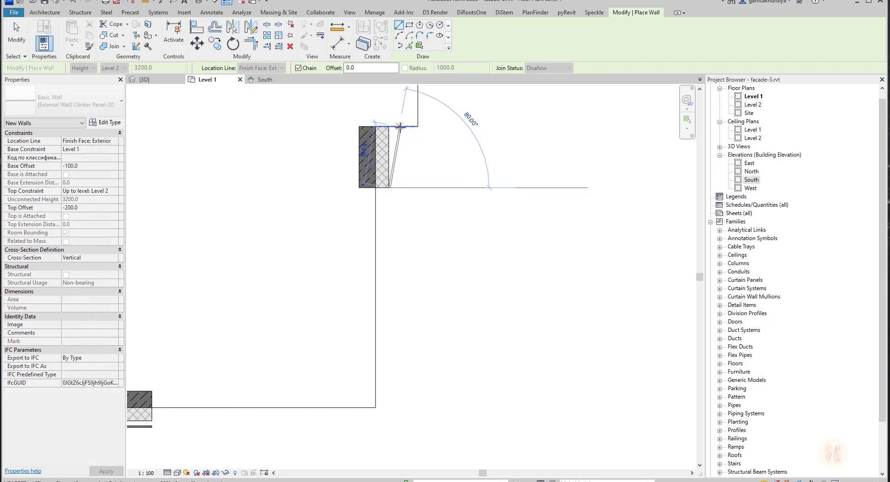
{"action": "key", "text": "Escape"}
{"action": "key", "text": "Escape"}
Move the short clinker wall 60 mm outward from the insulation.
{"action": "left_click", "coordinate": [389, 153]}
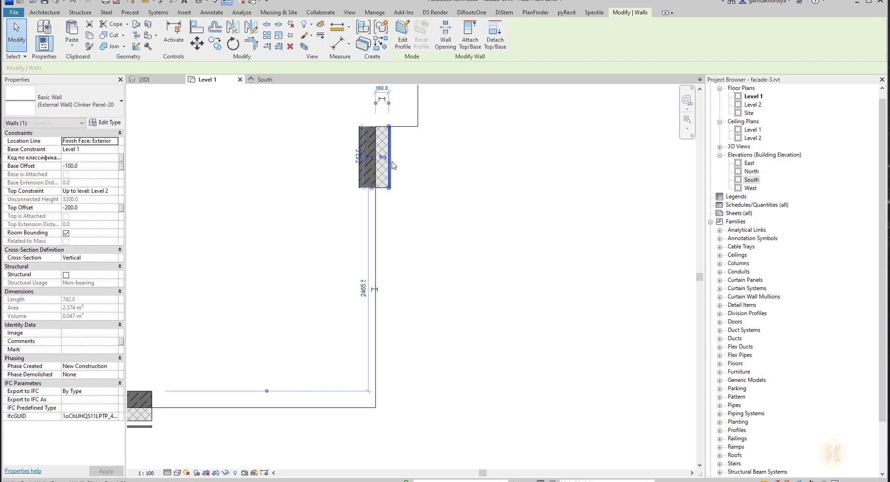
{"action": "key", "text": "m"}
{"action": "key", "text": "v"}
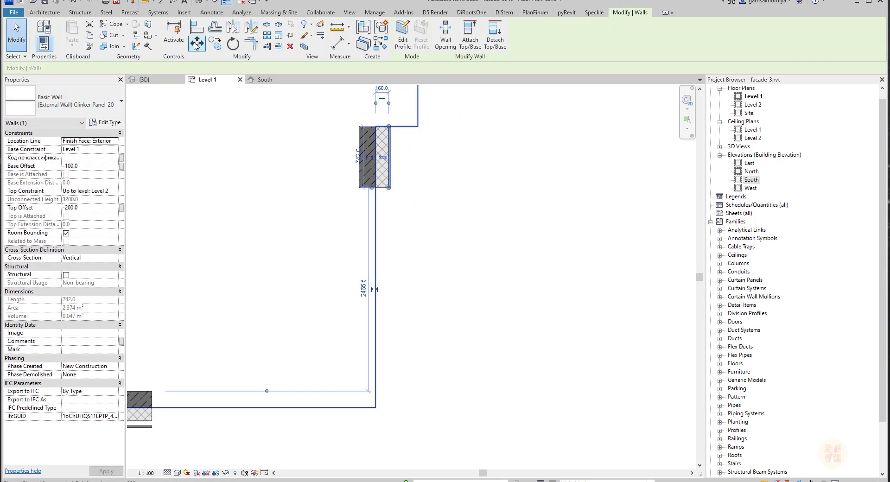
{"action": "left_click", "coordinate": [519, 247]}
{"action": "type", "text": "60"}
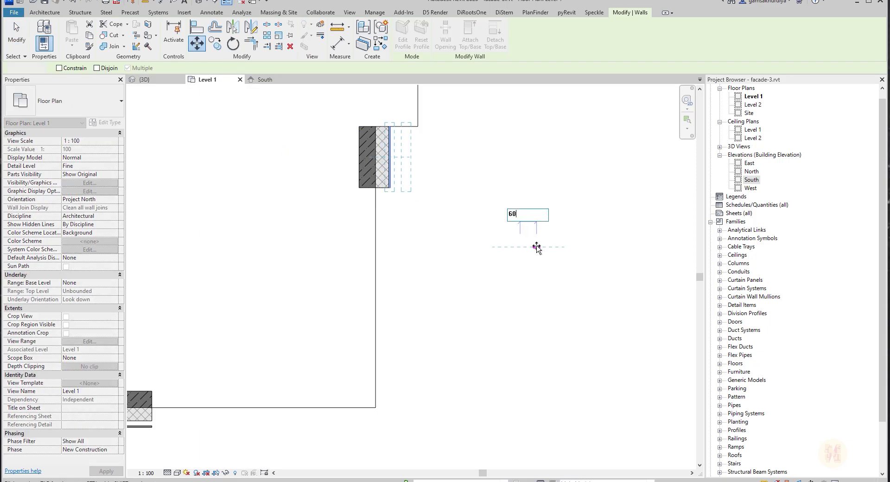
{"action": "key", "text": "Return"}
{"action": "key", "text": "Escape"}
Draw Insulation-160 walls along the slab edge from the end of the south wall around the corner to the short east wall.
{"action": "middle_click_drag", "start_coordinate": [398, 262], "coordinate": [452, 194]}
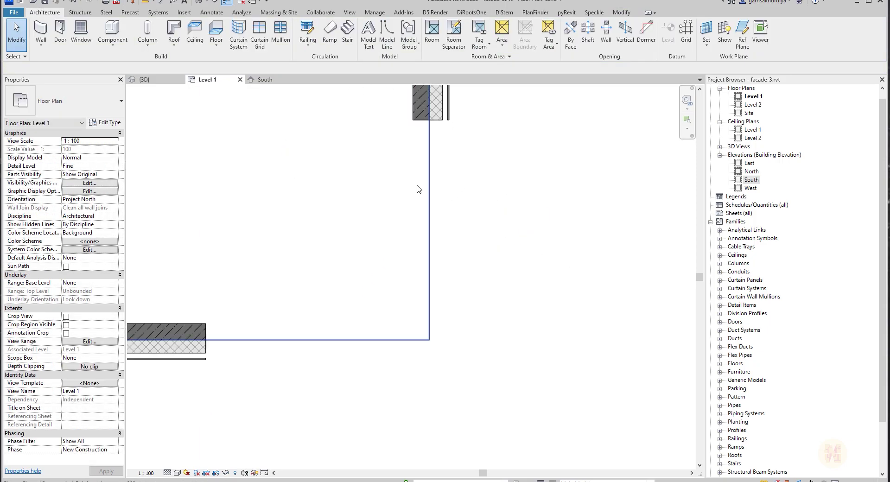
{"action": "middle_click_drag", "start_coordinate": [319, 239], "coordinate": [355, 243]}
{"action": "left_click", "coordinate": [241, 355]}
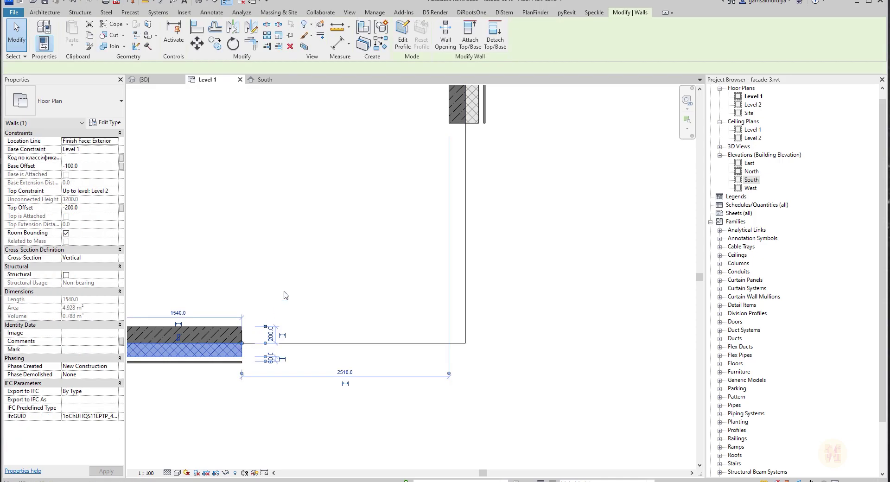
{"action": "left_click", "coordinate": [383, 46]}
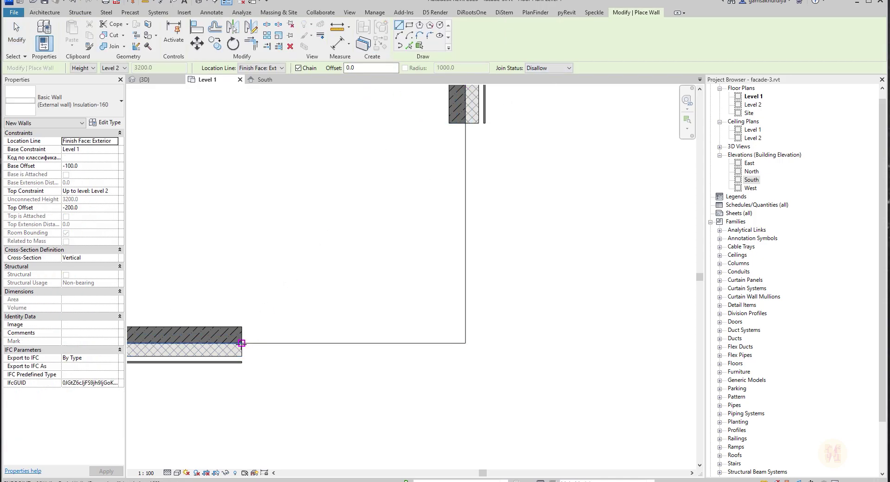
{"action": "left_click", "coordinate": [242, 342]}
{"action": "left_click", "coordinate": [465, 342]}
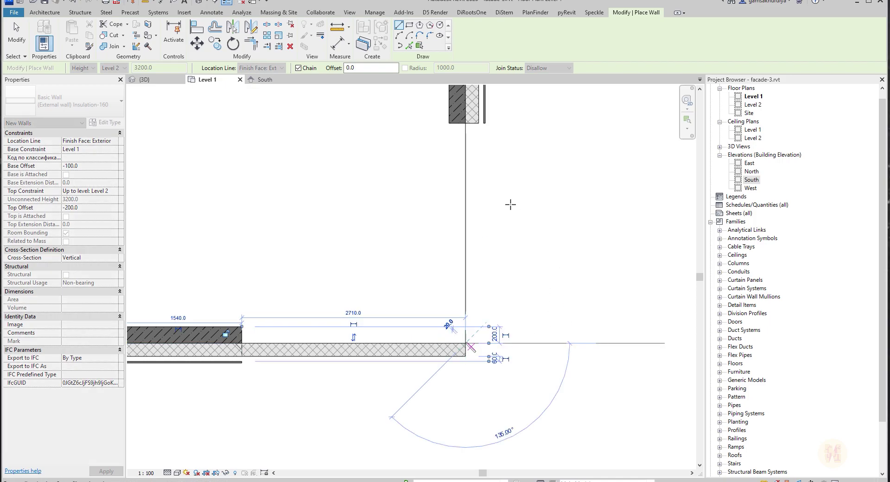
{"action": "left_click", "coordinate": [465, 124]}
{"action": "key", "text": "Escape"}
{"action": "key", "text": "Escape"}
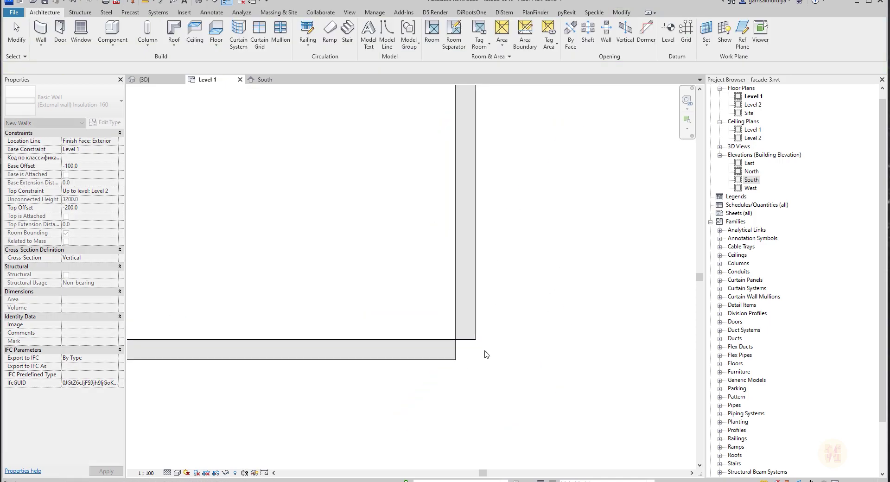
Allow the two long insulation walls to join at the outer slab corner.
{"action": "left_click", "coordinate": [476, 317]}
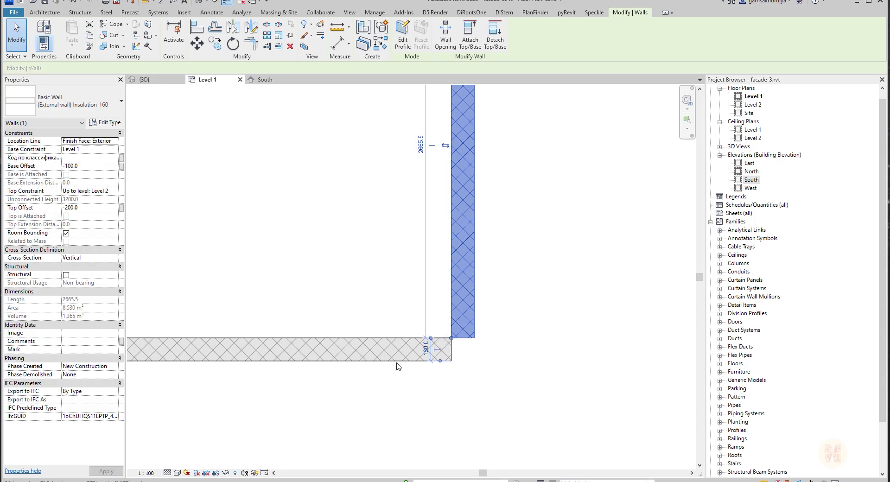
{"action": "left_click", "coordinate": [435, 340]}
{"action": "left_click", "coordinate": [445, 333]}
{"action": "left_click", "coordinate": [556, 383]}
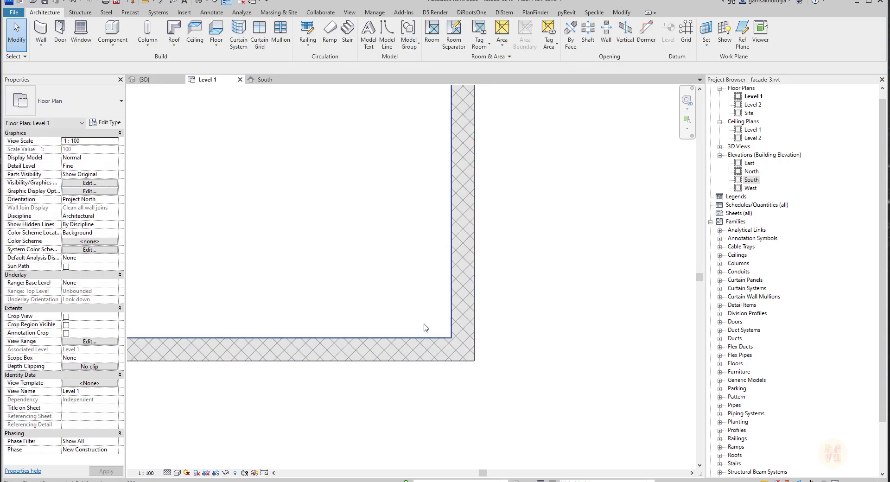
{"action": "scroll", "coordinate": [475, 311], "scroll_direction": "down", "scroll_amount": 2}
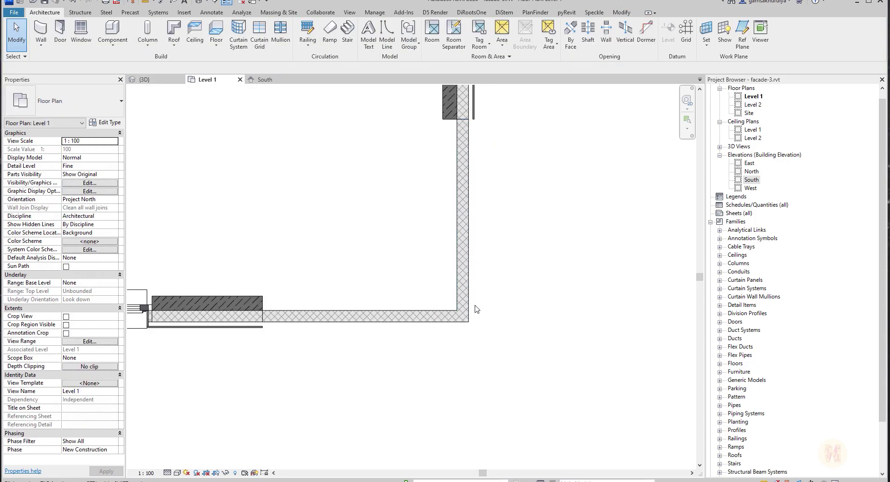
Place the AR-Window-Corner window-Outside corner-90° Bottom sash, type (Window) (3315.2790)x2650, in the south insulation wall on Level 1.
{"action": "left_click", "coordinate": [144, 79]}
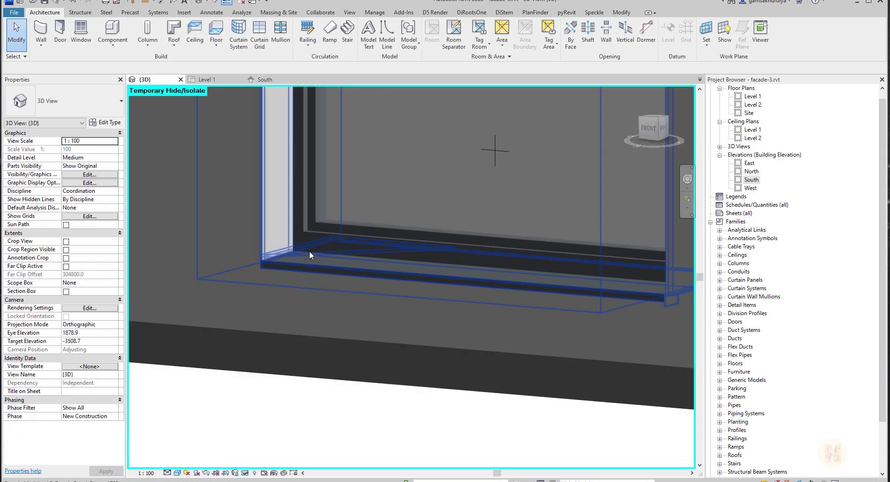
{"action": "scroll", "coordinate": [310, 251], "scroll_direction": "down", "scroll_amount": 8}
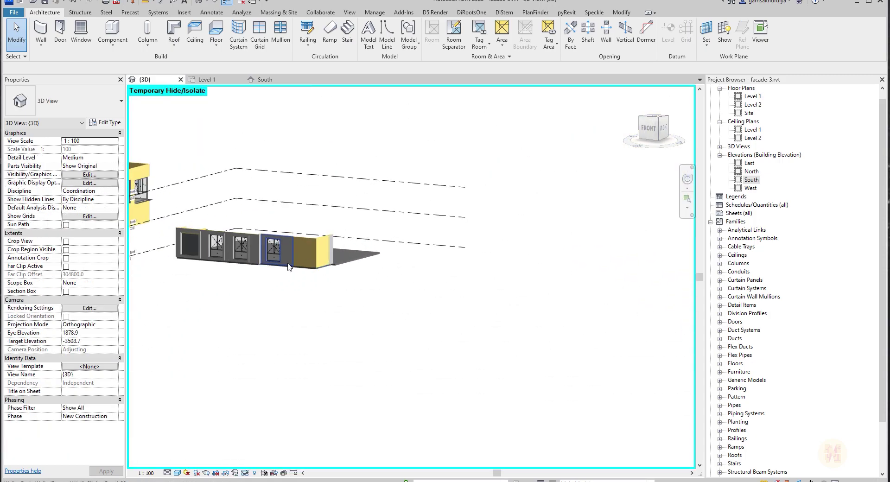
{"action": "scroll", "coordinate": [288, 266], "scroll_direction": "up", "scroll_amount": 8}
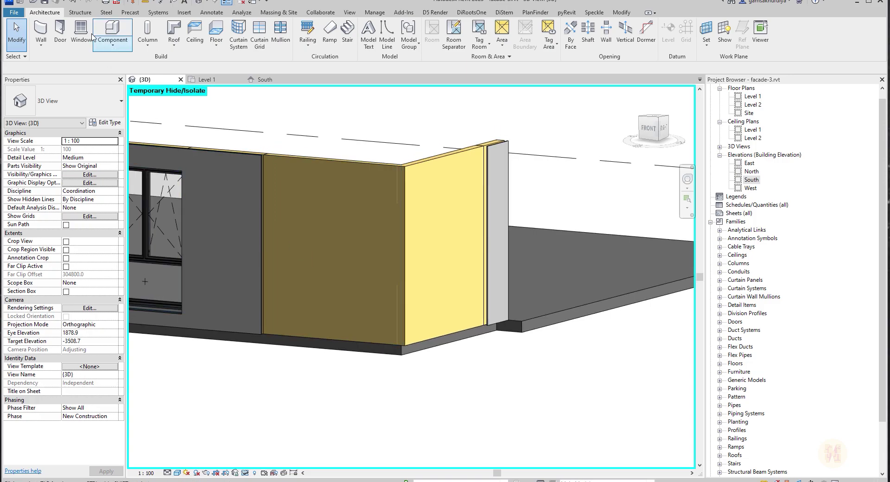
{"action": "left_click", "coordinate": [85, 29]}
{"action": "left_click", "coordinate": [74, 99]}
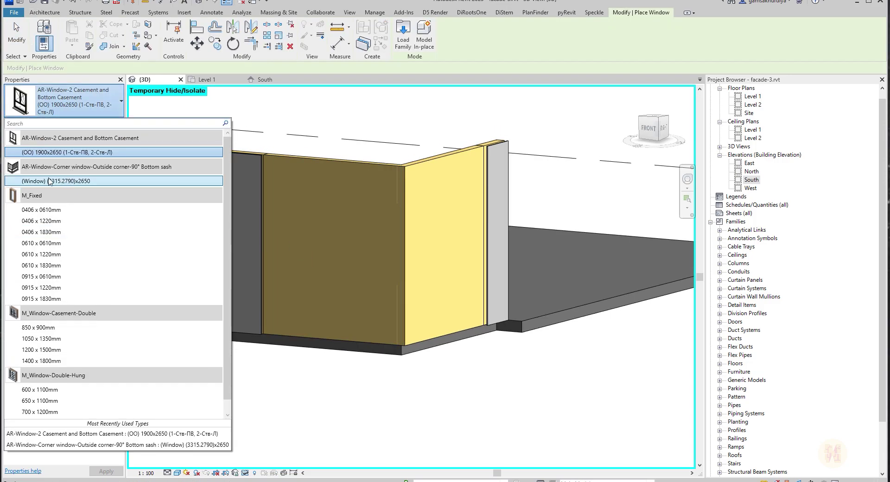
{"action": "left_click", "coordinate": [48, 182]}
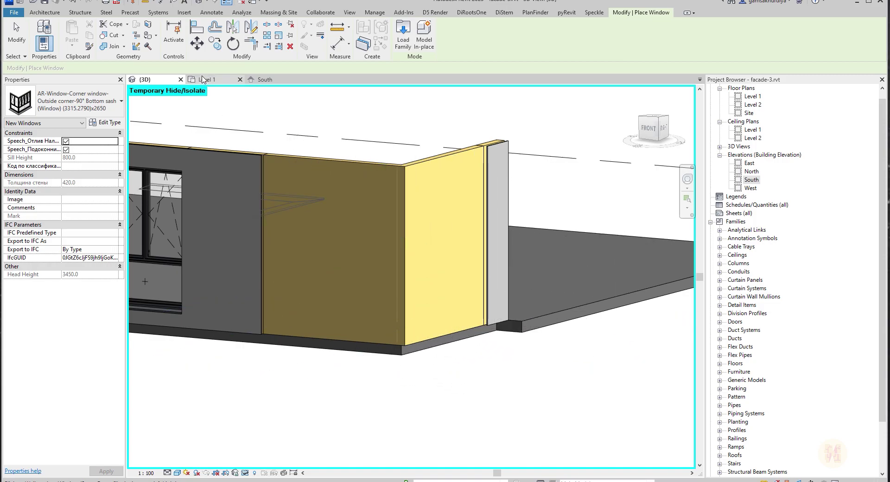
{"action": "left_click", "coordinate": [202, 80]}
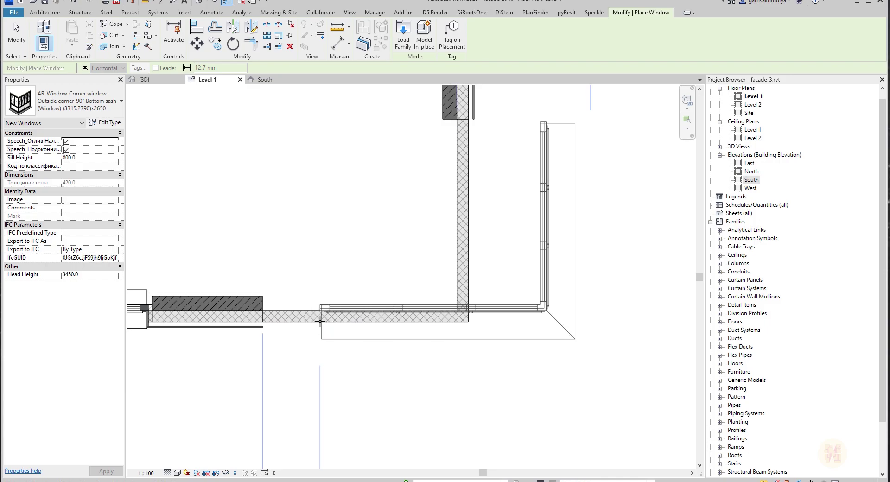
{"action": "left_click", "coordinate": [320, 320]}
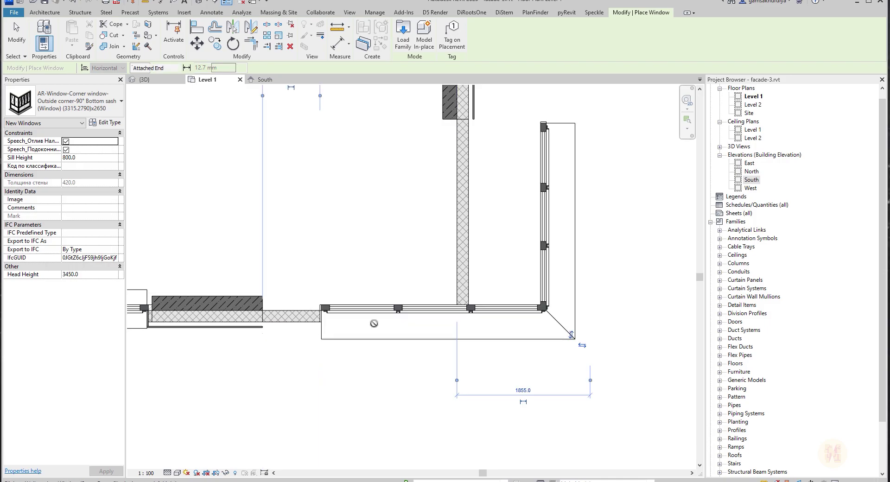
{"action": "key", "text": "Escape"}
{"action": "key", "text": "Escape"}
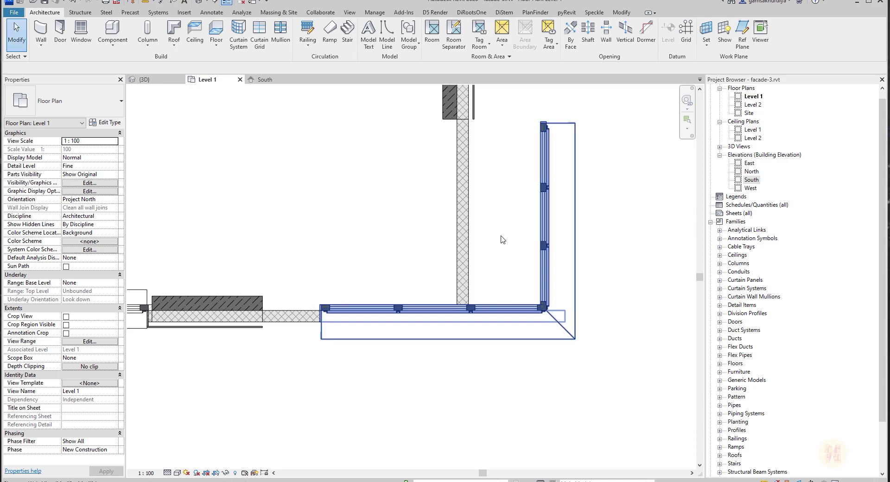
Align the east leg of the corner window with the east wall along the concrete's exterior face.
{"action": "key", "text": "a"}
{"action": "key", "text": "l"}
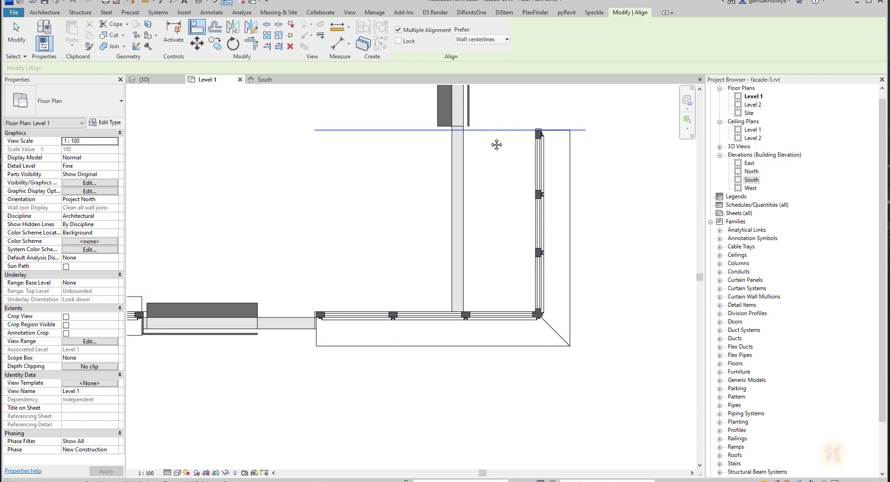
{"action": "scroll", "coordinate": [550, 141], "scroll_direction": "up", "scroll_amount": 3}
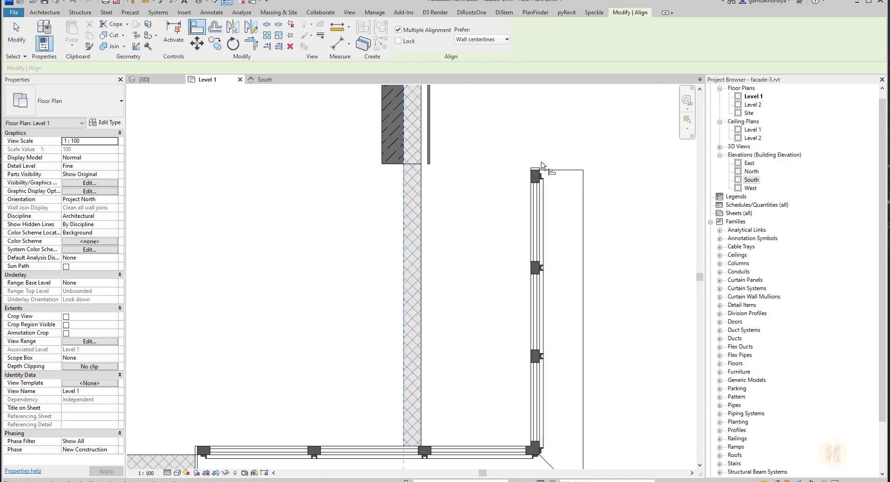
{"action": "left_click", "coordinate": [540, 170]}
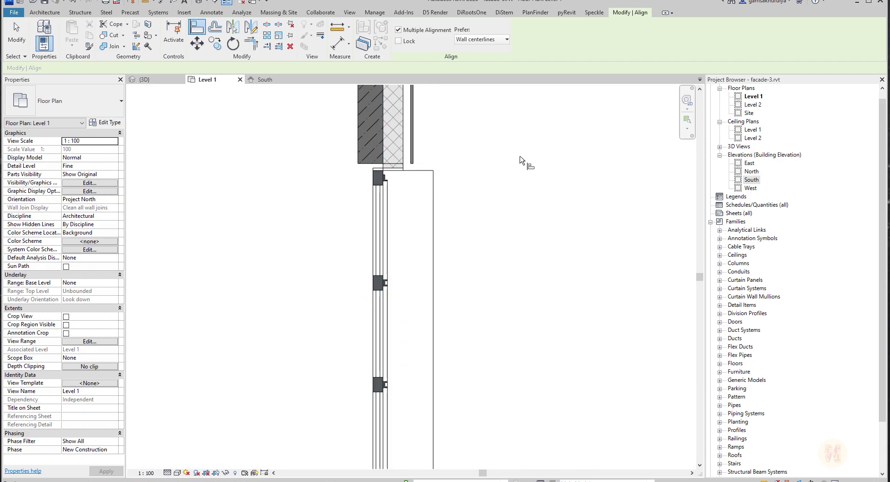
{"action": "key", "text": "Escape"}
{"action": "key", "text": "Escape"}
{"action": "scroll", "coordinate": [517, 160], "scroll_direction": "down", "scroll_amount": 2}
{"action": "left_click", "coordinate": [477, 251]}
{"action": "middle_click_drag", "start_coordinate": [345, 298], "coordinate": [343, 269]}
{"action": "scroll", "coordinate": [294, 275], "scroll_direction": "up", "scroll_amount": 1}
{"action": "scroll", "coordinate": [298, 278], "scroll_direction": "down", "scroll_amount": 1}
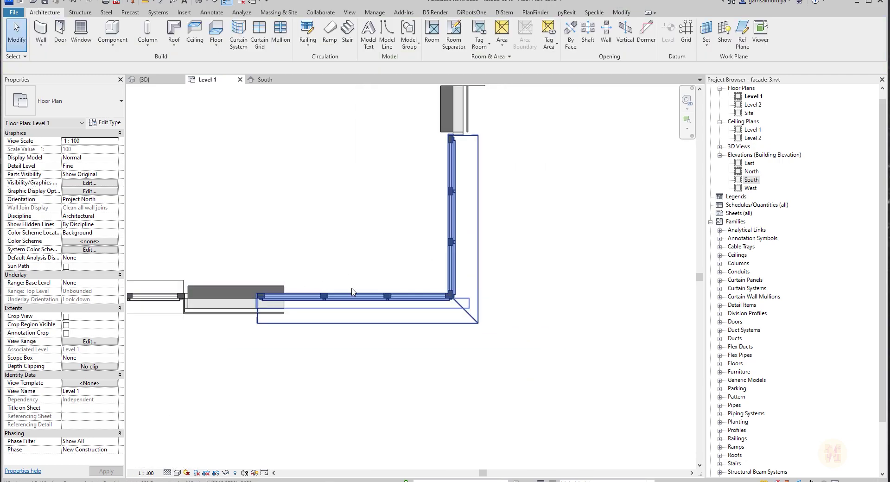
Align the corner window's transom with the transom of the neighbouring casement window in the South elevation.
{"action": "left_click", "coordinate": [515, 292]}
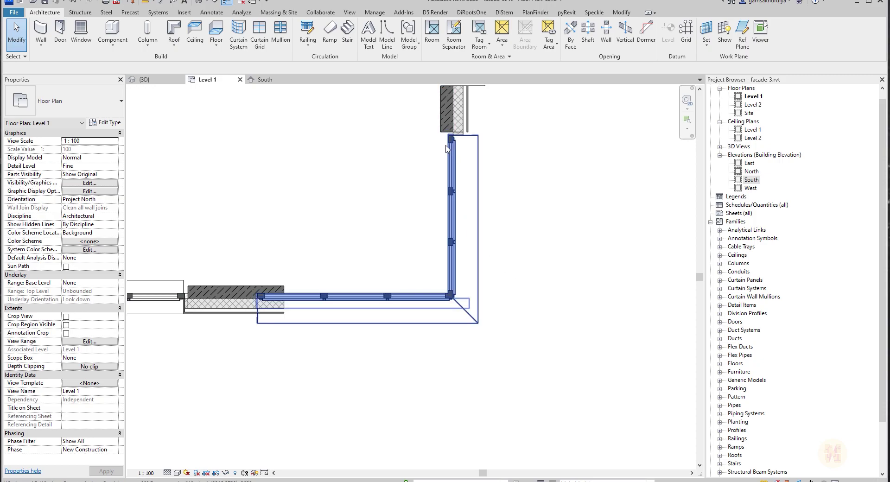
{"action": "left_click", "coordinate": [161, 82]}
{"action": "middle_click_drag", "start_coordinate": [485, 355], "coordinate": [449, 360], "text": "shift"}
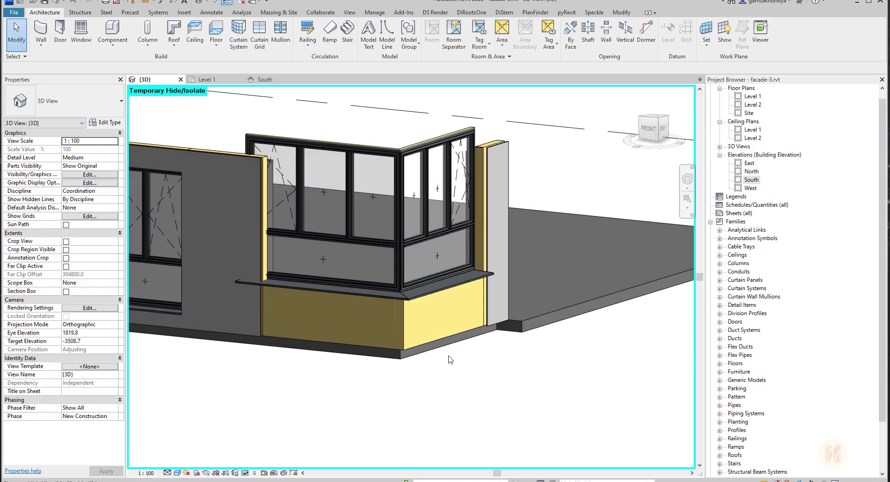
{"action": "middle_click_drag", "start_coordinate": [198, 306], "coordinate": [318, 304]}
{"action": "scroll", "coordinate": [314, 297], "scroll_direction": "up", "scroll_amount": 2}
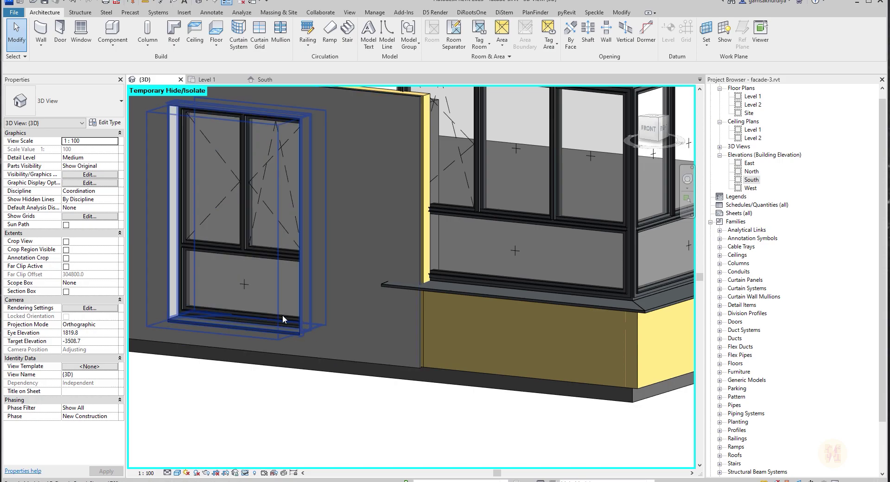
{"action": "key", "text": "a"}
{"action": "key", "text": "l"}
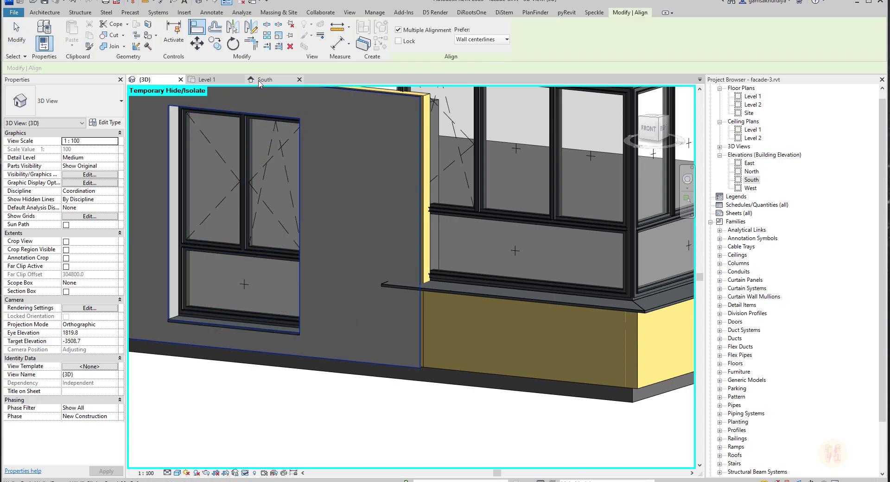
{"action": "left_click", "coordinate": [260, 80]}
{"action": "scroll", "coordinate": [318, 408], "scroll_direction": "up", "scroll_amount": 5}
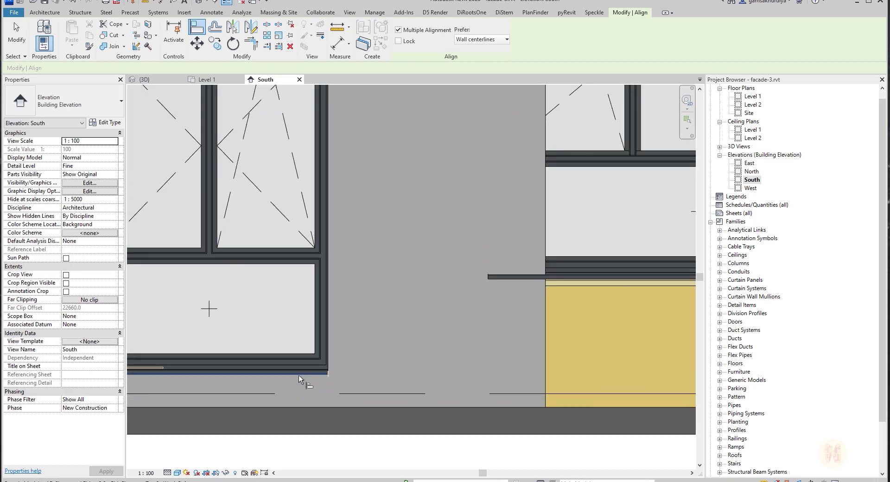
{"action": "middle_click_drag", "start_coordinate": [245, 381], "coordinate": [389, 370]}
{"action": "scroll", "coordinate": [379, 356], "scroll_direction": "up", "scroll_amount": 2}
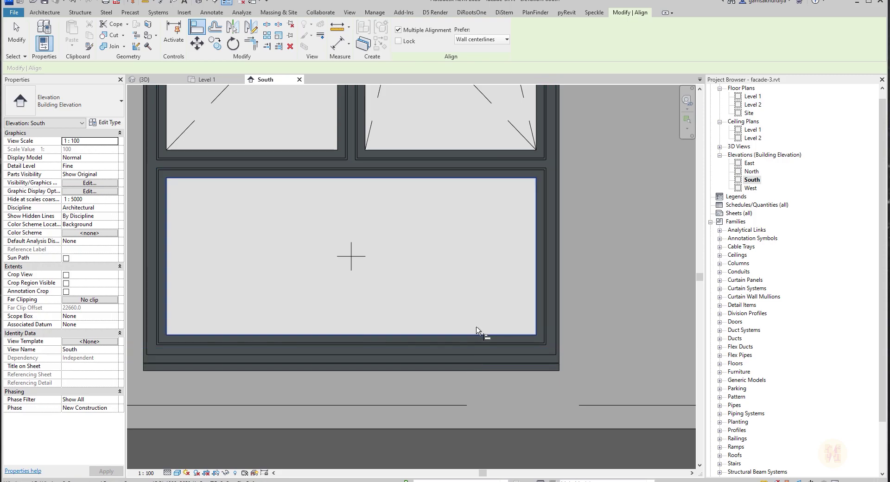
{"action": "scroll", "coordinate": [438, 180], "scroll_direction": "down", "scroll_amount": 2}
{"action": "middle_click_drag", "start_coordinate": [570, 253], "coordinate": [219, 331]}
{"action": "left_click", "coordinate": [439, 161]}
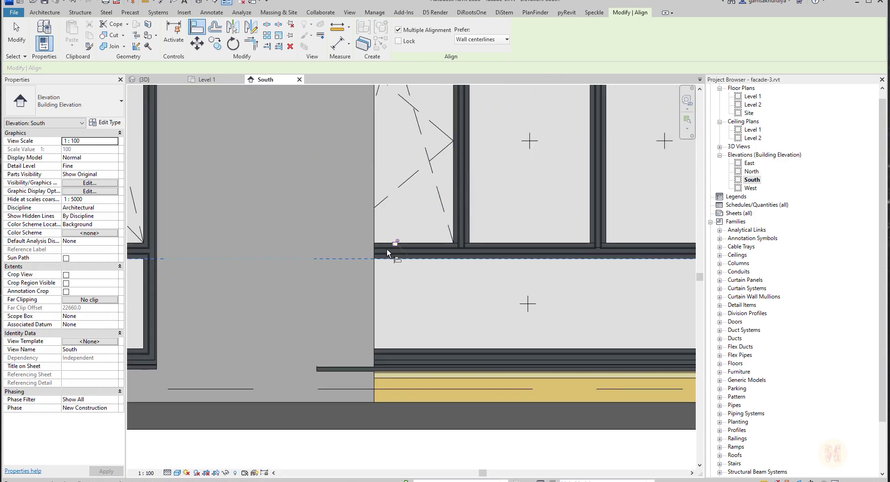
{"action": "key", "text": "Escape"}
{"action": "key", "text": "Escape"}
{"action": "scroll", "coordinate": [379, 260], "scroll_direction": "down", "scroll_amount": 2}
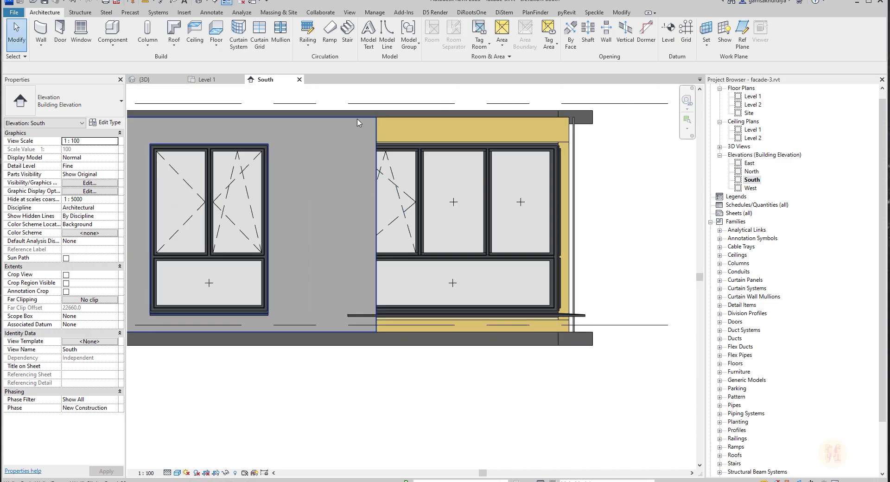
Shorten the south clinker panel wall so its end is clear of the corner window.
{"action": "scroll", "coordinate": [357, 122], "scroll_direction": "up", "scroll_amount": 2}
{"action": "left_click", "coordinate": [364, 153]}
{"action": "scroll", "coordinate": [447, 410], "scroll_direction": "up", "scroll_amount": 2}
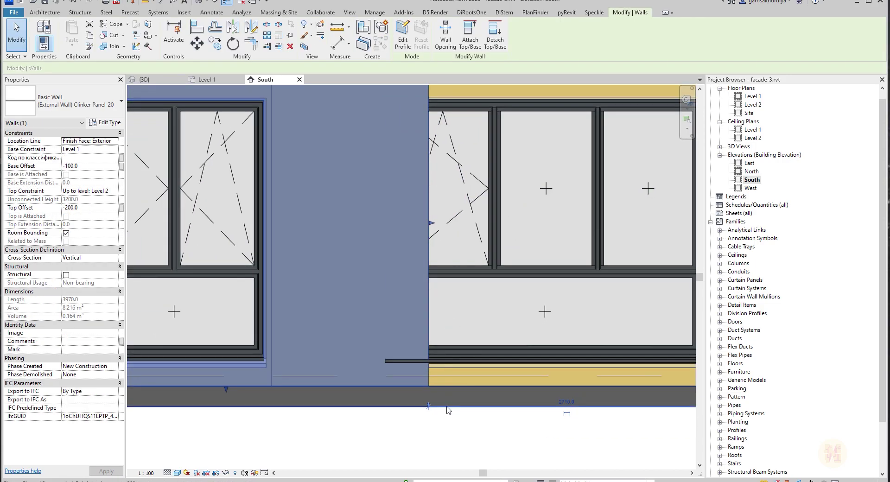
{"action": "left_click_drag", "start_coordinate": [431, 229], "coordinate": [349, 221]}
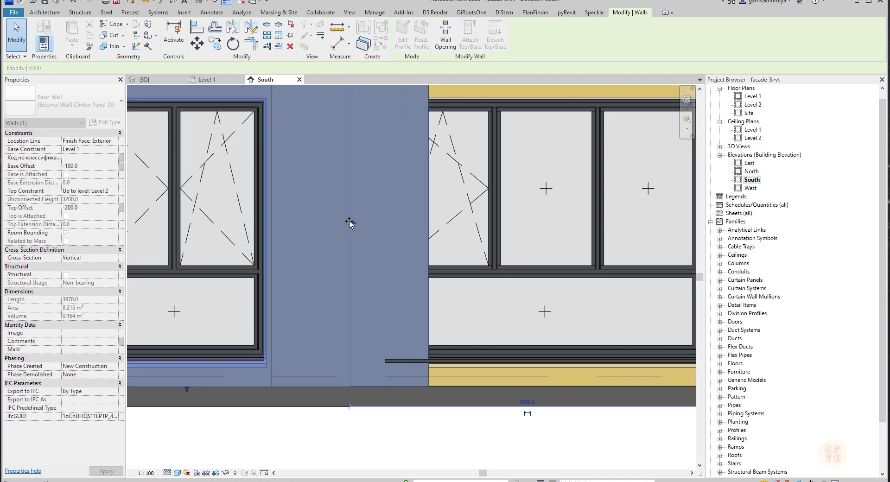
{"action": "key", "text": "Escape"}
{"action": "middle_click_drag", "start_coordinate": [419, 110], "coordinate": [401, 221]}
Shorten the south insulation wall segment beside the corner window back to the window's west edge.
{"action": "left_click", "coordinate": [396, 176]}
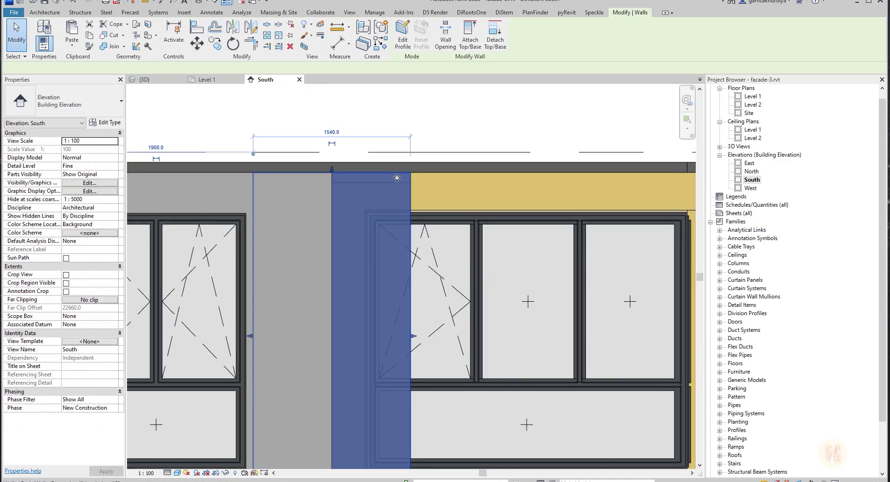
{"action": "middle_click_drag", "start_coordinate": [411, 337], "coordinate": [415, 269]}
{"action": "left_click_drag", "start_coordinate": [416, 273], "coordinate": [366, 271]}
{"action": "key", "text": "Escape"}
Shorten the south reinforced concrete wall back to the corner window's west edge.
{"action": "left_click", "coordinate": [421, 121]}
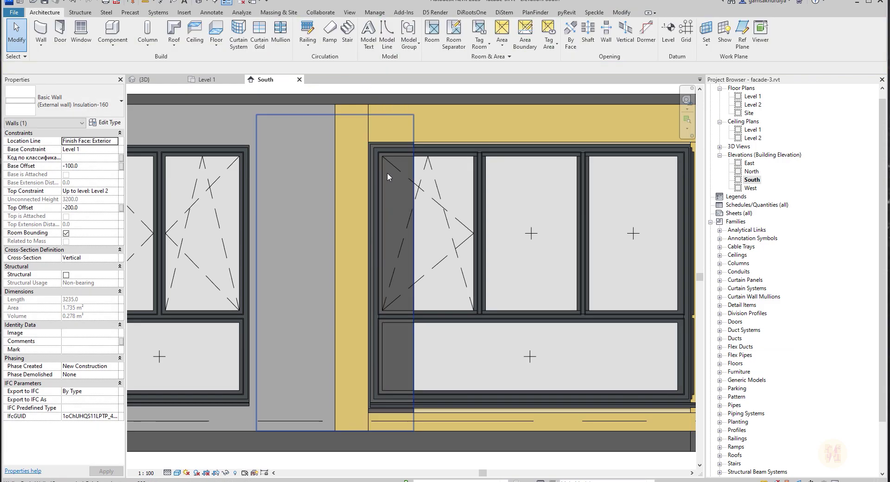
{"action": "key", "text": "Escape"}
{"action": "left_click", "coordinate": [417, 103]}
{"action": "middle_click_drag", "start_coordinate": [416, 238], "coordinate": [365, 289]}
{"action": "key", "text": "Escape"}
{"action": "left_click", "coordinate": [364, 291]}
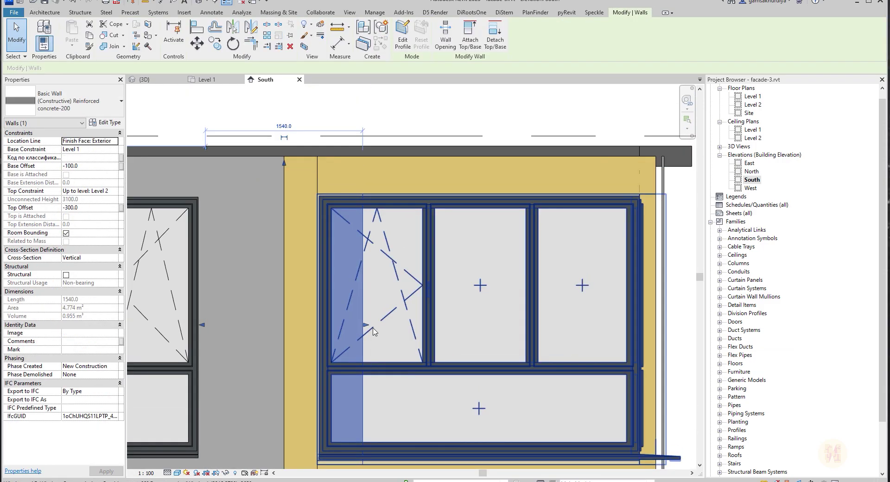
{"action": "left_click_drag", "start_coordinate": [365, 326], "coordinate": [318, 328]}
{"action": "key", "text": "Escape"}
{"action": "scroll", "coordinate": [392, 254], "scroll_direction": "down", "scroll_amount": 3}
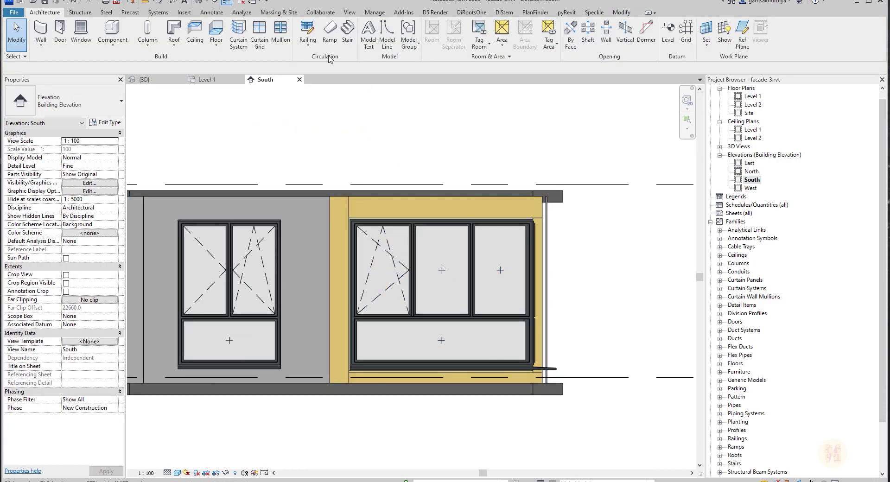
Extend the short east concrete wall to the edge of the corner window opening in the Level 1 plan.
{"action": "left_click", "coordinate": [206, 81]}
{"action": "scroll", "coordinate": [361, 223], "scroll_direction": "up", "scroll_amount": 6}
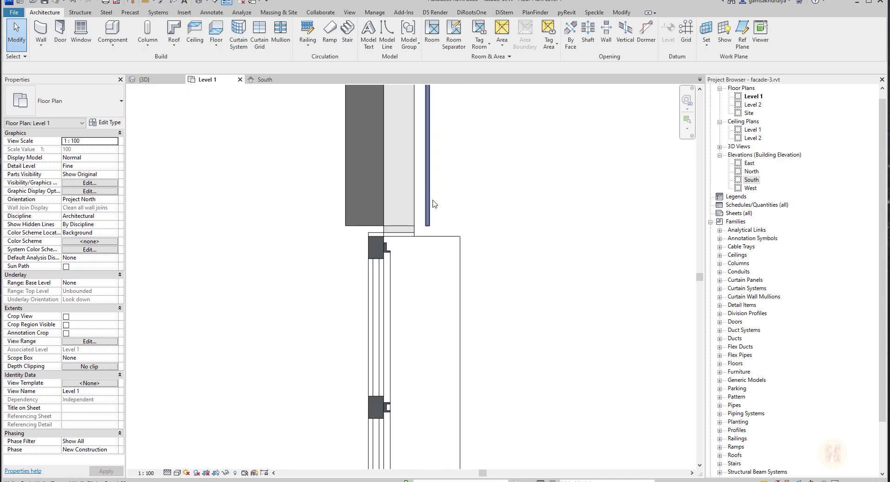
{"action": "scroll", "coordinate": [361, 219], "scroll_direction": "up", "scroll_amount": 3}
{"action": "left_click", "coordinate": [363, 250]}
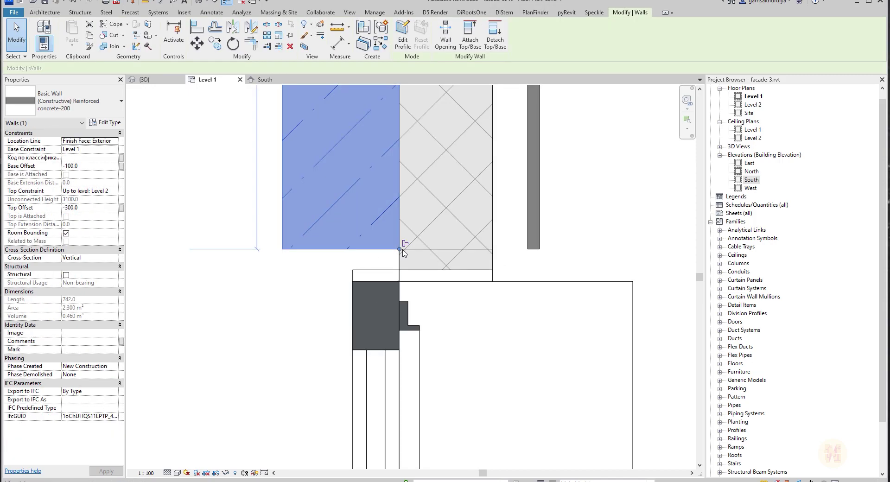
{"action": "left_click_drag", "start_coordinate": [395, 263], "coordinate": [399, 270]}
{"action": "key", "text": "Escape"}
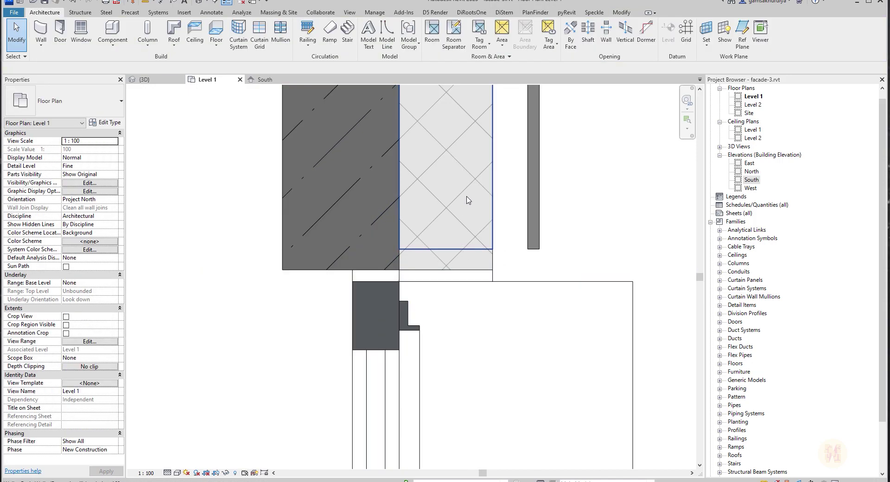
Pull the end of the corner window's east insulation wall back flush with the end of the concrete wall.
{"action": "left_click", "coordinate": [471, 224]}
{"action": "left_click_drag", "start_coordinate": [482, 250], "coordinate": [483, 266]}
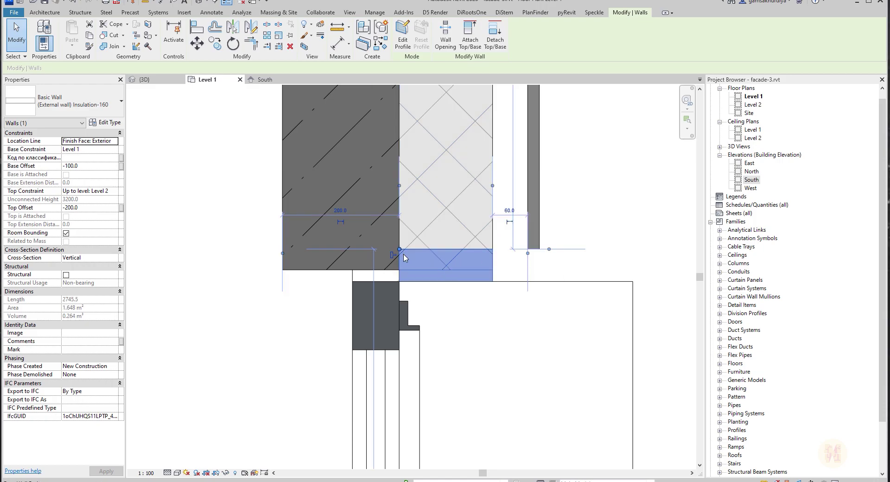
{"action": "left_click_drag", "start_coordinate": [399, 249], "coordinate": [399, 270]}
{"action": "key", "text": "Escape"}
Extend the short east insulation wall flush with the end of the adjacent concrete wall.
{"action": "left_click", "coordinate": [340, 264]}
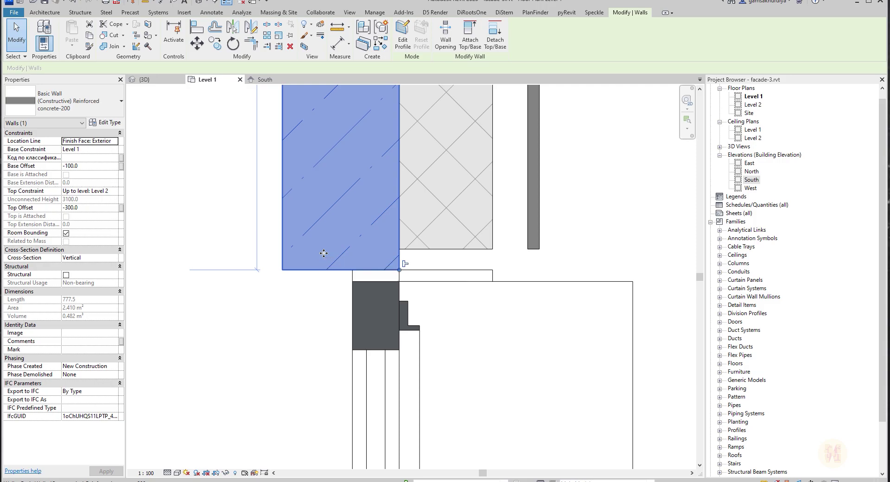
{"action": "scroll", "coordinate": [324, 253], "scroll_direction": "down", "scroll_amount": 3}
{"action": "middle_click_drag", "start_coordinate": [294, 339], "coordinate": [560, 46]}
{"action": "scroll", "coordinate": [363, 321], "scroll_direction": "down", "scroll_amount": 2}
{"action": "middle_click_drag", "start_coordinate": [294, 368], "coordinate": [324, 315]}
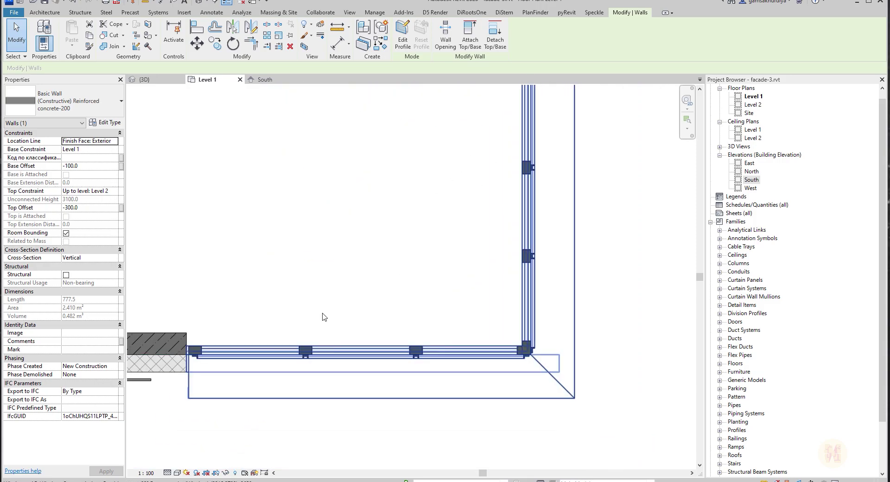
{"action": "scroll", "coordinate": [192, 330], "scroll_direction": "up", "scroll_amount": 1}
{"action": "middle_click_drag", "start_coordinate": [410, 201], "coordinate": [284, 394]}
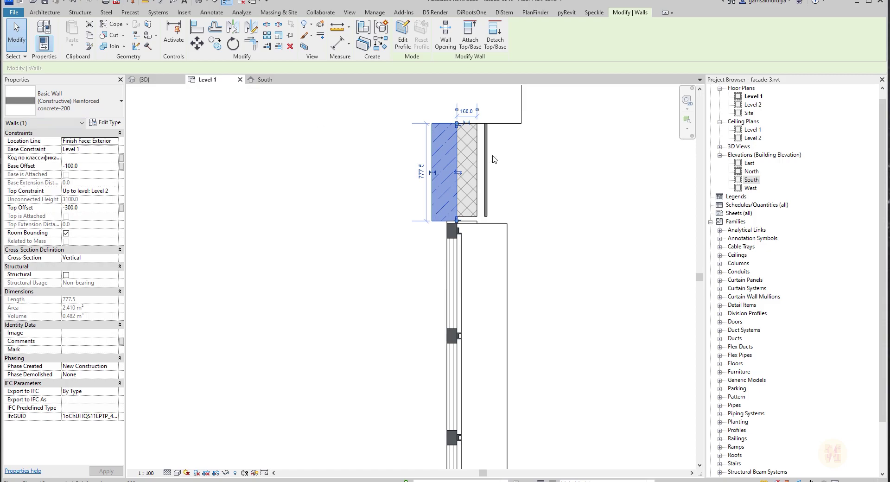
{"action": "scroll", "coordinate": [464, 214], "scroll_direction": "up", "scroll_amount": 3}
{"action": "key", "text": "Escape"}
{"action": "left_click", "coordinate": [463, 218]}
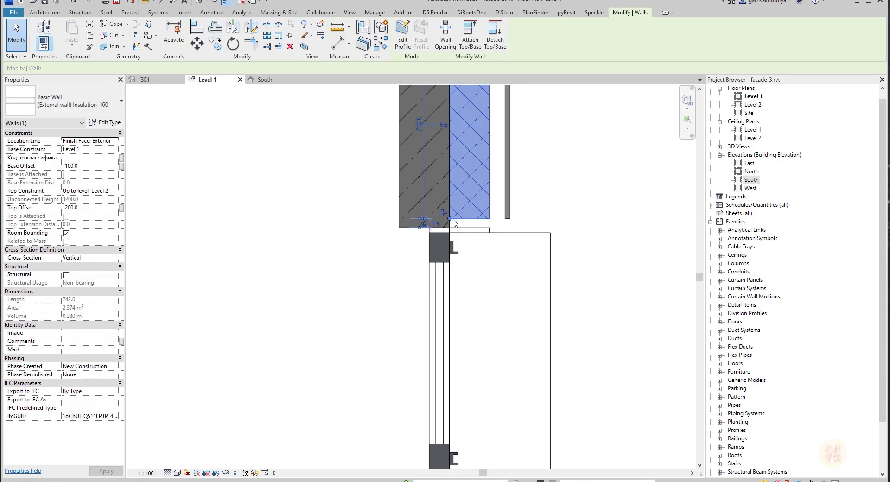
{"action": "left_click_drag", "start_coordinate": [449, 218], "coordinate": [450, 228]}
{"action": "left_click", "coordinate": [600, 214]}
Extend the short east clinker panel wall flush with the ends of the insulation and concrete.
{"action": "left_click", "coordinate": [505, 216]}
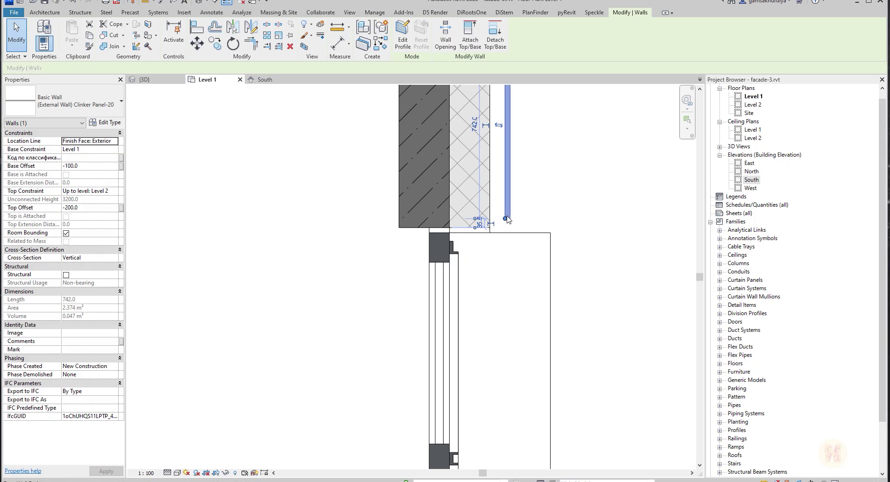
{"action": "left_click_drag", "start_coordinate": [506, 219], "coordinate": [507, 228]}
{"action": "left_click", "coordinate": [541, 203]}
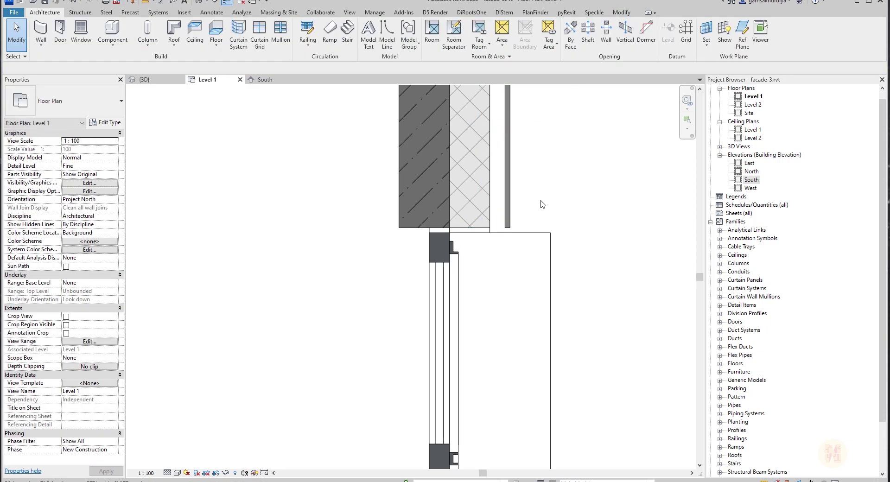
Check the corner window and its adjoining wall ends in the Level 1 plan and the 3D view.
{"action": "scroll", "coordinate": [486, 269], "scroll_direction": "down", "scroll_amount": 4}
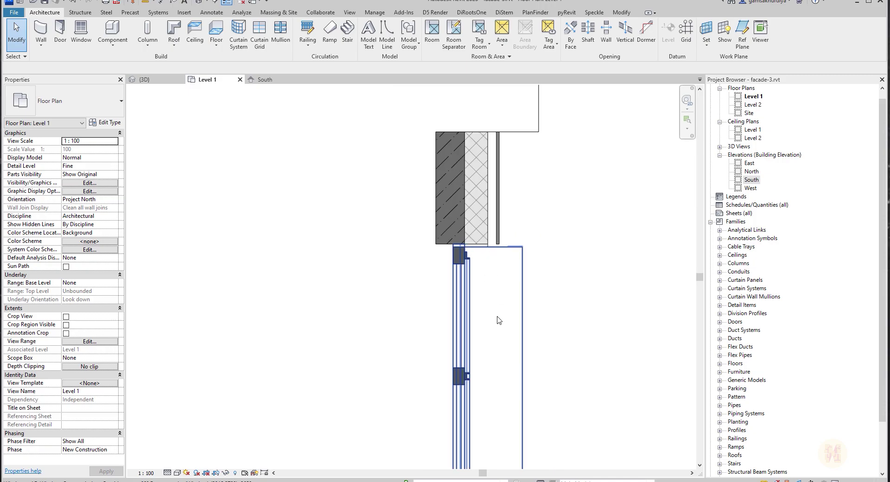
{"action": "middle_click_drag", "start_coordinate": [497, 344], "coordinate": [516, 207]}
{"action": "middle_click_drag", "start_coordinate": [510, 438], "coordinate": [487, 266]}
{"action": "scroll", "coordinate": [485, 274], "scroll_direction": "down", "scroll_amount": 1}
{"action": "middle_click_drag", "start_coordinate": [450, 337], "coordinate": [556, 268]}
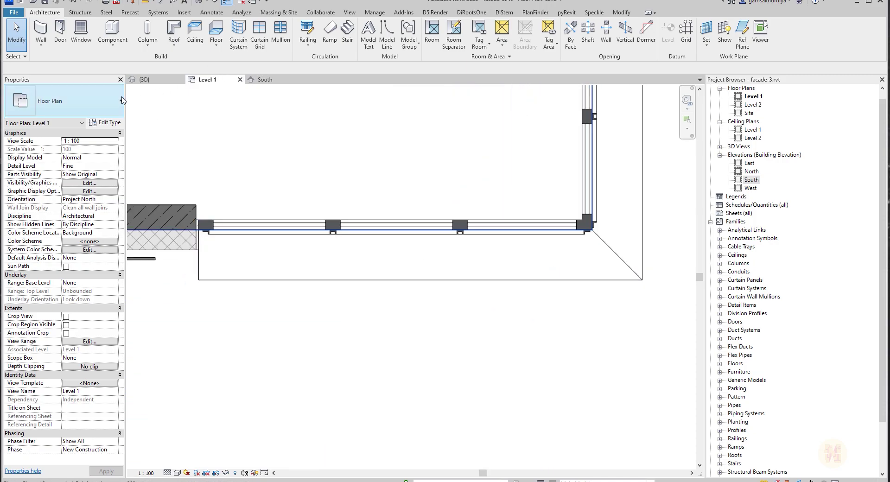
{"action": "left_click", "coordinate": [144, 79]}
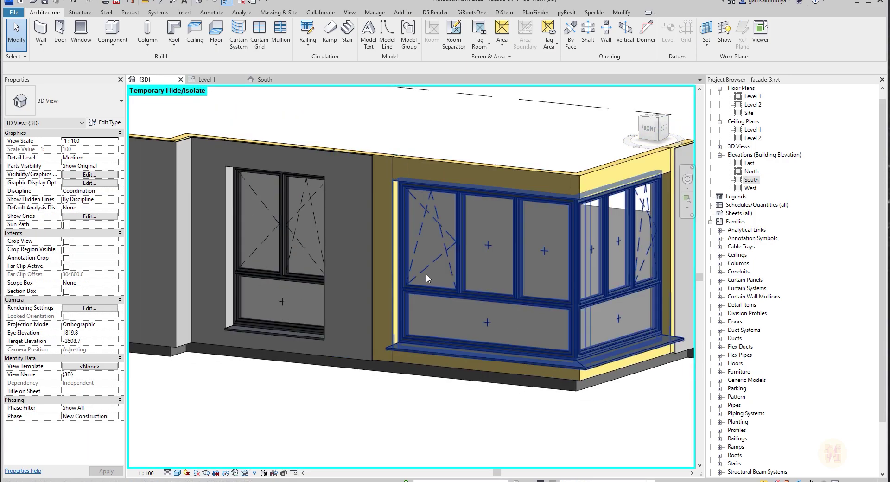
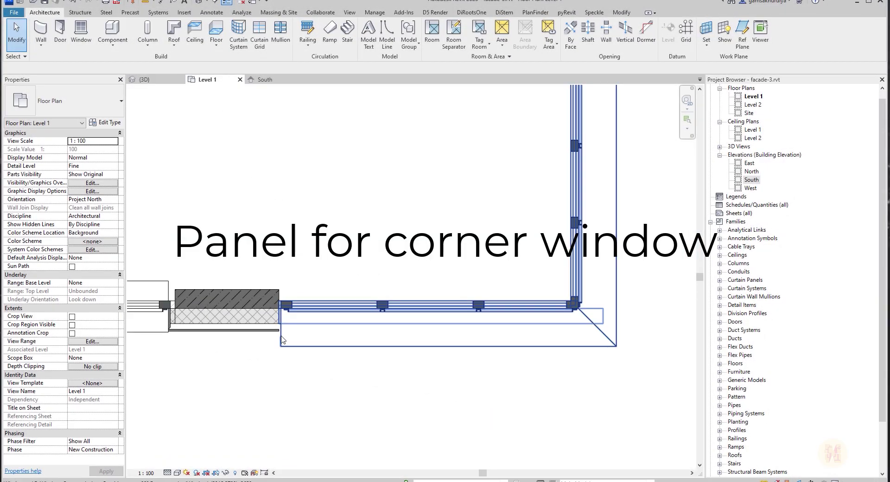
Extend the south clinker panel wall past the corner window and trim it to a corner with the east clinker panel wall.
{"action": "scroll", "coordinate": [318, 338], "scroll_direction": "up", "scroll_amount": 3}
{"action": "left_click", "coordinate": [276, 327]}
{"action": "scroll", "coordinate": [276, 330], "scroll_direction": "down", "scroll_amount": 2}
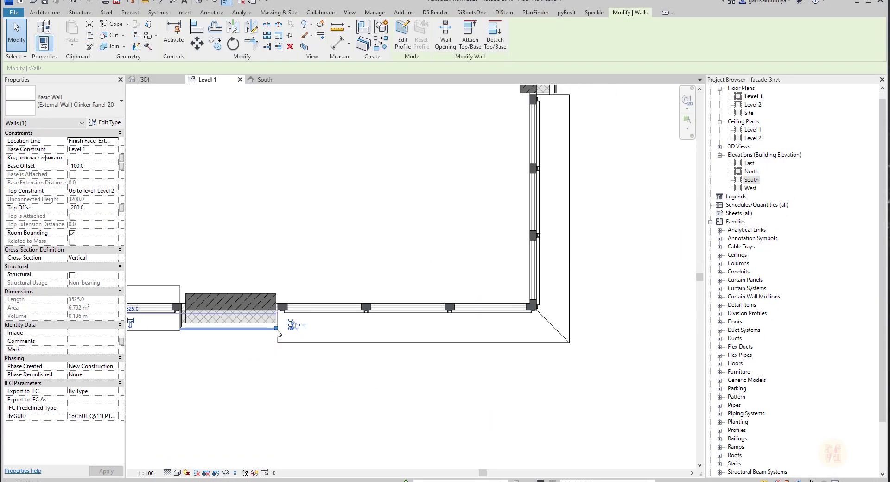
{"action": "left_click_drag", "start_coordinate": [276, 327], "coordinate": [638, 328]}
{"action": "left_click", "coordinate": [622, 381]}
{"action": "middle_click_drag", "start_coordinate": [579, 400], "coordinate": [310, 454]}
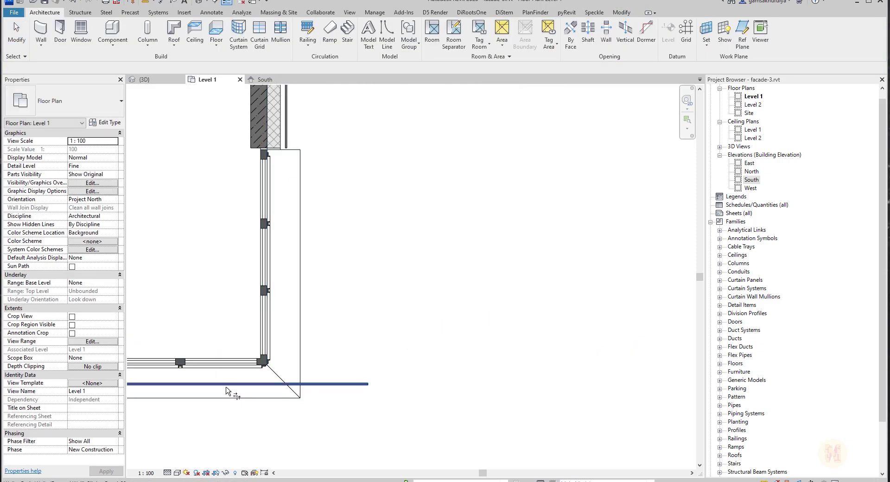
{"action": "left_click", "coordinate": [287, 141]}
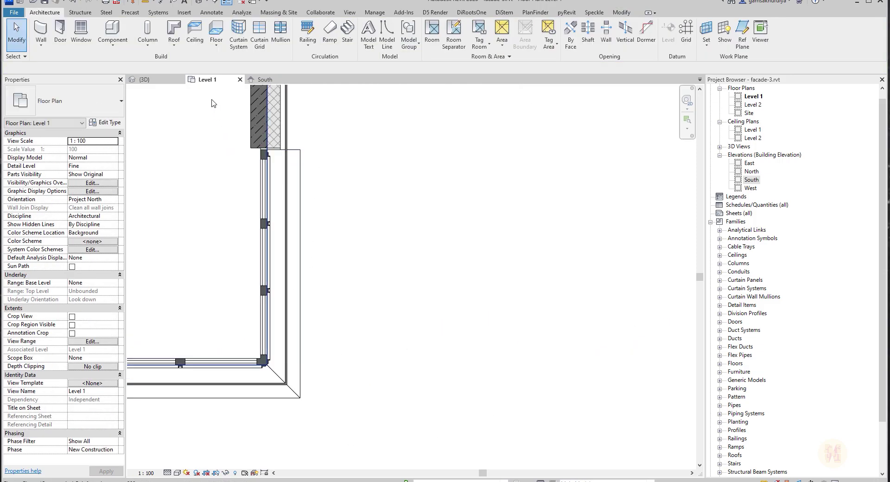
Start placing another AR-Facade Panel-Slope 1760 like the one around the casement window, on the south clinker wall's face in 3D.
{"action": "left_click", "coordinate": [156, 79]}
{"action": "scroll", "coordinate": [447, 298], "scroll_direction": "down", "scroll_amount": 1}
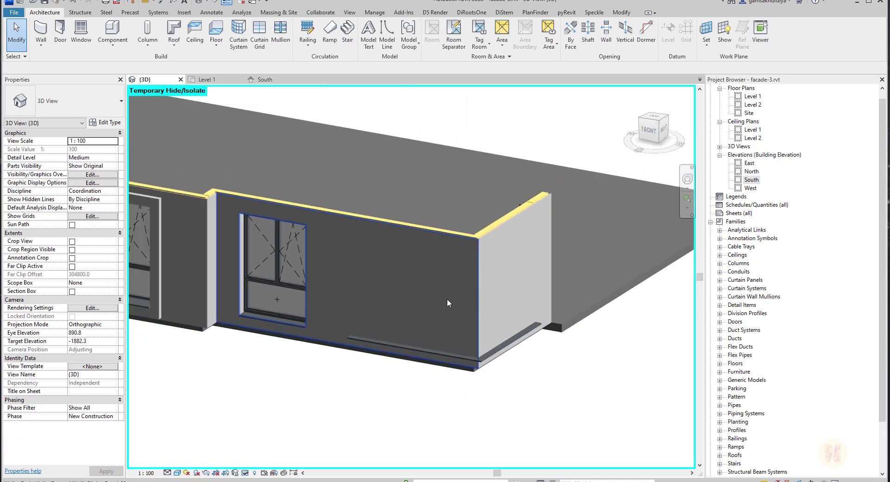
{"action": "middle_click_drag", "start_coordinate": [579, 364], "coordinate": [459, 363], "text": "shift"}
{"action": "middle_click_drag", "start_coordinate": [470, 273], "coordinate": [274, 310], "text": "shift"}
{"action": "left_click", "coordinate": [275, 310]}
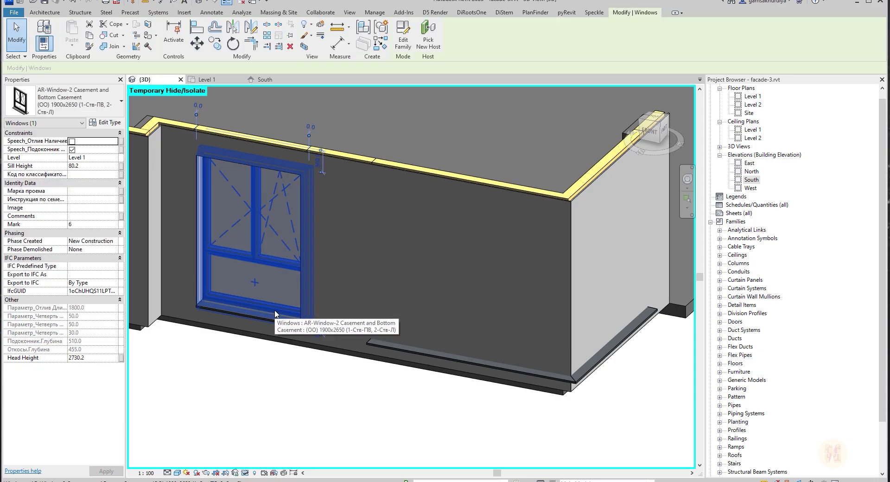
{"action": "key", "text": "Escape"}
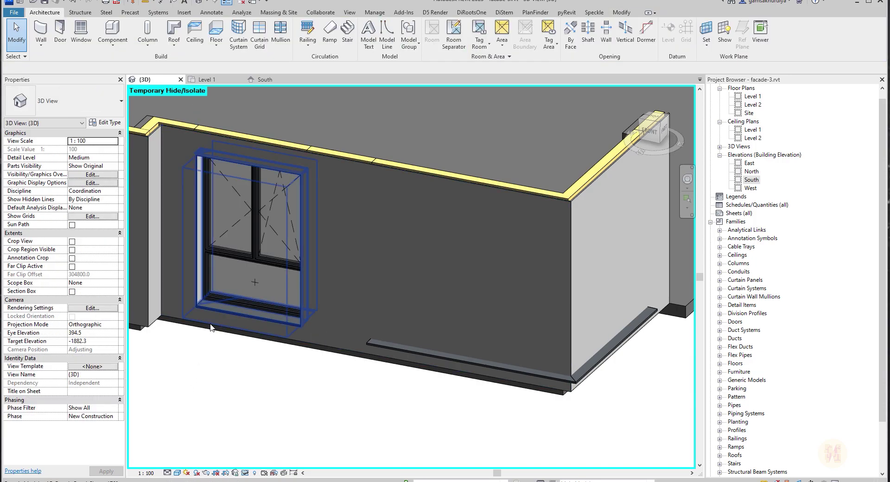
{"action": "left_click", "coordinate": [216, 319]}
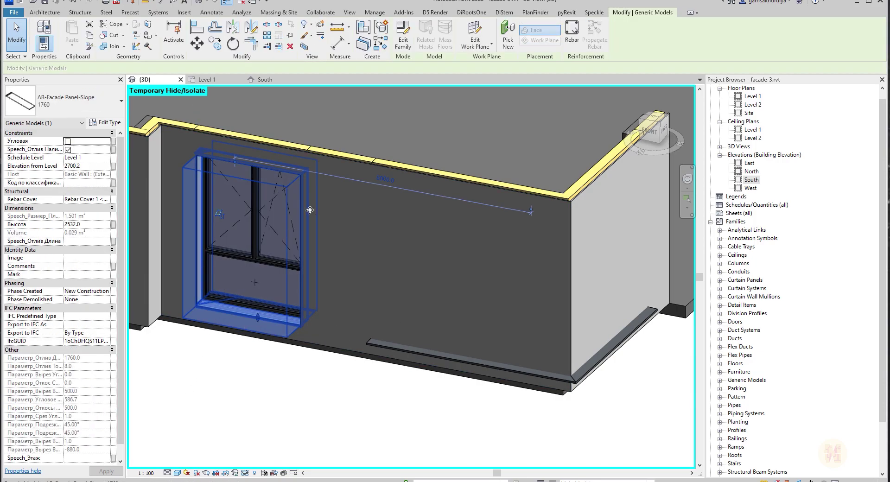
{"action": "left_click", "coordinate": [381, 45]}
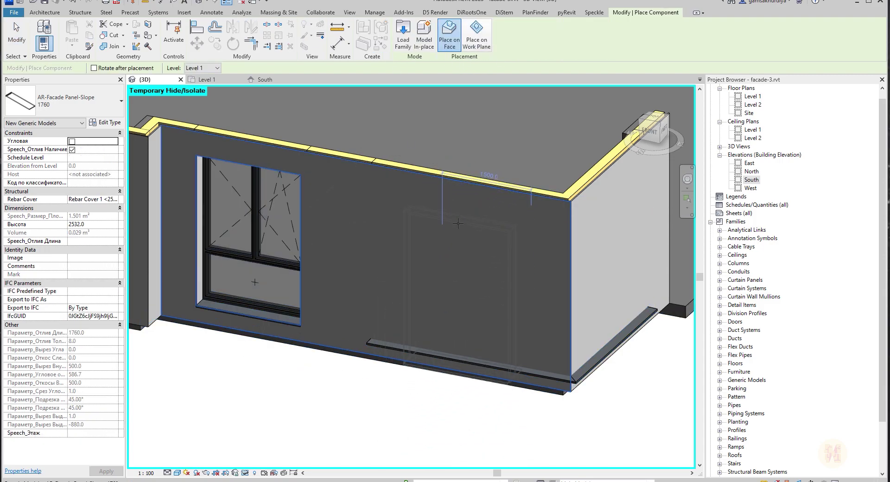
Change the slope panel at the corner window to type 2940, 350, turning Угловая on and Speech_Отлив Наличие off.
{"action": "key", "text": "Escape"}
{"action": "key", "text": "Escape"}
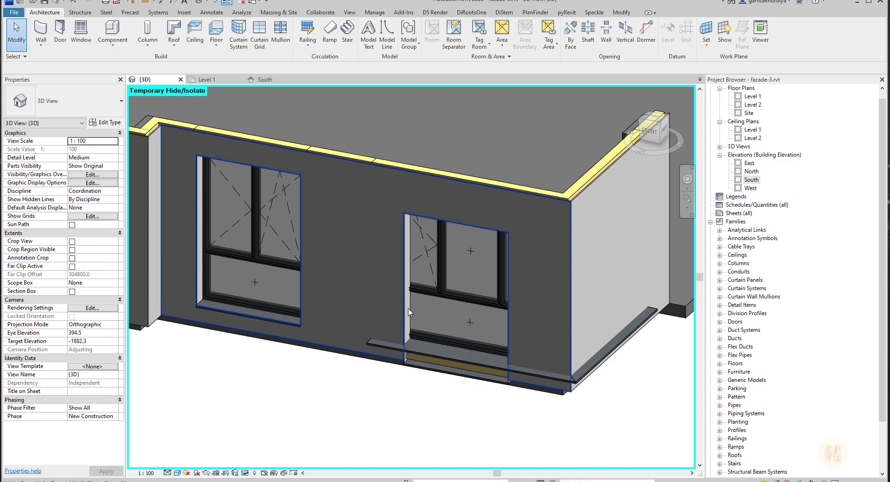
{"action": "left_click", "coordinate": [442, 339]}
{"action": "middle_click_drag", "start_coordinate": [442, 338], "coordinate": [235, 201], "text": "shift"}
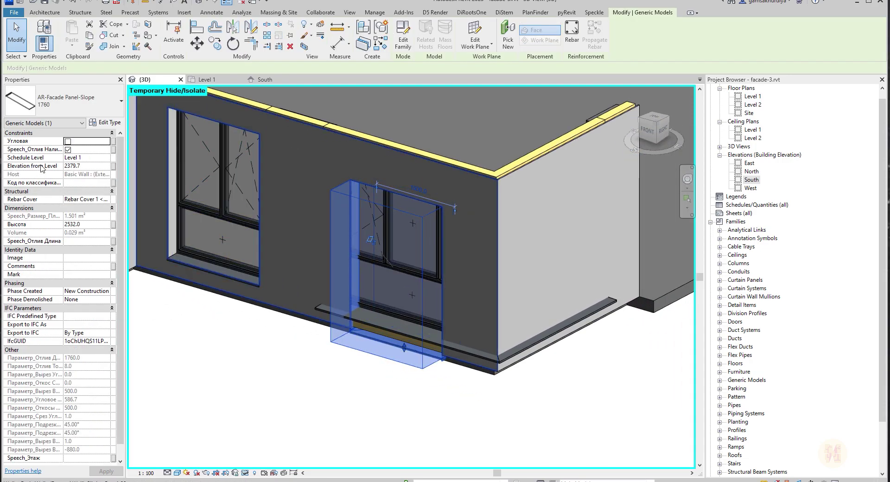
{"action": "left_click", "coordinate": [65, 101]}
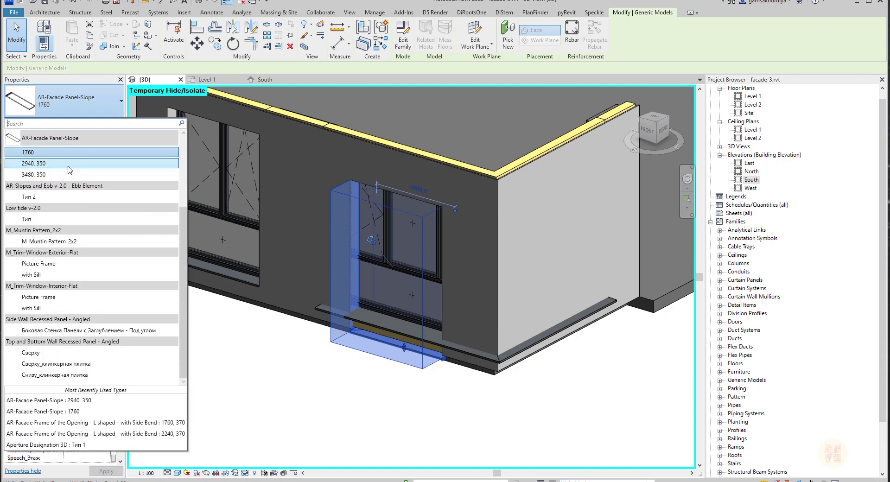
{"action": "left_click", "coordinate": [39, 166]}
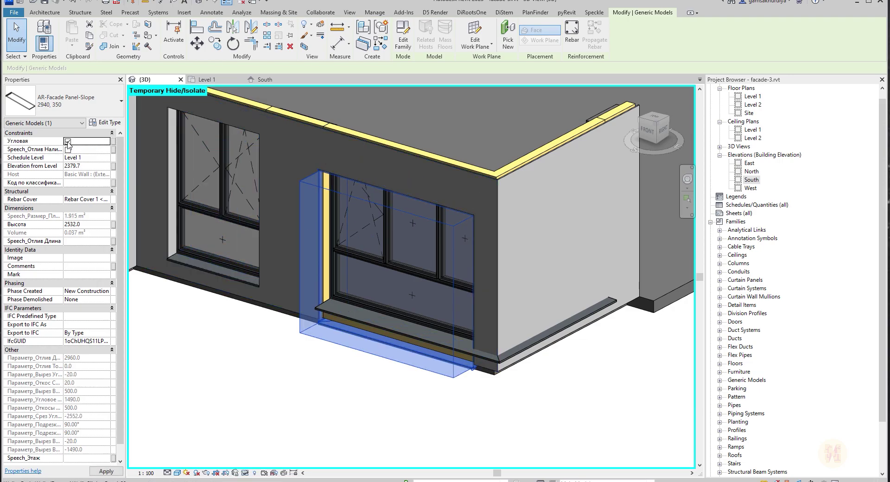
{"action": "middle_click_drag", "start_coordinate": [318, 402], "coordinate": [355, 343], "text": "shift"}
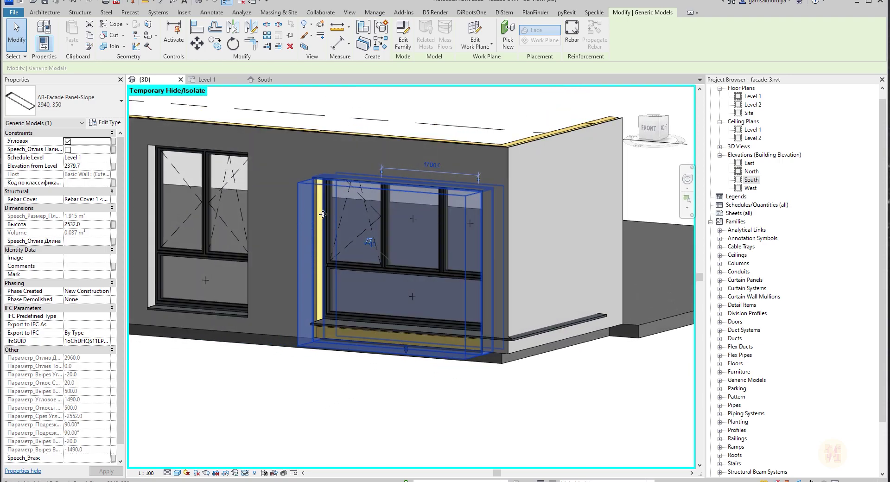
Open the Level 1 floor plan and examine how the slope panel sits against the corner window.
{"action": "left_click", "coordinate": [206, 80]}
{"action": "middle_click_drag", "start_coordinate": [253, 364], "coordinate": [612, 329]}
{"action": "scroll", "coordinate": [413, 354], "scroll_direction": "up", "scroll_amount": 4}
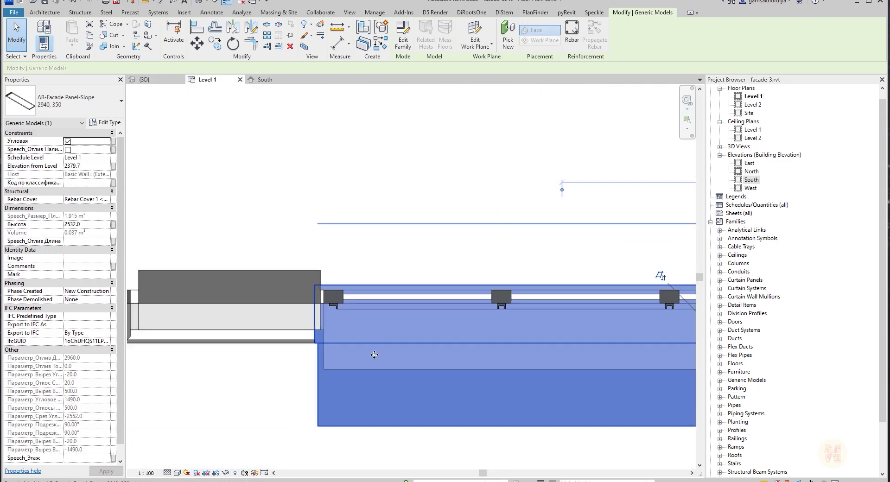
{"action": "key", "text": "Escape"}
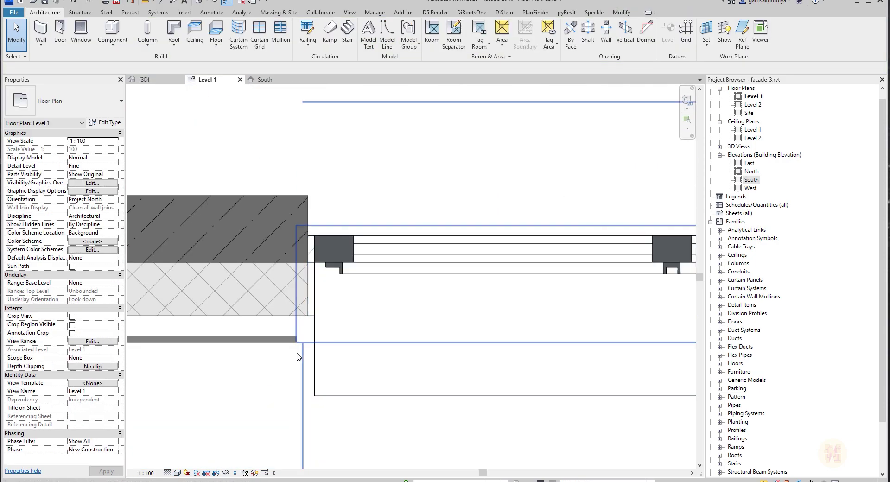
{"action": "left_click", "coordinate": [299, 363]}
{"action": "scroll", "coordinate": [298, 365], "scroll_direction": "down", "scroll_amount": 4}
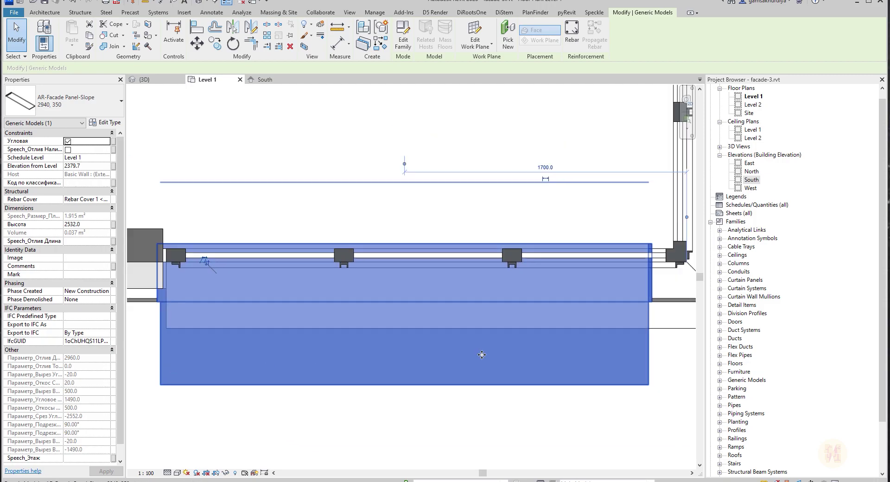
{"action": "left_click", "coordinate": [538, 376]}
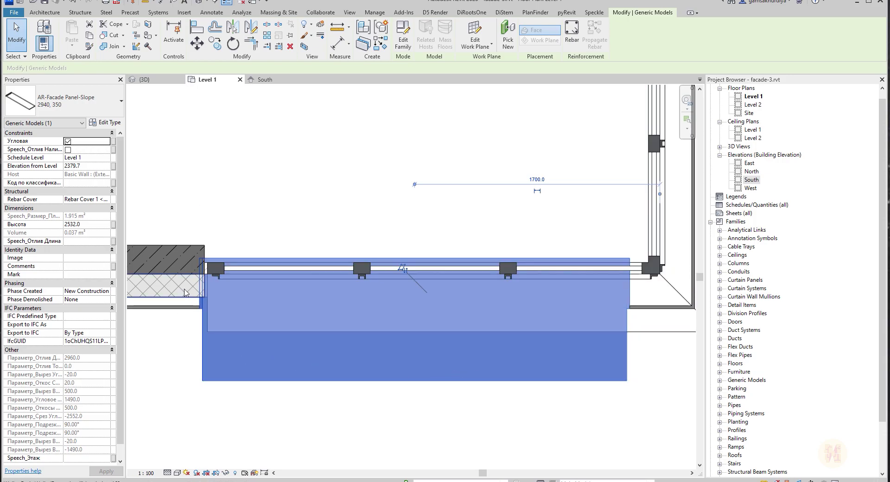
Align the slope panel's side face at the wall with the outer edge of the corner window.
{"action": "scroll", "coordinate": [200, 320], "scroll_direction": "up", "scroll_amount": 5}
{"action": "left_click", "coordinate": [207, 372]}
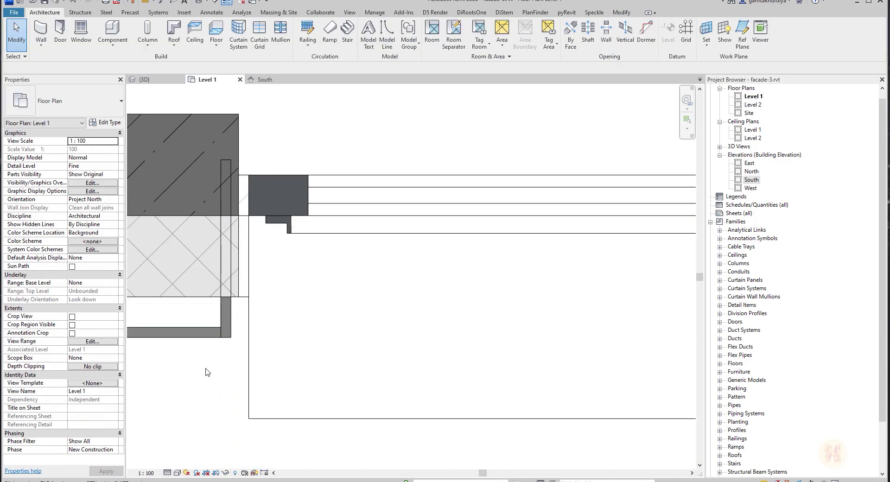
{"action": "key", "text": "a"}
{"action": "key", "text": "l"}
{"action": "left_click", "coordinate": [249, 340]}
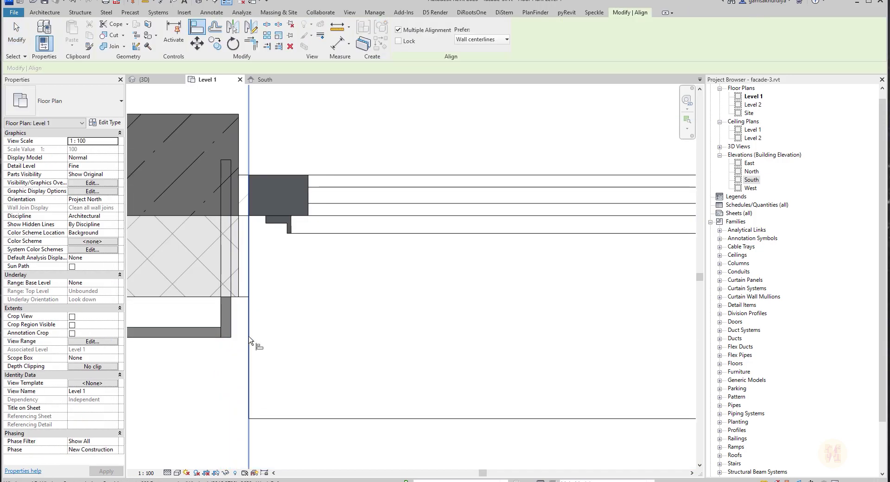
{"action": "left_click", "coordinate": [232, 315]}
{"action": "key", "text": "Escape"}
{"action": "key", "text": "Escape"}
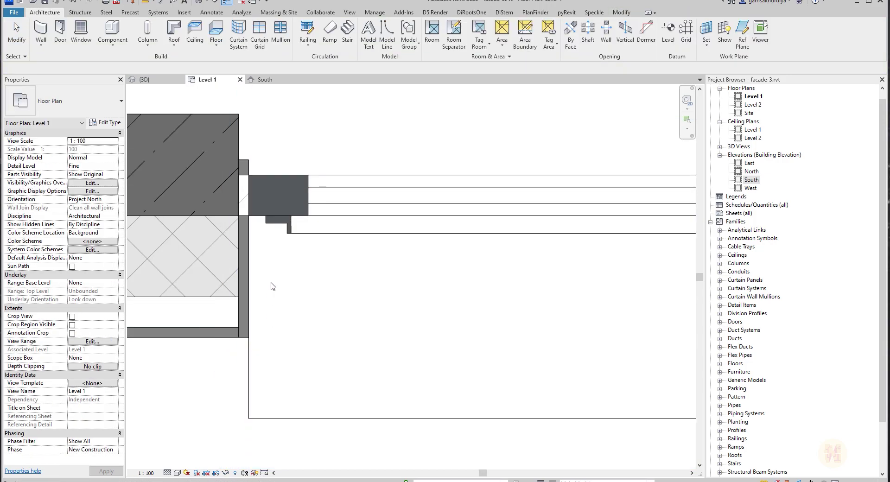
Review the type properties of the slope panel at the corner window.
{"action": "left_click", "coordinate": [244, 160]}
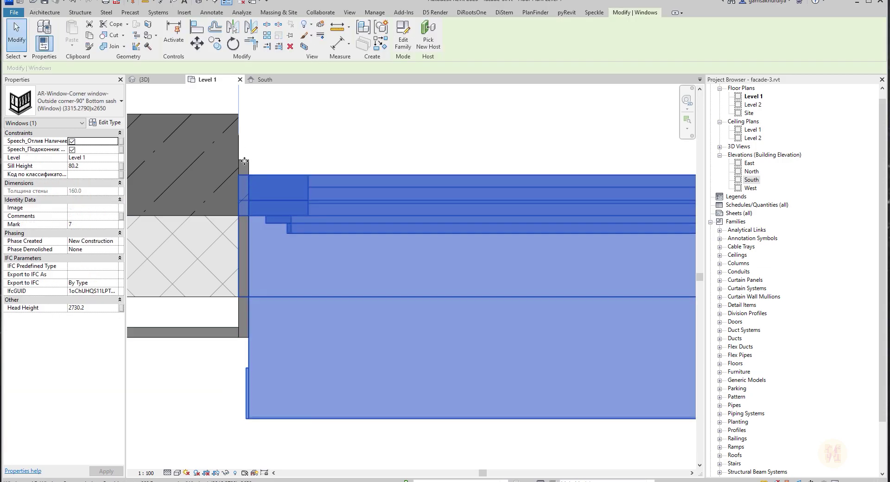
{"action": "key", "text": "Escape"}
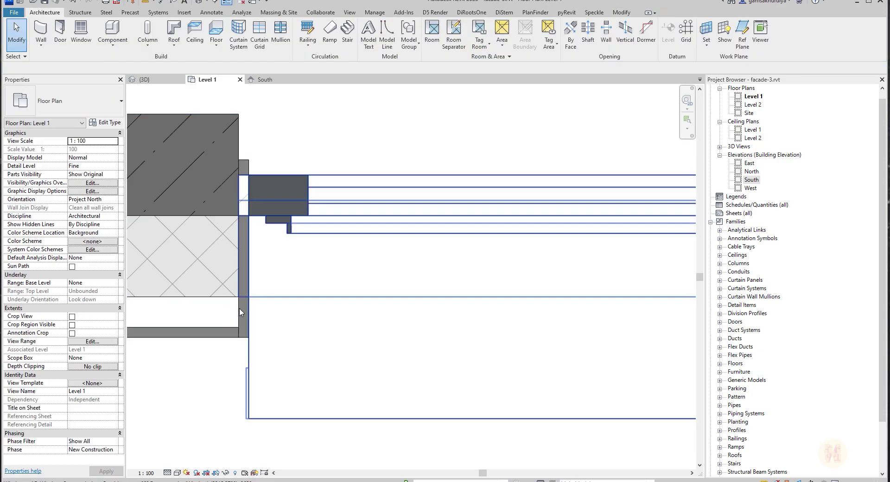
{"action": "left_click", "coordinate": [246, 320]}
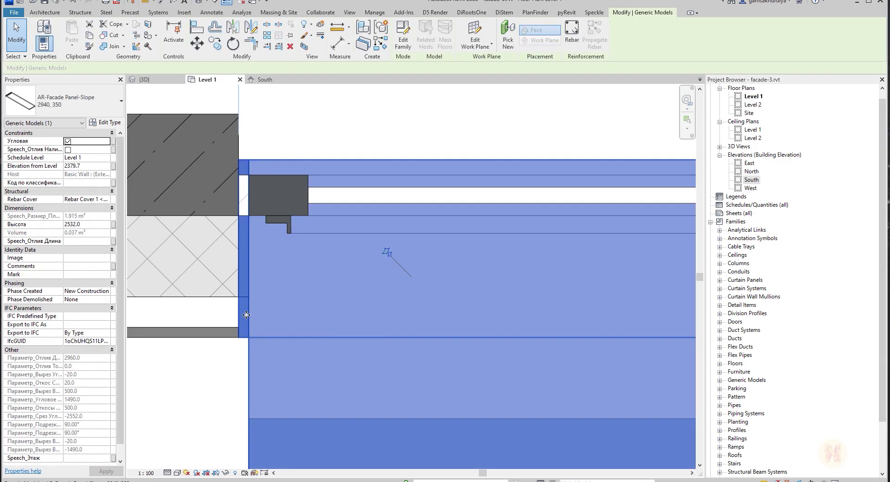
{"action": "left_click", "coordinate": [107, 123]}
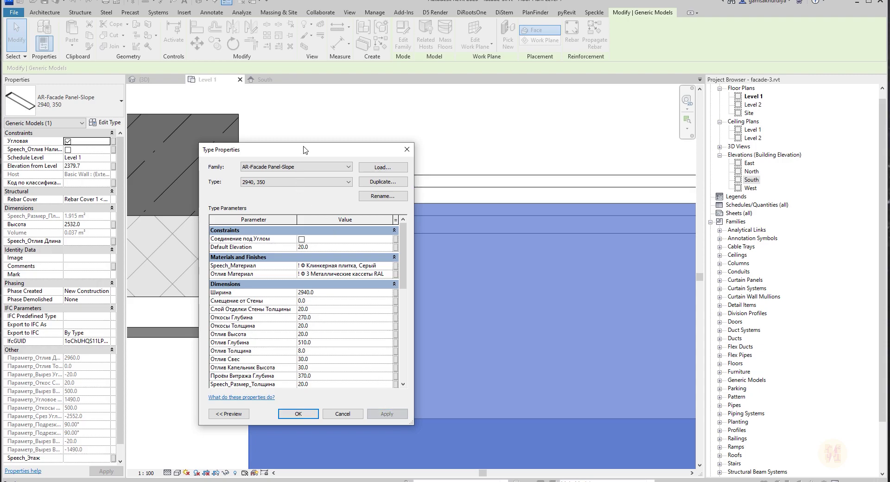
{"action": "left_click_drag", "start_coordinate": [302, 149], "coordinate": [517, 135]}
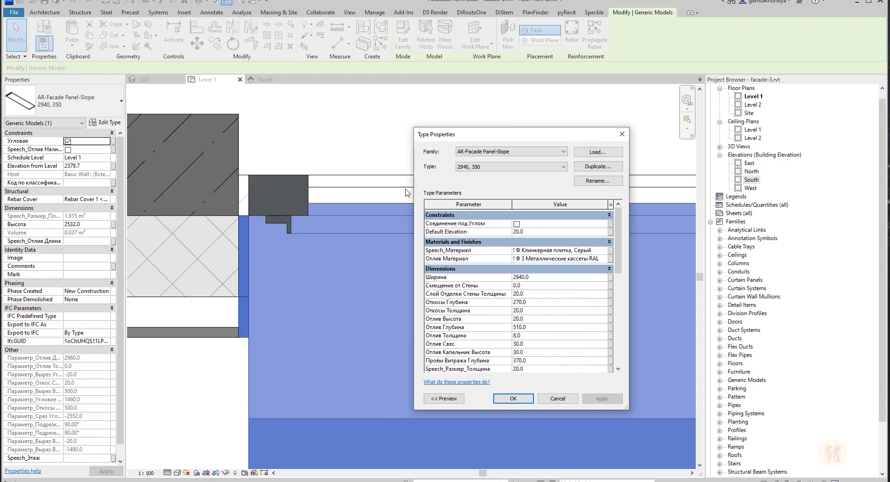
{"action": "left_click", "coordinate": [508, 397]}
{"action": "key", "text": "Escape"}
Set Ширина of the slope panel type 2940, 350 to 3480.
{"action": "scroll", "coordinate": [353, 261], "scroll_direction": "down", "scroll_amount": 4}
{"action": "scroll", "coordinate": [437, 302], "scroll_direction": "down", "scroll_amount": 2}
{"action": "middle_click_drag", "start_coordinate": [619, 379], "coordinate": [401, 366]}
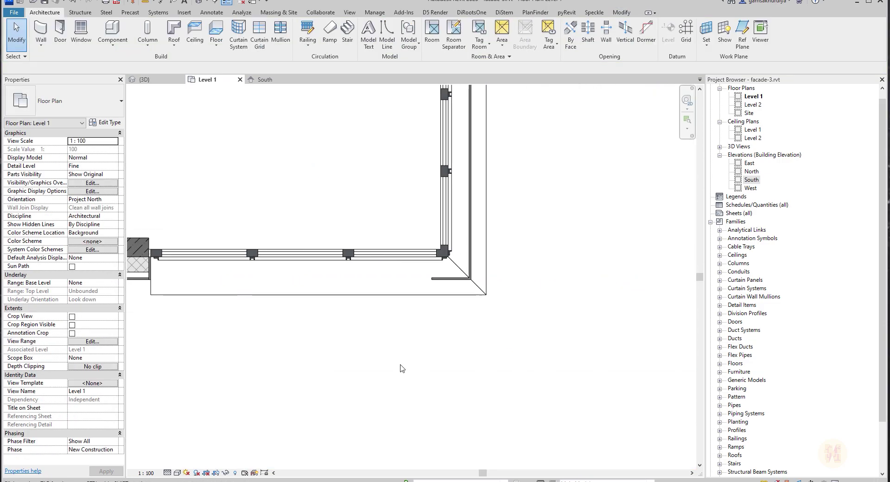
{"action": "left_click", "coordinate": [386, 278]}
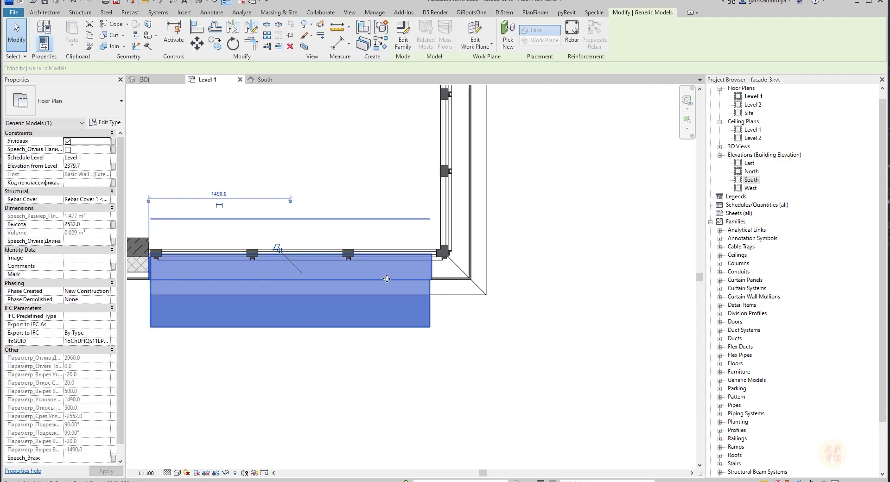
{"action": "scroll", "coordinate": [376, 267], "scroll_direction": "up", "scroll_amount": 2}
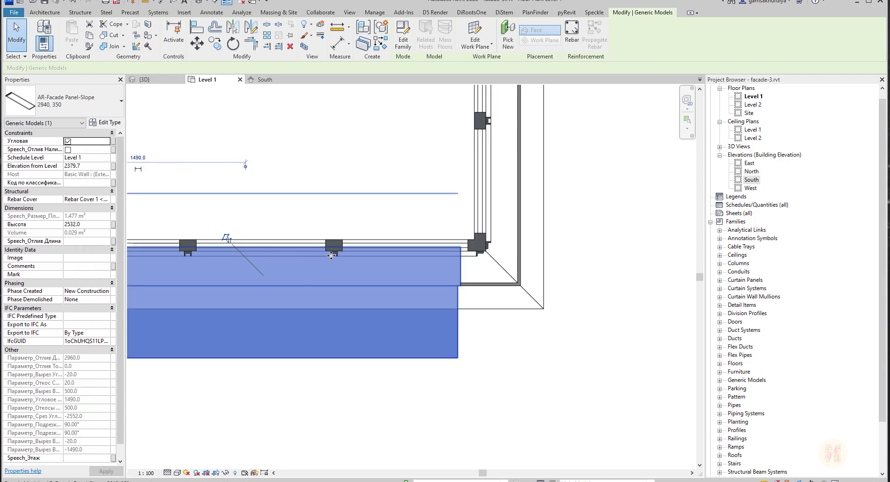
{"action": "middle_click_drag", "start_coordinate": [332, 255], "coordinate": [421, 269]}
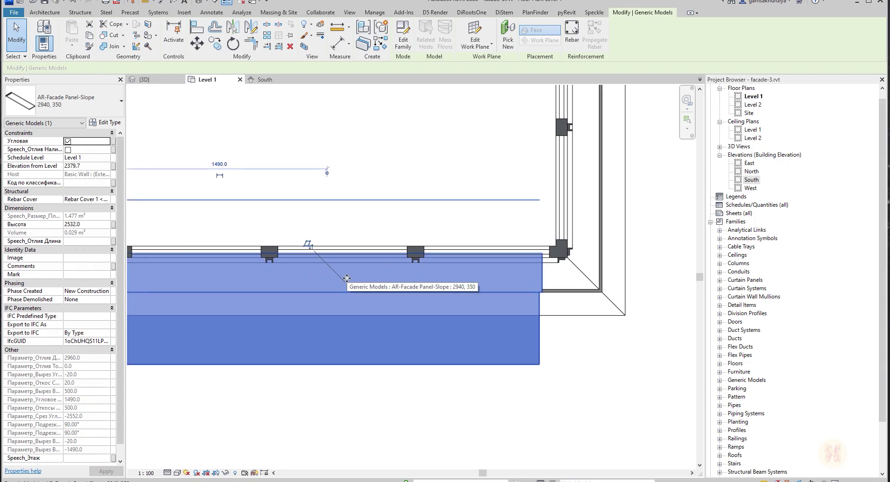
{"action": "middle_click_drag", "start_coordinate": [219, 230], "coordinate": [258, 232]}
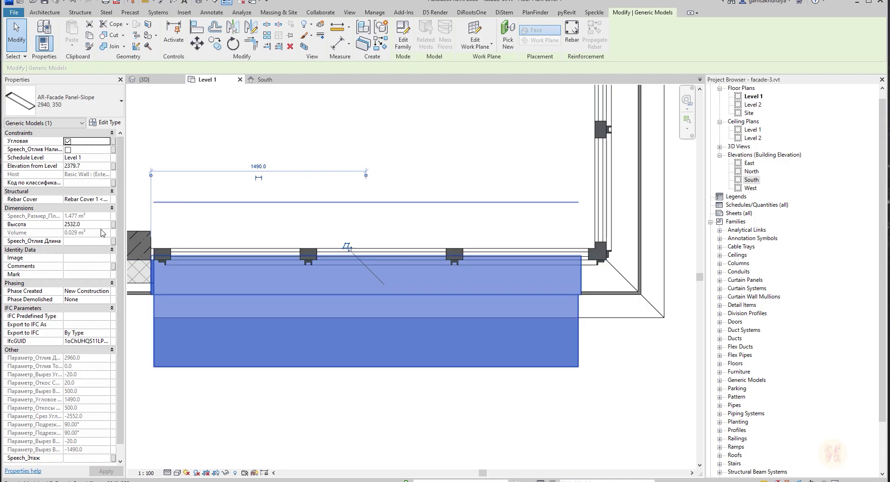
{"action": "left_click", "coordinate": [106, 122]}
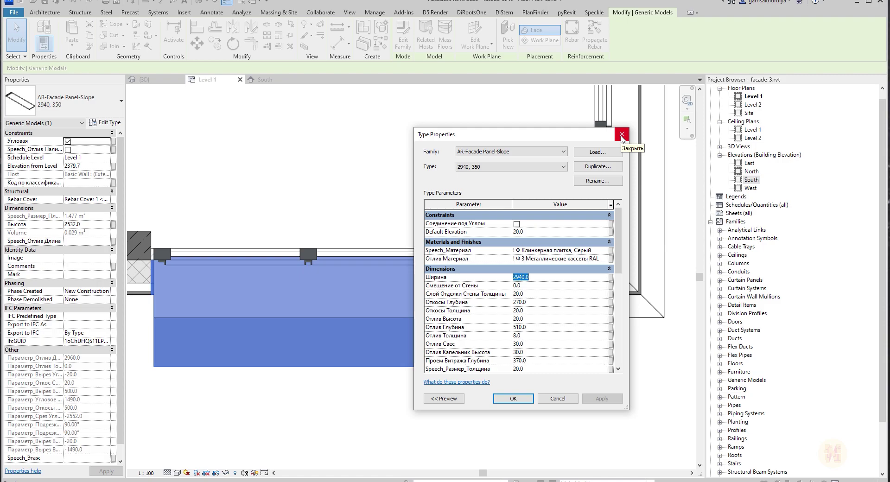
{"action": "left_click", "coordinate": [537, 168]}
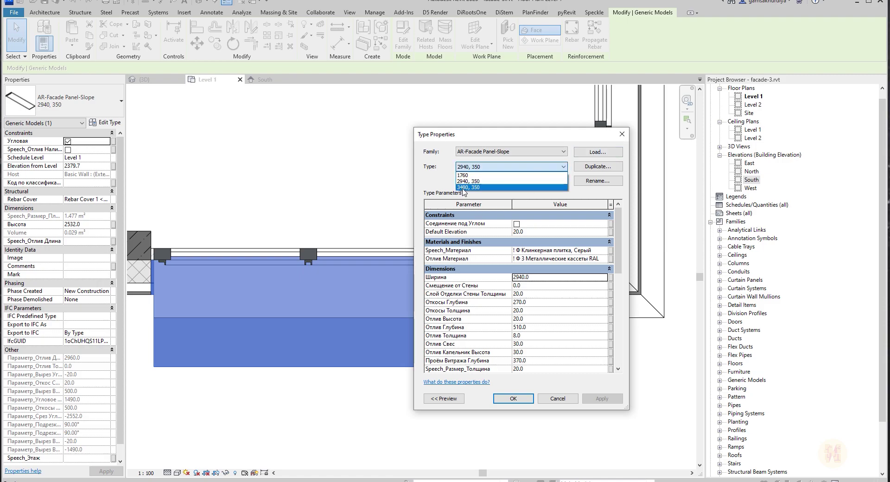
{"action": "left_click", "coordinate": [442, 187]}
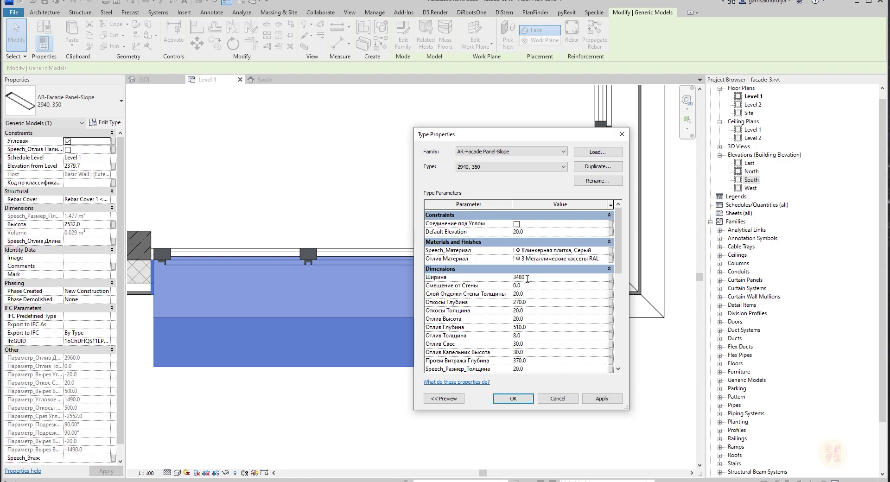
{"action": "left_click", "coordinate": [527, 399]}
{"action": "middle_click_drag", "start_coordinate": [478, 401], "coordinate": [484, 401]}
{"action": "key", "text": "Escape"}
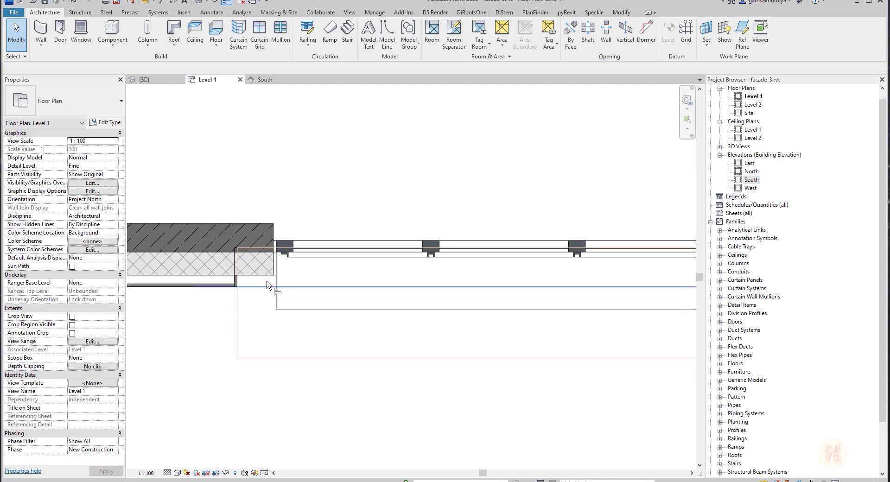
Align the widened slope panel's side face with the corner window's outer edge again.
{"action": "key", "text": "a"}
{"action": "key", "text": "l"}
{"action": "scroll", "coordinate": [278, 297], "scroll_direction": "up", "scroll_amount": 3}
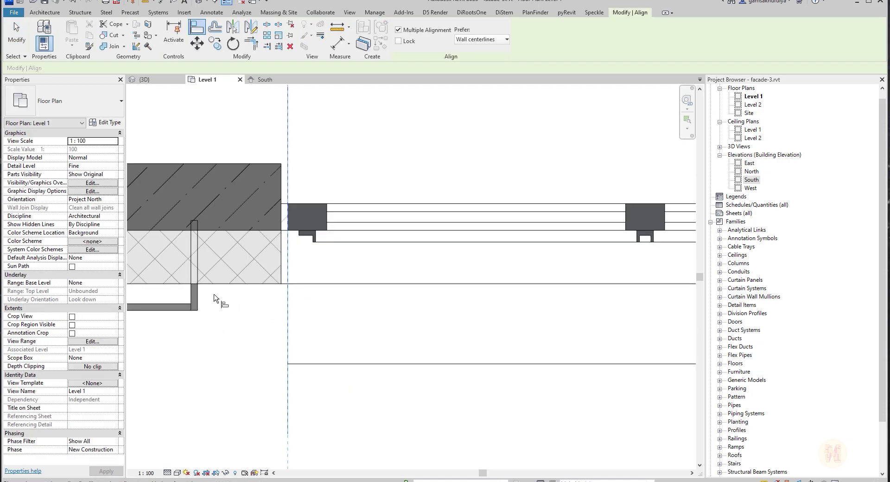
{"action": "key", "text": "Escape"}
{"action": "scroll", "coordinate": [492, 289], "scroll_direction": "down", "scroll_amount": 4}
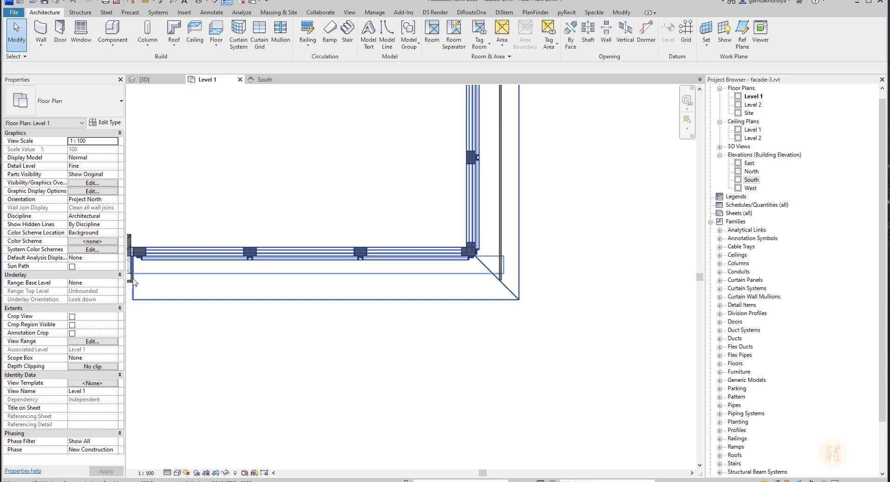
In the South elevation, move the slope panel up so its lower inner corner meets the sill line below the corner window.
{"action": "left_click", "coordinate": [155, 79]}
{"action": "scroll", "coordinate": [396, 254], "scroll_direction": "down", "scroll_amount": 1}
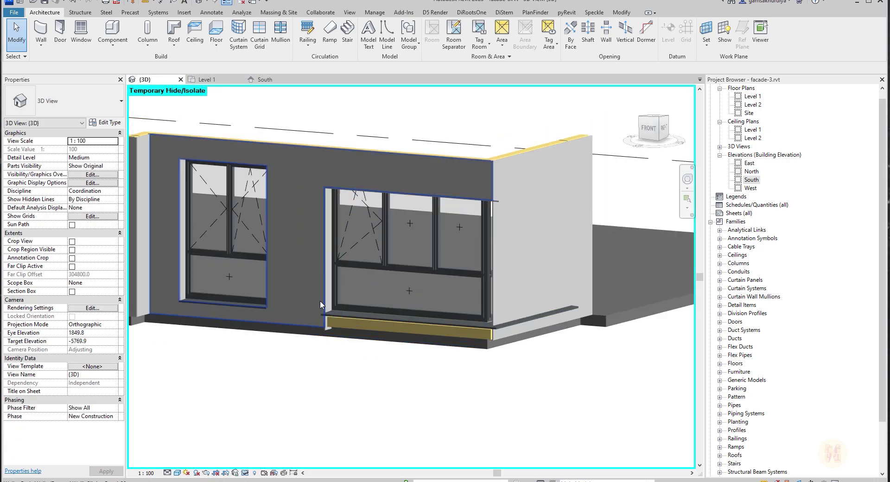
{"action": "scroll", "coordinate": [305, 309], "scroll_direction": "up", "scroll_amount": 3}
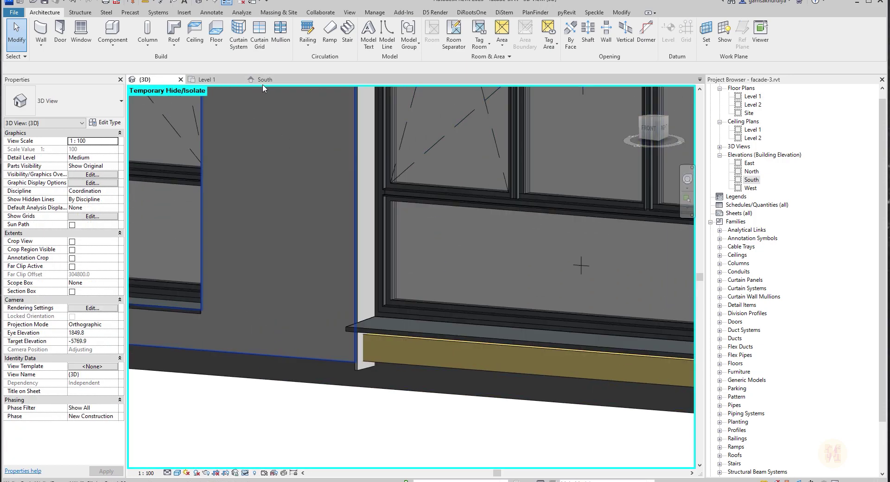
{"action": "key", "text": "ctrl+Tab"}
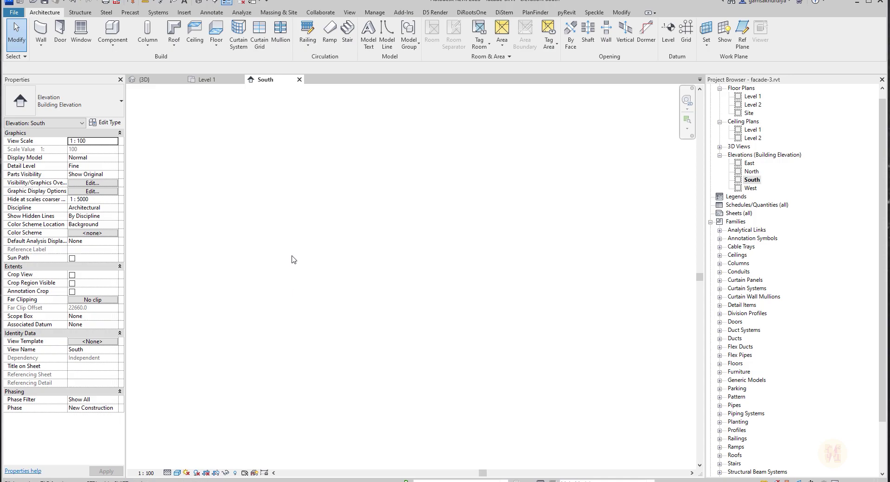
{"action": "scroll", "coordinate": [365, 304], "scroll_direction": "up", "scroll_amount": 6}
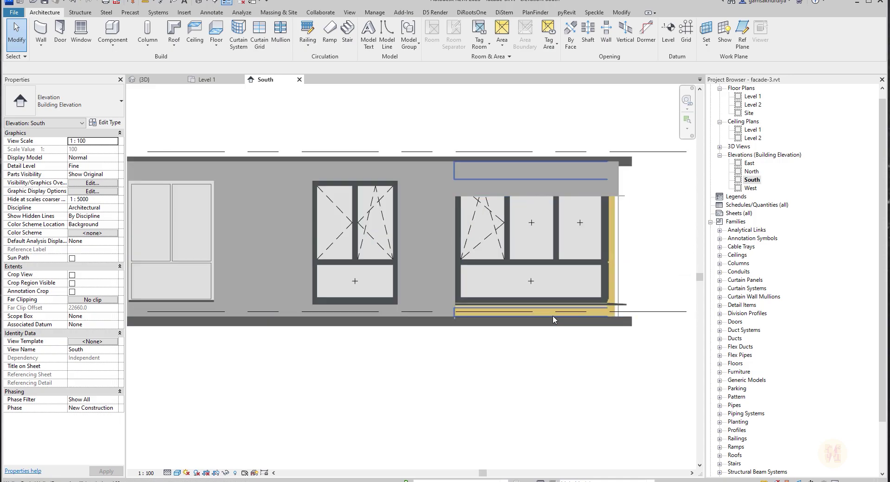
{"action": "left_click", "coordinate": [320, 315]}
{"action": "scroll", "coordinate": [321, 314], "scroll_direction": "up", "scroll_amount": 5}
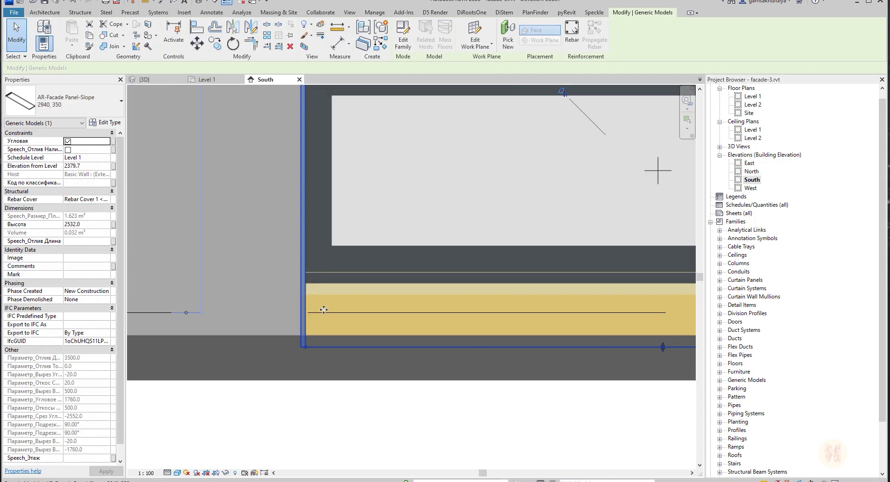
{"action": "left_click", "coordinate": [196, 43]}
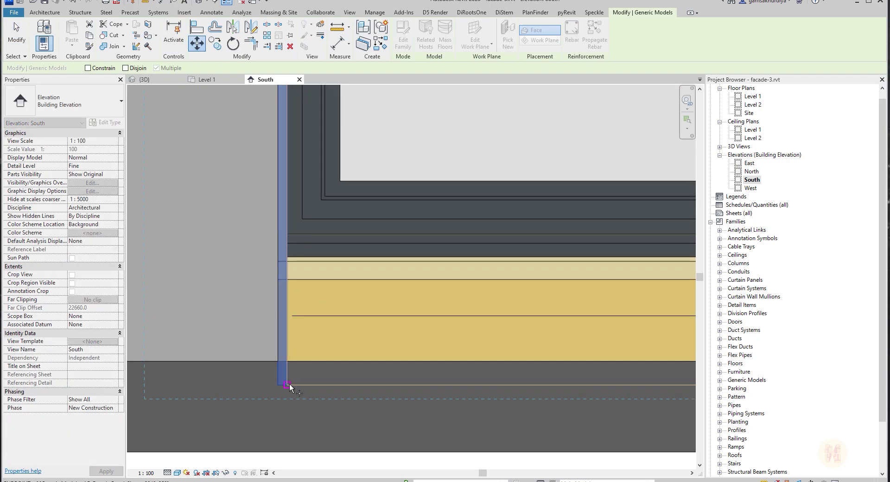
{"action": "left_click", "coordinate": [287, 243]}
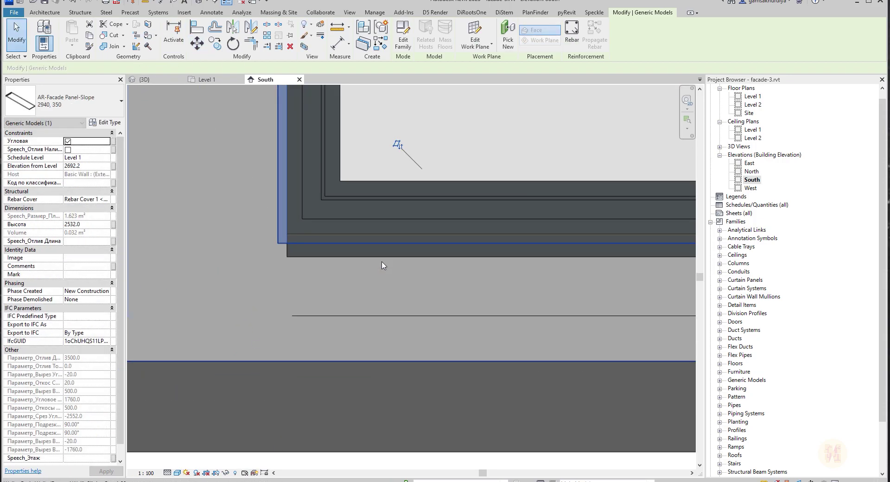
In the South elevation, examine the corner window's slope panel along its lower corner, frame and outer side.
{"action": "key", "text": "Escape"}
{"action": "scroll", "coordinate": [304, 231], "scroll_direction": "up", "scroll_amount": 2}
{"action": "scroll", "coordinate": [328, 227], "scroll_direction": "down", "scroll_amount": 4}
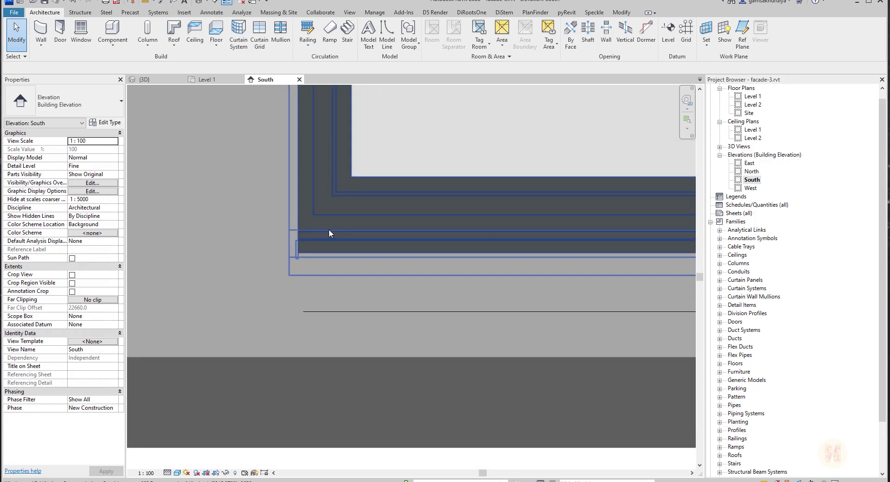
{"action": "scroll", "coordinate": [373, 313], "scroll_direction": "down", "scroll_amount": 4}
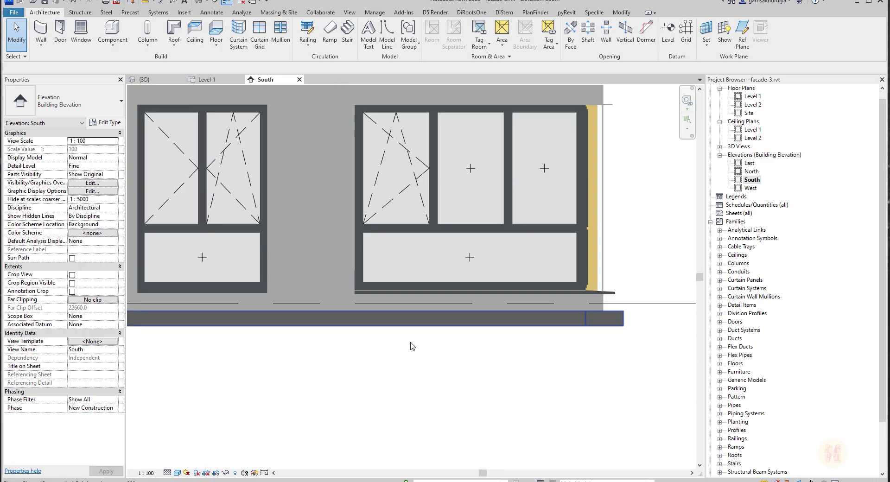
{"action": "middle_click_drag", "start_coordinate": [592, 399], "coordinate": [505, 396]}
{"action": "scroll", "coordinate": [500, 107], "scroll_direction": "up", "scroll_amount": 10}
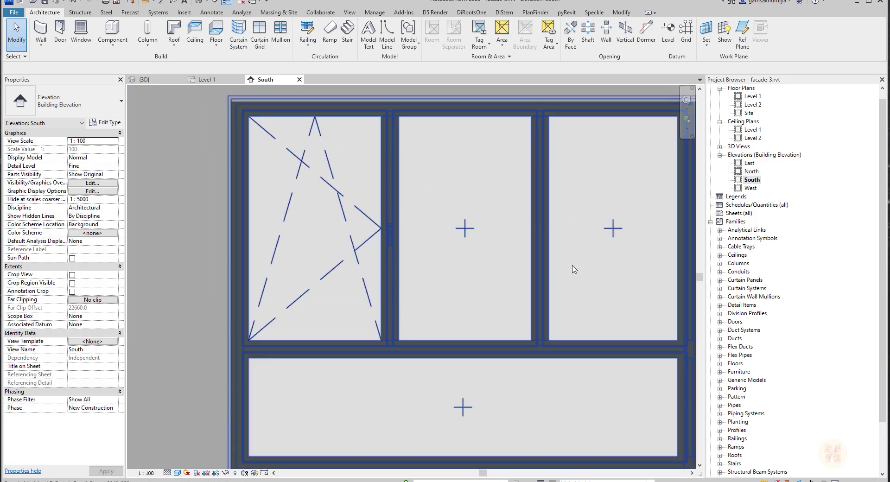
{"action": "scroll", "coordinate": [407, 130], "scroll_direction": "down", "scroll_amount": 8}
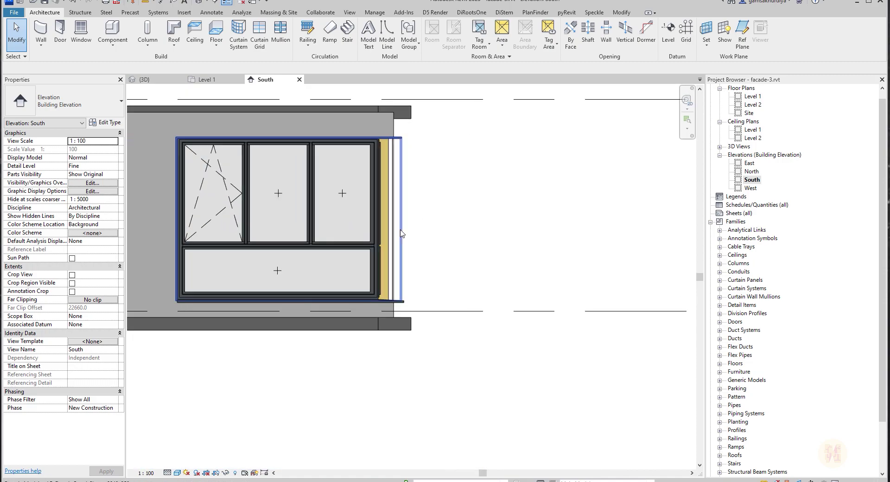
In the 3D view, inspect the slope panel's sill, head and mitred end around the corner window.
{"action": "left_click", "coordinate": [157, 80]}
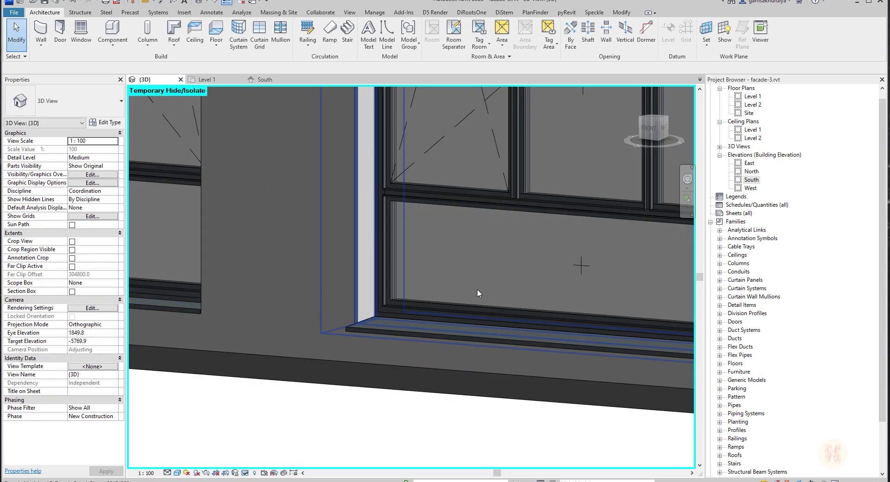
{"action": "scroll", "coordinate": [460, 307], "scroll_direction": "down", "scroll_amount": 6}
{"action": "middle_click_drag", "start_coordinate": [460, 307], "coordinate": [326, 351]}
{"action": "scroll", "coordinate": [326, 355], "scroll_direction": "up", "scroll_amount": 4}
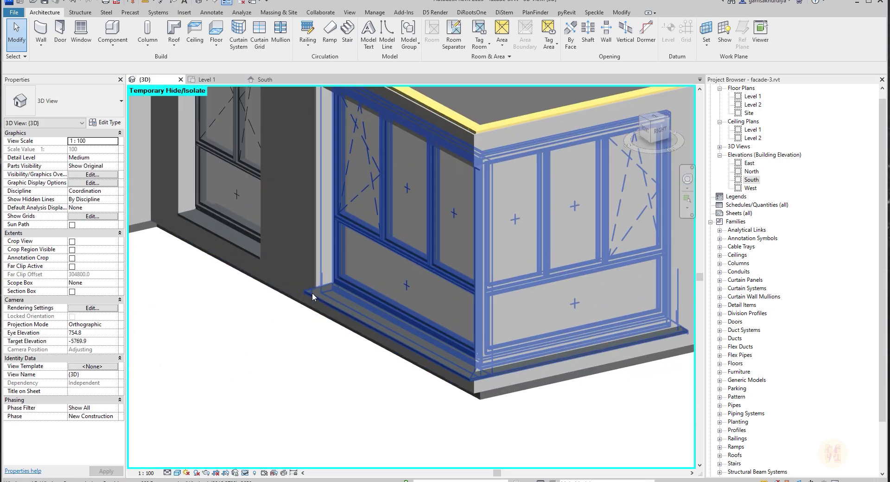
{"action": "middle_click_drag", "start_coordinate": [250, 250], "coordinate": [307, 268]}
{"action": "scroll", "coordinate": [309, 273], "scroll_direction": "down", "scroll_amount": 3}
{"action": "scroll", "coordinate": [419, 141], "scroll_direction": "up", "scroll_amount": 6}
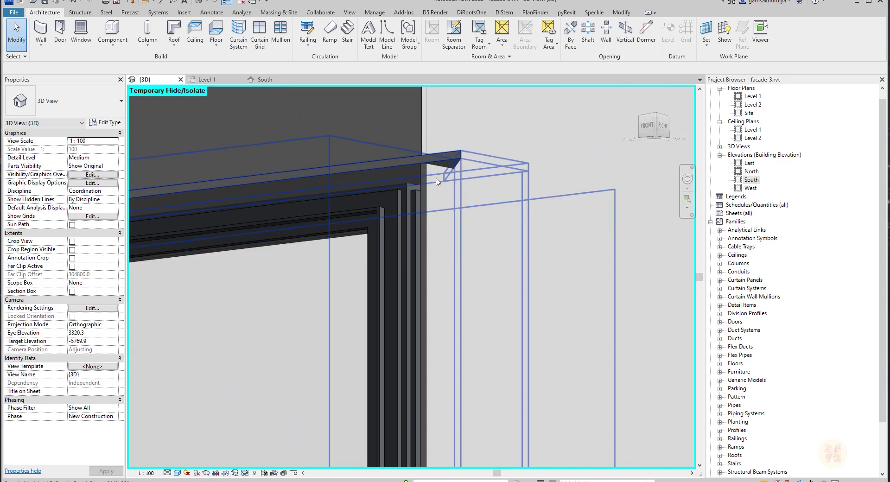
{"action": "middle_click_drag", "start_coordinate": [436, 186], "coordinate": [559, 239], "text": "shift"}
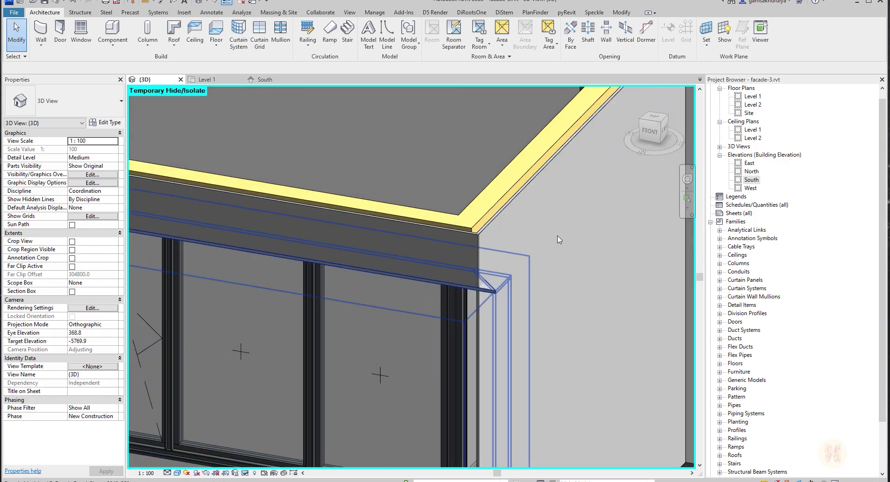
{"action": "scroll", "coordinate": [574, 260], "scroll_direction": "down", "scroll_amount": 3}
{"action": "middle_click_drag", "start_coordinate": [574, 281], "coordinate": [512, 240]}
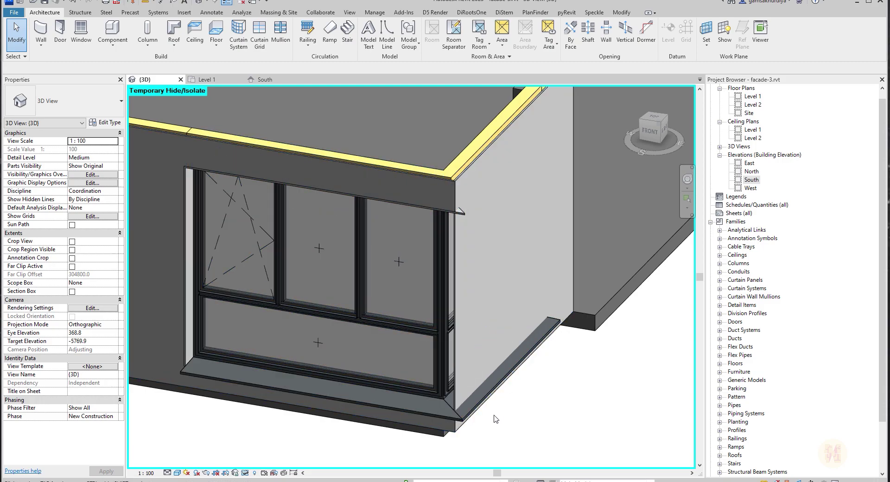
{"action": "scroll", "coordinate": [464, 412], "scroll_direction": "up", "scroll_amount": 2}
In the Level 1 plan, examine how the slope panel meets the wall end and review its type properties.
{"action": "left_click", "coordinate": [207, 79]}
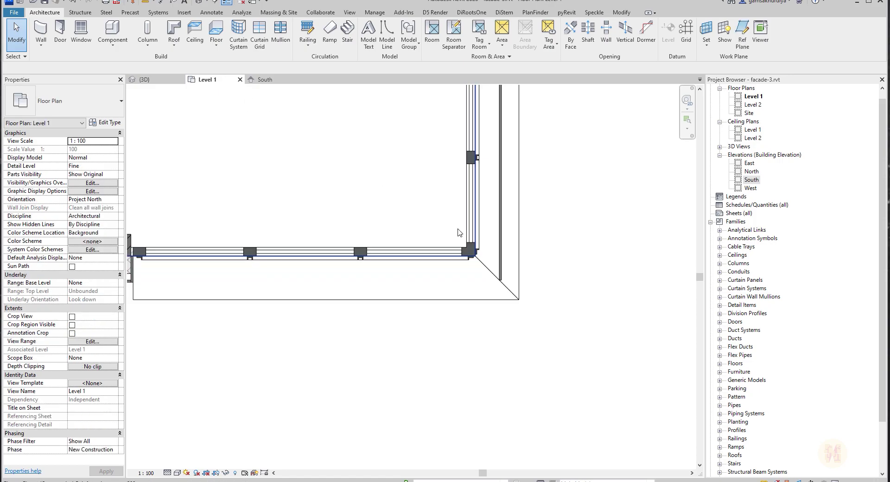
{"action": "middle_click_drag", "start_coordinate": [285, 297], "coordinate": [501, 281]}
{"action": "scroll", "coordinate": [353, 256], "scroll_direction": "up", "scroll_amount": 2}
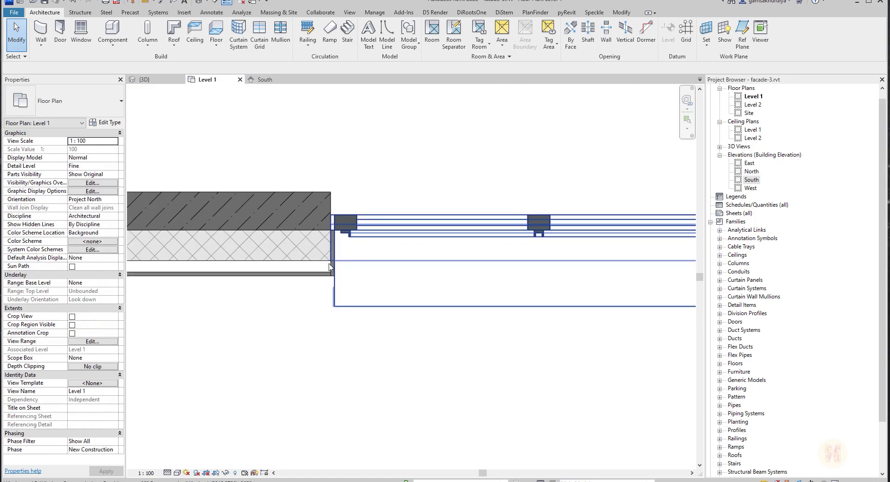
{"action": "scroll", "coordinate": [332, 272], "scroll_direction": "up", "scroll_amount": 1}
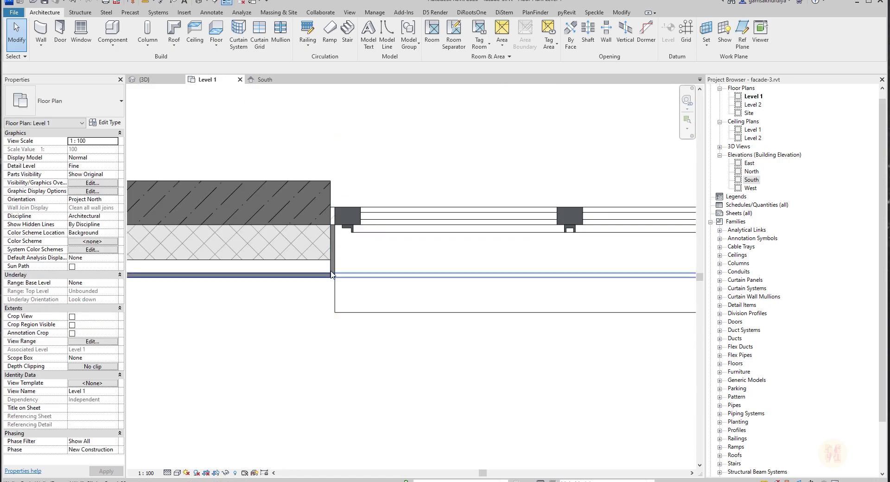
{"action": "left_click", "coordinate": [332, 274]}
{"action": "scroll", "coordinate": [333, 266], "scroll_direction": "up", "scroll_amount": 4}
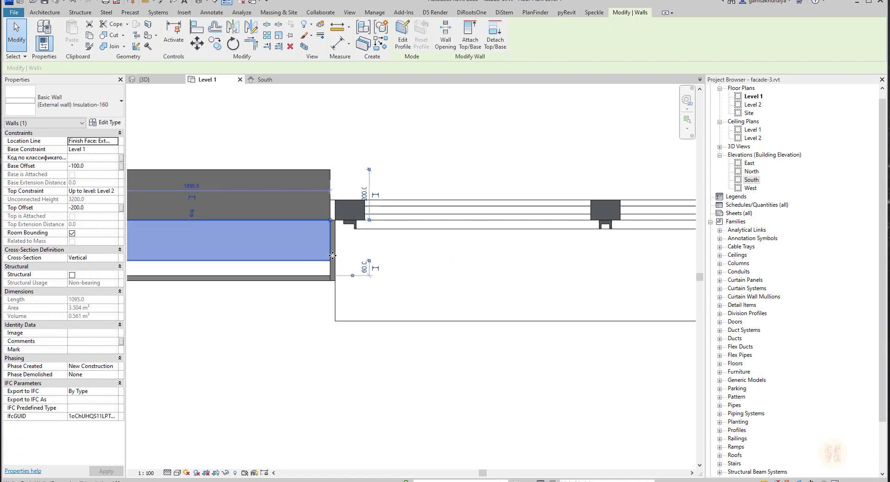
{"action": "key", "text": "Escape"}
{"action": "left_click", "coordinate": [377, 209]}
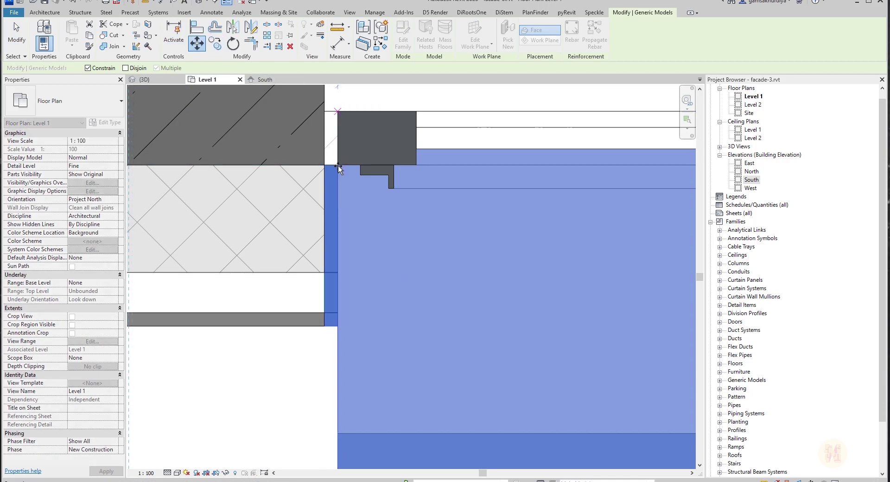
{"action": "key", "text": "Escape"}
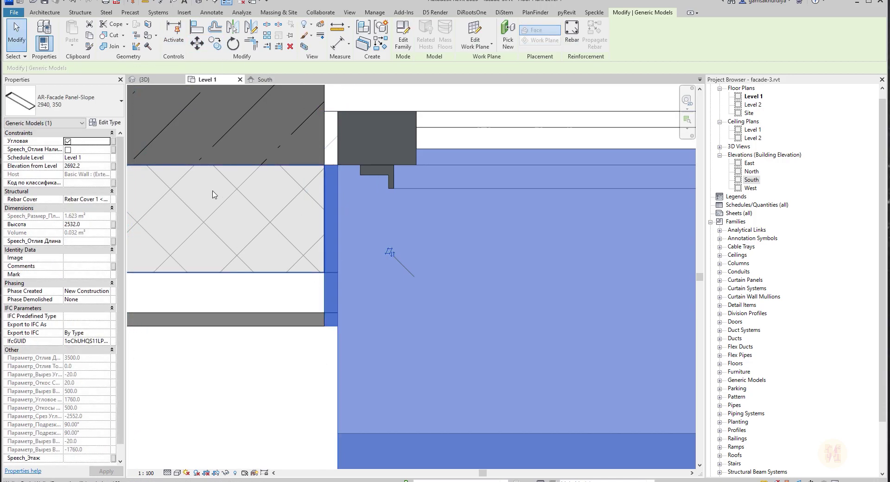
{"action": "left_click", "coordinate": [104, 124]}
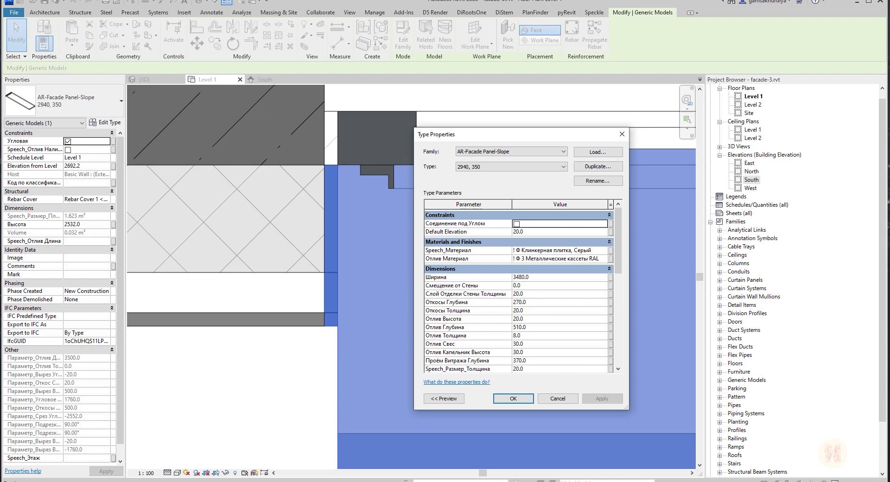
{"action": "scroll", "coordinate": [518, 287], "scroll_direction": "down", "scroll_amount": 1}
{"action": "left_click", "coordinate": [513, 398]}
{"action": "scroll", "coordinate": [417, 302], "scroll_direction": "down", "scroll_amount": 4}
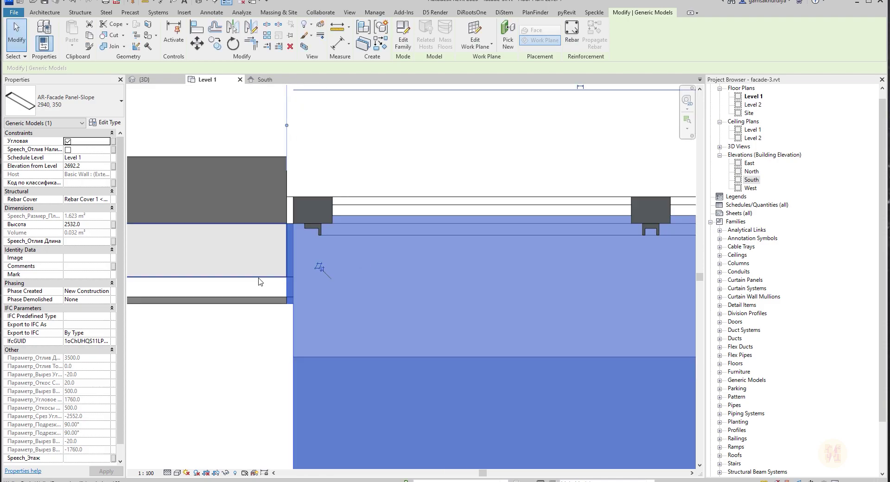
Place a similar 2940, 350 slope panel on the adjoining side wall face of the corner in the 3D view.
{"action": "middle_click_drag", "start_coordinate": [561, 253], "coordinate": [299, 273]}
{"action": "middle_click_drag", "start_coordinate": [487, 188], "coordinate": [397, 266]}
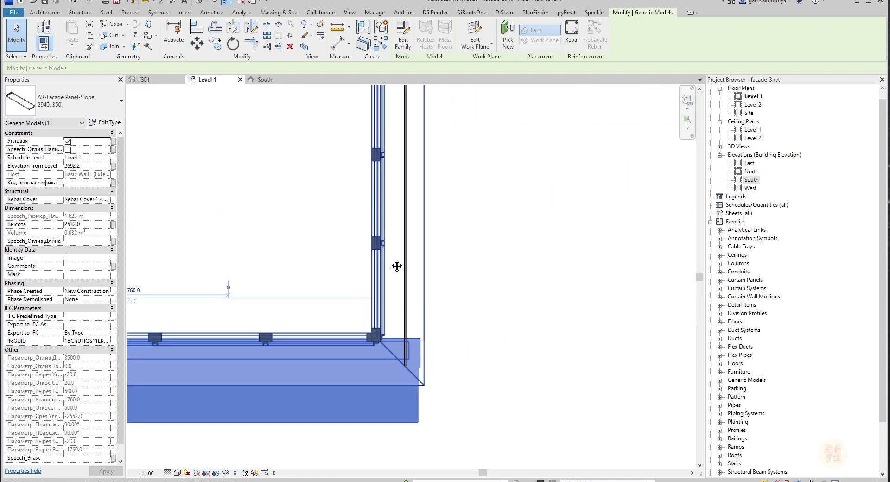
{"action": "left_click", "coordinate": [381, 43]}
{"action": "left_click", "coordinate": [144, 79]}
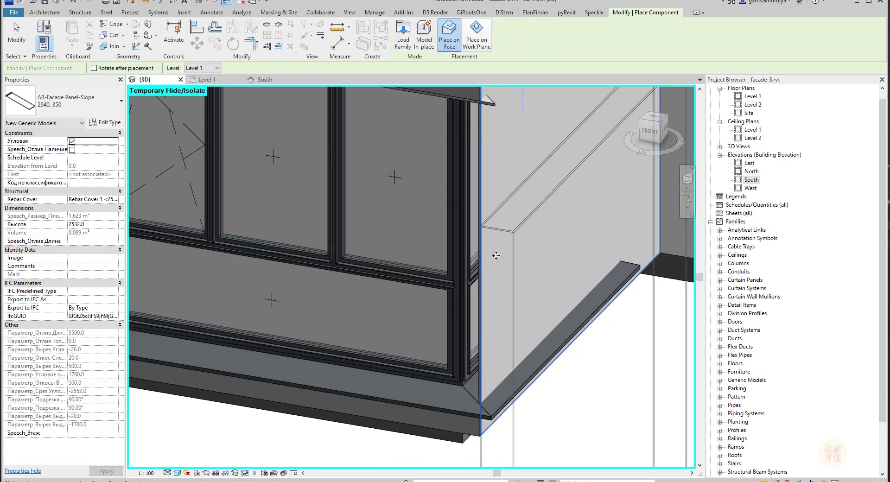
{"action": "key", "text": "Escape"}
{"action": "scroll", "coordinate": [457, 209], "scroll_direction": "down", "scroll_amount": 3}
{"action": "middle_click_drag", "start_coordinate": [458, 210], "coordinate": [356, 221]}
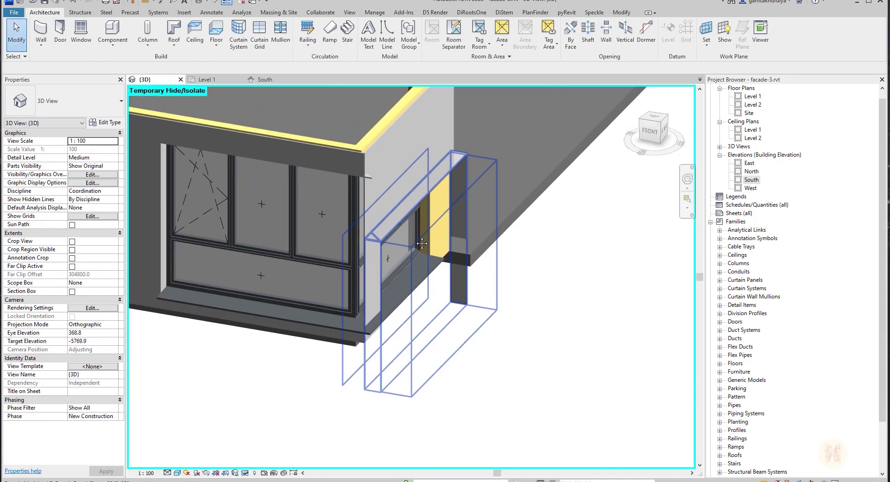
{"action": "double_click", "coordinate": [750, 187]}
{"action": "scroll", "coordinate": [237, 266], "scroll_direction": "up", "scroll_amount": 3}
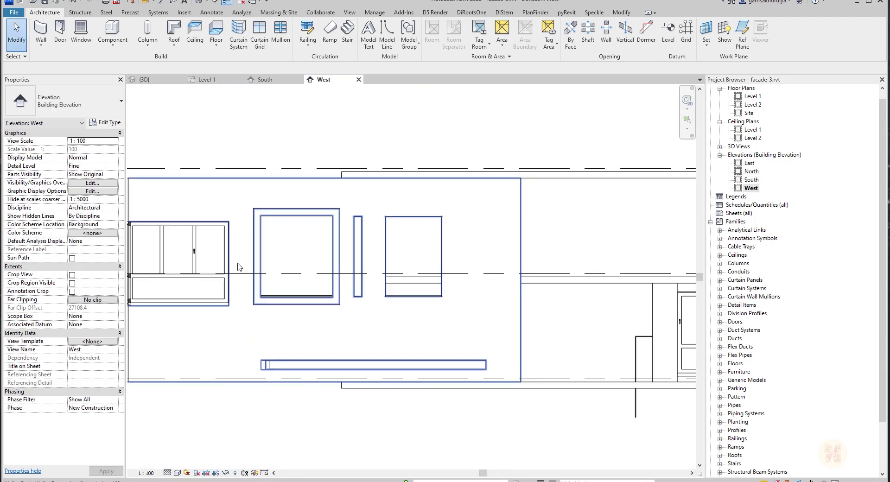
{"action": "scroll", "coordinate": [238, 267], "scroll_direction": "down", "scroll_amount": 2}
{"action": "scroll", "coordinate": [363, 324], "scroll_direction": "down", "scroll_amount": 3}
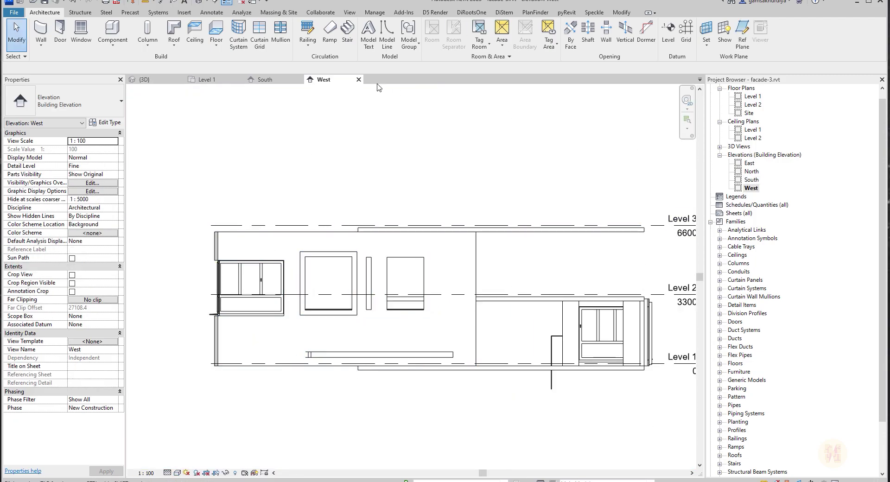
{"action": "left_click", "coordinate": [358, 80]}
In the East elevation, align the new slope panel's top edge with the corner window's top line.
{"action": "double_click", "coordinate": [750, 163]}
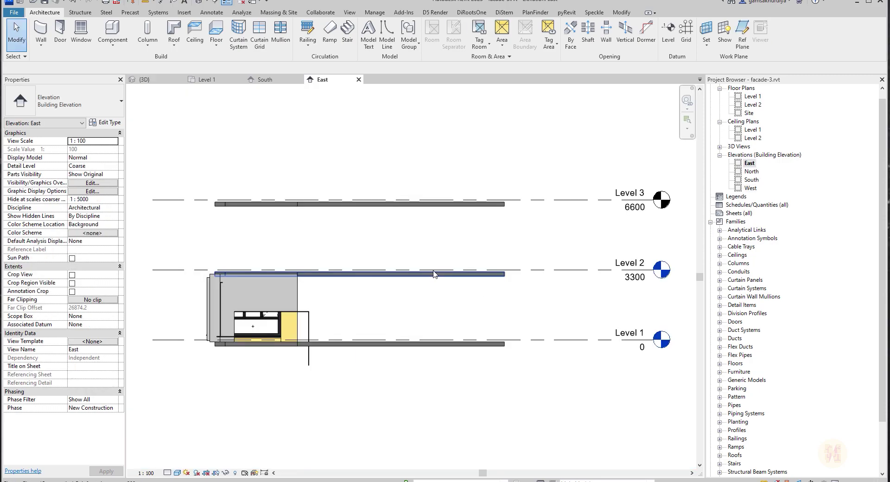
{"action": "scroll", "coordinate": [215, 323], "scroll_direction": "up", "scroll_amount": 4}
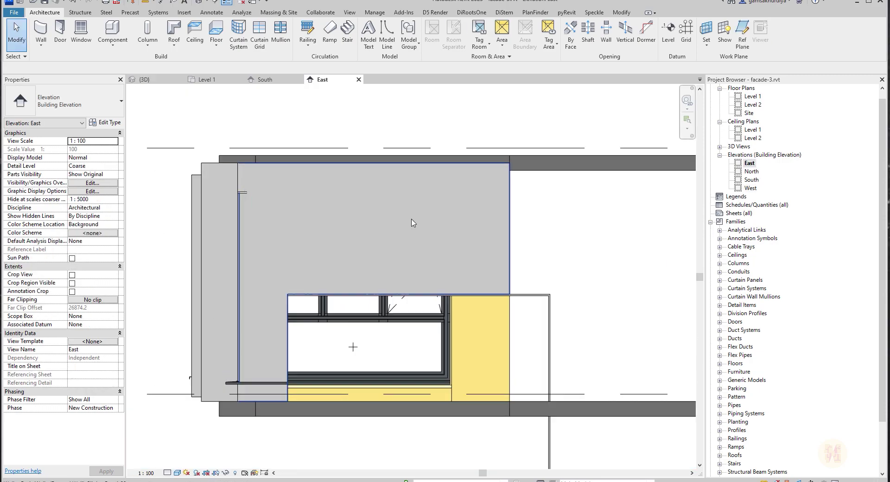
{"action": "key", "text": "a"}
{"action": "key", "text": "l"}
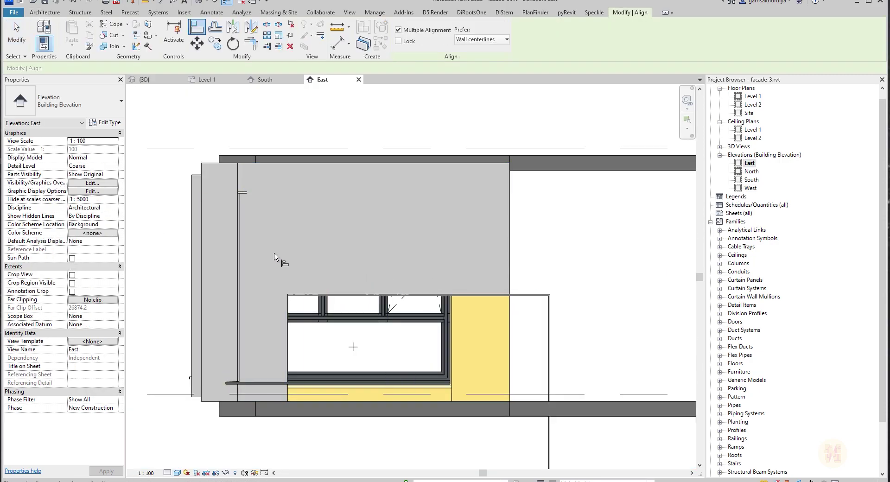
{"action": "scroll", "coordinate": [273, 253], "scroll_direction": "up", "scroll_amount": 2}
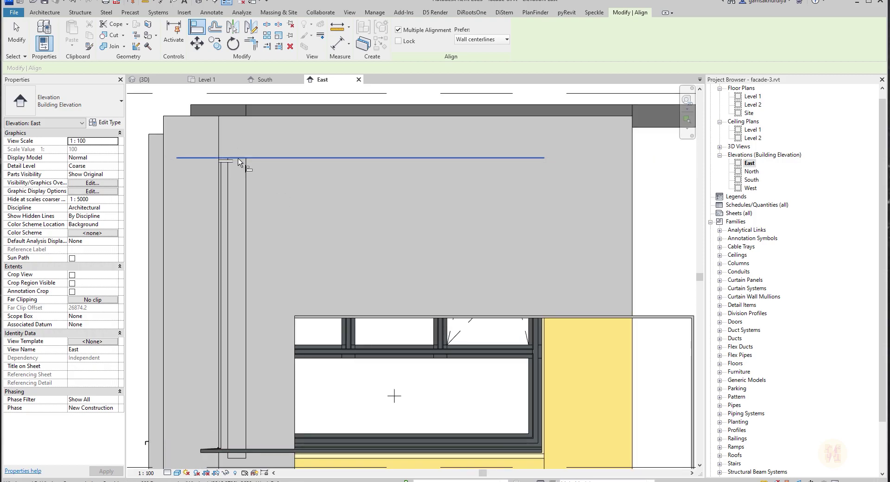
{"action": "left_click", "coordinate": [673, 317]}
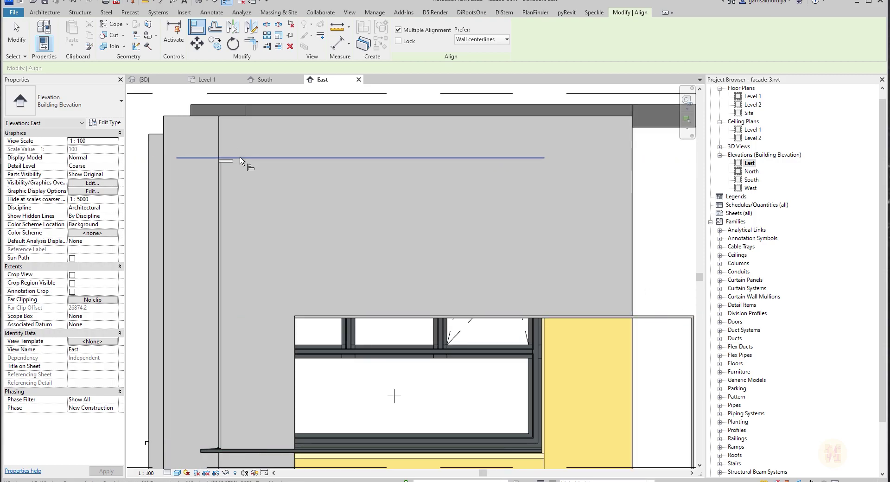
{"action": "left_click", "coordinate": [652, 317]}
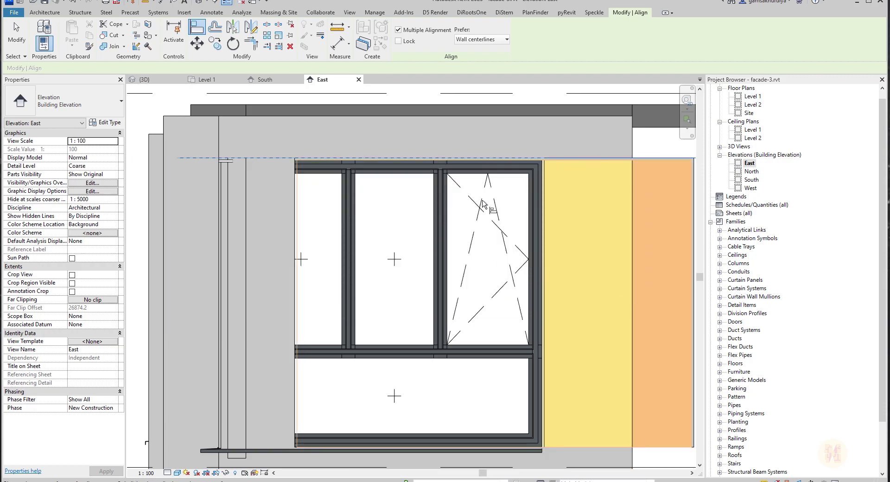
{"action": "key", "text": "Escape"}
{"action": "key", "text": "Escape"}
Change the side wall's slope panel to type 3480, 350.
{"action": "scroll", "coordinate": [482, 204], "scroll_direction": "down", "scroll_amount": 3}
{"action": "left_click", "coordinate": [398, 180]}
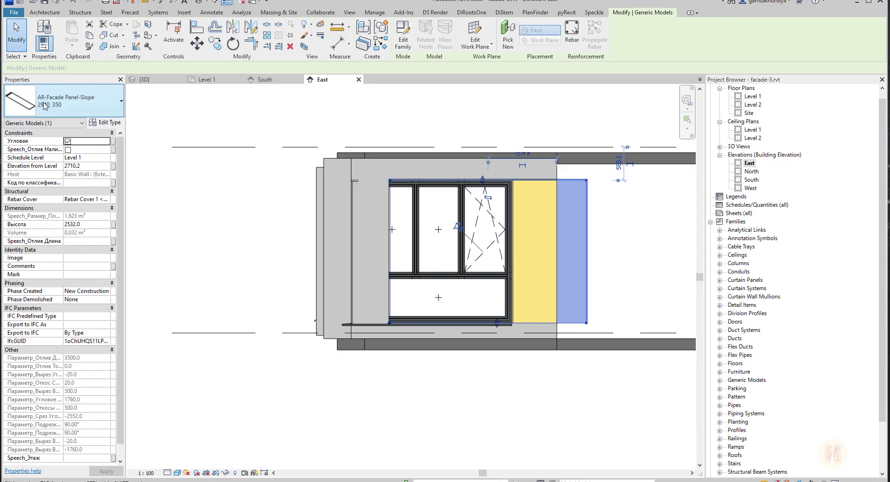
{"action": "left_click", "coordinate": [65, 100]}
{"action": "left_click", "coordinate": [44, 177]}
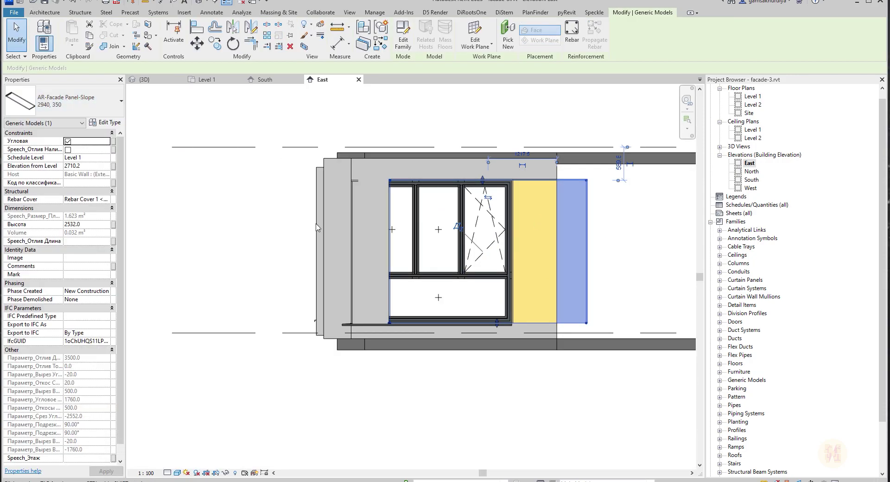
{"action": "scroll", "coordinate": [579, 255], "scroll_direction": "up", "scroll_amount": 2}
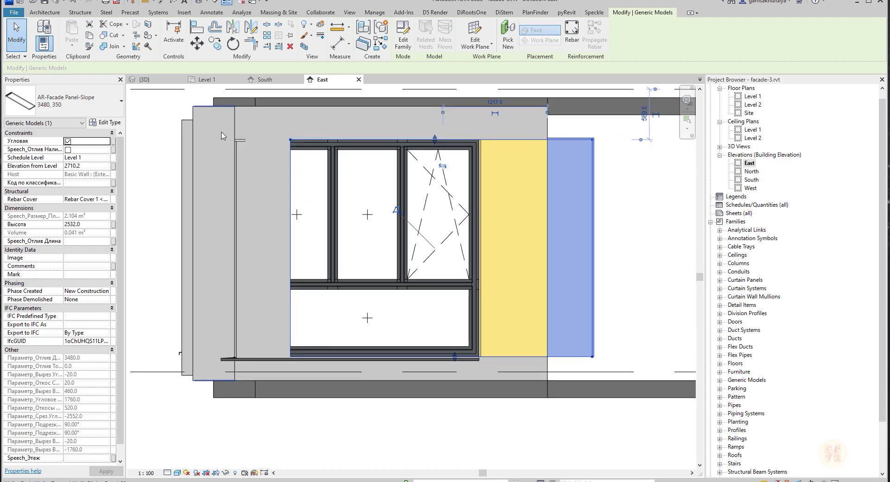
Inspect the side wall's slope panel in 3D, checking its ends against the corner, window frame and adjoining wall.
{"action": "left_click", "coordinate": [145, 79]}
{"action": "scroll", "coordinate": [527, 246], "scroll_direction": "down", "scroll_amount": 2}
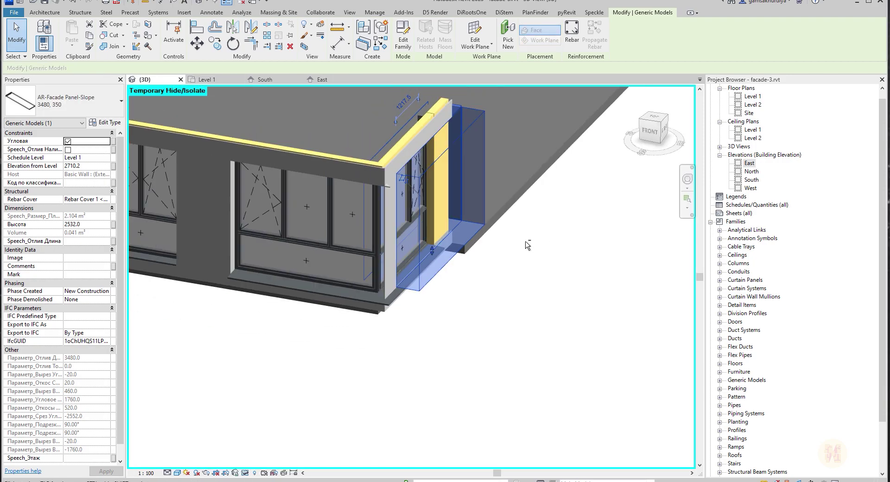
{"action": "middle_click_drag", "start_coordinate": [526, 246], "coordinate": [406, 223], "text": "shift"}
{"action": "scroll", "coordinate": [351, 160], "scroll_direction": "up", "scroll_amount": 2}
{"action": "middle_click_drag", "start_coordinate": [433, 195], "coordinate": [487, 334], "text": "shift"}
{"action": "scroll", "coordinate": [528, 375], "scroll_direction": "up", "scroll_amount": 3}
{"action": "left_click", "coordinate": [509, 394]}
{"action": "scroll", "coordinate": [429, 384], "scroll_direction": "down", "scroll_amount": 2}
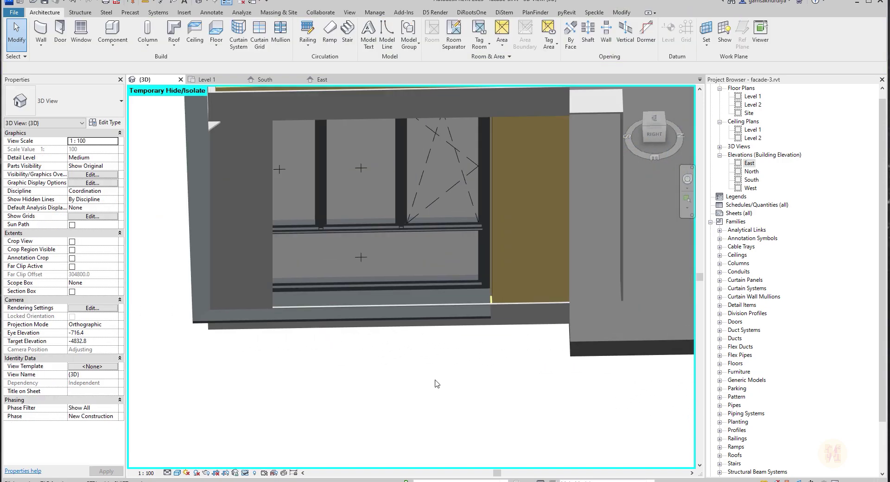
{"action": "middle_click_drag", "start_coordinate": [434, 384], "coordinate": [288, 404]}
{"action": "left_click", "coordinate": [477, 260]}
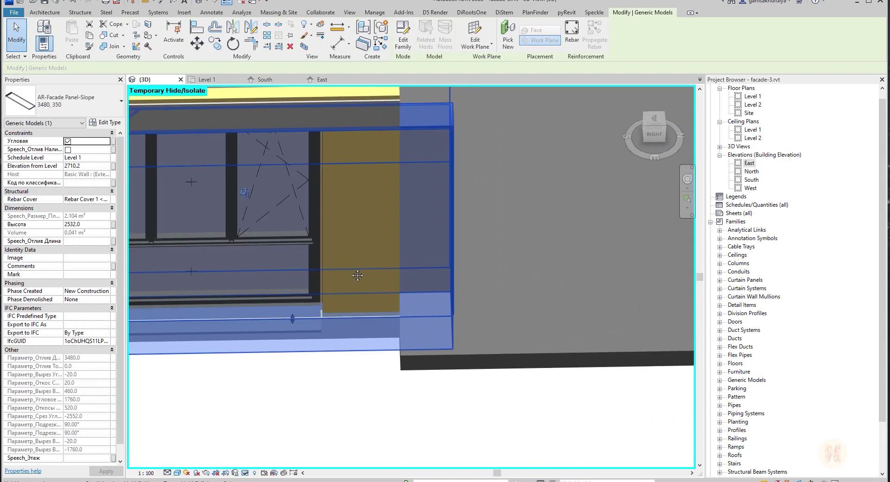
{"action": "middle_click_drag", "start_coordinate": [478, 260], "coordinate": [338, 160], "text": "shift"}
{"action": "scroll", "coordinate": [337, 160], "scroll_direction": "up", "scroll_amount": 2}
{"action": "key", "text": "Escape"}
{"action": "scroll", "coordinate": [390, 203], "scroll_direction": "down", "scroll_amount": 1}
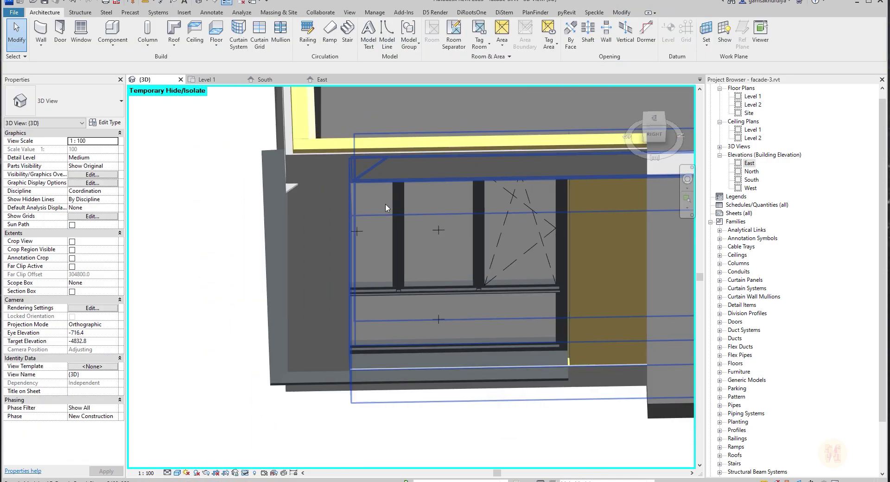
{"action": "middle_click_drag", "start_coordinate": [481, 270], "coordinate": [370, 254]}
{"action": "key", "text": "a"}
{"action": "key", "text": "l"}
{"action": "scroll", "coordinate": [520, 293], "scroll_direction": "up", "scroll_amount": 3}
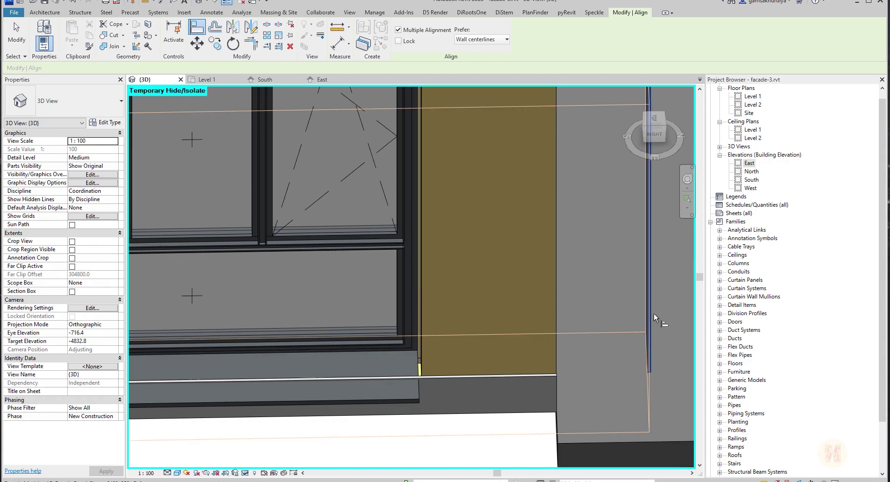
{"action": "scroll", "coordinate": [651, 315], "scroll_direction": "down", "scroll_amount": 3}
{"action": "middle_click_drag", "start_coordinate": [650, 315], "coordinate": [521, 236], "text": "shift"}
{"action": "key", "text": "Escape"}
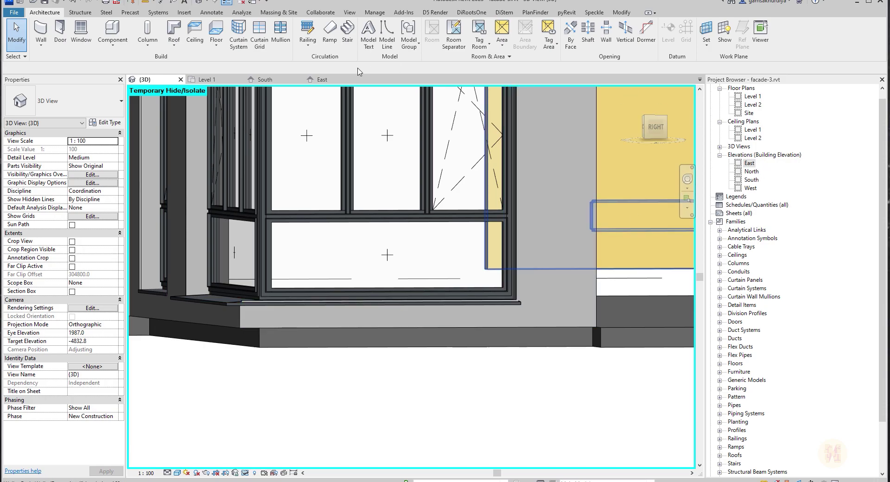
In the East elevation, move the side wall's slope panel 48 mm down to the lower edge of the window sill.
{"action": "left_click", "coordinate": [321, 79]}
{"action": "left_click", "coordinate": [353, 234]}
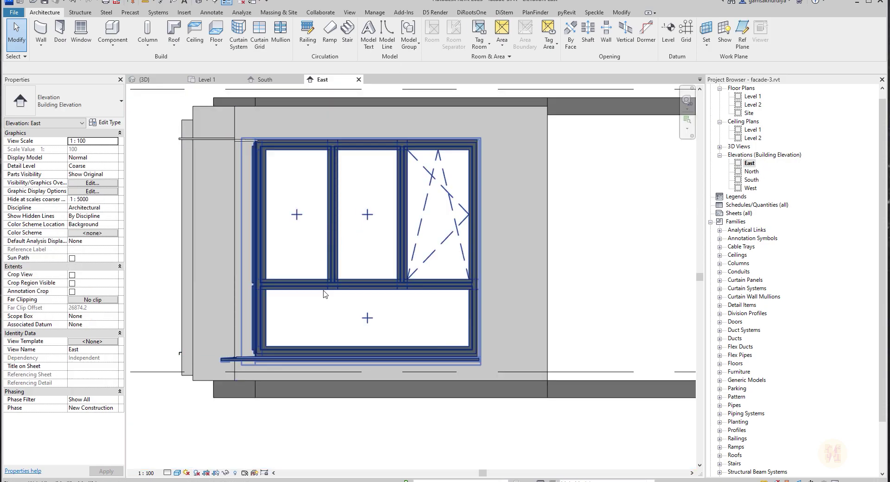
{"action": "scroll", "coordinate": [339, 366], "scroll_direction": "up", "scroll_amount": 3}
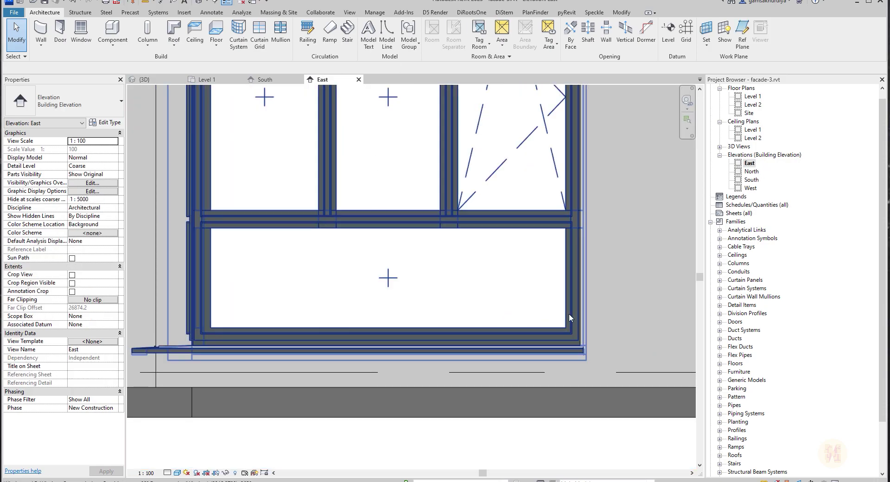
{"action": "left_click", "coordinate": [582, 323]}
{"action": "scroll", "coordinate": [472, 345], "scroll_direction": "up", "scroll_amount": 3}
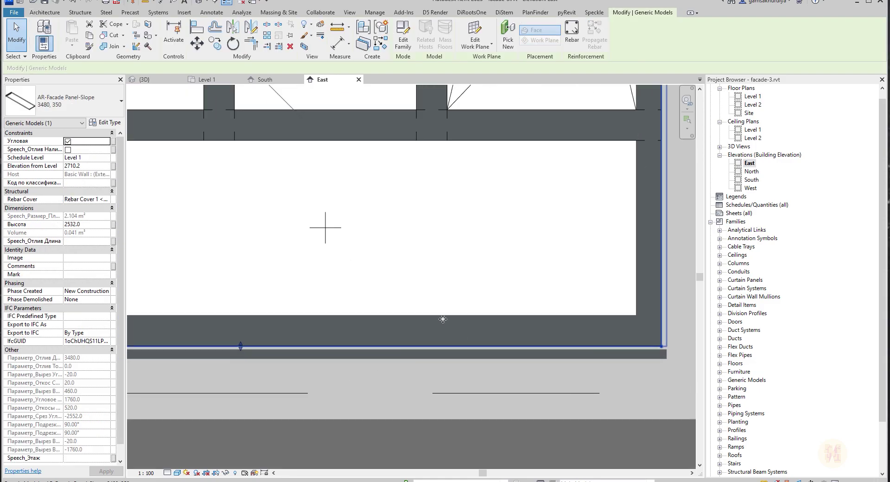
{"action": "middle_click_drag", "start_coordinate": [537, 279], "coordinate": [389, 236]}
{"action": "scroll", "coordinate": [491, 303], "scroll_direction": "up", "scroll_amount": 3}
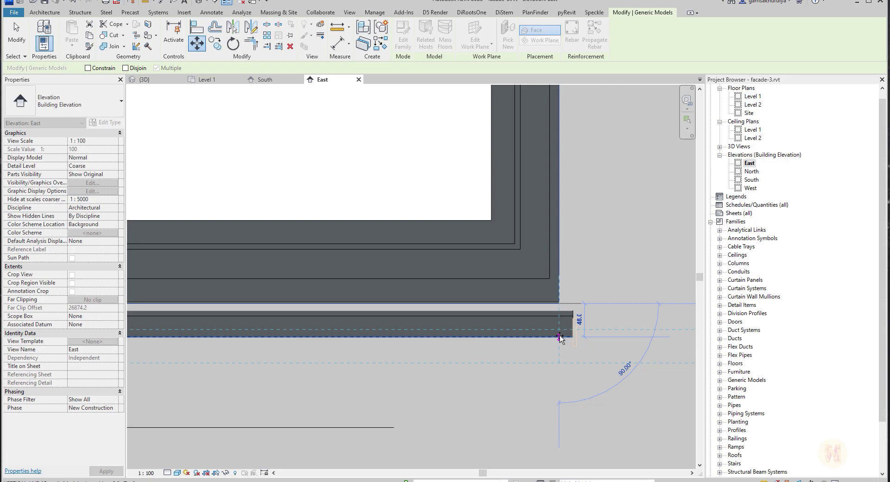
{"action": "left_click", "coordinate": [559, 337]}
{"action": "scroll", "coordinate": [383, 192], "scroll_direction": "down", "scroll_amount": 5}
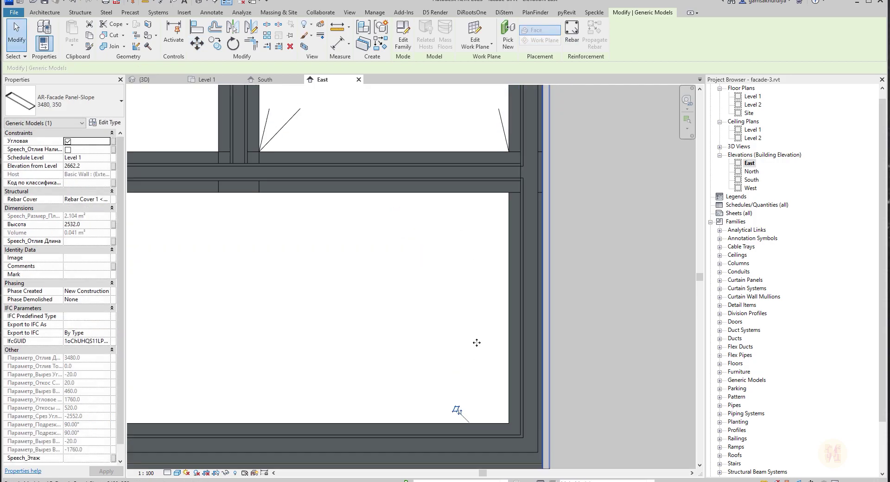
{"action": "scroll", "coordinate": [477, 343], "scroll_direction": "down", "scroll_amount": 3}
{"action": "key", "text": "Escape"}
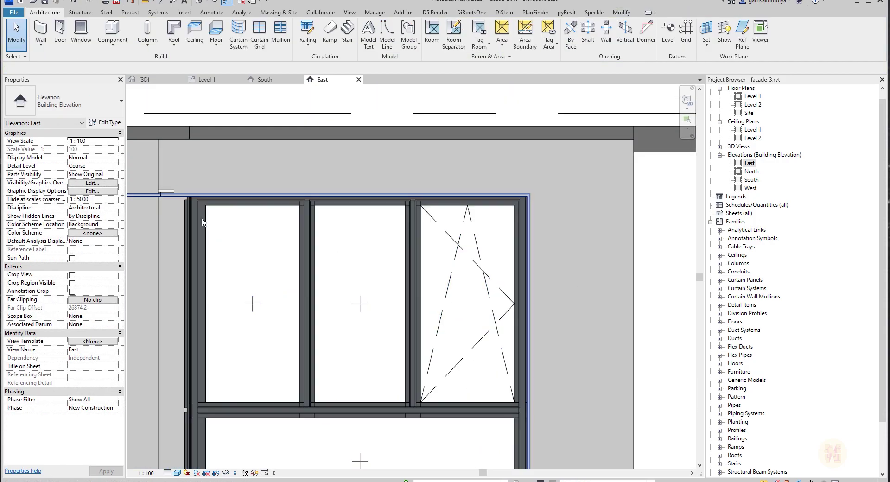
In the 3D view, align the side wall's slope panel with the horizontal face of the adjoining slope panel at the corner.
{"action": "scroll", "coordinate": [252, 250], "scroll_direction": "up", "scroll_amount": 4}
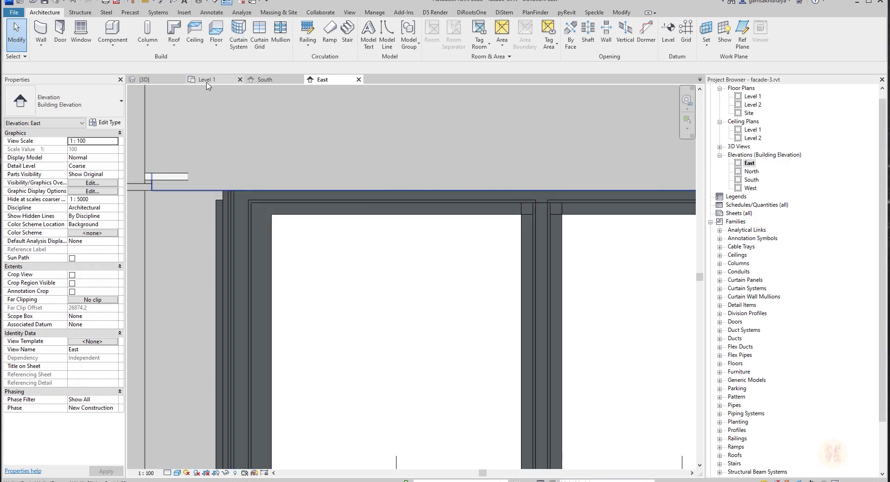
{"action": "left_click", "coordinate": [147, 80]}
{"action": "middle_click_drag", "start_coordinate": [390, 258], "coordinate": [410, 394]}
{"action": "middle_click_drag", "start_coordinate": [373, 311], "coordinate": [452, 366], "text": "shift"}
{"action": "scroll", "coordinate": [319, 256], "scroll_direction": "up", "scroll_amount": 8}
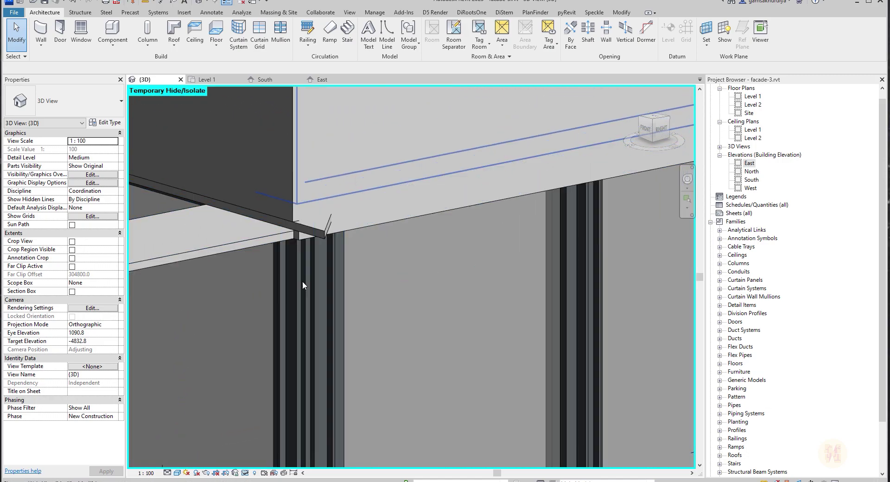
{"action": "key", "text": "a"}
{"action": "key", "text": "l"}
{"action": "left_click", "coordinate": [314, 221]}
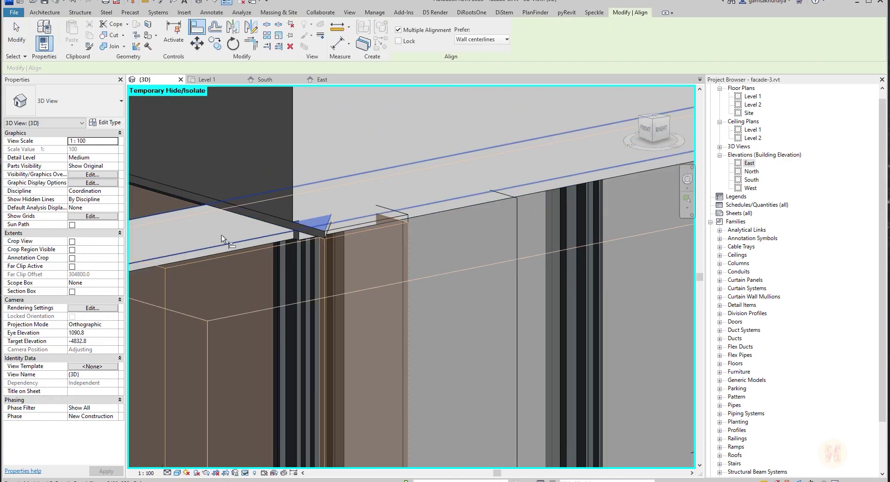
{"action": "left_click", "coordinate": [205, 238]}
{"action": "key", "text": "Escape"}
{"action": "key", "text": "Escape"}
Inspect the aligned side wall slope panel in 3D along the window's top, outer side and sill.
{"action": "scroll", "coordinate": [338, 260], "scroll_direction": "down", "scroll_amount": 2}
{"action": "scroll", "coordinate": [338, 260], "scroll_direction": "down", "scroll_amount": 2}
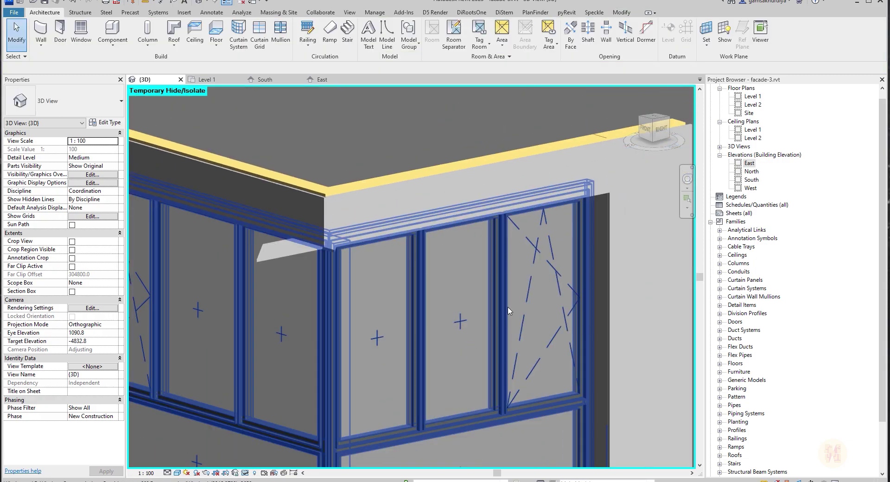
{"action": "middle_click_drag", "start_coordinate": [509, 310], "coordinate": [425, 278]}
{"action": "middle_click_drag", "start_coordinate": [432, 338], "coordinate": [459, 292], "text": "shift"}
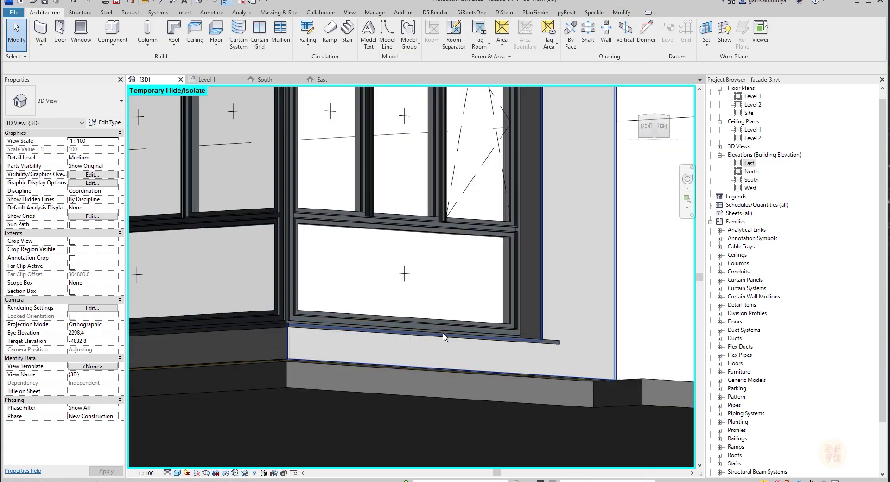
{"action": "scroll", "coordinate": [380, 268], "scroll_direction": "down", "scroll_amount": 3}
{"action": "left_click", "coordinate": [376, 210]}
{"action": "middle_click_drag", "start_coordinate": [375, 210], "coordinate": [324, 259], "text": "shift"}
{"action": "scroll", "coordinate": [231, 132], "scroll_direction": "up", "scroll_amount": 2}
Try widths (Ширина) of 2500 and 2400 for the side wall's slope panel type 3480, 350.
{"action": "left_click", "coordinate": [257, 168]}
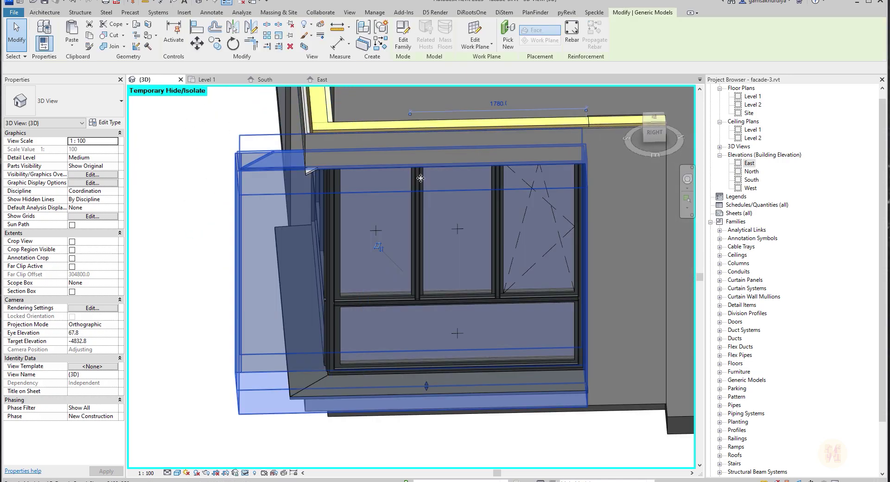
{"action": "left_click", "coordinate": [91, 124]}
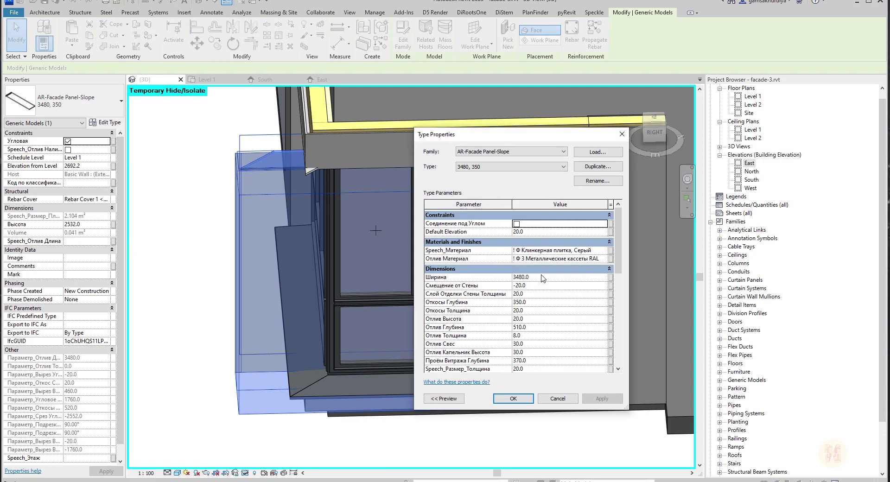
{"action": "left_click", "coordinate": [543, 278]}
{"action": "type", "text": "2500"}
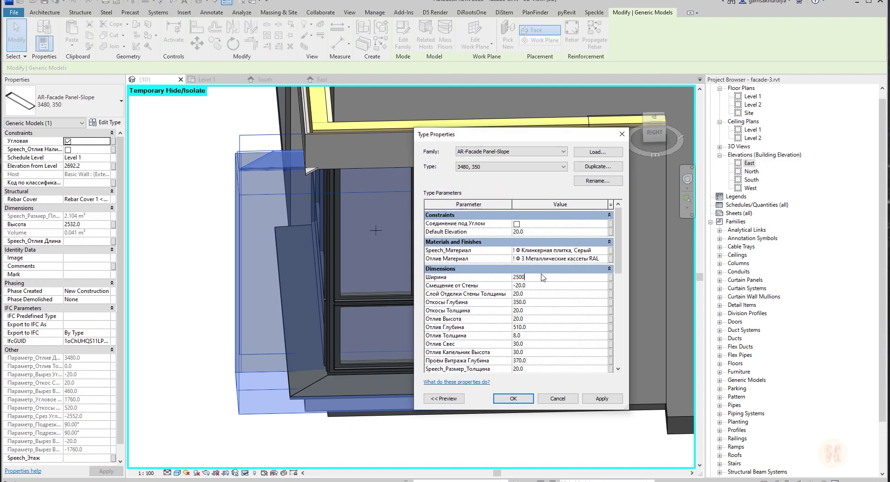
{"action": "left_click", "coordinate": [598, 398]}
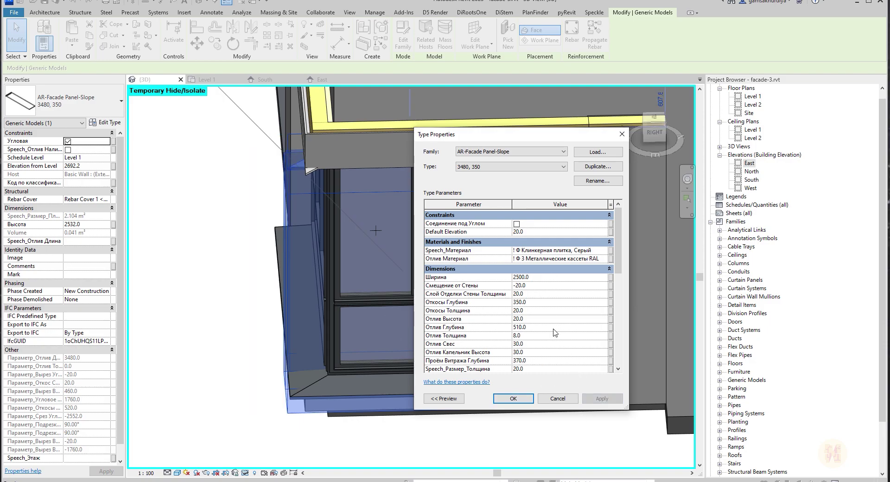
{"action": "left_click", "coordinate": [541, 281]}
{"action": "type", "text": "24"}
{"action": "left_click", "coordinate": [598, 401]}
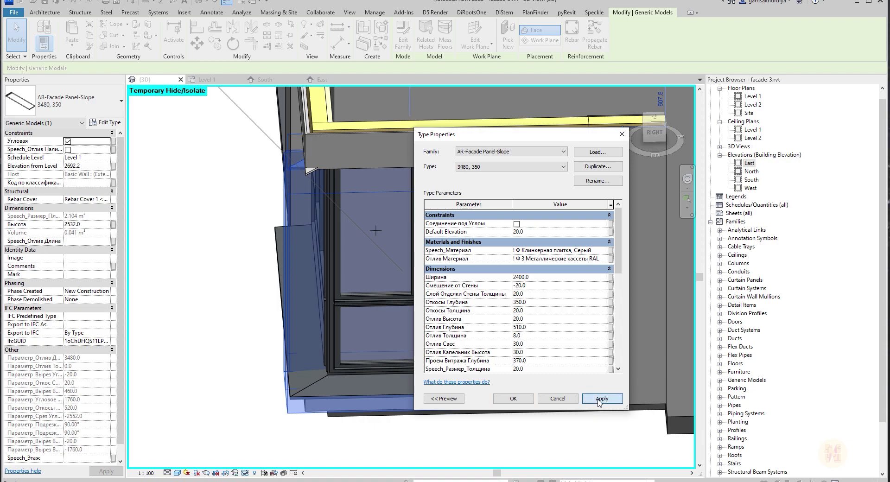
{"action": "left_click", "coordinate": [537, 277]}
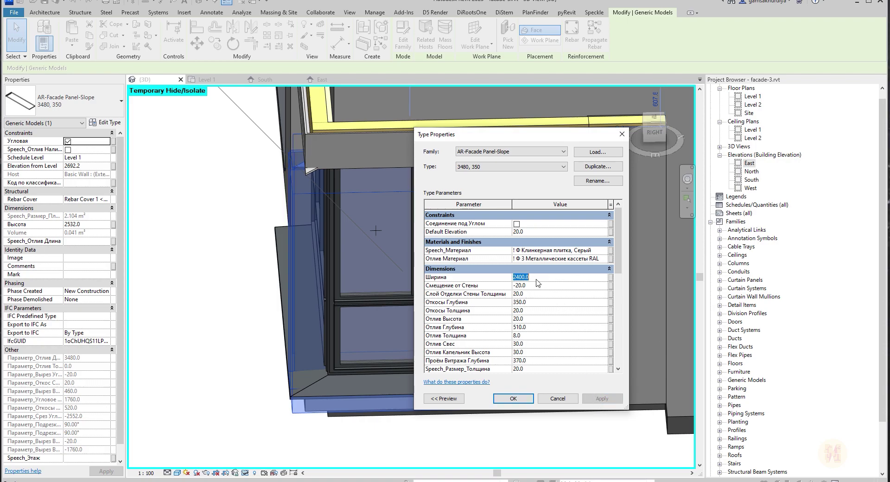
{"action": "type", "text": "20"}
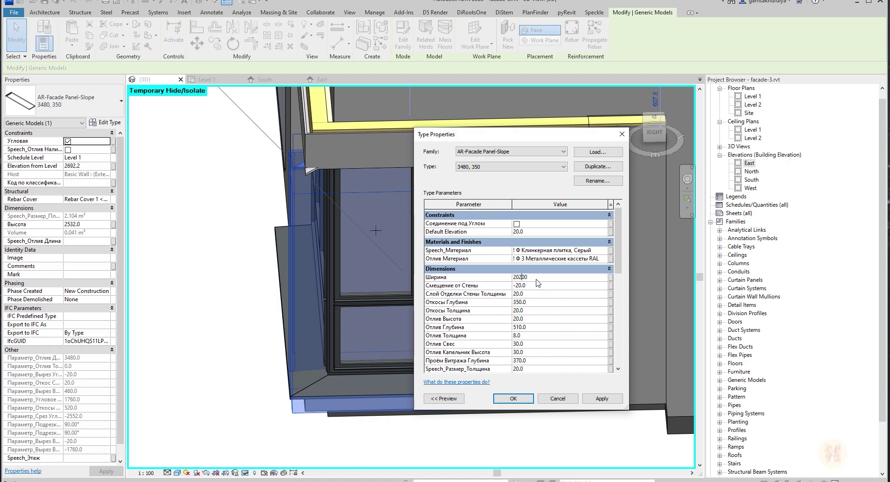
{"action": "left_click", "coordinate": [558, 398]}
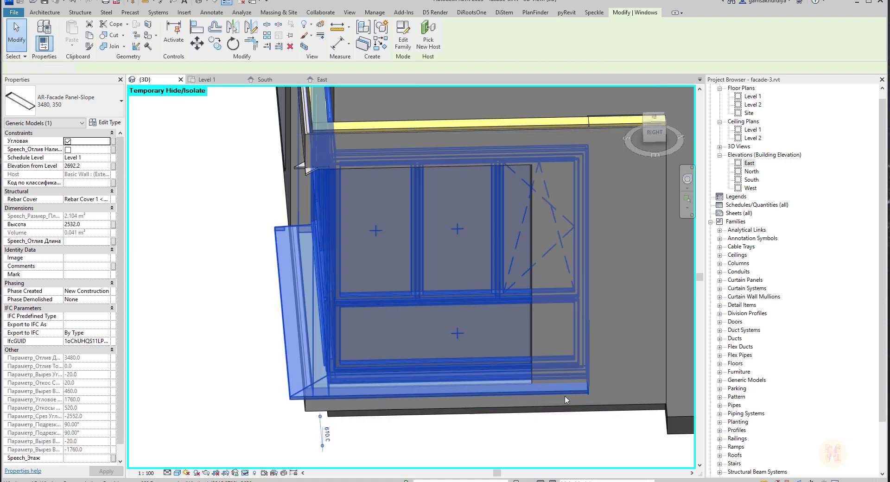
Undo the accidental displacement of the corner window from its wall opening.
{"action": "left_click", "coordinate": [296, 167]}
{"action": "left_click", "coordinate": [298, 162]}
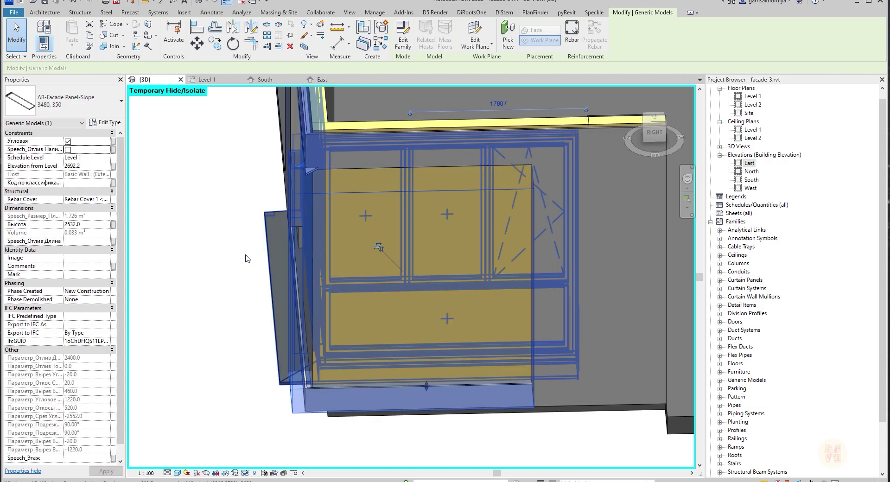
{"action": "left_click", "coordinate": [177, 303]}
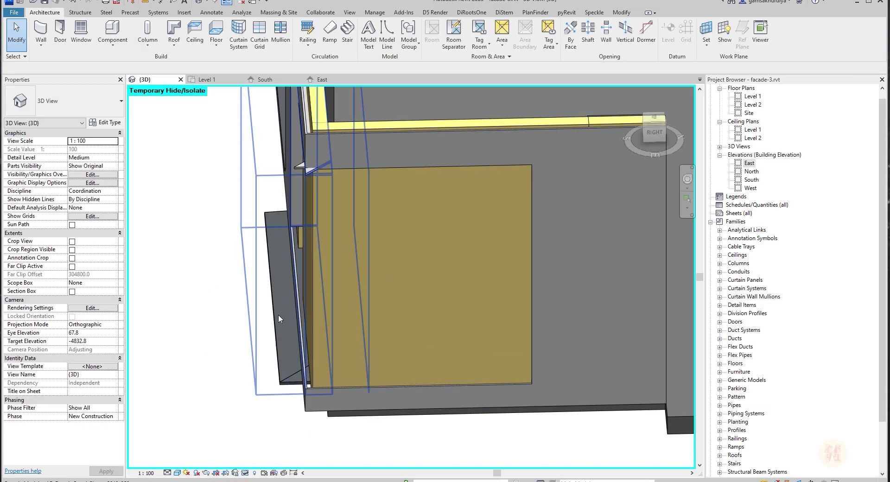
{"action": "left_click", "coordinate": [299, 161]}
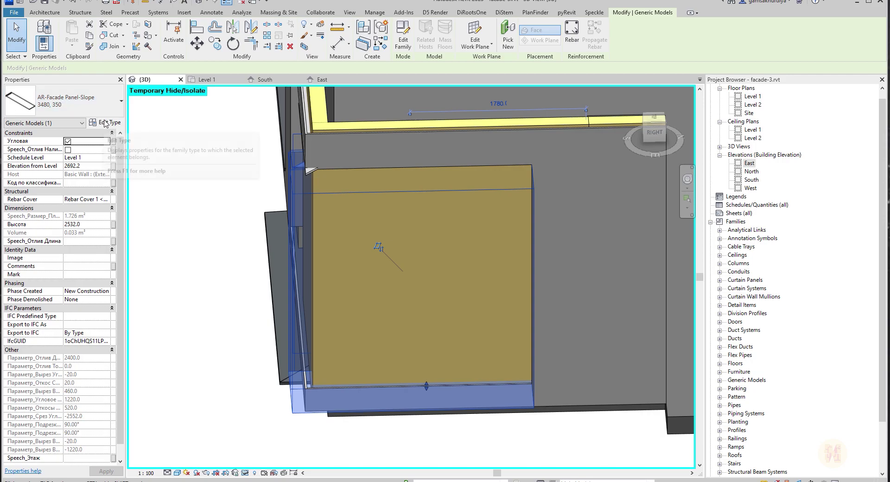
{"action": "left_click", "coordinate": [171, 314]}
{"action": "middle_click_drag", "start_coordinate": [207, 329], "coordinate": [263, 309], "text": "shift"}
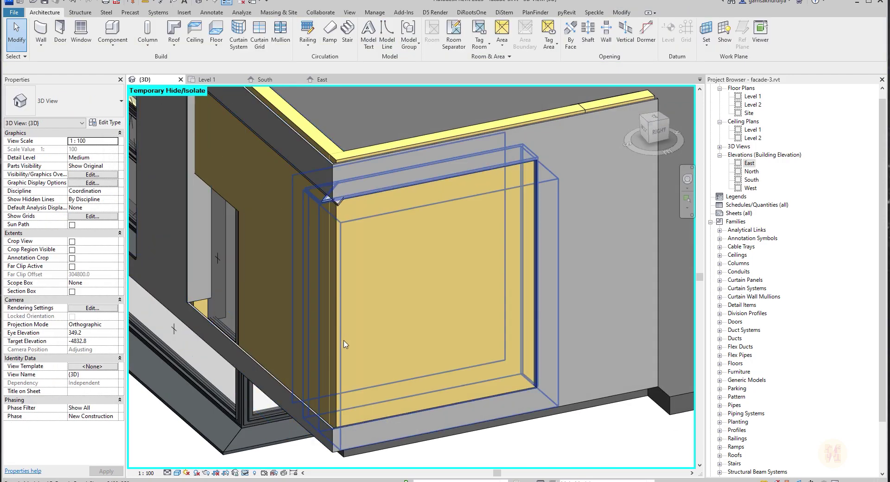
{"action": "key", "text": "ctrl+z"}
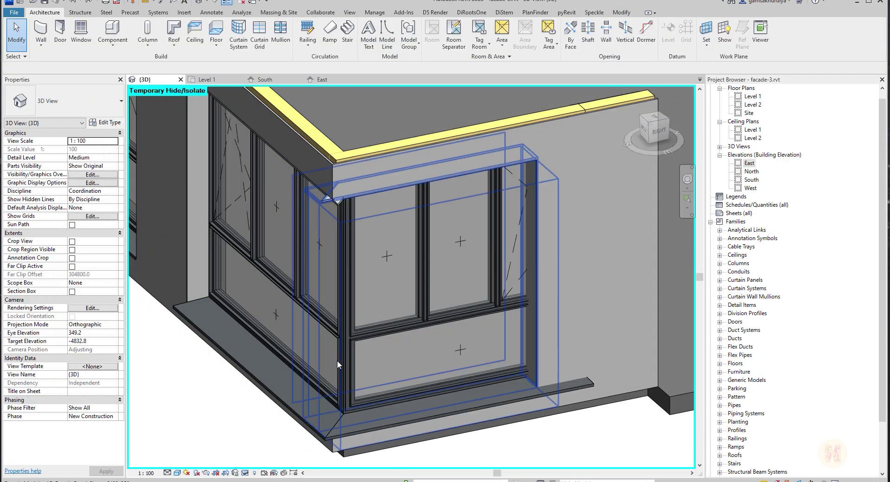
Set the width (Ширина) of the side wall's slope panel type to 2200.
{"action": "left_click", "coordinate": [323, 204]}
{"action": "left_click", "coordinate": [105, 122]}
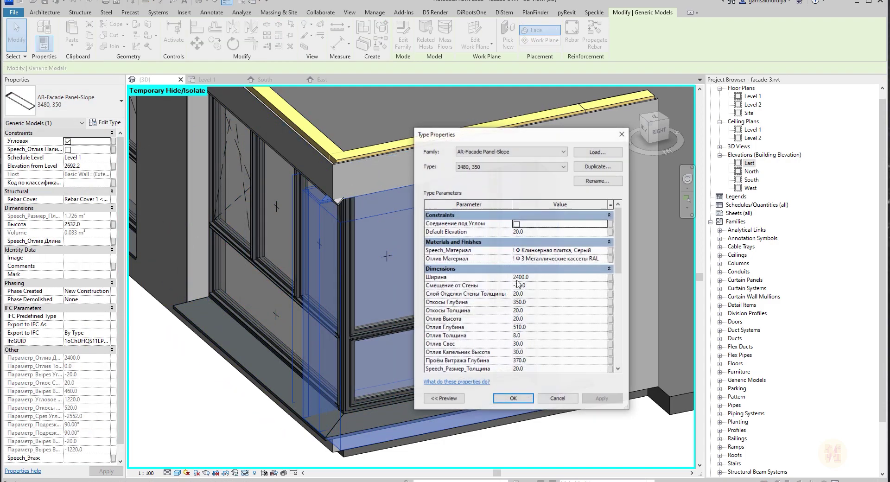
{"action": "left_click", "coordinate": [535, 277]}
{"action": "type", "text": "2200"}
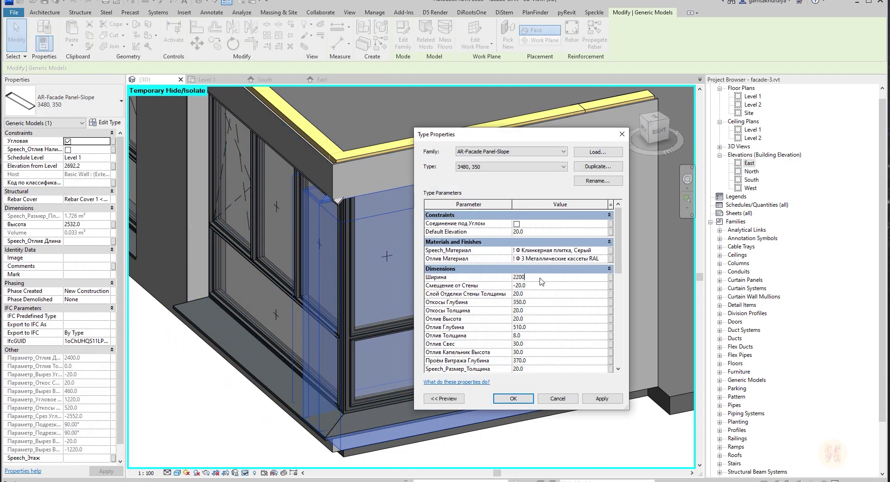
{"action": "left_click", "coordinate": [522, 397]}
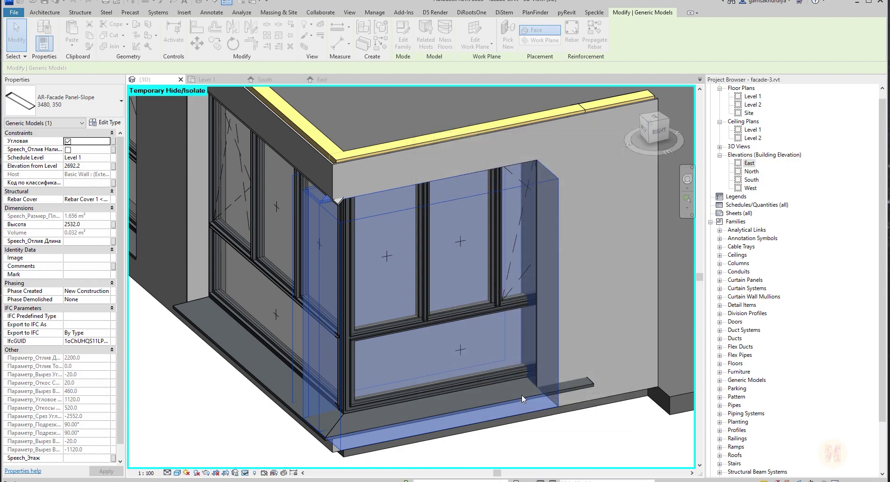
{"action": "key", "text": "Escape"}
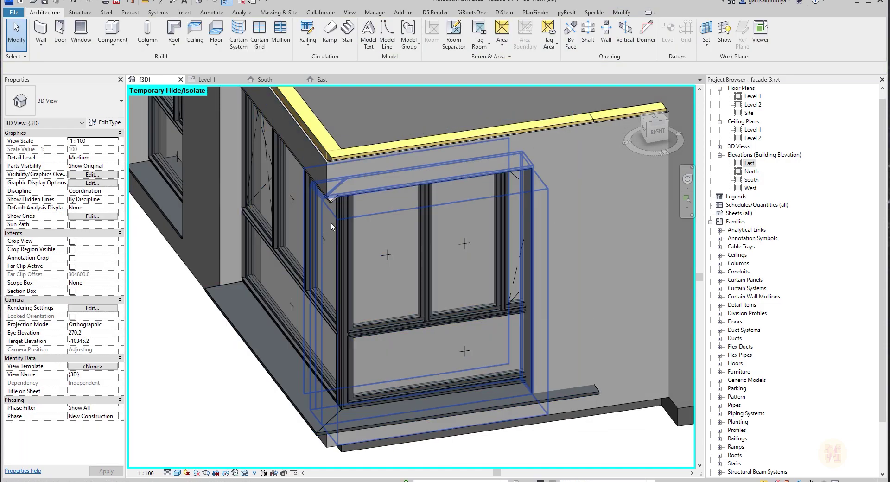
Examine the slope panel's end at the corner up close and reduce its type's width (Ширина) further.
{"action": "scroll", "coordinate": [302, 204], "scroll_direction": "up", "scroll_amount": 5}
{"action": "scroll", "coordinate": [307, 193], "scroll_direction": "up", "scroll_amount": 4}
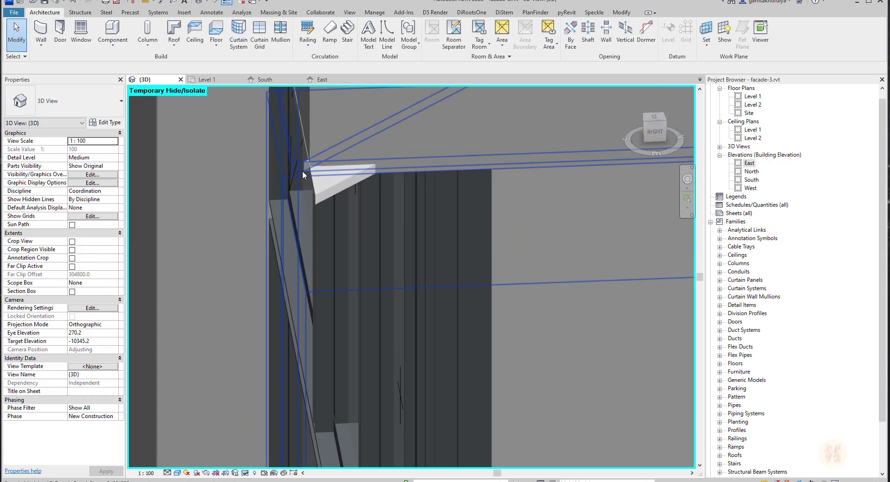
{"action": "left_click", "coordinate": [308, 174]}
{"action": "left_click", "coordinate": [106, 123]}
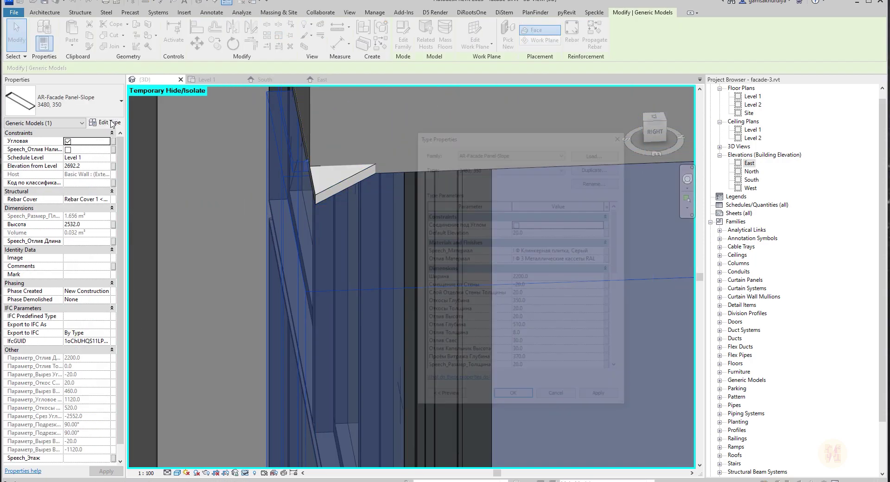
{"action": "left_click", "coordinate": [546, 278]}
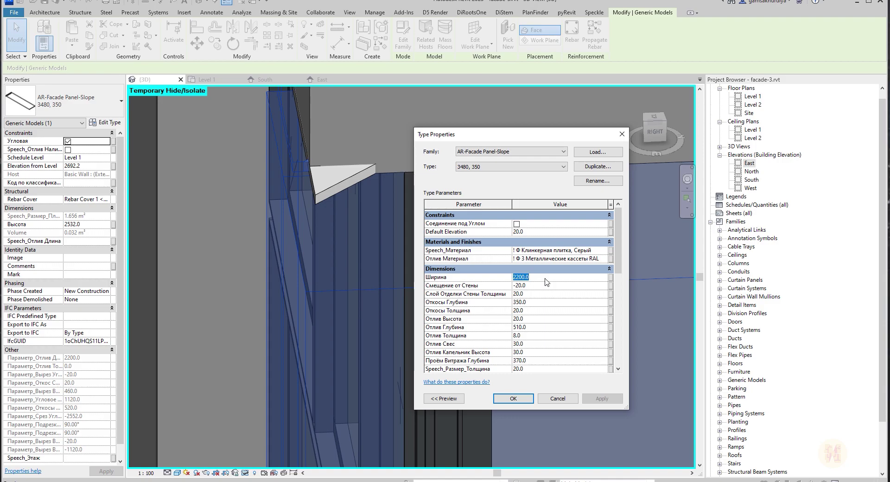
{"action": "type", "text": "24"}
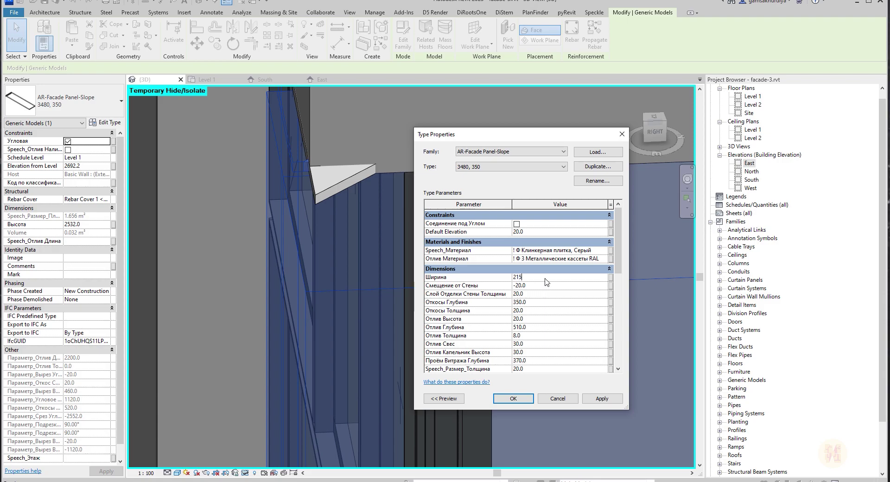
{"action": "left_click", "coordinate": [513, 398]}
{"action": "key", "text": "Escape"}
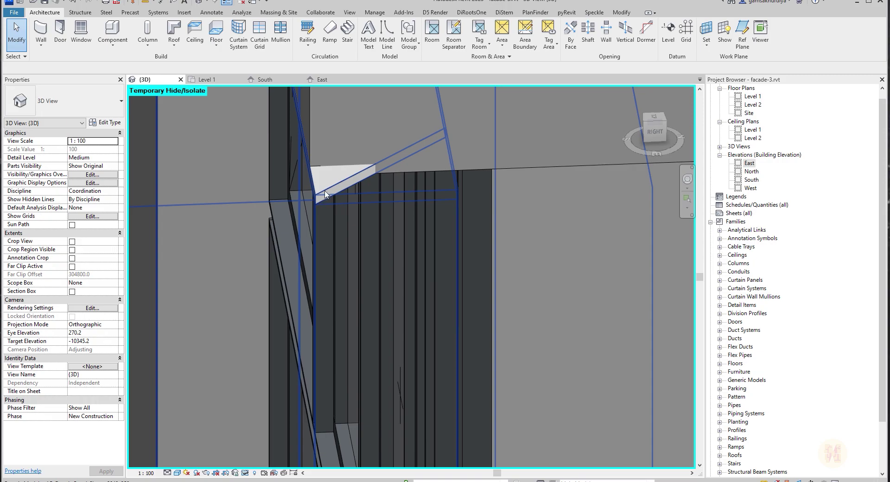
Try widths (Ширина) of 3300 and 3200 for the front wall's slope panel type 2940, 350.
{"action": "left_click", "coordinate": [324, 194]}
{"action": "left_click", "coordinate": [105, 122]}
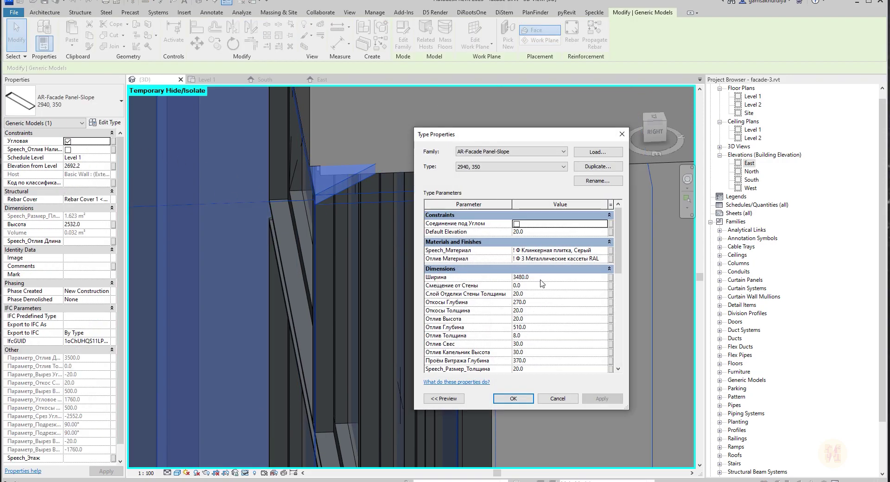
{"action": "left_click", "coordinate": [541, 278]}
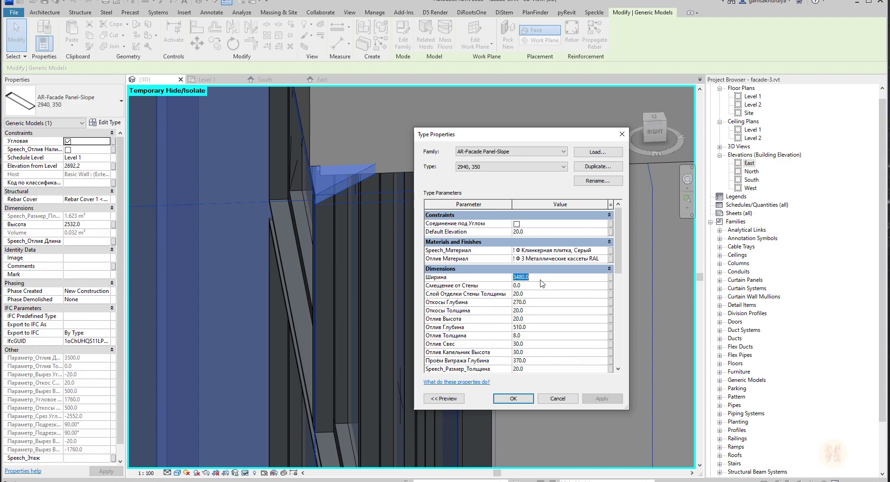
{"action": "type", "text": "330"}
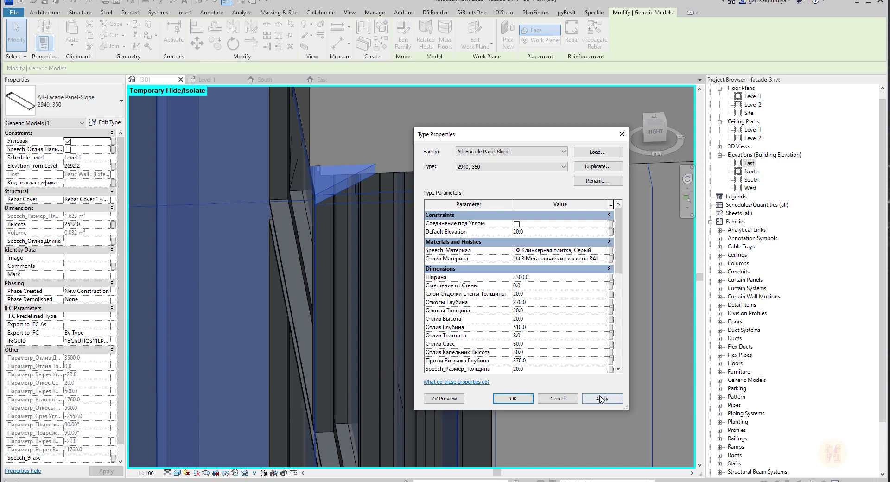
{"action": "left_click", "coordinate": [601, 398]}
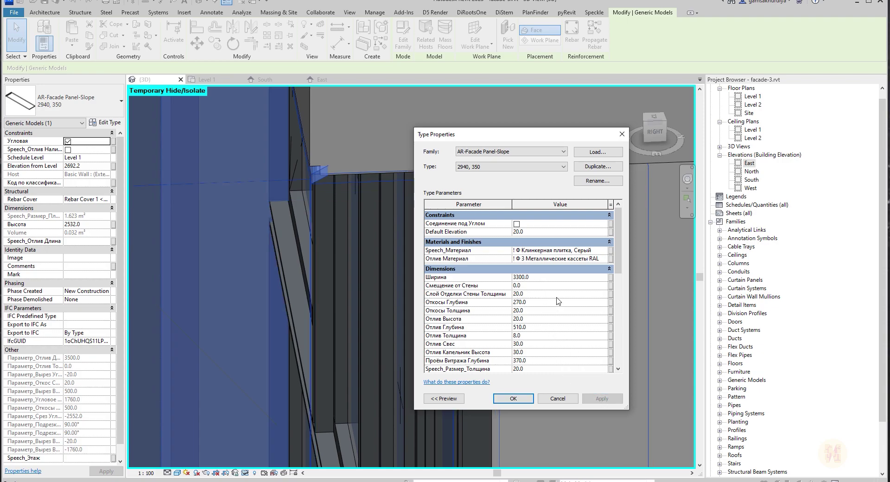
{"action": "left_click", "coordinate": [552, 280]}
{"action": "type", "text": "320"}
{"action": "left_click", "coordinate": [590, 399]}
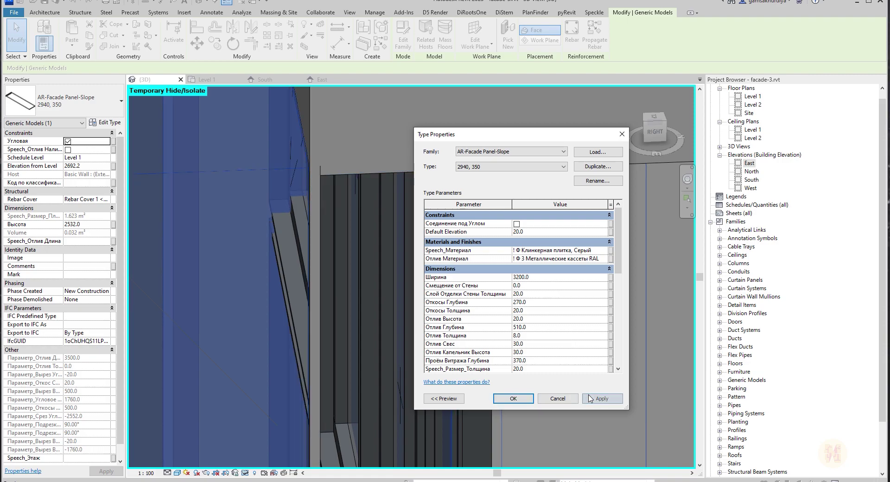
Set the width (Ширина) of the front wall's slope panel type 2940, 350 to 3250.
{"action": "left_click", "coordinate": [538, 278]}
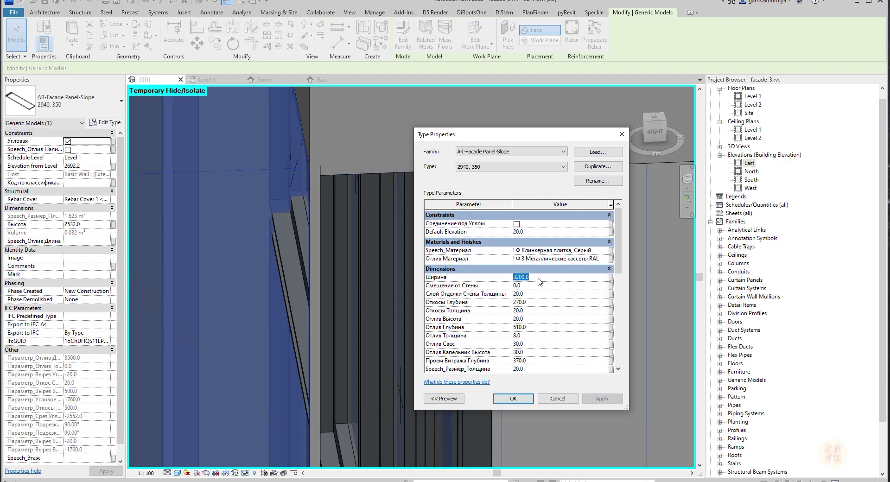
{"action": "type", "text": "32"}
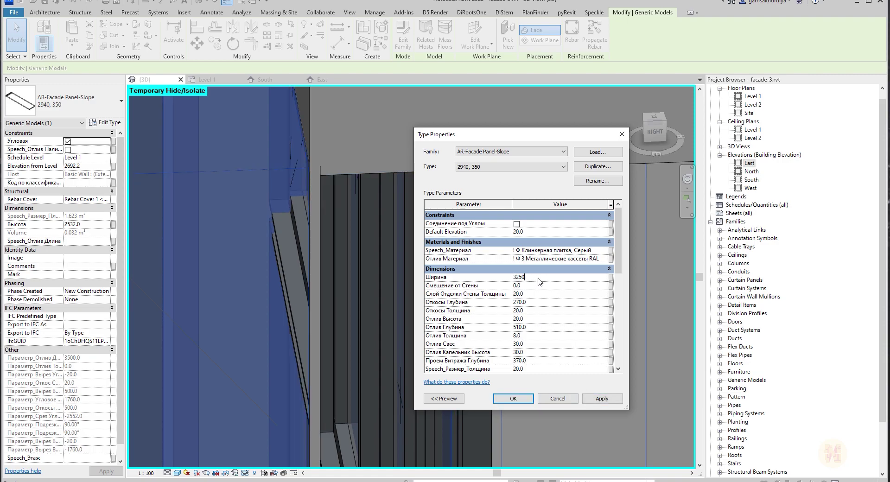
{"action": "left_click", "coordinate": [521, 398]}
{"action": "key", "text": "Escape"}
{"action": "mouse_move", "coordinate": [357, 238]}
{"action": "middle_mouse_down", "text": "shift"}
{"action": "mouse_move", "coordinate": [423, 238]}
{"action": "mouse_move", "coordinate": [487, 272]}
{"action": "mouse_move", "coordinate": [262, 212]}
{"action": "mouse_move", "coordinate": [352, 224]}
{"action": "middle_mouse_up", "text": "shift"}
{"action": "left_click", "coordinate": [487, 271]}
{"action": "key", "text": "Escape"}
{"action": "left_click", "coordinate": [539, 126]}
{"action": "key", "text": "Escape"}
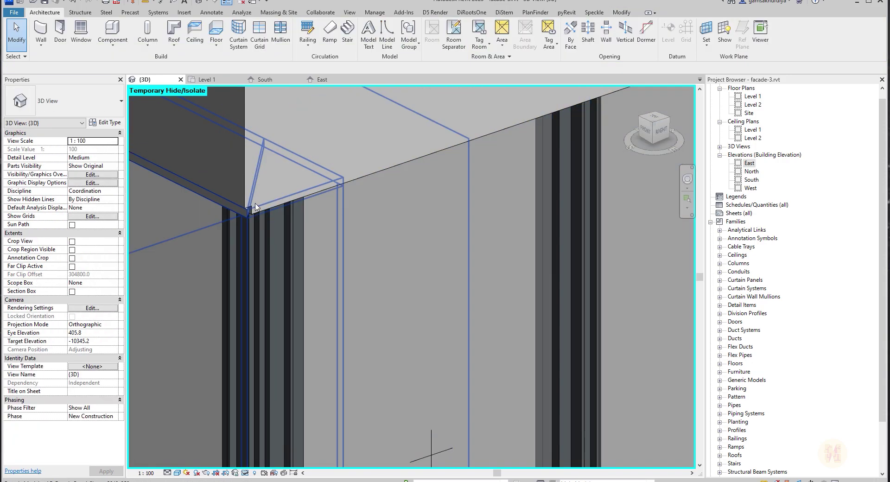
Try a width (Ширина) of 2275 for the side wall's slope panel type 3480, 350.
{"action": "left_click", "coordinate": [260, 207]}
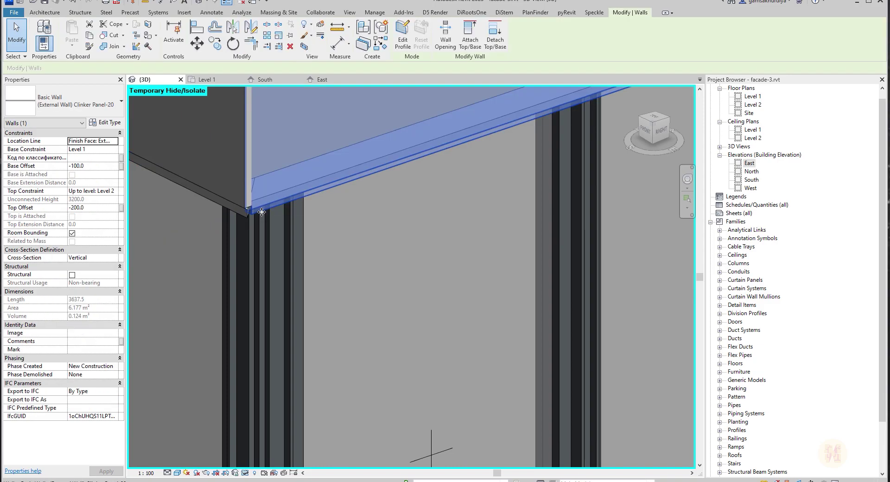
{"action": "key", "text": "Tab"}
{"action": "left_click", "coordinate": [263, 212]}
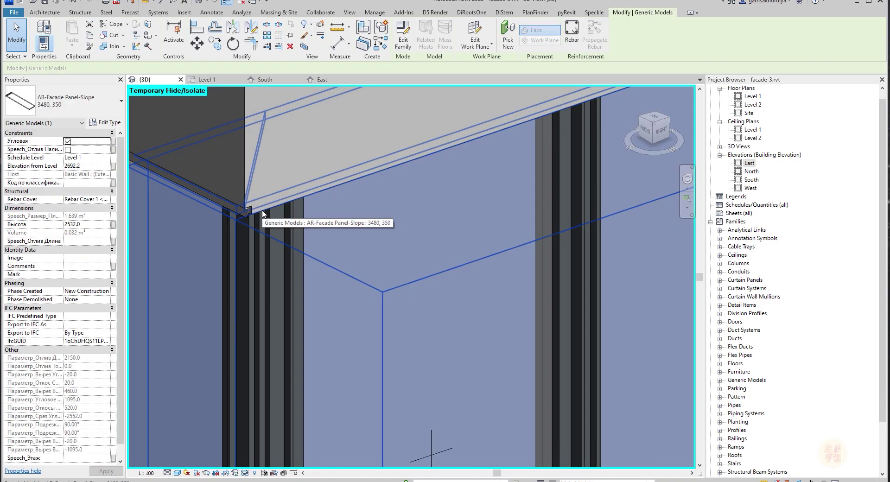
{"action": "left_click", "coordinate": [105, 123]}
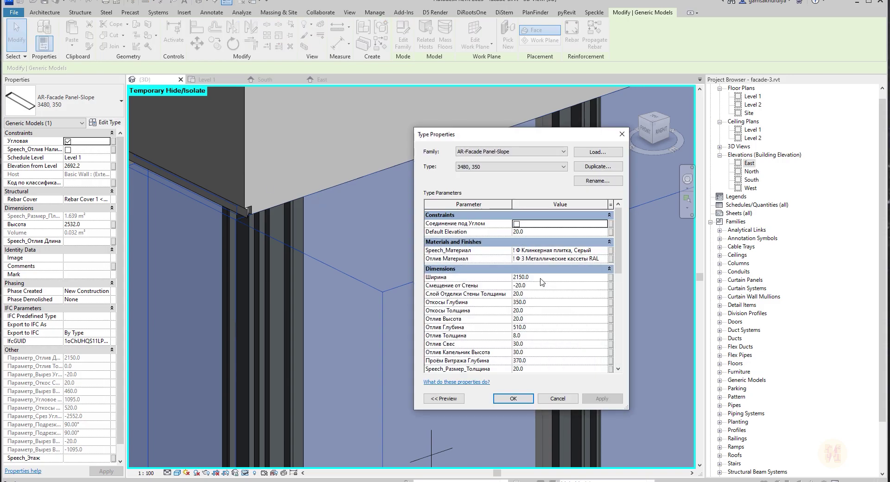
{"action": "left_click", "coordinate": [540, 277]}
{"action": "type", "text": "2275"}
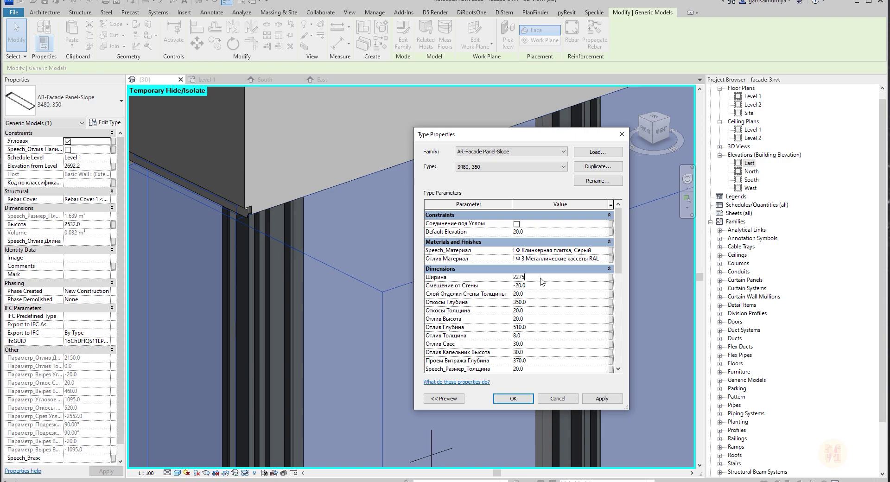
{"action": "left_click", "coordinate": [597, 399]}
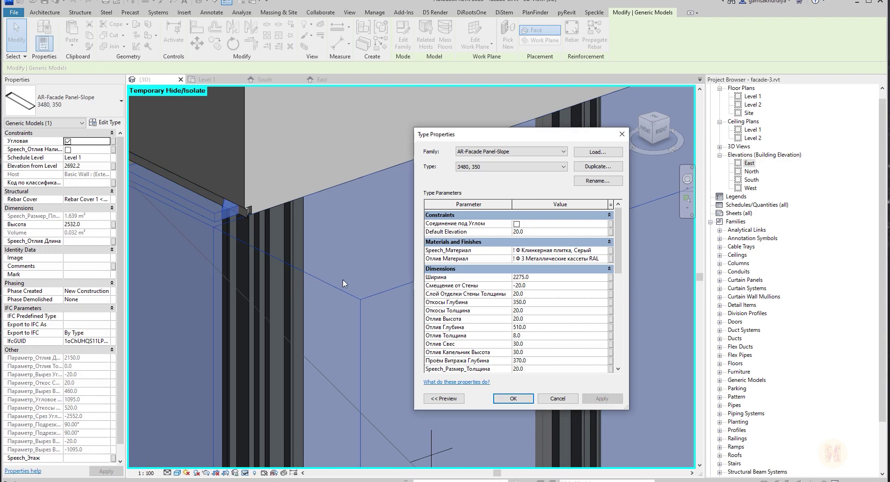
{"action": "left_click", "coordinate": [551, 278]}
{"action": "type", "text": "2"}
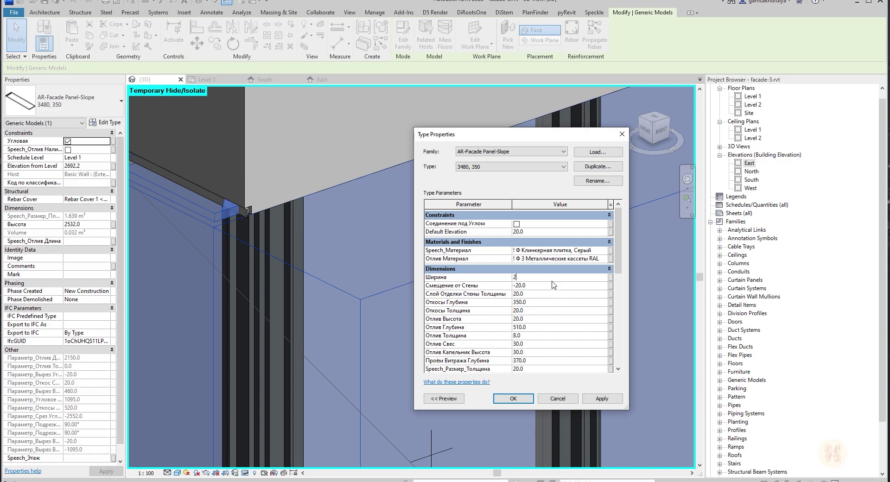
{"action": "left_click", "coordinate": [558, 399]}
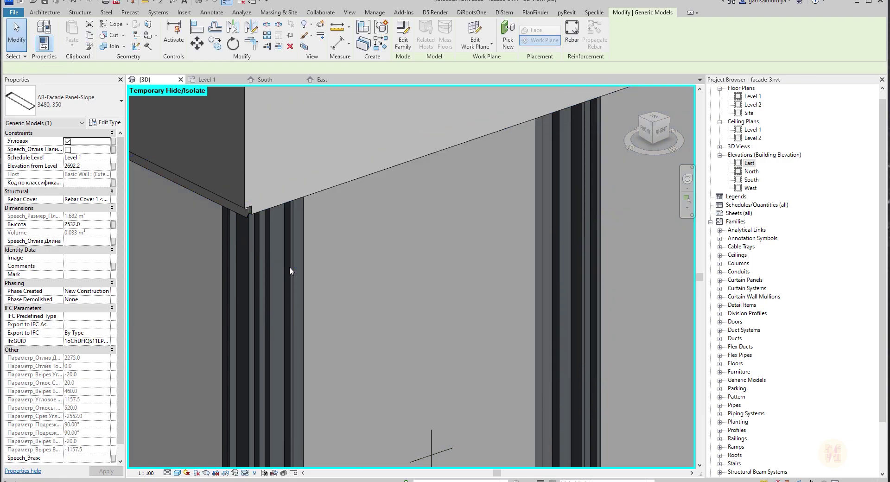
{"action": "key", "text": "Escape"}
Try to move the side wall's slope panel outward across the cladding wall's thickness in the Level 1 plan.
{"action": "scroll", "coordinate": [293, 199], "scroll_direction": "down", "scroll_amount": 3}
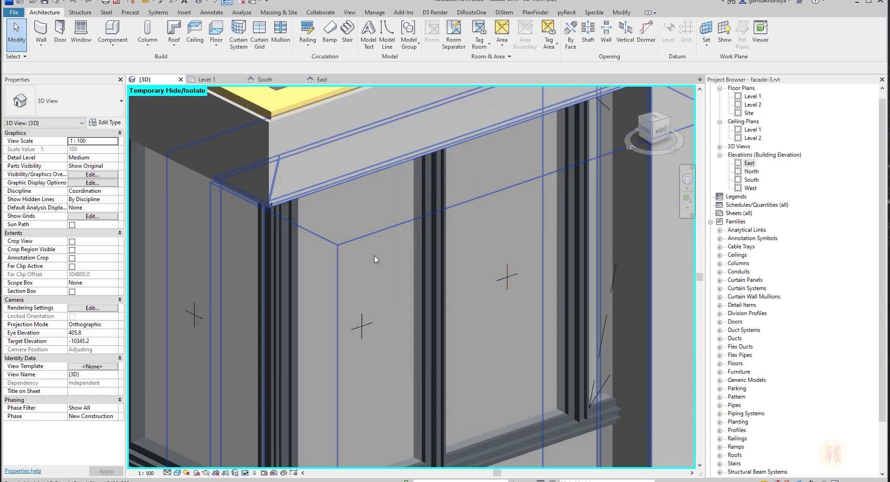
{"action": "middle_click_drag", "start_coordinate": [359, 385], "coordinate": [539, 266], "text": "shift"}
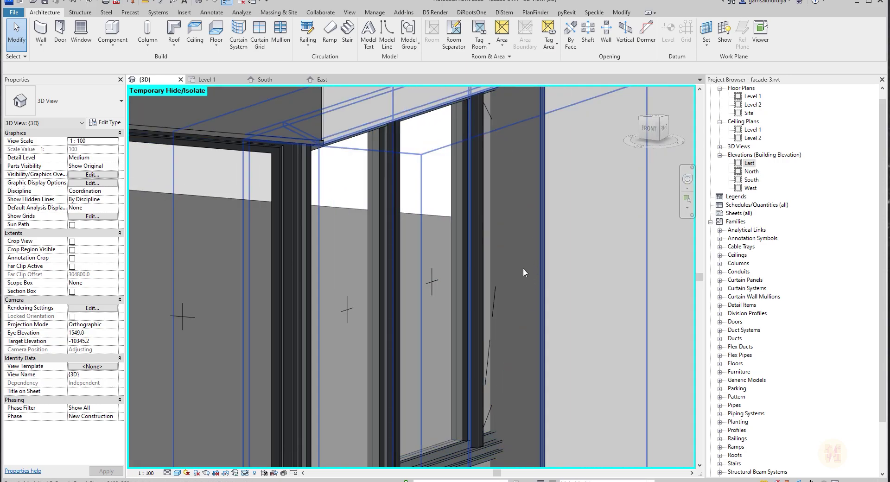
{"action": "left_click", "coordinate": [523, 268]}
{"action": "mouse_move", "coordinate": [425, 218]}
{"action": "middle_mouse_down", "text": "shift"}
{"action": "mouse_move", "coordinate": [455, 246]}
{"action": "mouse_move", "coordinate": [423, 213]}
{"action": "middle_mouse_up", "text": "shift"}
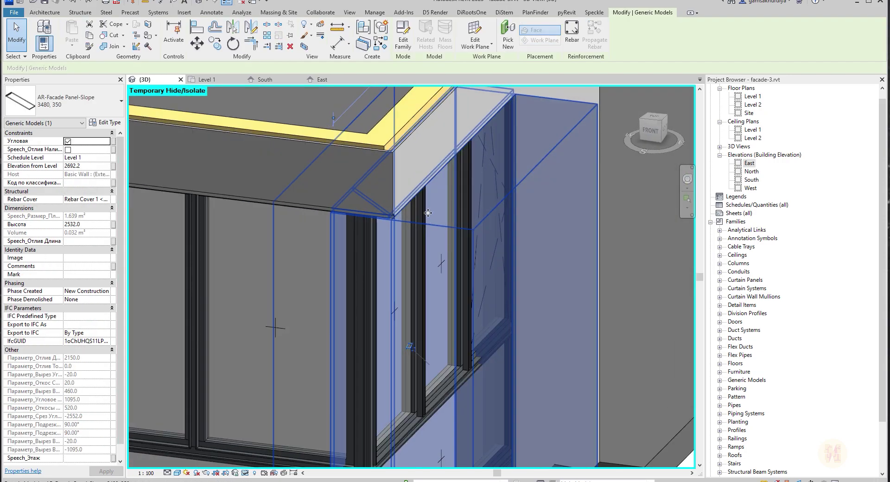
{"action": "scroll", "coordinate": [413, 211], "scroll_direction": "up", "scroll_amount": 4}
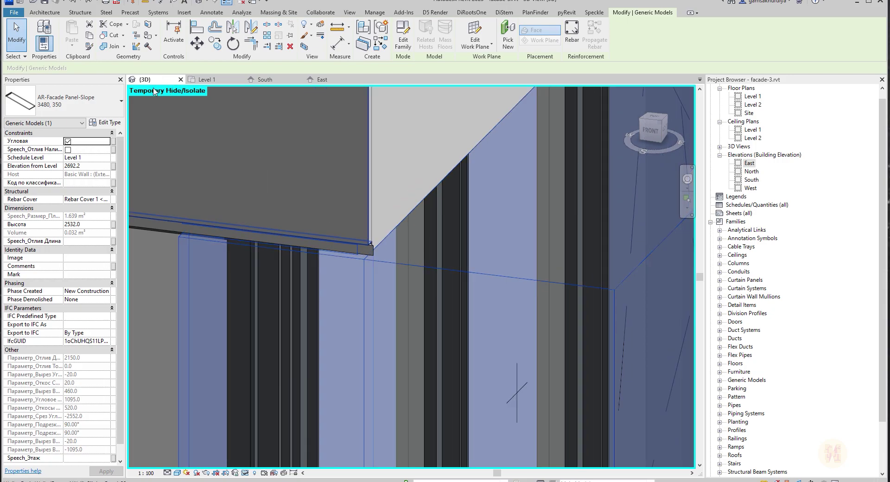
{"action": "left_click", "coordinate": [224, 82]}
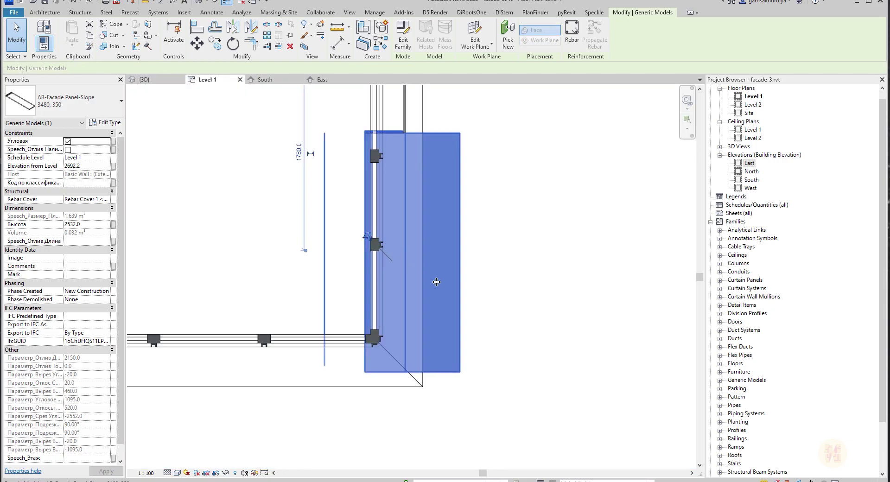
{"action": "scroll", "coordinate": [404, 169], "scroll_direction": "up", "scroll_amount": 6}
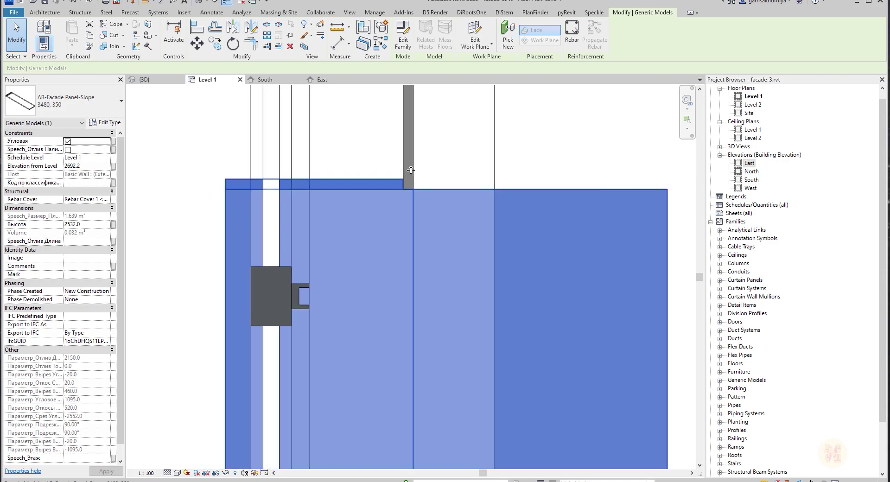
{"action": "scroll", "coordinate": [401, 174], "scroll_direction": "up", "scroll_amount": 2}
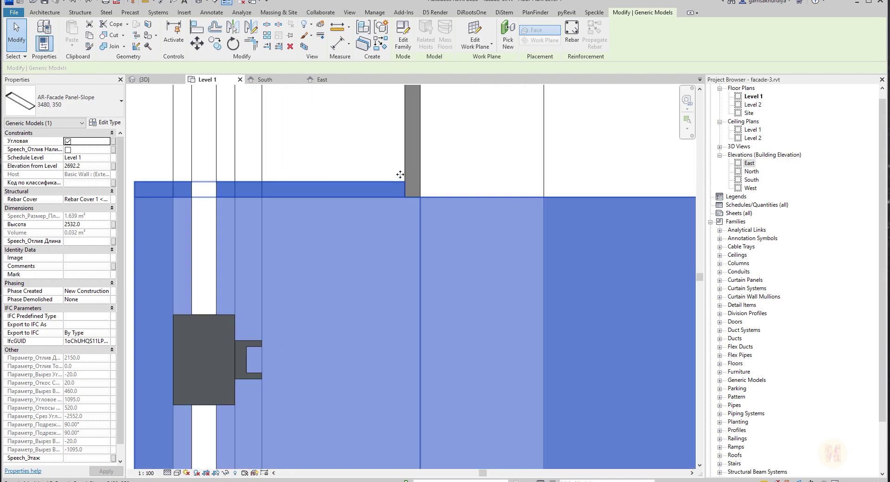
{"action": "left_click", "coordinate": [198, 45]}
{"action": "left_click", "coordinate": [414, 185]}
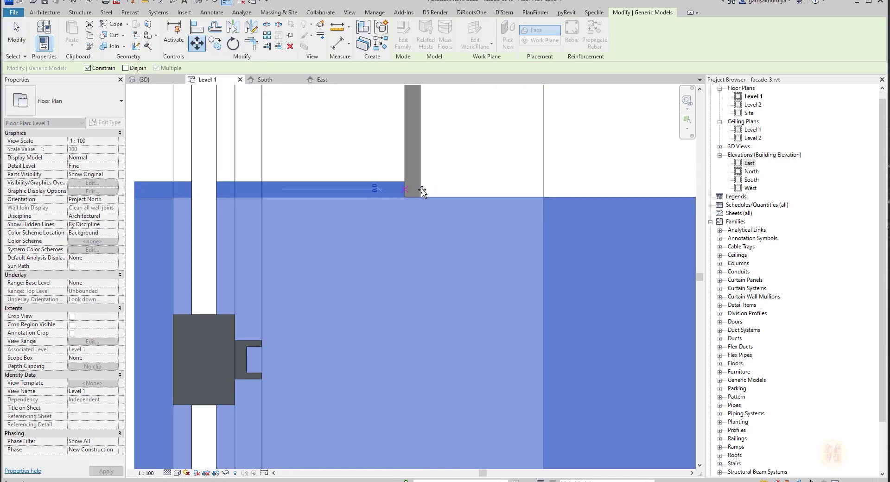
{"action": "left_click", "coordinate": [427, 195]}
Check both ends of the side wall's slope panel in the Level 1 plan and shift it about 5 mm along the wall toward the corner.
{"action": "scroll", "coordinate": [404, 171], "scroll_direction": "down", "scroll_amount": 3}
{"action": "middle_click_drag", "start_coordinate": [465, 327], "coordinate": [453, 115]}
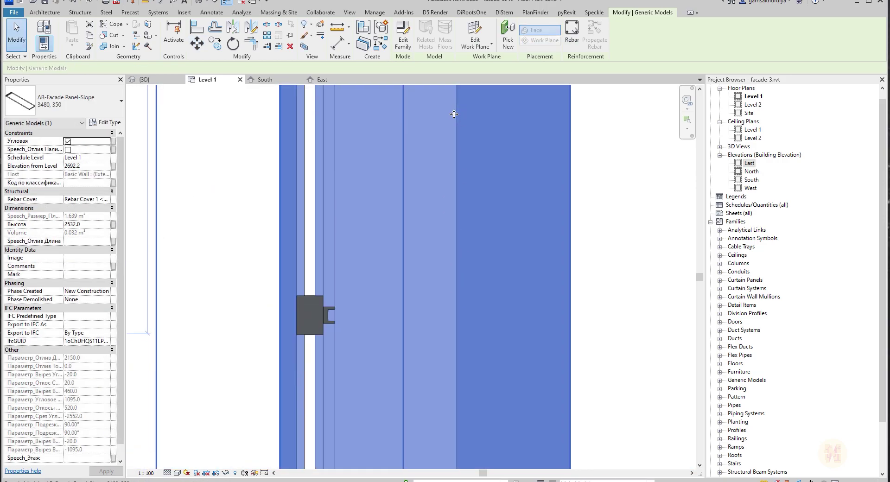
{"action": "middle_click_drag", "start_coordinate": [391, 402], "coordinate": [398, 194]}
{"action": "scroll", "coordinate": [398, 194], "scroll_direction": "down", "scroll_amount": 2}
{"action": "scroll", "coordinate": [400, 372], "scroll_direction": "up", "scroll_amount": 1}
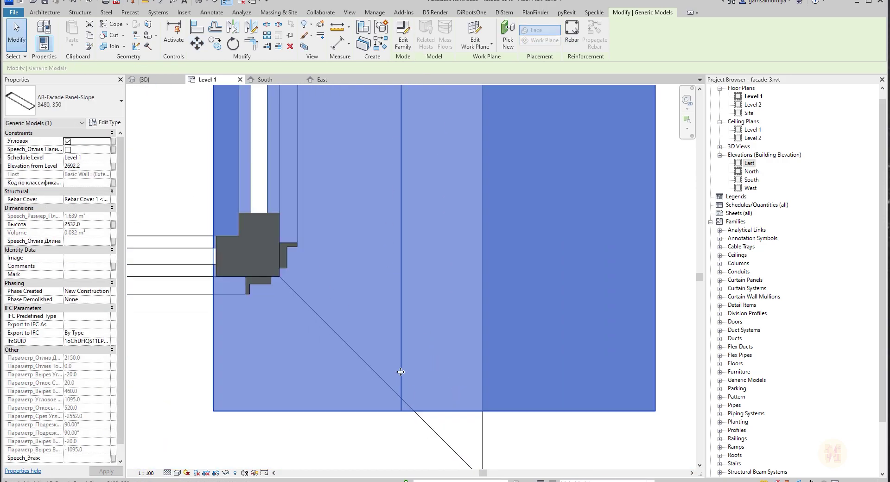
{"action": "scroll", "coordinate": [408, 282], "scroll_direction": "down", "scroll_amount": 4}
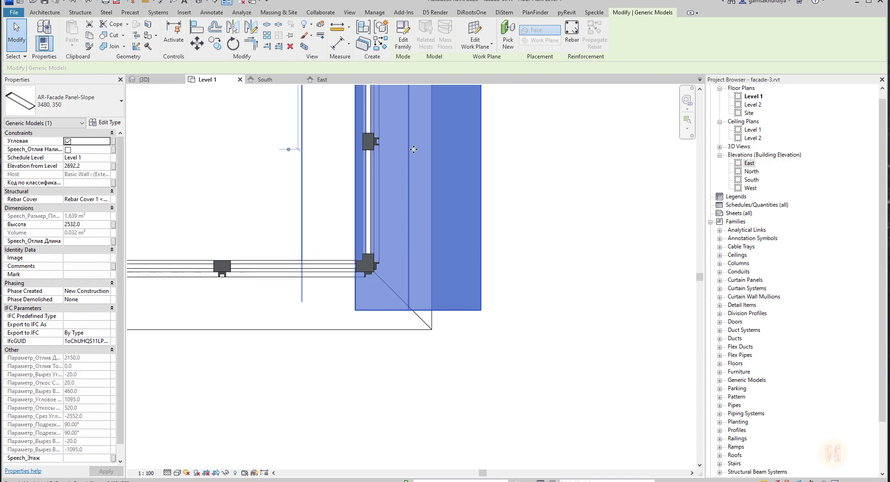
{"action": "middle_click_drag", "start_coordinate": [400, 116], "coordinate": [404, 330]}
{"action": "scroll", "coordinate": [399, 198], "scroll_direction": "up", "scroll_amount": 2}
{"action": "scroll", "coordinate": [412, 184], "scroll_direction": "up", "scroll_amount": 1}
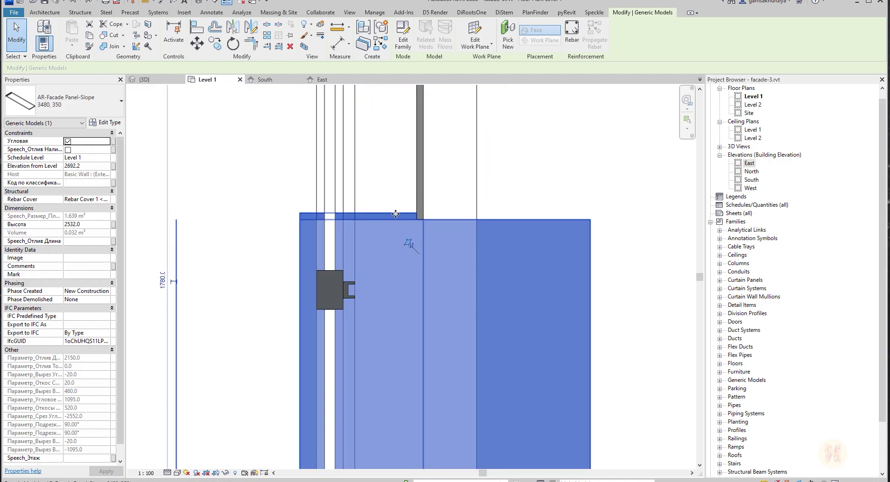
{"action": "left_click_drag", "start_coordinate": [395, 214], "coordinate": [464, 216]}
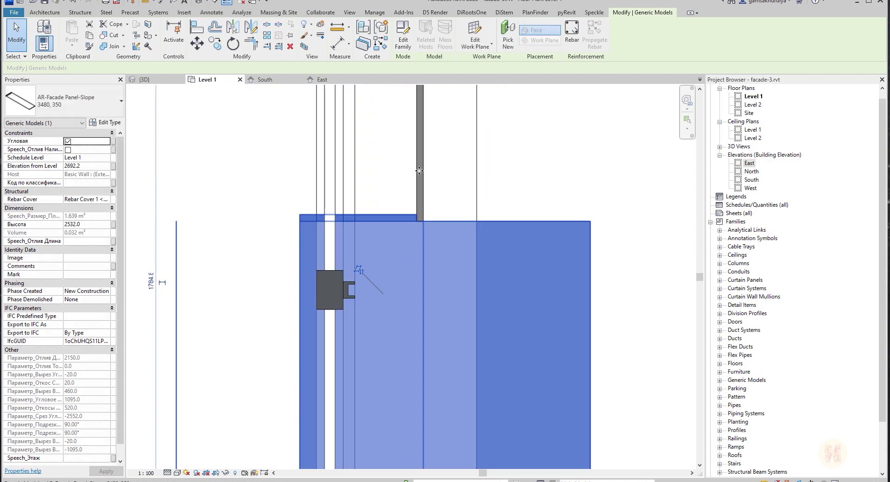
{"action": "key", "text": "Escape"}
Move the side wall's clinker panel wall 10 mm outward in the Level 1 plan.
{"action": "left_click", "coordinate": [422, 159]}
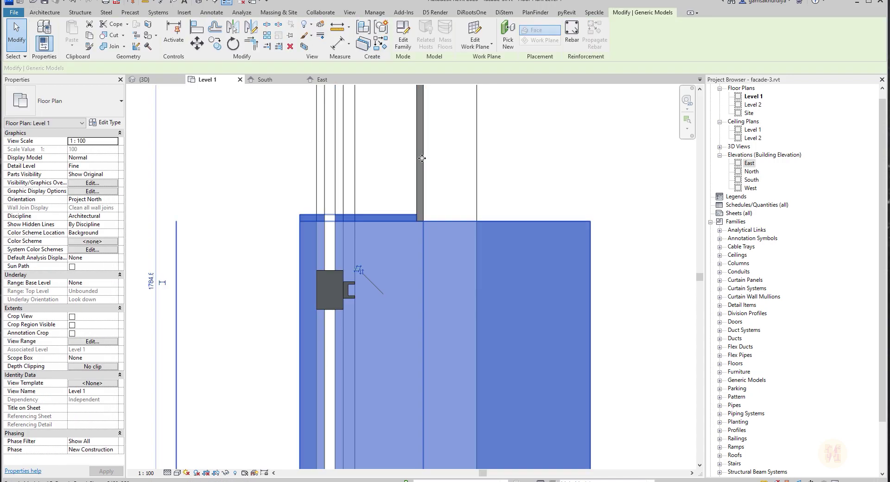
{"action": "key", "text": "Escape"}
{"action": "left_click", "coordinate": [419, 167]}
{"action": "scroll", "coordinate": [341, 172], "scroll_direction": "up", "scroll_amount": 1}
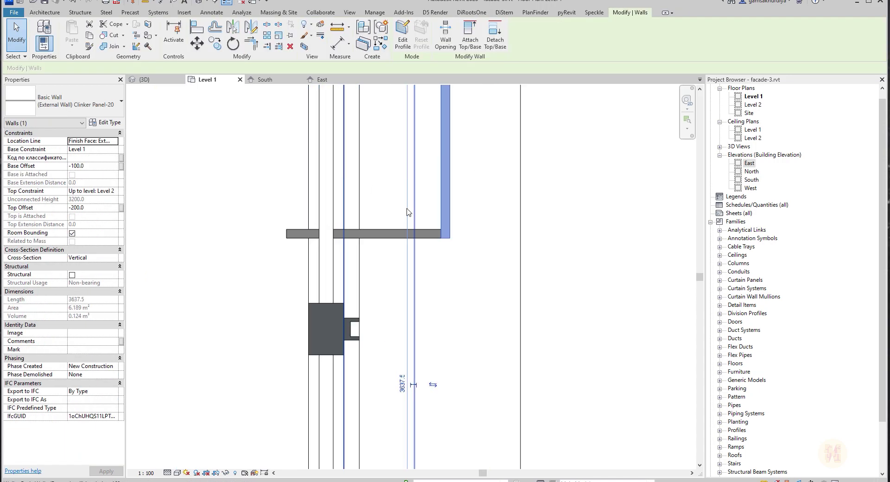
{"action": "left_click", "coordinate": [196, 44]}
{"action": "left_click", "coordinate": [414, 165]}
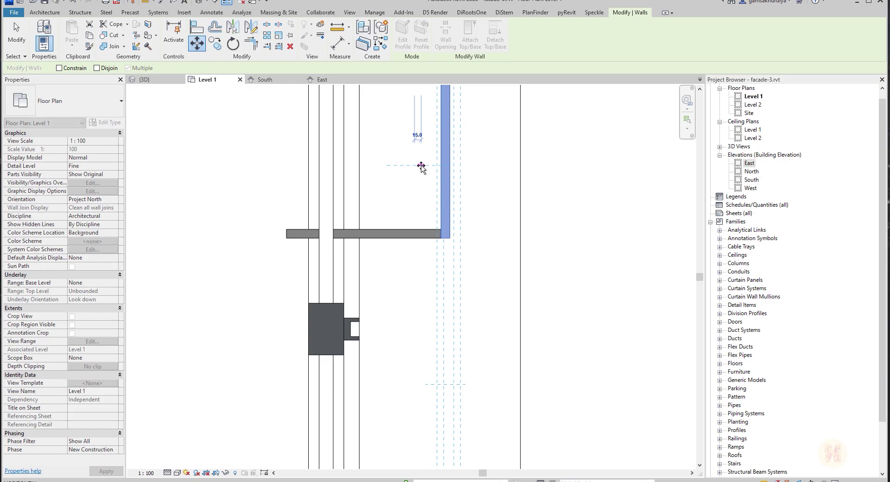
{"action": "type", "text": "10"}
{"action": "key", "text": "Return"}
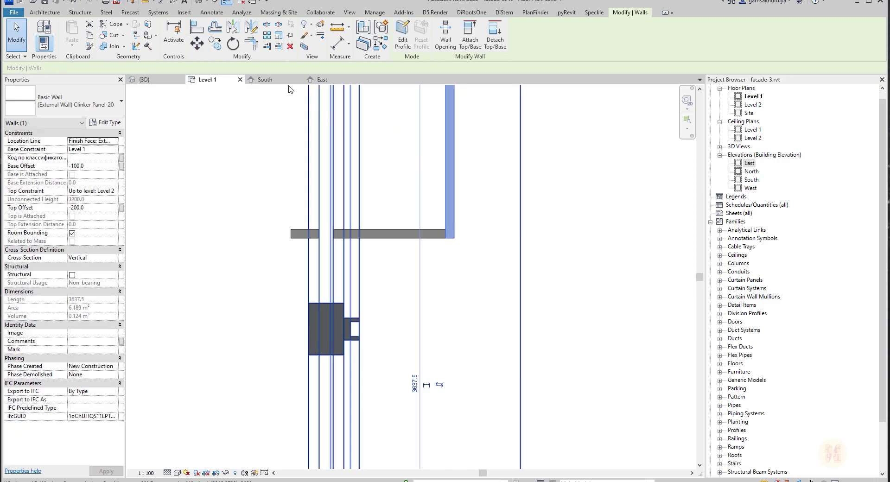
Inspect the corner joint in 3D and check the type properties of the side wall's (External Wall) Clinker Panel-20.
{"action": "key", "text": "ctrl+Tab"}
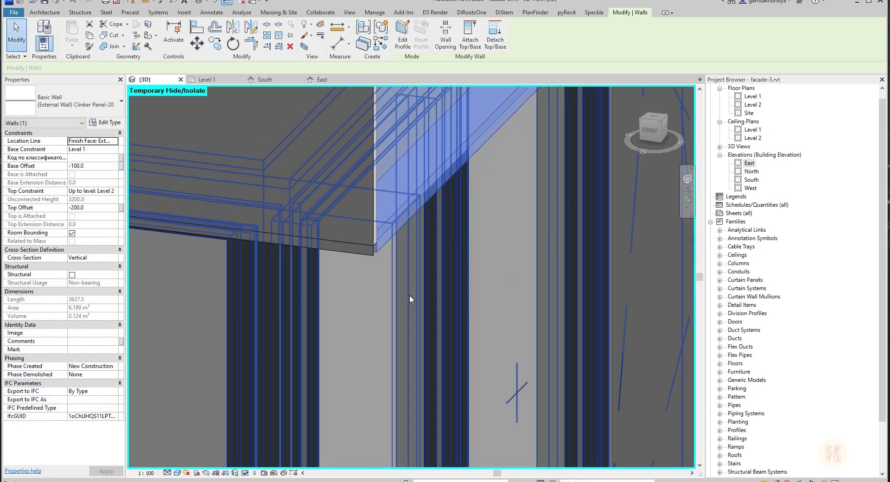
{"action": "middle_click_drag", "start_coordinate": [399, 258], "coordinate": [367, 261], "text": "shift"}
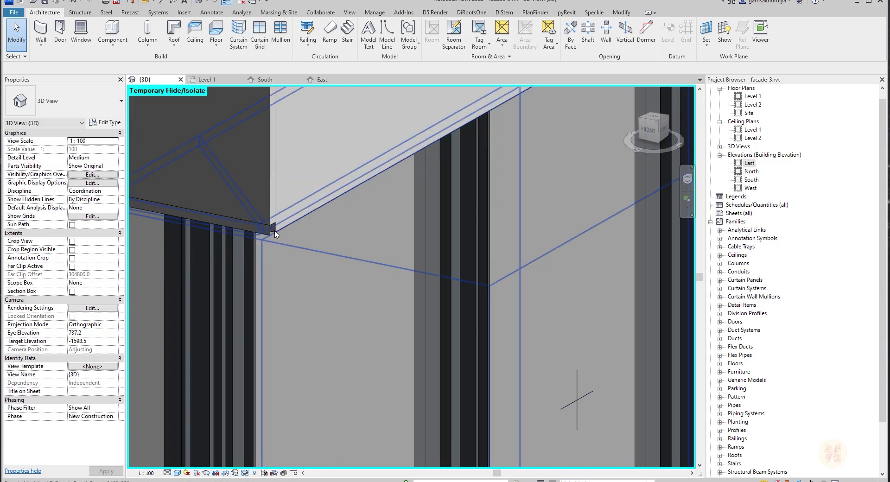
{"action": "scroll", "coordinate": [274, 230], "scroll_direction": "up", "scroll_amount": 1}
{"action": "left_click", "coordinate": [287, 223]}
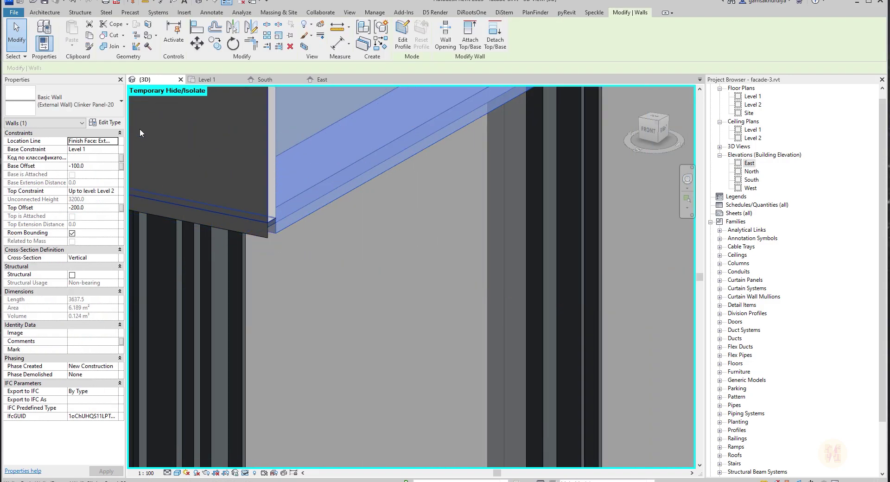
{"action": "left_click", "coordinate": [105, 123]}
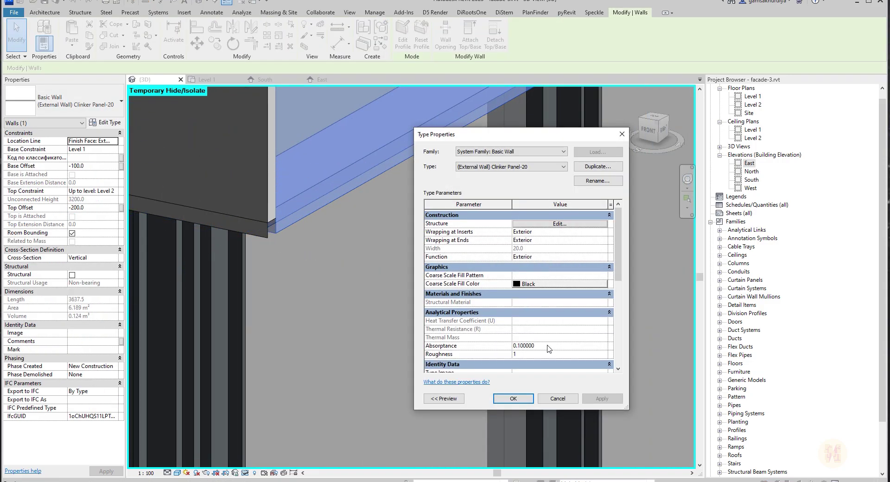
{"action": "scroll", "coordinate": [548, 324], "scroll_direction": "down", "scroll_amount": 3}
{"action": "key", "text": "Escape"}
{"action": "key", "text": "Escape"}
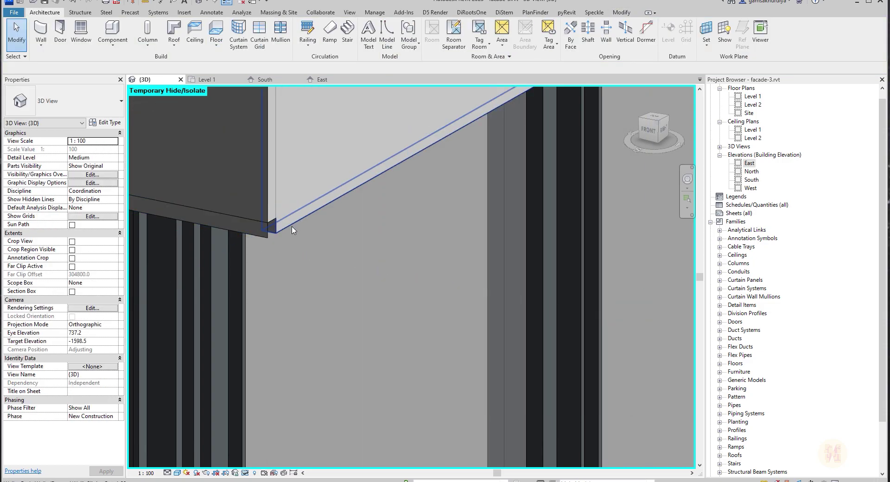
Examine from below how the slope panels and cladding walls meet at the window corner.
{"action": "key", "text": "Tab"}
{"action": "left_click", "coordinate": [292, 227]}
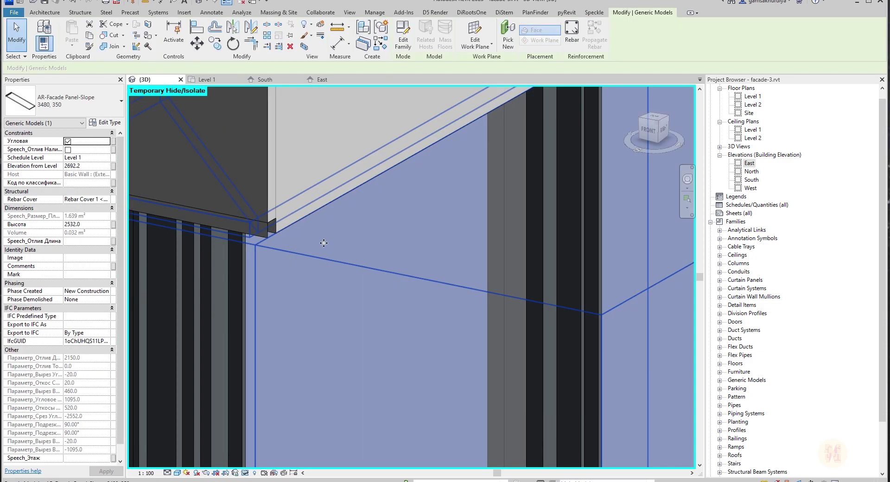
{"action": "scroll", "coordinate": [408, 281], "scroll_direction": "down", "scroll_amount": 2}
{"action": "middle_click_drag", "start_coordinate": [408, 280], "coordinate": [401, 221], "text": "shift"}
{"action": "key", "text": "Escape"}
{"action": "left_click", "coordinate": [352, 241]}
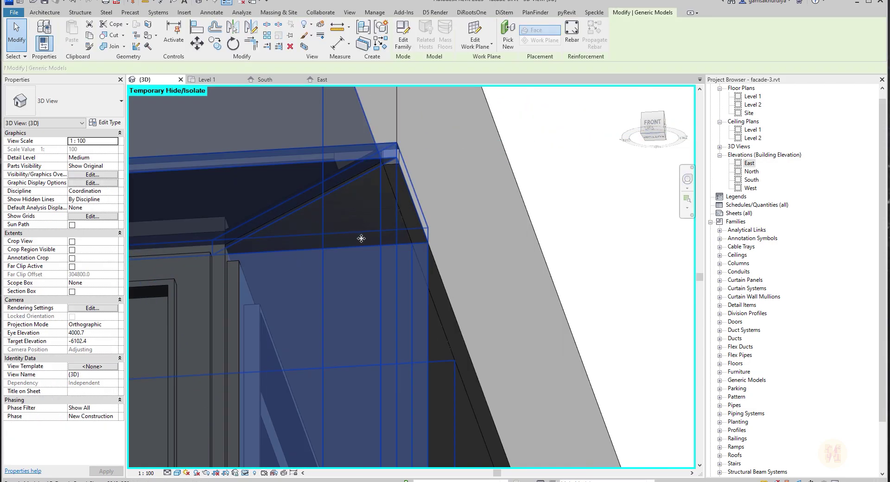
{"action": "key", "text": "Escape"}
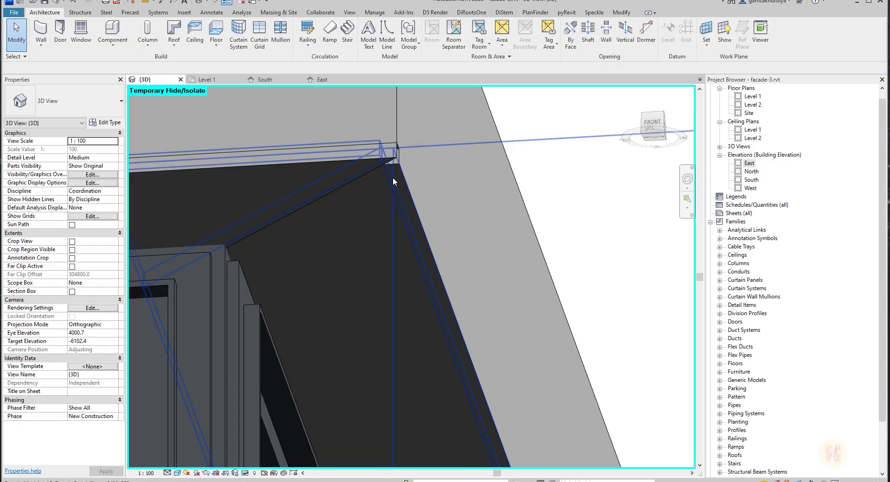
{"action": "left_click", "coordinate": [393, 177]}
{"action": "key", "text": "Escape"}
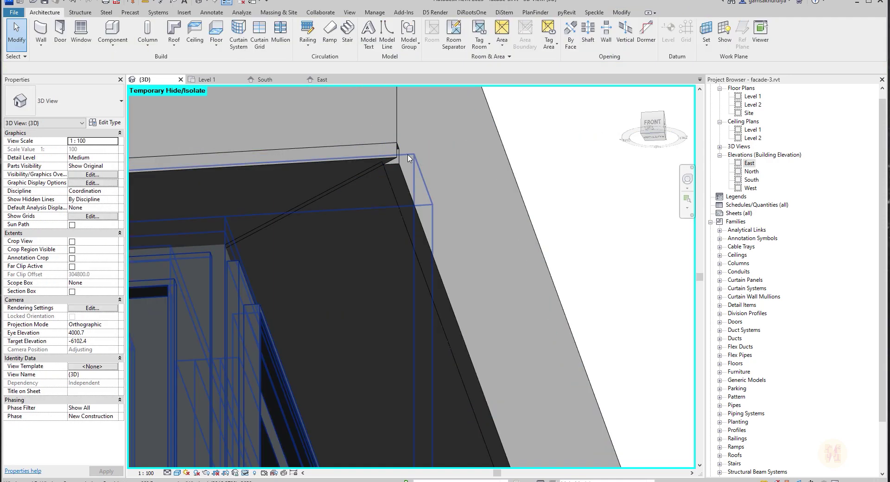
{"action": "key", "text": "a"}
{"action": "key", "text": "l"}
{"action": "left_click", "coordinate": [405, 160]}
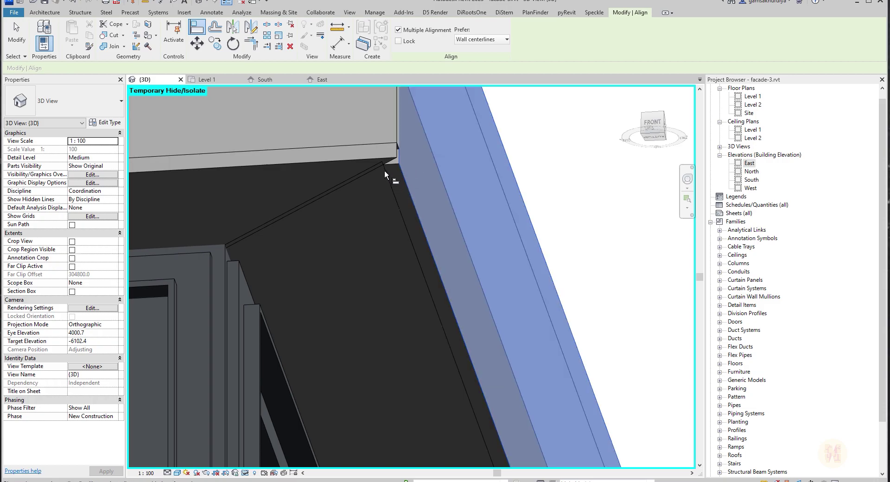
{"action": "key", "text": "Escape"}
{"action": "key", "text": "Escape"}
Re-host the side wall's slope panel, type 3480, 350, on a picked face of the side cladding wall.
{"action": "left_click", "coordinate": [363, 234]}
{"action": "scroll", "coordinate": [383, 218], "scroll_direction": "down", "scroll_amount": 3}
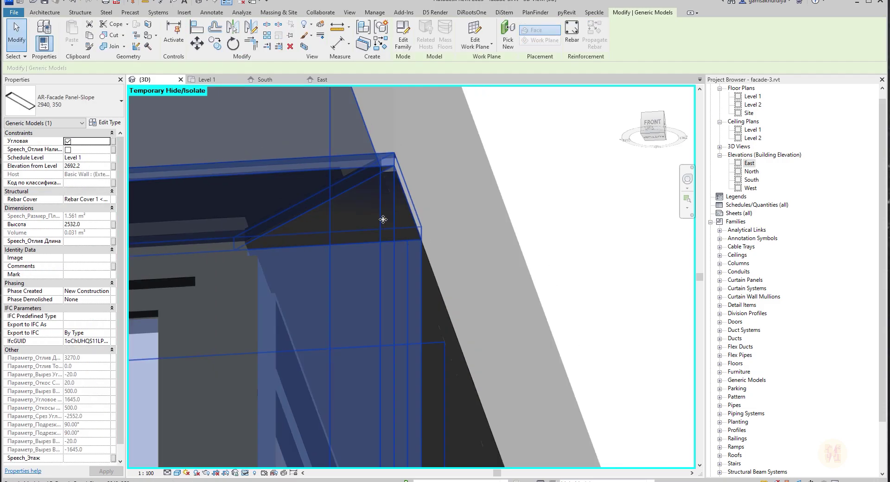
{"action": "middle_click_drag", "start_coordinate": [482, 259], "coordinate": [368, 87]}
{"action": "key", "text": "Escape"}
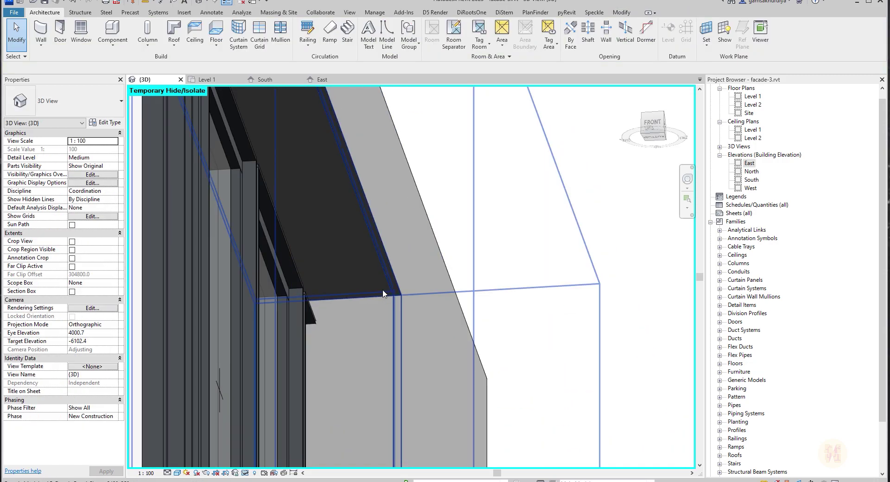
{"action": "left_click", "coordinate": [383, 290]}
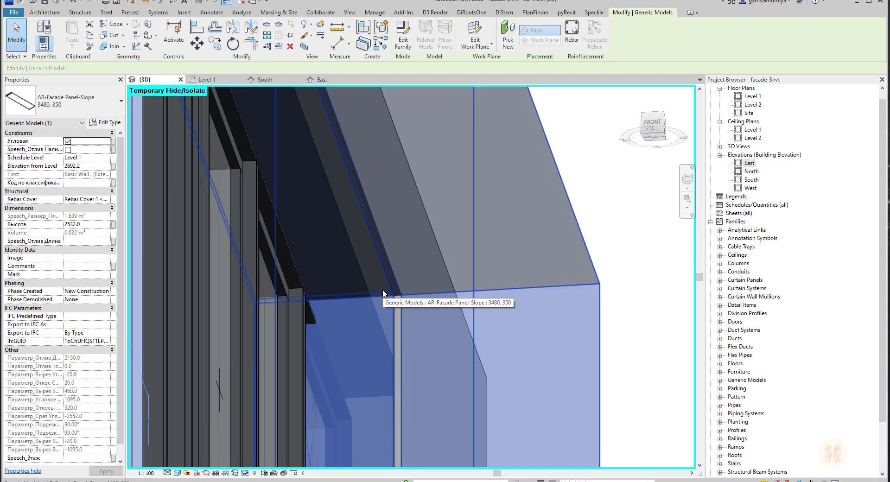
{"action": "left_click", "coordinate": [507, 37]}
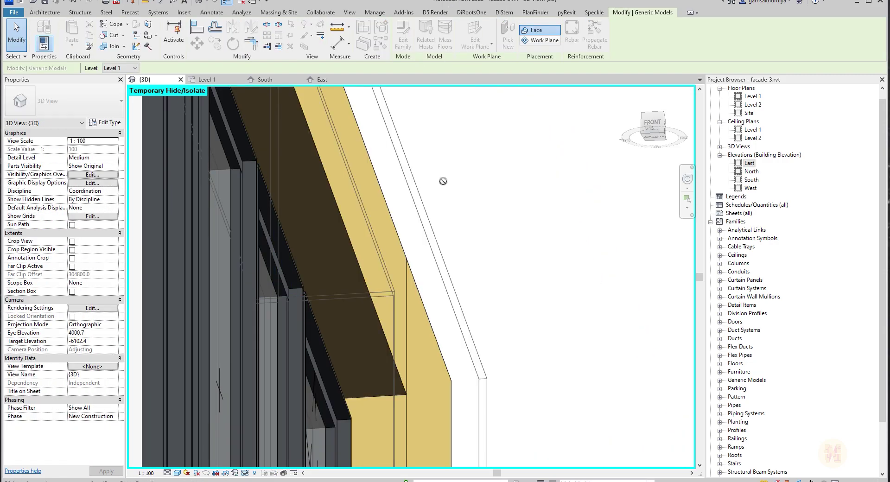
{"action": "left_click", "coordinate": [409, 207]}
{"action": "key", "text": "Escape"}
{"action": "middle_click_drag", "start_coordinate": [439, 155], "coordinate": [318, 212], "text": "shift"}
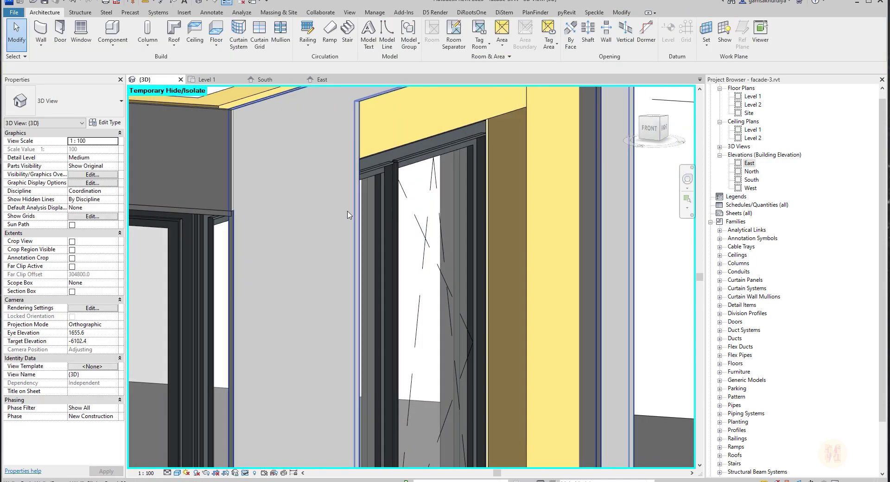
{"action": "key", "text": "a"}
{"action": "key", "text": "l"}
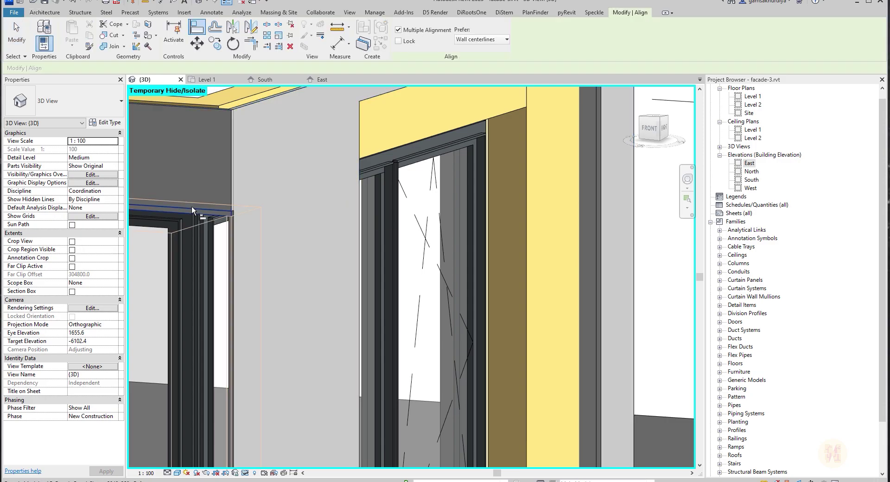
{"action": "left_click", "coordinate": [193, 205]}
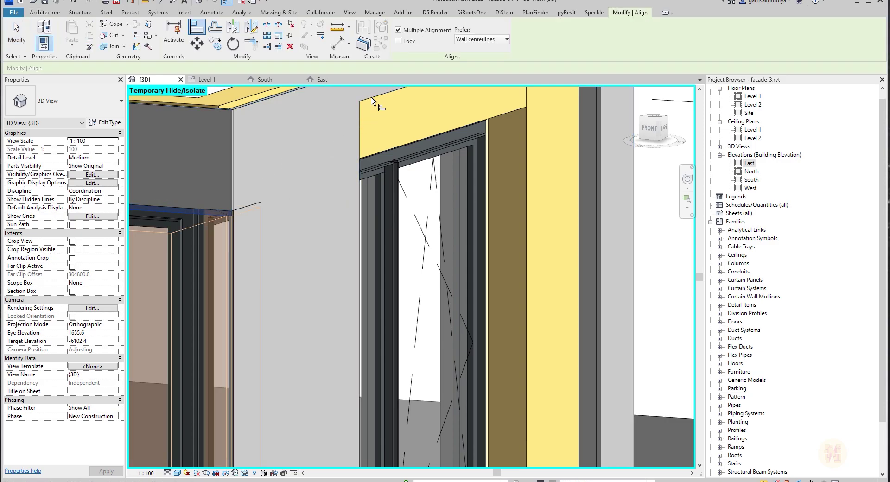
{"action": "middle_click_drag", "start_coordinate": [371, 97], "coordinate": [338, 153]}
{"action": "scroll", "coordinate": [363, 212], "scroll_direction": "down", "scroll_amount": 2}
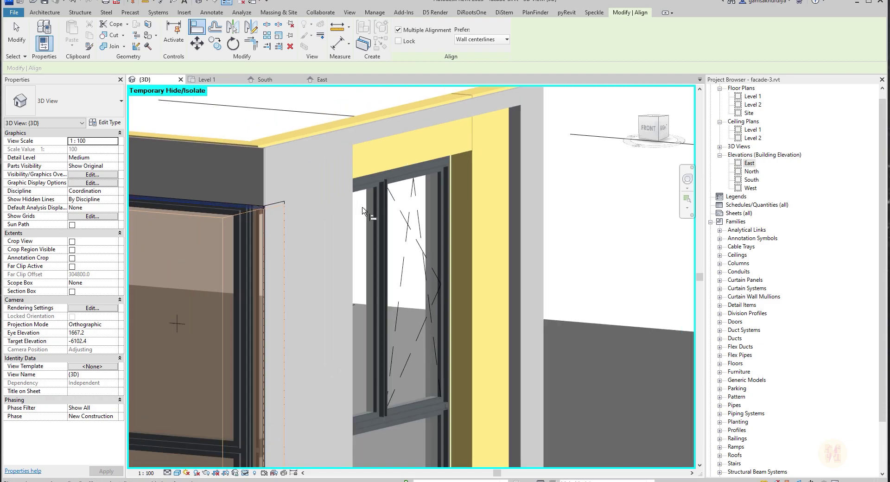
{"action": "middle_click_drag", "start_coordinate": [363, 213], "coordinate": [455, 202]}
{"action": "key", "text": "Escape"}
{"action": "key", "text": "Escape"}
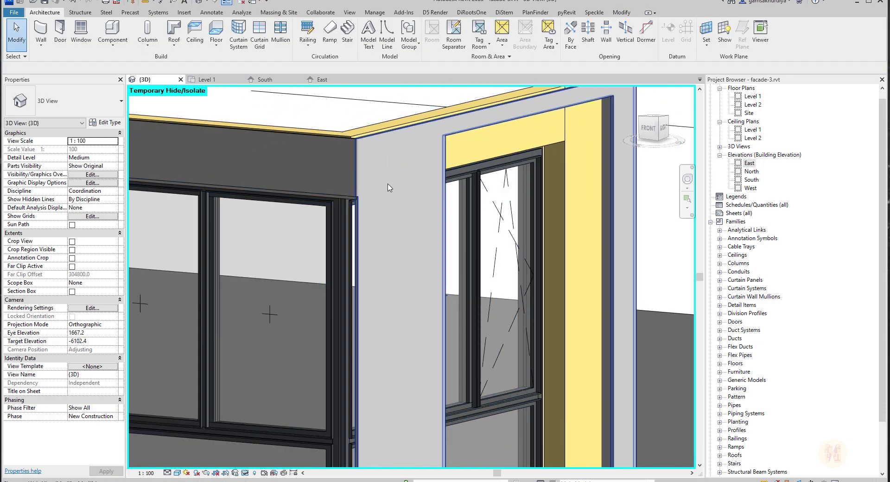
{"action": "key", "text": "a"}
{"action": "key", "text": "l"}
{"action": "left_click", "coordinate": [338, 195]}
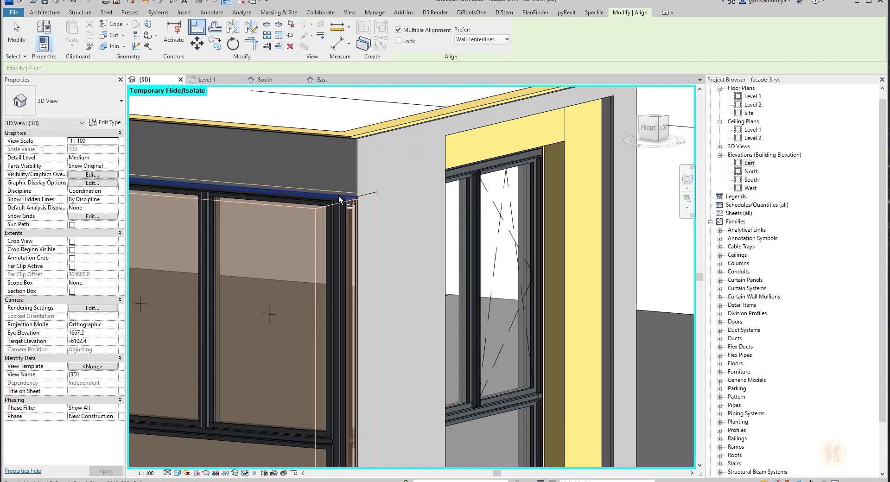
{"action": "key", "text": "Escape"}
{"action": "key", "text": "Escape"}
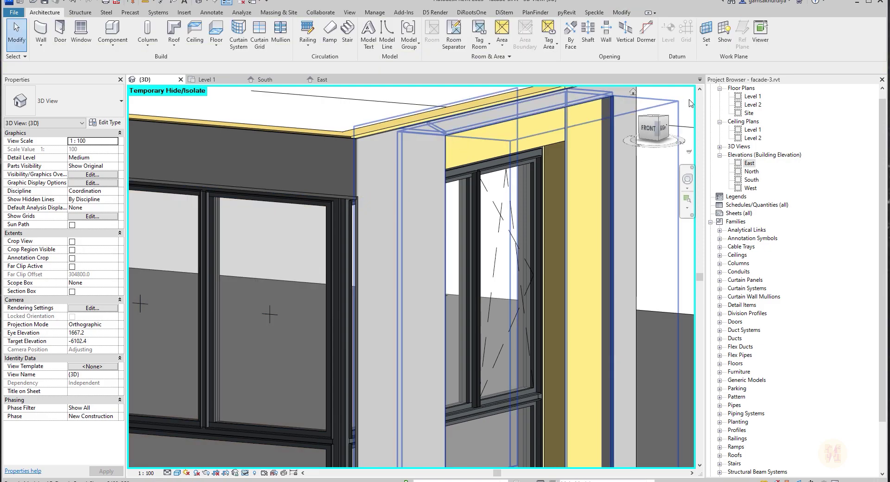
Move the side wall's slope panel down and toward the window corner in the East elevation.
{"action": "left_click", "coordinate": [323, 81]}
{"action": "scroll", "coordinate": [455, 254], "scroll_direction": "up", "scroll_amount": 4}
{"action": "scroll", "coordinate": [521, 166], "scroll_direction": "up", "scroll_amount": 2}
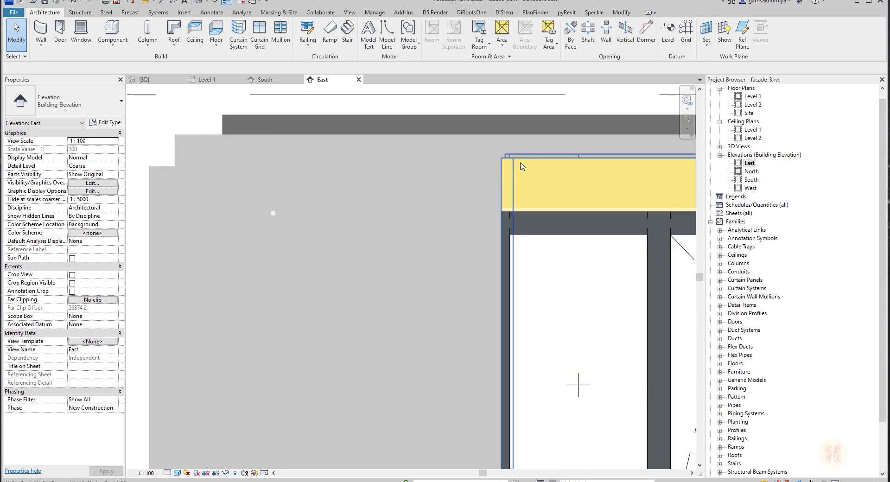
{"action": "left_click", "coordinate": [519, 168]}
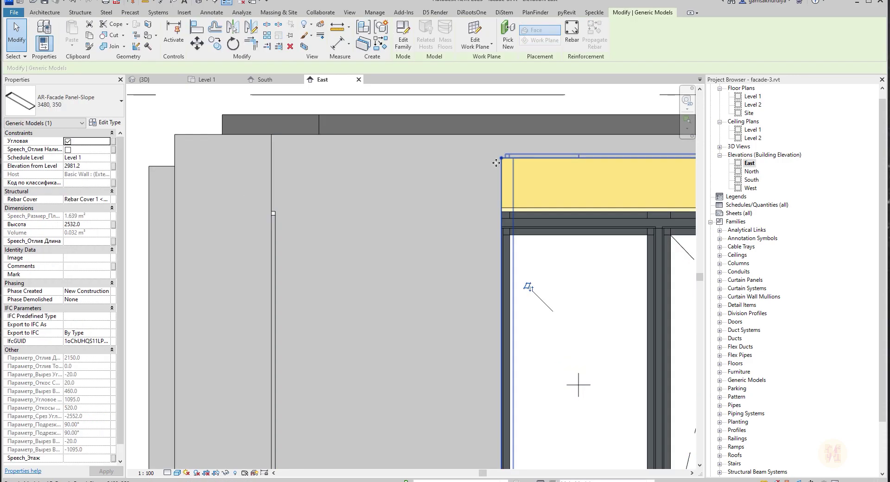
{"action": "left_click_drag", "start_coordinate": [496, 163], "coordinate": [175, 222]}
{"action": "left_click", "coordinate": [278, 234]}
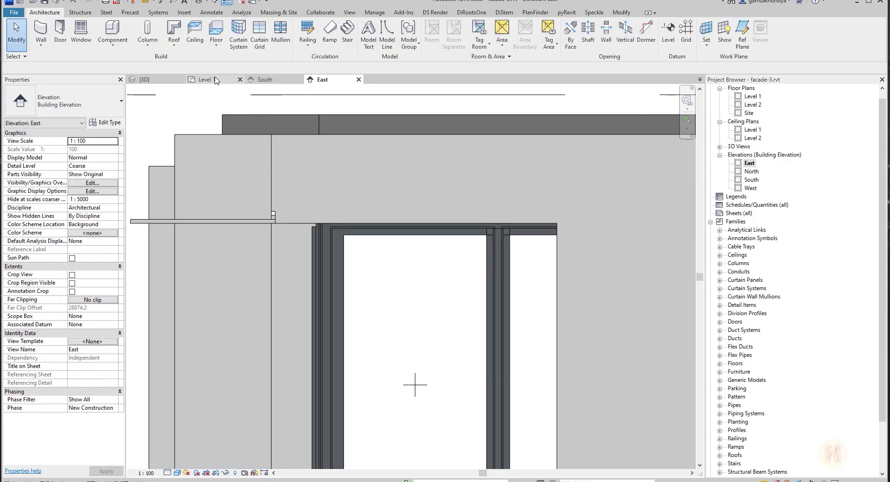
Check in 3D how the moved side slope panel sits against the front panel and cladding walls at the corner.
{"action": "left_click", "coordinate": [153, 80]}
{"action": "scroll", "coordinate": [339, 271], "scroll_direction": "up", "scroll_amount": 6}
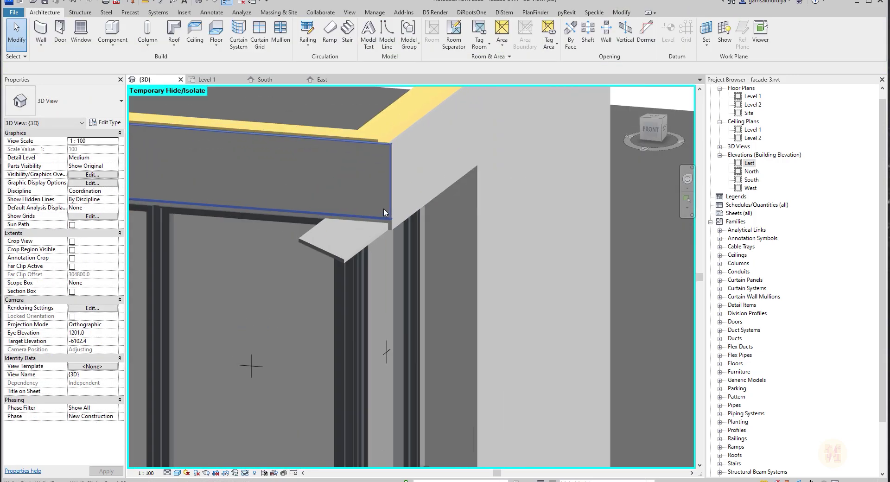
{"action": "middle_click_drag", "start_coordinate": [390, 258], "coordinate": [500, 265], "text": "shift"}
{"action": "left_click", "coordinate": [506, 259]}
{"action": "key", "text": "Escape"}
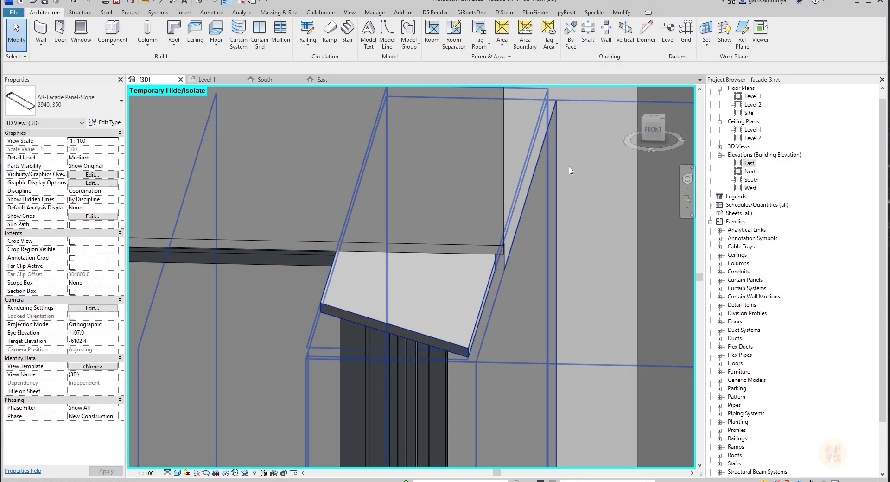
{"action": "left_click", "coordinate": [572, 159]}
{"action": "scroll", "coordinate": [576, 199], "scroll_direction": "down", "scroll_amount": 3}
{"action": "key", "text": "Escape"}
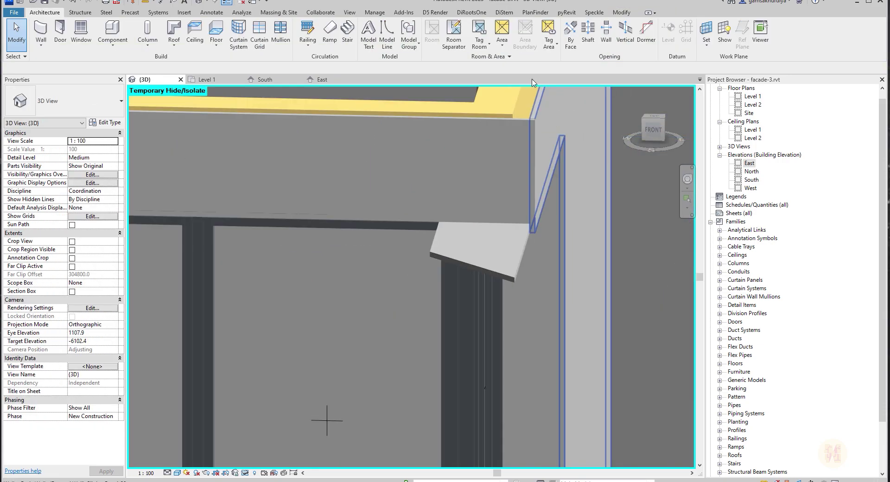
Move the side wall's clinker panel wall 10 mm inward in the 3D view.
{"action": "left_click", "coordinate": [605, 178]}
{"action": "middle_click_drag", "start_coordinate": [605, 178], "coordinate": [552, 222], "text": "shift"}
{"action": "left_click", "coordinate": [200, 42]}
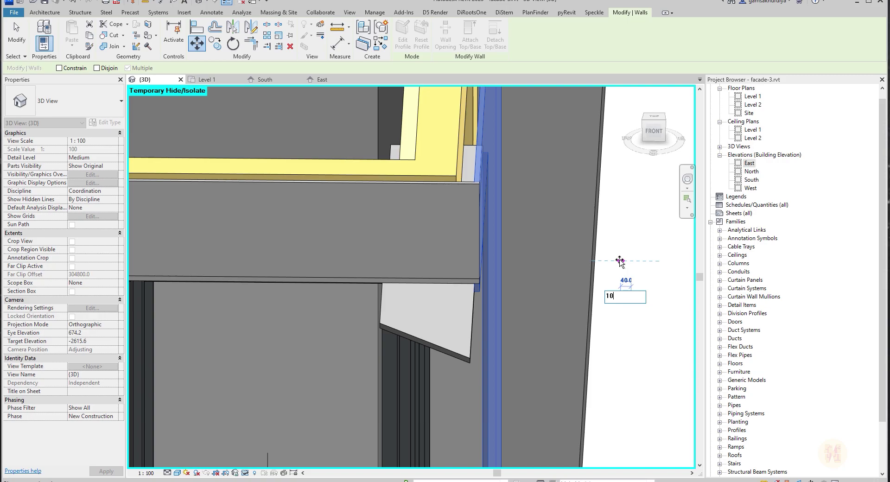
{"action": "type", "text": "10"}
{"action": "key", "text": "Return"}
{"action": "key", "text": "Escape"}
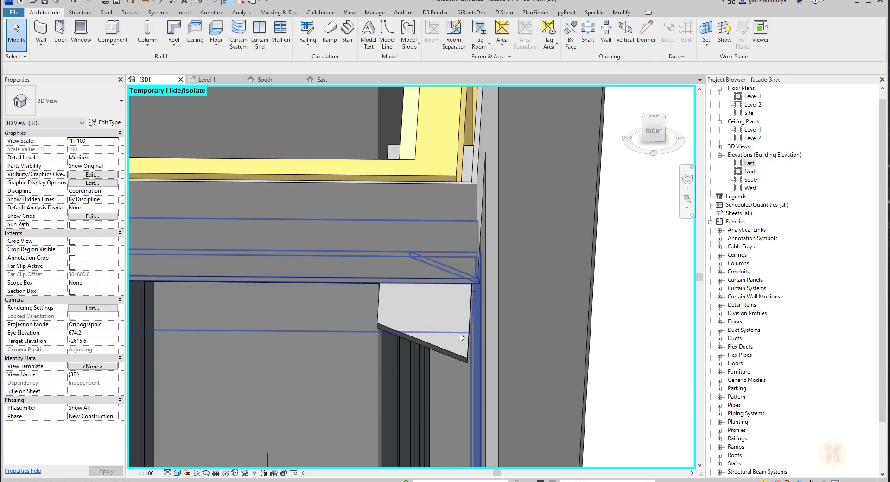
View the side slope panel from the front and review the type dimensions of 3480, 350 without changing them.
{"action": "left_click", "coordinate": [461, 336]}
{"action": "middle_click_drag", "start_coordinate": [461, 337], "coordinate": [521, 253], "text": "shift"}
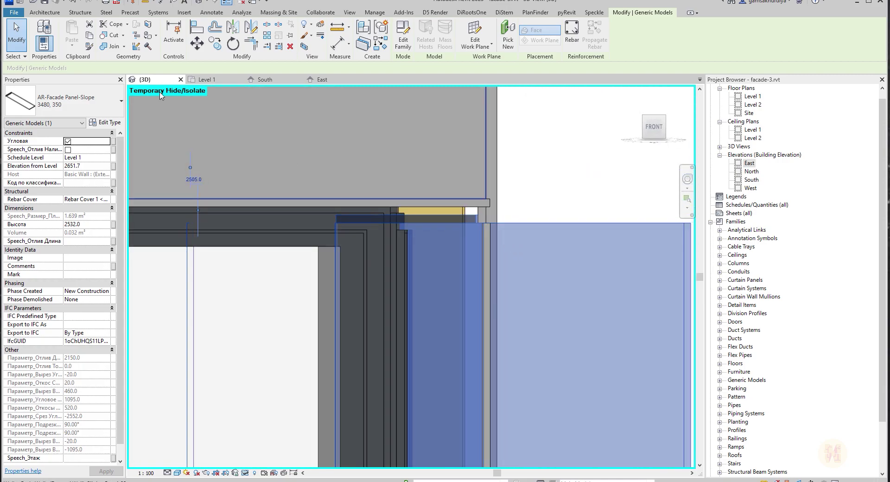
{"action": "left_click", "coordinate": [107, 123]}
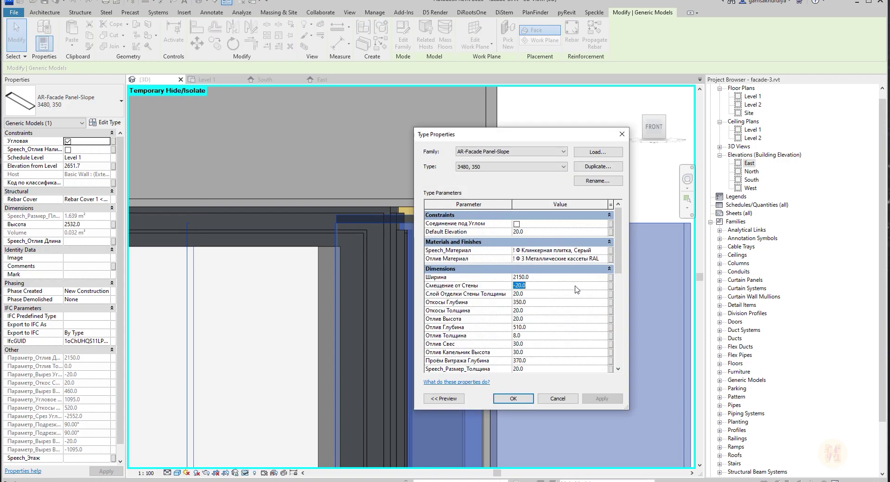
{"action": "left_click", "coordinate": [546, 397]}
{"action": "key", "text": "Escape"}
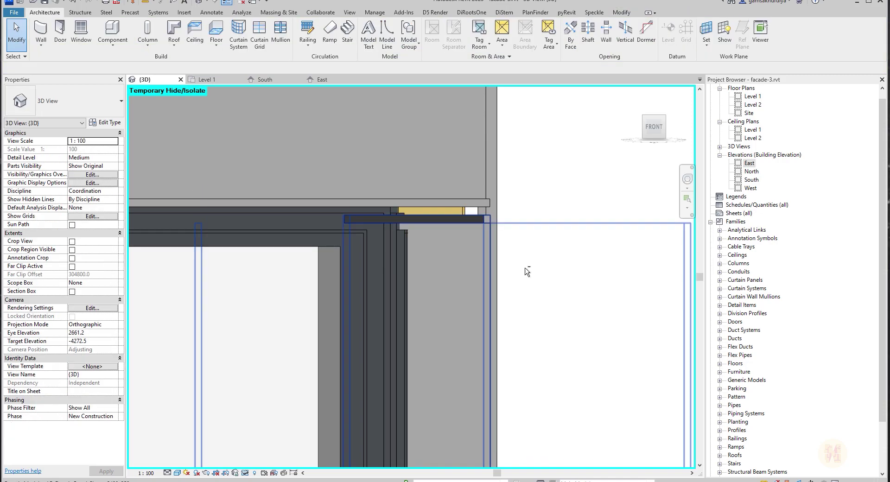
Try to align the side slope panel's projecting end with the front cladding in the 3D view.
{"action": "middle_click_drag", "start_coordinate": [524, 267], "coordinate": [495, 262], "text": "shift"}
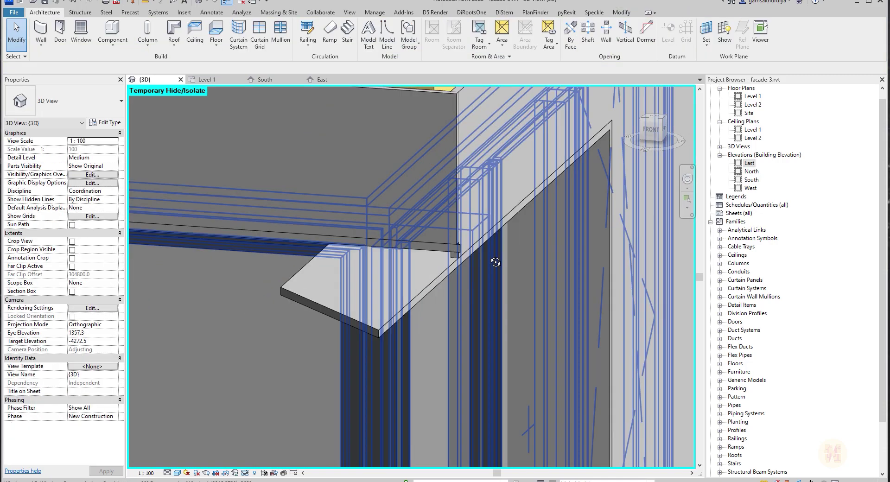
{"action": "key", "text": "a"}
{"action": "key", "text": "l"}
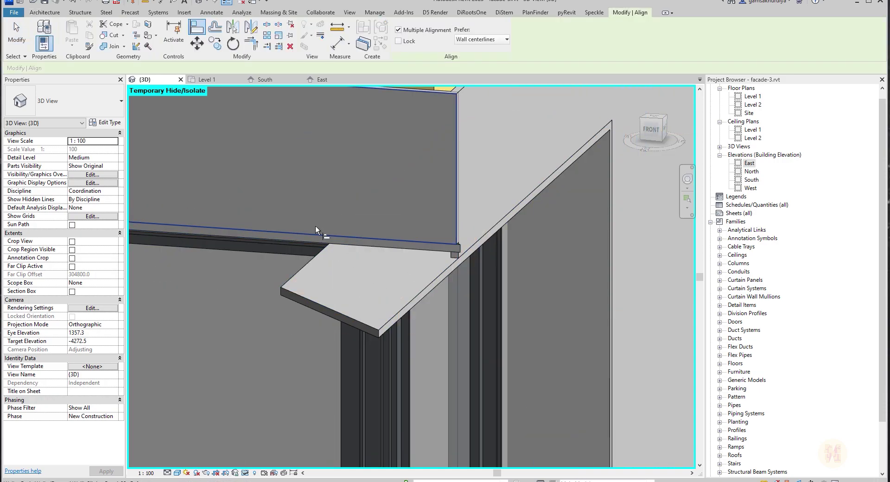
{"action": "left_click", "coordinate": [317, 232]}
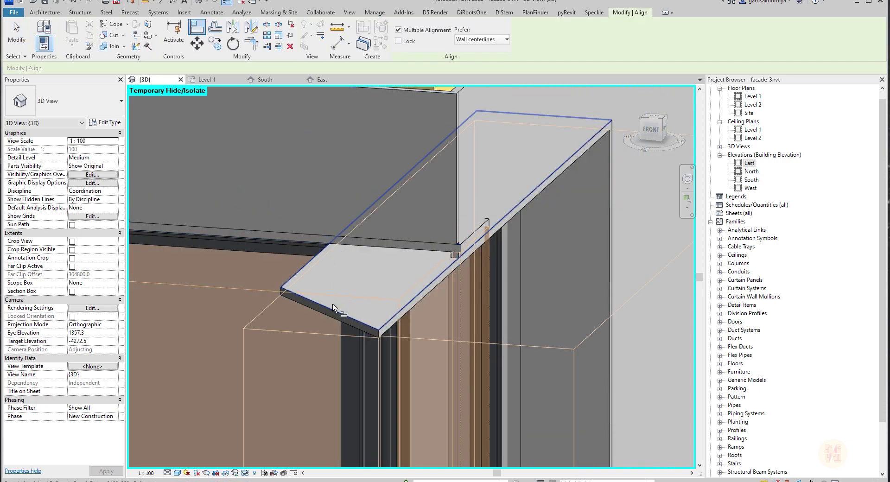
{"action": "left_click", "coordinate": [355, 310]}
{"action": "key", "text": "Escape"}
{"action": "key", "text": "Escape"}
{"action": "middle_click_drag", "start_coordinate": [482, 285], "coordinate": [333, 226], "text": "shift"}
{"action": "scroll", "coordinate": [399, 216], "scroll_direction": "down", "scroll_amount": 4}
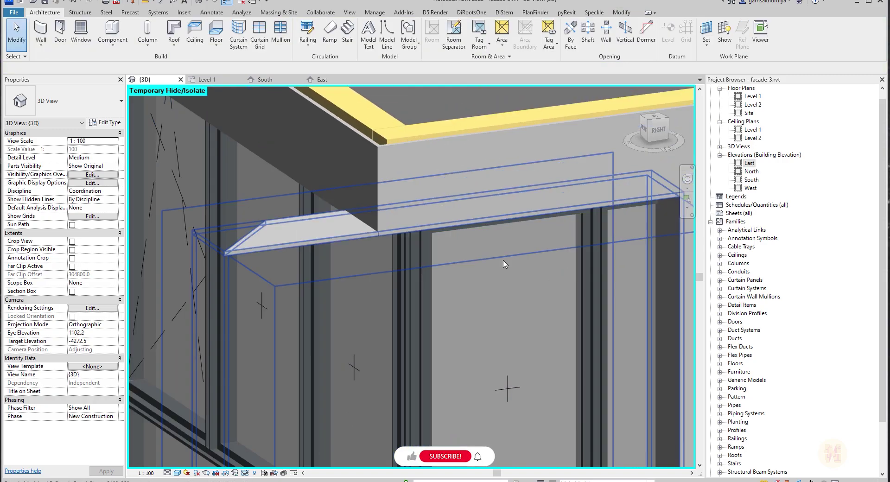
Try to align the side slope panel's end with the wall's end at the window opening in the Level 1 plan.
{"action": "scroll", "coordinate": [504, 264], "scroll_direction": "up", "scroll_amount": 2}
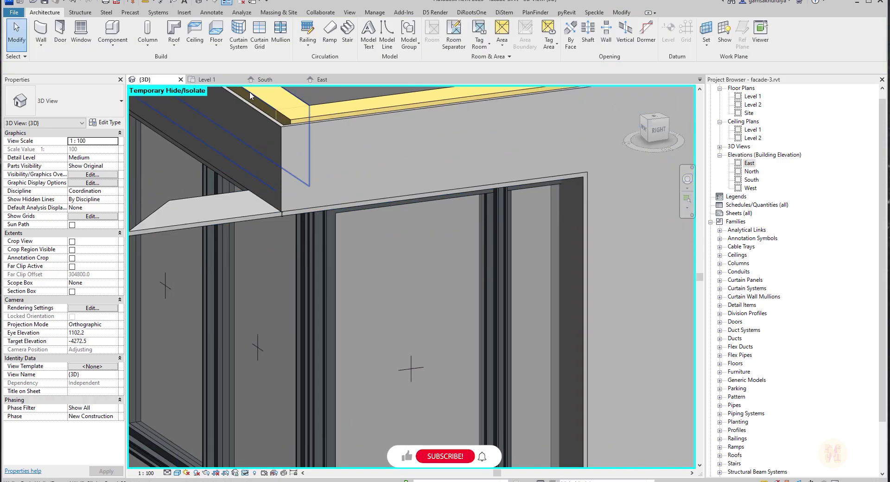
{"action": "left_click", "coordinate": [588, 202]}
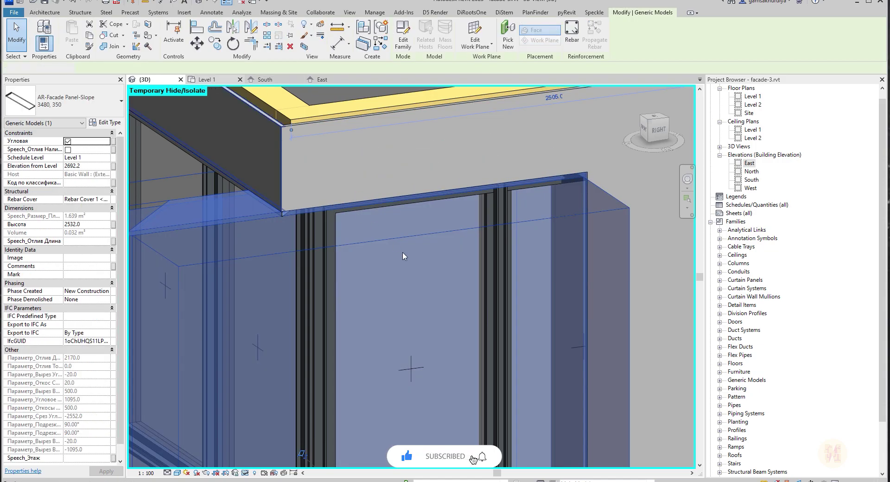
{"action": "key", "text": "a"}
{"action": "key", "text": "l"}
{"action": "scroll", "coordinate": [330, 416], "scroll_direction": "down", "scroll_amount": 2}
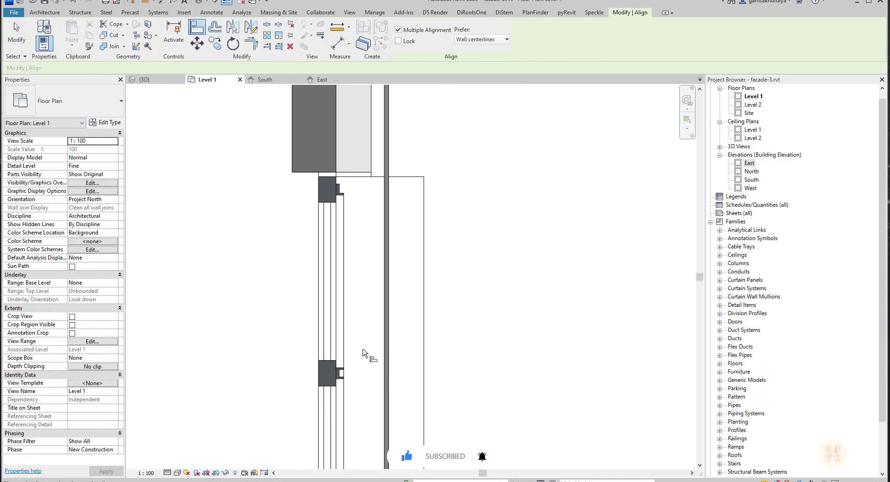
{"action": "scroll", "coordinate": [363, 204], "scroll_direction": "up", "scroll_amount": 4}
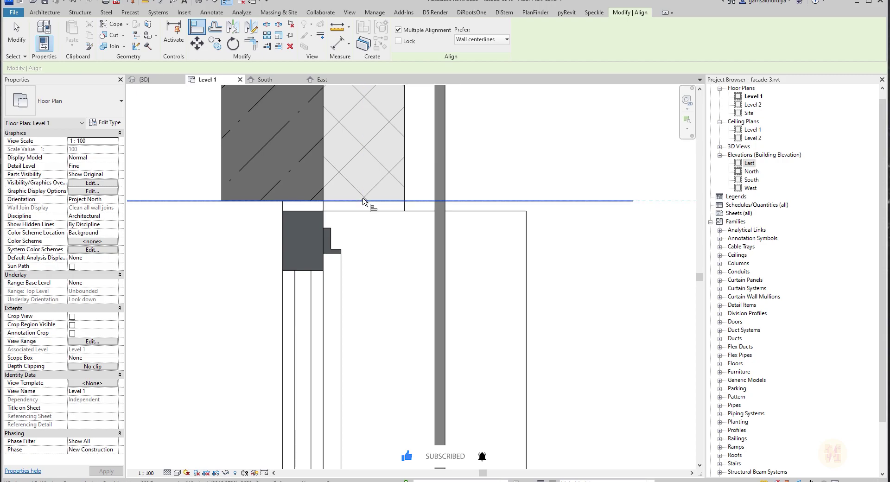
{"action": "scroll", "coordinate": [364, 202], "scroll_direction": "down", "scroll_amount": 4}
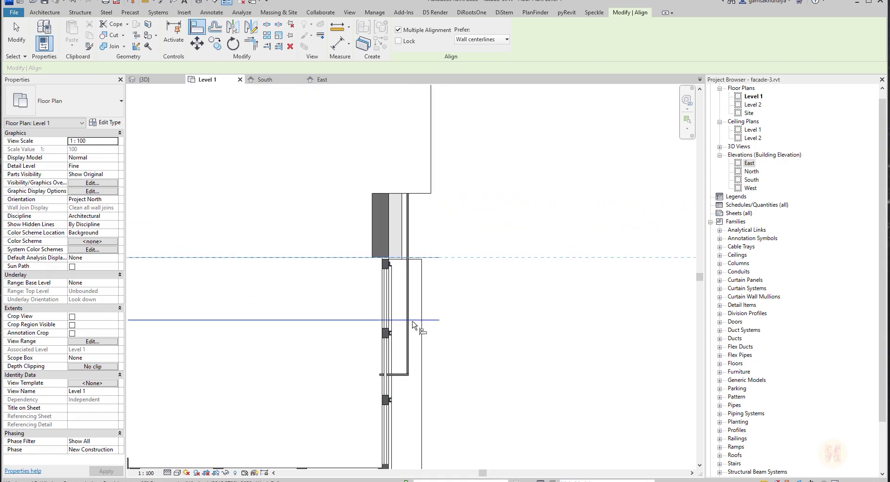
{"action": "scroll", "coordinate": [412, 323], "scroll_direction": "down", "scroll_amount": 2}
{"action": "scroll", "coordinate": [406, 395], "scroll_direction": "up", "scroll_amount": 4}
{"action": "scroll", "coordinate": [411, 323], "scroll_direction": "up", "scroll_amount": 1}
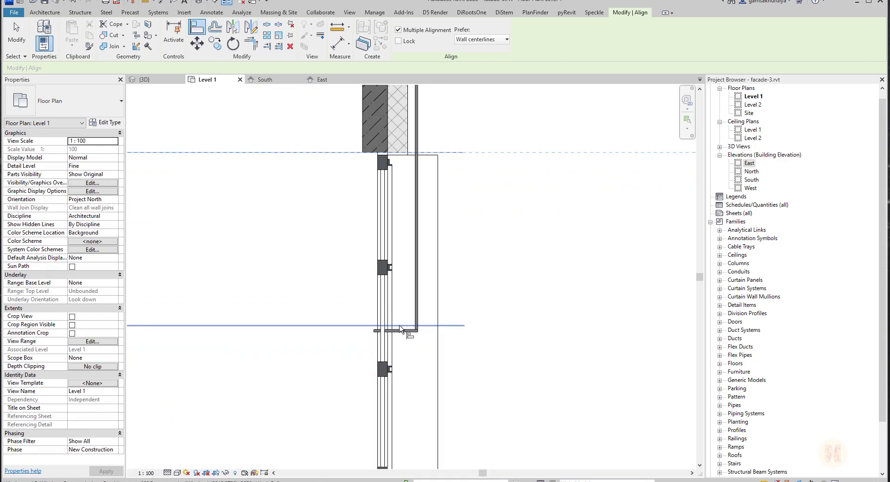
{"action": "left_click", "coordinate": [400, 330]}
{"action": "key", "text": "Escape"}
{"action": "key", "text": "Escape"}
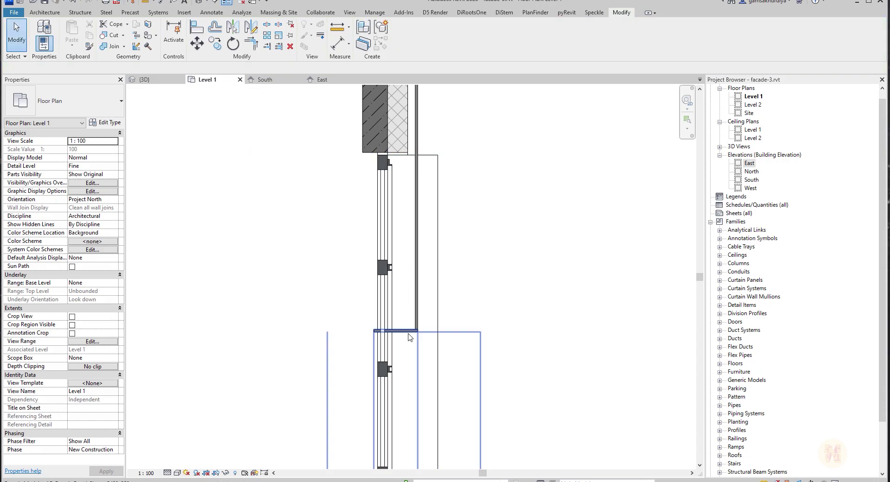
Move the side slope panel about 1390 mm so its end meets the wall's end at the window opening in plan.
{"action": "left_click", "coordinate": [409, 337]}
{"action": "key", "text": "m"}
{"action": "key", "text": "v"}
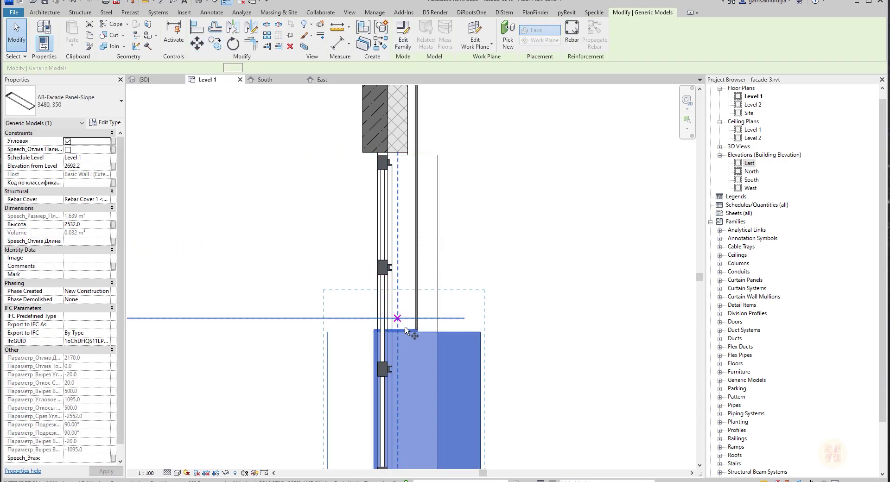
{"action": "left_click", "coordinate": [404, 329]}
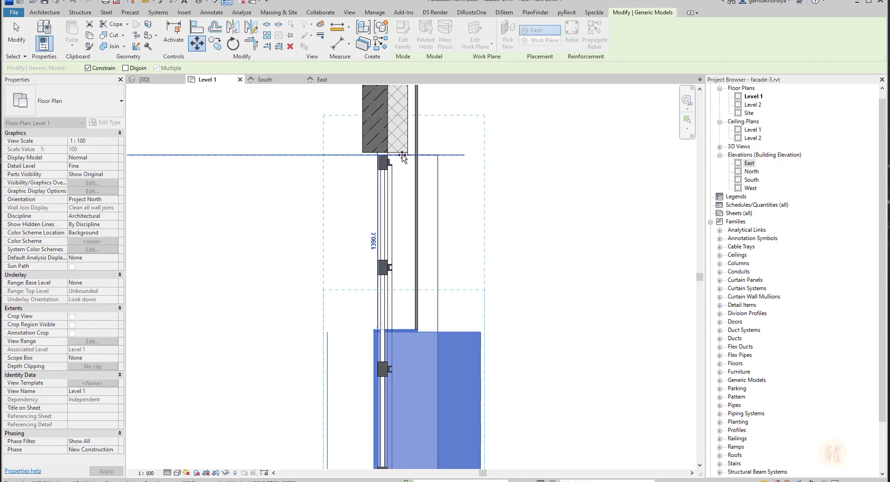
{"action": "left_click", "coordinate": [403, 153]}
{"action": "key", "text": "Delete"}
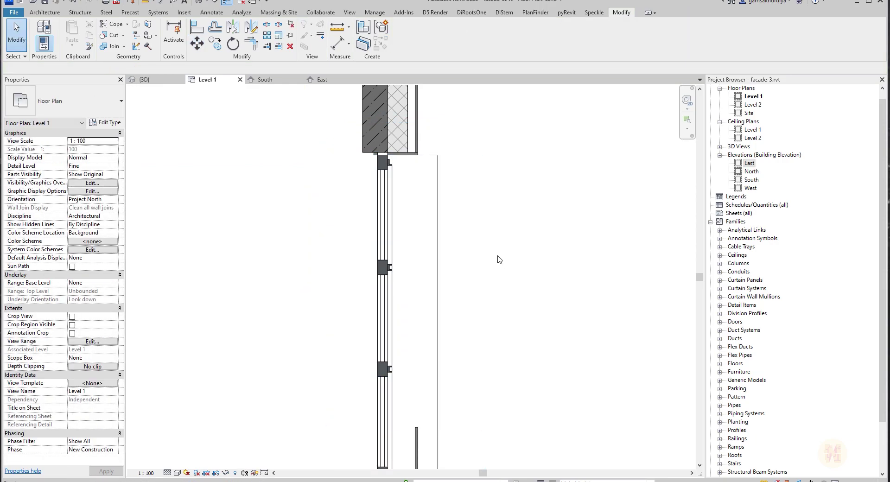
Set the side slope panel's type width (Ширина) to 3000 from the 3D view.
{"action": "scroll", "coordinate": [499, 259], "scroll_direction": "down", "scroll_amount": 3}
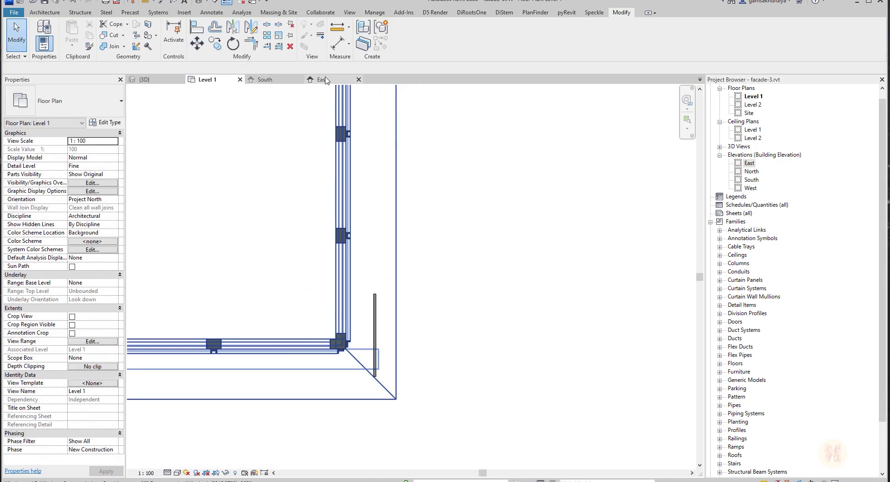
{"action": "left_click", "coordinate": [152, 83]}
{"action": "scroll", "coordinate": [451, 287], "scroll_direction": "down", "scroll_amount": 3}
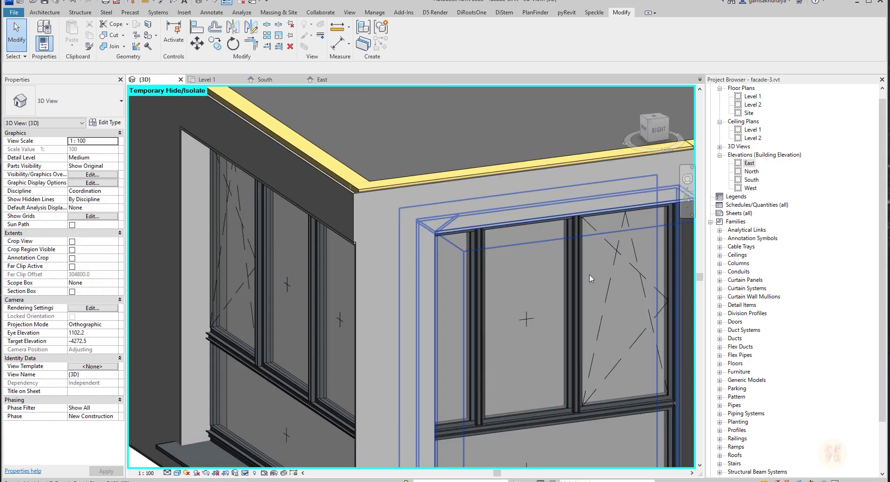
{"action": "middle_click_drag", "start_coordinate": [551, 247], "coordinate": [352, 200], "text": "shift"}
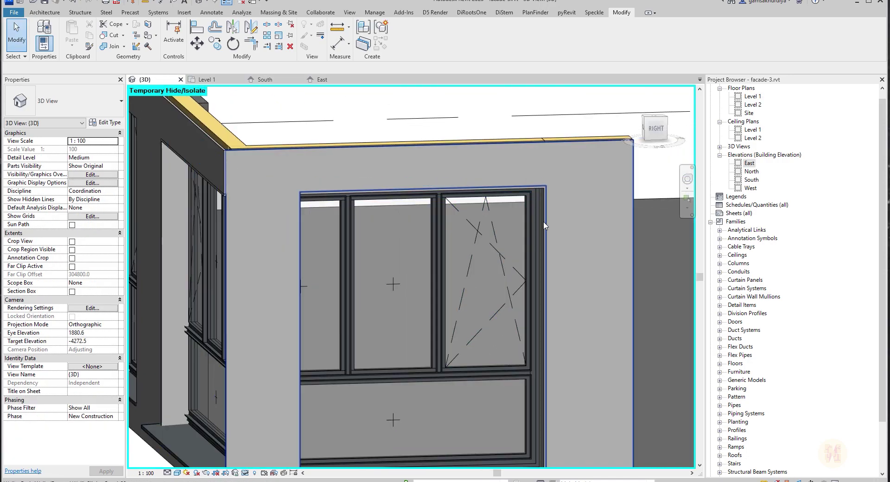
{"action": "left_click", "coordinate": [543, 223]}
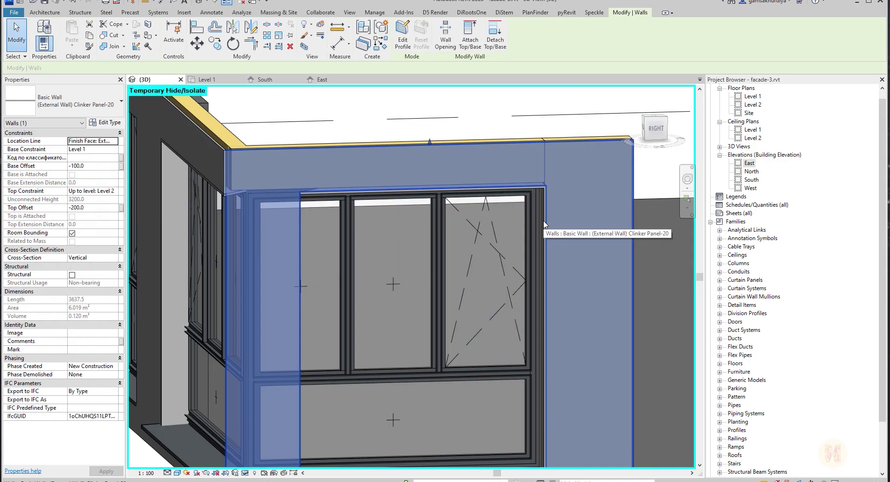
{"action": "left_click", "coordinate": [383, 188]}
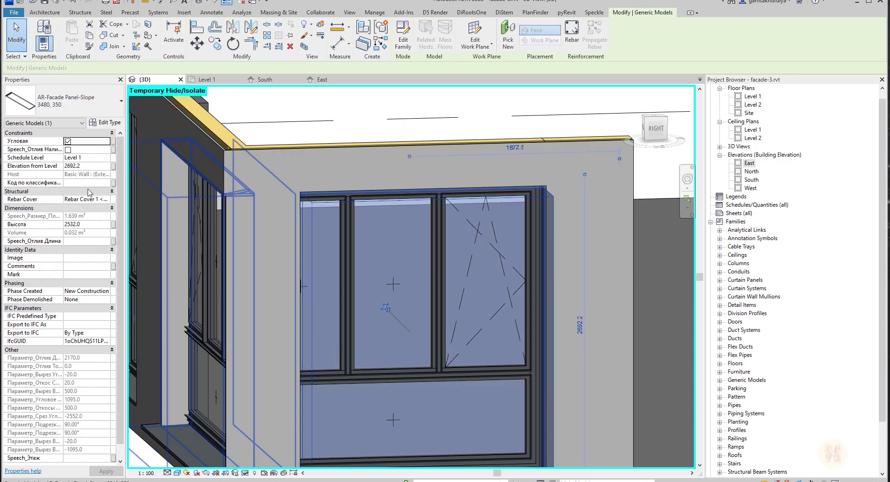
{"action": "left_click", "coordinate": [105, 122]}
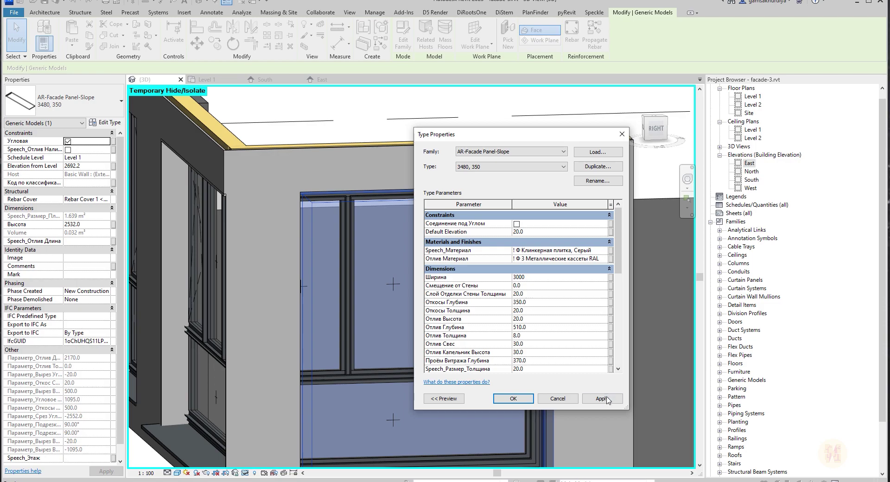
{"action": "left_click", "coordinate": [602, 399]}
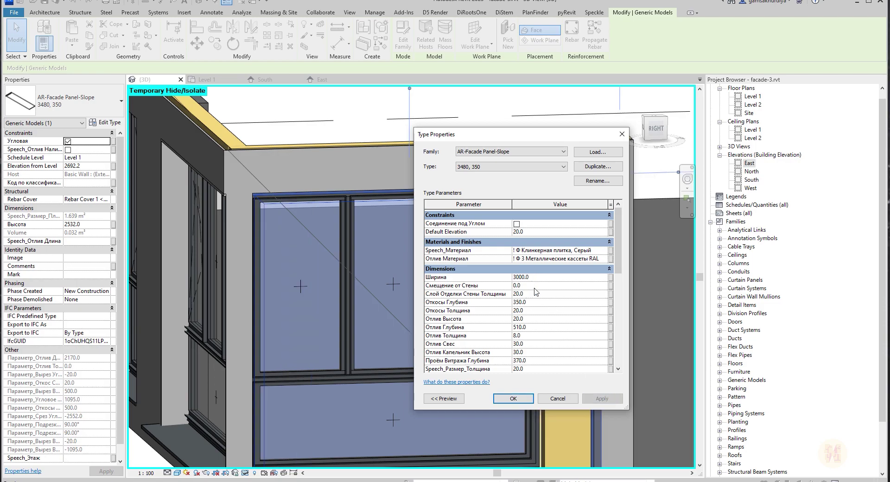
{"action": "left_click", "coordinate": [513, 398]}
{"action": "key", "text": "Escape"}
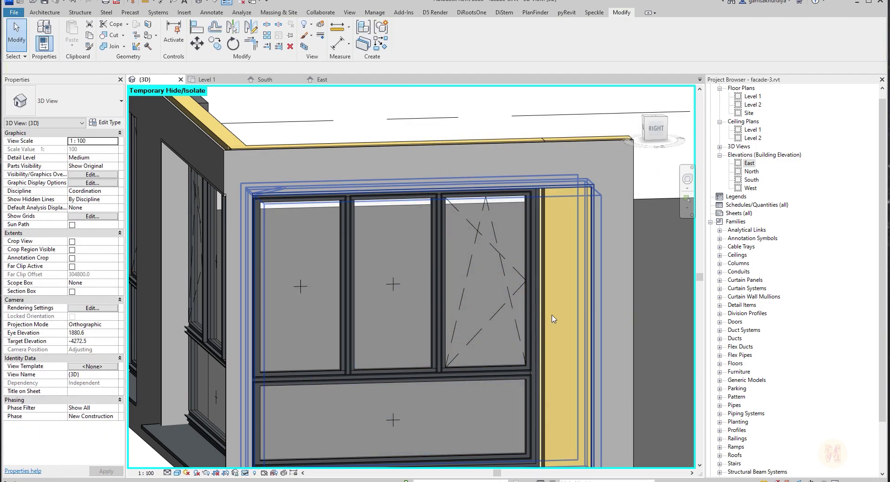
Align the side slope panel's end with the wall's end at the window opening in the Level 1 plan.
{"action": "left_click", "coordinate": [207, 79]}
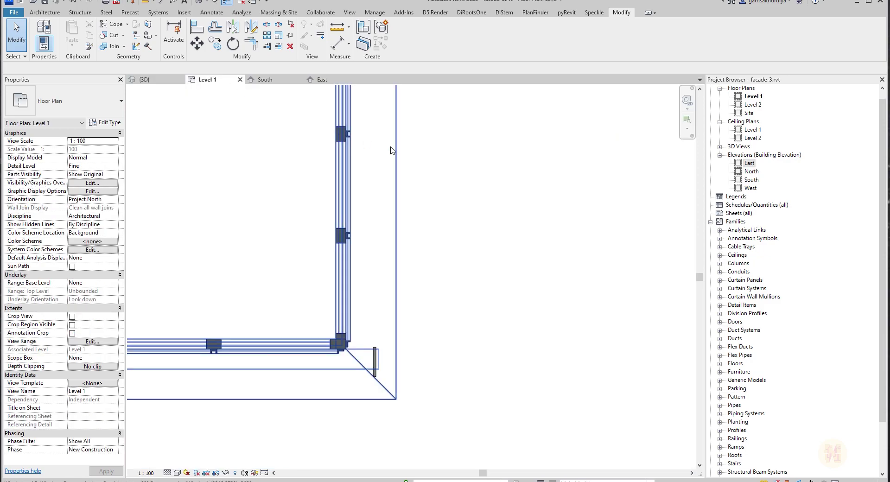
{"action": "key", "text": "a"}
{"action": "key", "text": "l"}
{"action": "scroll", "coordinate": [411, 303], "scroll_direction": "up", "scroll_amount": 6}
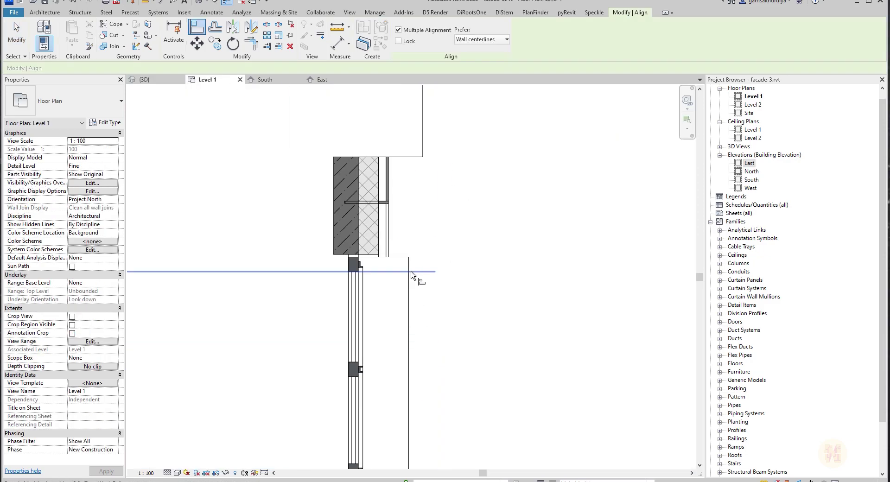
{"action": "key", "text": "Escape"}
{"action": "key", "text": "Escape"}
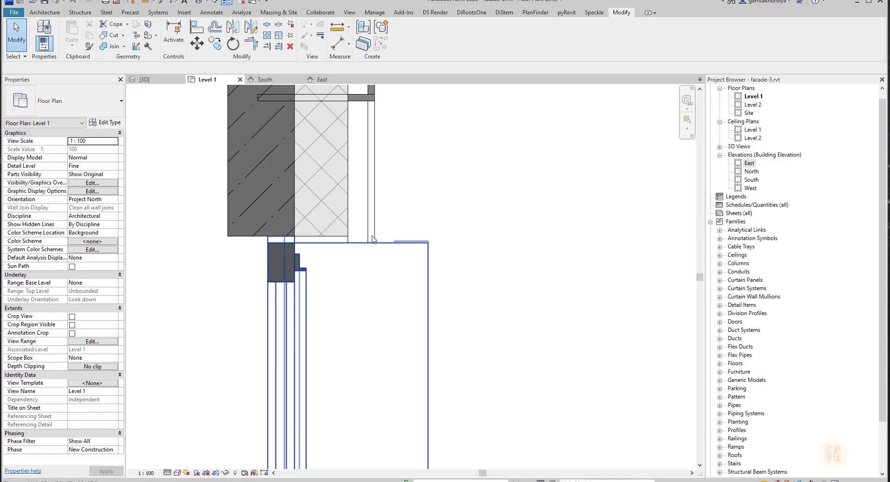
{"action": "key", "text": "a"}
{"action": "key", "text": "l"}
{"action": "left_click", "coordinate": [330, 233]}
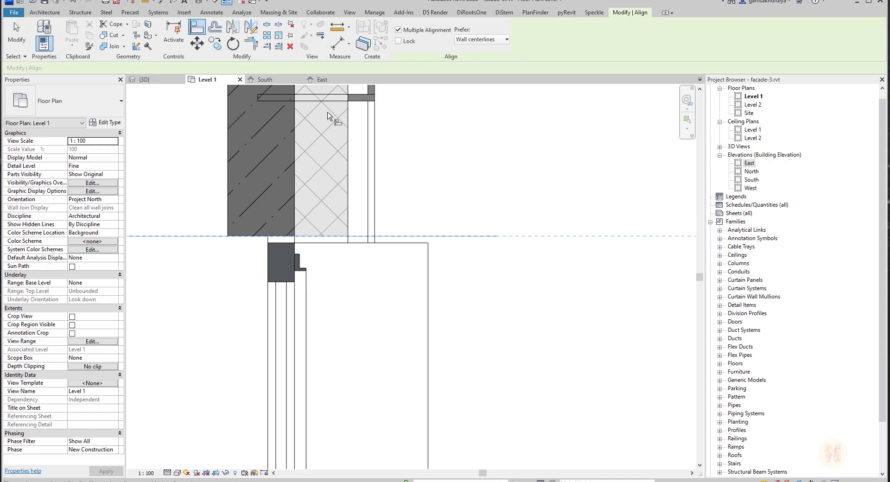
{"action": "left_click", "coordinate": [333, 94]}
{"action": "scroll", "coordinate": [418, 227], "scroll_direction": "down", "scroll_amount": 2}
{"action": "middle_click_drag", "start_coordinate": [443, 355], "coordinate": [434, 146]}
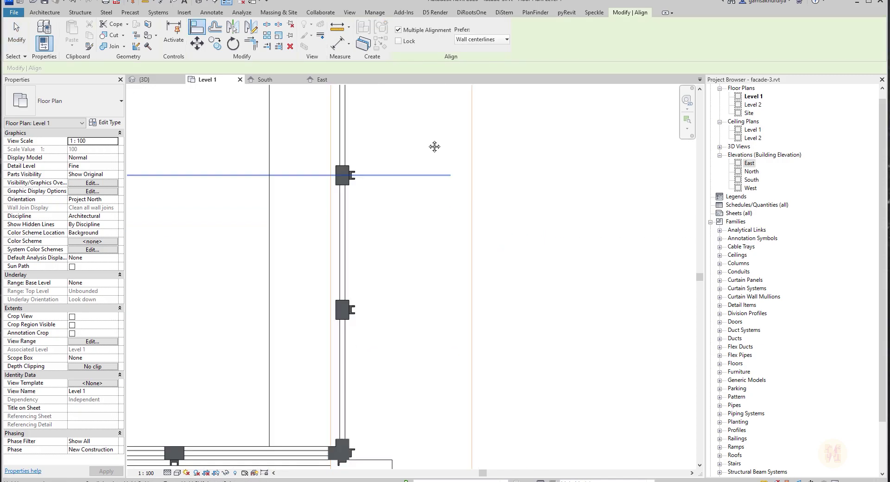
{"action": "middle_click_drag", "start_coordinate": [432, 380], "coordinate": [424, 220]}
{"action": "key", "text": "Escape"}
{"action": "key", "text": "Escape"}
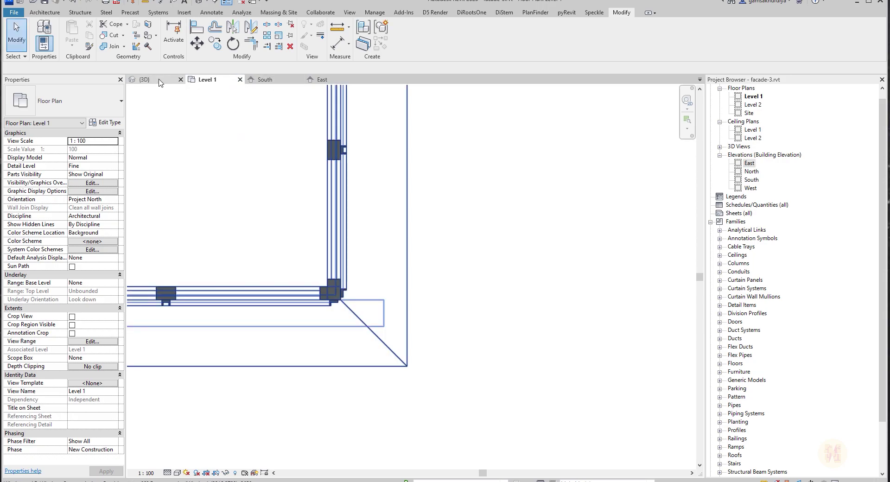
Inspect the corner in 3D and set the side slope panel's type width (Ширина) to 2700.
{"action": "left_click", "coordinate": [150, 78]}
{"action": "scroll", "coordinate": [390, 242], "scroll_direction": "down", "scroll_amount": 2}
{"action": "mouse_move", "coordinate": [364, 280]}
{"action": "middle_mouse_down", "text": "shift"}
{"action": "mouse_move", "coordinate": [394, 271]}
{"action": "mouse_move", "coordinate": [360, 265]}
{"action": "middle_mouse_up", "text": "shift"}
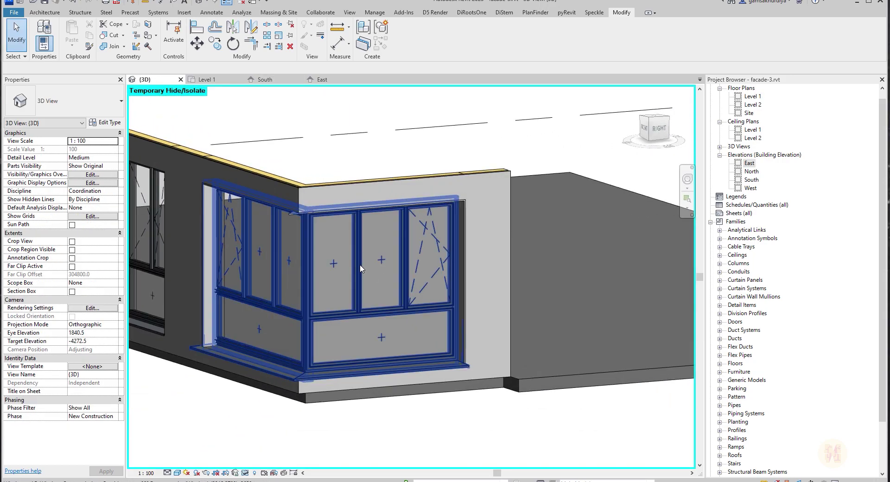
{"action": "scroll", "coordinate": [360, 268], "scroll_direction": "up", "scroll_amount": 3}
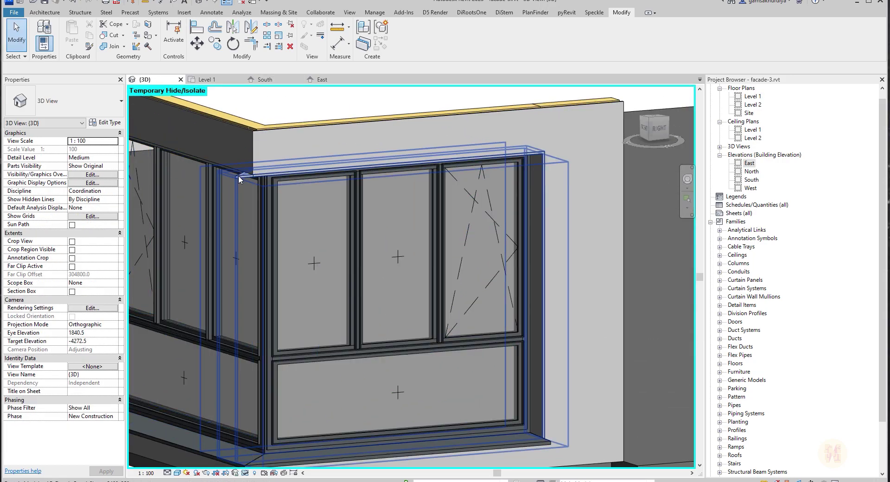
{"action": "left_click", "coordinate": [238, 176]}
{"action": "left_click", "coordinate": [108, 123]}
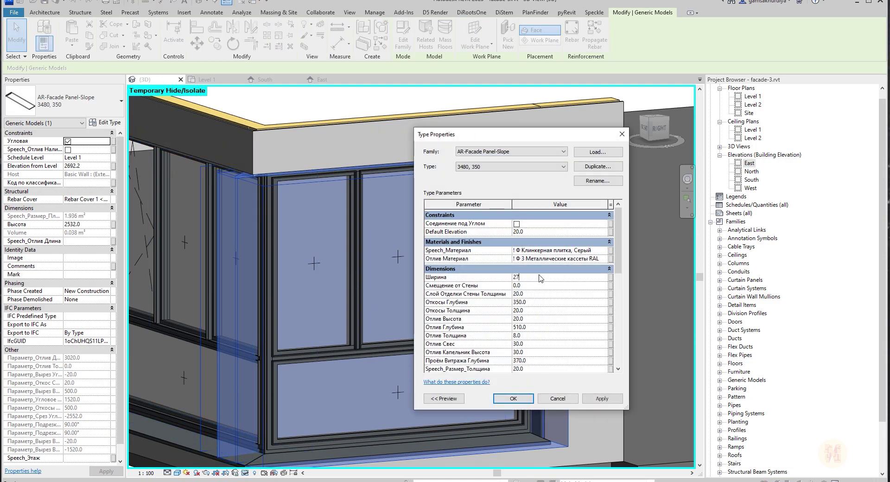
{"action": "left_click", "coordinate": [513, 398]}
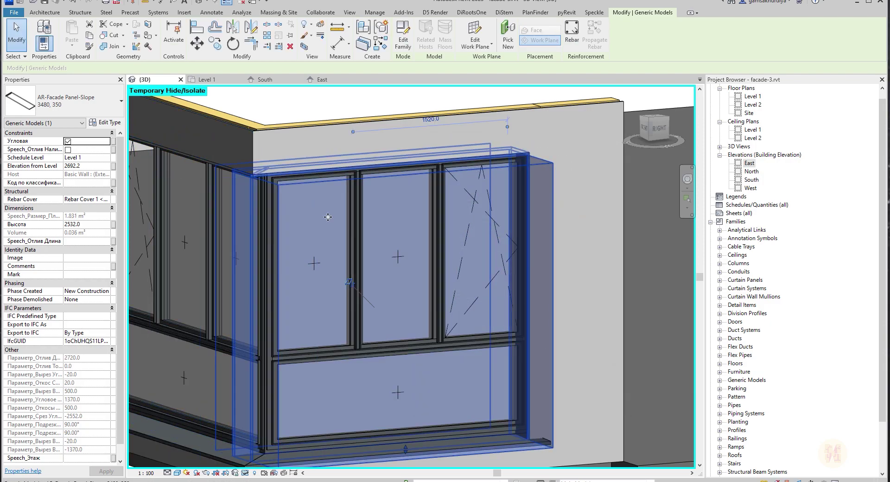
Set the side slope panel's type width (Ширина) to 2900 and view its extent in the Level 1 plan.
{"action": "scroll", "coordinate": [265, 176], "scroll_direction": "up", "scroll_amount": 3}
{"action": "left_click", "coordinate": [105, 122]}
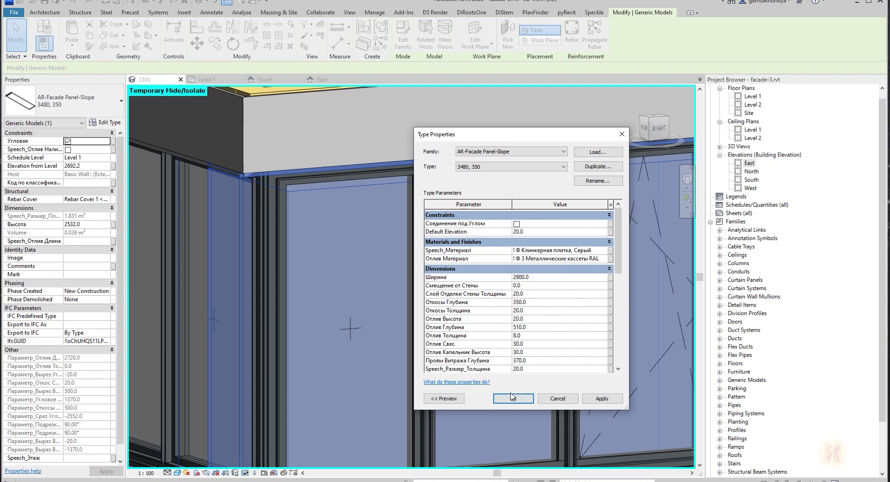
{"action": "key", "text": "Return"}
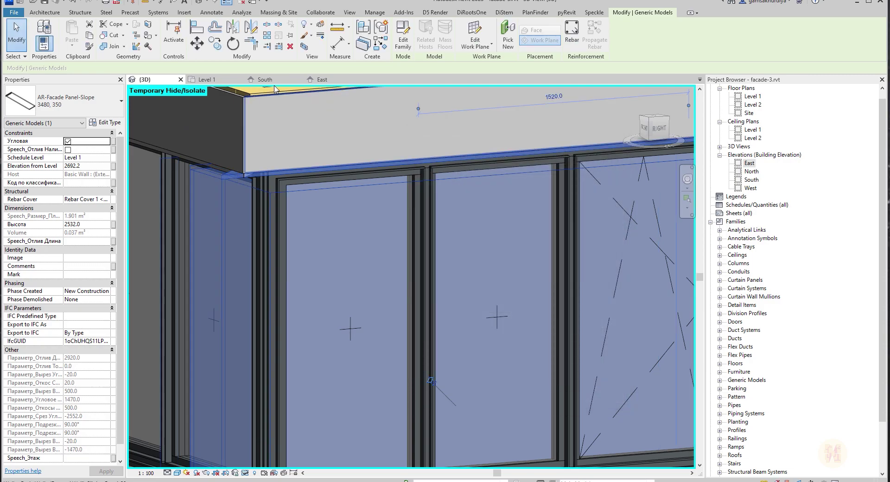
{"action": "left_click", "coordinate": [207, 80]}
{"action": "middle_click_drag", "start_coordinate": [360, 139], "coordinate": [335, 366]}
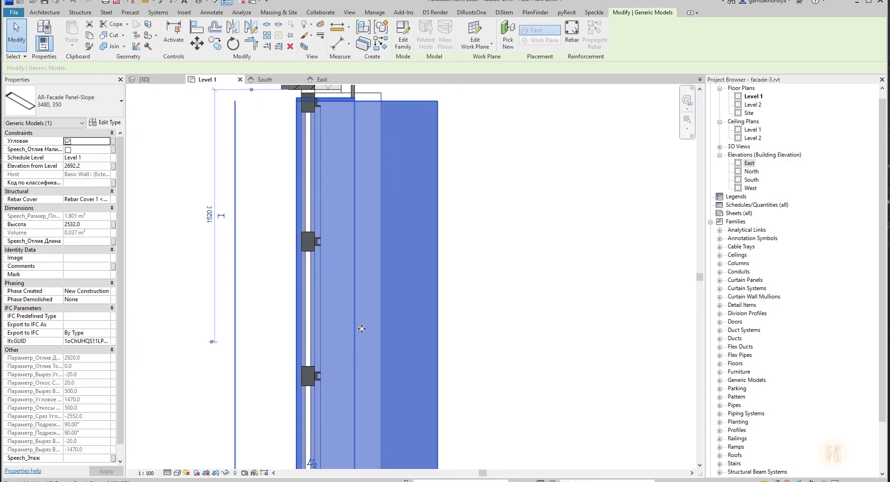
Align the end of the side slope panel flush with the wall's end face at the window opening in the Level 1 plan.
{"action": "middle_click_drag", "start_coordinate": [346, 222], "coordinate": [356, 343]}
{"action": "left_click", "coordinate": [441, 234]}
{"action": "scroll", "coordinate": [348, 222], "scroll_direction": "up", "scroll_amount": 2}
{"action": "key", "text": "a"}
{"action": "key", "text": "l"}
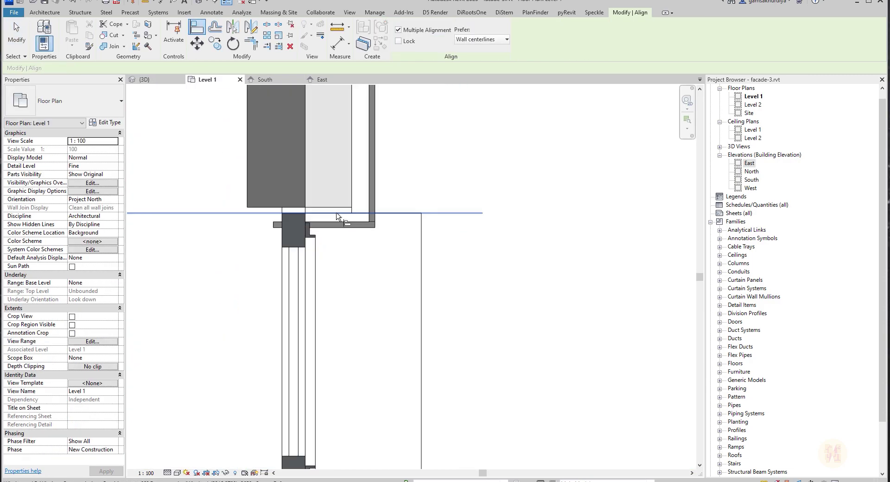
{"action": "left_click", "coordinate": [344, 207]}
{"action": "left_click", "coordinate": [349, 223]}
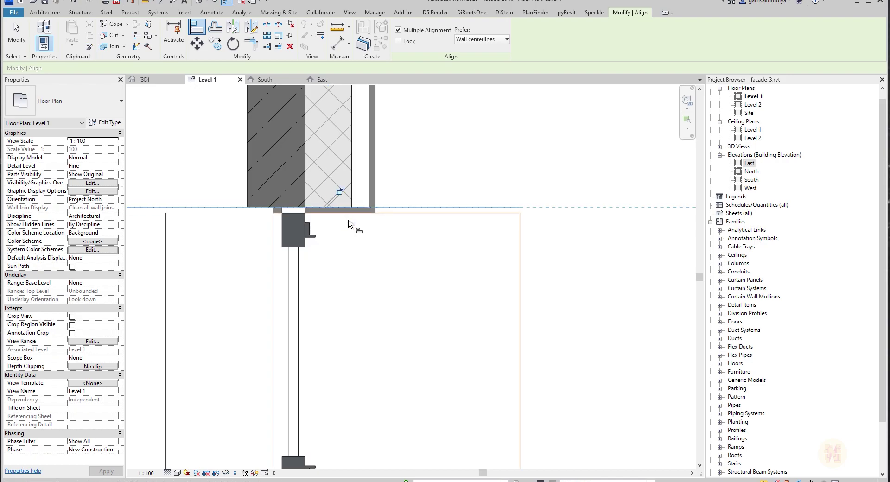
{"action": "key", "text": "Escape"}
Check the corner in the East elevation and 3D view, and set the side slope panel's type width (Ширина) to 2800.
{"action": "left_click", "coordinate": [319, 80]}
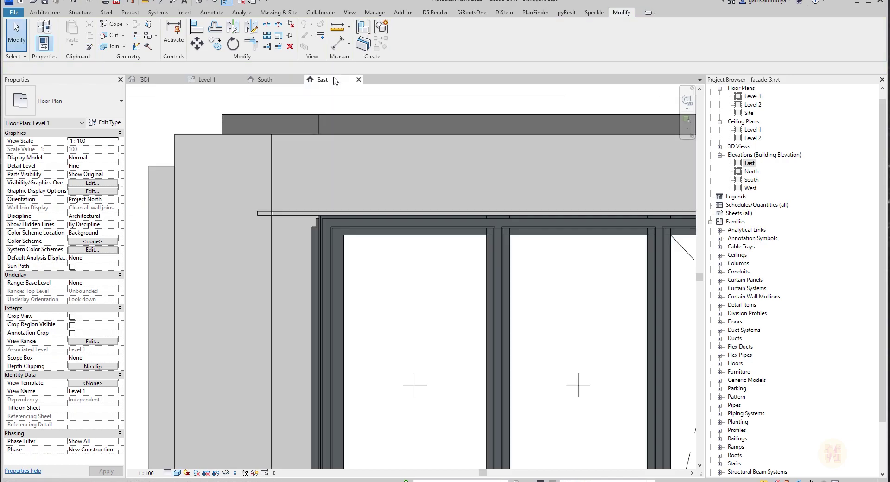
{"action": "scroll", "coordinate": [361, 201], "scroll_direction": "down", "scroll_amount": 1}
{"action": "scroll", "coordinate": [273, 212], "scroll_direction": "up", "scroll_amount": 3}
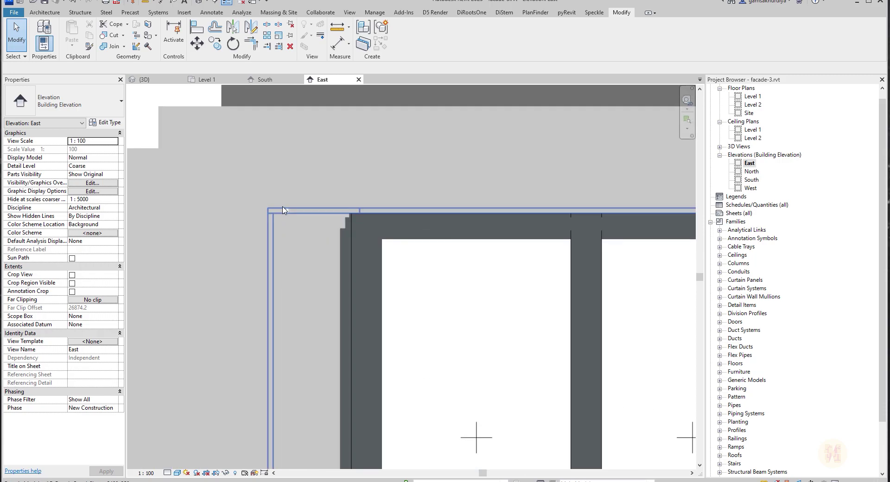
{"action": "left_click", "coordinate": [150, 84]}
{"action": "scroll", "coordinate": [263, 211], "scroll_direction": "up", "scroll_amount": 5}
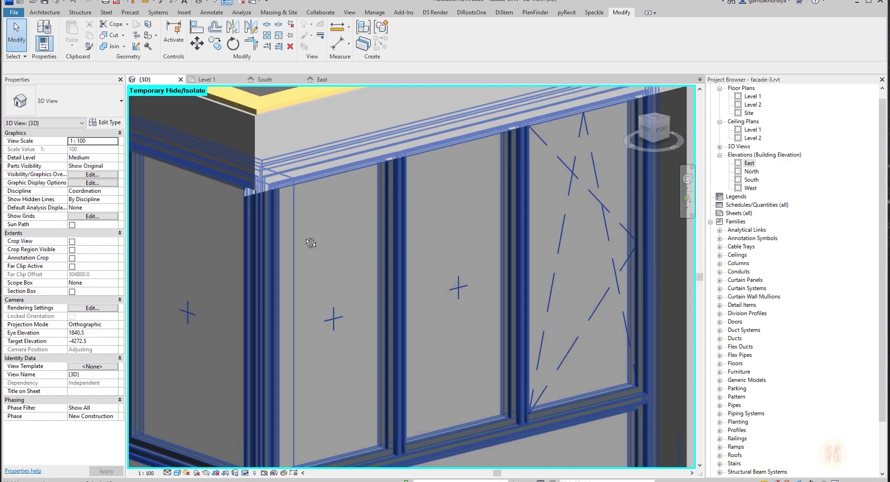
{"action": "left_click", "coordinate": [257, 205]}
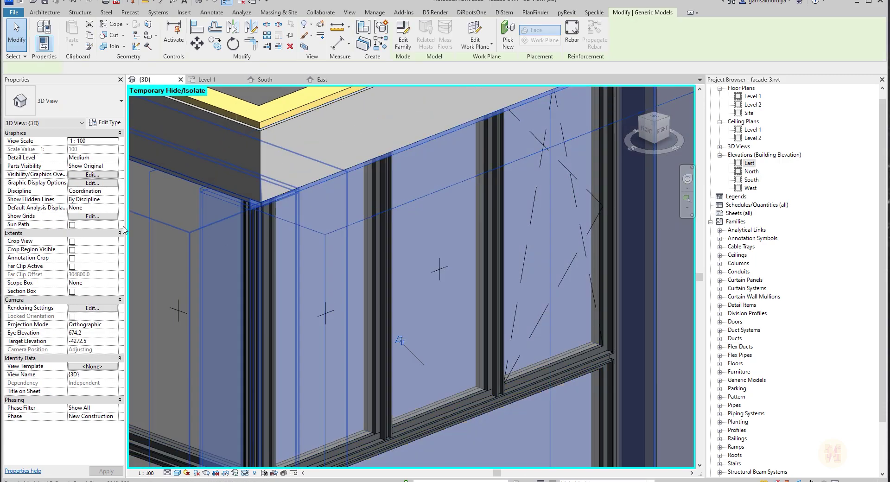
{"action": "left_click", "coordinate": [98, 123]}
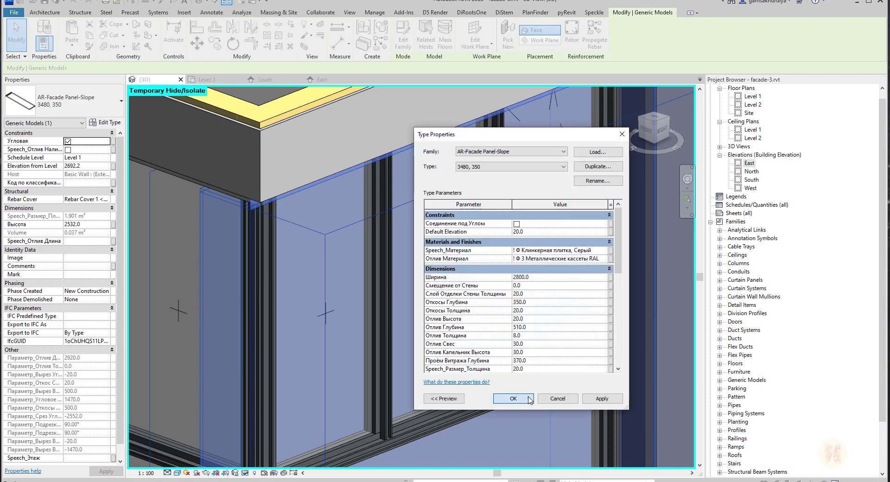
{"action": "key", "text": "Return"}
{"action": "key", "text": "Escape"}
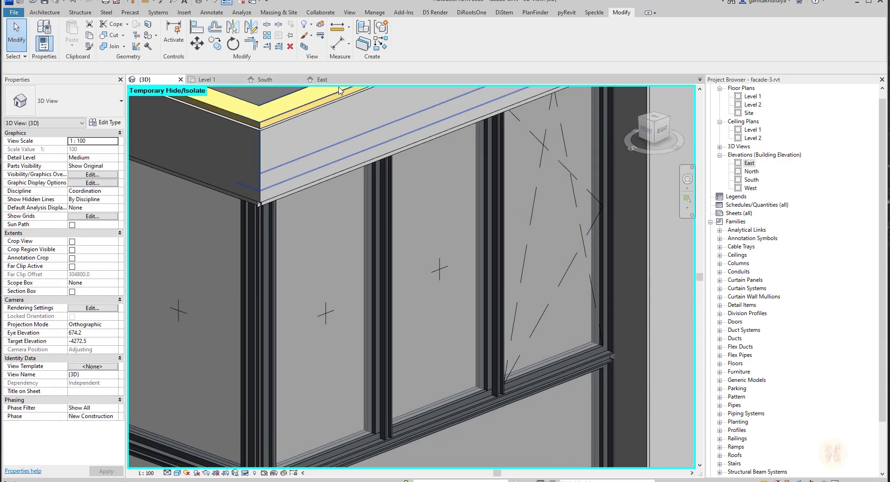
Realign the shortened side slope panel's end with the wall's end in the Level 1 plan and check the corner in 3D.
{"action": "left_click", "coordinate": [204, 80]}
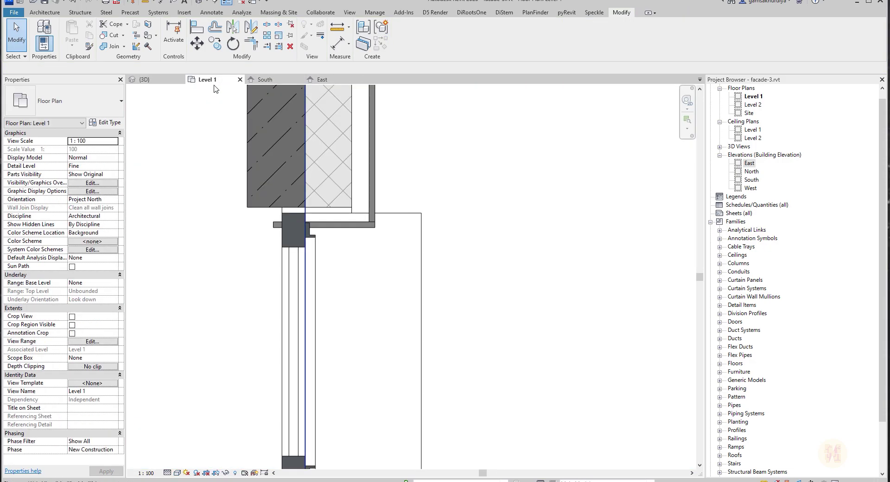
{"action": "key", "text": "a"}
{"action": "key", "text": "l"}
{"action": "scroll", "coordinate": [340, 199], "scroll_direction": "up", "scroll_amount": 2}
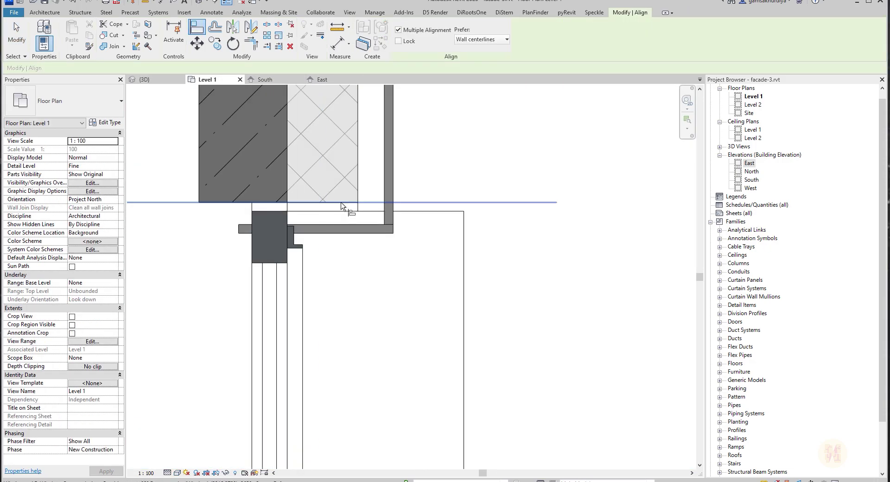
{"action": "left_click", "coordinate": [348, 224]}
{"action": "key", "text": "Escape"}
{"action": "key", "text": "Escape"}
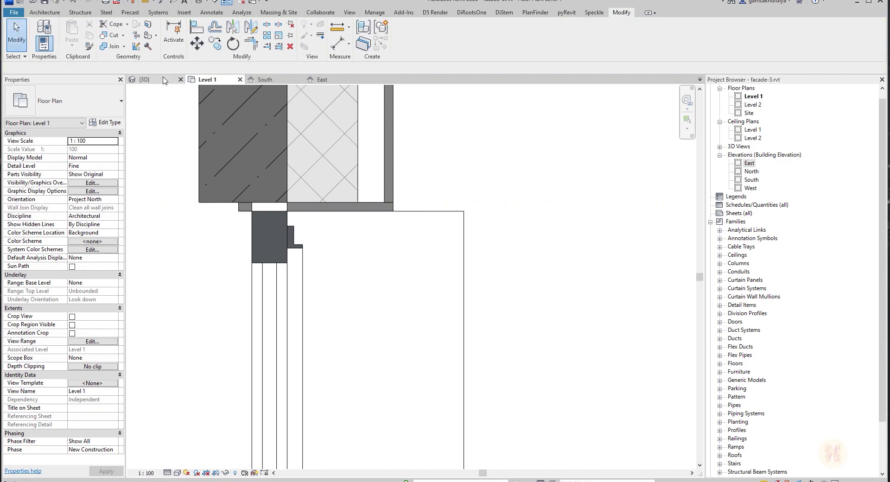
{"action": "left_click", "coordinate": [163, 80]}
{"action": "scroll", "coordinate": [345, 246], "scroll_direction": "down", "scroll_amount": 3}
{"action": "scroll", "coordinate": [294, 218], "scroll_direction": "up", "scroll_amount": 5}
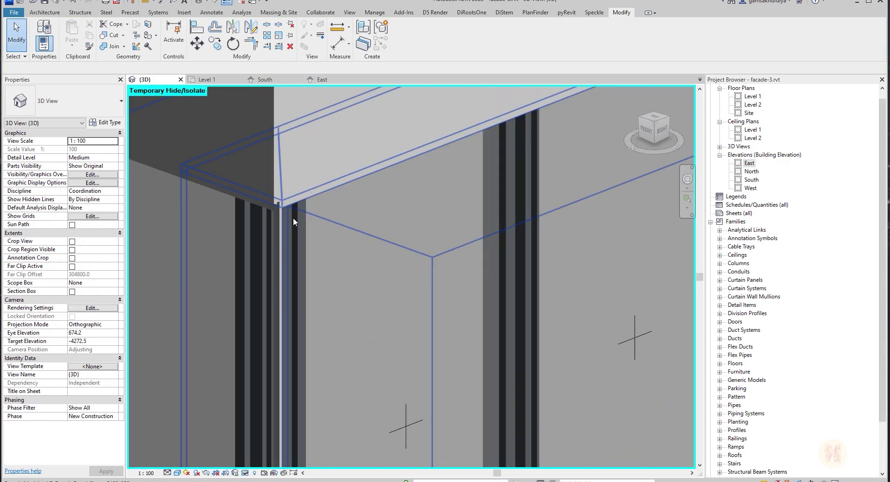
{"action": "scroll", "coordinate": [266, 211], "scroll_direction": "up", "scroll_amount": 2}
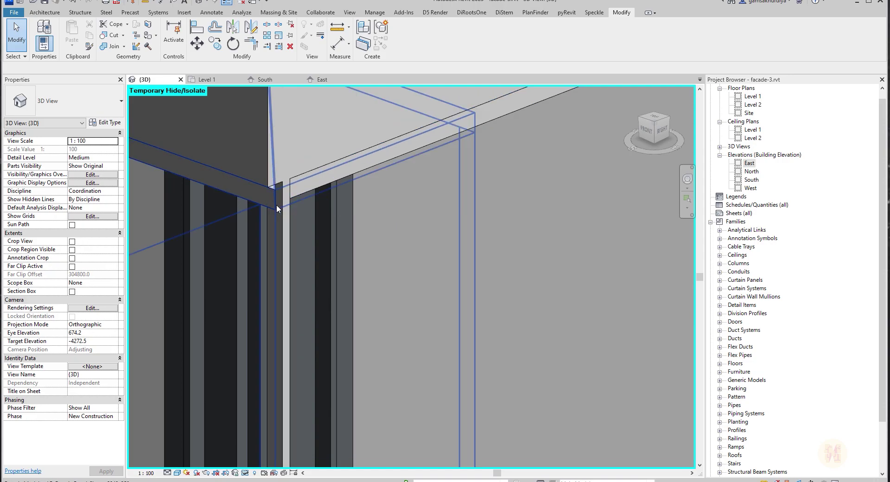
Set the side slope panel's type width (Ширина) to 2850 from the Level 1 plan.
{"action": "left_click", "coordinate": [206, 80]}
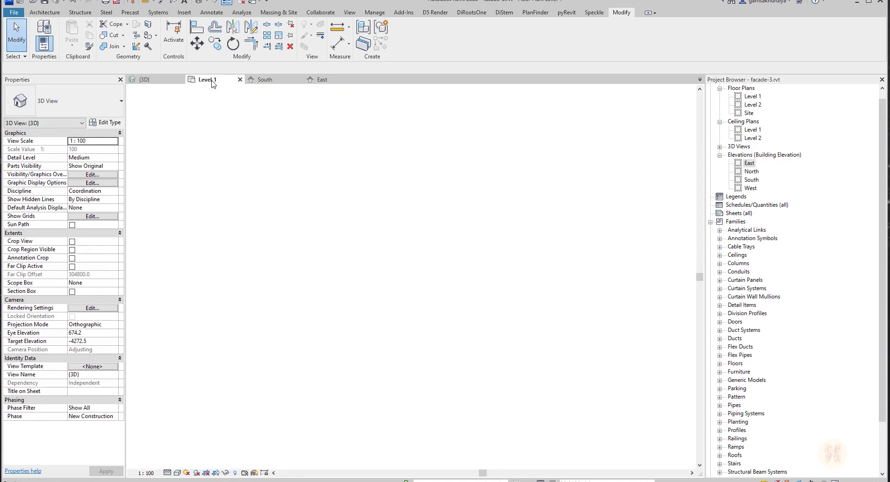
{"action": "left_click", "coordinate": [374, 206]}
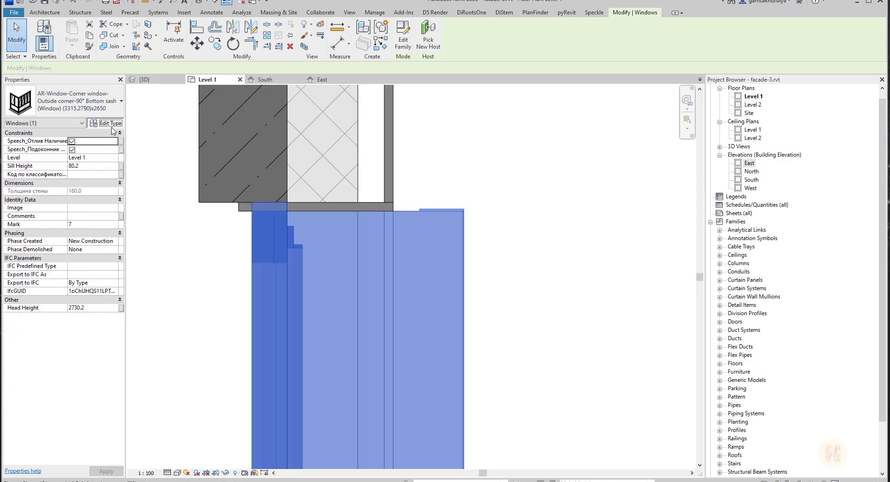
{"action": "left_click", "coordinate": [105, 122]}
{"action": "key", "text": "Escape"}
{"action": "key", "text": "Escape"}
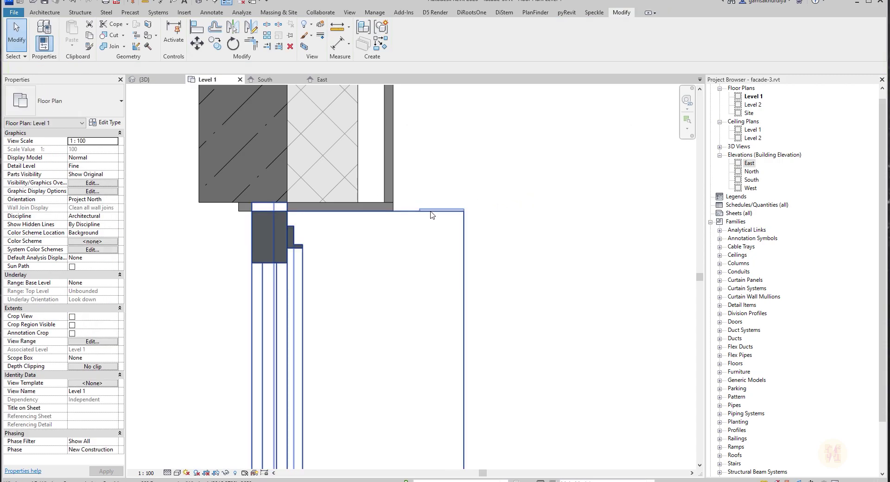
{"action": "left_click", "coordinate": [396, 204]}
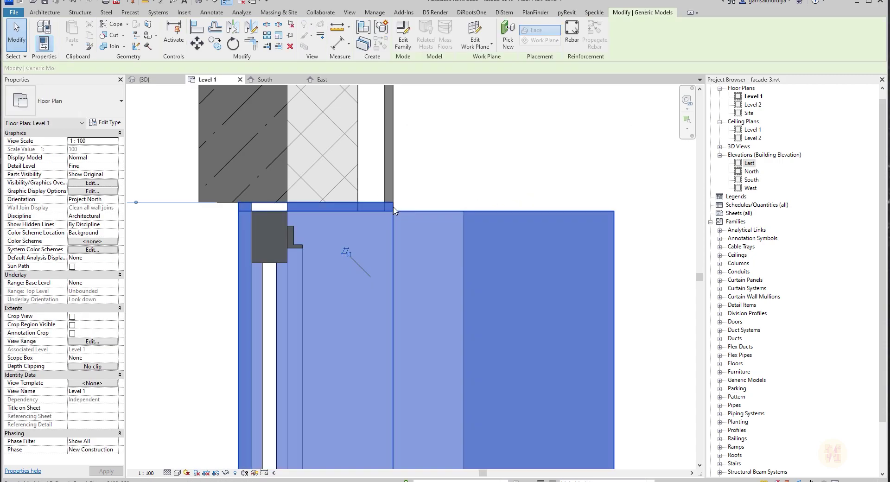
{"action": "left_click", "coordinate": [106, 123]}
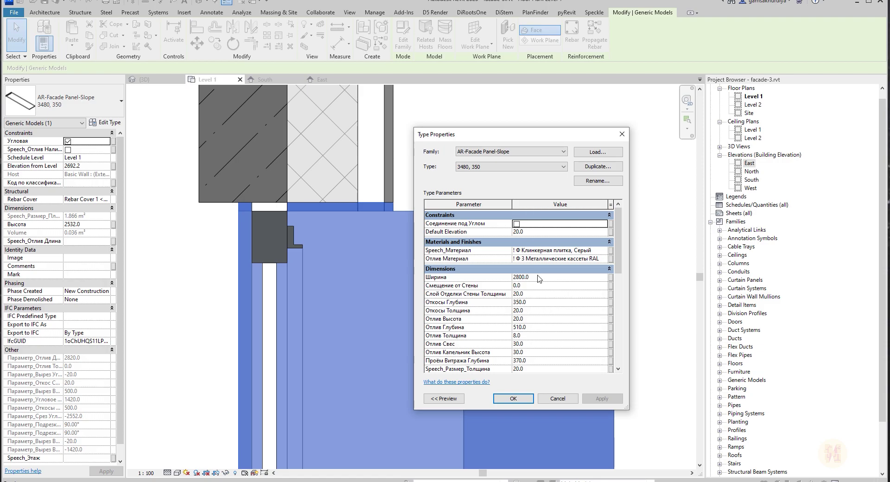
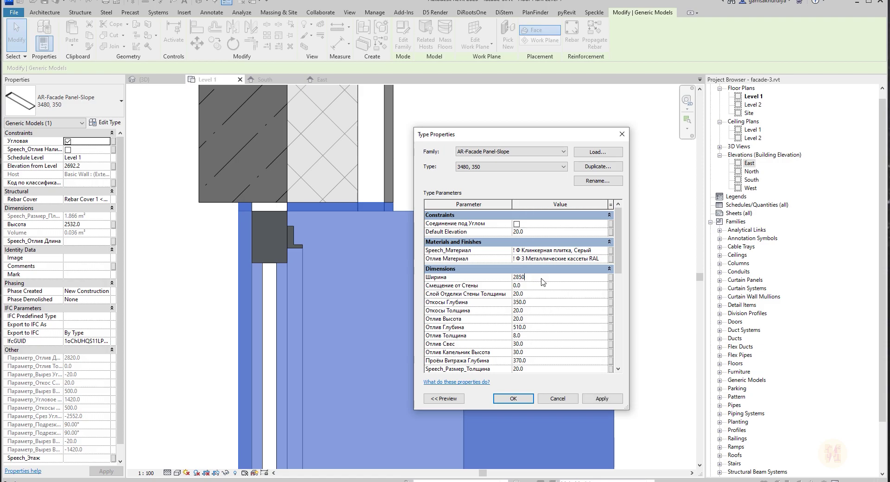
{"action": "left_click", "coordinate": [513, 398]}
{"action": "key", "text": "Escape"}
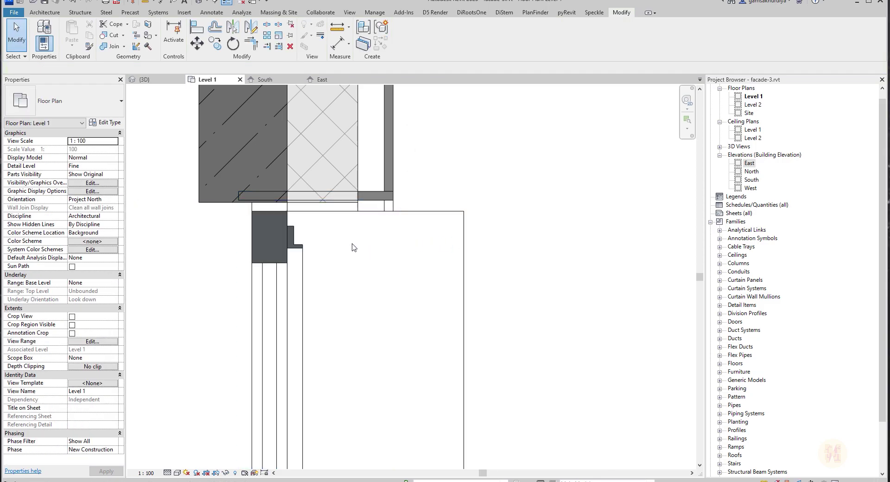
Move the side slope panel in the Level 1 plan so its end meets the wall's end at the window opening.
{"action": "key", "text": "a"}
{"action": "key", "text": "l"}
{"action": "left_click", "coordinate": [337, 202]}
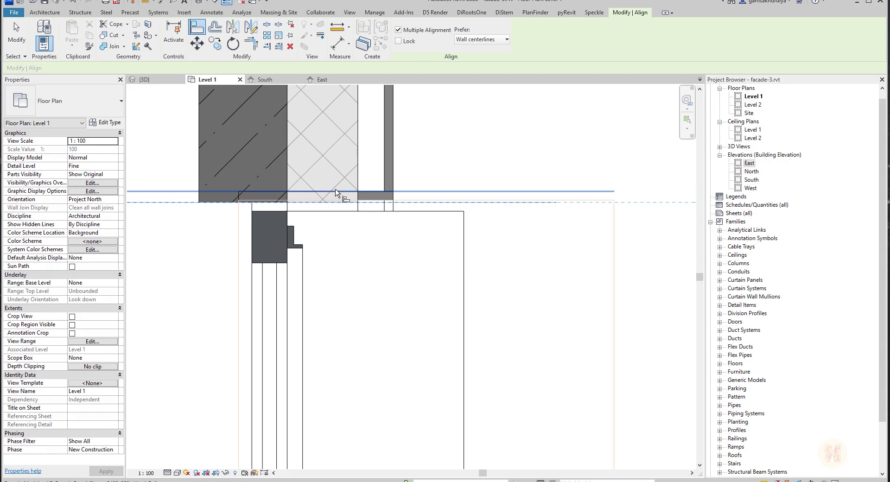
{"action": "key", "text": "Escape"}
{"action": "key", "text": "Escape"}
{"action": "left_click", "coordinate": [315, 200]}
{"action": "scroll", "coordinate": [287, 149], "scroll_direction": "up", "scroll_amount": 1}
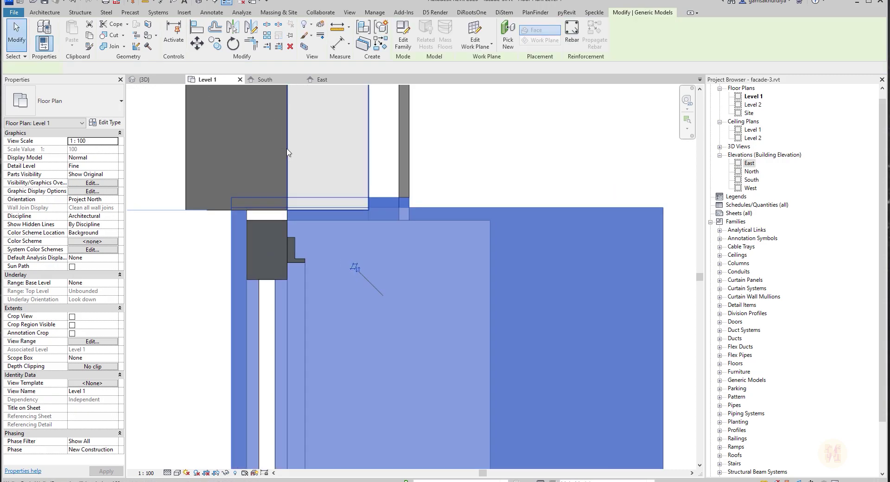
{"action": "scroll", "coordinate": [287, 151], "scroll_direction": "up", "scroll_amount": 1}
{"action": "key", "text": "Escape"}
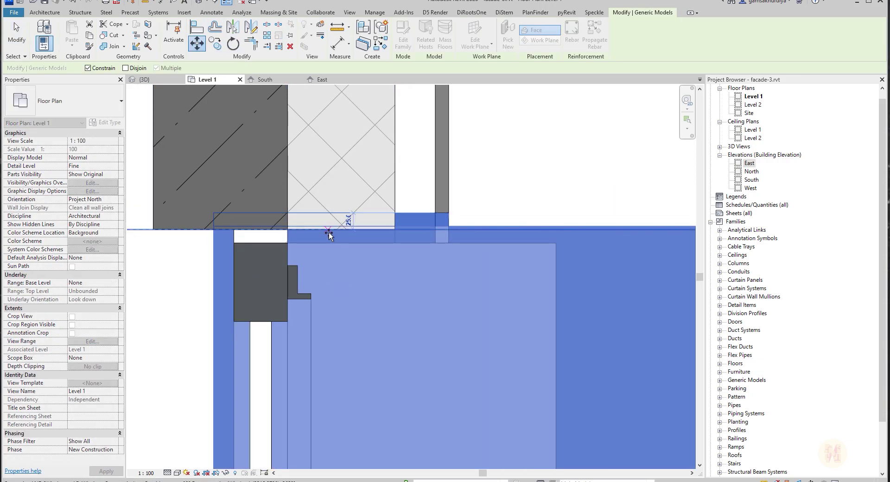
Set the type width (Ширина) of the side slope panel to 2820 from the 3D view.
{"action": "left_click", "coordinate": [148, 79]}
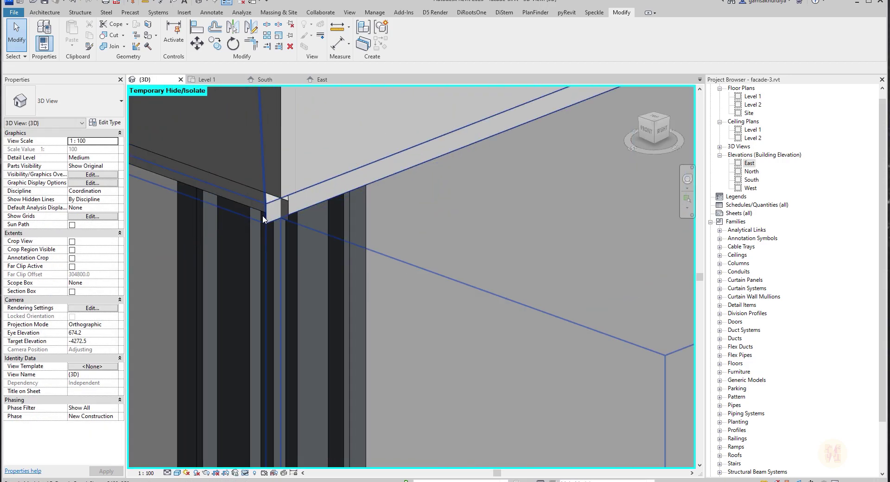
{"action": "left_click", "coordinate": [268, 209]}
{"action": "left_click", "coordinate": [104, 122]}
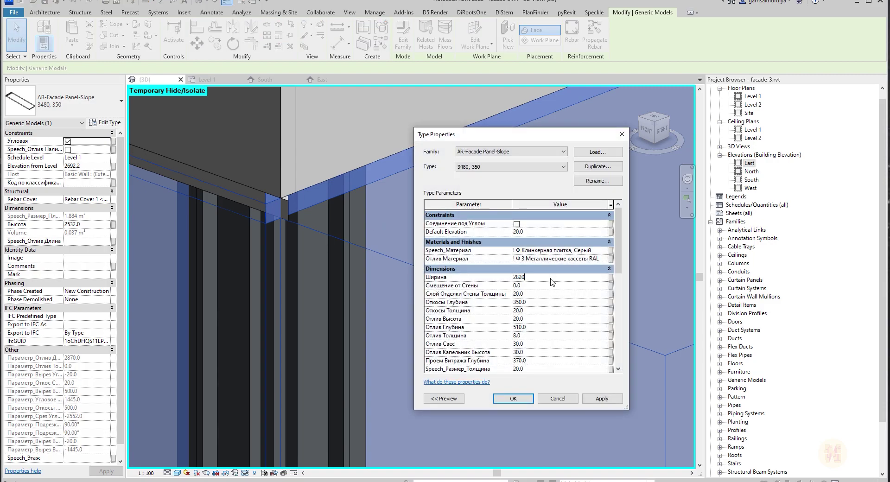
{"action": "left_click", "coordinate": [513, 398]}
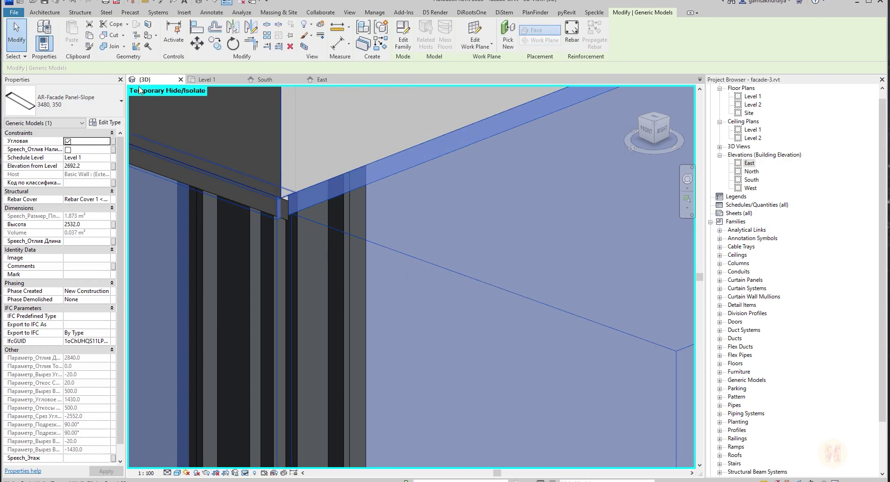
Move the side slope panel in the Level 1 plan until its end face sits flush against the wall's end.
{"action": "left_click", "coordinate": [204, 80]}
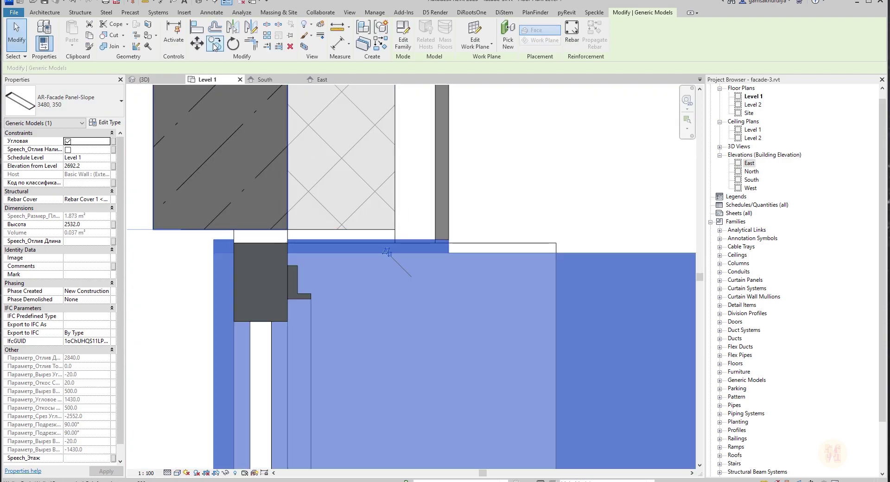
{"action": "left_click", "coordinate": [197, 44]}
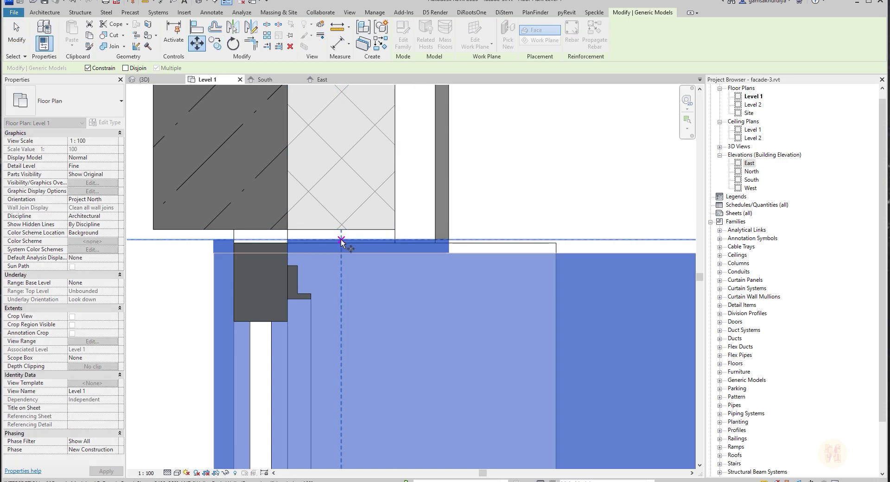
{"action": "left_click", "coordinate": [341, 240]}
{"action": "left_click", "coordinate": [342, 226]}
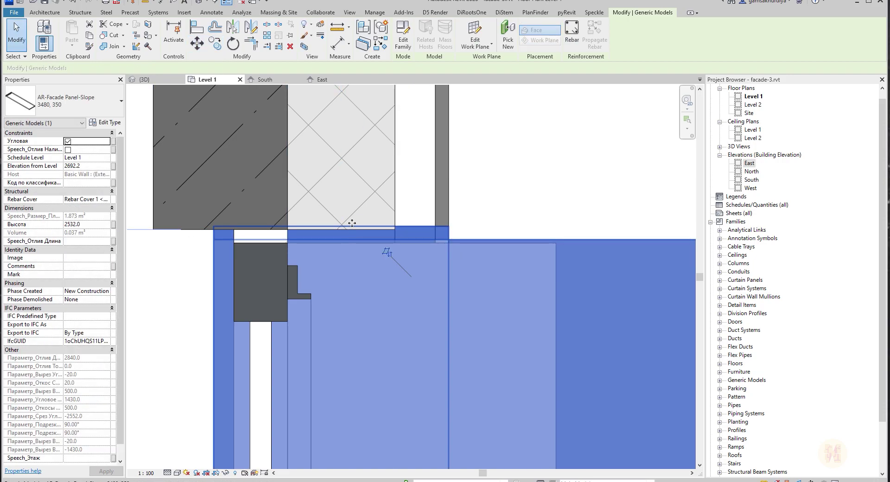
{"action": "left_click", "coordinate": [197, 44]}
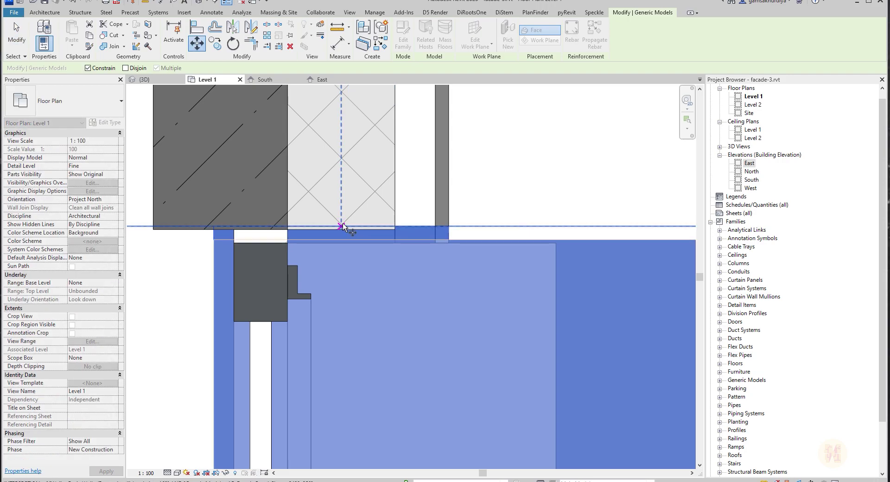
{"action": "left_click", "coordinate": [341, 229]}
{"action": "key", "text": "Escape"}
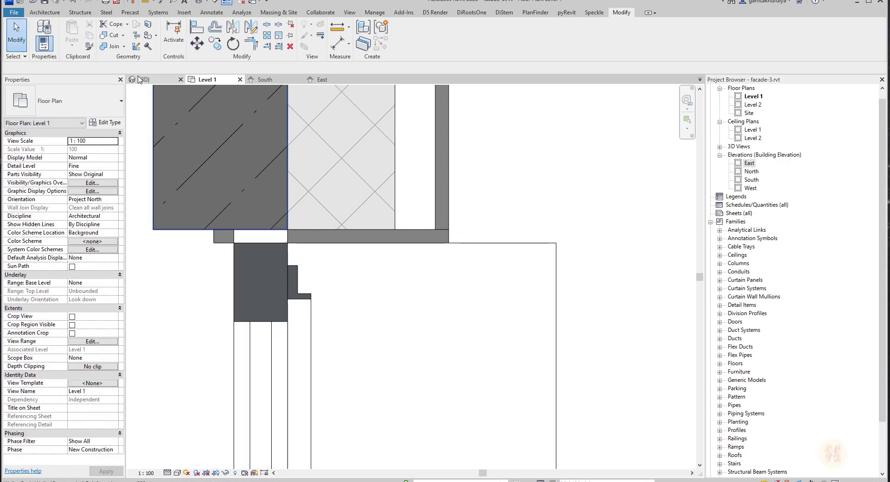
Inspect the joint between the two slope panels at the window corner in the 3D view.
{"action": "left_click", "coordinate": [140, 79]}
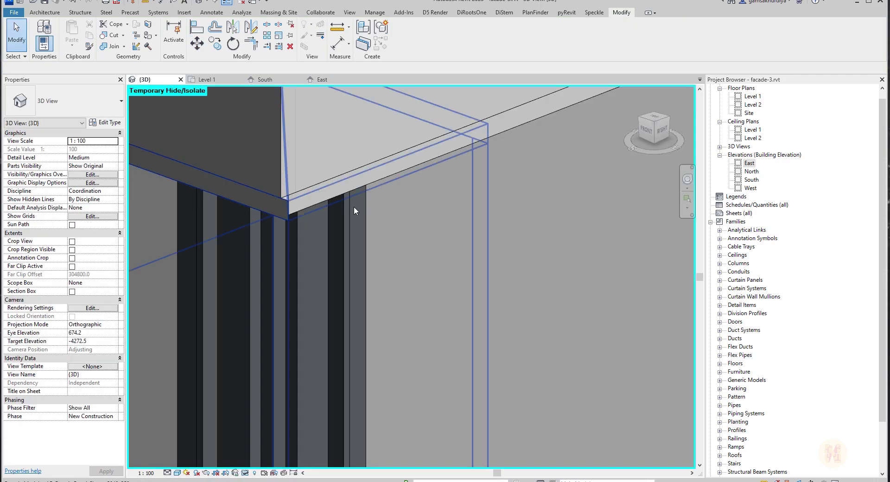
{"action": "left_click", "coordinate": [269, 207]}
{"action": "middle_click_drag", "start_coordinate": [324, 241], "coordinate": [357, 254], "text": "shift"}
{"action": "scroll", "coordinate": [253, 259], "scroll_direction": "down", "scroll_amount": 3}
{"action": "key", "text": "Escape"}
{"action": "scroll", "coordinate": [223, 277], "scroll_direction": "down", "scroll_amount": 2}
{"action": "middle_click_drag", "start_coordinate": [223, 276], "coordinate": [254, 286], "text": "shift"}
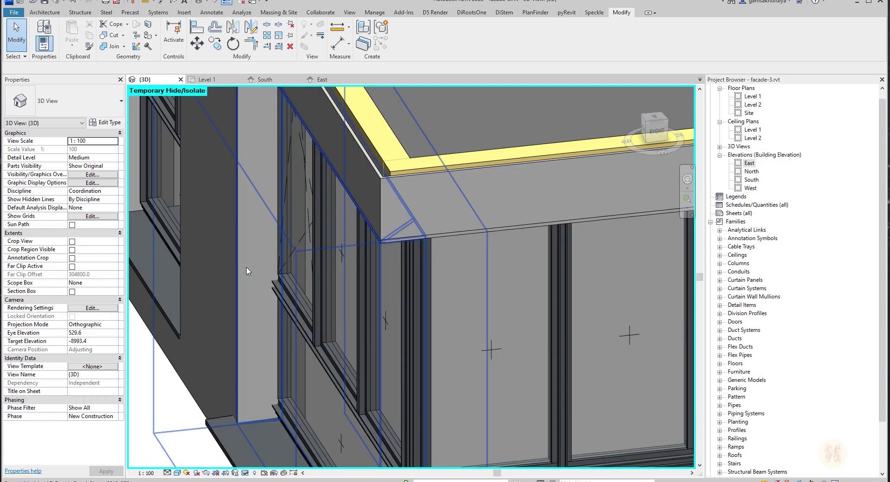
Move the side slope panel in the Level 1 plan so its end face meets the wall's edge at the window opening.
{"action": "left_click", "coordinate": [247, 271]}
{"action": "left_click", "coordinate": [206, 82]}
{"action": "scroll", "coordinate": [403, 255], "scroll_direction": "down", "scroll_amount": 5}
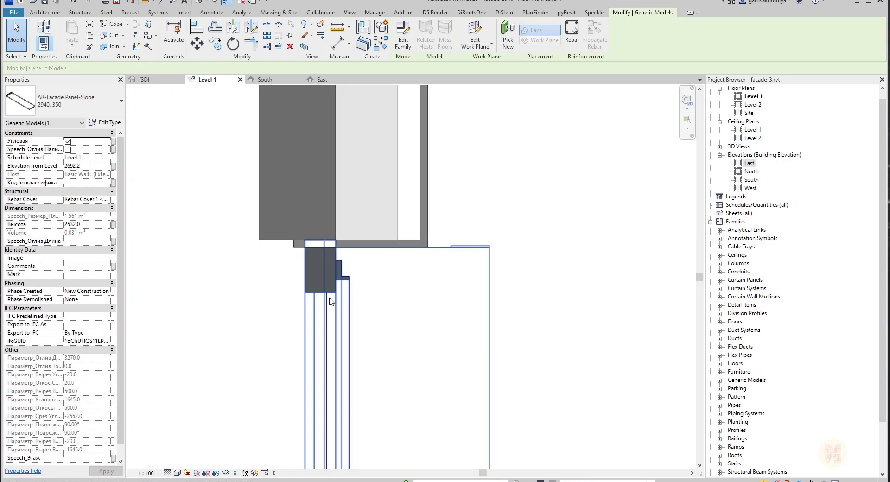
{"action": "middle_click_drag", "start_coordinate": [459, 154], "coordinate": [493, 123]}
{"action": "scroll", "coordinate": [248, 279], "scroll_direction": "up", "scroll_amount": 6}
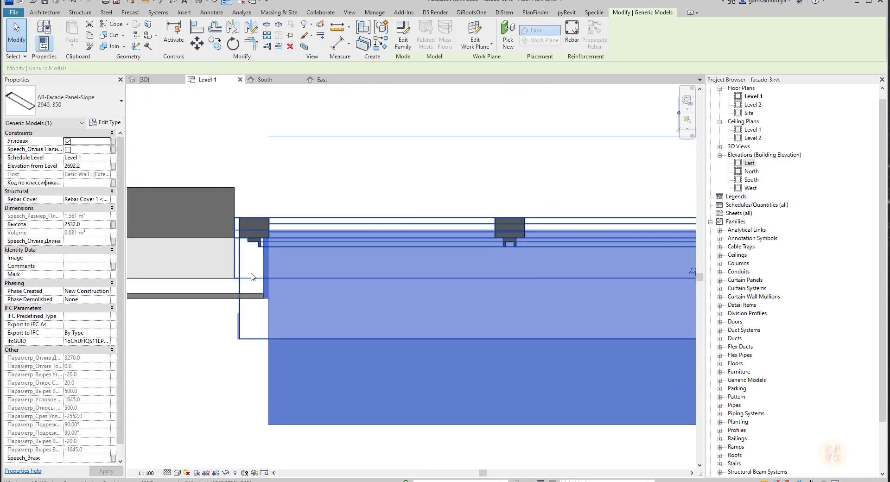
{"action": "key", "text": "Escape"}
{"action": "left_click", "coordinate": [275, 287]}
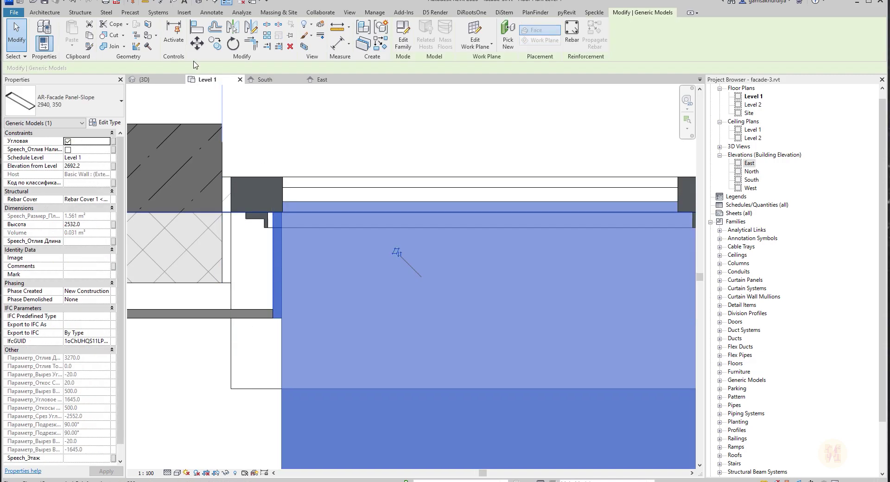
{"action": "left_click", "coordinate": [196, 46]}
{"action": "left_click", "coordinate": [273, 248]}
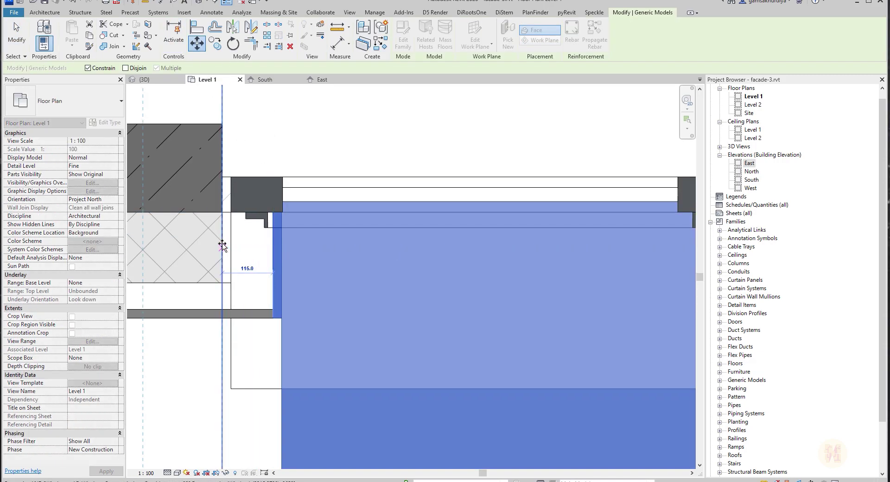
{"action": "left_click", "coordinate": [222, 245]}
{"action": "key", "text": "Escape"}
{"action": "scroll", "coordinate": [471, 264], "scroll_direction": "down", "scroll_amount": 5}
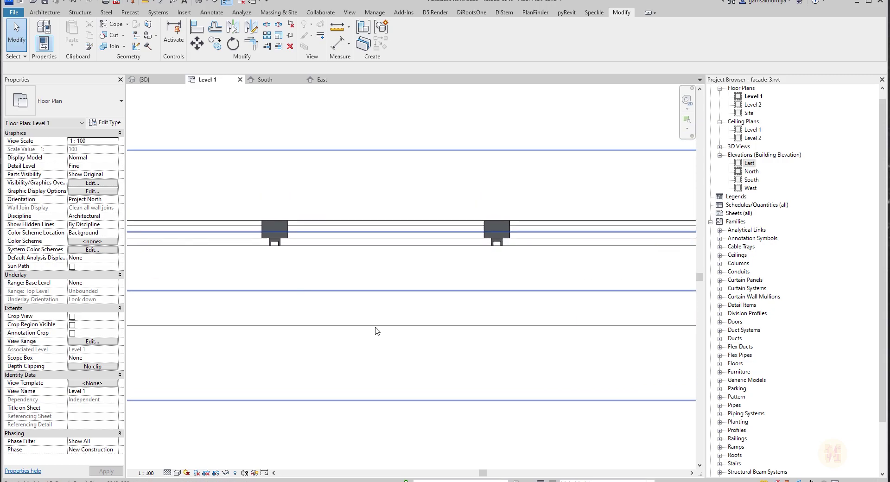
Examine in the 3D view how both slope panels meet at the corner window and against the adjoining walls.
{"action": "left_click", "coordinate": [374, 313]}
{"action": "left_click", "coordinate": [150, 80]}
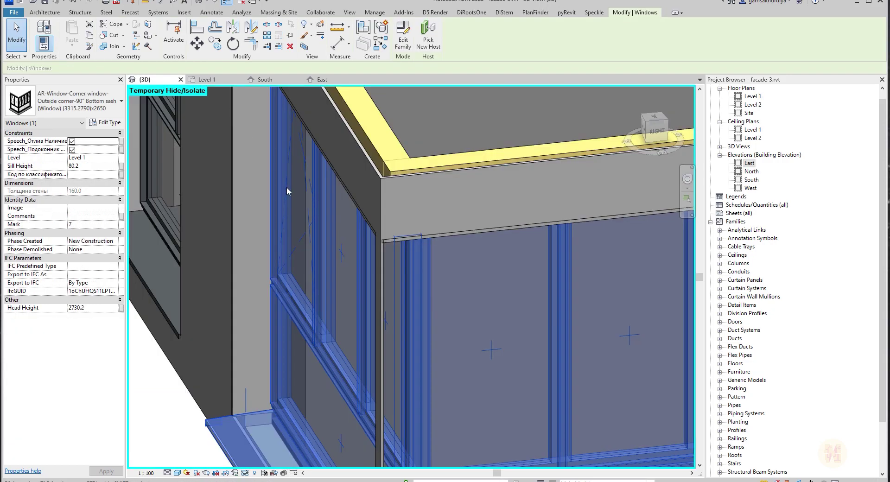
{"action": "scroll", "coordinate": [354, 257], "scroll_direction": "down", "scroll_amount": 2}
{"action": "middle_click_drag", "start_coordinate": [356, 388], "coordinate": [370, 262]}
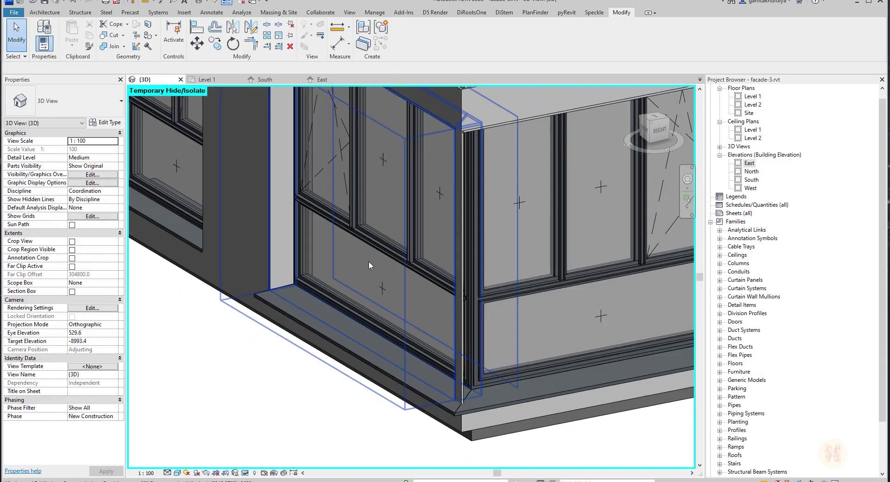
{"action": "left_click", "coordinate": [280, 222]}
{"action": "scroll", "coordinate": [523, 285], "scroll_direction": "up", "scroll_amount": 4}
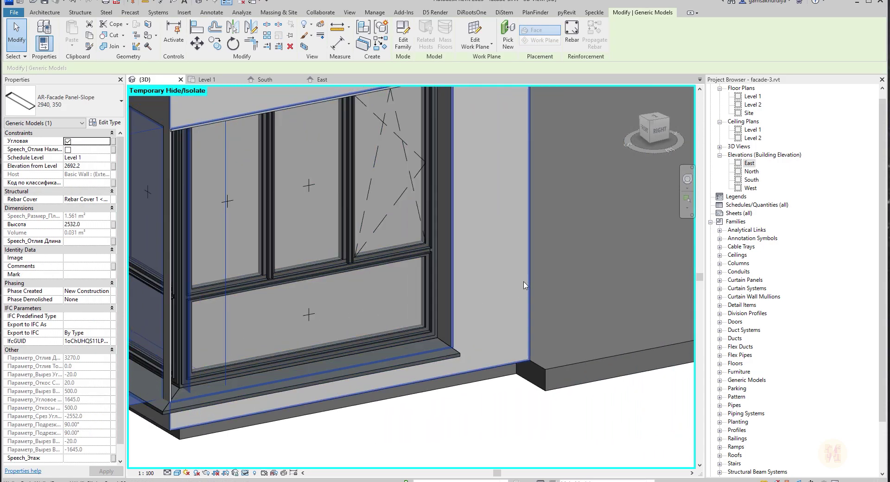
{"action": "left_click", "coordinate": [447, 248]}
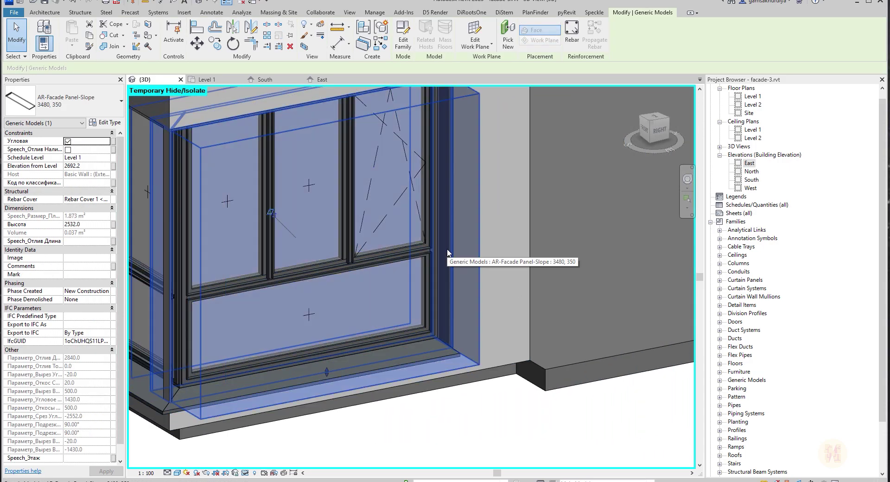
{"action": "scroll", "coordinate": [443, 252], "scroll_direction": "down", "scroll_amount": 2}
{"action": "middle_click_drag", "start_coordinate": [280, 301], "coordinate": [443, 307]}
{"action": "left_click", "coordinate": [262, 250]}
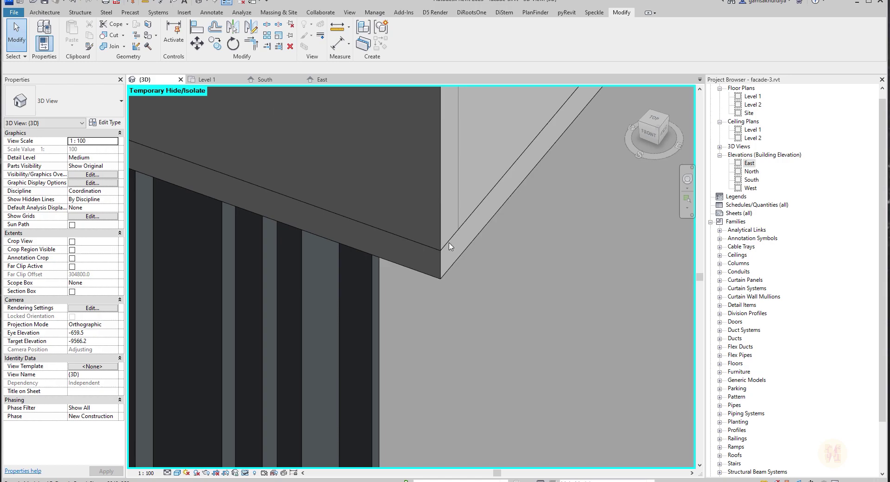
{"action": "scroll", "coordinate": [449, 246], "scroll_direction": "down", "scroll_amount": 10}
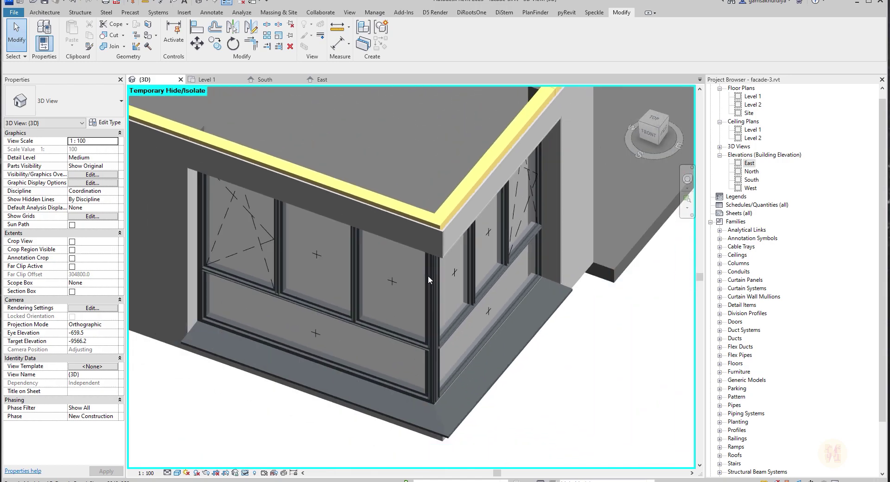
{"action": "scroll", "coordinate": [427, 276], "scroll_direction": "down", "scroll_amount": 3}
{"action": "middle_click_drag", "start_coordinate": [377, 263], "coordinate": [494, 381], "text": "shift"}
{"action": "scroll", "coordinate": [457, 379], "scroll_direction": "down", "scroll_amount": 6}
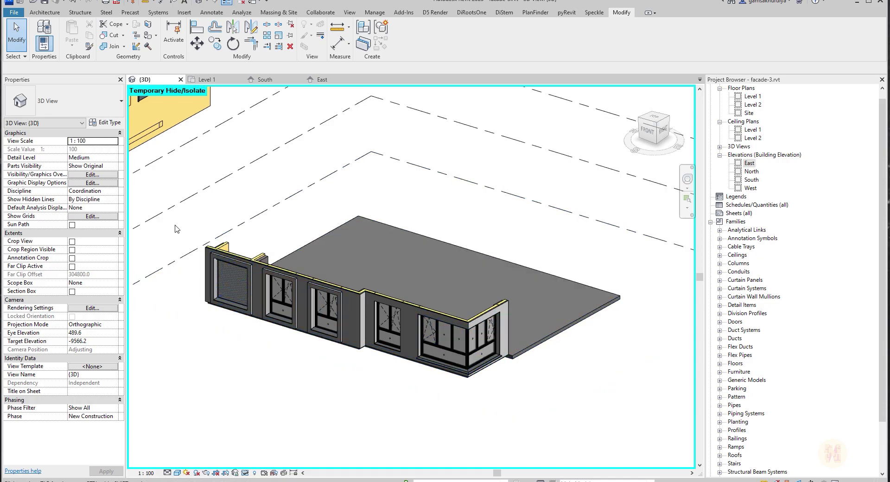
Group all the walls, windows and panels of the ground-floor facade as a model group named "1-5 Level".
{"action": "left_click_drag", "start_coordinate": [174, 223], "coordinate": [547, 406]}
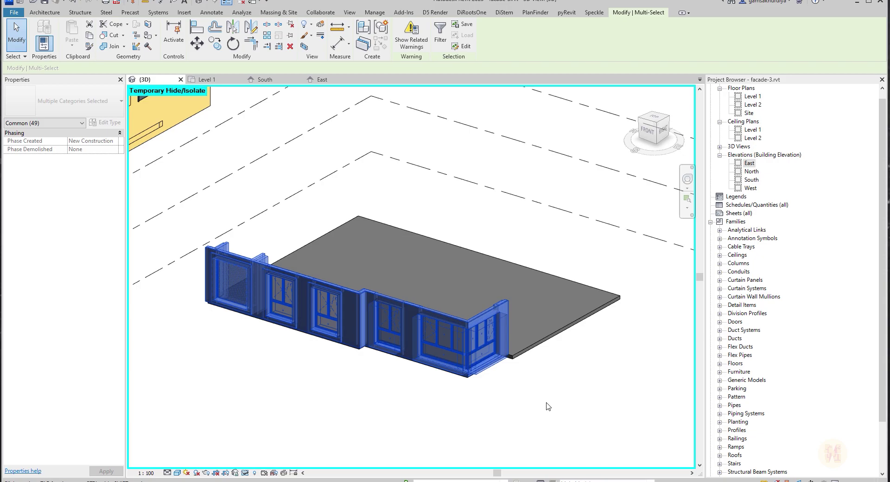
{"action": "left_click", "coordinate": [381, 29]}
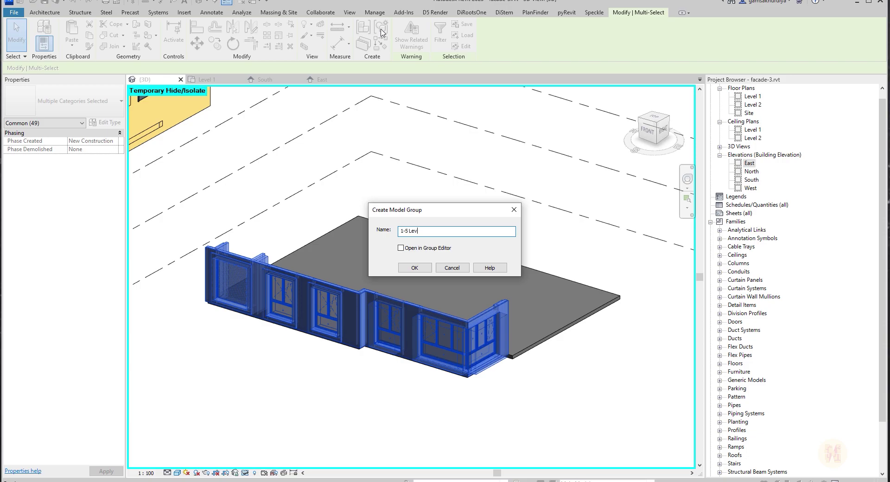
{"action": "key", "text": "Return"}
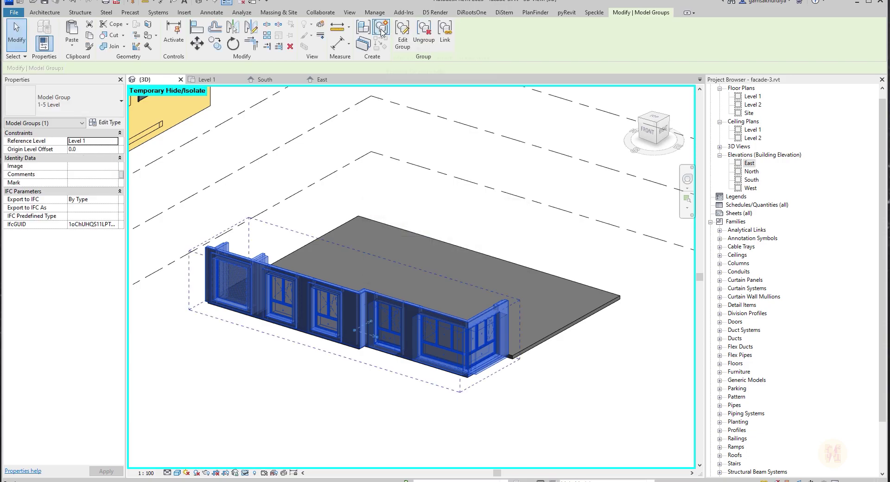
Copy the facade group aligned to Level 2 and the level above it, and reset the 3D view's temporary hide/isolate.
{"action": "left_click", "coordinate": [73, 47]}
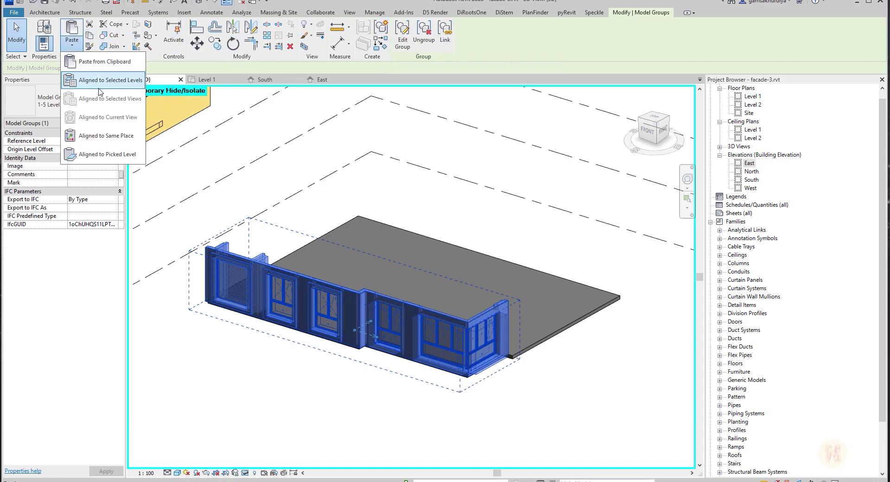
{"action": "left_click", "coordinate": [97, 105]}
{"action": "left_click", "coordinate": [402, 189]}
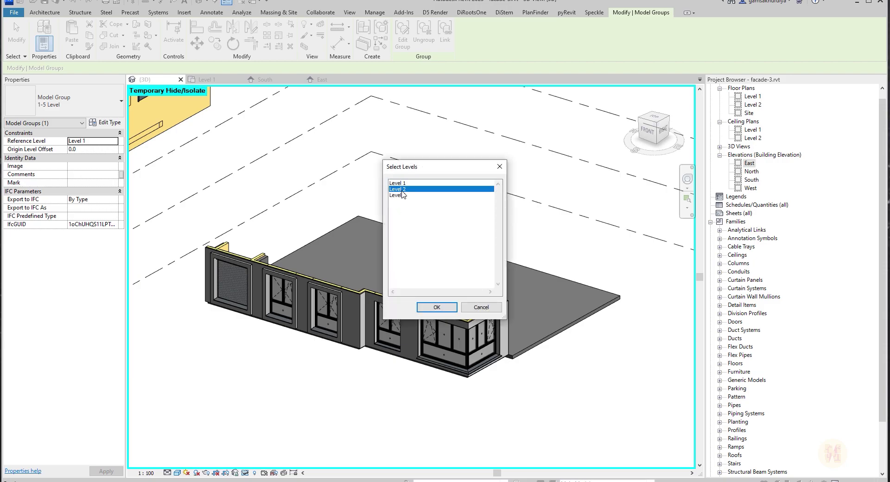
{"action": "left_click", "coordinate": [401, 195], "text": "ctrl"}
{"action": "left_click", "coordinate": [434, 307]}
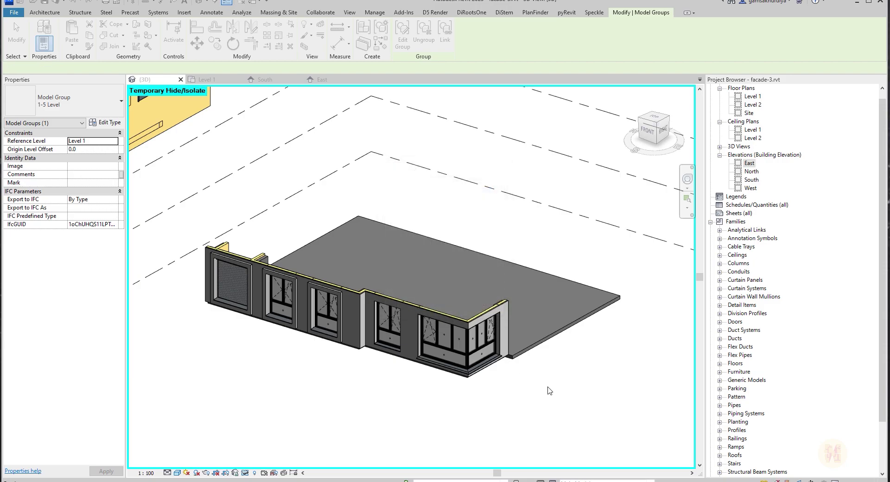
{"action": "left_click", "coordinate": [522, 405]}
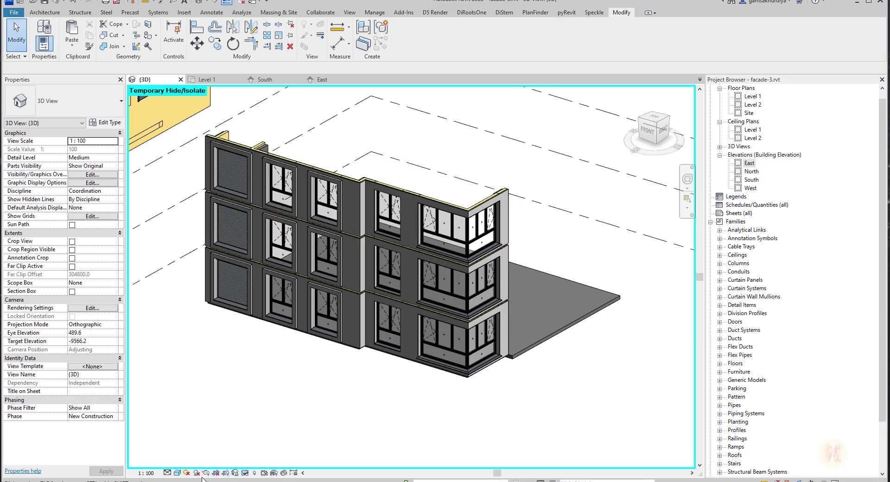
{"action": "left_click", "coordinate": [235, 472]}
{"action": "left_click", "coordinate": [266, 463]}
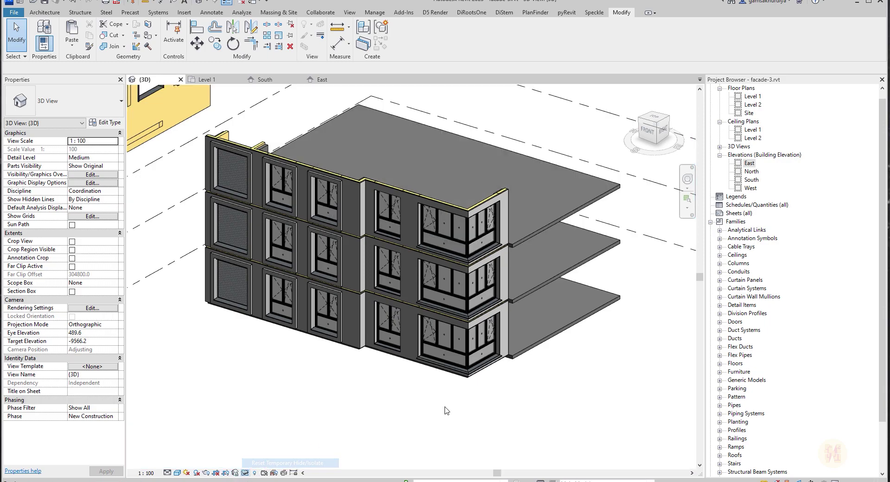
Open the lowest facade group for editing at the joint between floors beside the shuttered opening.
{"action": "middle_click_drag", "start_coordinate": [533, 391], "coordinate": [476, 363], "text": "shift"}
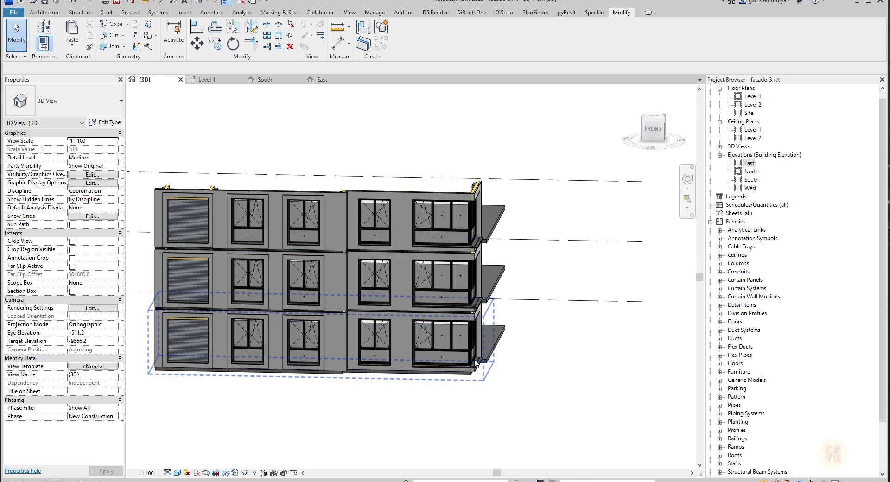
{"action": "scroll", "coordinate": [190, 350], "scroll_direction": "up", "scroll_amount": 5}
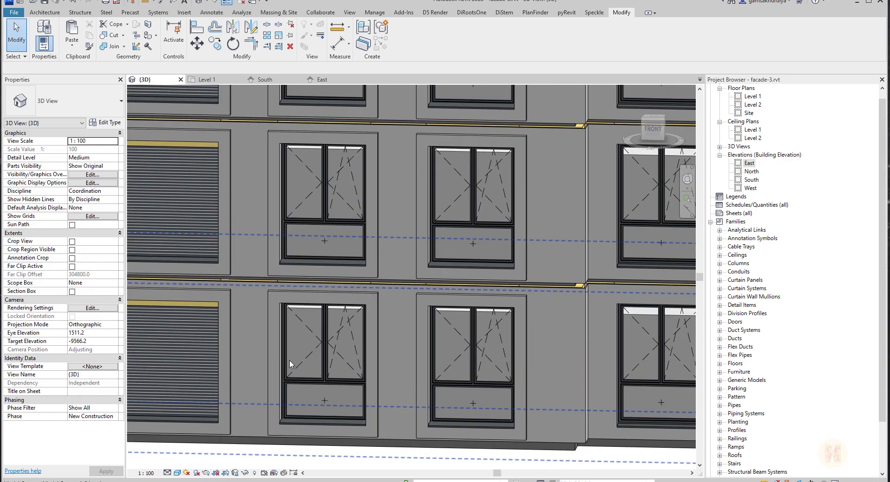
{"action": "middle_click_drag", "start_coordinate": [290, 360], "coordinate": [523, 282], "text": "shift"}
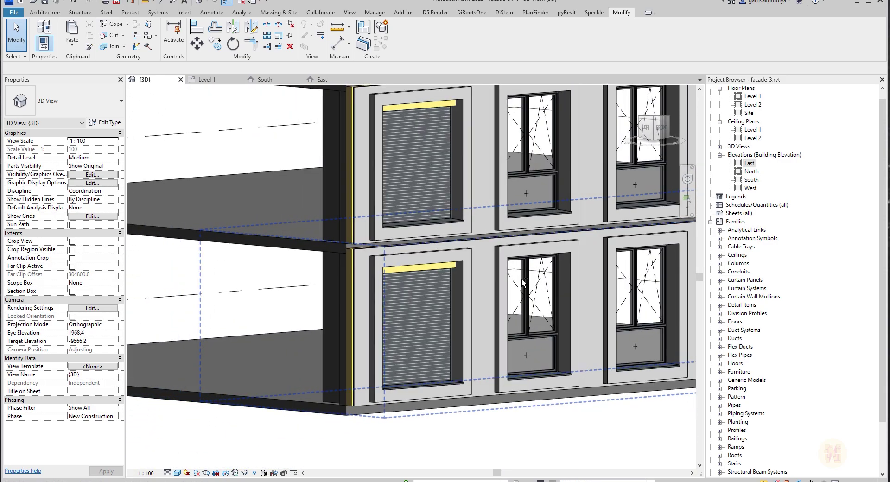
{"action": "scroll", "coordinate": [373, 281], "scroll_direction": "up", "scroll_amount": 5}
{"action": "middle_click_drag", "start_coordinate": [374, 241], "coordinate": [397, 244], "text": "shift"}
{"action": "middle_click_drag", "start_coordinate": [492, 285], "coordinate": [366, 222]}
{"action": "scroll", "coordinate": [413, 270], "scroll_direction": "down", "scroll_amount": 4}
{"action": "double_click", "coordinate": [353, 232]}
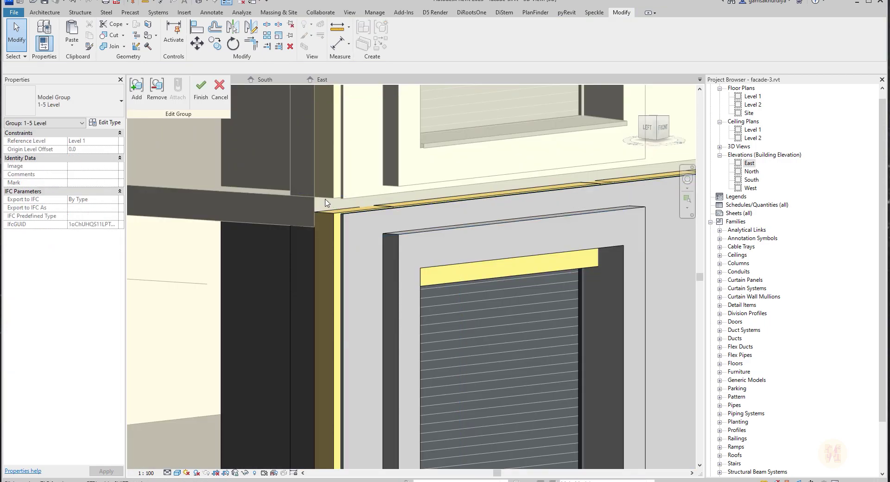
Set the Top Offset of the 160 mm insulation wall at the facade's end to -100.
{"action": "scroll", "coordinate": [326, 202], "scroll_direction": "up", "scroll_amount": 2}
{"action": "left_click", "coordinate": [334, 231]}
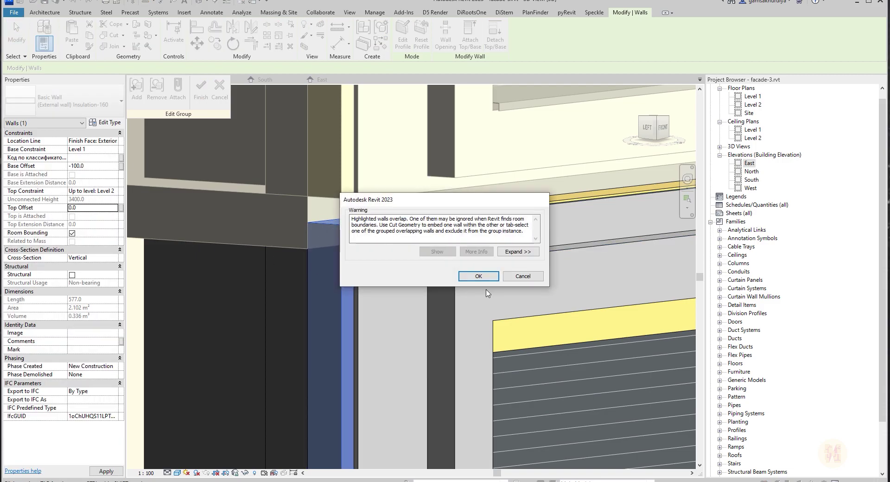
{"action": "left_click", "coordinate": [490, 280]}
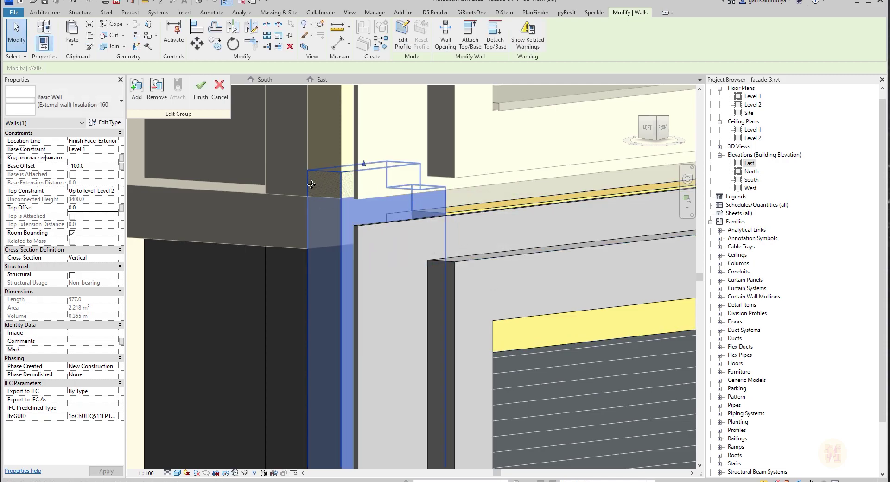
{"action": "left_click", "coordinate": [90, 210]}
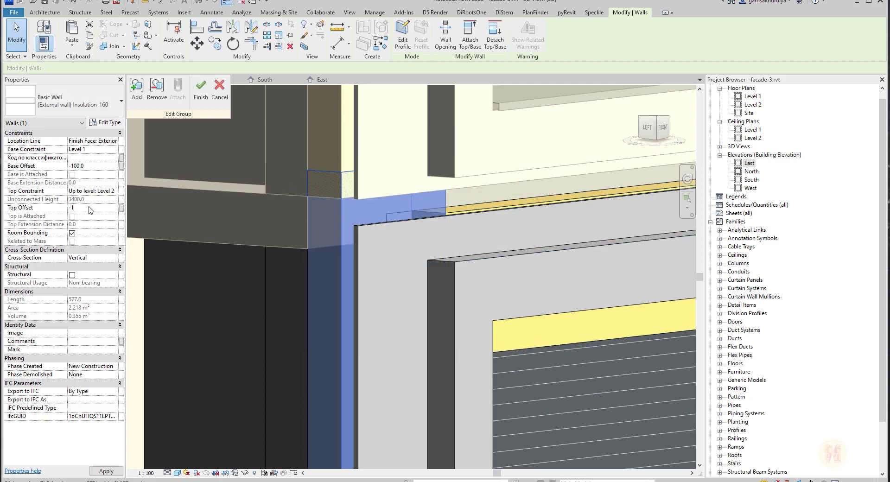
{"action": "type", "text": "-100.0"}
{"action": "key", "text": "Return"}
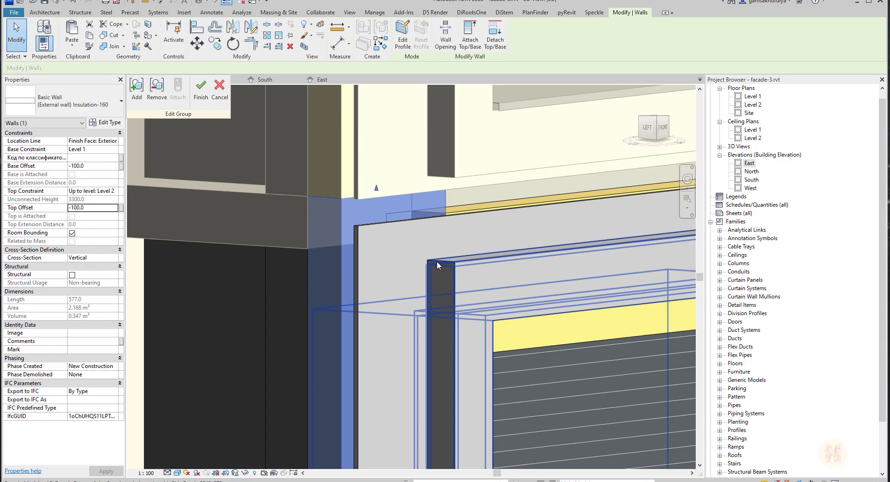
Set the Top Offset of the insulation wall above the shuttered opening to -100.
{"action": "left_click", "coordinate": [482, 204]}
{"action": "left_click", "coordinate": [93, 210]}
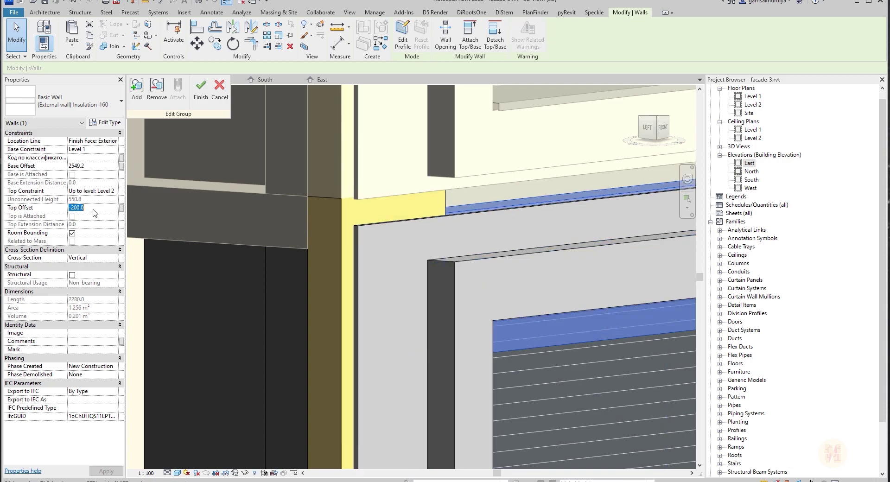
{"action": "key", "text": "Return"}
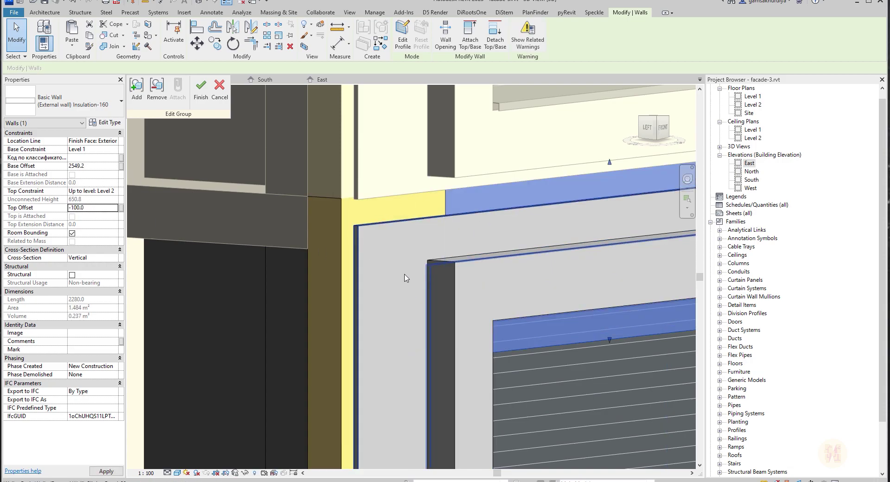
Set the Top Offset of the Clinker Panel-20 wall around the shuttered opening to -100.
{"action": "scroll", "coordinate": [404, 273], "scroll_direction": "down", "scroll_amount": 2}
{"action": "left_click", "coordinate": [416, 240]}
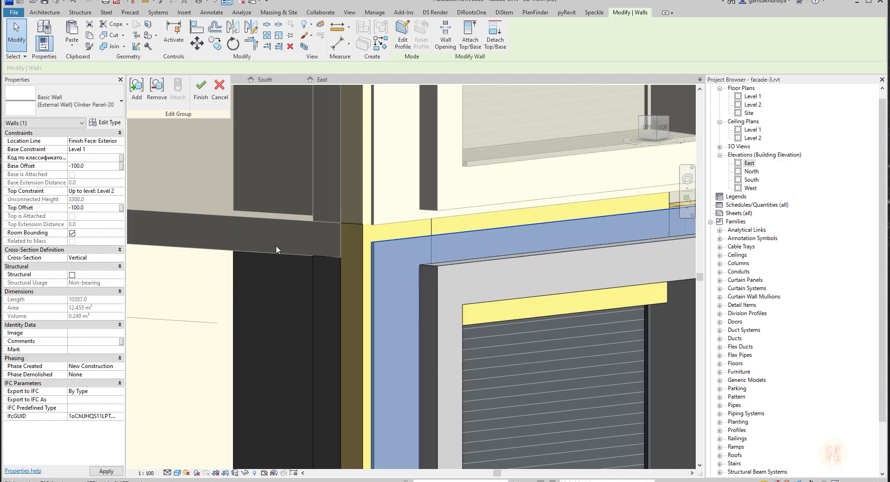
{"action": "key", "text": "Escape"}
Set the Top Offset of the Insulation-160 walls above and beside the double window near the corner to -100.
{"action": "scroll", "coordinate": [400, 286], "scroll_direction": "down", "scroll_amount": 2}
{"action": "middle_click_drag", "start_coordinate": [621, 303], "coordinate": [355, 316]}
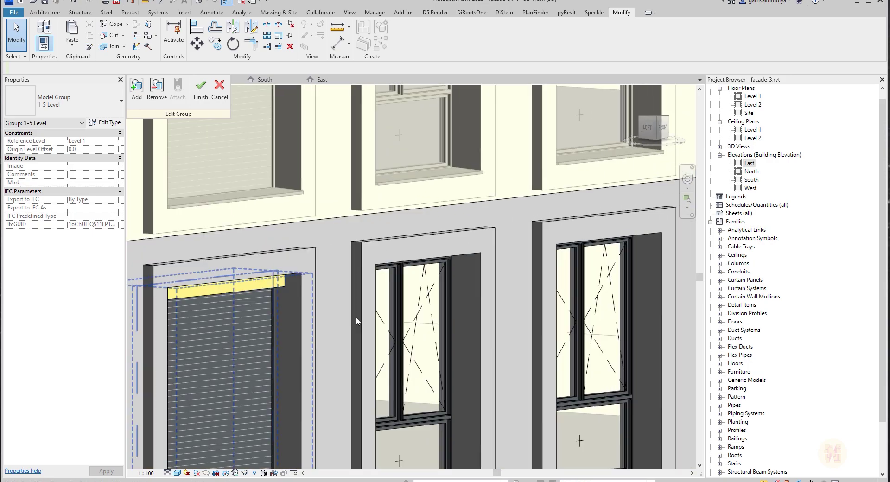
{"action": "middle_click_drag", "start_coordinate": [682, 301], "coordinate": [302, 271]}
{"action": "scroll", "coordinate": [318, 171], "scroll_direction": "up", "scroll_amount": 5}
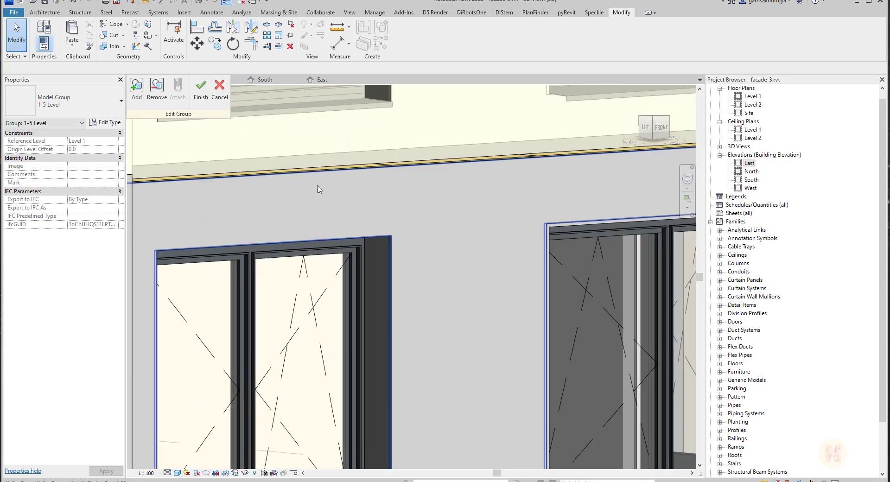
{"action": "left_click", "coordinate": [316, 207]}
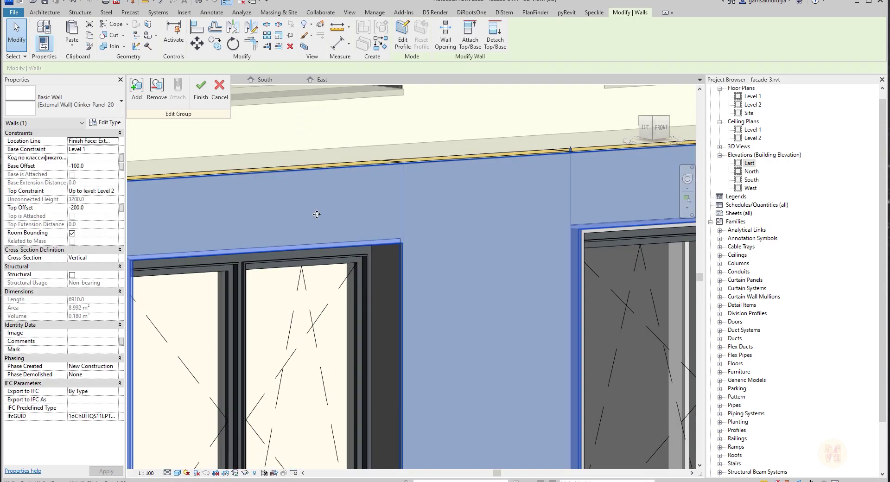
{"action": "middle_click_drag", "start_coordinate": [317, 214], "coordinate": [260, 204], "text": "shift"}
{"action": "scroll", "coordinate": [260, 204], "scroll_direction": "up", "scroll_amount": 2}
{"action": "key", "text": "Escape"}
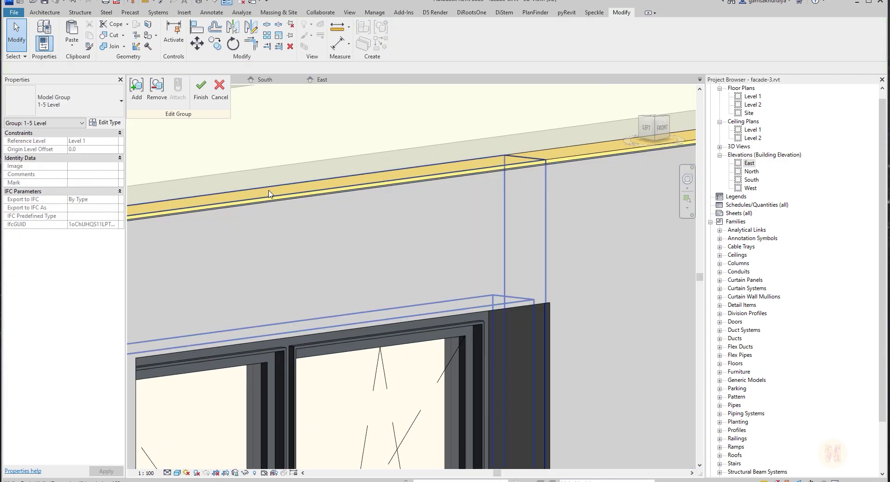
{"action": "left_click", "coordinate": [270, 194]}
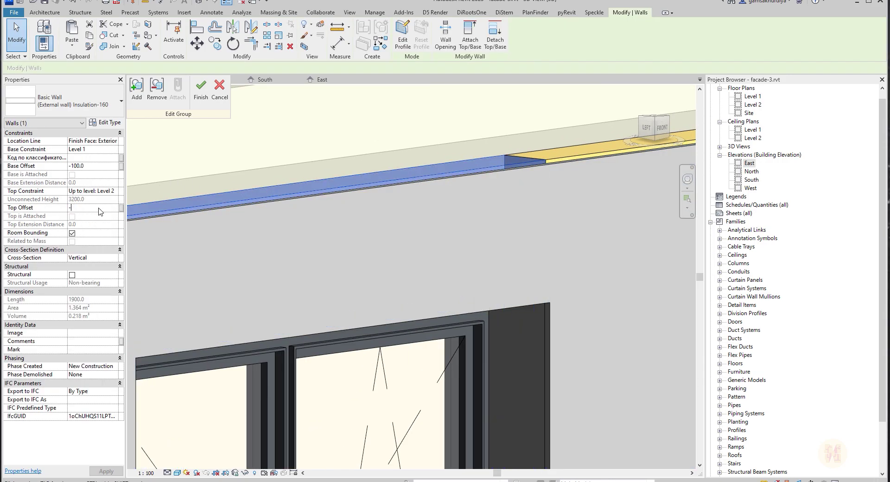
{"action": "left_click", "coordinate": [560, 155]}
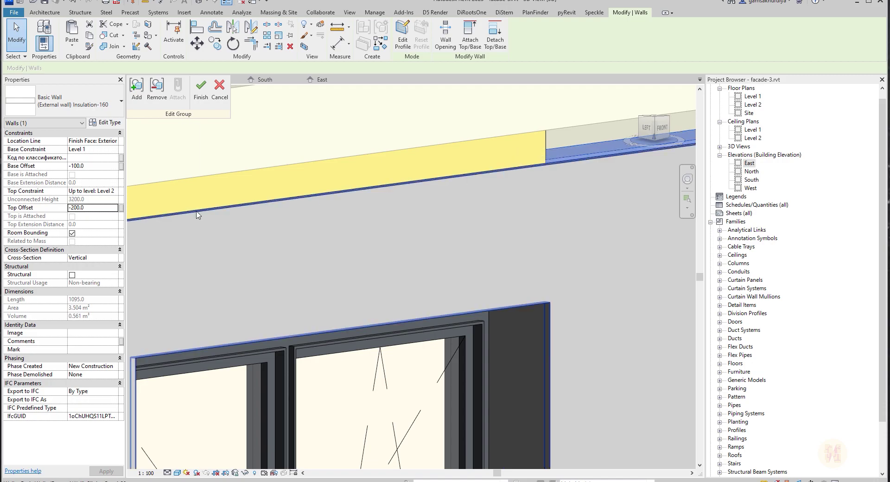
{"action": "double_click", "coordinate": [109, 212]}
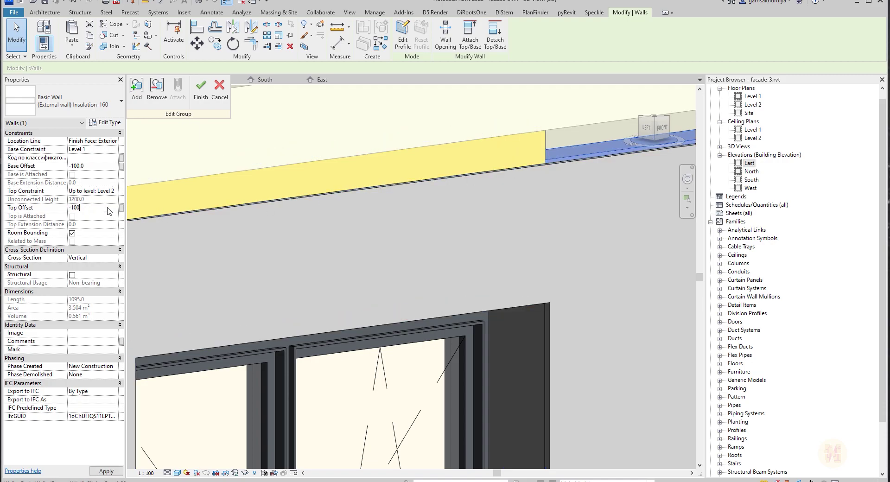
Set the Top Offset of the three Insulation-160 walls above and beside the corner window to -100.
{"action": "scroll", "coordinate": [350, 214], "scroll_direction": "down", "scroll_amount": 3}
{"action": "middle_click_drag", "start_coordinate": [546, 255], "coordinate": [139, 296]}
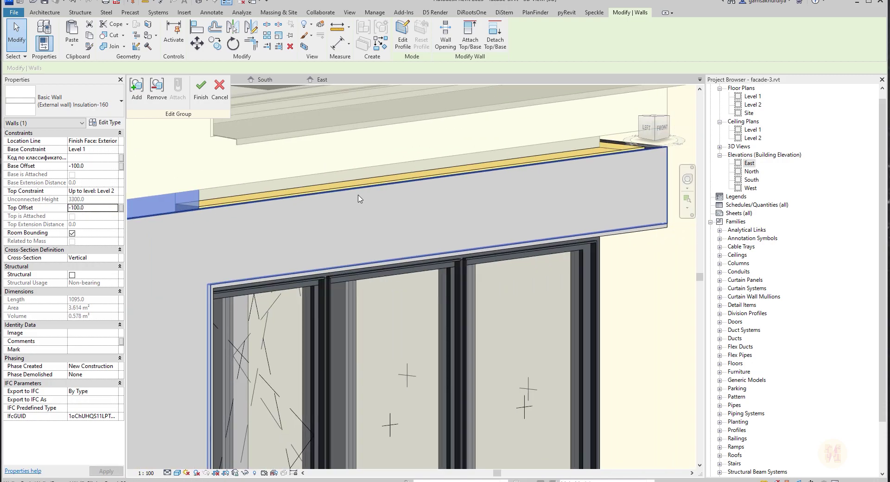
{"action": "left_click", "coordinate": [381, 177]}
{"action": "middle_click_drag", "start_coordinate": [540, 196], "coordinate": [290, 241]}
{"action": "middle_click_drag", "start_coordinate": [432, 216], "coordinate": [449, 251], "text": "shift"}
{"action": "left_click", "coordinate": [560, 263], "text": "ctrl"}
{"action": "middle_click_drag", "start_coordinate": [585, 263], "coordinate": [408, 289]}
{"action": "left_click", "coordinate": [536, 174], "text": "ctrl"}
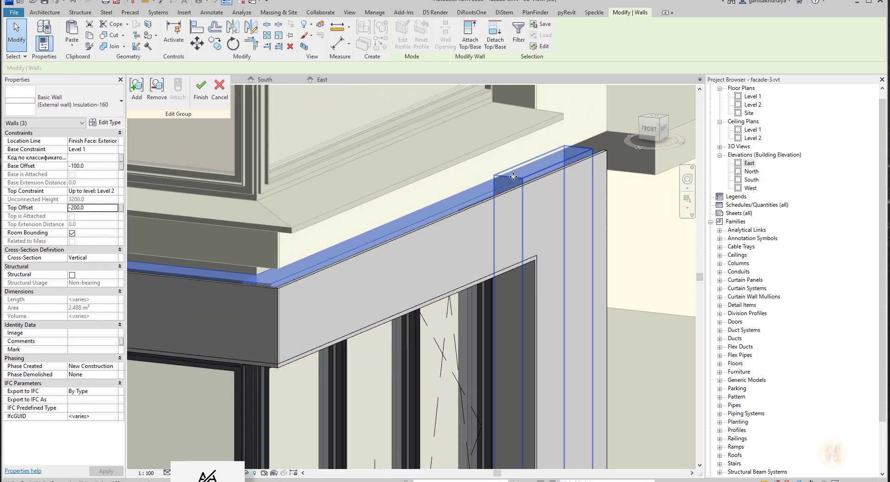
{"action": "left_click", "coordinate": [97, 209]}
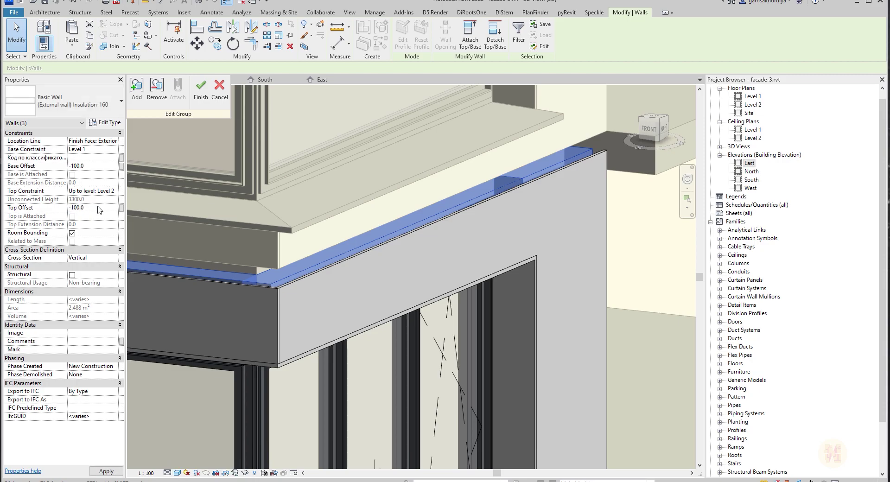
{"action": "key", "text": "Escape"}
Set the Top Offset of the two Clinker Panel-20 walls meeting at the corner window to -100.
{"action": "left_click", "coordinate": [393, 240]}
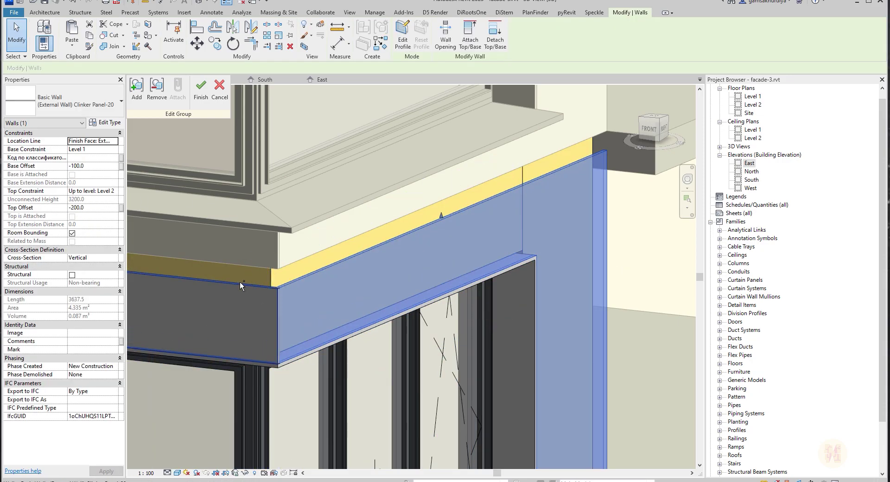
{"action": "left_click", "coordinate": [241, 283], "text": "ctrl"}
{"action": "scroll", "coordinate": [246, 281], "scroll_direction": "down", "scroll_amount": 3}
{"action": "middle_click_drag", "start_coordinate": [247, 281], "coordinate": [607, 217]}
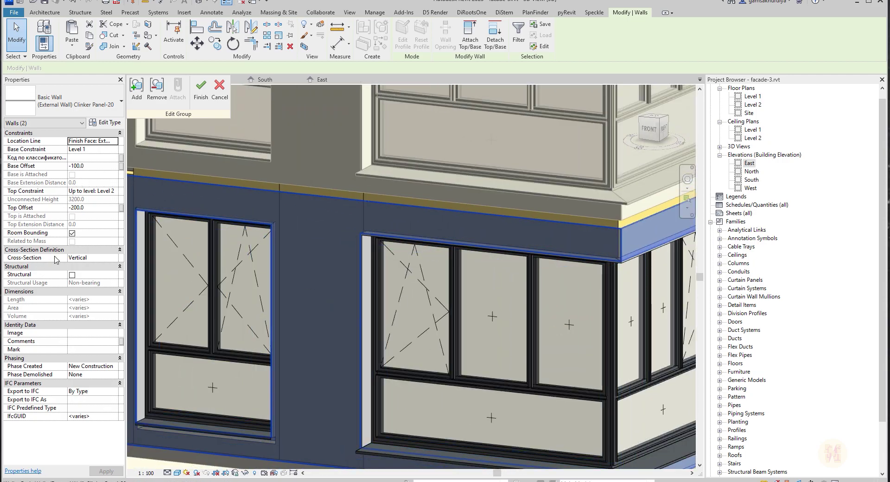
{"action": "left_click", "coordinate": [94, 208]}
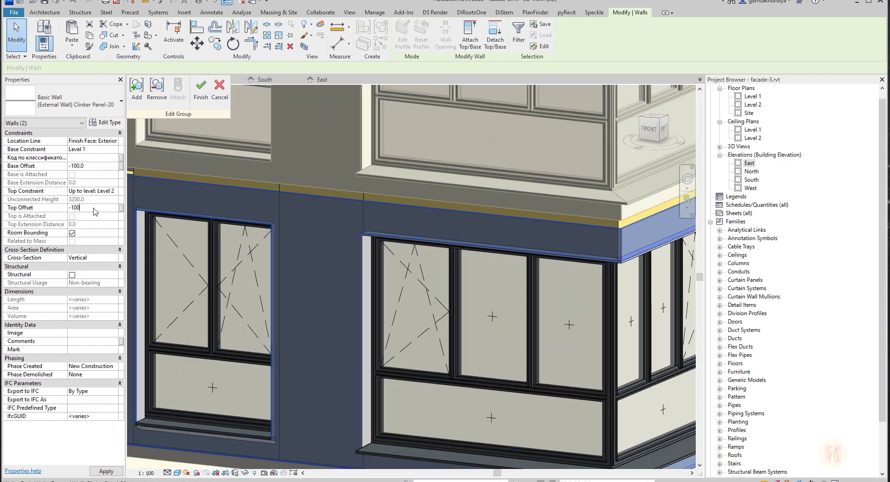
{"action": "key", "text": "Escape"}
Set the Top Offset of the three Insulation-160 walls exposed at the facade's step to -100.
{"action": "scroll", "coordinate": [459, 300], "scroll_direction": "down", "scroll_amount": 3}
{"action": "middle_click_drag", "start_coordinate": [261, 342], "coordinate": [223, 269], "text": "shift"}
{"action": "scroll", "coordinate": [271, 285], "scroll_direction": "up", "scroll_amount": 3}
{"action": "scroll", "coordinate": [306, 146], "scroll_direction": "up", "scroll_amount": 4}
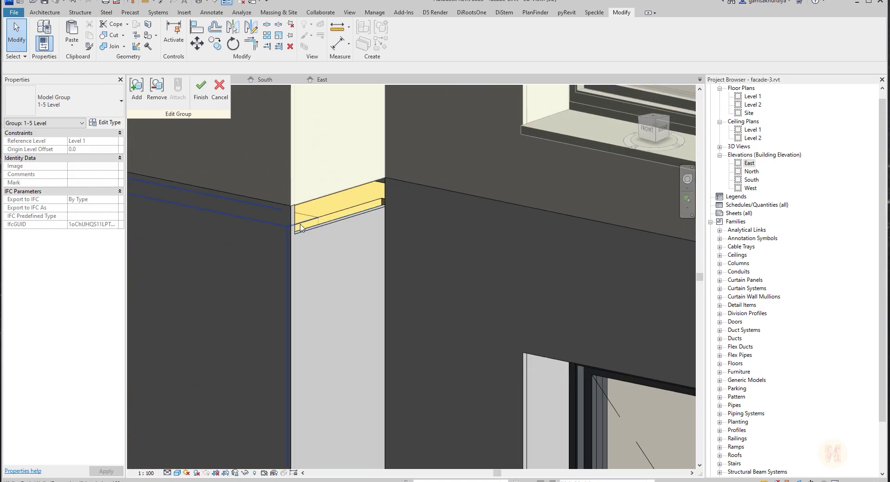
{"action": "left_click", "coordinate": [331, 208]}
{"action": "left_click", "coordinate": [371, 201], "text": "ctrl"}
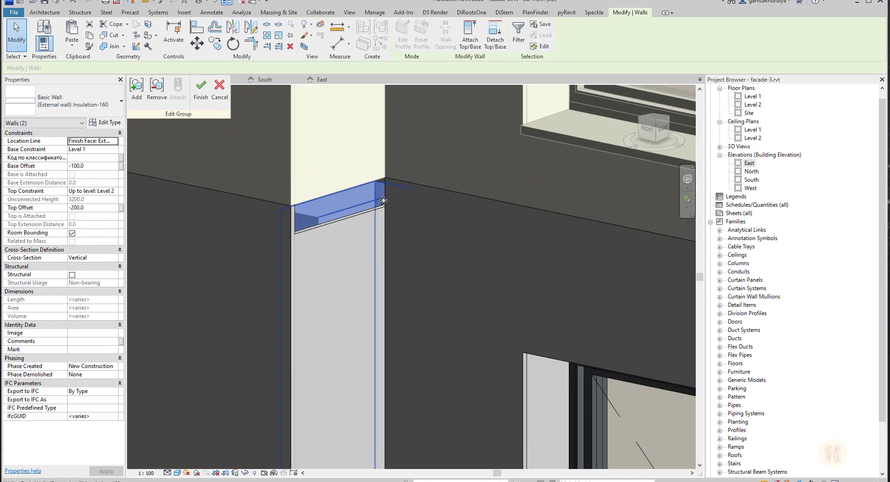
{"action": "key", "text": "Tab"}
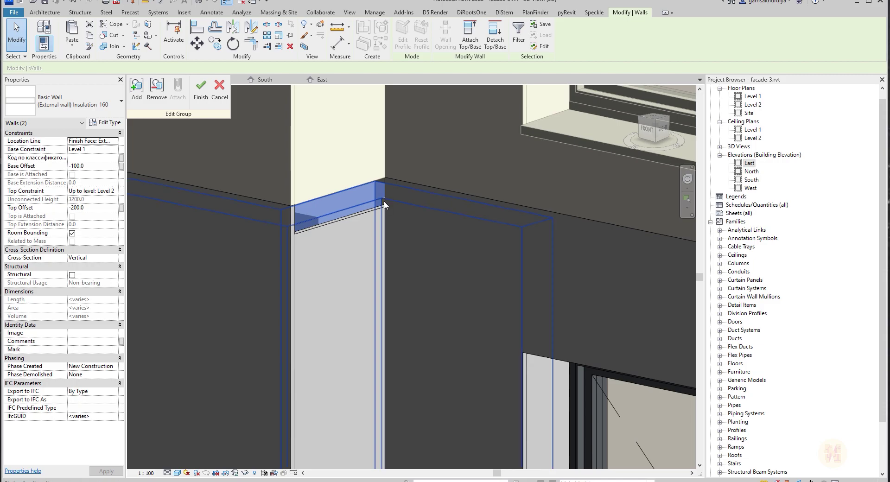
{"action": "left_click", "coordinate": [384, 202], "text": "ctrl"}
{"action": "left_click", "coordinate": [99, 207]}
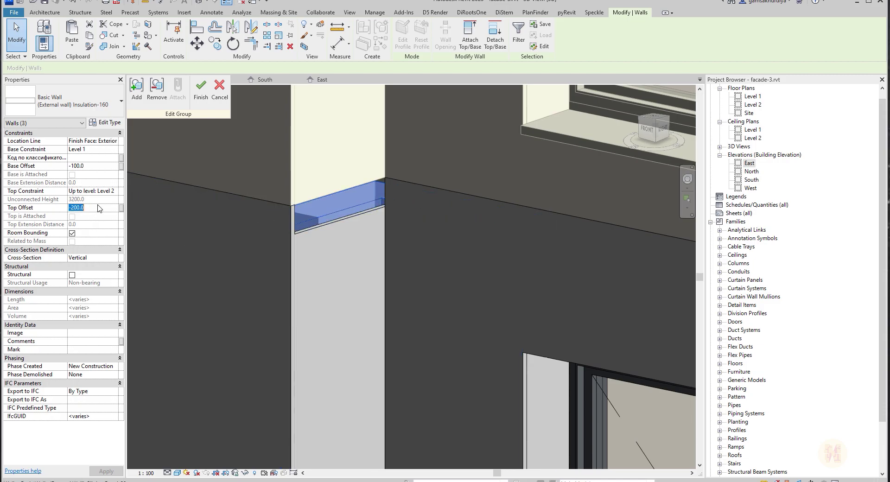
{"action": "key", "text": "Escape"}
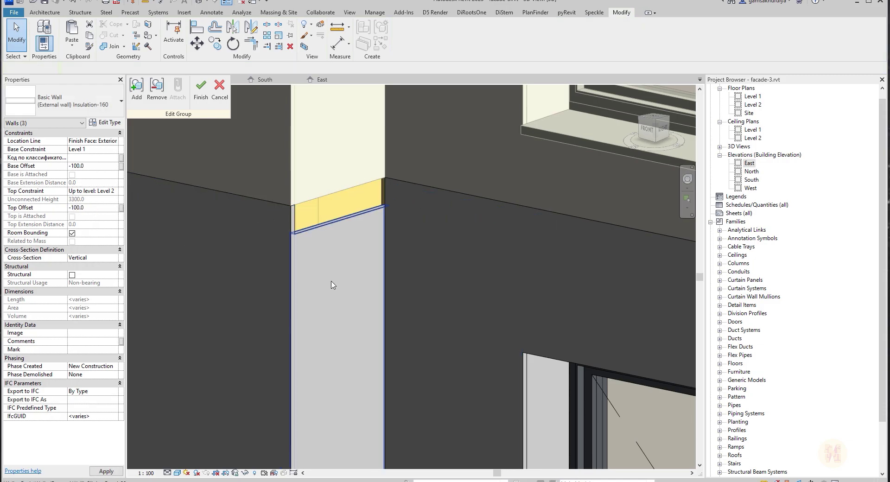
Raise the narrow Clinker Panel-20 wall at the facade's step by setting its Top Offset to -100, and finish editing the group.
{"action": "left_click", "coordinate": [349, 218]}
{"action": "left_click", "coordinate": [94, 208]}
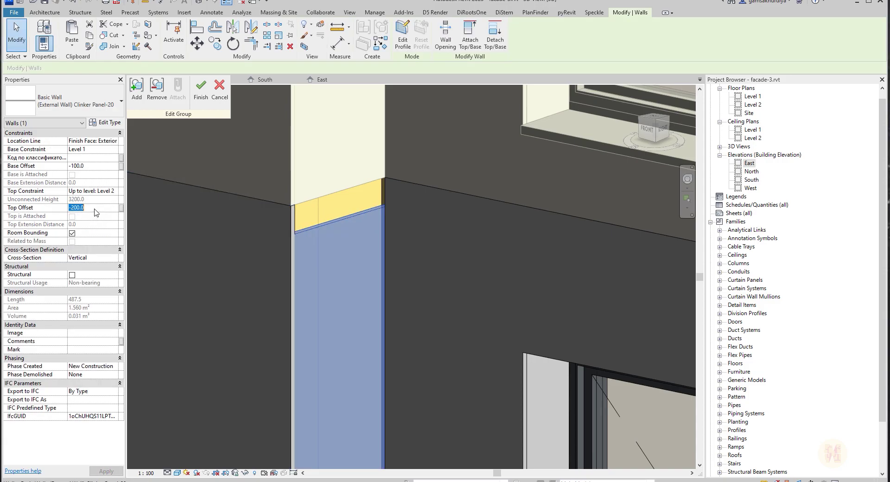
{"action": "left_click", "coordinate": [161, 132]}
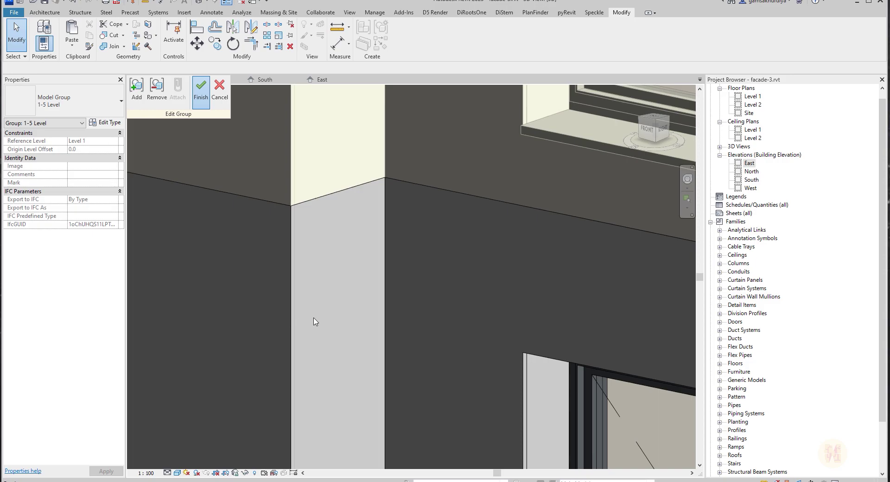
{"action": "key", "text": "Escape"}
Examine the front facade across all three levels, checking the floor joints, shuttered openings and windows.
{"action": "scroll", "coordinate": [385, 275], "scroll_direction": "down", "scroll_amount": 4}
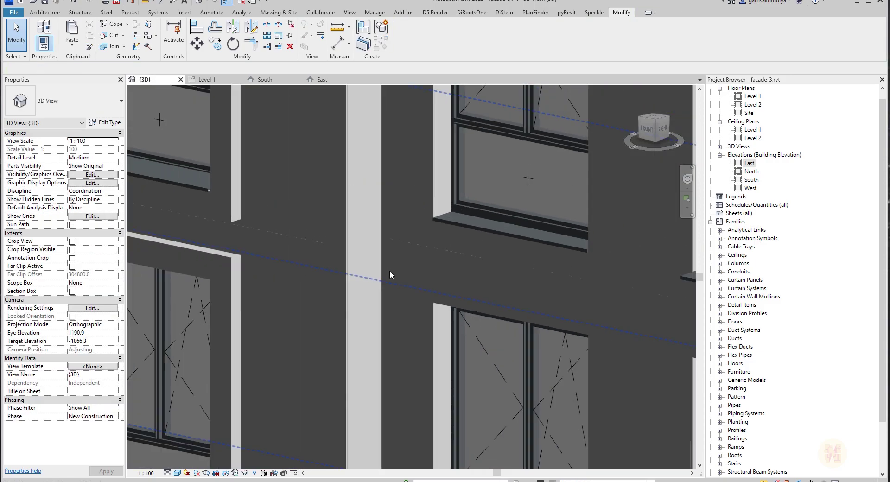
{"action": "scroll", "coordinate": [389, 271], "scroll_direction": "down", "scroll_amount": 5}
{"action": "middle_click_drag", "start_coordinate": [389, 271], "coordinate": [392, 368], "text": "shift"}
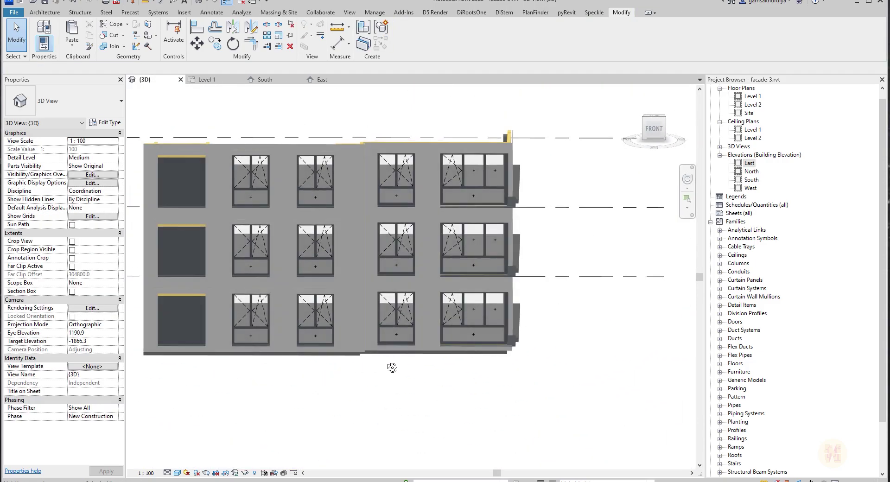
{"action": "scroll", "coordinate": [220, 337], "scroll_direction": "up", "scroll_amount": 3}
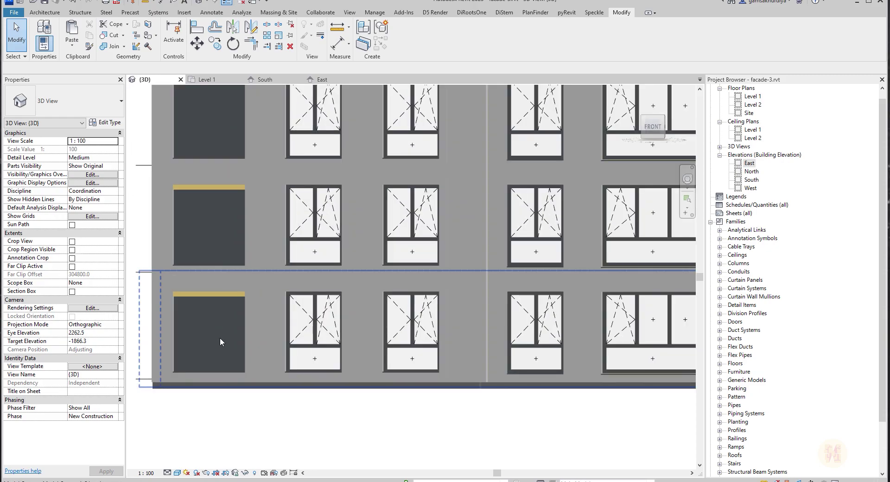
{"action": "scroll", "coordinate": [220, 342], "scroll_direction": "up", "scroll_amount": 3}
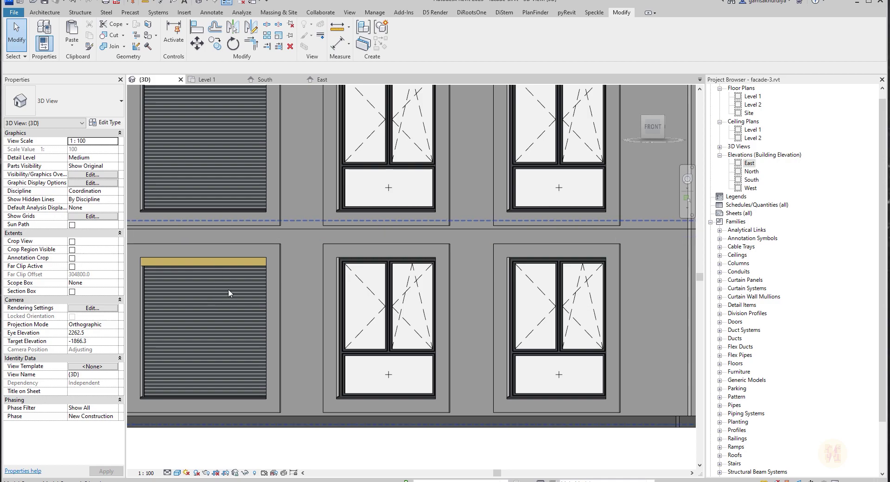
{"action": "scroll", "coordinate": [220, 282], "scroll_direction": "down", "scroll_amount": 3}
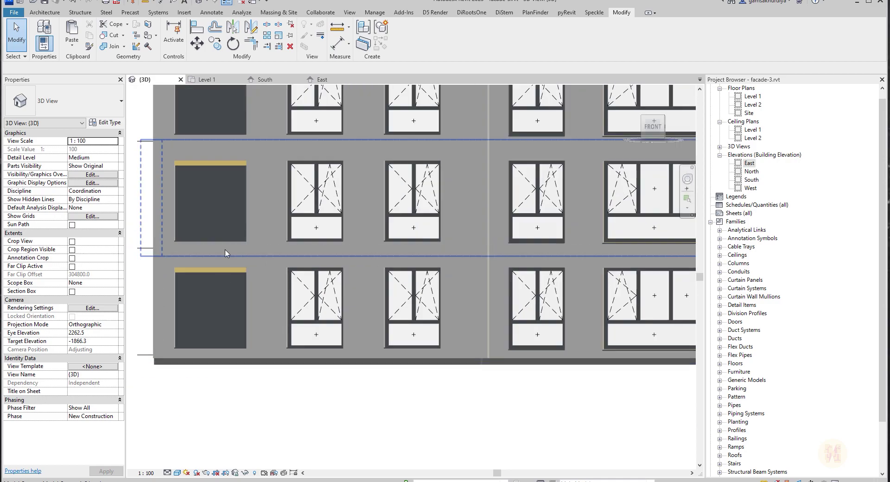
{"action": "middle_click_drag", "start_coordinate": [566, 310], "coordinate": [443, 349]}
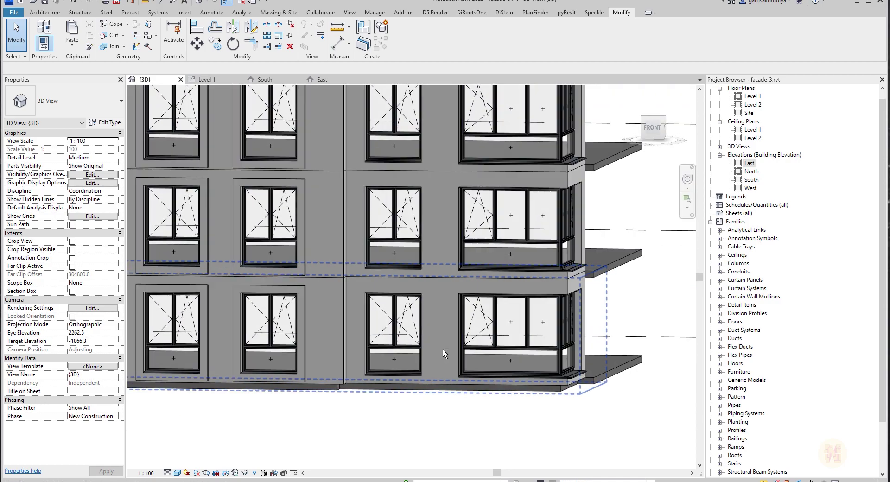
{"action": "middle_click_drag", "start_coordinate": [295, 302], "coordinate": [413, 302]}
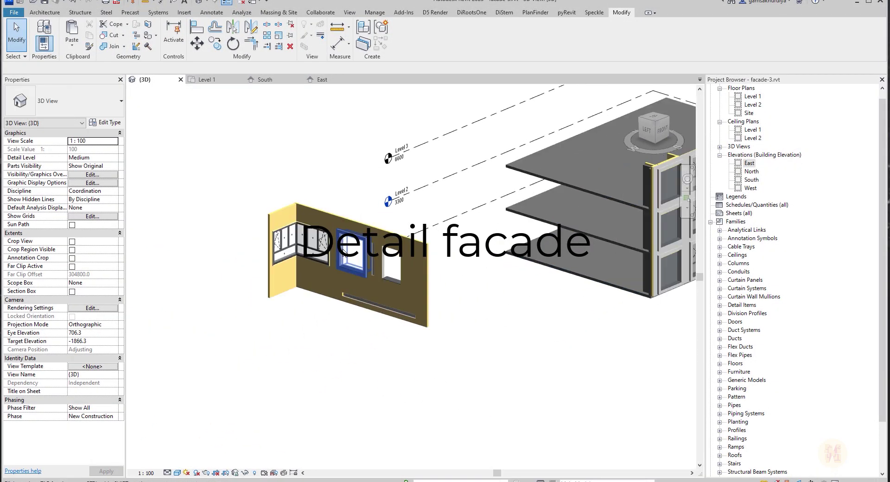
Place two more 240 recessed rectangular facade panels, like the sample wall's, on the lowest level between the framed window and the facade's step.
{"action": "left_click", "coordinate": [344, 233]}
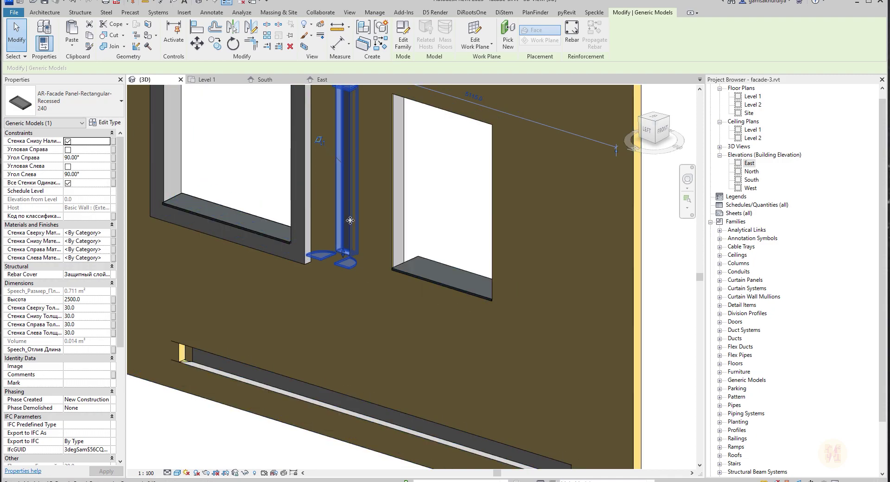
{"action": "left_click", "coordinate": [380, 44]}
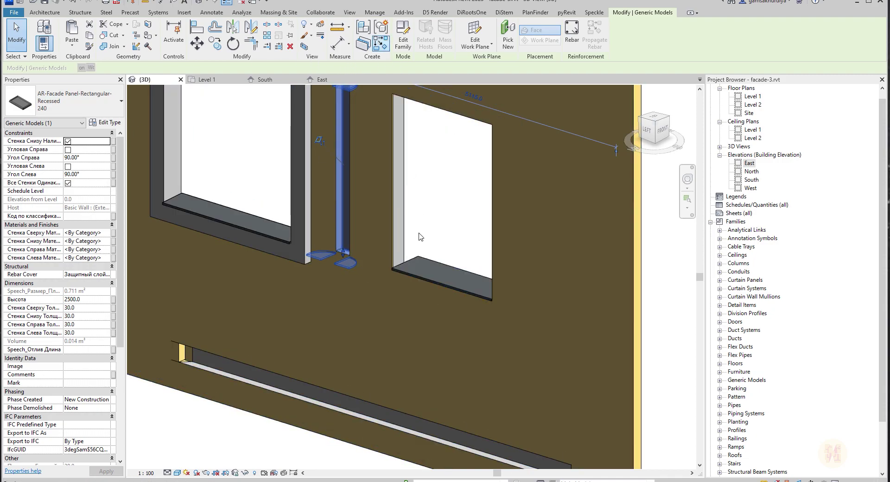
{"action": "scroll", "coordinate": [419, 236], "scroll_direction": "down", "scroll_amount": 5}
{"action": "middle_click_drag", "start_coordinate": [578, 240], "coordinate": [267, 249]}
{"action": "middle_click_drag", "start_coordinate": [547, 245], "coordinate": [526, 262], "text": "shift"}
{"action": "scroll", "coordinate": [486, 217], "scroll_direction": "up", "scroll_amount": 7}
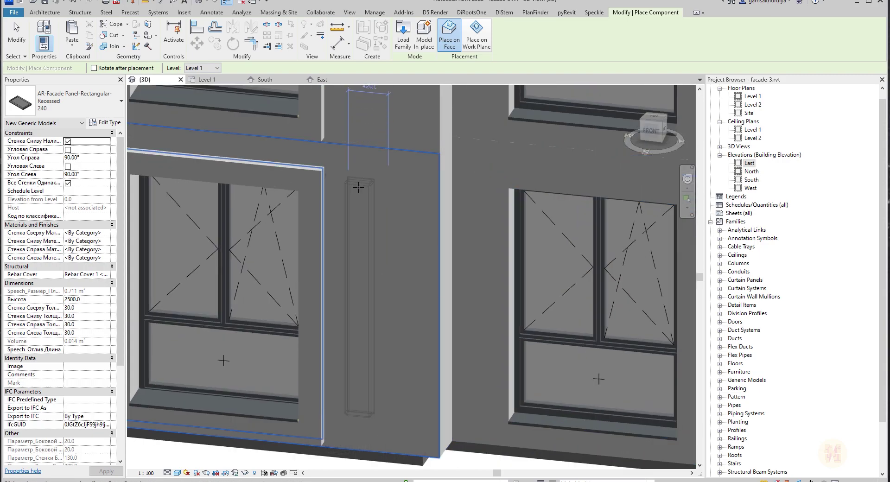
{"action": "left_click", "coordinate": [375, 198]}
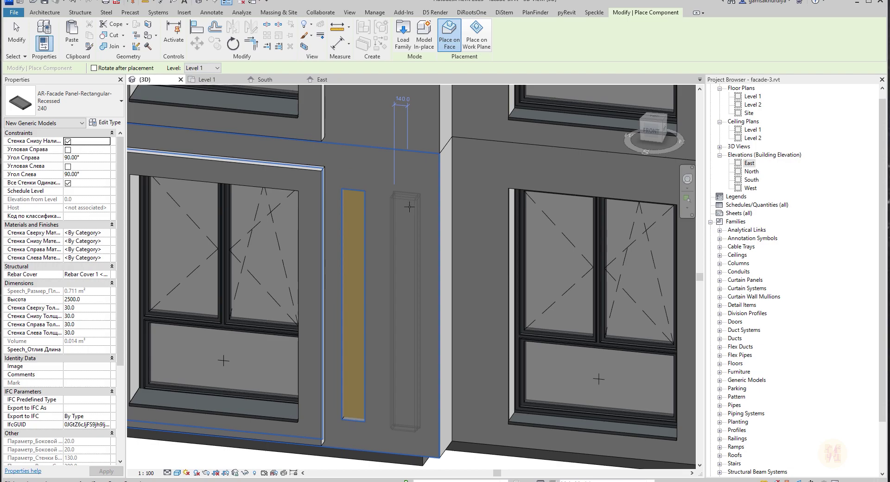
{"action": "left_click", "coordinate": [407, 204]}
{"action": "key", "text": "Escape"}
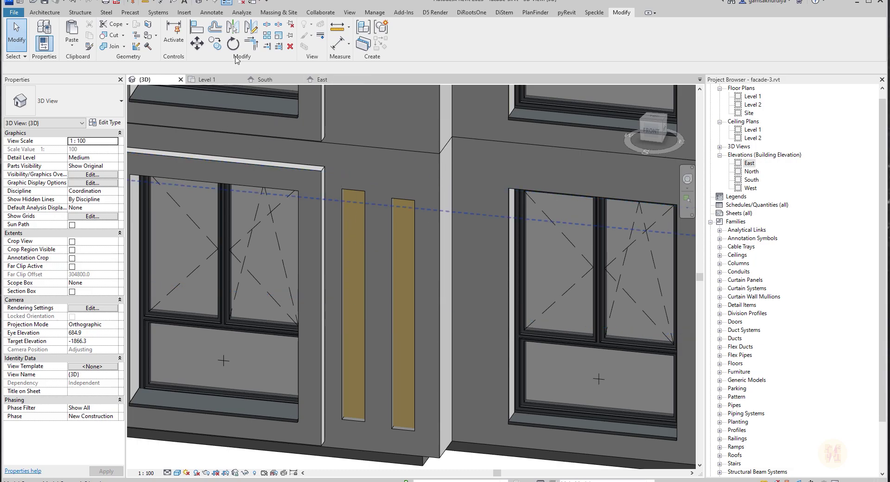
In the Level 1 plan, open the recessed facade panel's type properties and try a width (Ширина) of 120.
{"action": "left_click", "coordinate": [204, 81]}
{"action": "scroll", "coordinate": [438, 233], "scroll_direction": "up", "scroll_amount": 5}
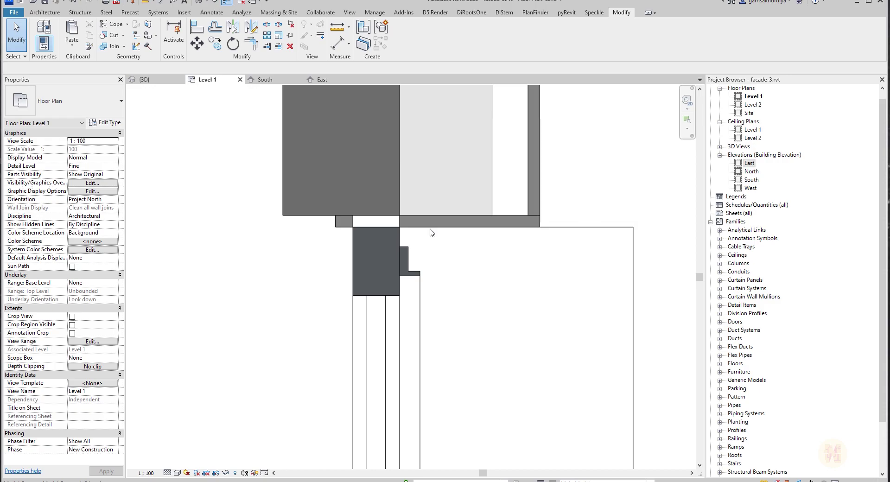
{"action": "scroll", "coordinate": [438, 233], "scroll_direction": "down", "scroll_amount": 5}
{"action": "scroll", "coordinate": [242, 358], "scroll_direction": "up", "scroll_amount": 6}
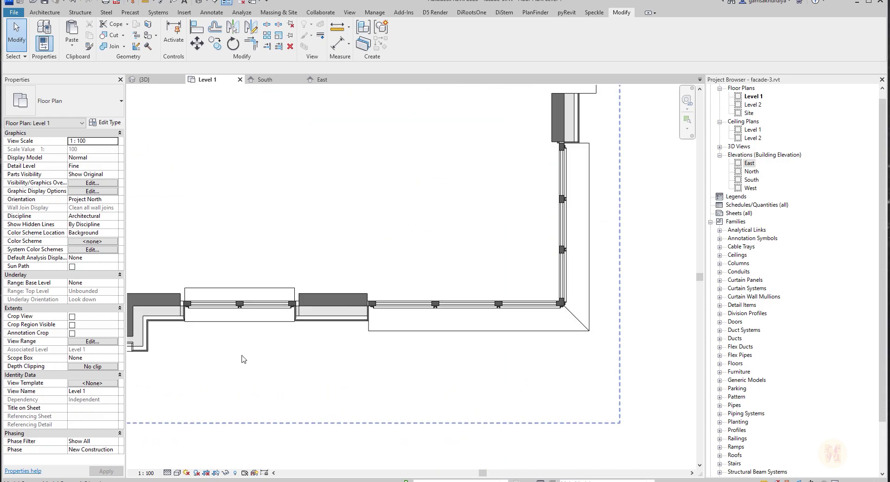
{"action": "scroll", "coordinate": [252, 336], "scroll_direction": "up", "scroll_amount": 4}
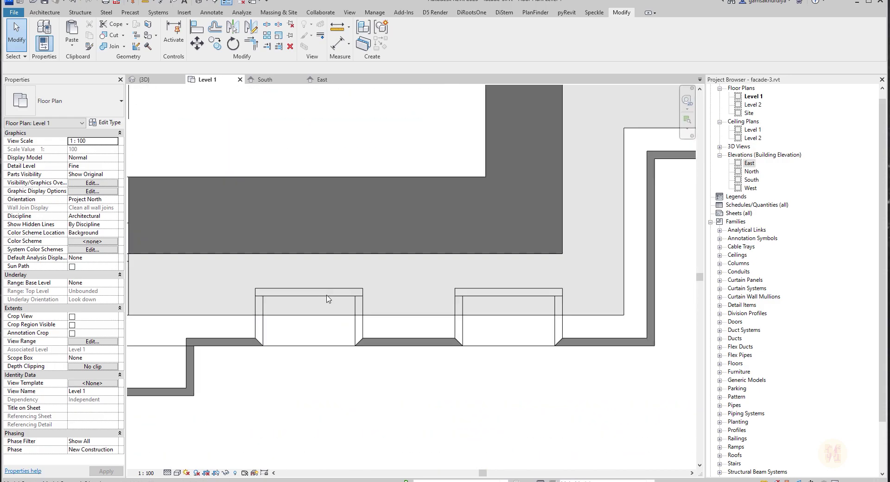
{"action": "left_click", "coordinate": [283, 304]}
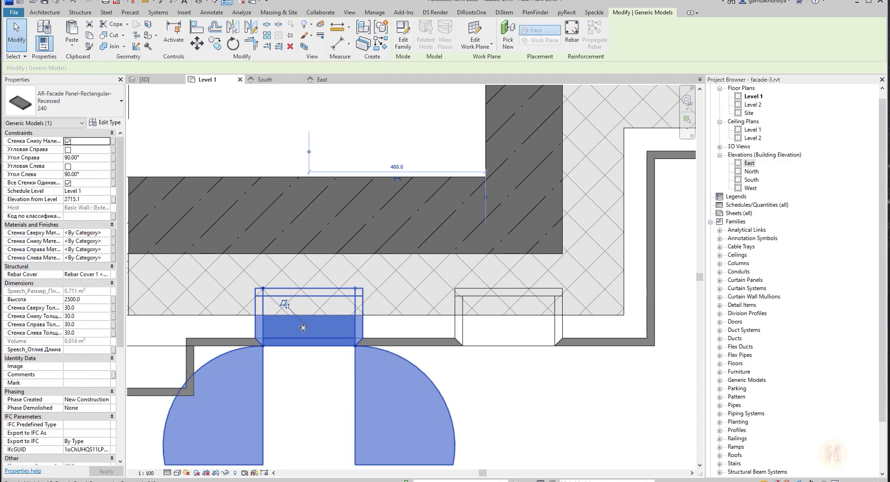
{"action": "left_click", "coordinate": [105, 122]}
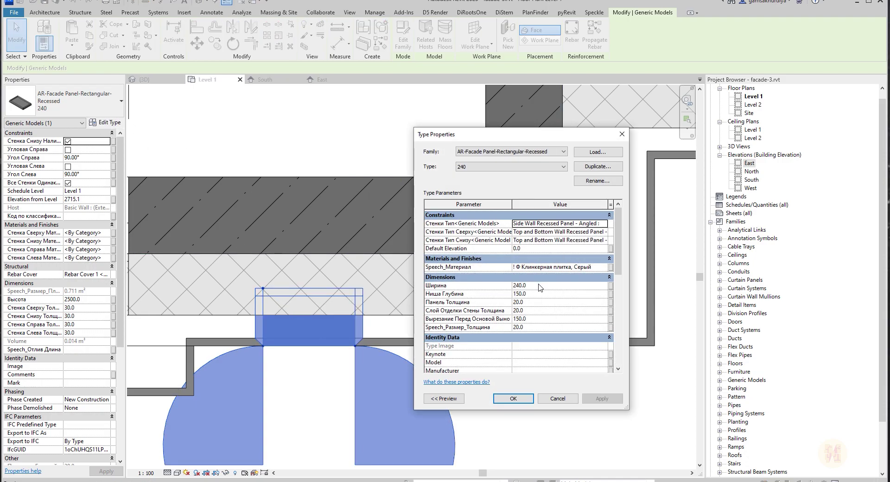
{"action": "type", "text": "12"}
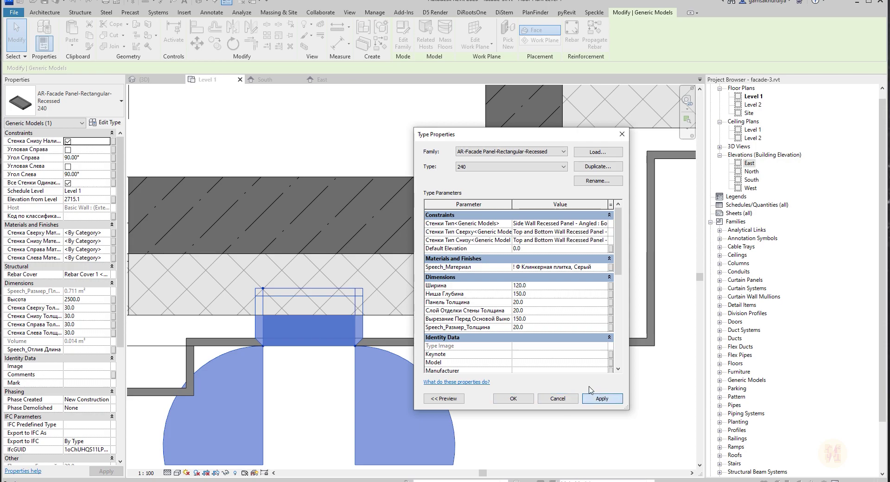
Restore the 240 panel type's width to 240, set its niche depth (Ниша Глубина) to 50, and accept the type changes.
{"action": "left_click", "coordinate": [532, 286]}
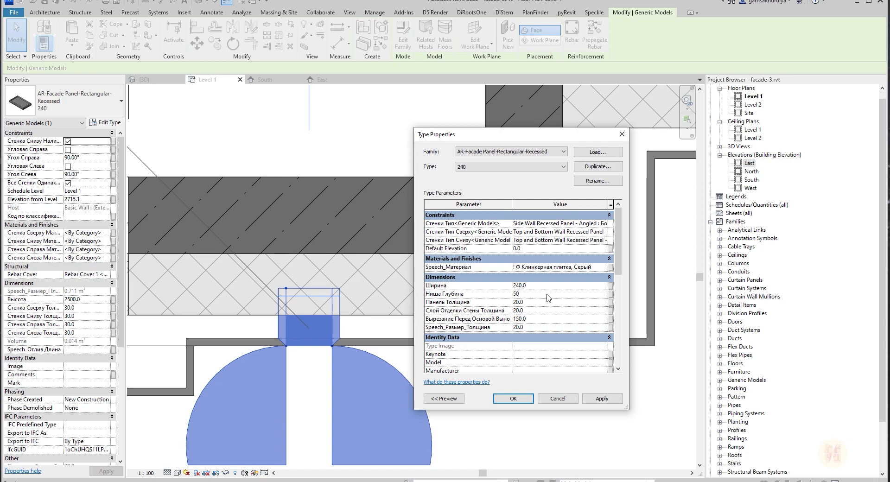
{"action": "left_click", "coordinate": [601, 400]}
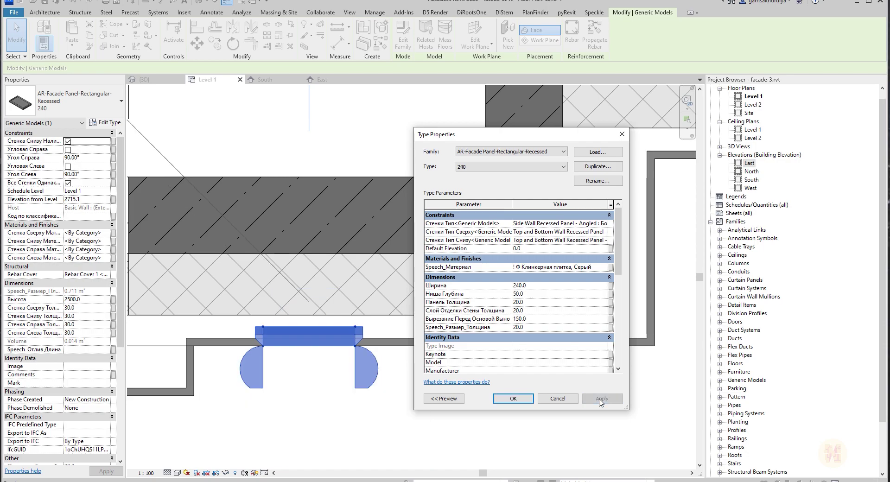
{"action": "left_click", "coordinate": [512, 398]}
{"action": "key", "text": "Escape"}
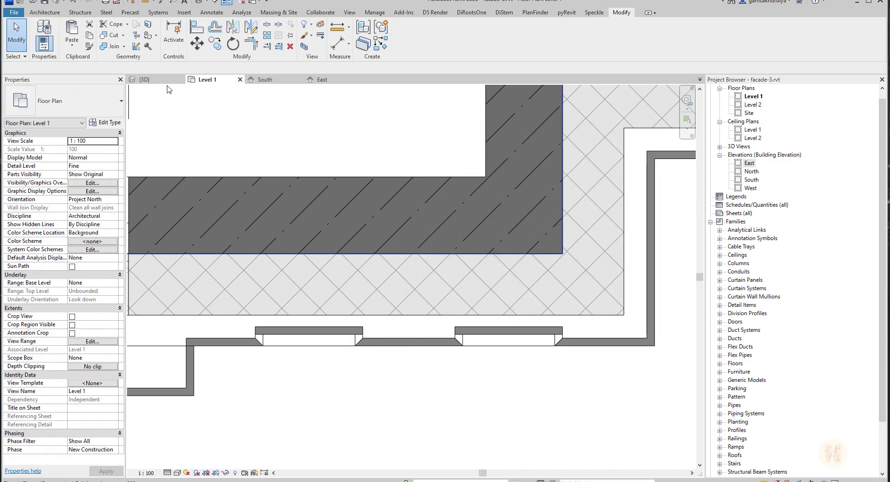
Examine the two shallower recessed panels beside the facade's step in the 3D view.
{"action": "left_click", "coordinate": [146, 79]}
{"action": "middle_click_drag", "start_coordinate": [482, 410], "coordinate": [501, 410], "text": "shift"}
{"action": "scroll", "coordinate": [340, 310], "scroll_direction": "up", "scroll_amount": 2}
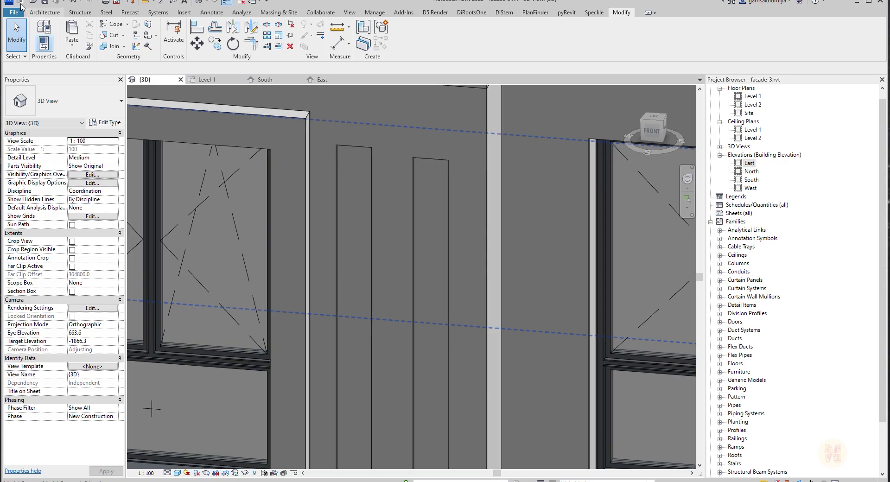
{"action": "left_click", "coordinate": [44, 12]}
{"action": "left_click", "coordinate": [40, 44]}
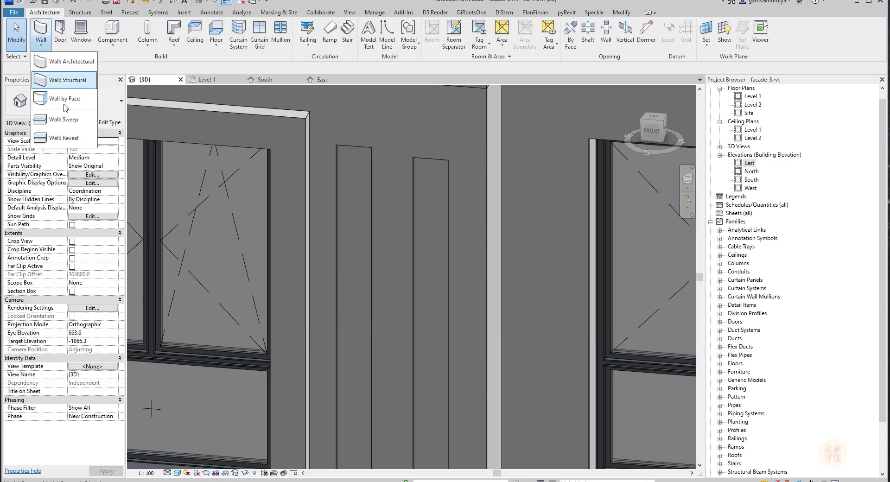
{"action": "left_click", "coordinate": [64, 119]}
{"action": "left_click", "coordinate": [377, 209]}
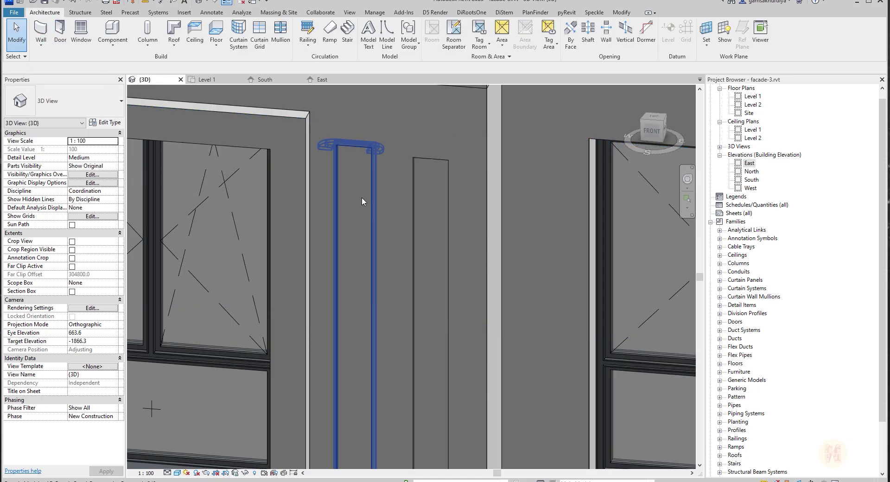
{"action": "scroll", "coordinate": [362, 201], "scroll_direction": "up", "scroll_amount": 3}
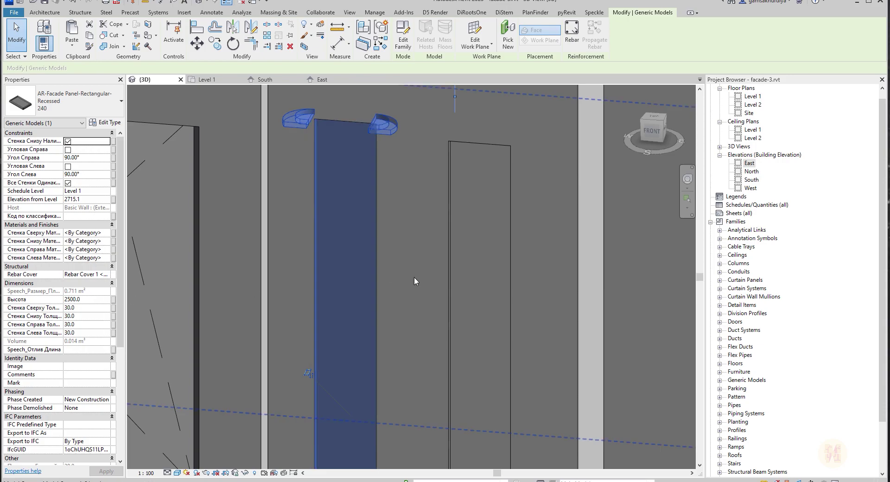
{"action": "key", "text": "Escape"}
Edit the 1-5 Level group, align the top of the recessed panel nearest the step with its neighbouring panel, and finish the group.
{"action": "scroll", "coordinate": [443, 272], "scroll_direction": "down", "scroll_amount": 2}
{"action": "middle_click_drag", "start_coordinate": [453, 288], "coordinate": [449, 260], "text": "shift"}
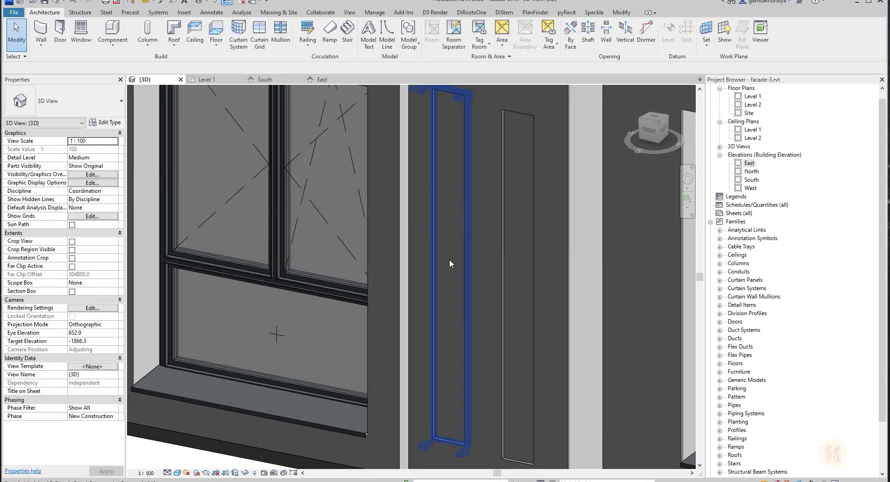
{"action": "scroll", "coordinate": [450, 254], "scroll_direction": "down", "scroll_amount": 4}
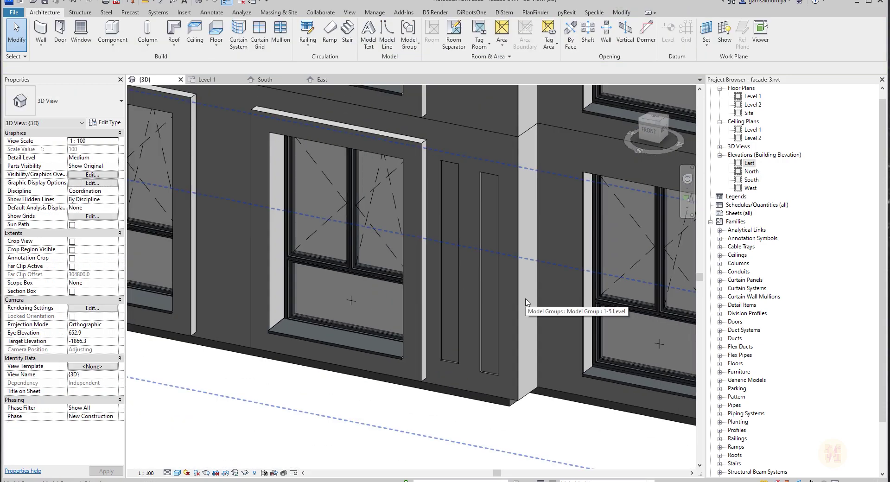
{"action": "left_click", "coordinate": [485, 142]}
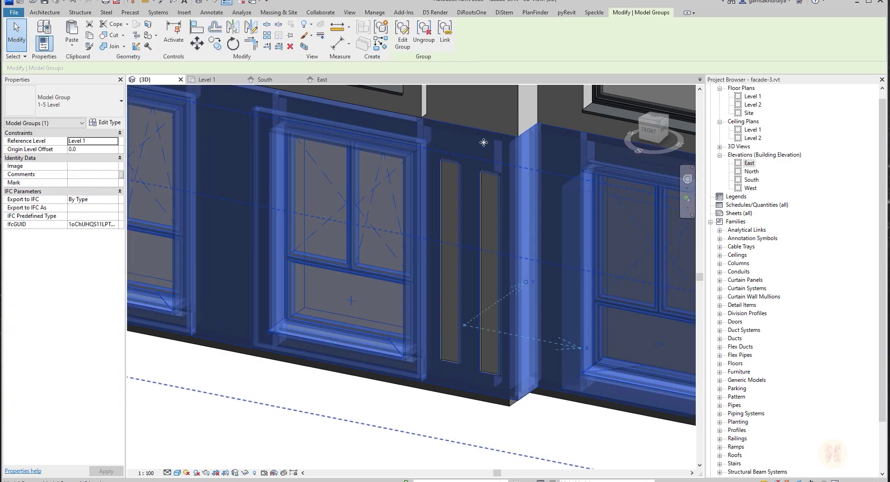
{"action": "left_click", "coordinate": [401, 34]}
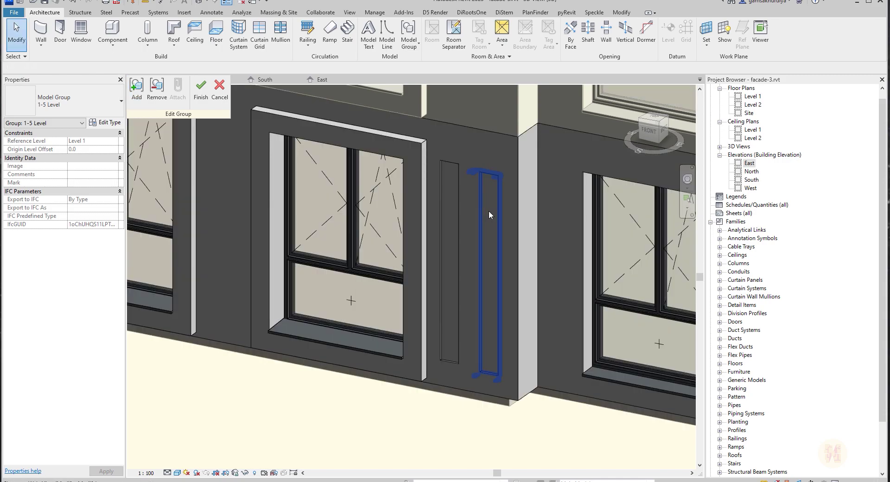
{"action": "left_click", "coordinate": [488, 213]}
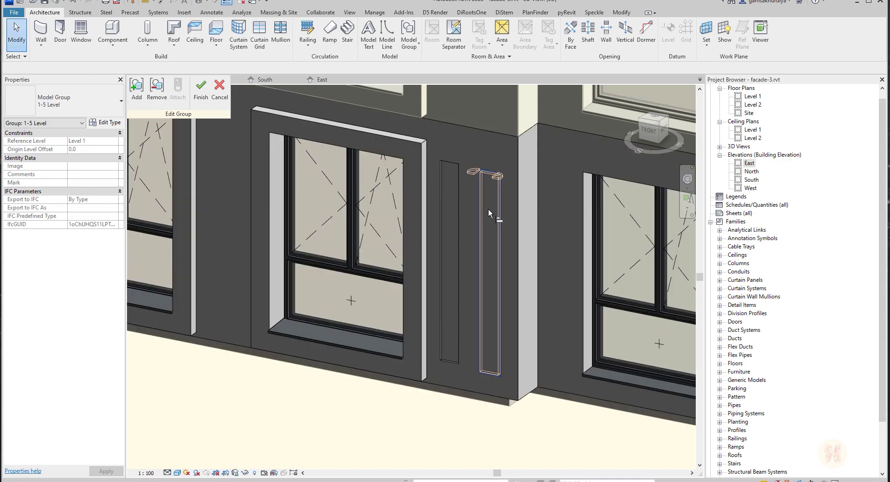
{"action": "key", "text": "a"}
{"action": "key", "text": "l"}
{"action": "left_click", "coordinate": [451, 161]}
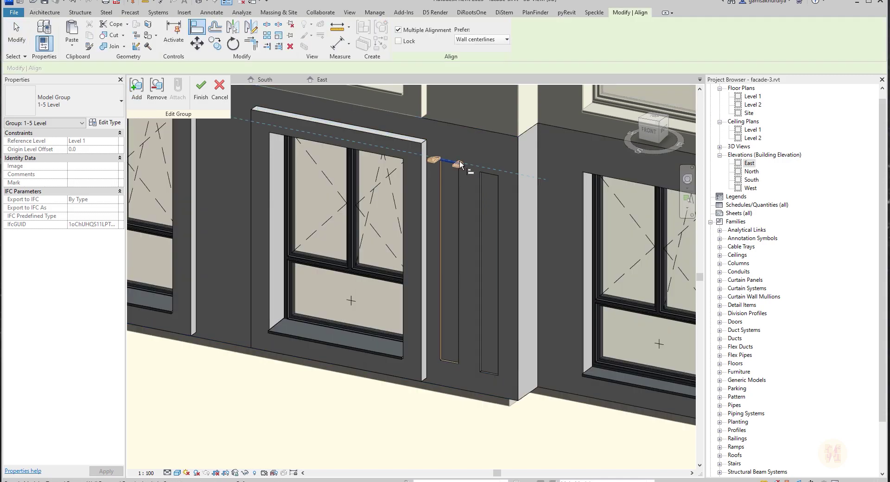
{"action": "left_click", "coordinate": [491, 171]}
{"action": "key", "text": "Escape"}
{"action": "key", "text": "Escape"}
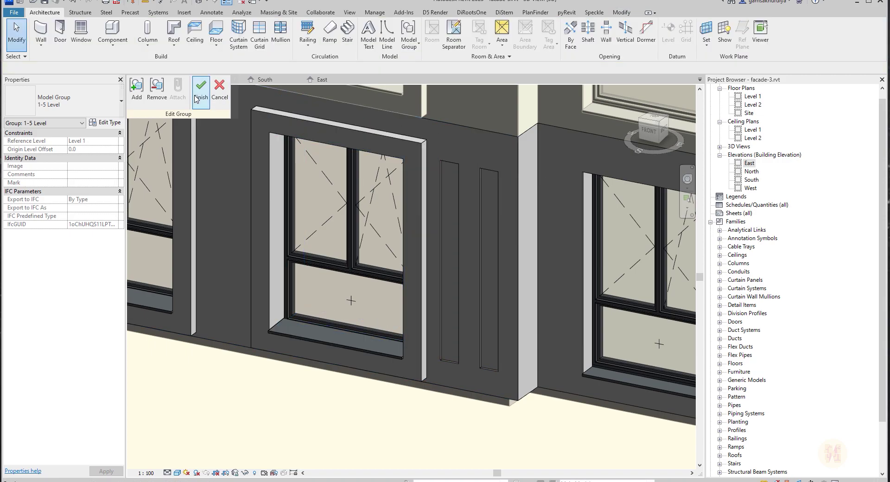
Open the lowest level's 1-5 Level facade group for editing.
{"action": "scroll", "coordinate": [484, 317], "scroll_direction": "down", "scroll_amount": 8}
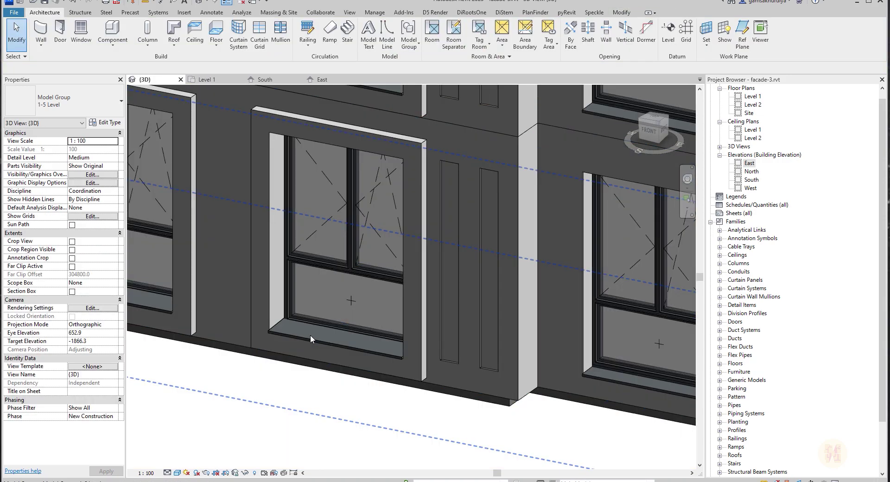
{"action": "middle_click_drag", "start_coordinate": [462, 370], "coordinate": [316, 343], "text": "shift"}
{"action": "scroll", "coordinate": [316, 343], "scroll_direction": "up", "scroll_amount": 3}
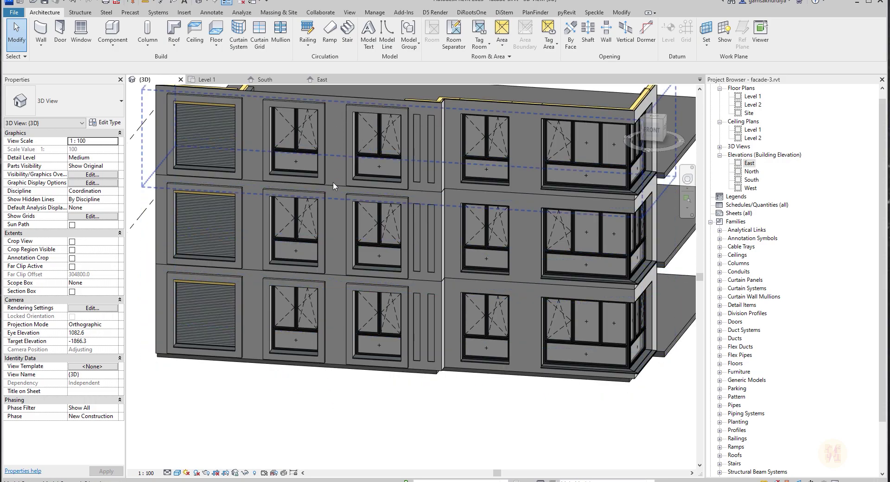
{"action": "left_click", "coordinate": [414, 322]}
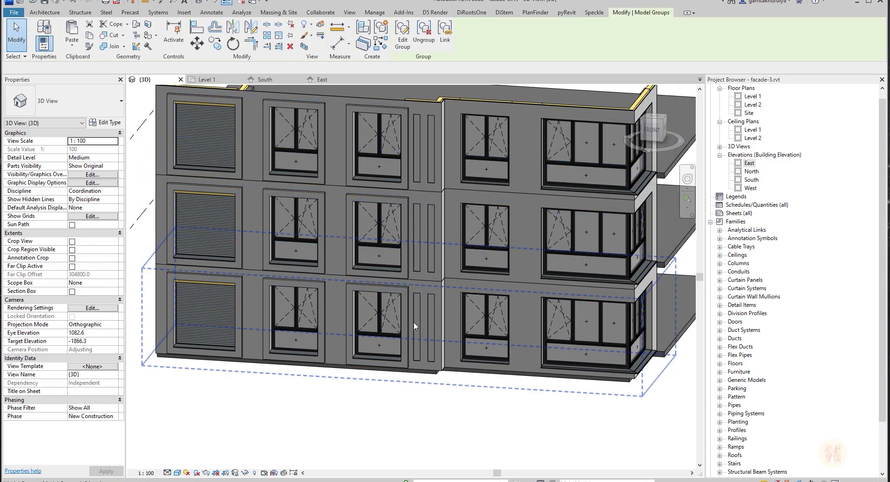
{"action": "left_click", "coordinate": [381, 34]}
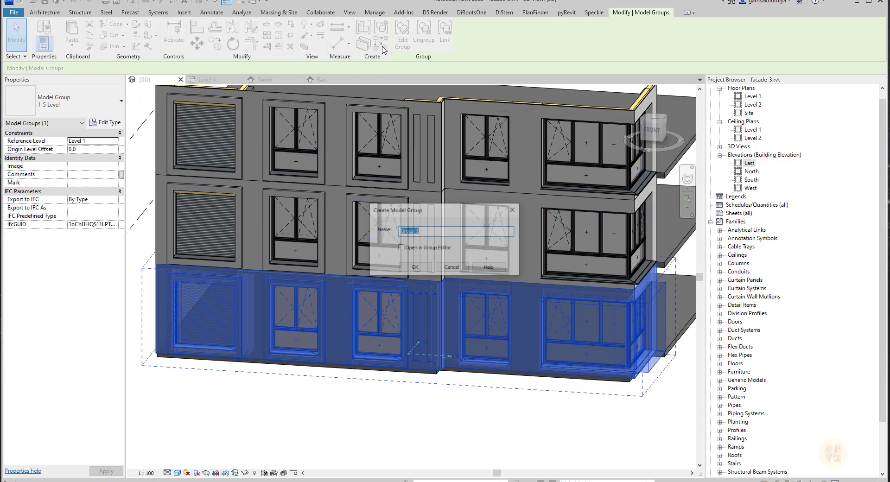
{"action": "left_click", "coordinate": [454, 267]}
{"action": "left_click", "coordinate": [402, 34]}
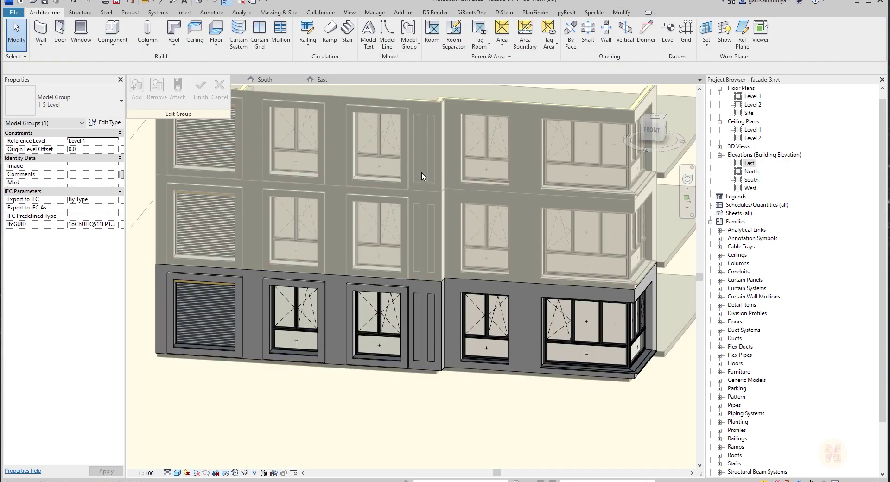
Move the Edit Group toolbar clear of the view tabs and open the Level 1 plan.
{"action": "scroll", "coordinate": [448, 324], "scroll_direction": "up", "scroll_amount": 3}
{"action": "left_click", "coordinate": [443, 296]}
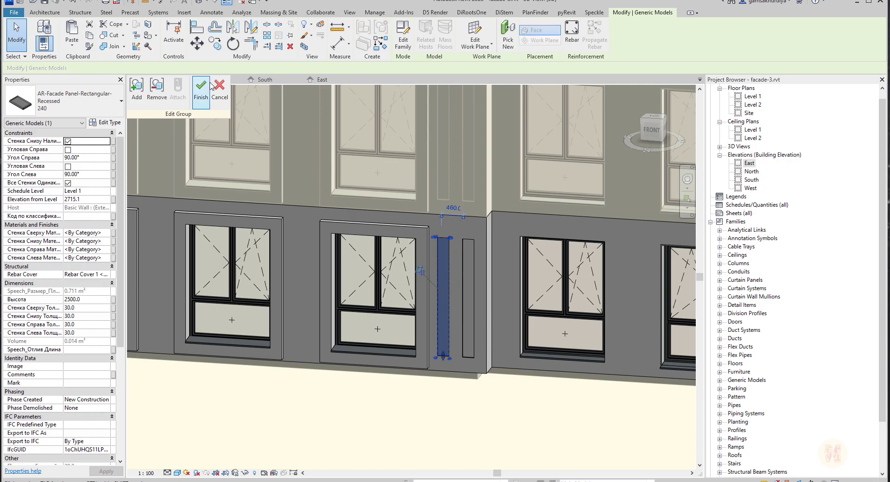
{"action": "key", "text": "m"}
{"action": "key", "text": "v"}
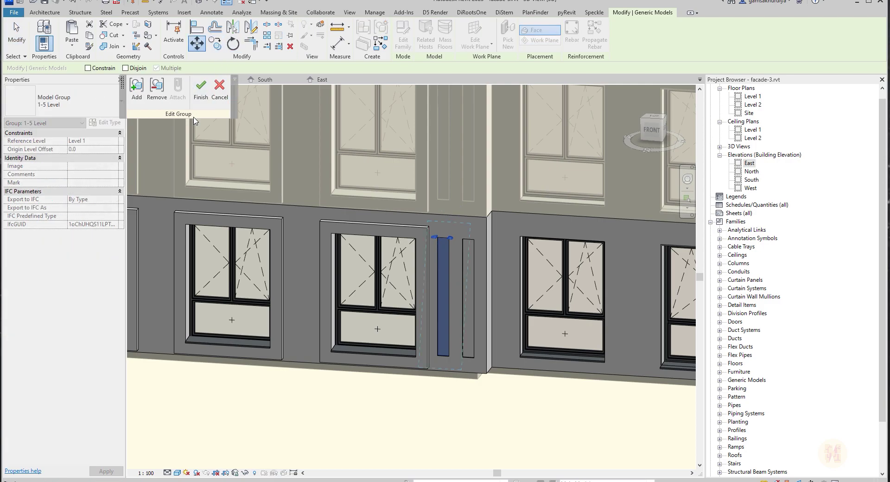
{"action": "left_click_drag", "start_coordinate": [121, 88], "coordinate": [519, 114]}
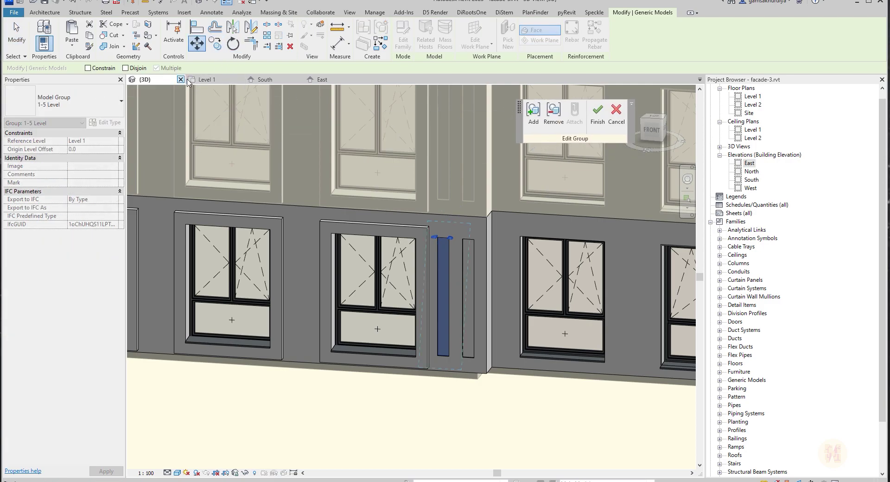
{"action": "left_click", "coordinate": [207, 79]}
Copy the recessed panel farther from the step about 3160 along the facade, in front of the recessed wall between the two framed windows.
{"action": "left_click", "coordinate": [306, 332]}
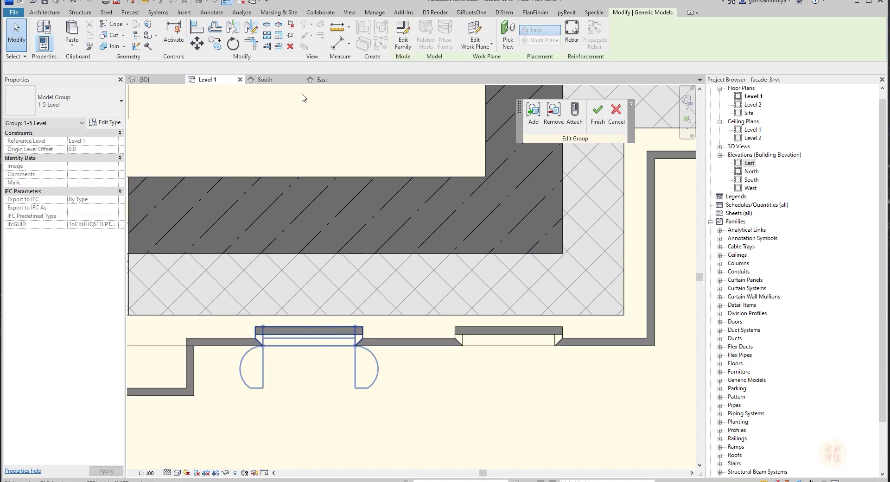
{"action": "key", "text": "c"}
{"action": "key", "text": "o"}
{"action": "scroll", "coordinate": [292, 249], "scroll_direction": "down", "scroll_amount": 2}
{"action": "middle_click_drag", "start_coordinate": [301, 333], "coordinate": [499, 238]}
{"action": "left_click", "coordinate": [496, 248]}
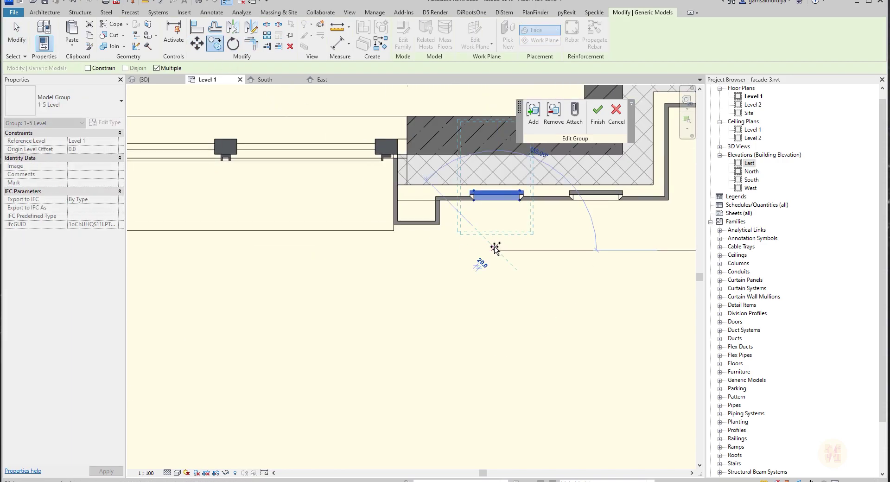
{"action": "scroll", "coordinate": [482, 261], "scroll_direction": "down", "scroll_amount": 2}
{"action": "middle_click_drag", "start_coordinate": [357, 280], "coordinate": [573, 270]}
{"action": "scroll", "coordinate": [427, 263], "scroll_direction": "up", "scroll_amount": 2}
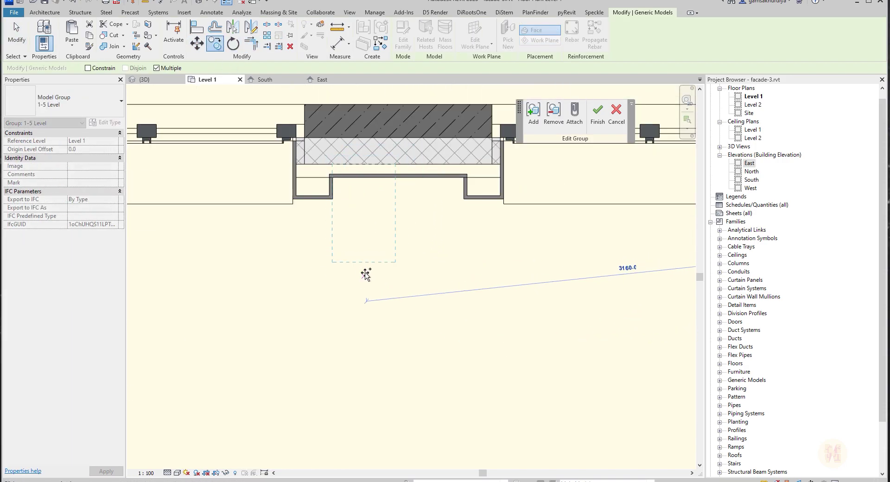
{"action": "left_click", "coordinate": [364, 276]}
{"action": "key", "text": "Escape"}
{"action": "key", "text": "Escape"}
Try to rehost the copied panel on the recessed wall between the framed windows in the Level 1 plan.
{"action": "scroll", "coordinate": [381, 202], "scroll_direction": "up", "scroll_amount": 2}
{"action": "left_click", "coordinate": [359, 243]}
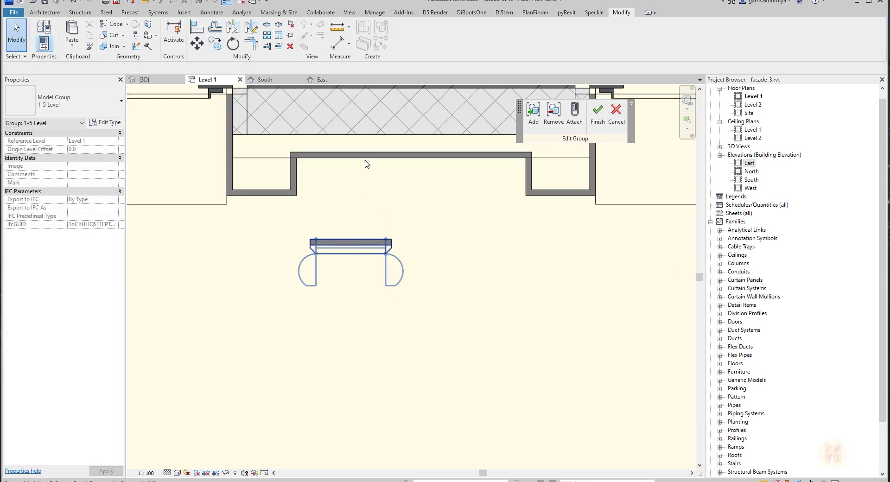
{"action": "middle_click_drag", "start_coordinate": [365, 163], "coordinate": [355, 187]}
{"action": "key", "text": "Escape"}
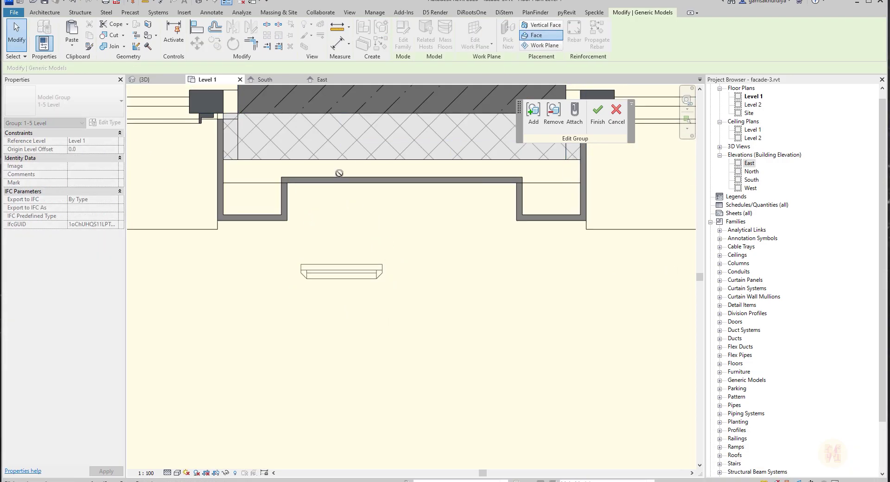
In the 3D view, rehost the copied panel on the wall between the framed windows and place a similar panel beside the louvred bay.
{"action": "left_click", "coordinate": [145, 79]}
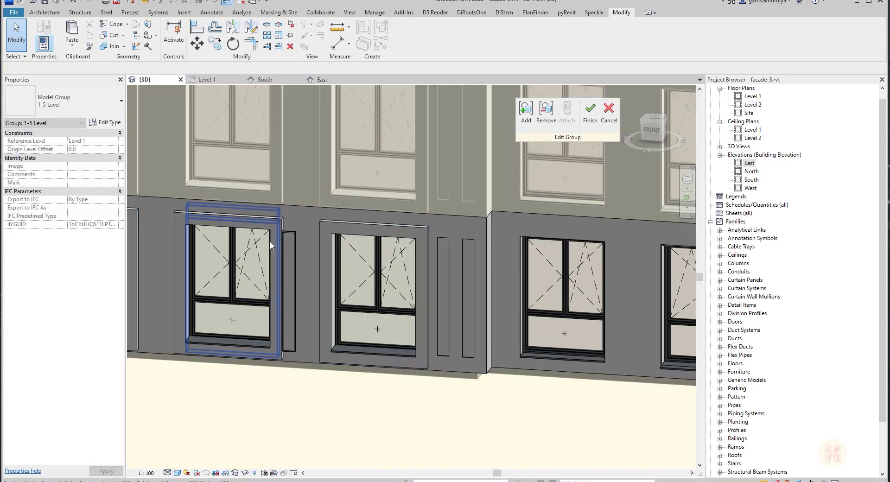
{"action": "left_click", "coordinate": [295, 239]}
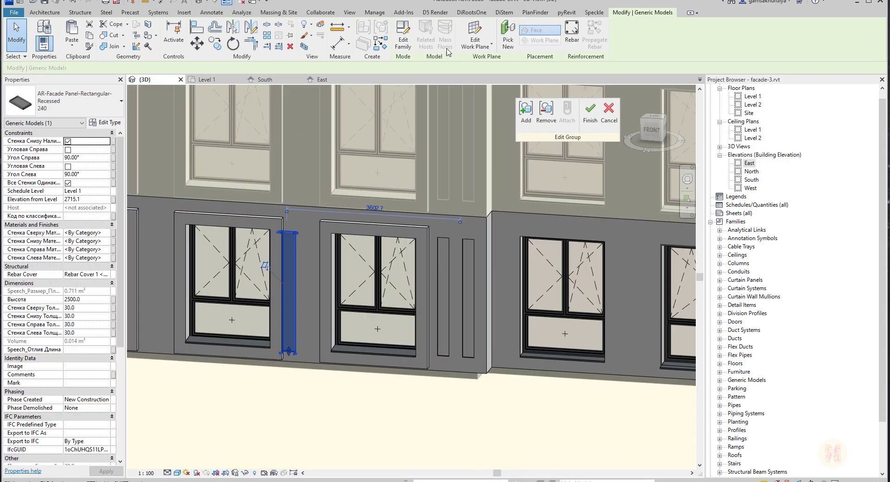
{"action": "key", "text": "Return"}
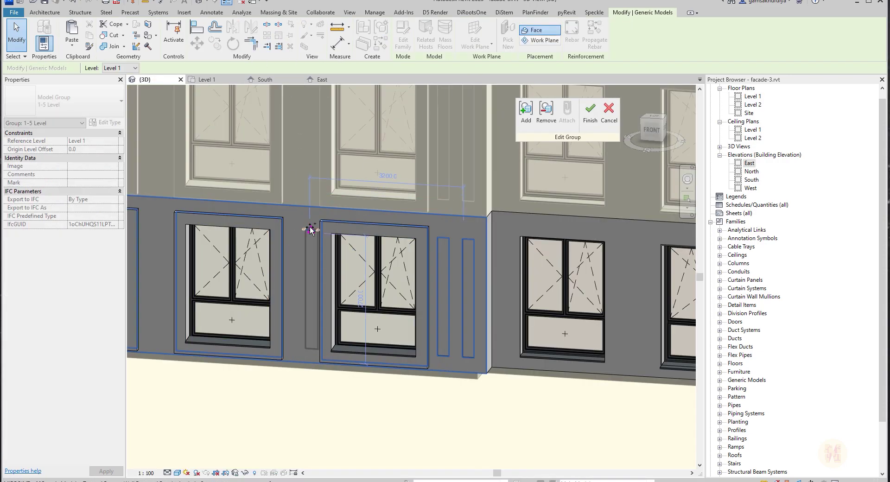
{"action": "left_click", "coordinate": [318, 229]}
{"action": "middle_click_drag", "start_coordinate": [344, 162], "coordinate": [445, 155]}
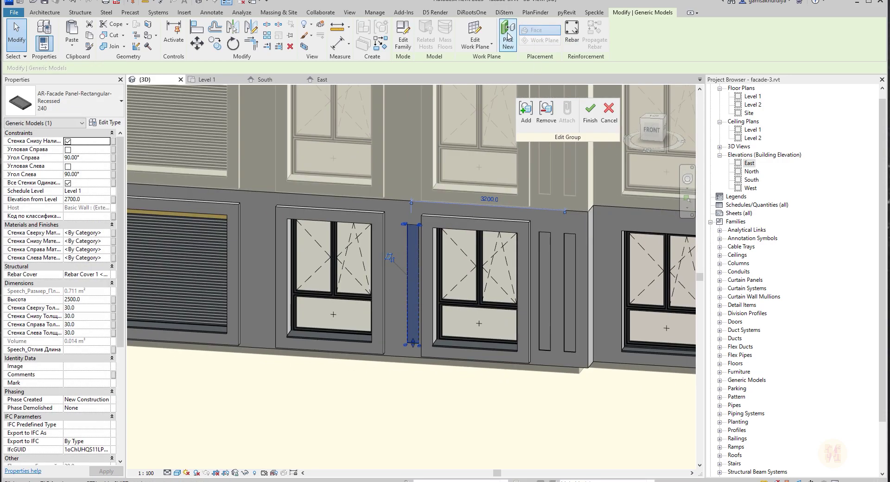
{"action": "left_click", "coordinate": [381, 44]}
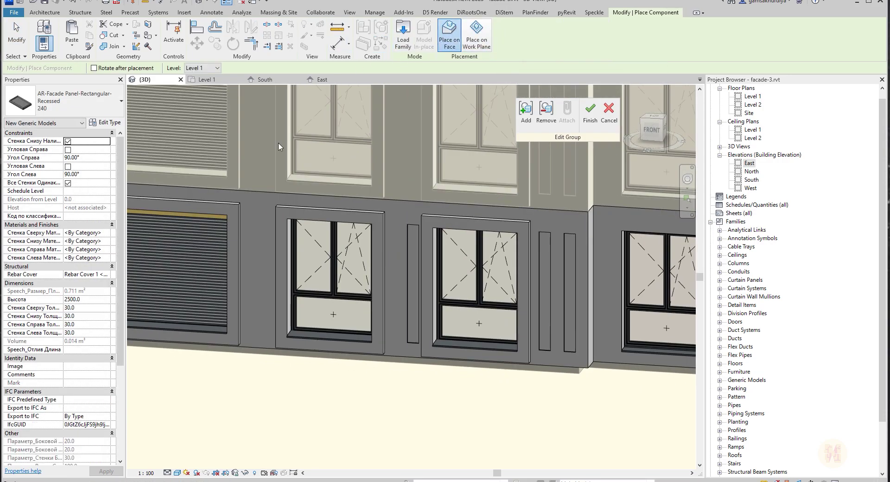
In the Level 1 plan, move the panel between the two framed windows to the midpoint of its wall section.
{"action": "left_click", "coordinate": [206, 79]}
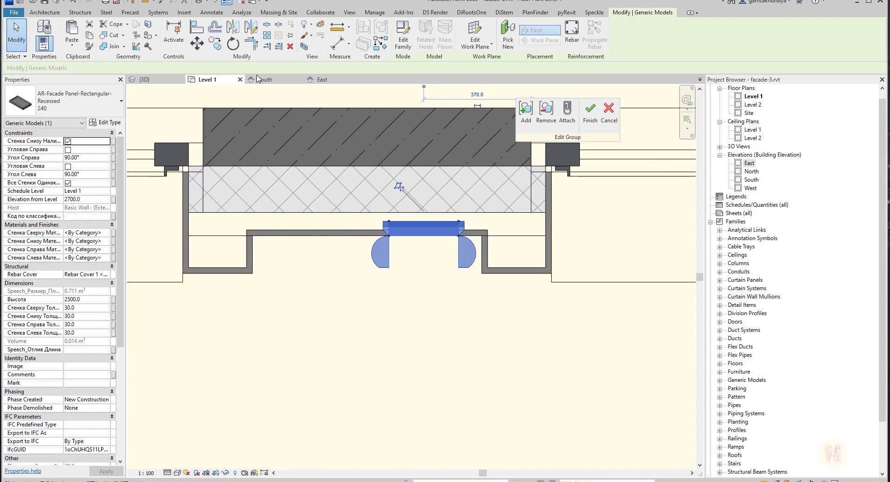
{"action": "left_click", "coordinate": [197, 43]}
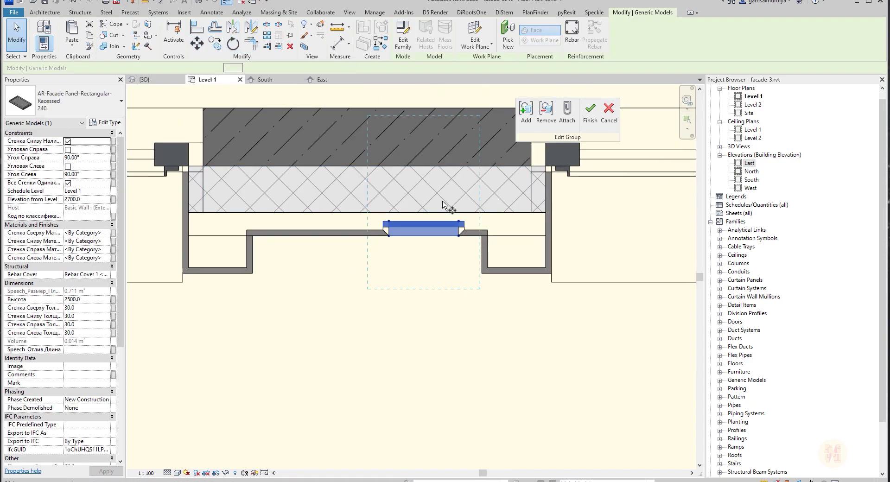
{"action": "left_click", "coordinate": [424, 218]}
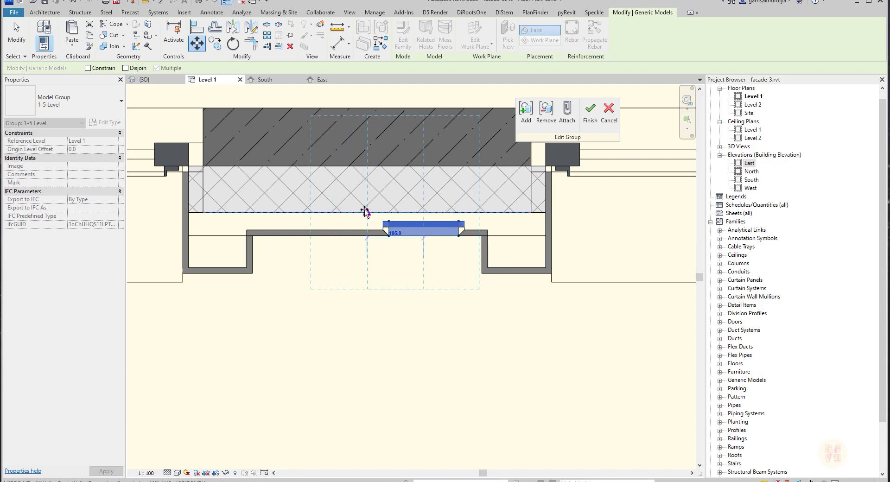
{"action": "left_click", "coordinate": [367, 212]}
{"action": "left_click", "coordinate": [427, 263]}
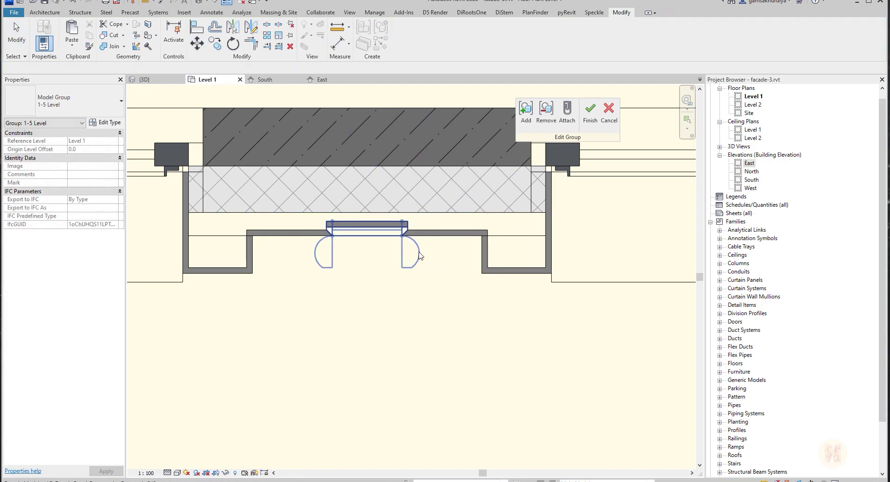
Move the panel beside the louvred bay to the midpoint of its recessed wall section in the Level 1 plan.
{"action": "scroll", "coordinate": [419, 256], "scroll_direction": "down", "scroll_amount": 2}
{"action": "middle_click_drag", "start_coordinate": [358, 298], "coordinate": [602, 293]}
{"action": "middle_click_drag", "start_coordinate": [227, 292], "coordinate": [417, 290]}
{"action": "scroll", "coordinate": [403, 260], "scroll_direction": "up", "scroll_amount": 3}
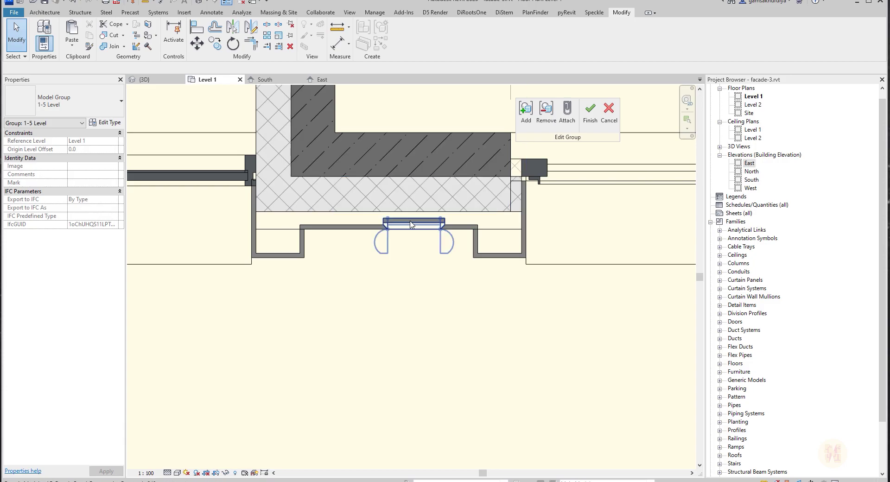
{"action": "left_click", "coordinate": [414, 223]}
{"action": "left_click", "coordinate": [202, 46]}
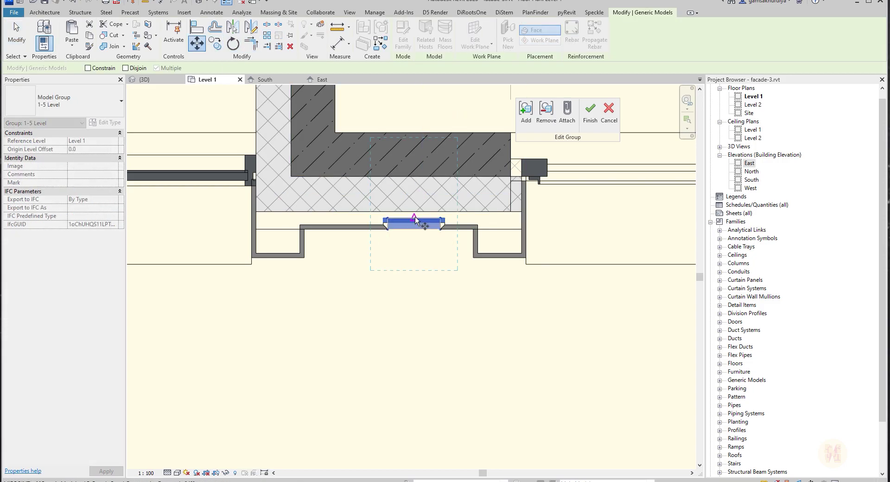
{"action": "left_click", "coordinate": [384, 211]}
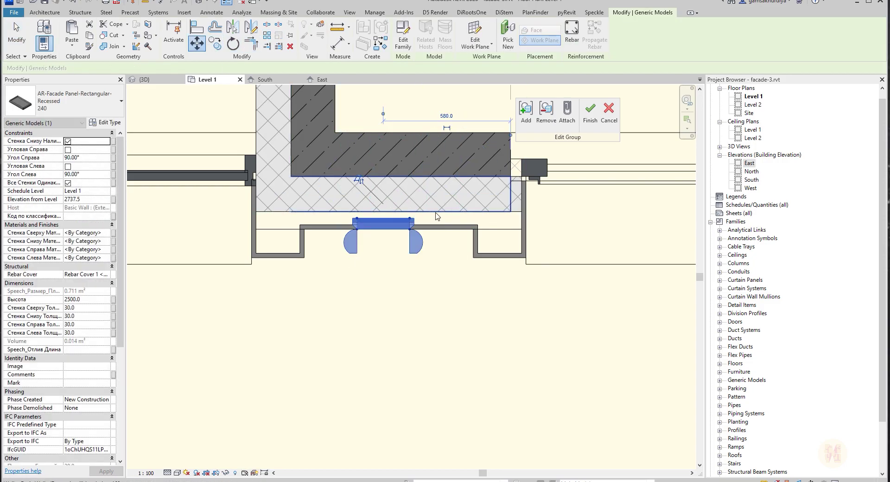
{"action": "left_click", "coordinate": [452, 265]}
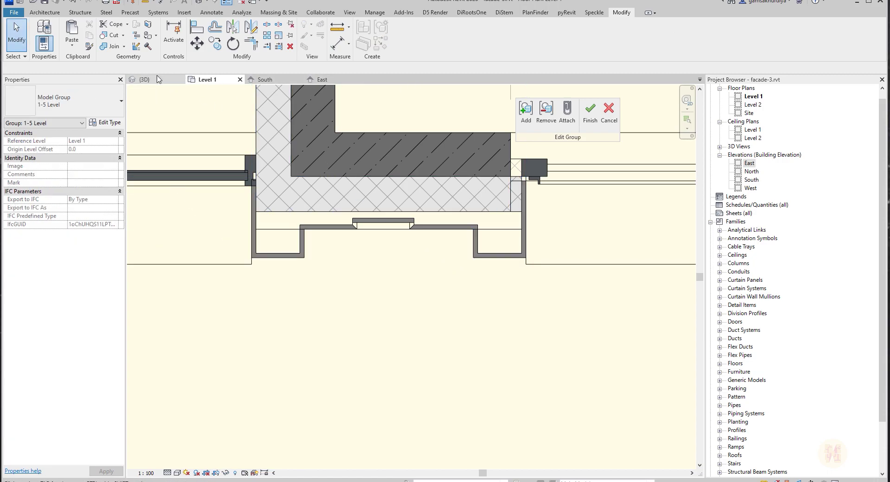
Return to the 3D view and finish editing the 1-5 Level facade group.
{"action": "left_click", "coordinate": [145, 79]}
{"action": "scroll", "coordinate": [297, 267], "scroll_direction": "down", "scroll_amount": 3}
{"action": "middle_click_drag", "start_coordinate": [500, 387], "coordinate": [563, 362], "text": "shift"}
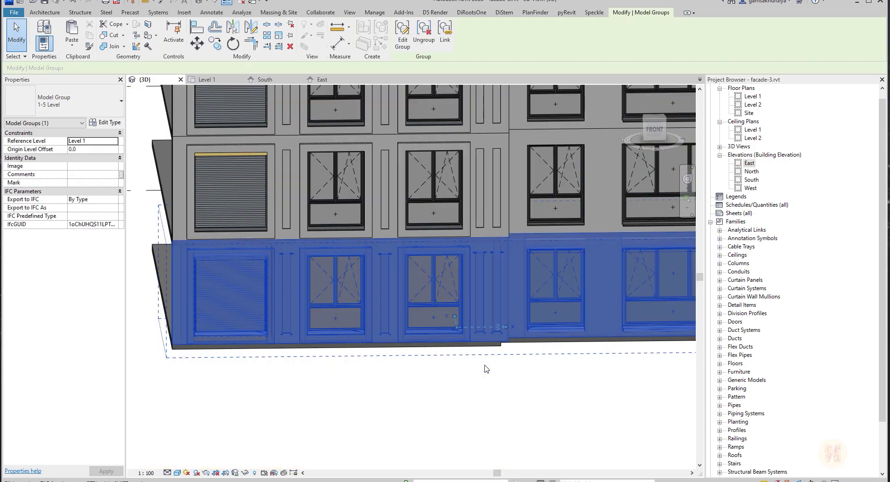
{"action": "scroll", "coordinate": [517, 337], "scroll_direction": "down", "scroll_amount": 4}
{"action": "left_click", "coordinate": [610, 423]}
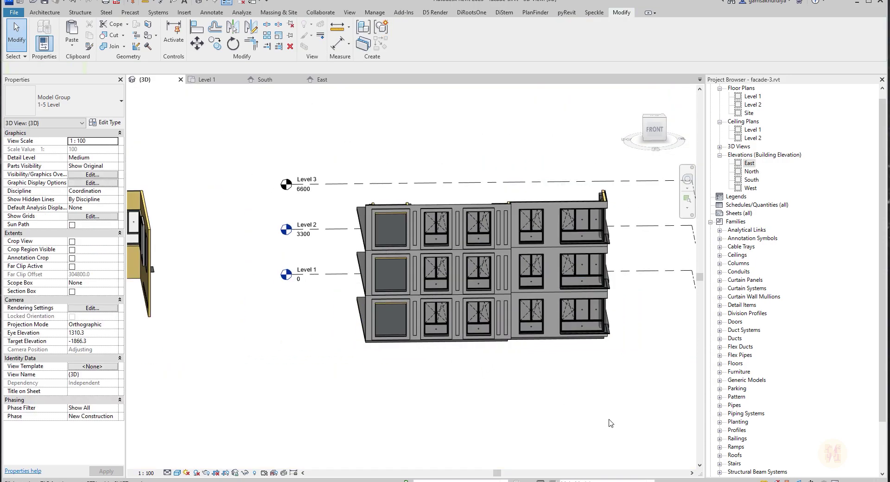
{"action": "middle_click_drag", "start_coordinate": [610, 423], "coordinate": [596, 428], "text": "shift"}
{"action": "scroll", "coordinate": [589, 351], "scroll_direction": "up", "scroll_amount": 1}
{"action": "scroll", "coordinate": [590, 351], "scroll_direction": "up", "scroll_amount": 2}
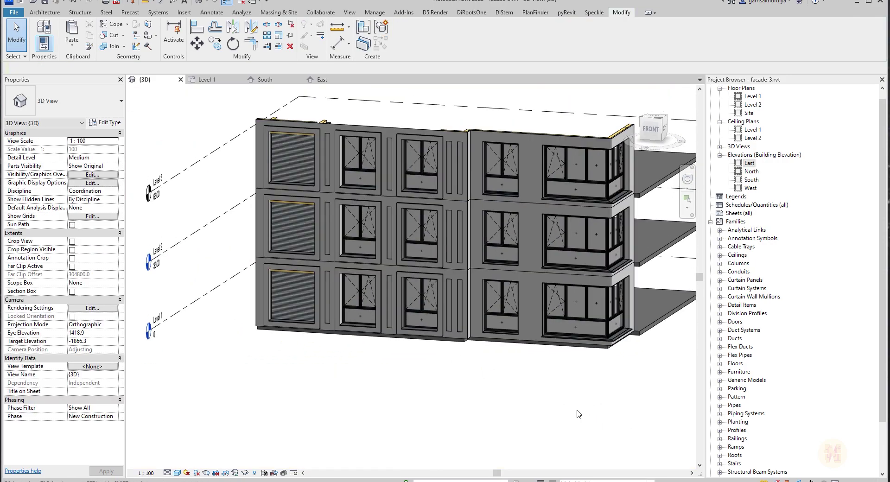
{"action": "scroll", "coordinate": [552, 329], "scroll_direction": "up", "scroll_amount": 3}
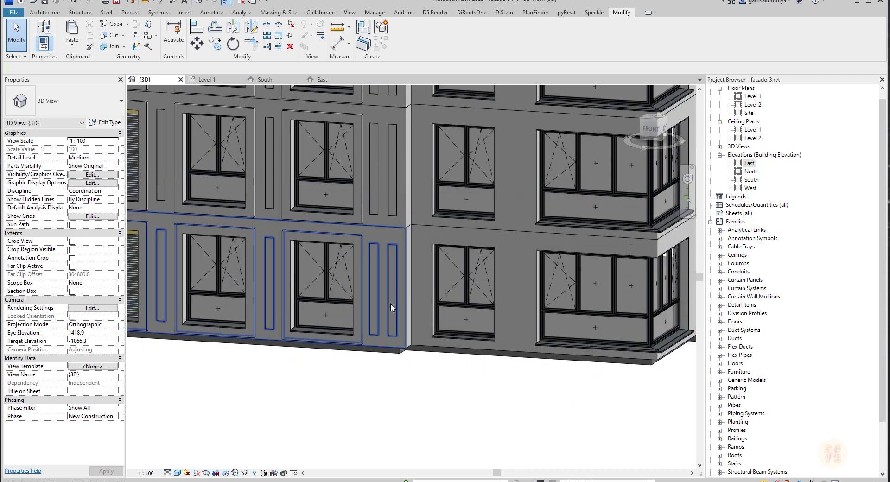
Place two similar recessed panels on the lowest level's wall beyond the step, one on each side of the narrow window.
{"action": "left_click", "coordinate": [390, 303]}
{"action": "key", "text": "Escape"}
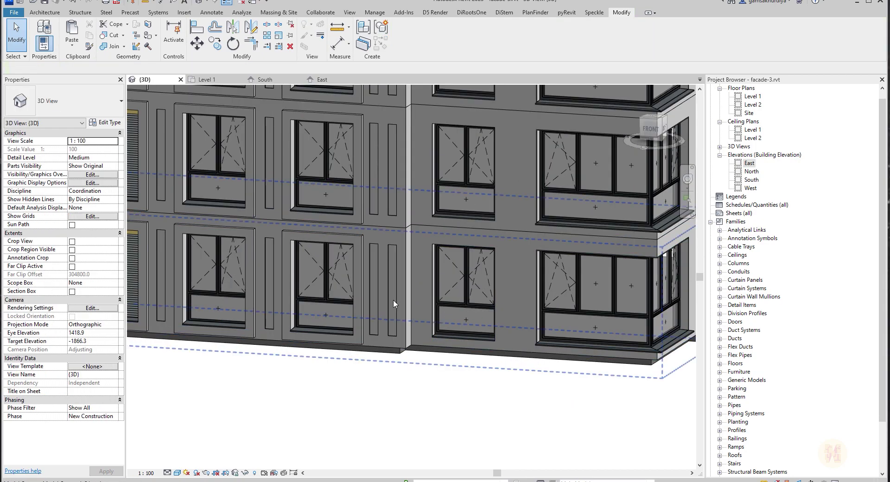
{"action": "left_click", "coordinate": [393, 301]}
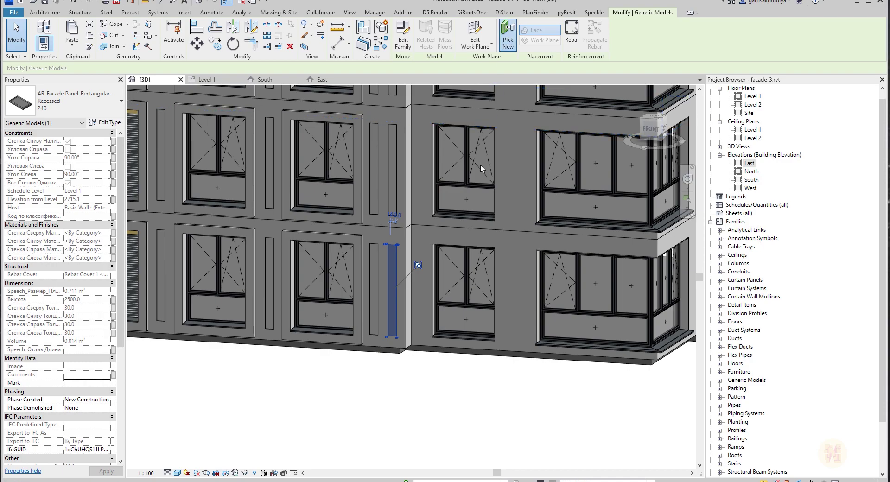
{"action": "key", "text": "Escape"}
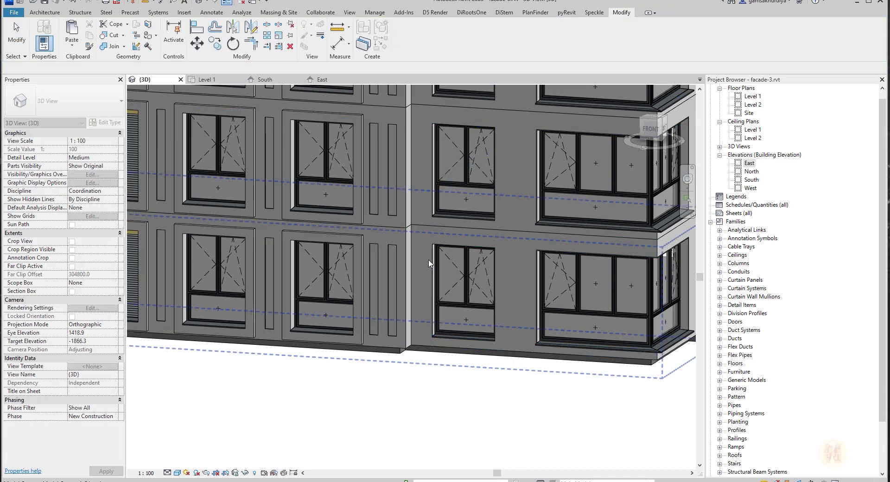
{"action": "left_click", "coordinate": [393, 252]}
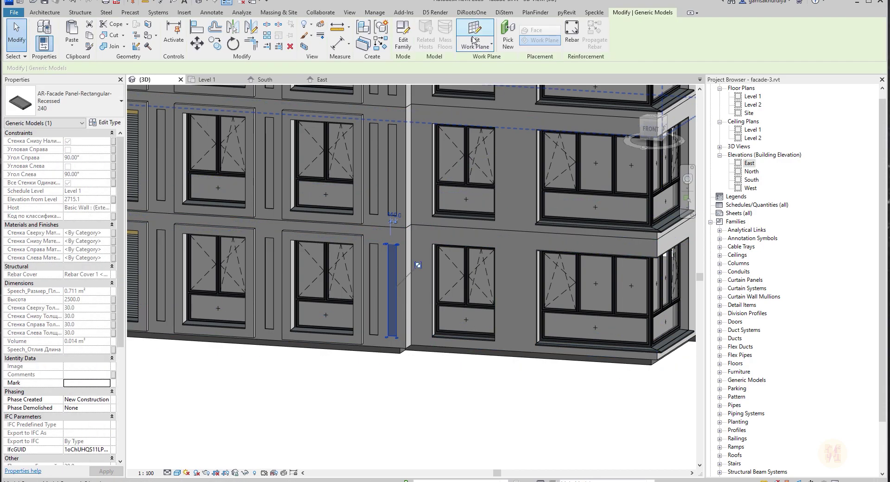
{"action": "left_click", "coordinate": [381, 43]}
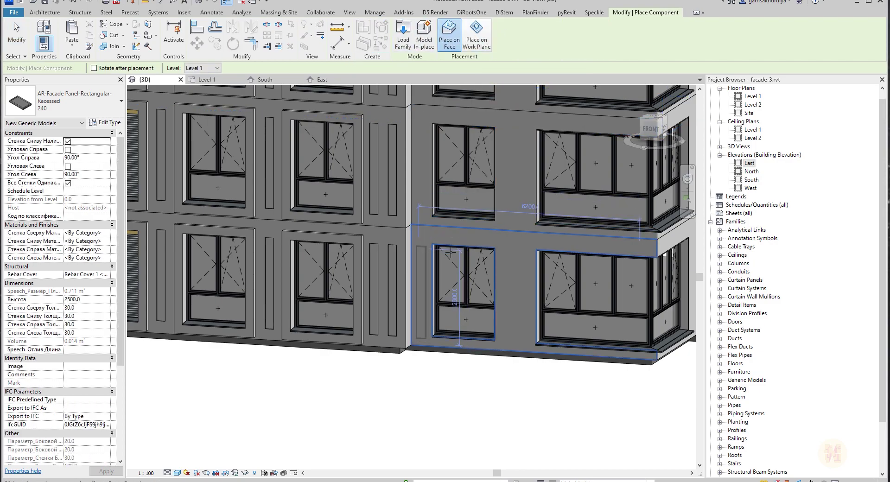
{"action": "left_click", "coordinate": [515, 256]}
{"action": "key", "text": "Escape"}
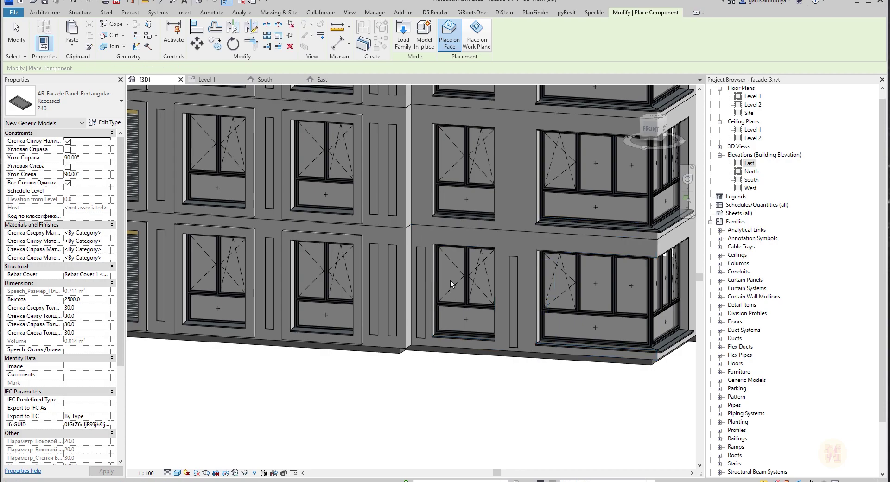
{"action": "key", "text": "Escape"}
Align the tops of the two new panels with the top of the existing recessed panel nearest the step.
{"action": "key", "text": "a"}
{"action": "key", "text": "l"}
{"action": "scroll", "coordinate": [448, 262], "scroll_direction": "up", "scroll_amount": 3}
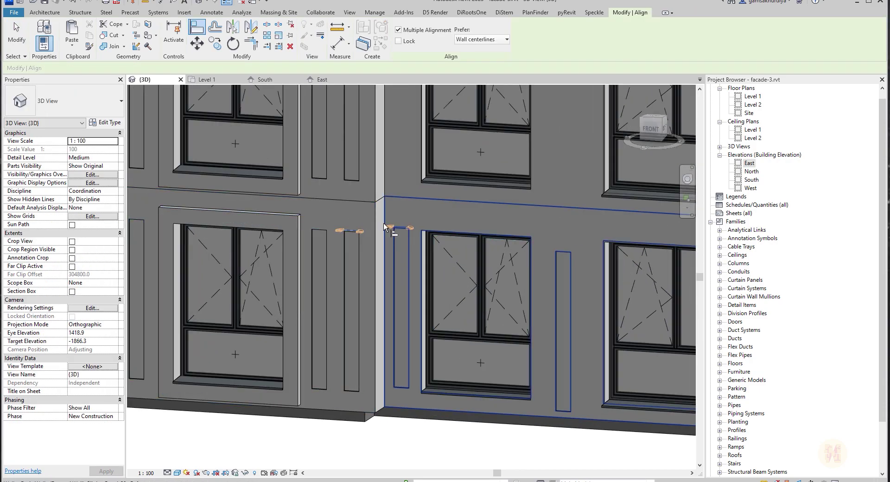
{"action": "left_click", "coordinate": [353, 230]}
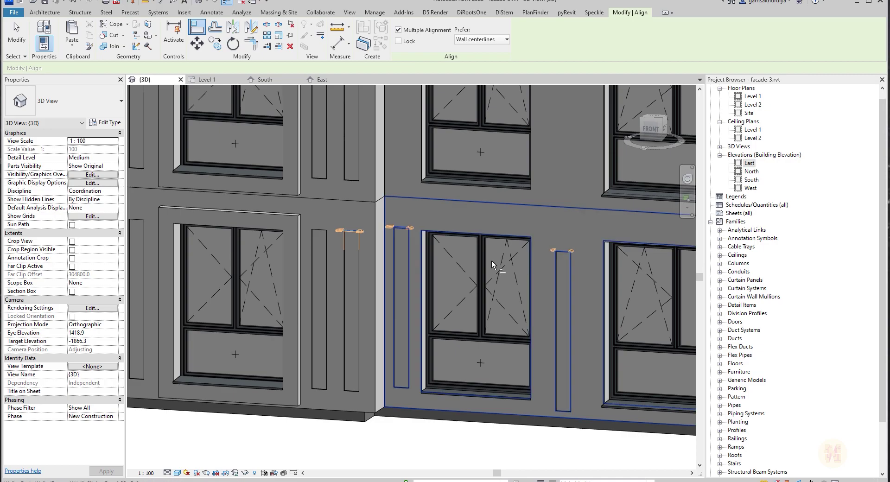
{"action": "left_click", "coordinate": [570, 254]}
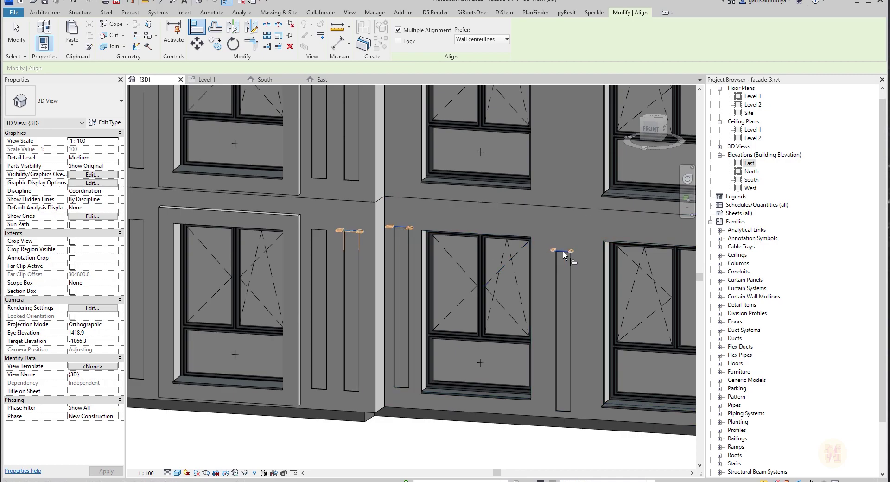
{"action": "key", "text": "Escape"}
{"action": "key", "text": "Escape"}
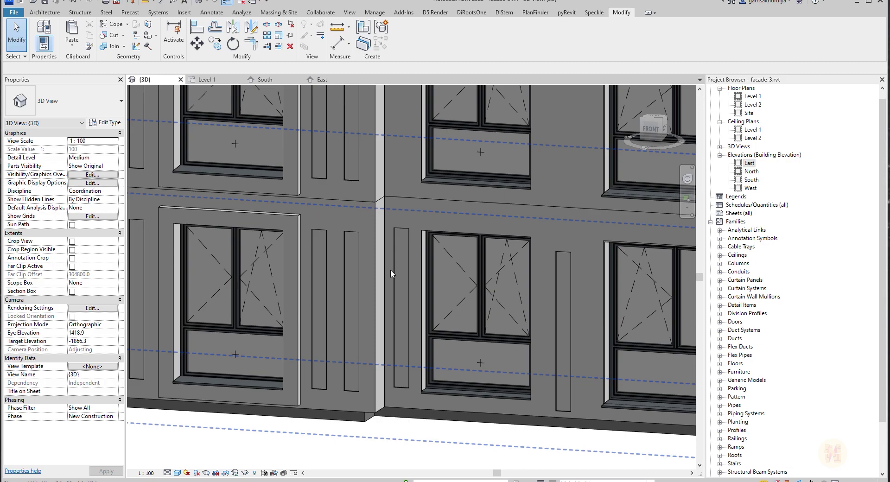
{"action": "key", "text": "a"}
{"action": "key", "text": "l"}
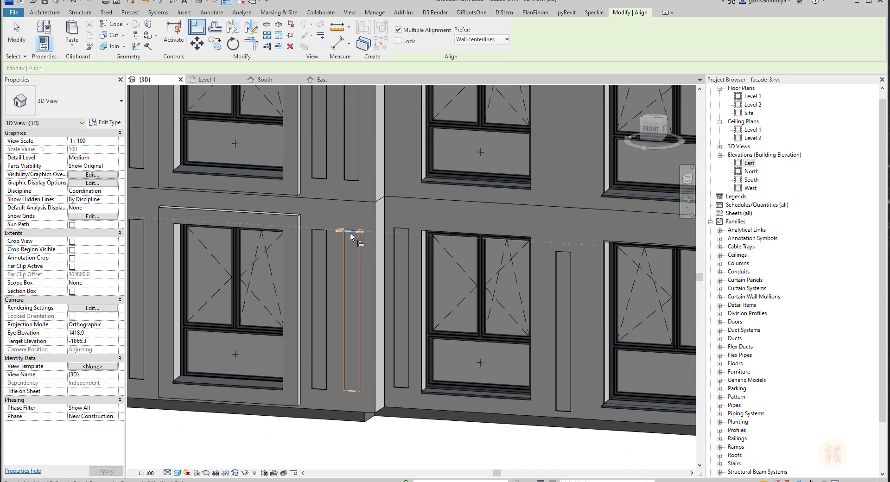
{"action": "left_click", "coordinate": [564, 248]}
{"action": "key", "text": "Escape"}
{"action": "key", "text": "Escape"}
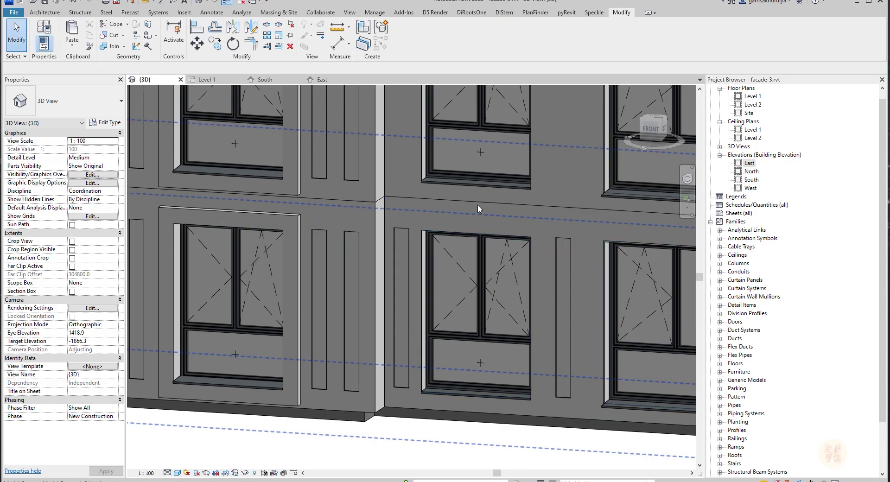
Add the two new panels beyond the step to the lowest level's 1-5 Level group and finish editing it.
{"action": "left_click", "coordinate": [475, 200]}
{"action": "left_click", "coordinate": [404, 37]}
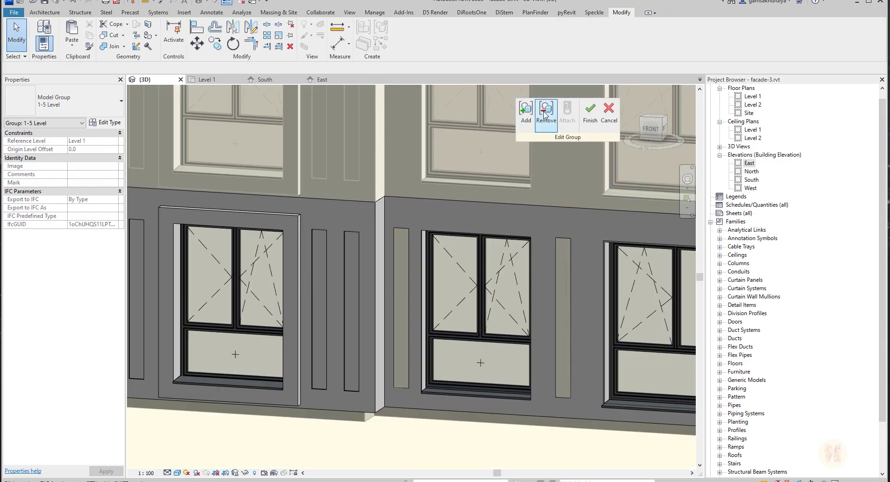
{"action": "left_click", "coordinate": [525, 113]}
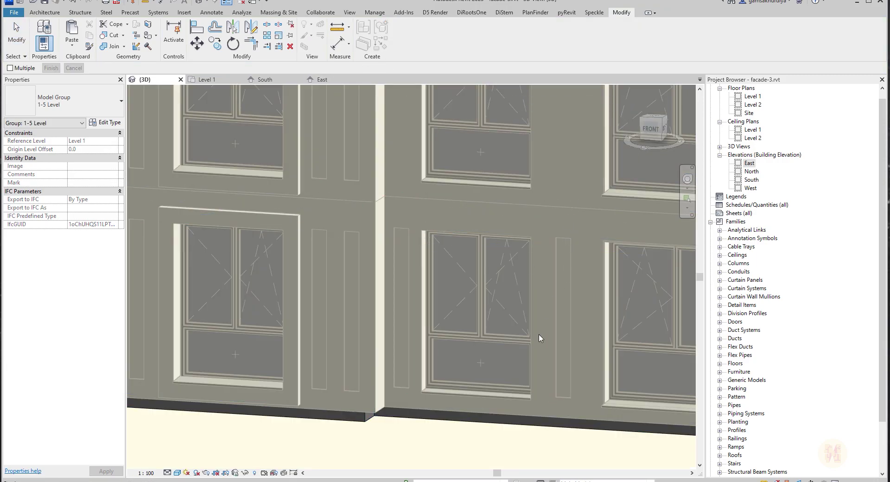
{"action": "scroll", "coordinate": [466, 288], "scroll_direction": "down", "scroll_amount": 6}
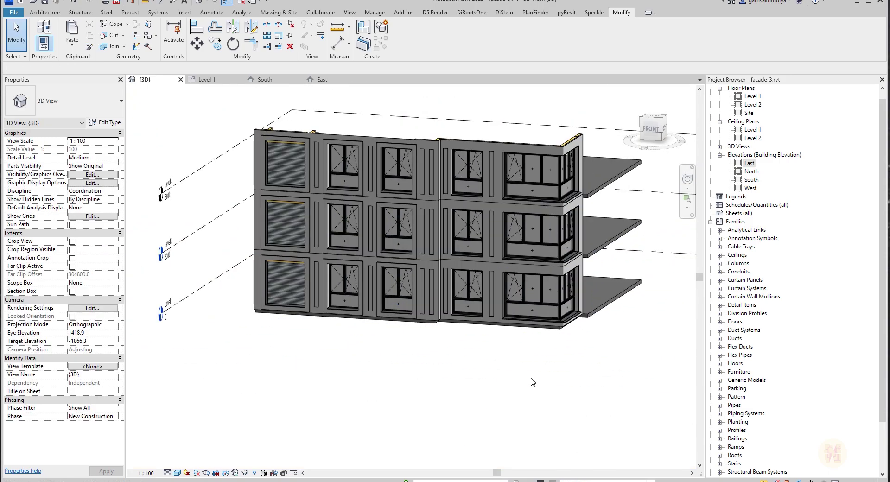
Examine the recessed panel next to the framed window up close and check the panels across the whole facade.
{"action": "middle_click_drag", "start_coordinate": [527, 346], "coordinate": [496, 343], "text": "shift"}
{"action": "scroll", "coordinate": [549, 341], "scroll_direction": "up", "scroll_amount": 3}
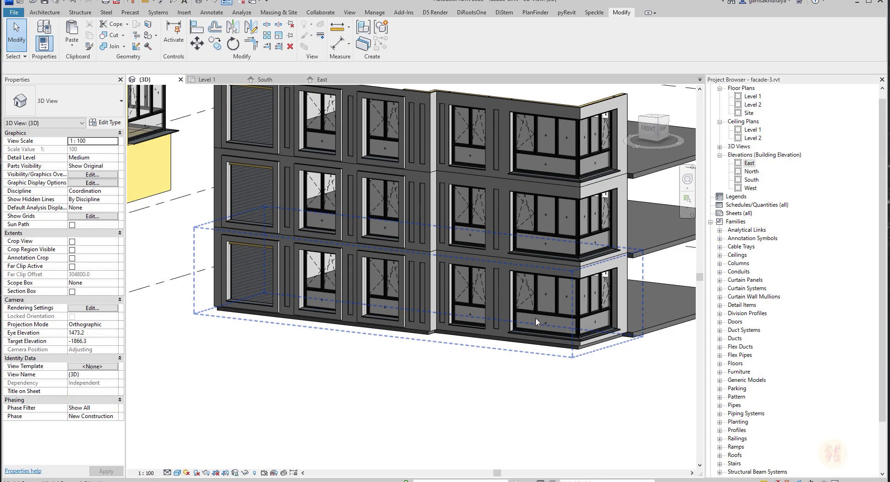
{"action": "scroll", "coordinate": [446, 283], "scroll_direction": "up", "scroll_amount": 5}
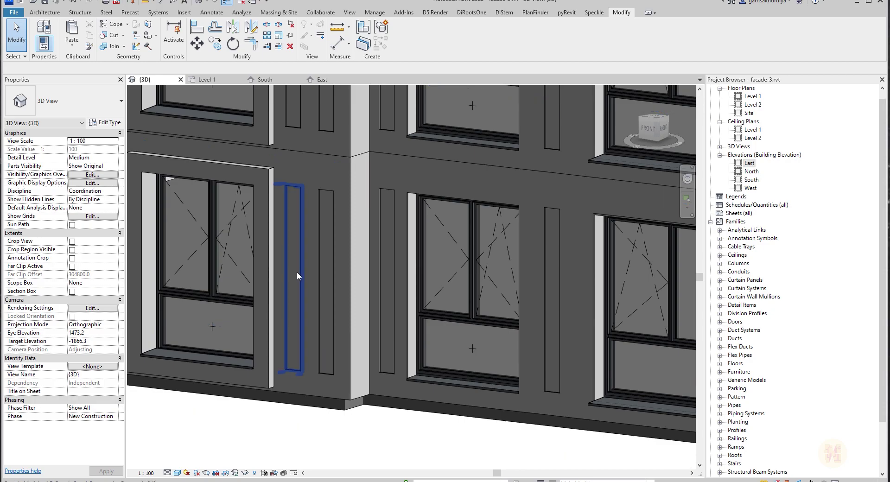
{"action": "left_click", "coordinate": [297, 276]}
{"action": "scroll", "coordinate": [289, 185], "scroll_direction": "up", "scroll_amount": 5}
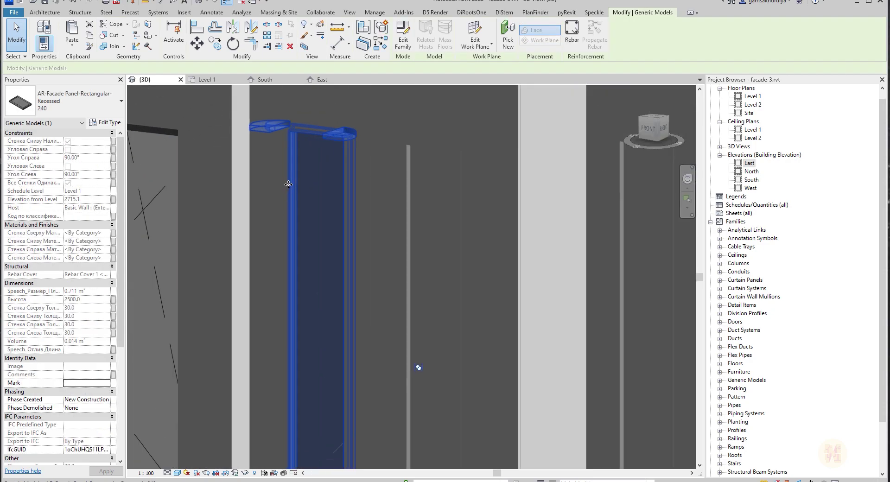
{"action": "scroll", "coordinate": [288, 185], "scroll_direction": "up", "scroll_amount": 2}
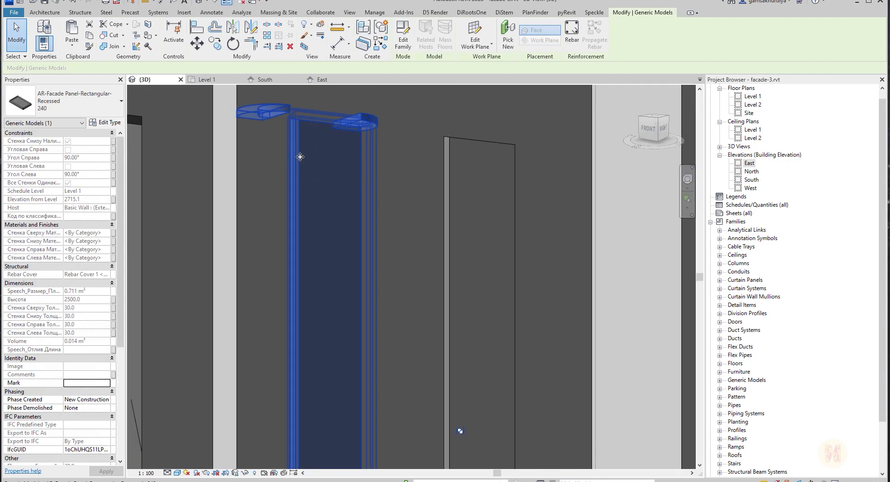
{"action": "key", "text": "Escape"}
{"action": "scroll", "coordinate": [357, 226], "scroll_direction": "down", "scroll_amount": 4}
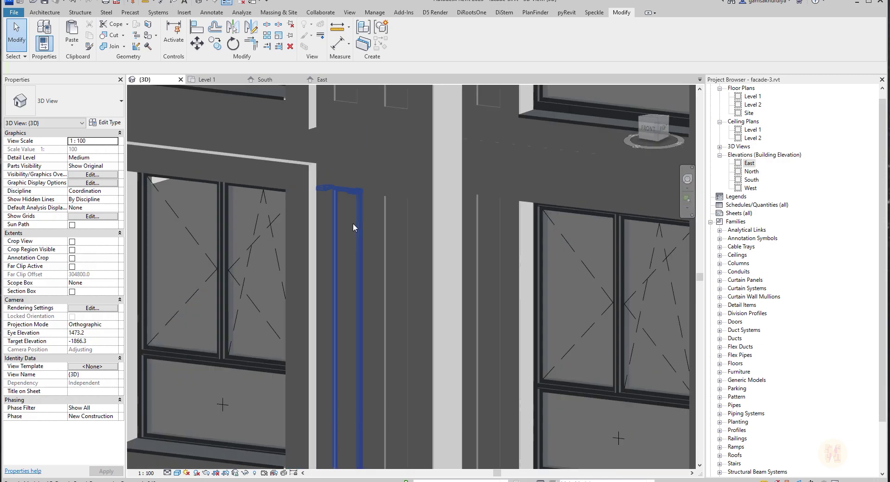
{"action": "scroll", "coordinate": [353, 227], "scroll_direction": "down", "scroll_amount": 5}
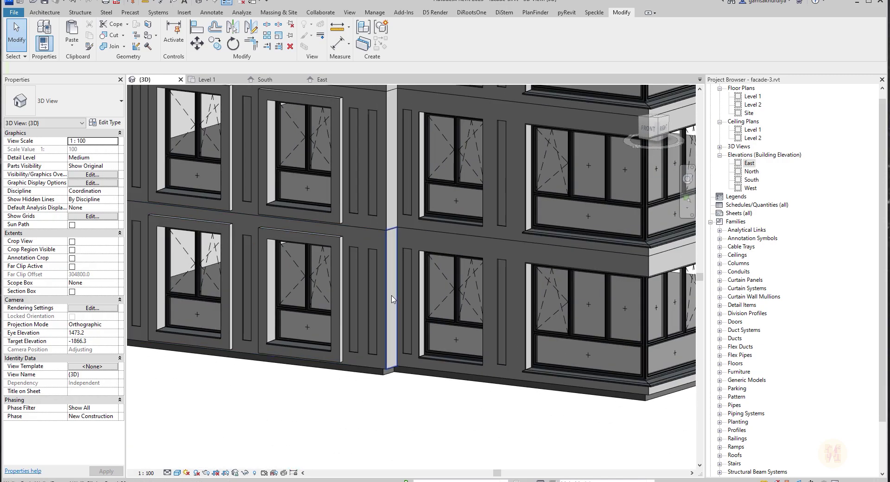
{"action": "scroll", "coordinate": [426, 349], "scroll_direction": "down", "scroll_amount": 3}
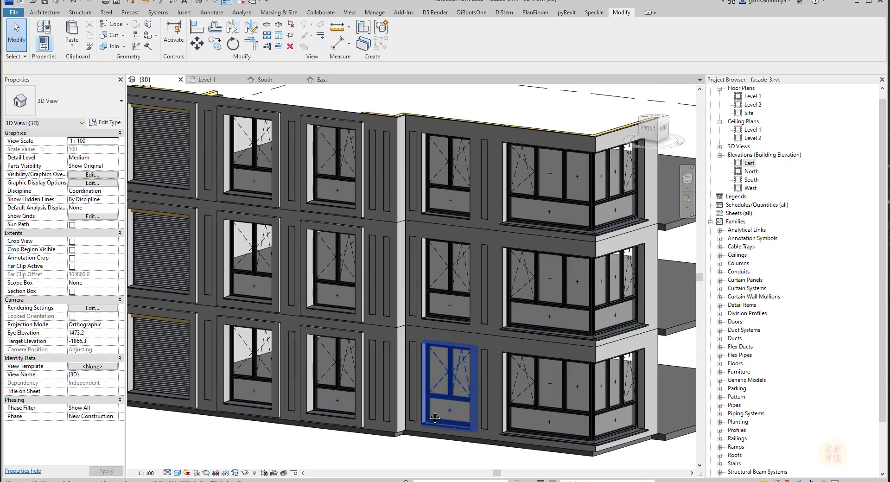